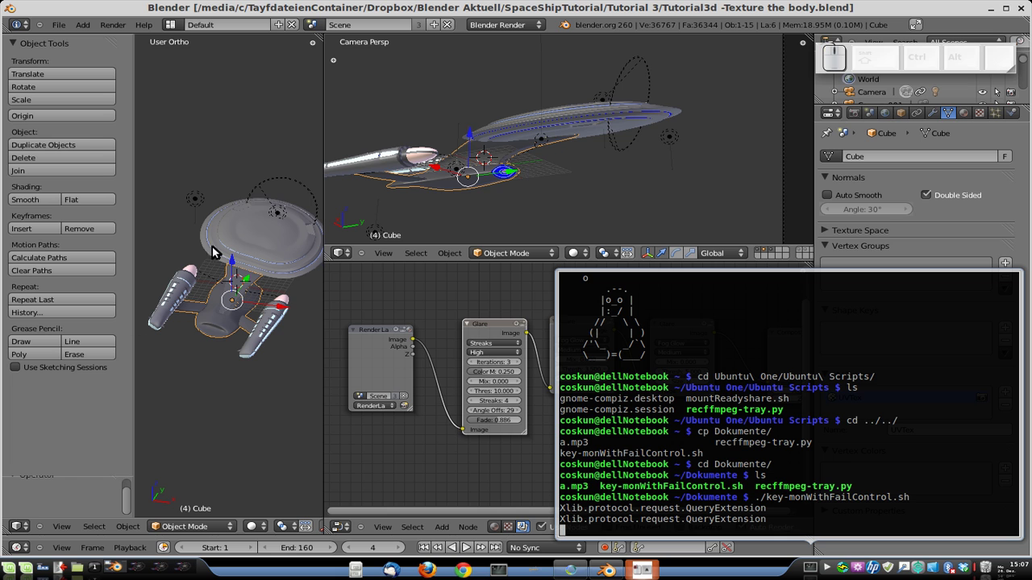
Merge the second 3D view and the node editor area into one large camera viewport.
{"action": "left_click", "coordinate": [473, 161]}
{"action": "scroll", "coordinate": [445, 165], "scroll_direction": "up", "scroll_amount": 7}
{"action": "scroll", "coordinate": [485, 161], "scroll_direction": "down", "scroll_amount": 2}
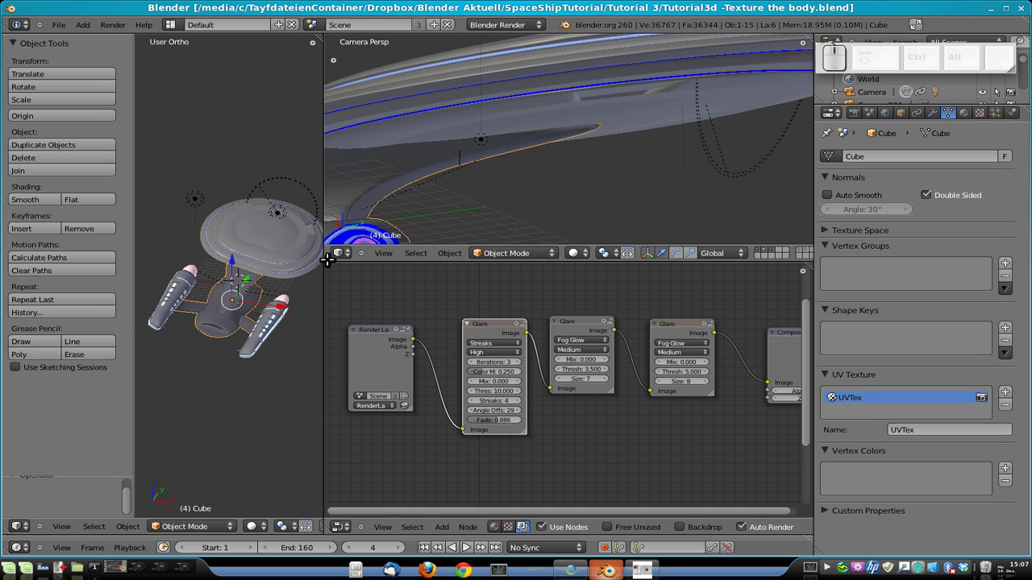
{"action": "scroll", "coordinate": [543, 179], "scroll_direction": "down", "scroll_amount": 3}
{"action": "scroll", "coordinate": [478, 171], "scroll_direction": "down", "scroll_amount": 3}
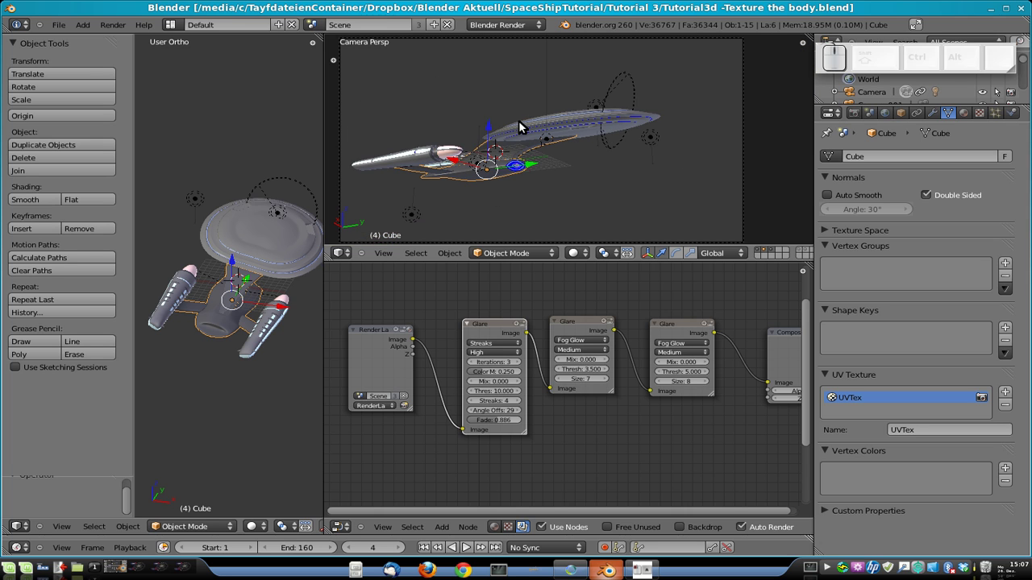
{"action": "left_click_drag", "start_coordinate": [333, 274], "coordinate": [329, 291]}
{"action": "left_click_drag", "start_coordinate": [326, 528], "coordinate": [254, 418]}
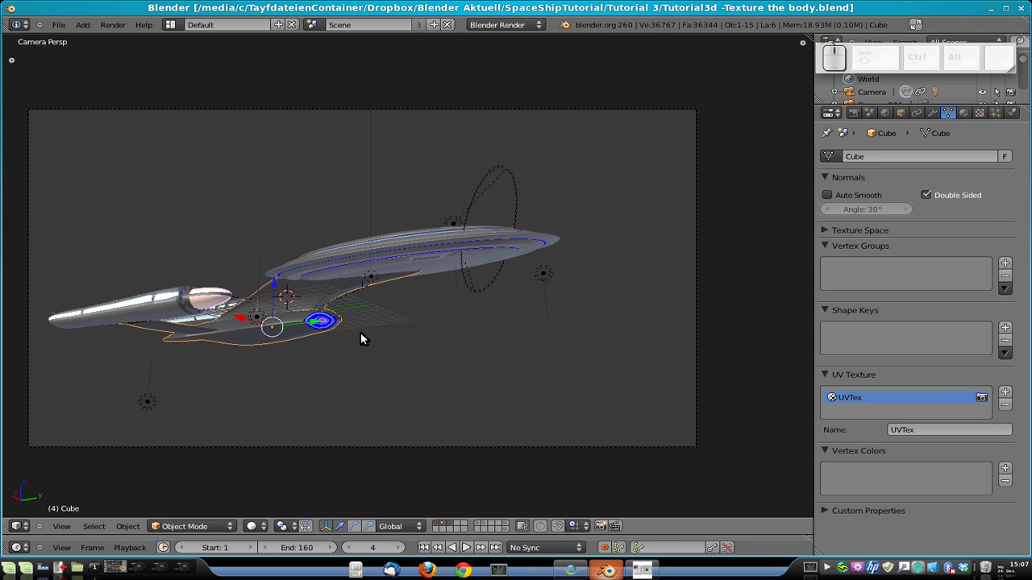
Switch to the left orthographic view and clear the rotation of the ship's body so it lies level.
{"action": "key", "text": "ctrl+KP_3"}
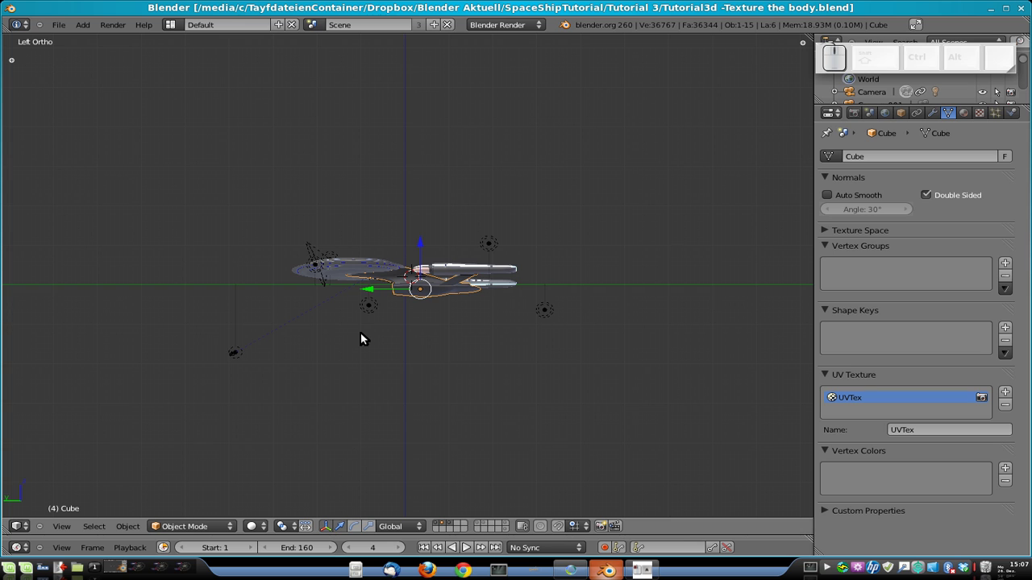
{"action": "scroll", "coordinate": [392, 292], "scroll_direction": "up", "scroll_amount": 7}
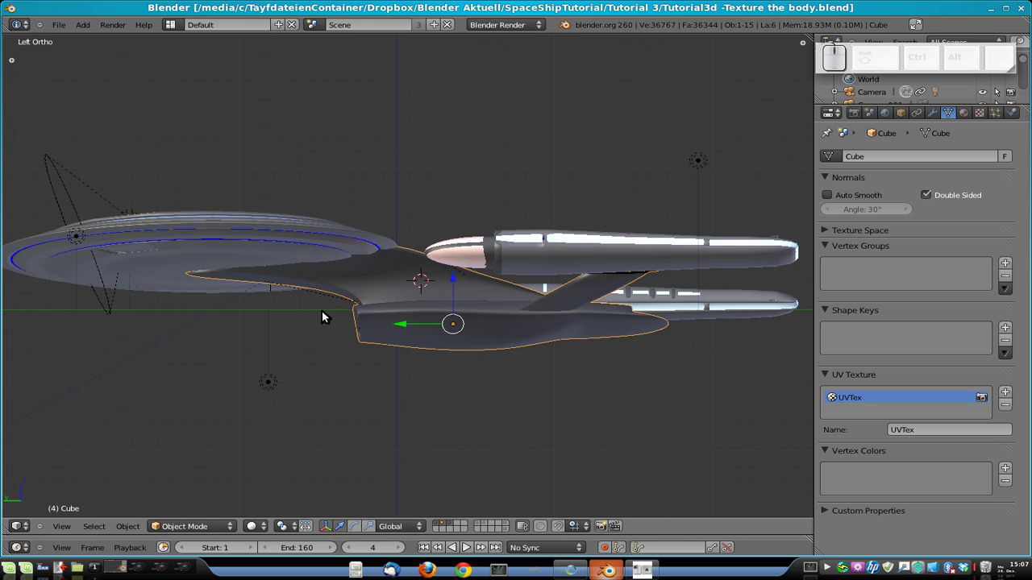
{"action": "scroll", "coordinate": [452, 298], "scroll_direction": "down", "scroll_amount": 1}
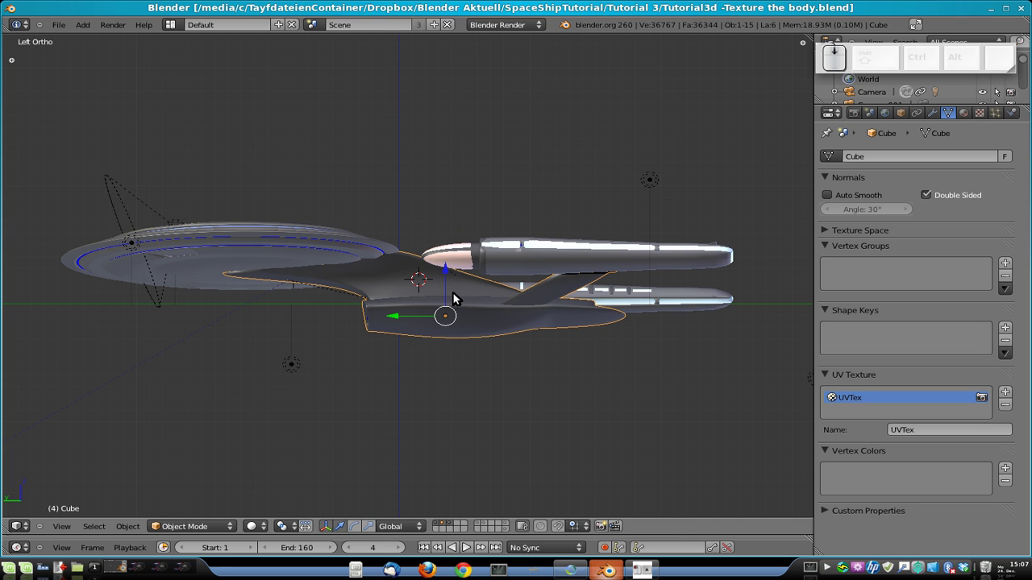
{"action": "key", "text": "alt+r"}
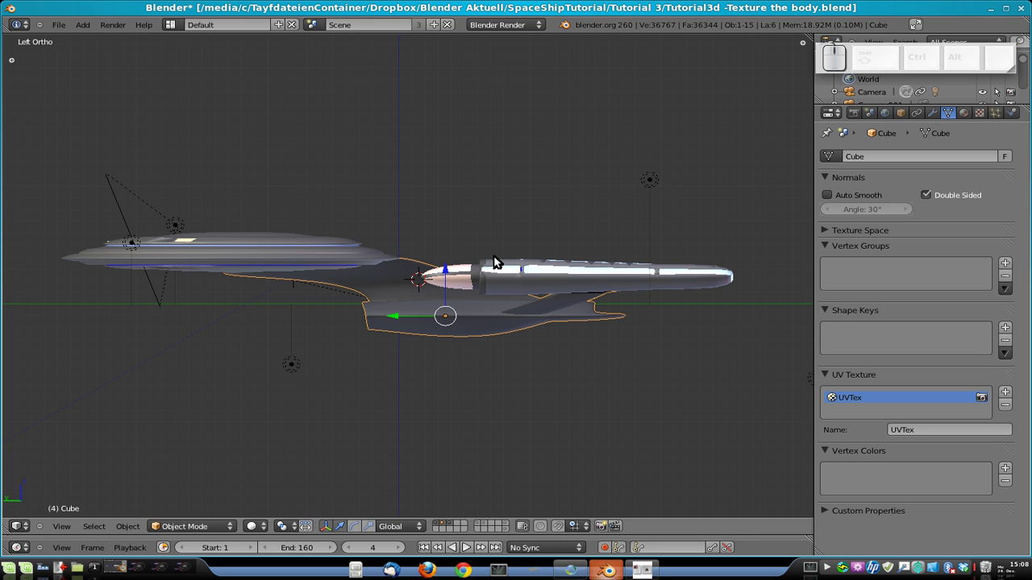
{"action": "scroll", "coordinate": [492, 261], "scroll_direction": "down", "scroll_amount": 2}
{"action": "scroll", "coordinate": [472, 258], "scroll_direction": "up", "scroll_amount": 3}
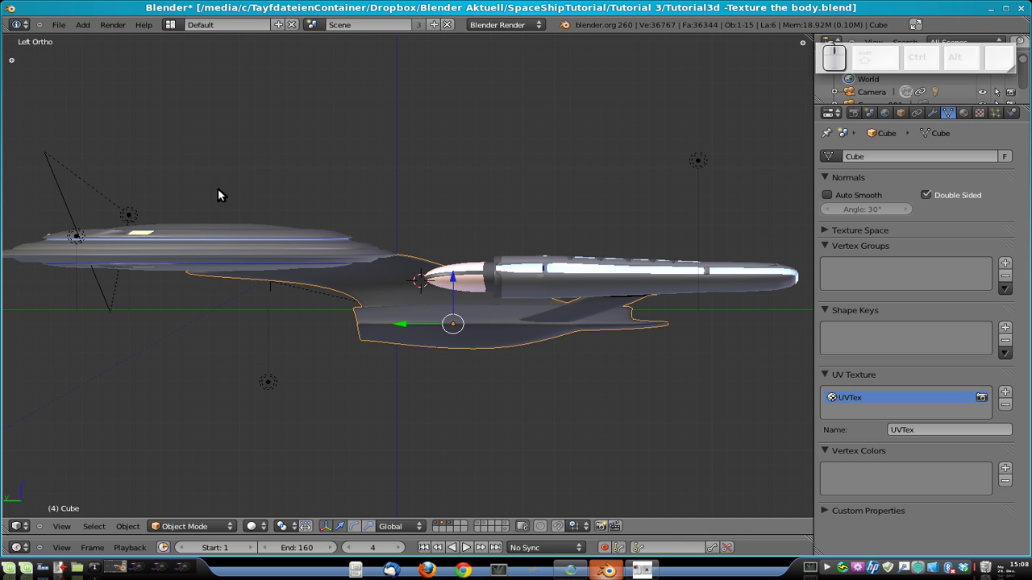
Examine the levelled ship's neck and body from the left side view.
{"action": "middle_click_drag", "start_coordinate": [306, 288], "coordinate": [408, 222]}
{"action": "key", "text": "ctrl+KP_3"}
{"action": "scroll", "coordinate": [392, 306], "scroll_direction": "down", "scroll_amount": 1}
{"action": "scroll", "coordinate": [398, 300], "scroll_direction": "up", "scroll_amount": 5}
{"action": "scroll", "coordinate": [464, 329], "scroll_direction": "down", "scroll_amount": 2}
{"action": "scroll", "coordinate": [439, 315], "scroll_direction": "down", "scroll_amount": 1}
{"action": "scroll", "coordinate": [436, 314], "scroll_direction": "up", "scroll_amount": 1}
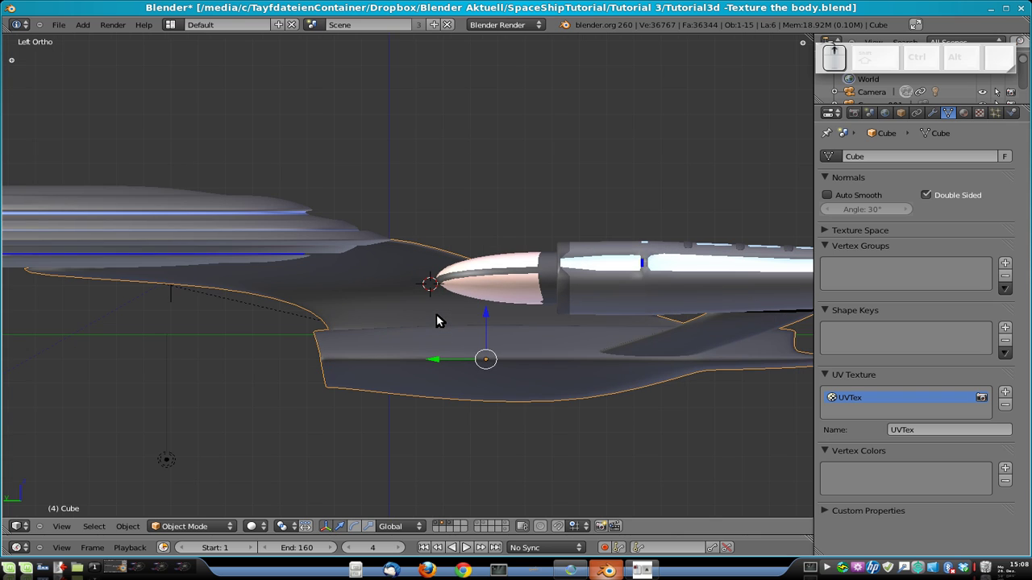
{"action": "scroll", "coordinate": [258, 371], "scroll_direction": "down", "scroll_amount": 2}
{"action": "scroll", "coordinate": [322, 287], "scroll_direction": "down", "scroll_amount": 2}
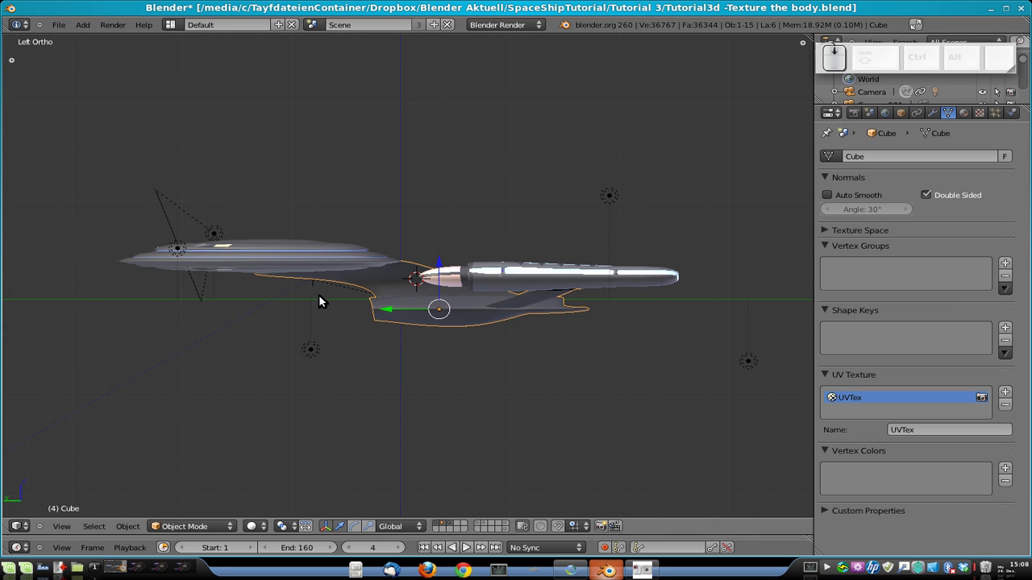
Show only the layer with the window panes together with the layer of the lower body.
{"action": "key", "text": "6"}
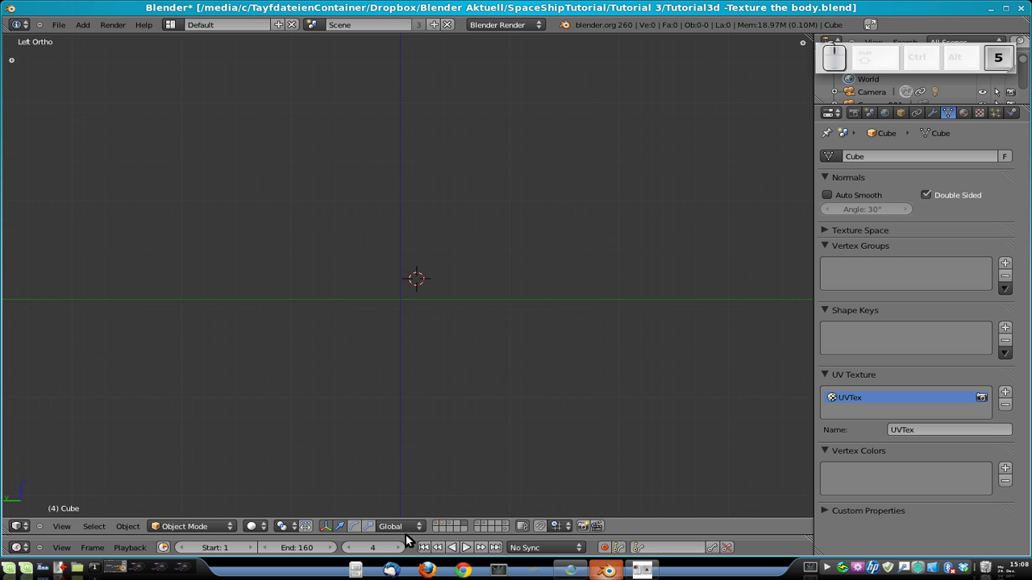
{"action": "left_click", "coordinate": [476, 522]}
{"action": "scroll", "coordinate": [432, 342], "scroll_direction": "up", "scroll_amount": 4}
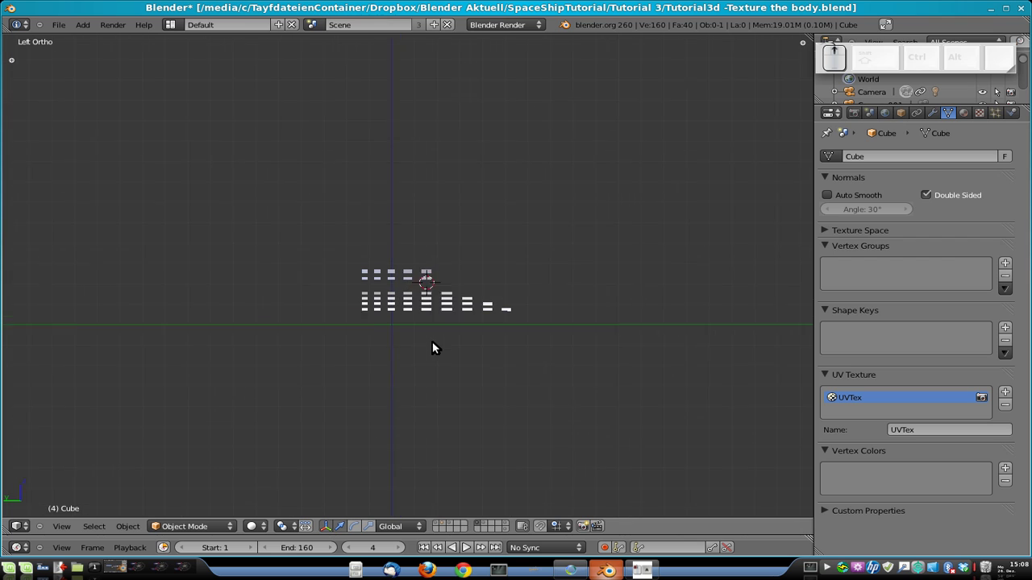
{"action": "scroll", "coordinate": [432, 348], "scroll_direction": "up", "scroll_amount": 1}
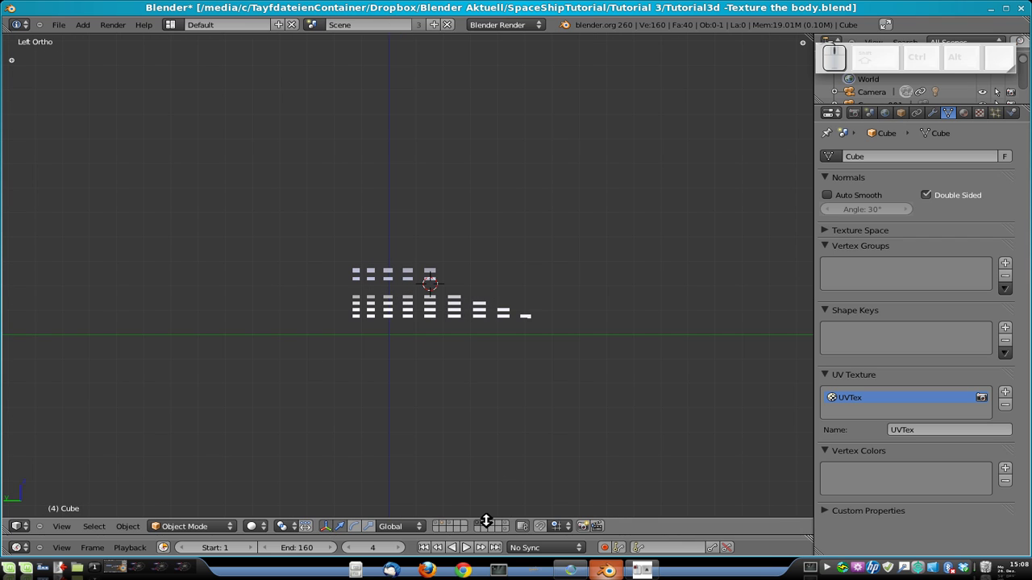
{"action": "left_click", "coordinate": [486, 522], "text": "shift"}
{"action": "scroll", "coordinate": [476, 403], "scroll_direction": "down", "scroll_amount": 4}
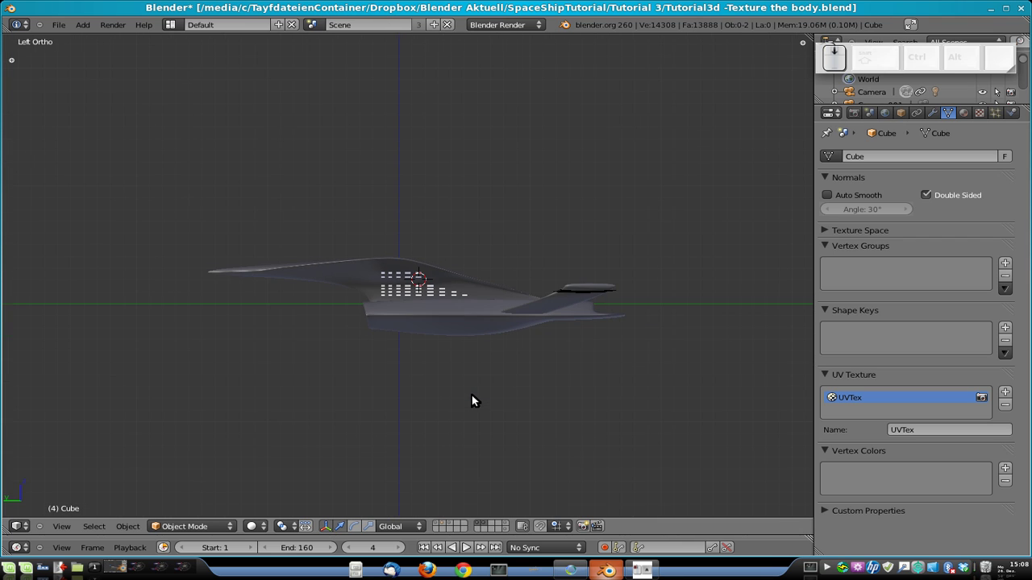
{"action": "scroll", "coordinate": [410, 378], "scroll_direction": "up", "scroll_amount": 4}
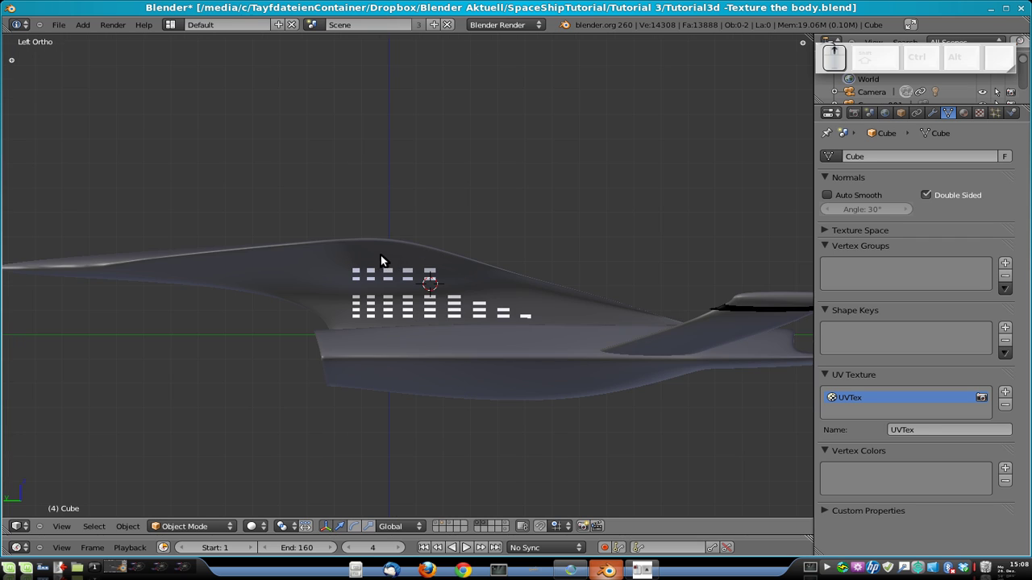
{"action": "scroll", "coordinate": [382, 260], "scroll_direction": "up", "scroll_amount": 3}
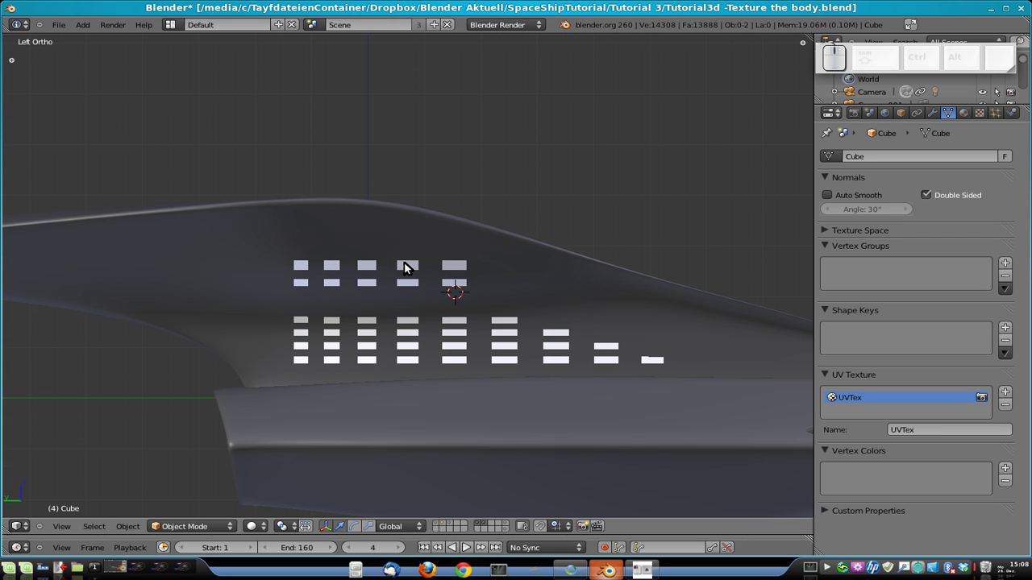
Hide the window pane layer and view the open window holes in the body's neck from the left side.
{"action": "left_click", "coordinate": [475, 522], "text": "shift"}
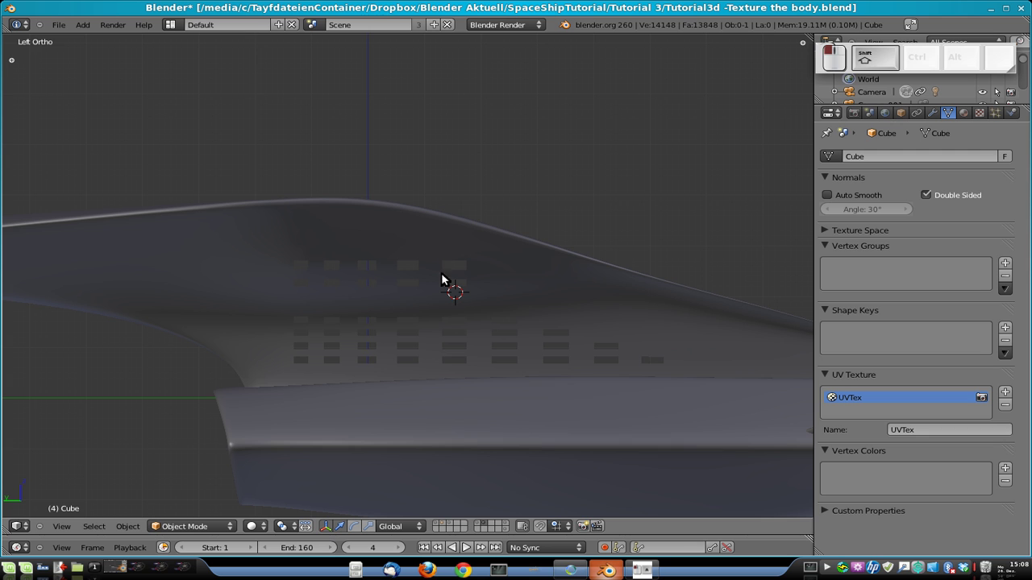
{"action": "middle_click_drag", "start_coordinate": [464, 328], "coordinate": [448, 281]}
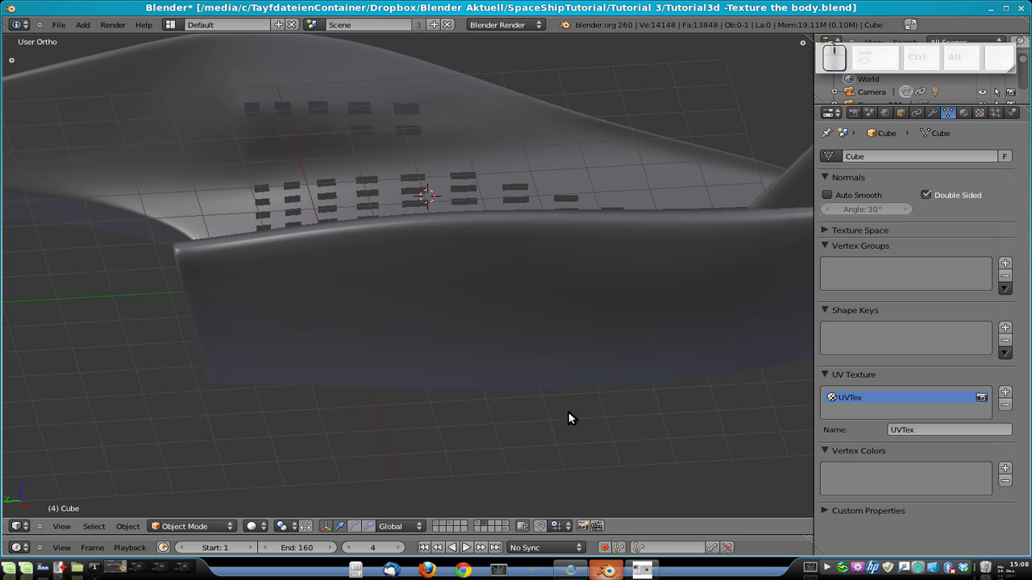
{"action": "key", "text": "KP_3"}
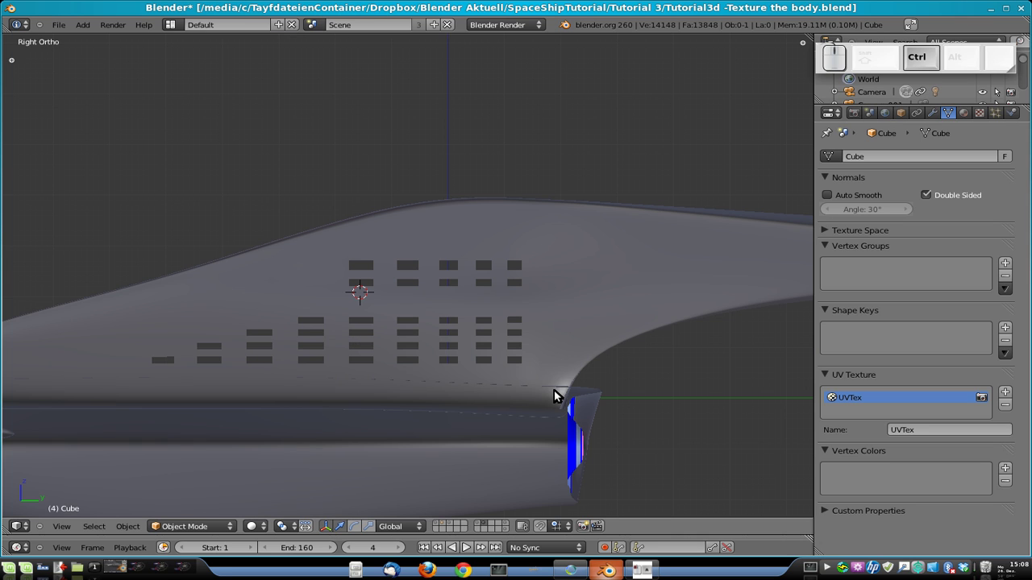
{"action": "left_click", "coordinate": [534, 299]}
{"action": "key", "text": "ctrl+KP_3"}
{"action": "scroll", "coordinate": [490, 283], "scroll_direction": "up", "scroll_amount": 3}
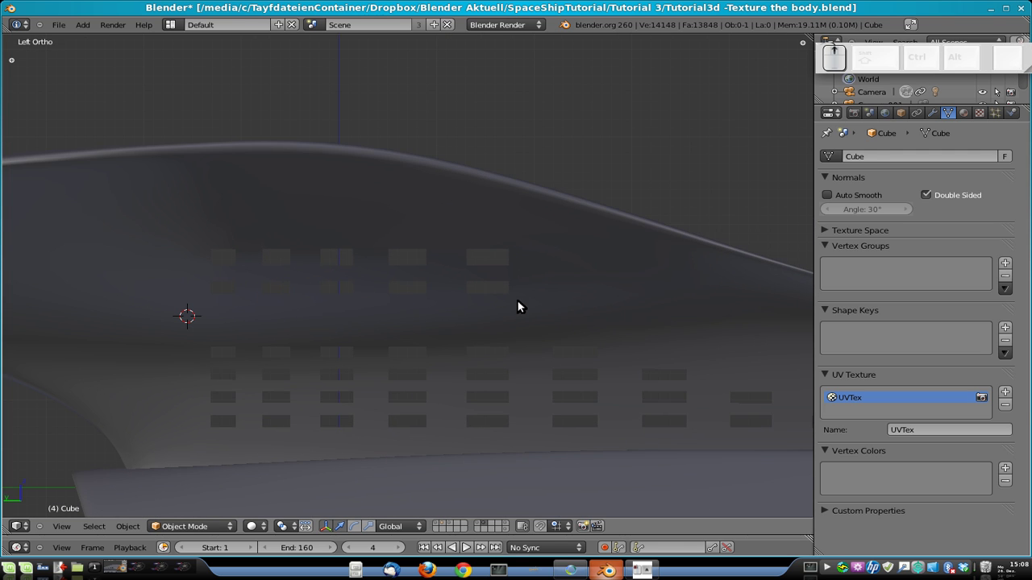
Open the ship's body mesh in Edit Mode with edge selection enabled.
{"action": "right_click", "coordinate": [517, 301]}
{"action": "key", "text": "Tab"}
{"action": "scroll", "coordinate": [326, 272], "scroll_direction": "up", "scroll_amount": 1}
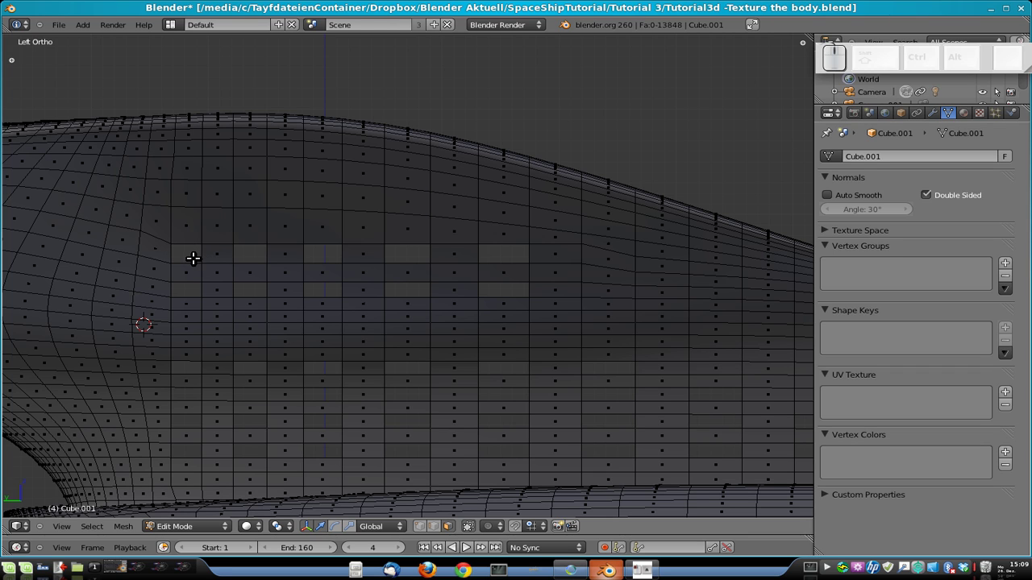
{"action": "scroll", "coordinate": [655, 338], "scroll_direction": "down", "scroll_amount": 2}
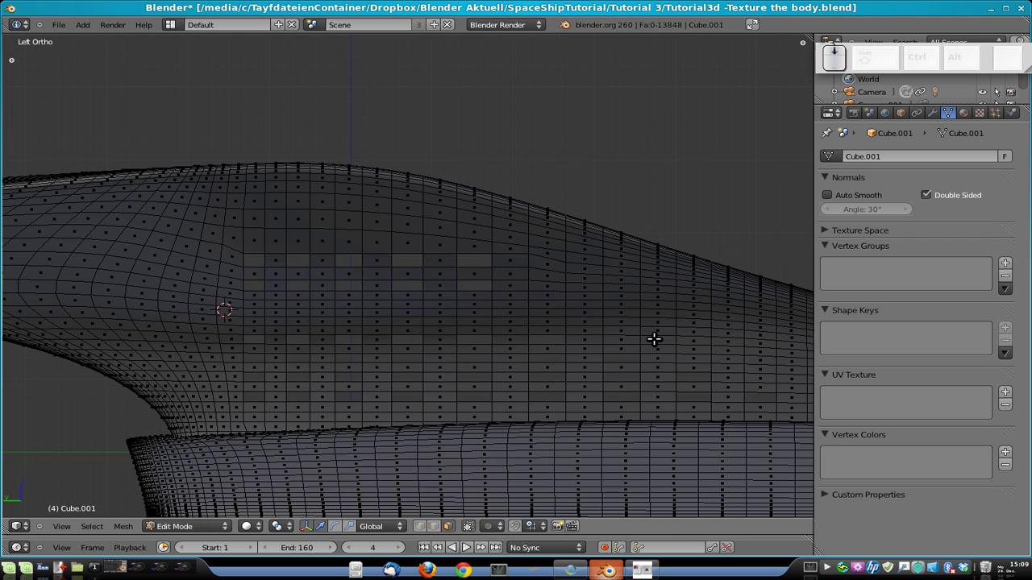
{"action": "scroll", "coordinate": [272, 306], "scroll_direction": "up", "scroll_amount": 2}
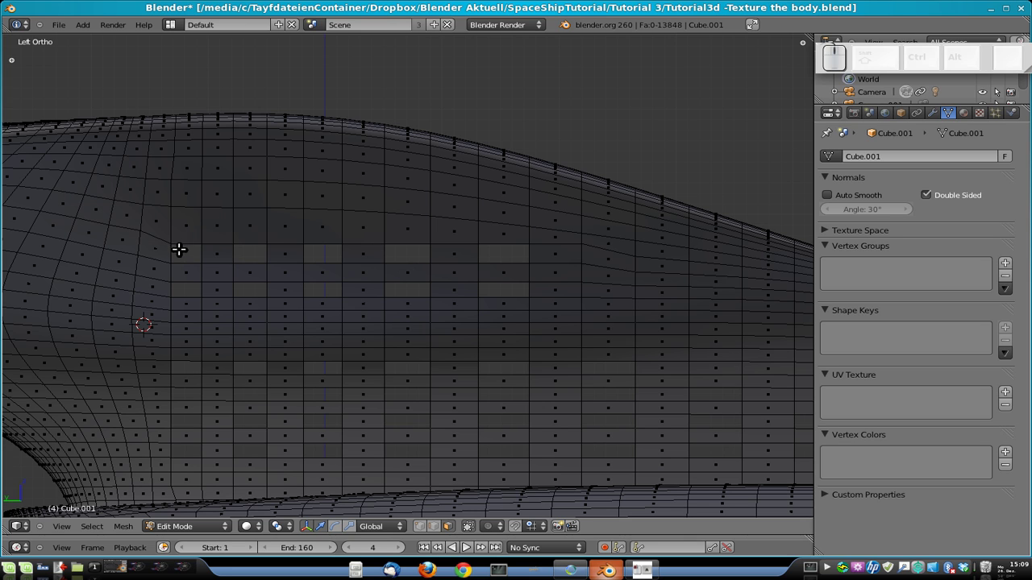
{"action": "left_click", "coordinate": [433, 526]}
Fill the five window openings in the top row of the neck with faces, using their upper and lower edges.
{"action": "right_click", "coordinate": [187, 245]}
{"action": "right_click", "coordinate": [190, 266], "text": "shift"}
{"action": "key", "text": "f"}
{"action": "right_click", "coordinate": [255, 245]}
{"action": "right_click", "coordinate": [254, 264], "text": "shift"}
{"action": "key", "text": "f"}
{"action": "right_click", "coordinate": [322, 245]}
{"action": "right_click", "coordinate": [329, 266], "text": "shift"}
{"action": "key", "text": "f"}
{"action": "right_click", "coordinate": [401, 244]}
{"action": "right_click", "coordinate": [403, 266], "text": "shift"}
{"action": "key", "text": "f"}
{"action": "right_click", "coordinate": [503, 243]}
{"action": "right_click", "coordinate": [503, 264], "text": "shift"}
{"action": "key", "text": "f"}
Fill the five window openings in the second row of the neck with faces between their upper and lower edges.
{"action": "right_click", "coordinate": [503, 283]}
{"action": "right_click", "coordinate": [503, 310], "text": "shift"}
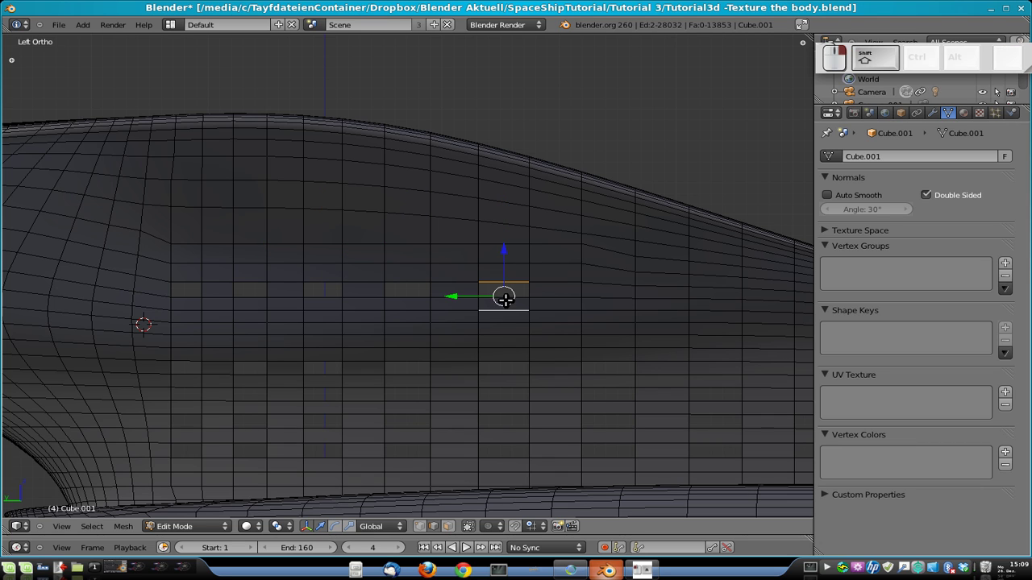
{"action": "key", "text": "f"}
{"action": "right_click", "coordinate": [415, 287]}
{"action": "right_click", "coordinate": [415, 295], "text": "shift"}
{"action": "key", "text": "f"}
{"action": "right_click", "coordinate": [328, 287]}
{"action": "right_click", "coordinate": [331, 295], "text": "shift"}
{"action": "key", "text": "f"}
{"action": "right_click", "coordinate": [260, 283]}
{"action": "right_click", "coordinate": [258, 295], "text": "shift"}
{"action": "key", "text": "f"}
{"action": "right_click", "coordinate": [193, 285]}
{"action": "right_click", "coordinate": [192, 295], "text": "shift"}
{"action": "key", "text": "f"}
Fill the first three window openings at the front of the third row with faces.
{"action": "right_click", "coordinate": [187, 361]}
{"action": "right_click", "coordinate": [191, 375], "text": "shift"}
{"action": "key", "text": "f"}
{"action": "right_click", "coordinate": [257, 362]}
{"action": "right_click", "coordinate": [256, 371], "text": "shift"}
{"action": "key", "text": "f"}
{"action": "right_click", "coordinate": [308, 364]}
{"action": "right_click", "coordinate": [309, 373], "text": "shift"}
{"action": "key", "text": "shift+f"}
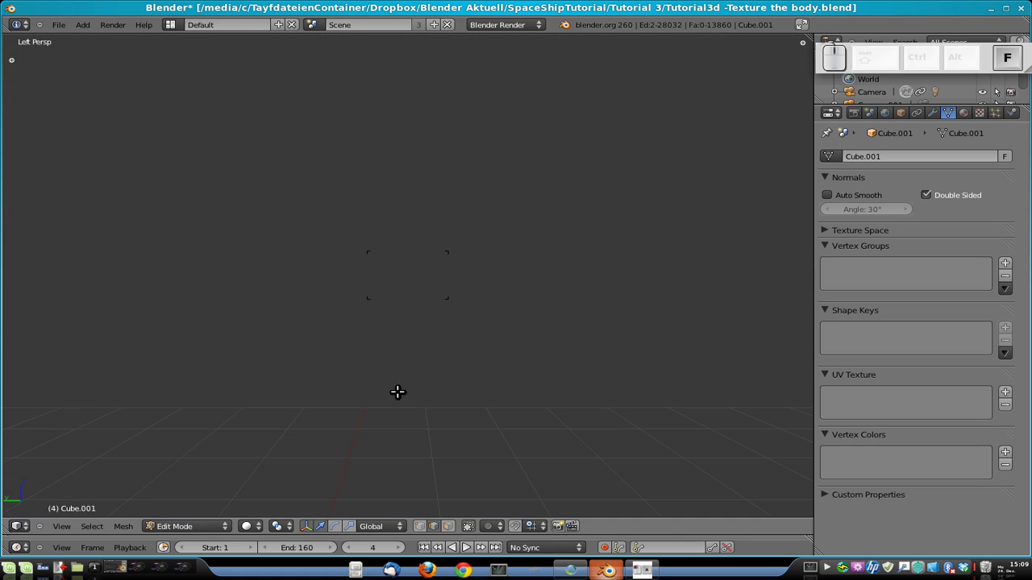
{"action": "key", "text": "Escape"}
{"action": "key", "text": "f"}
{"action": "right_click", "coordinate": [407, 373], "text": "shift"}
{"action": "key", "text": "f"}
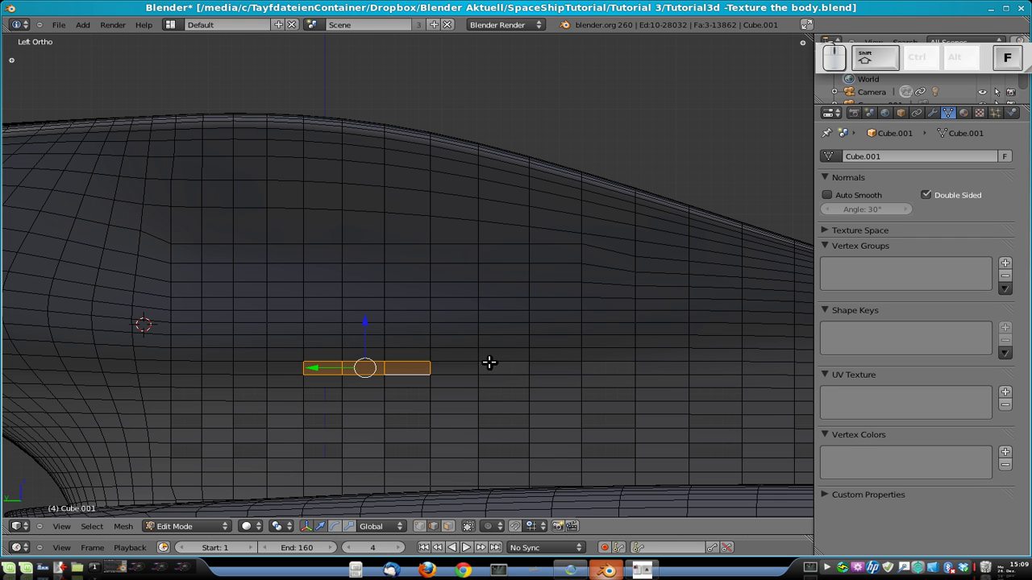
{"action": "key", "text": "ctrl+z"}
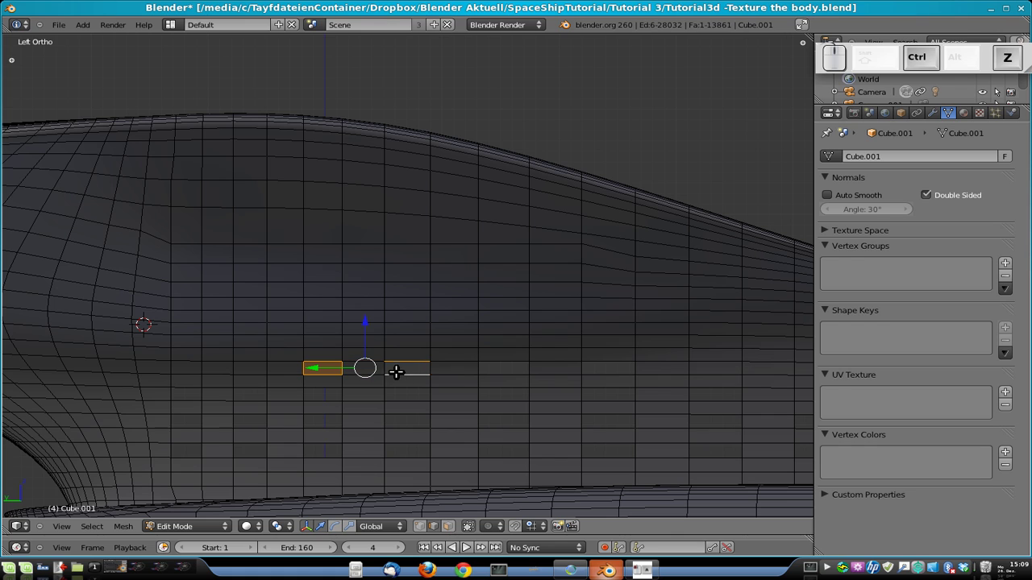
Fill the remaining three window openings in the third row with faces.
{"action": "key", "text": "a"}
{"action": "right_click", "coordinate": [400, 363]}
{"action": "right_click", "coordinate": [421, 373], "text": "shift"}
{"action": "right_click", "coordinate": [502, 363], "text": "shift"}
{"action": "right_click", "coordinate": [502, 374], "text": "shift"}
{"action": "key", "text": "f"}
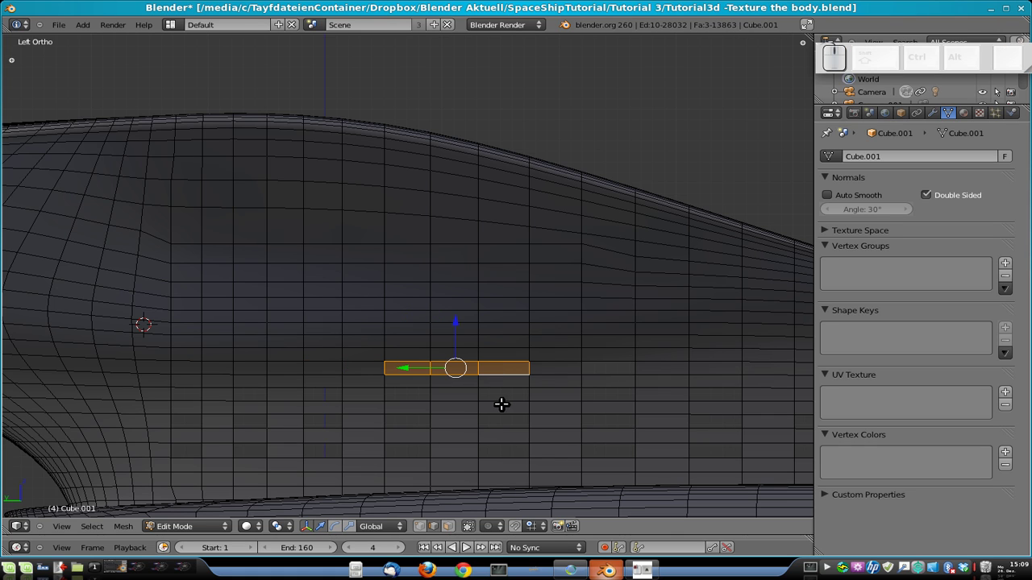
{"action": "right_click", "coordinate": [469, 375]}
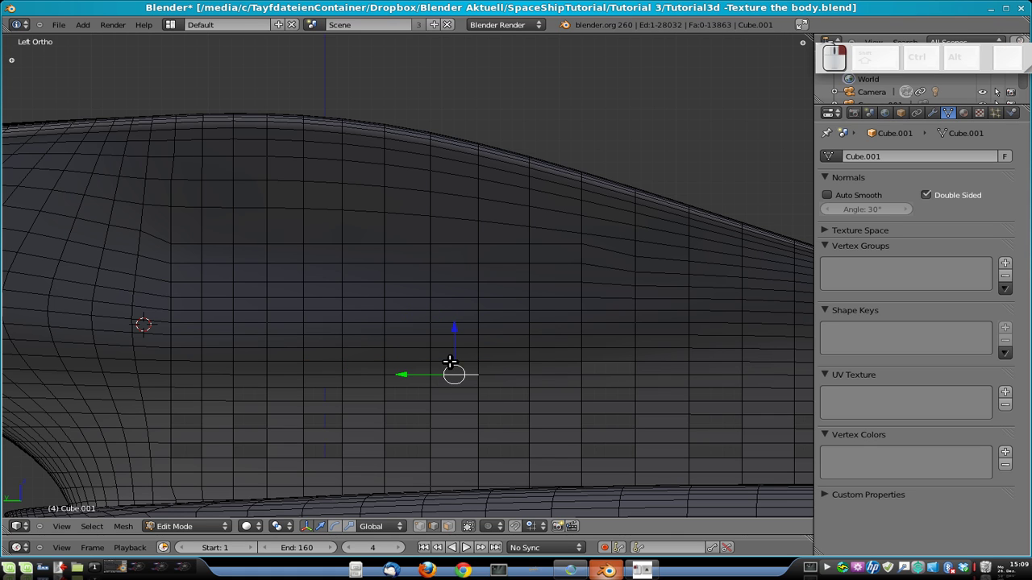
{"action": "right_click", "coordinate": [600, 365], "text": "shift"}
{"action": "key", "text": "f"}
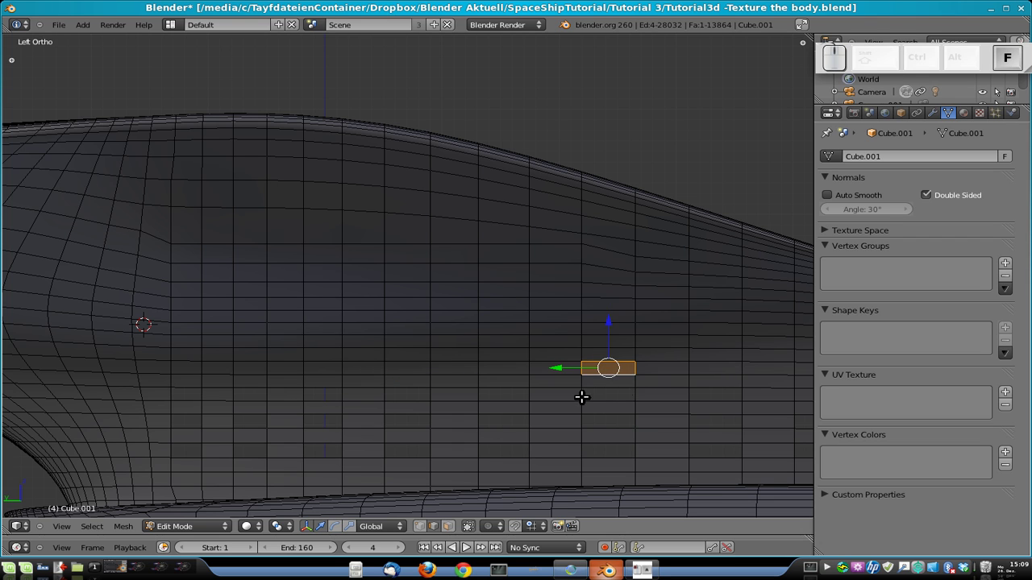
Select the upper and lower edges of all seven openings in the fourth window row and fill them with faces at once.
{"action": "scroll", "coordinate": [296, 403], "scroll_direction": "down", "scroll_amount": 2}
{"action": "right_click", "coordinate": [254, 372]}
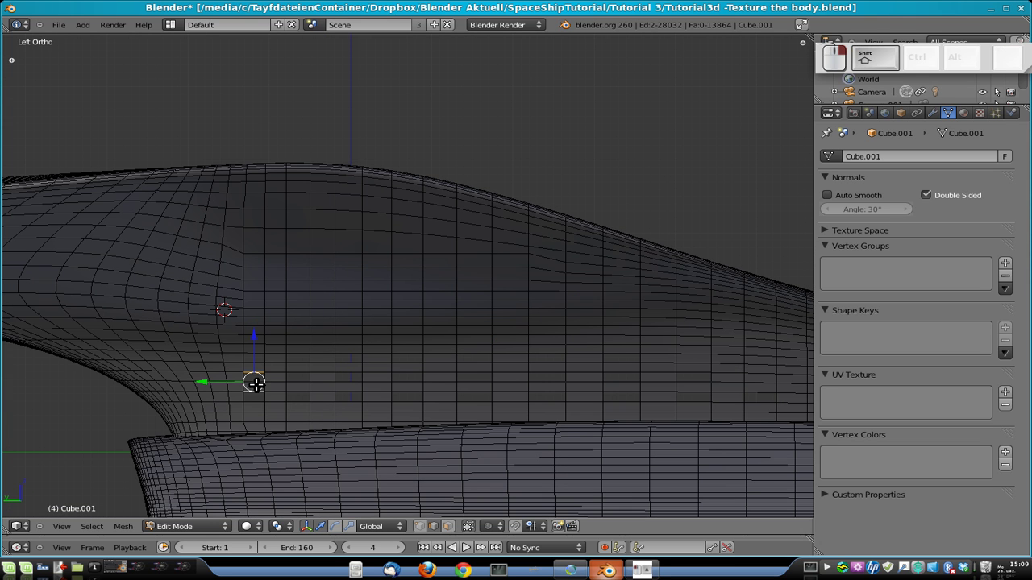
{"action": "right_click", "coordinate": [253, 377], "text": "shift"}
{"action": "right_click", "coordinate": [292, 372], "text": "shift"}
{"action": "right_click", "coordinate": [298, 381], "text": "shift"}
{"action": "middle_click_drag", "start_coordinate": [435, 331], "coordinate": [471, 278], "text": "shift"}
{"action": "right_click", "coordinate": [380, 321], "text": "shift"}
{"action": "right_click", "coordinate": [384, 329], "text": "shift"}
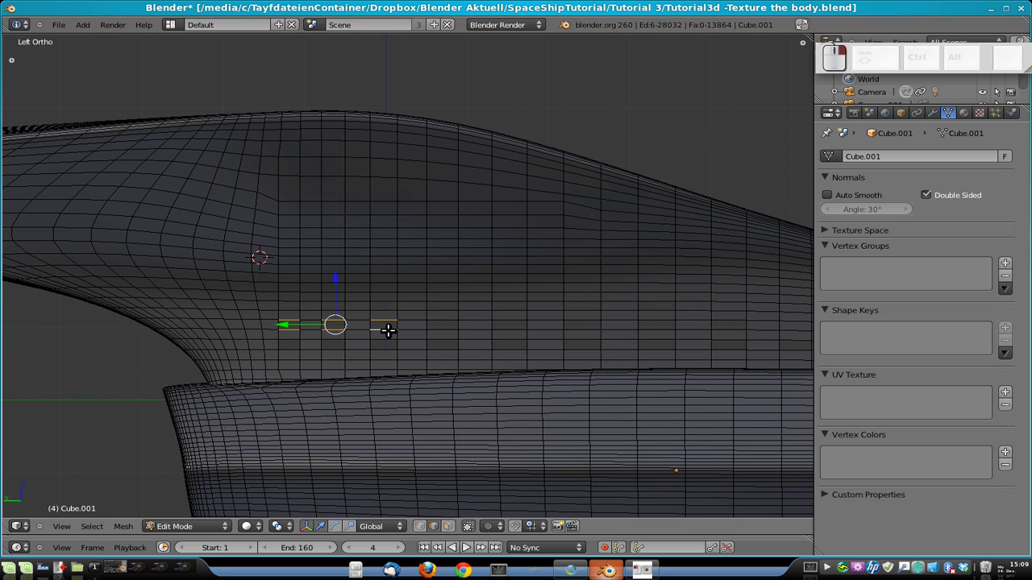
{"action": "right_click", "coordinate": [438, 320], "text": "shift"}
{"action": "right_click", "coordinate": [445, 329], "text": "shift"}
{"action": "right_click", "coordinate": [510, 321], "text": "shift"}
{"action": "right_click", "coordinate": [513, 329], "text": "shift"}
{"action": "right_click", "coordinate": [593, 321], "text": "shift"}
{"action": "right_click", "coordinate": [586, 329], "text": "shift"}
{"action": "right_click", "coordinate": [660, 320], "text": "shift"}
{"action": "right_click", "coordinate": [659, 327], "text": "shift"}
{"action": "key", "text": "f"}
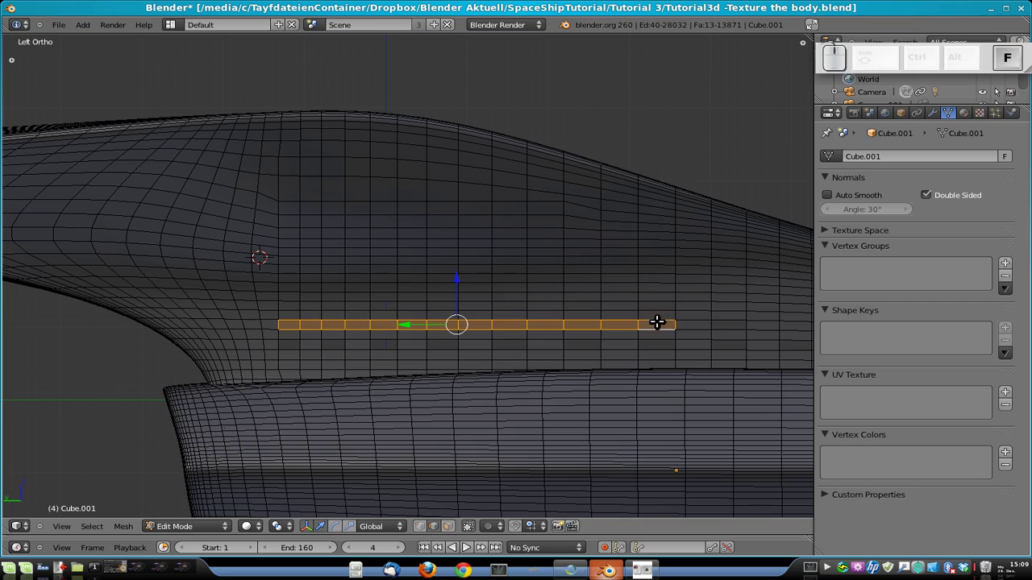
Select the upper and lower edges of the first seven window openings in the fifth row.
{"action": "key", "text": "a"}
{"action": "middle_click_drag", "start_coordinate": [710, 290], "coordinate": [667, 274]}
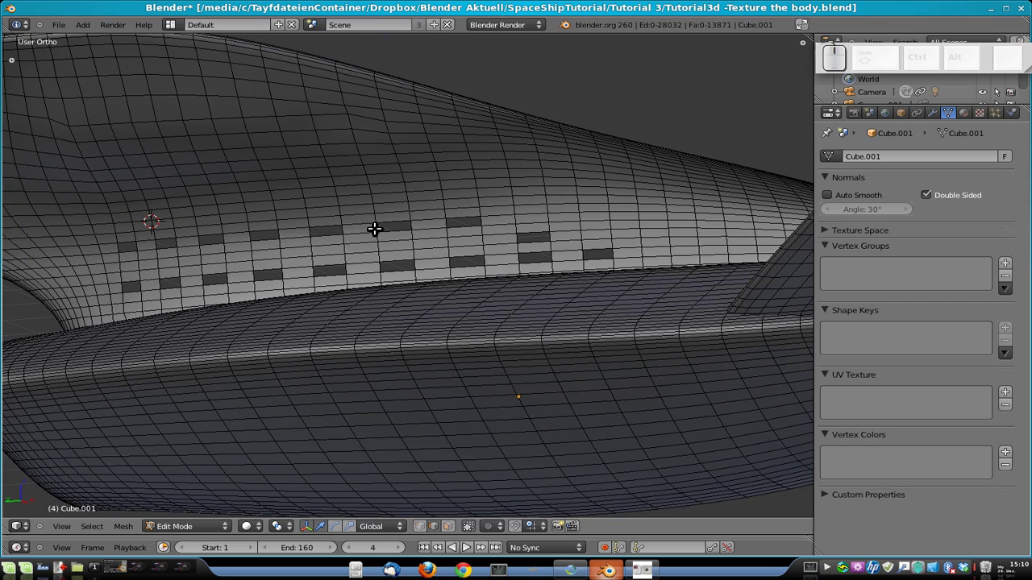
{"action": "right_click", "coordinate": [134, 238], "text": "shift"}
{"action": "right_click", "coordinate": [121, 244], "text": "shift"}
{"action": "right_click", "coordinate": [163, 240], "text": "shift"}
{"action": "right_click", "coordinate": [175, 247], "text": "shift"}
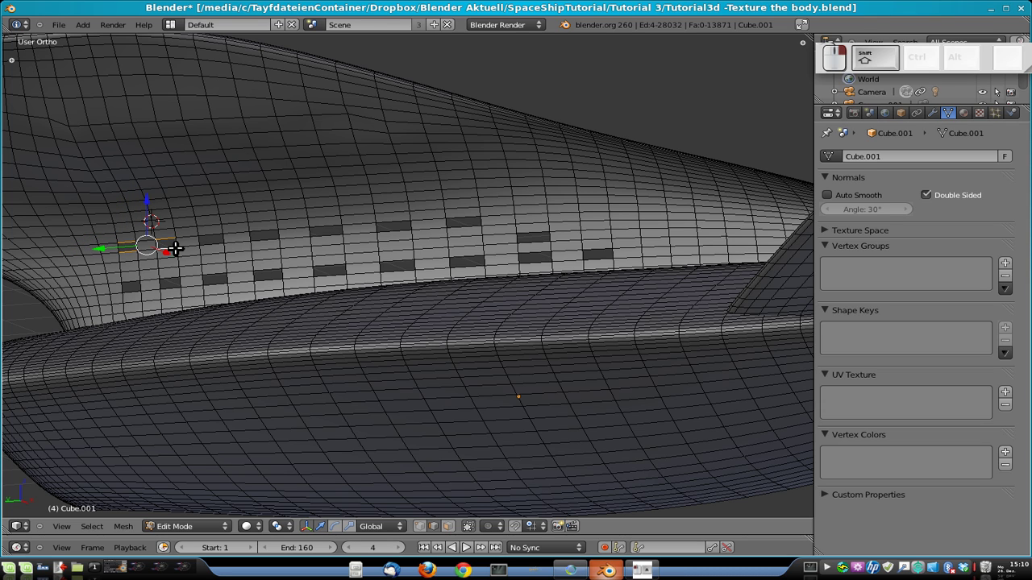
{"action": "right_click", "coordinate": [213, 234], "text": "shift"}
{"action": "right_click", "coordinate": [227, 241], "text": "shift"}
{"action": "right_click", "coordinate": [262, 232], "text": "shift"}
{"action": "right_click", "coordinate": [266, 239], "text": "shift"}
{"action": "right_click", "coordinate": [321, 228], "text": "shift"}
{"action": "right_click", "coordinate": [327, 236], "text": "shift"}
{"action": "right_click", "coordinate": [391, 225], "text": "shift"}
{"action": "right_click", "coordinate": [395, 232], "text": "shift"}
{"action": "right_click", "coordinate": [466, 220], "text": "shift"}
{"action": "right_click", "coordinate": [467, 227], "text": "shift"}
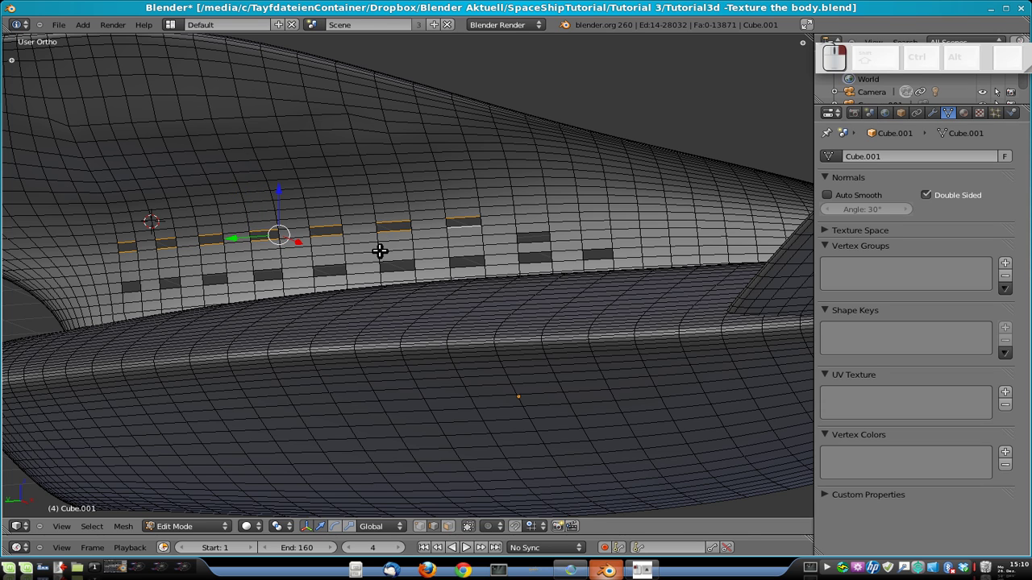
Add the edges of the nine openings in the lowest row and the last fifth-row opening, and fill all selected openings with faces.
{"action": "right_click", "coordinate": [131, 282], "text": "shift"}
{"action": "right_click", "coordinate": [131, 289], "text": "shift"}
{"action": "right_click", "coordinate": [169, 279], "text": "shift"}
{"action": "right_click", "coordinate": [170, 285], "text": "shift"}
{"action": "right_click", "coordinate": [214, 274], "text": "shift"}
{"action": "right_click", "coordinate": [219, 282], "text": "shift"}
{"action": "right_click", "coordinate": [267, 272], "text": "shift"}
{"action": "right_click", "coordinate": [268, 279], "text": "shift"}
{"action": "right_click", "coordinate": [332, 271], "text": "shift"}
{"action": "right_click", "coordinate": [333, 278], "text": "shift"}
{"action": "right_click", "coordinate": [391, 261], "text": "shift"}
{"action": "right_click", "coordinate": [394, 271], "text": "shift"}
{"action": "right_click", "coordinate": [458, 256], "text": "shift"}
{"action": "right_click", "coordinate": [468, 266], "text": "shift"}
{"action": "right_click", "coordinate": [536, 253], "text": "shift"}
{"action": "right_click", "coordinate": [542, 263], "text": "shift"}
{"action": "right_click", "coordinate": [594, 250], "text": "shift"}
{"action": "right_click", "coordinate": [597, 260], "text": "shift"}
{"action": "right_click", "coordinate": [524, 238], "text": "shift"}
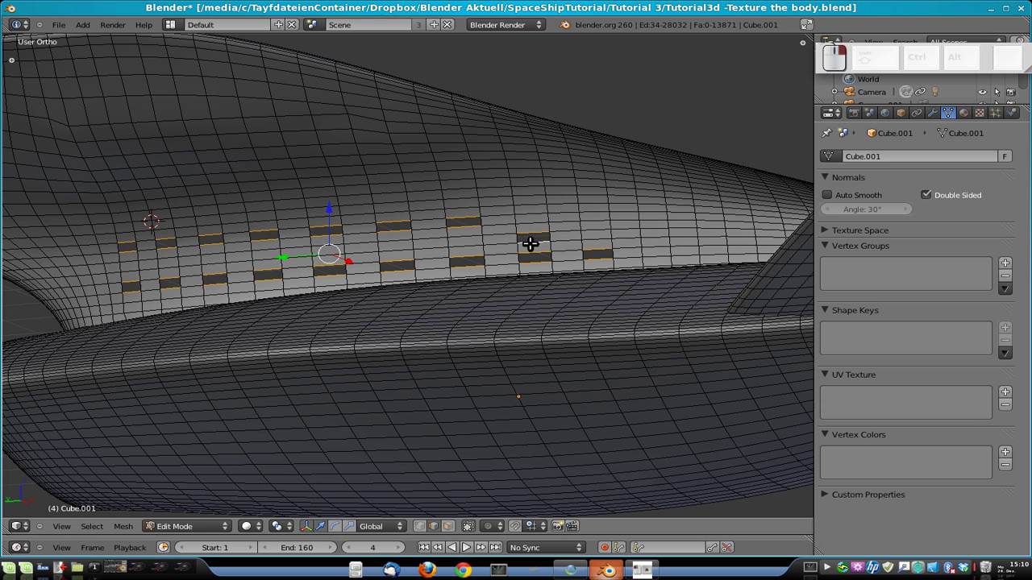
{"action": "key", "text": "a"}
Examine the closed neck mesh from the right and left sides, in both Edit Mode and Object Mode.
{"action": "scroll", "coordinate": [324, 245], "scroll_direction": "down", "scroll_amount": 4}
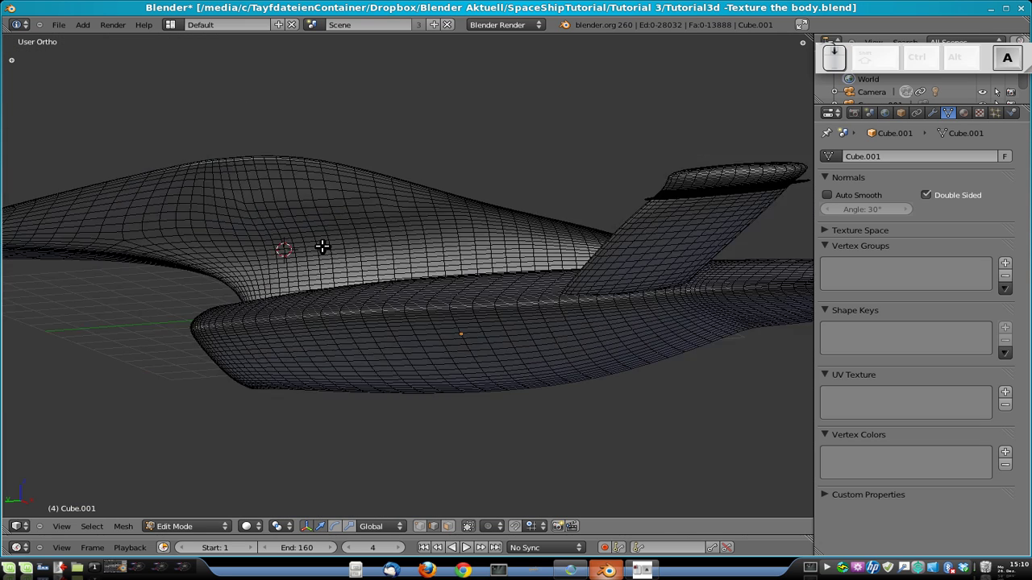
{"action": "scroll", "coordinate": [332, 263], "scroll_direction": "up", "scroll_amount": 5}
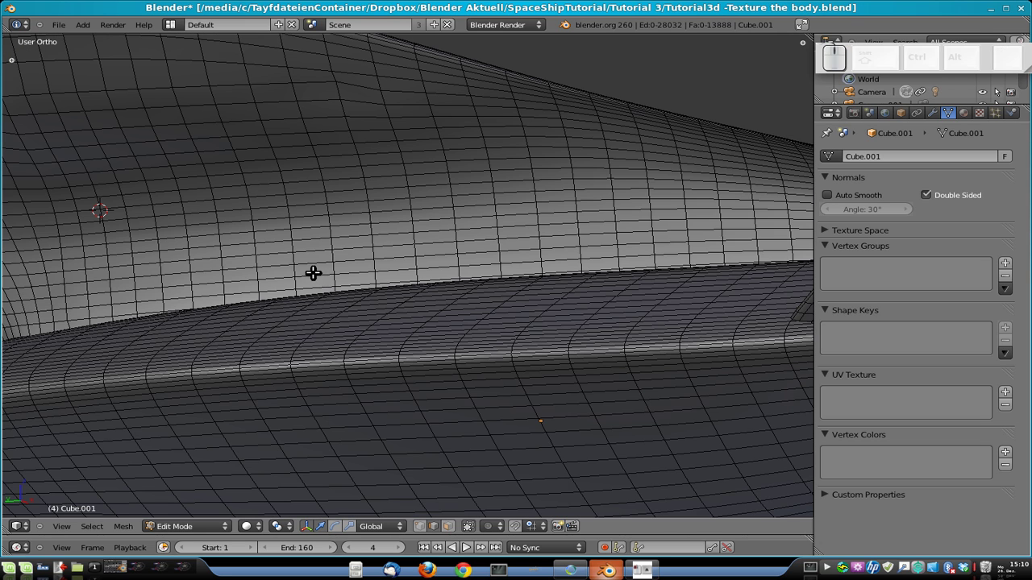
{"action": "key", "text": "KP_3"}
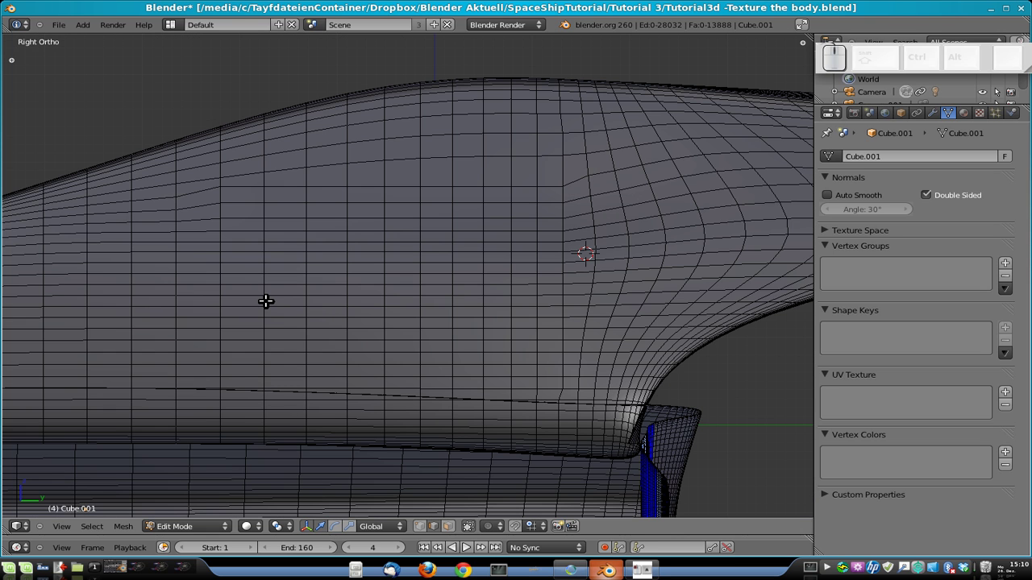
{"action": "key", "text": "ctrl+shift+KP_3"}
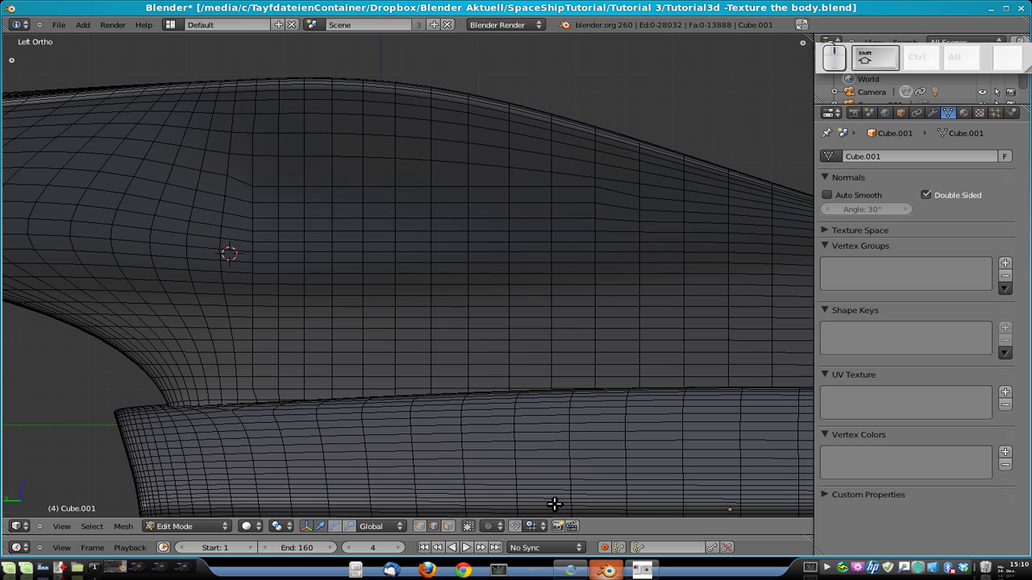
{"action": "key", "text": "Tab"}
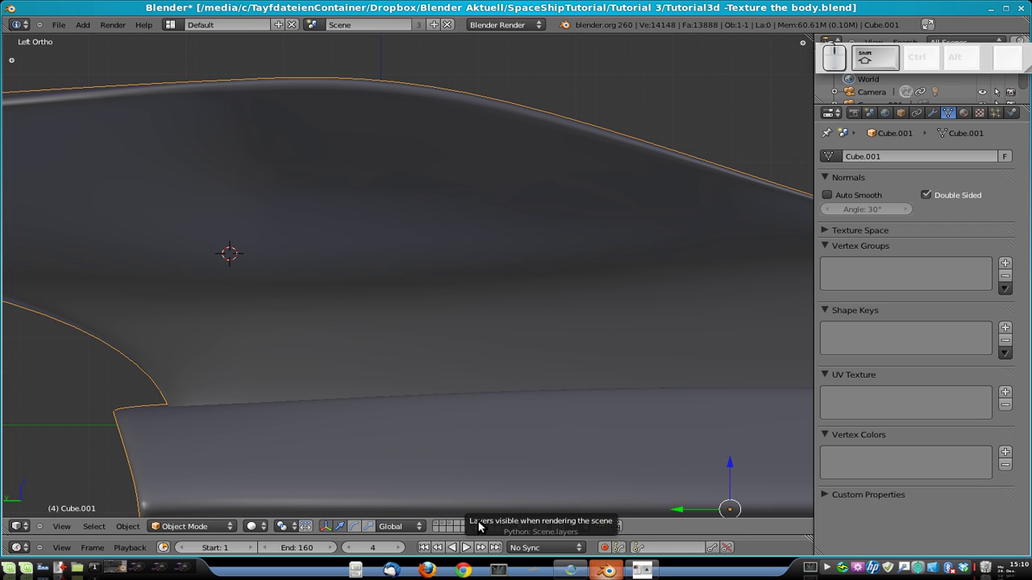
{"action": "key", "text": "Tab"}
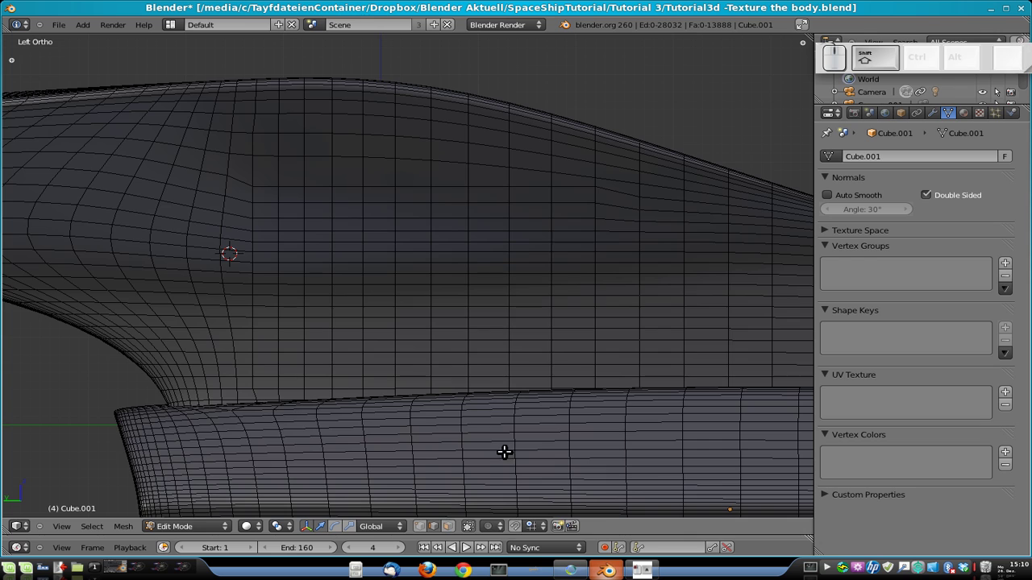
{"action": "key", "text": "Tab"}
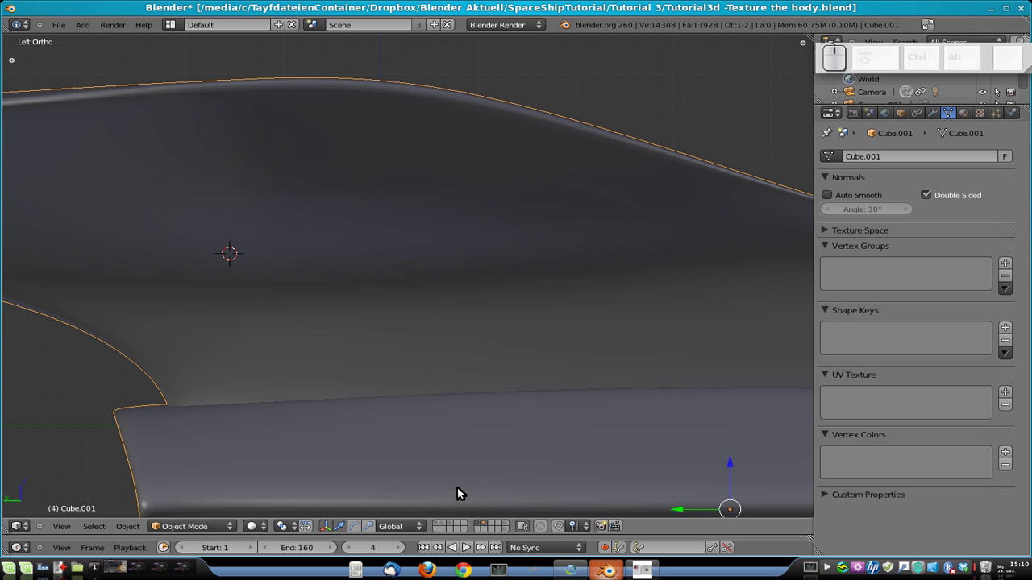
{"action": "key", "text": "Tab"}
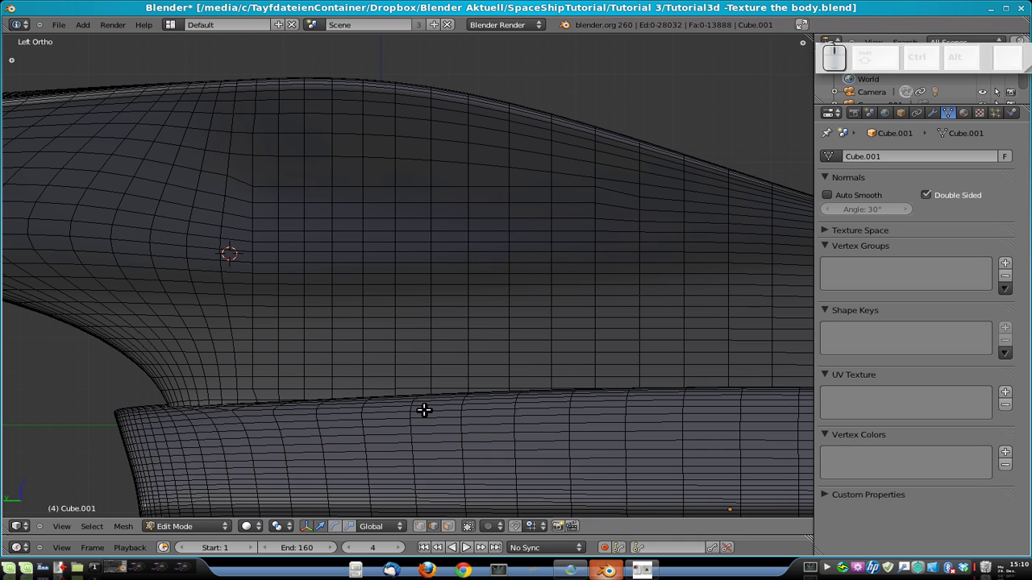
Leave mesh editing and display the layer with the window panes together with the body layer.
{"action": "key", "text": "Tab"}
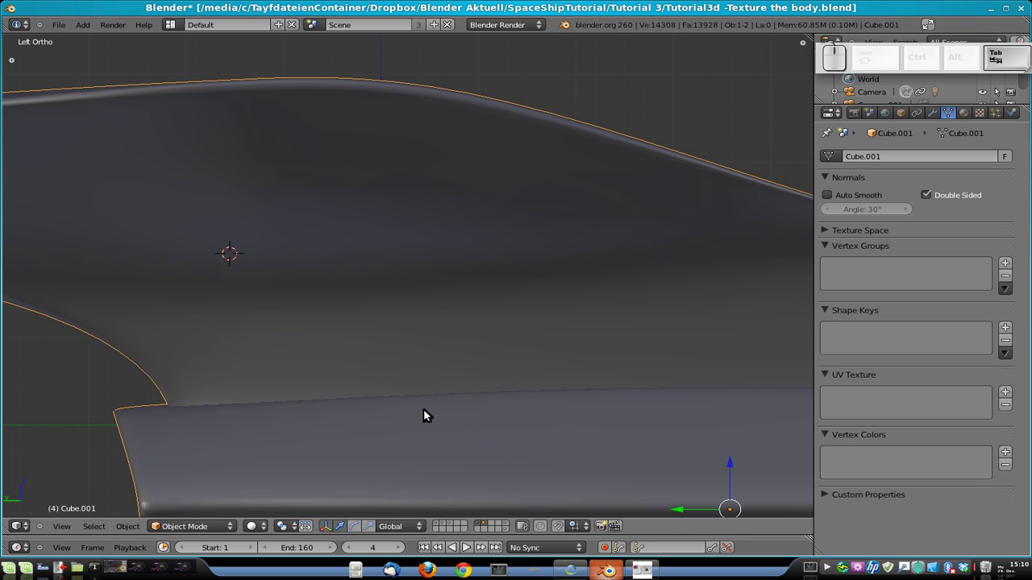
{"action": "left_click", "coordinate": [477, 522]}
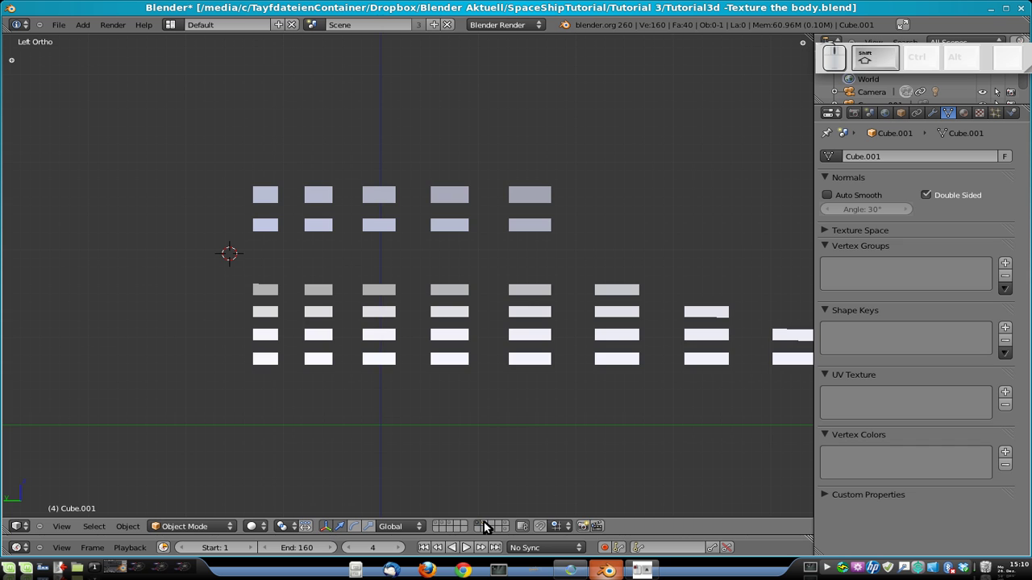
{"action": "left_click", "coordinate": [484, 522], "text": "shift"}
{"action": "middle_click_drag", "start_coordinate": [489, 475], "coordinate": [405, 326]}
{"action": "mouse_move", "coordinate": [378, 297]}
{"action": "middle_mouse_down"}
{"action": "mouse_move", "coordinate": [369, 292]}
{"action": "mouse_move", "coordinate": [385, 296]}
{"action": "mouse_move", "coordinate": [372, 347]}
{"action": "mouse_move", "coordinate": [562, 338]}
{"action": "mouse_move", "coordinate": [615, 350]}
{"action": "middle_mouse_up"}
Select the window panes object using wireframe display and restore the solid shading.
{"action": "key", "text": "z"}
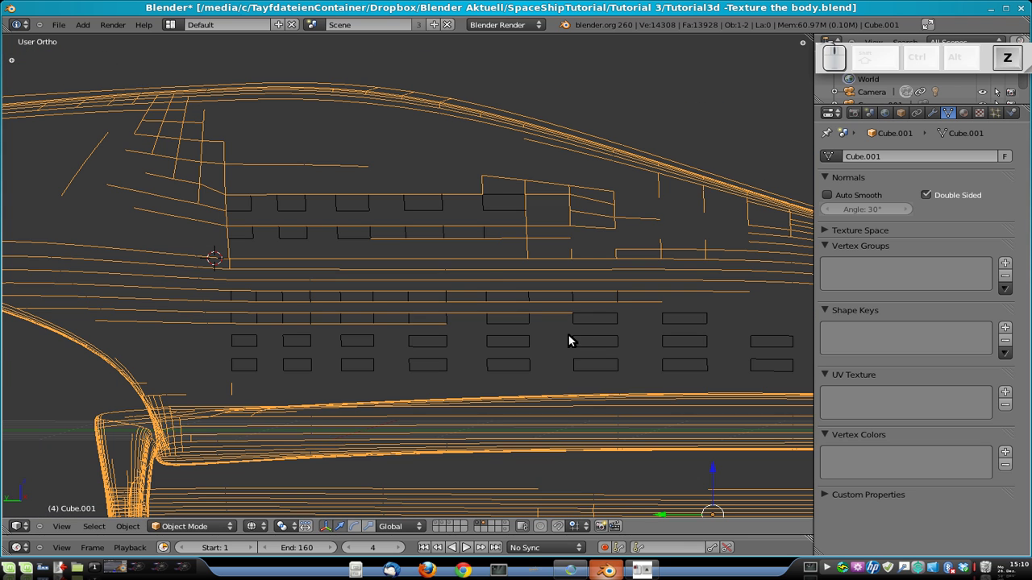
{"action": "right_click", "coordinate": [438, 231]}
{"action": "key", "text": "z"}
{"action": "middle_click_drag", "start_coordinate": [655, 275], "coordinate": [620, 314]}
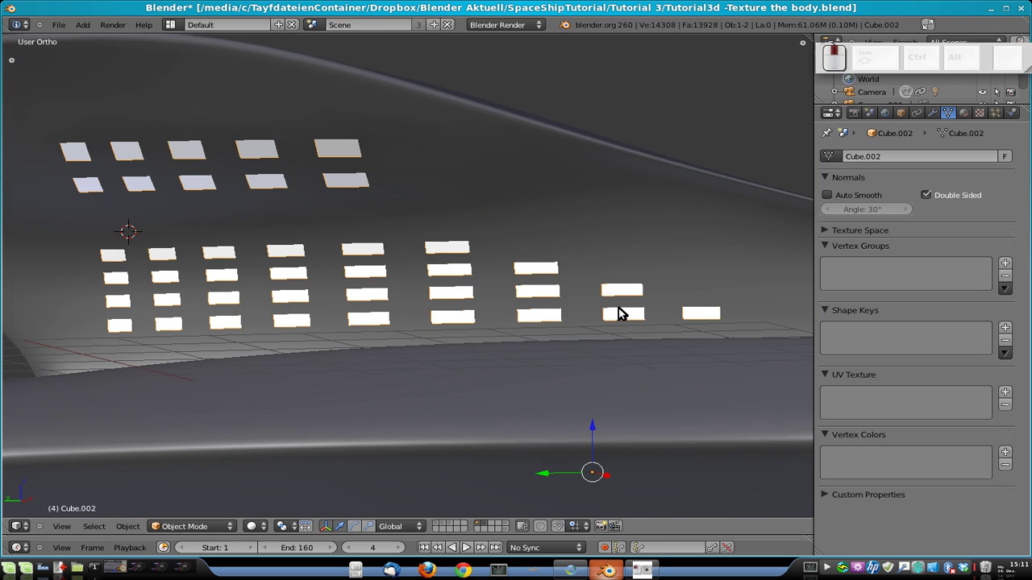
Examine from several angles how the window panes sit against the body's surface, selecting the body and the panes in turn.
{"action": "scroll", "coordinate": [618, 316], "scroll_direction": "down", "scroll_amount": 6}
{"action": "right_click", "coordinate": [410, 258]}
{"action": "key", "text": "Tab"}
{"action": "key", "text": "Tab"}
{"action": "scroll", "coordinate": [395, 256], "scroll_direction": "up", "scroll_amount": 3}
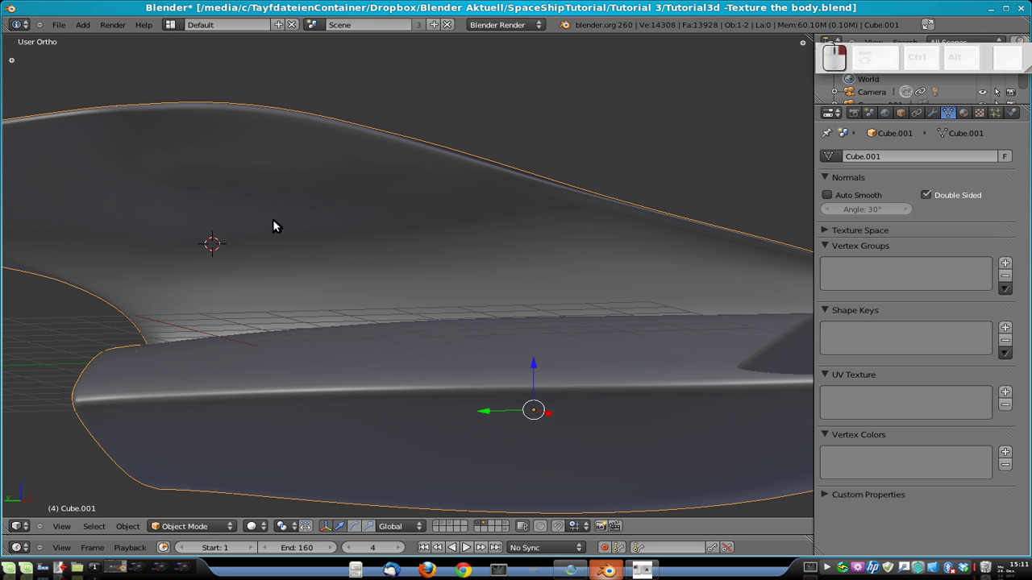
{"action": "right_click_drag", "start_coordinate": [272, 219], "coordinate": [462, 202]}
{"action": "right_click", "coordinate": [353, 185]}
{"action": "right_click", "coordinate": [351, 184]}
{"action": "middle_click_drag", "start_coordinate": [351, 187], "coordinate": [386, 256]}
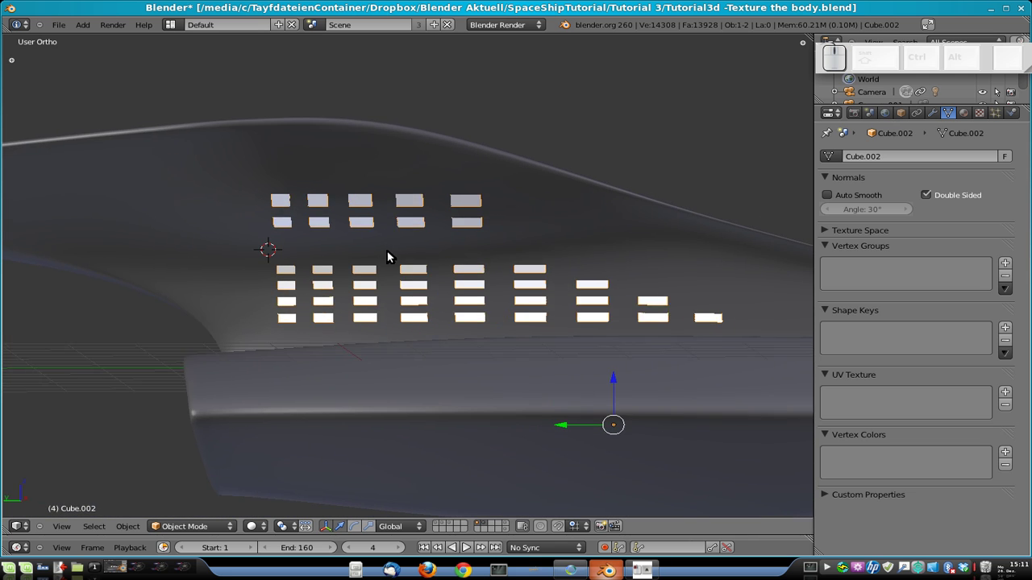
{"action": "scroll", "coordinate": [394, 277], "scroll_direction": "up", "scroll_amount": 6}
{"action": "middle_click_drag", "start_coordinate": [635, 372], "coordinate": [605, 380]}
{"action": "right_click", "coordinate": [662, 257]}
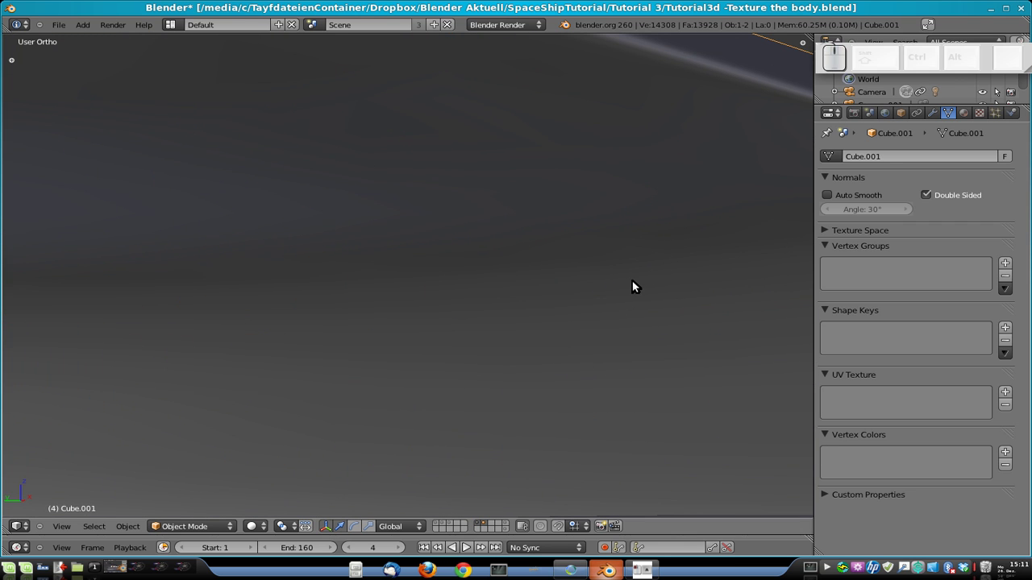
{"action": "middle_click_drag", "start_coordinate": [629, 284], "coordinate": [581, 298]}
{"action": "scroll", "coordinate": [419, 273], "scroll_direction": "down", "scroll_amount": 3}
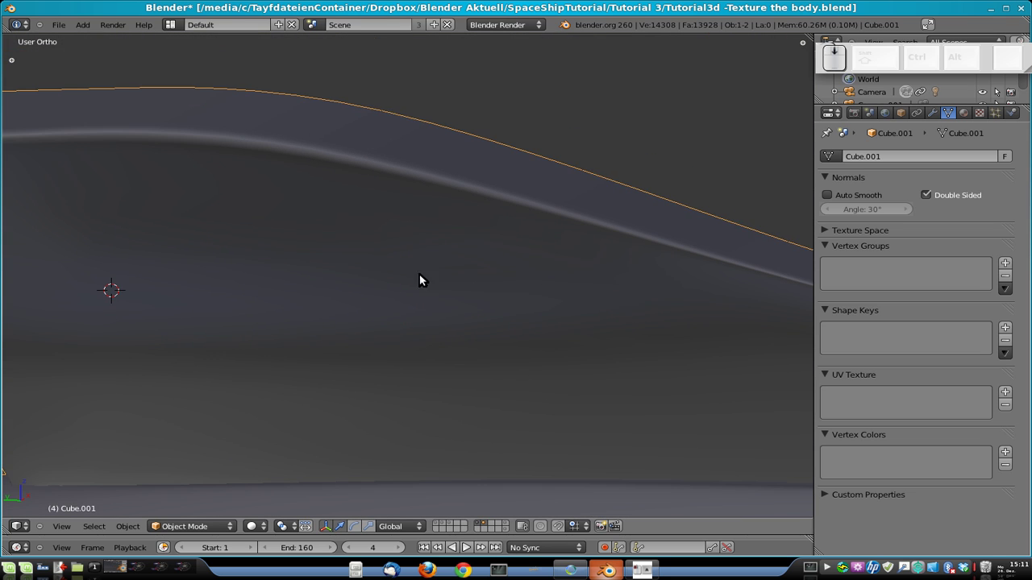
Select the window panes and move them slightly along the global X axis so they sit clear of the body surface.
{"action": "right_click", "coordinate": [204, 255]}
{"action": "middle_click_drag", "start_coordinate": [295, 288], "coordinate": [339, 295]}
{"action": "key", "text": "g"}
{"action": "key", "text": "y"}
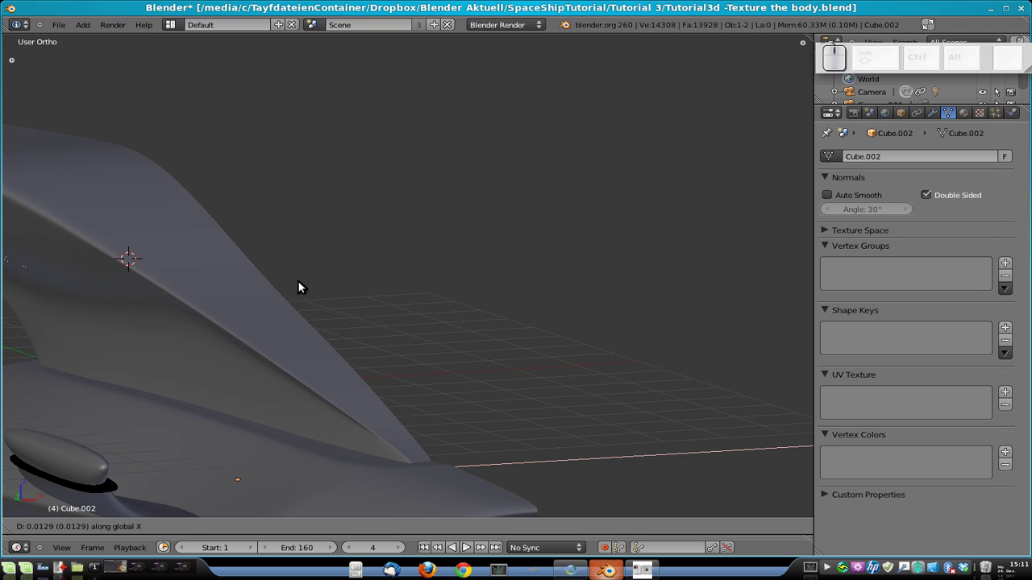
{"action": "key", "text": "x"}
{"action": "left_click", "coordinate": [259, 302]}
{"action": "middle_click_drag", "start_coordinate": [260, 303], "coordinate": [388, 324]}
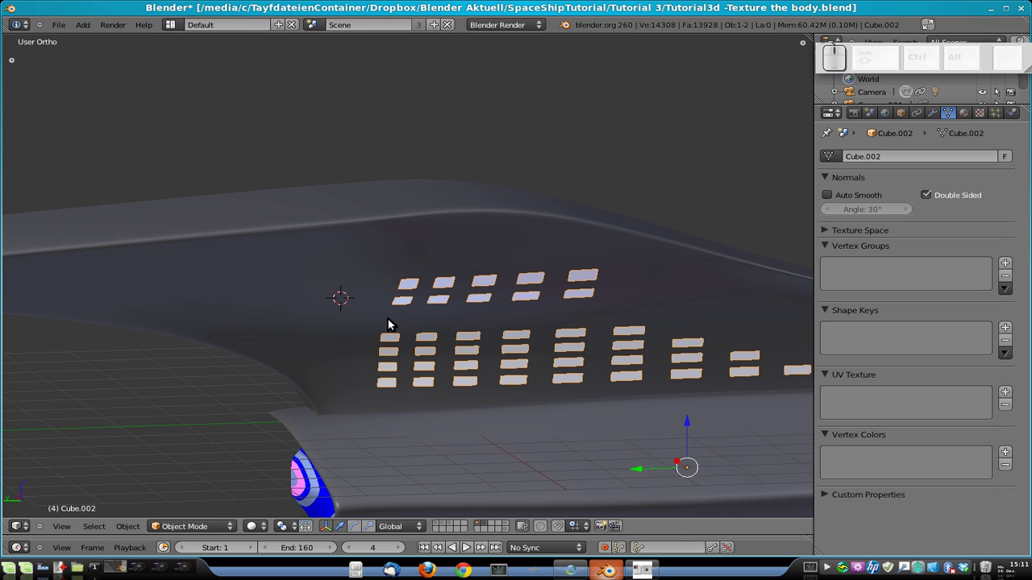
Select all window panes in Edit Mode and set the pivot point to Individual Origins.
{"action": "key", "text": "Tab"}
{"action": "middle_click_drag", "start_coordinate": [606, 350], "coordinate": [557, 320]}
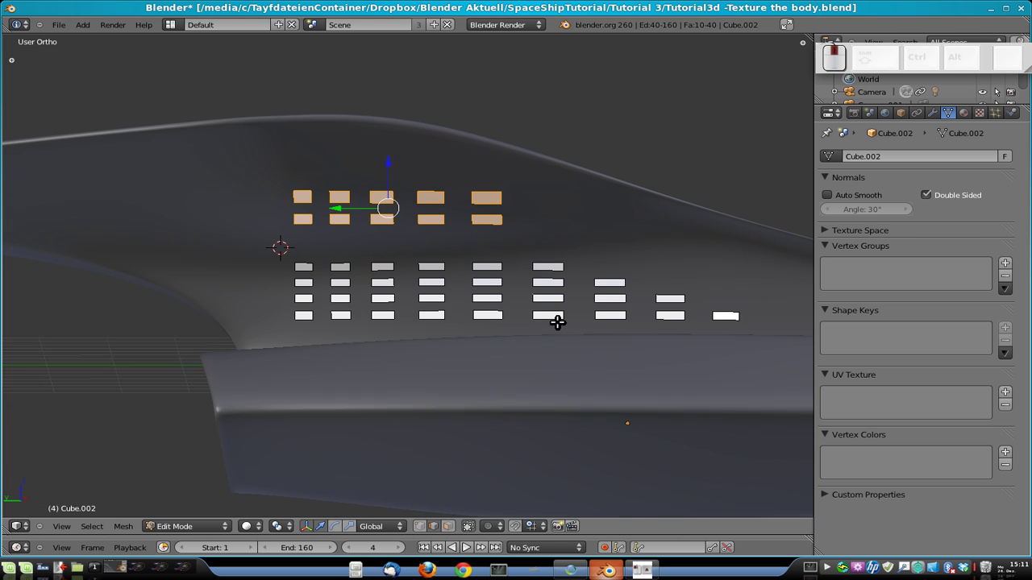
{"action": "key", "text": "a"}
{"action": "key", "text": "a"}
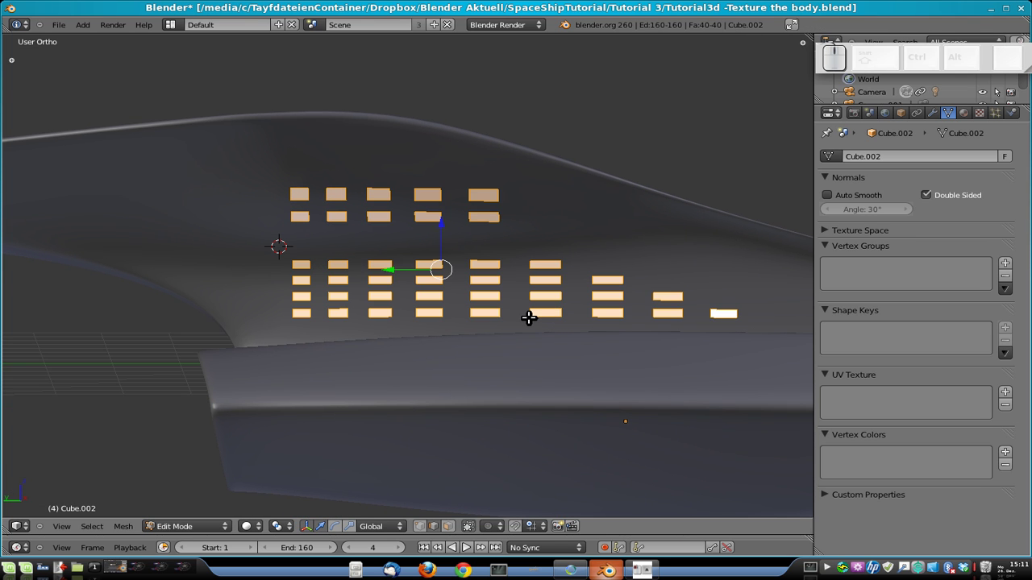
{"action": "left_click", "coordinate": [276, 526]}
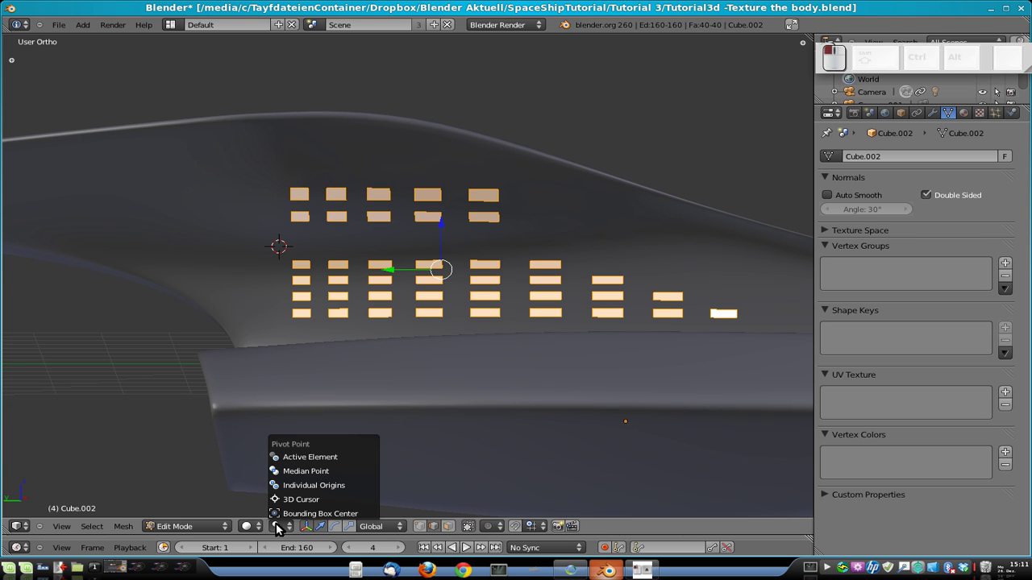
{"action": "left_click", "coordinate": [347, 484]}
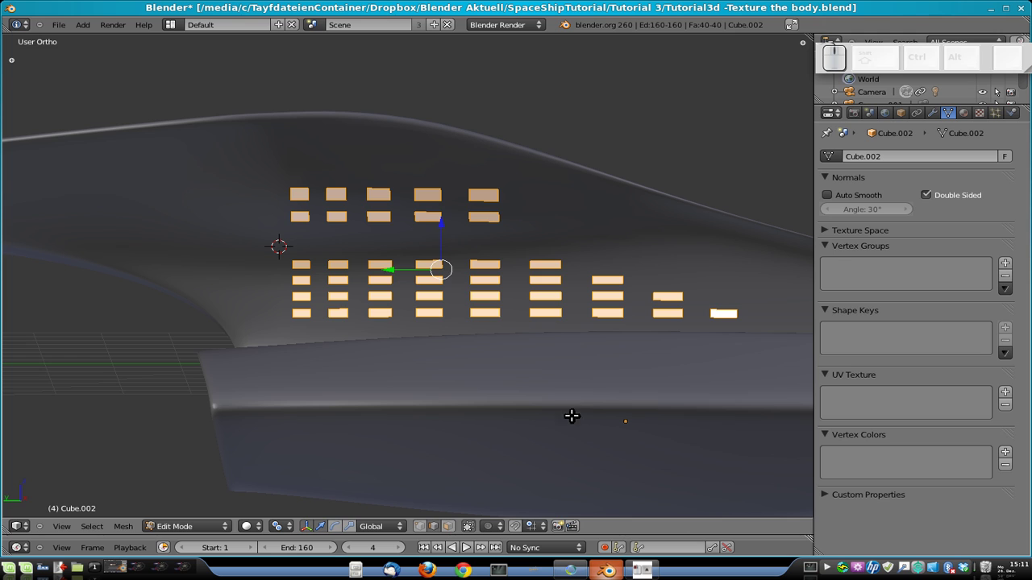
{"action": "key", "text": "s"}
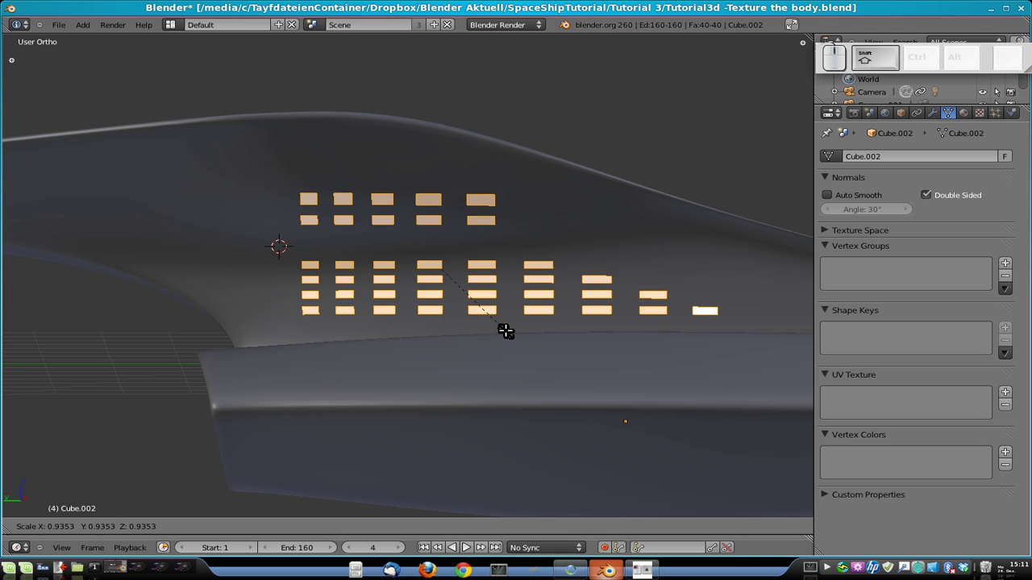
{"action": "key", "text": "Escape"}
{"action": "left_click", "coordinate": [279, 526]}
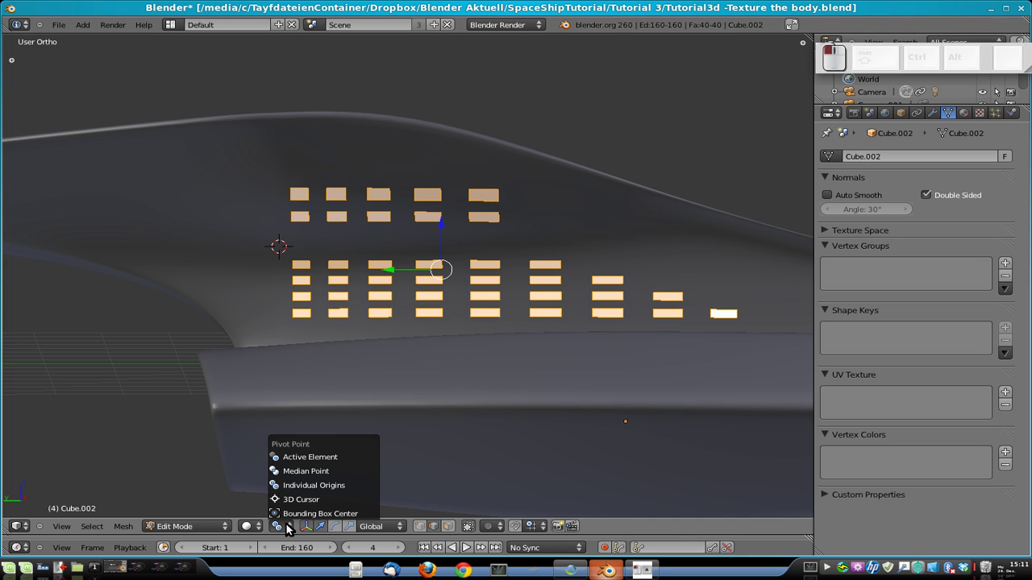
{"action": "left_click", "coordinate": [328, 457]}
{"action": "key", "text": "s"}
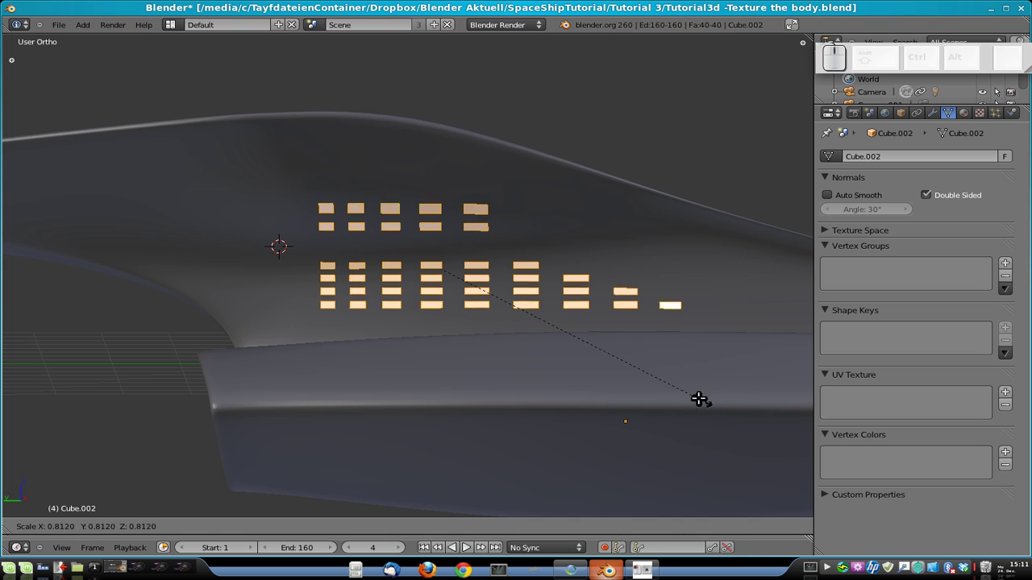
{"action": "key", "text": "Escape"}
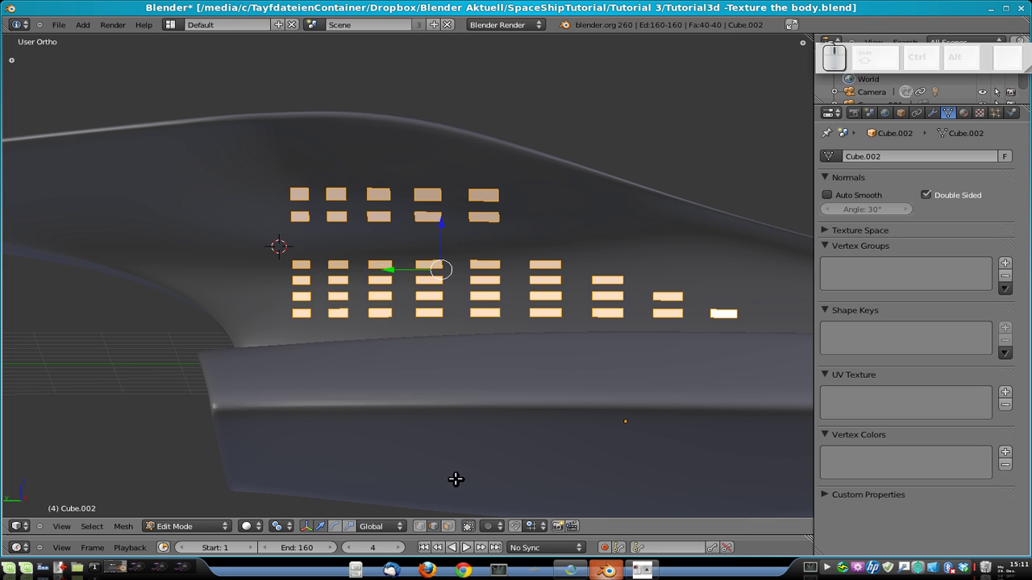
Switch to face selection, scale every window pane down slightly around its own centre, and return to Object Mode.
{"action": "left_click", "coordinate": [448, 526]}
{"action": "key", "text": "s"}
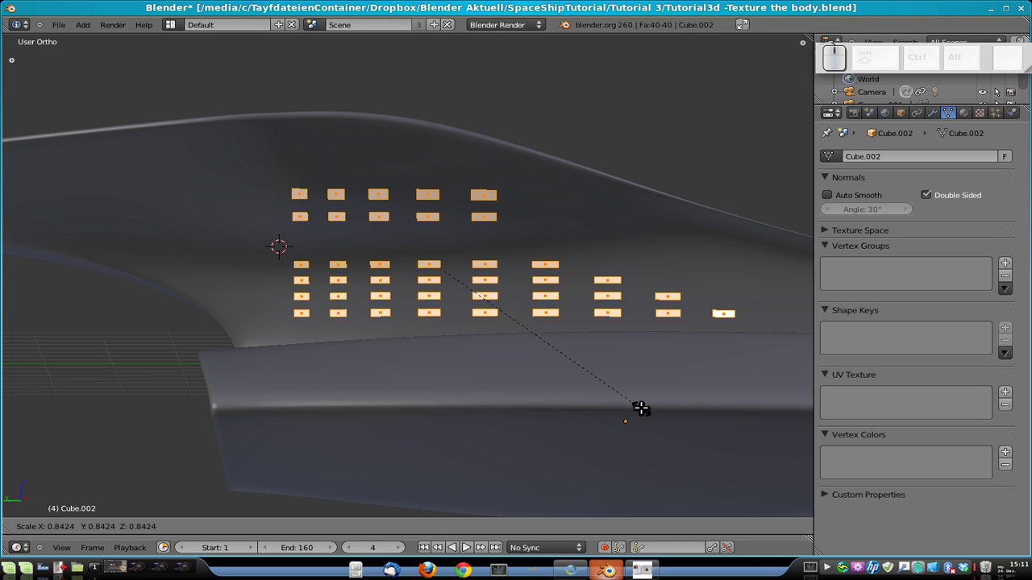
{"action": "key", "text": "Escape"}
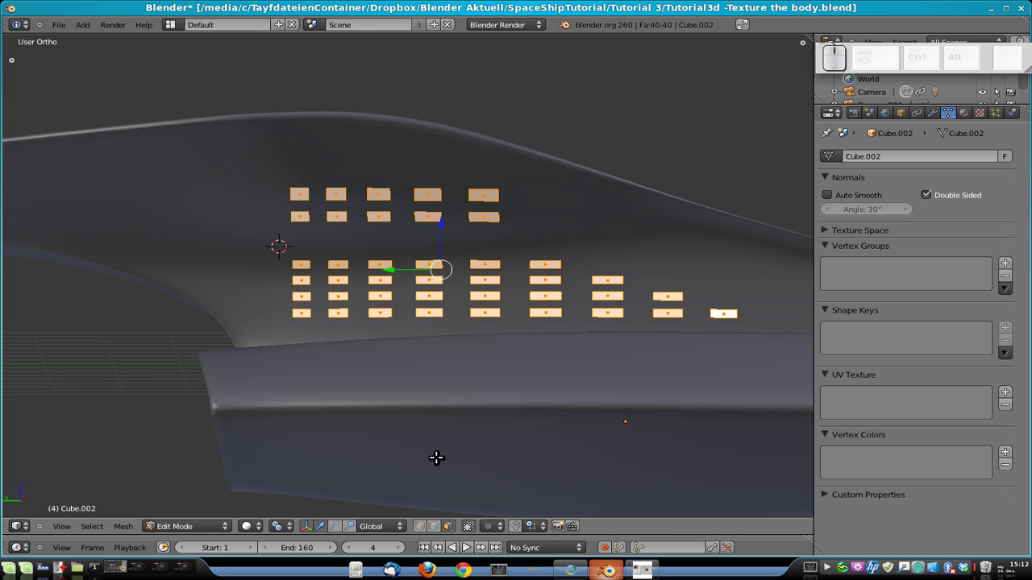
{"action": "key", "text": "s"}
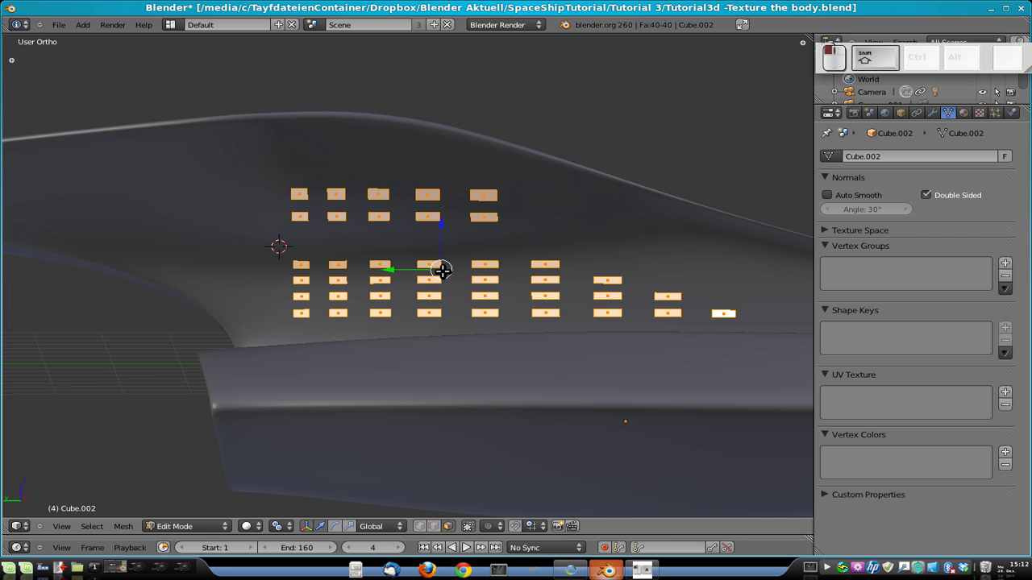
{"action": "left_click", "coordinate": [613, 362]}
{"action": "key", "text": "Tab"}
{"action": "scroll", "coordinate": [606, 361], "scroll_direction": "down", "scroll_amount": 4}
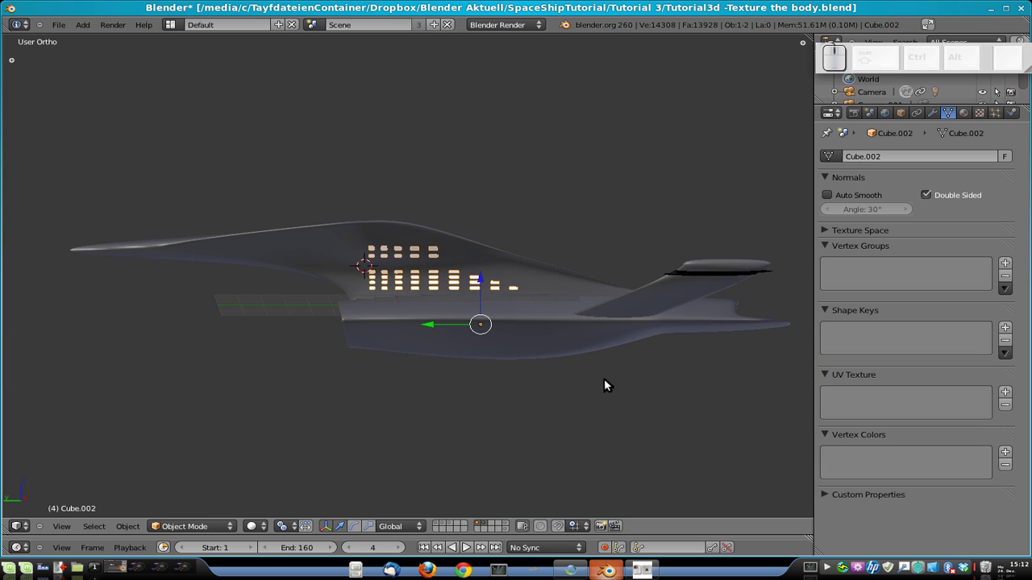
{"action": "scroll", "coordinate": [606, 386], "scroll_direction": "up", "scroll_amount": 5}
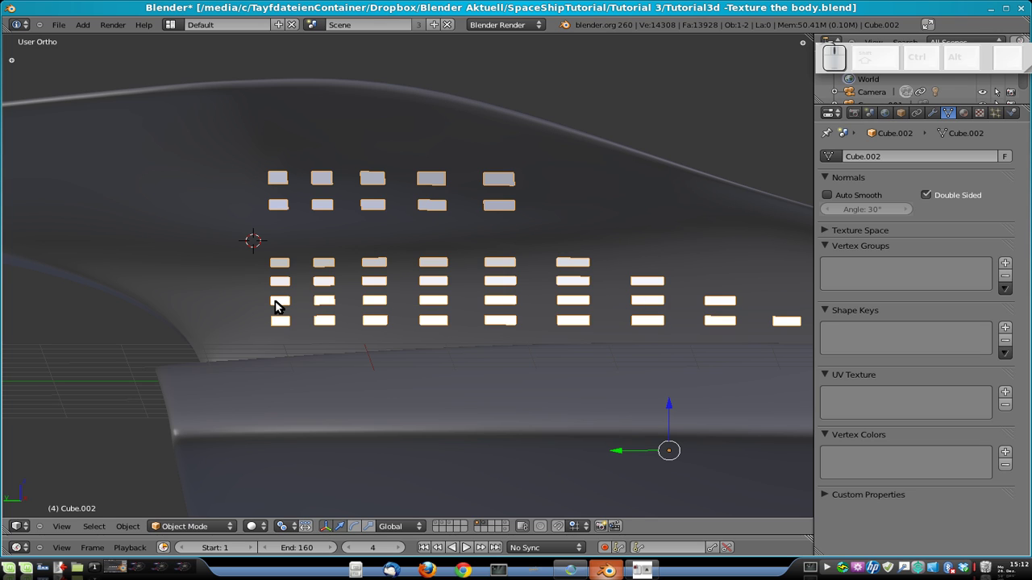
Enter Edit Mode on the window panes, deselect all faces and show the ship in left orthographic view.
{"action": "key", "text": "Tab"}
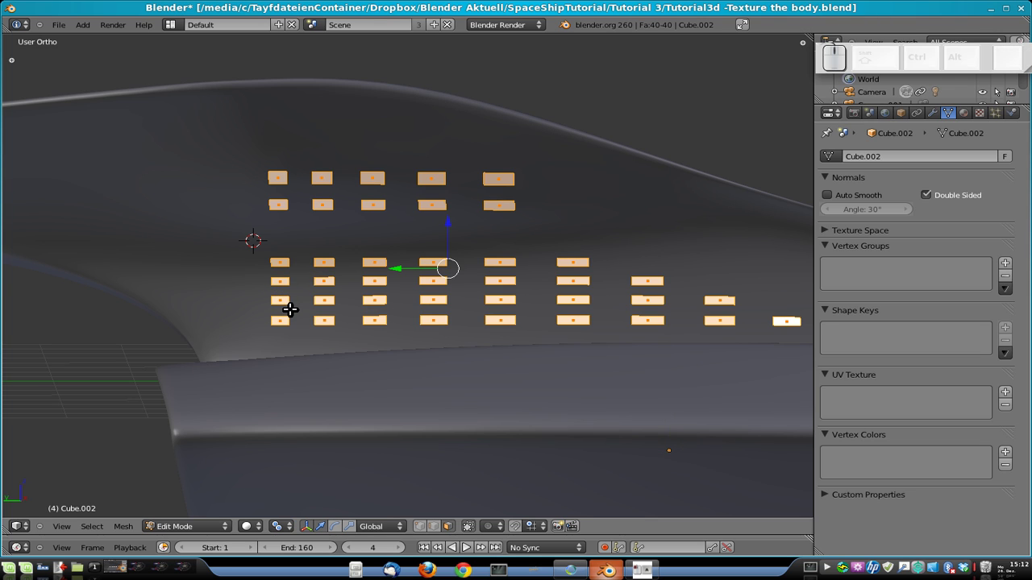
{"action": "middle_click_drag", "start_coordinate": [293, 308], "coordinate": [538, 369], "text": "shift"}
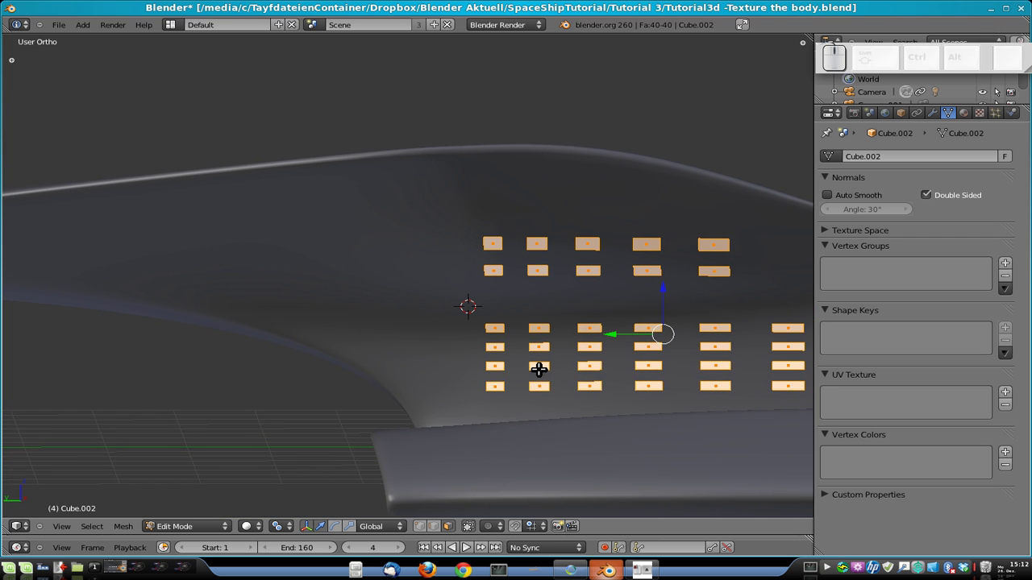
{"action": "key", "text": "a"}
{"action": "scroll", "coordinate": [435, 310], "scroll_direction": "down", "scroll_amount": 5}
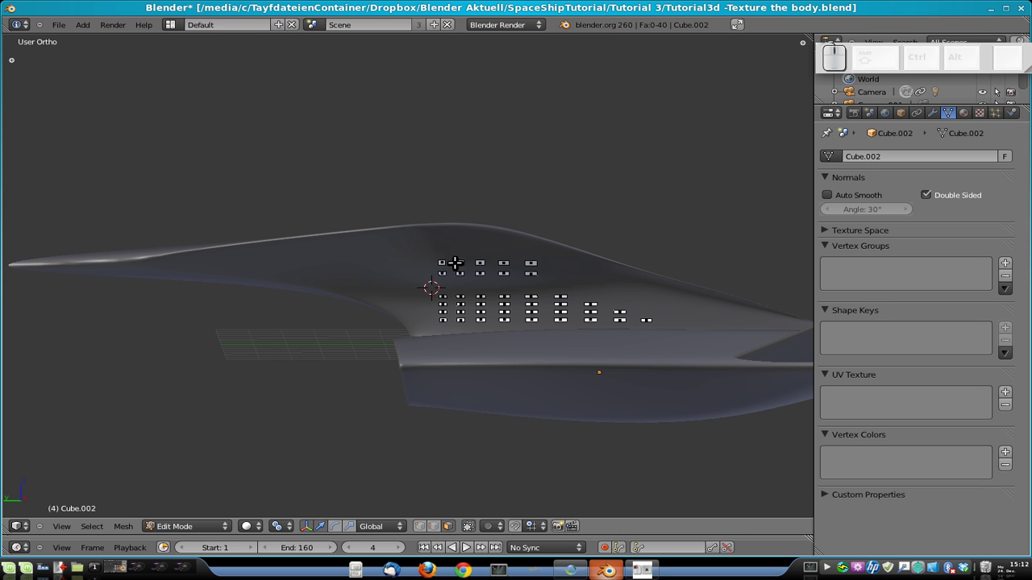
{"action": "middle_click_drag", "start_coordinate": [407, 267], "coordinate": [417, 213]}
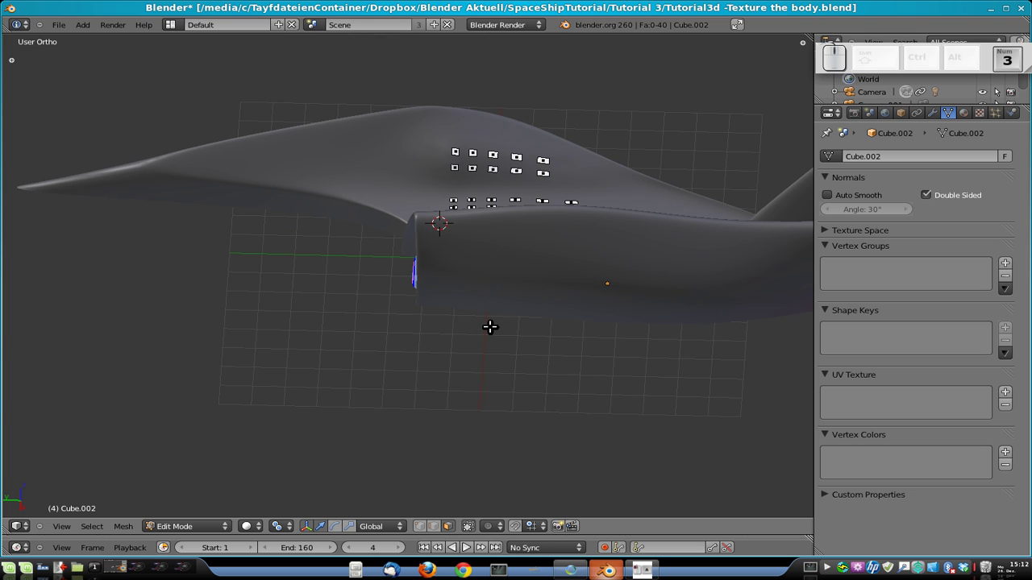
{"action": "key", "text": "ctrl+KP_3"}
{"action": "scroll", "coordinate": [488, 323], "scroll_direction": "up", "scroll_amount": 4}
{"action": "key", "text": "b"}
{"action": "left_click_drag", "start_coordinate": [468, 267], "coordinate": [773, 304]}
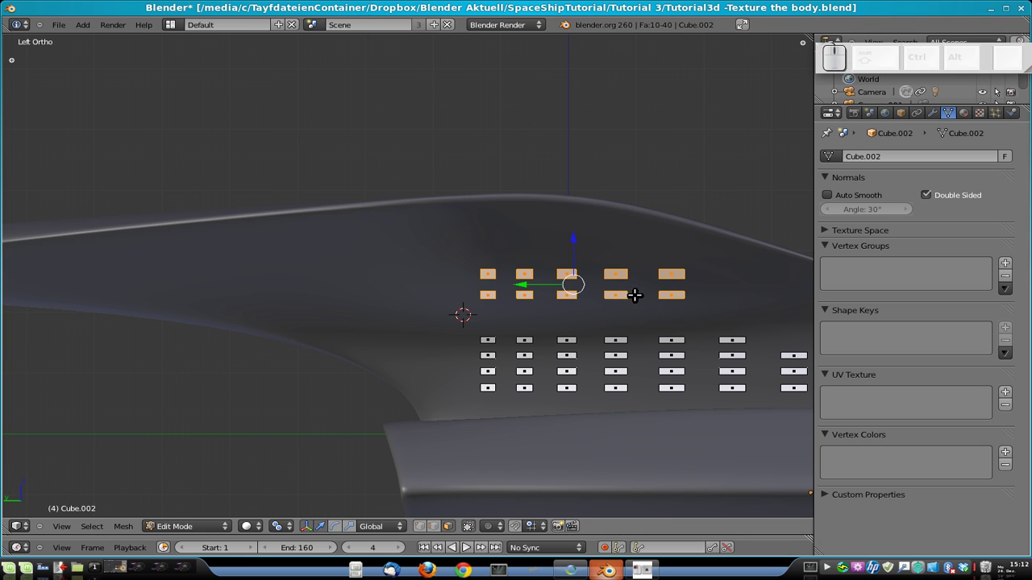
{"action": "scroll", "coordinate": [633, 295], "scroll_direction": "down", "scroll_amount": 3}
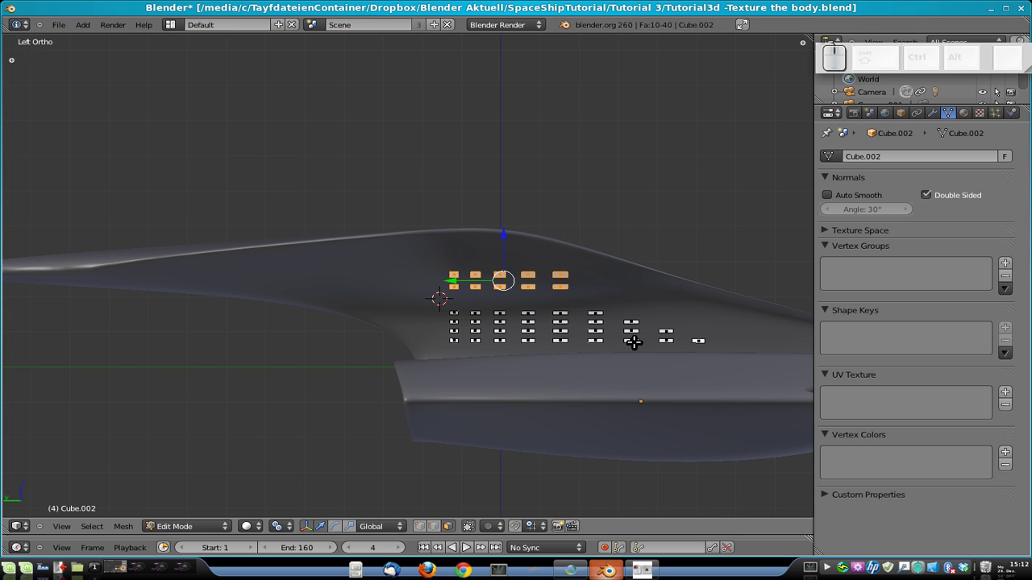
{"action": "scroll", "coordinate": [569, 301], "scroll_direction": "up", "scroll_amount": 4}
{"action": "middle_click_drag", "start_coordinate": [675, 341], "coordinate": [474, 339], "text": "shift"}
{"action": "scroll", "coordinate": [568, 357], "scroll_direction": "up", "scroll_amount": 2}
{"action": "key", "text": "a"}
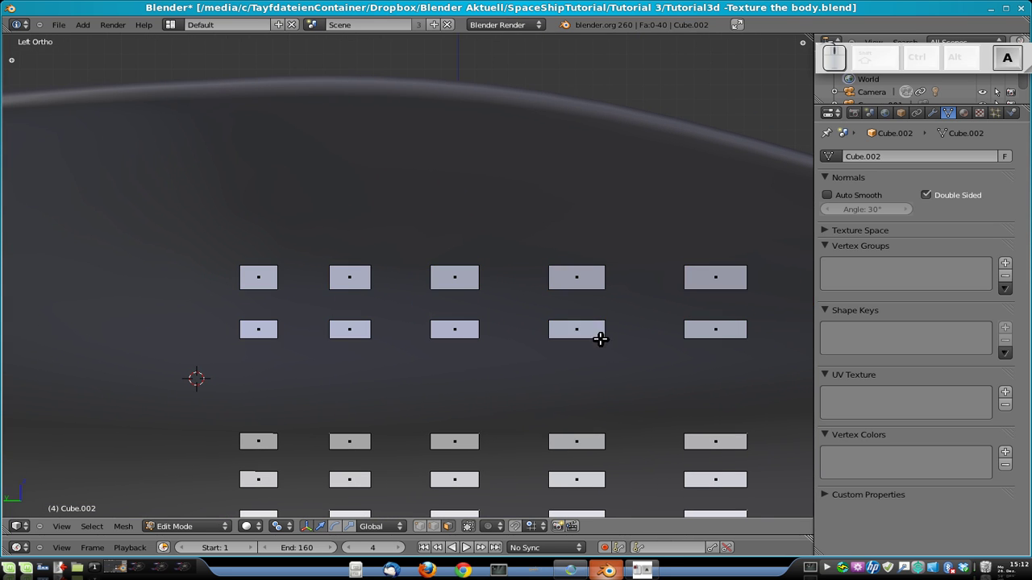
{"action": "scroll", "coordinate": [657, 385], "scroll_direction": "down", "scroll_amount": 2}
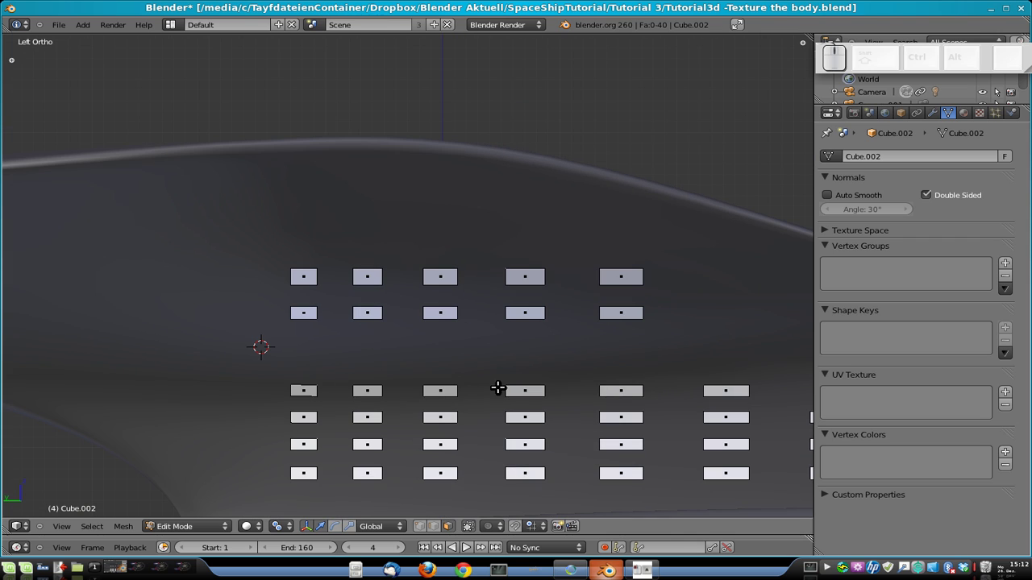
{"action": "scroll", "coordinate": [590, 433], "scroll_direction": "down", "scroll_amount": 1}
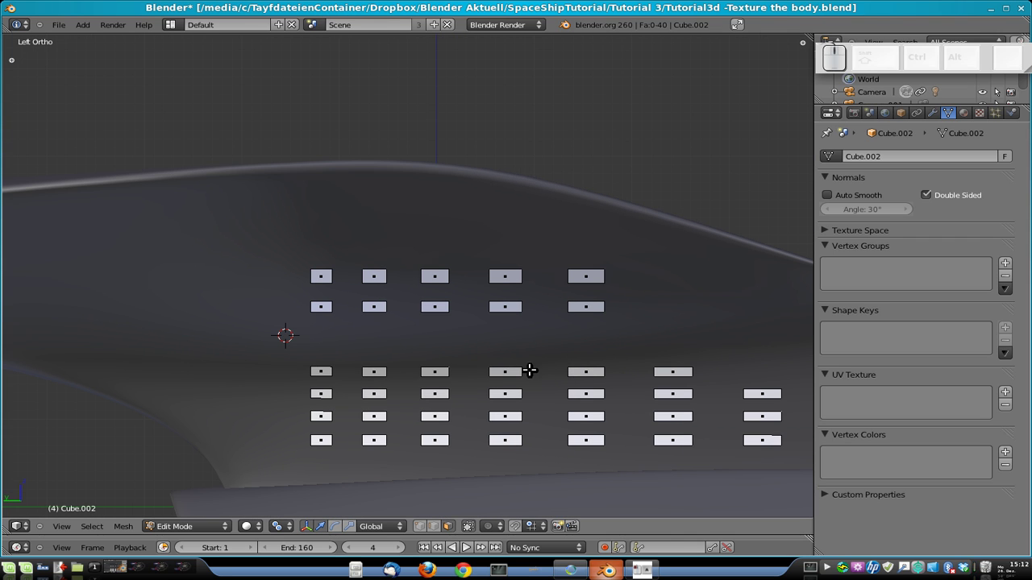
{"action": "key", "text": "a"}
{"action": "key", "text": "a"}
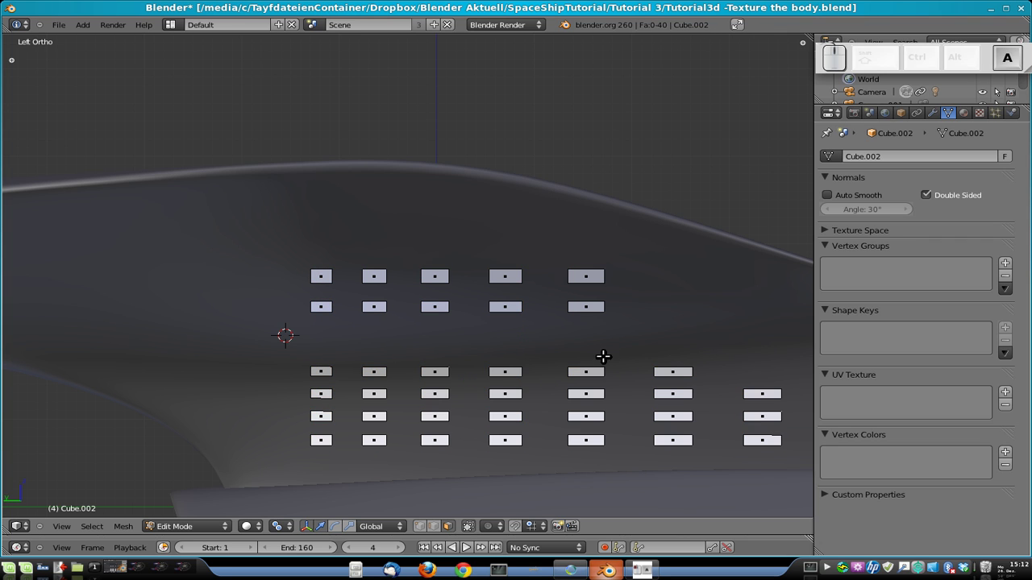
Delete the faces of the fifth, sixth and seventh window columns, counted from the front of the body.
{"action": "key", "text": "b"}
{"action": "left_click_drag", "start_coordinate": [556, 357], "coordinate": [780, 460]}
{"action": "key", "text": "b"}
{"action": "left_click_drag", "start_coordinate": [549, 253], "coordinate": [798, 493]}
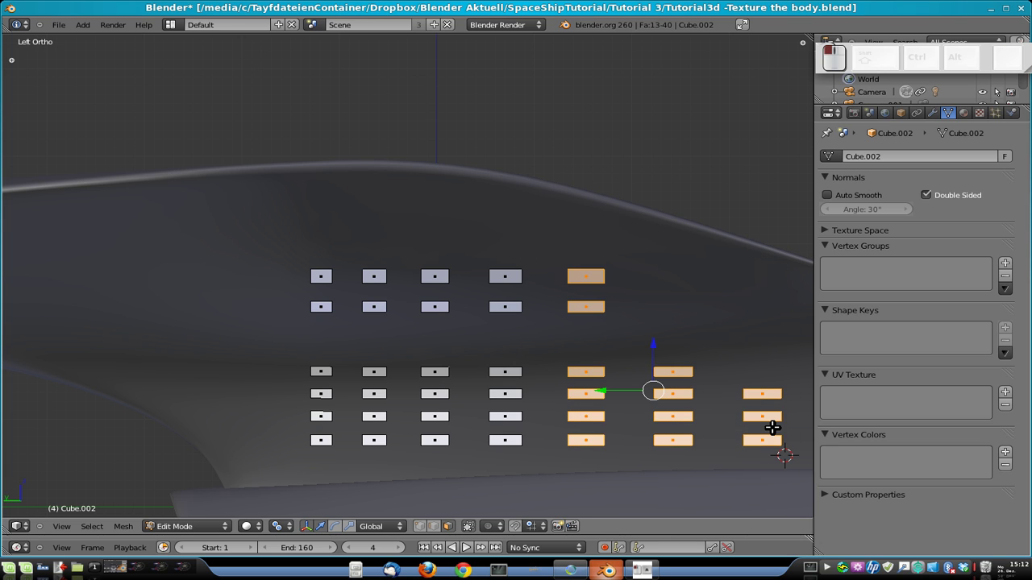
{"action": "key", "text": "x"}
{"action": "left_click", "coordinate": [762, 452]}
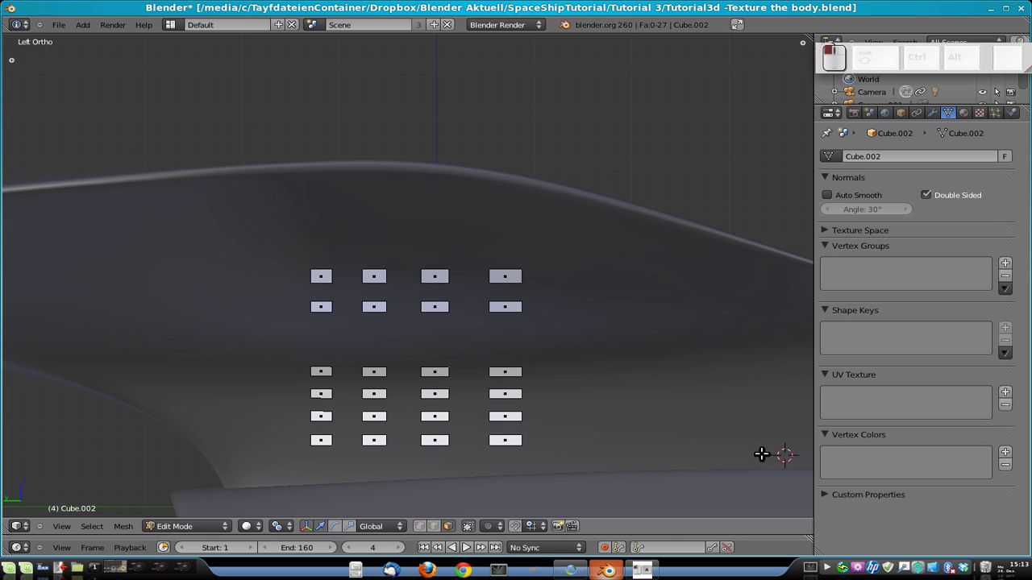
Select the six panes of the fourth window column and delete their faces.
{"action": "key", "text": "b"}
{"action": "left_click_drag", "start_coordinate": [482, 262], "coordinate": [557, 452]}
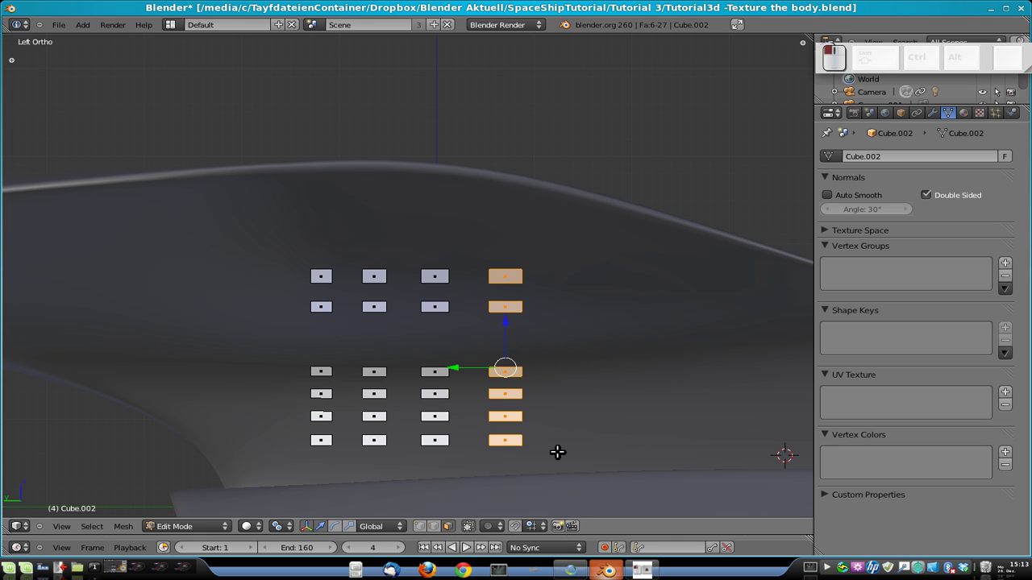
{"action": "key", "text": "x"}
{"action": "left_click", "coordinate": [558, 449]}
Return to left orthographic view and delete the faces of the second and third window columns.
{"action": "middle_click_drag", "start_coordinate": [591, 417], "coordinate": [518, 370]}
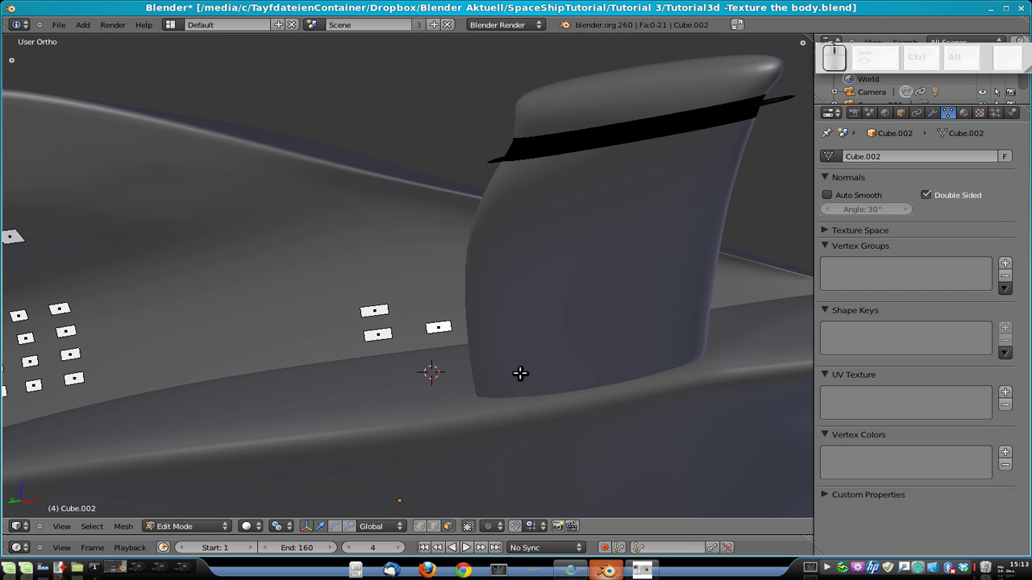
{"action": "key", "text": "ctrl+KP_3"}
{"action": "scroll", "coordinate": [456, 286], "scroll_direction": "up", "scroll_amount": 5}
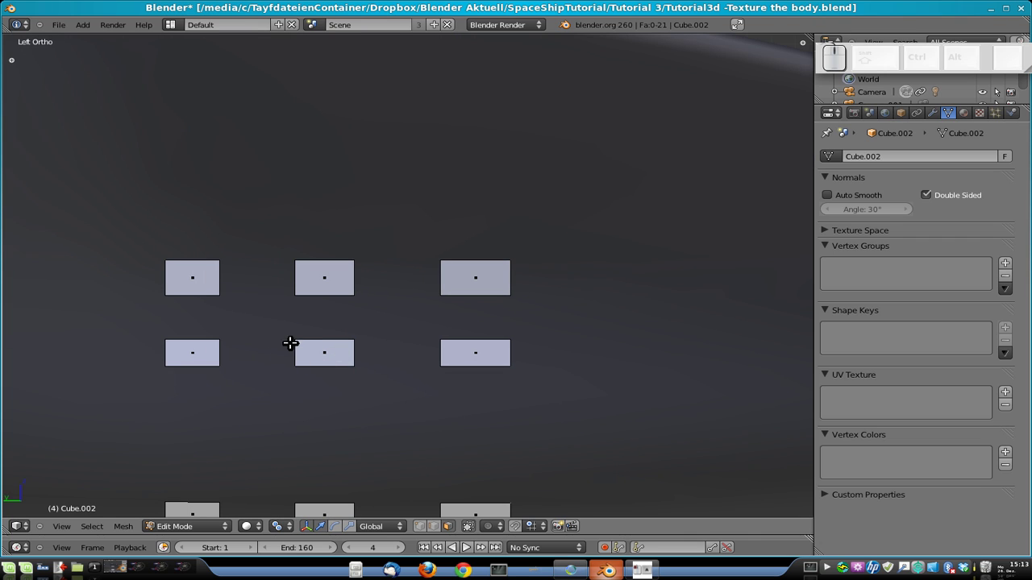
{"action": "scroll", "coordinate": [596, 436], "scroll_direction": "down", "scroll_amount": 4}
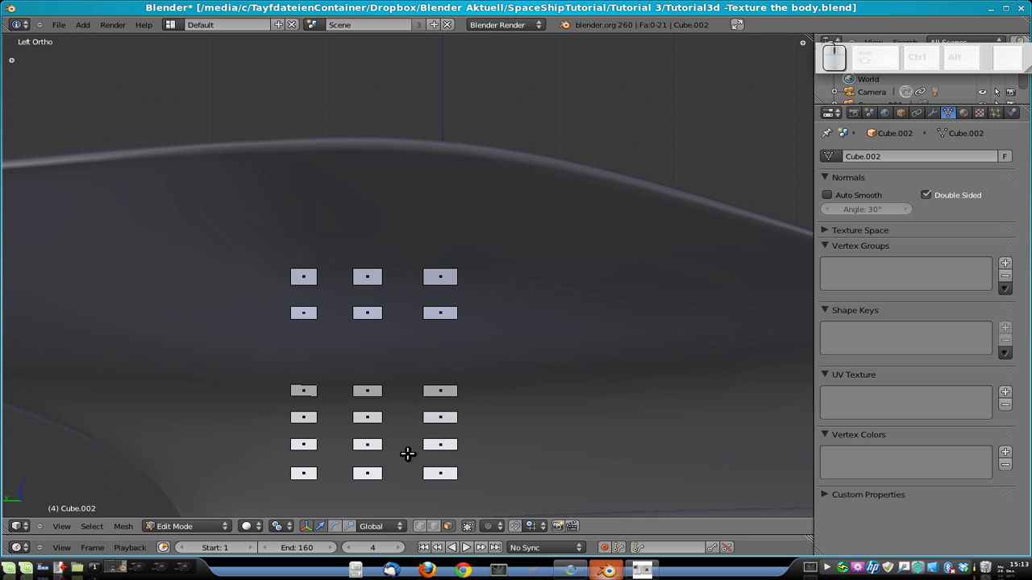
{"action": "key", "text": "b"}
{"action": "left_click_drag", "start_coordinate": [336, 234], "coordinate": [456, 477]}
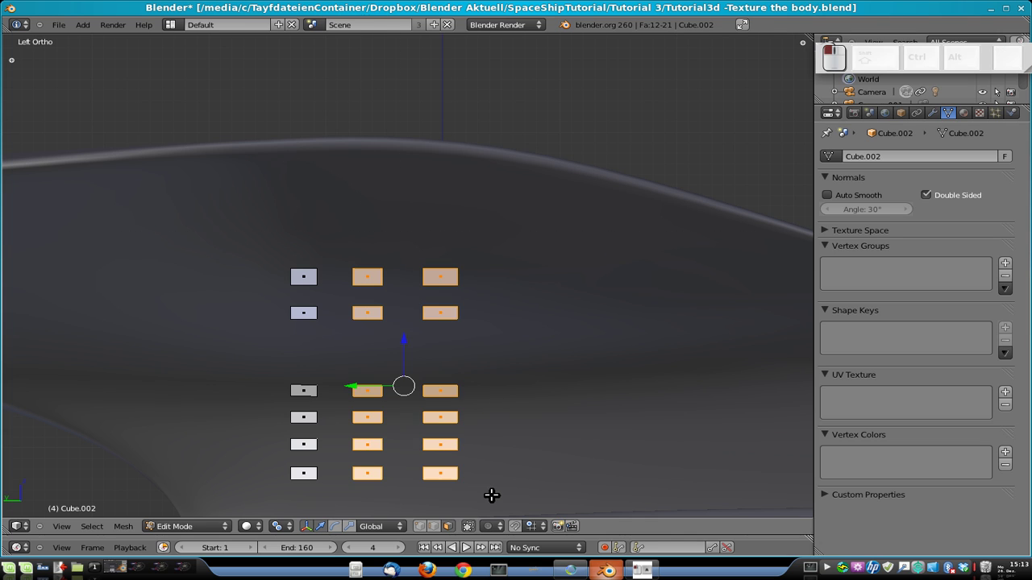
{"action": "key", "text": "x"}
{"action": "left_click", "coordinate": [479, 471]}
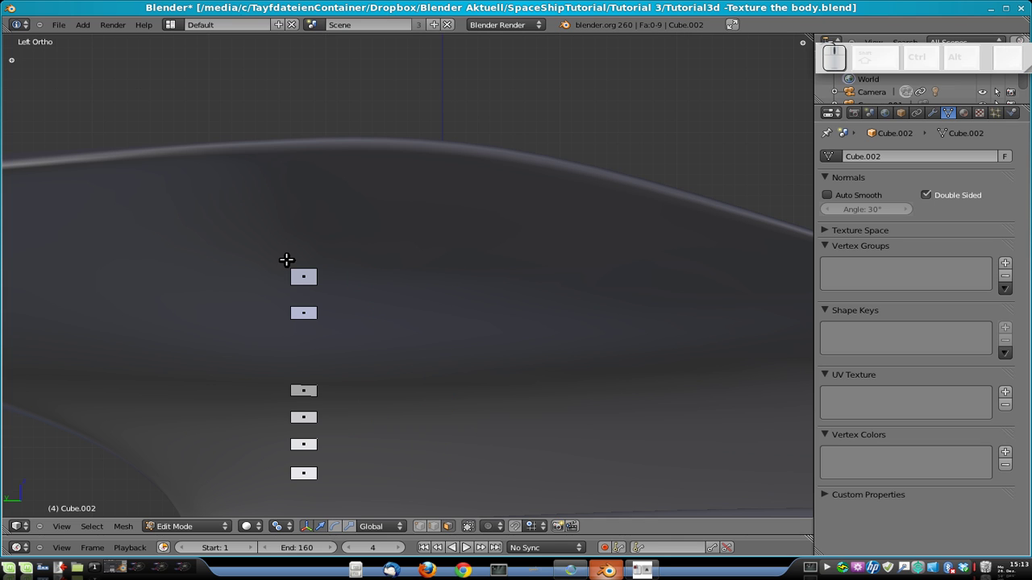
Delete the three stray window panes farther back on the body, keeping only the frontmost window column.
{"action": "key", "text": "b"}
{"action": "left_click_drag", "start_coordinate": [251, 256], "coordinate": [339, 495]}
{"action": "scroll", "coordinate": [495, 373], "scroll_direction": "down", "scroll_amount": 5}
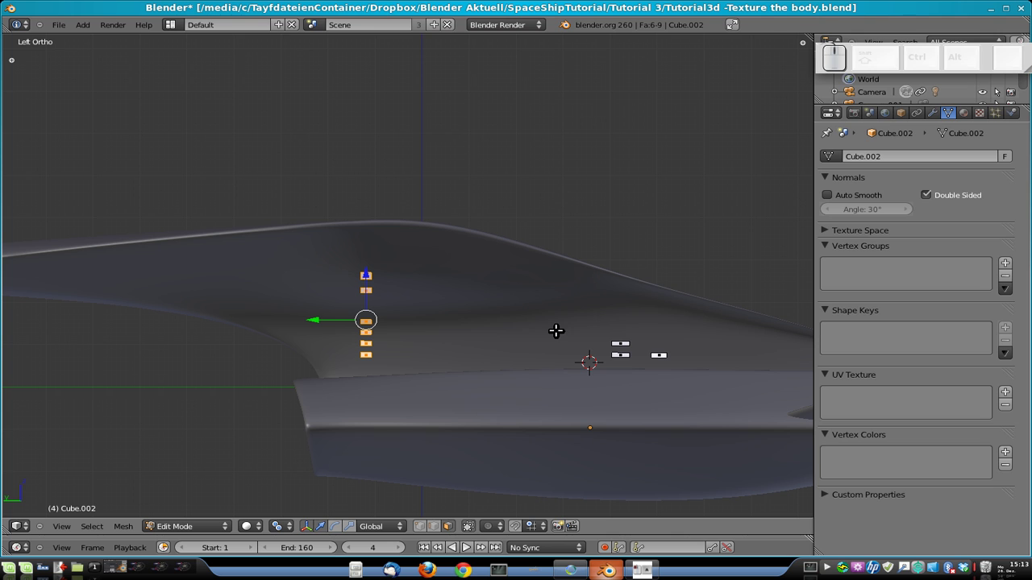
{"action": "key", "text": "a"}
{"action": "key", "text": "b"}
{"action": "left_click_drag", "start_coordinate": [599, 338], "coordinate": [698, 373]}
{"action": "key", "text": "x"}
{"action": "left_click", "coordinate": [699, 373]}
{"action": "scroll", "coordinate": [349, 271], "scroll_direction": "up", "scroll_amount": 2}
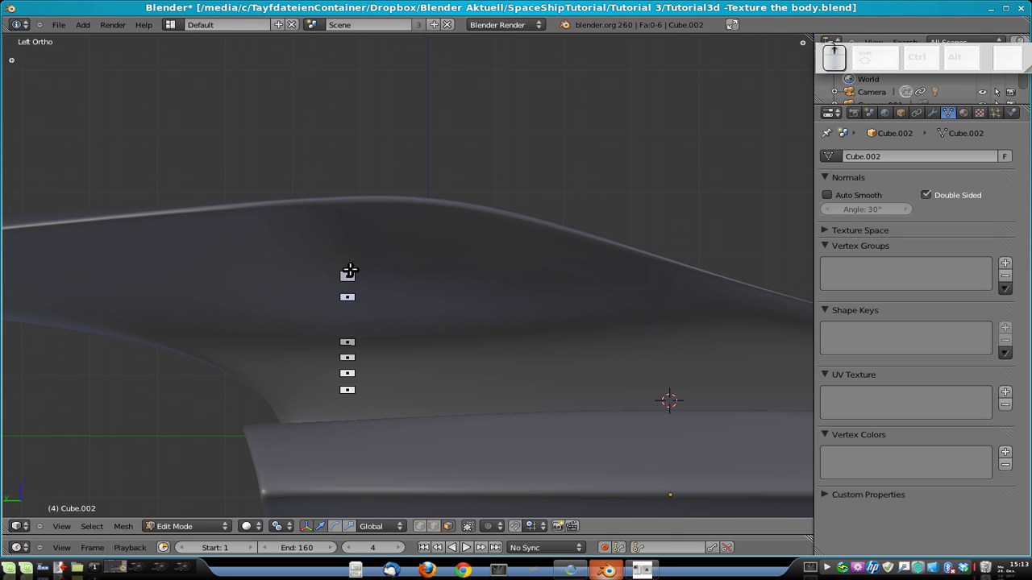
Select all six panes of the remaining window column and duplicate them in place.
{"action": "key", "text": "b"}
{"action": "left_click_drag", "start_coordinate": [331, 268], "coordinate": [388, 414]}
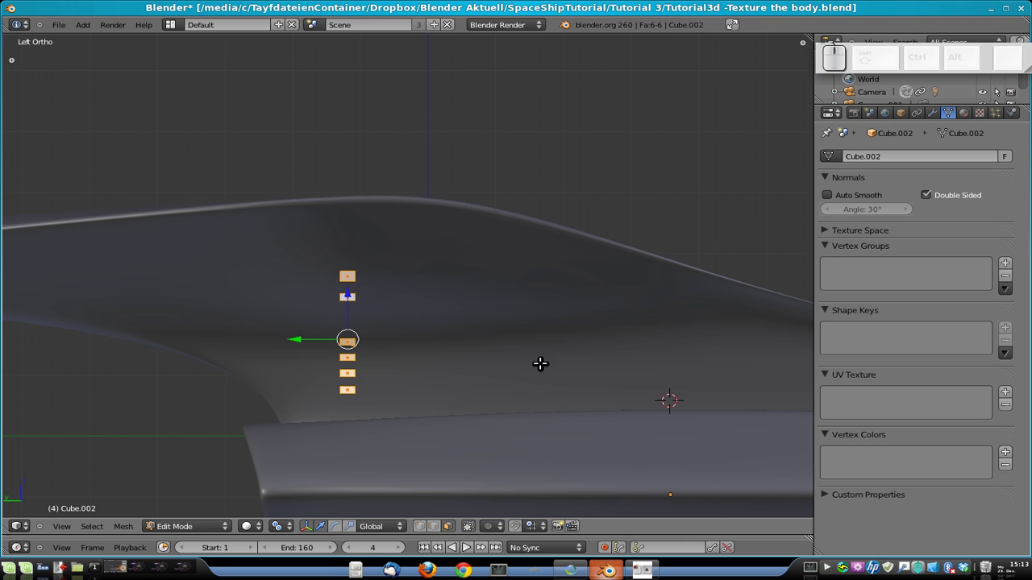
{"action": "key", "text": "shift"}
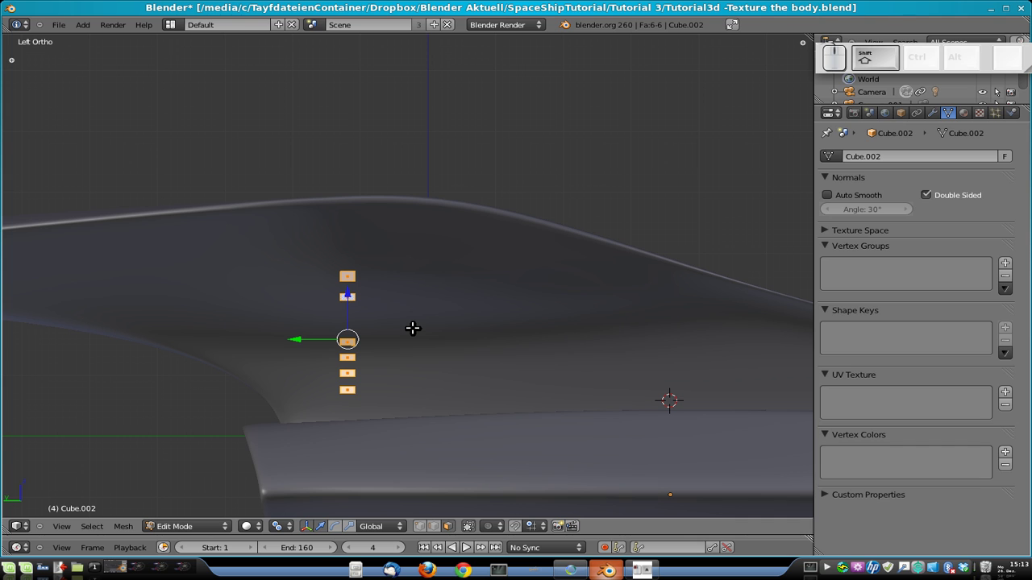
{"action": "key", "text": "shift+b"}
{"action": "left_click_drag", "start_coordinate": [373, 234], "coordinate": [322, 421]}
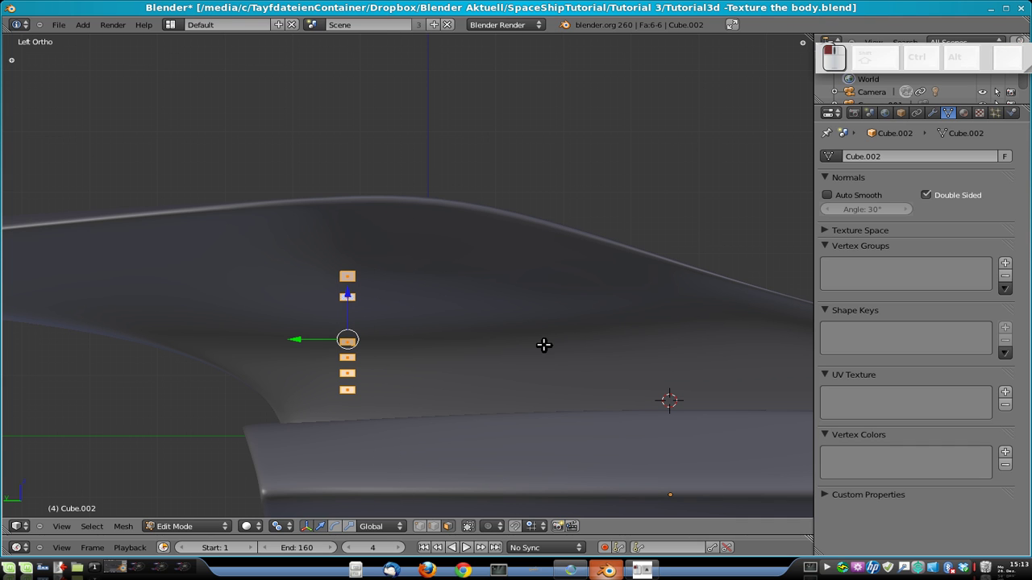
{"action": "key", "text": "shift+d"}
{"action": "right_click", "coordinate": [405, 307]}
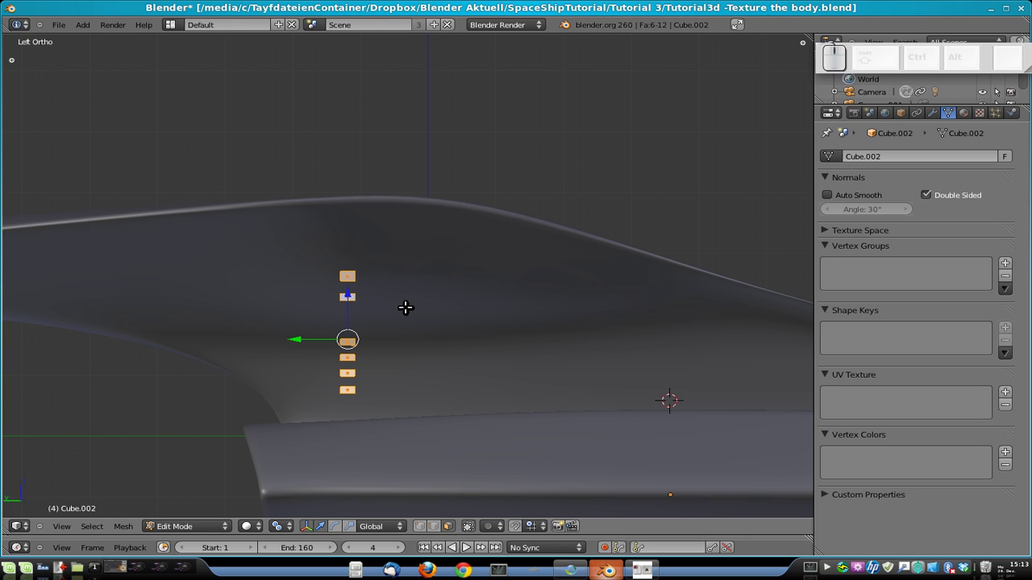
{"action": "key", "text": "g"}
{"action": "key", "text": "y"}
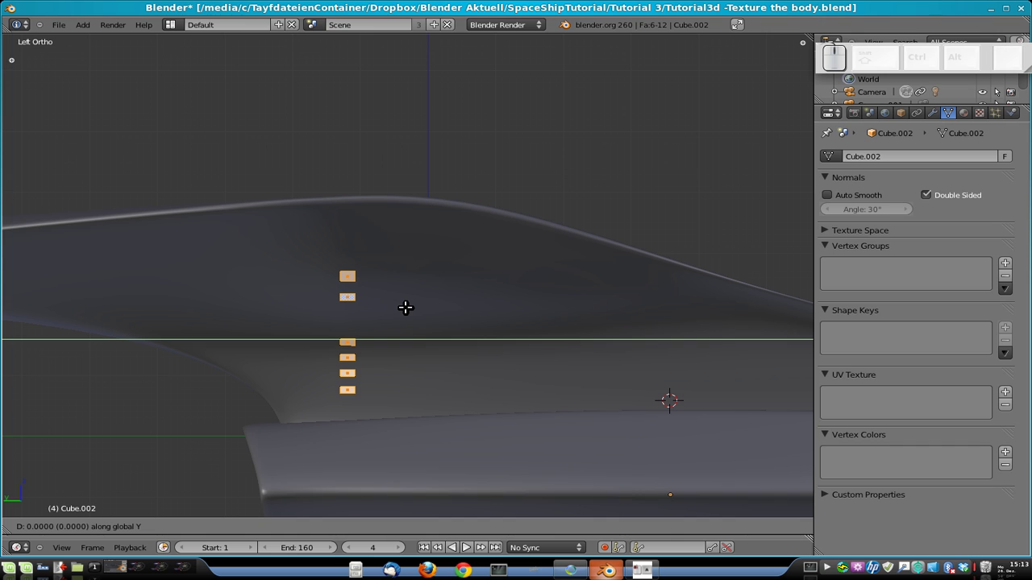
{"action": "type", "text": "2"}
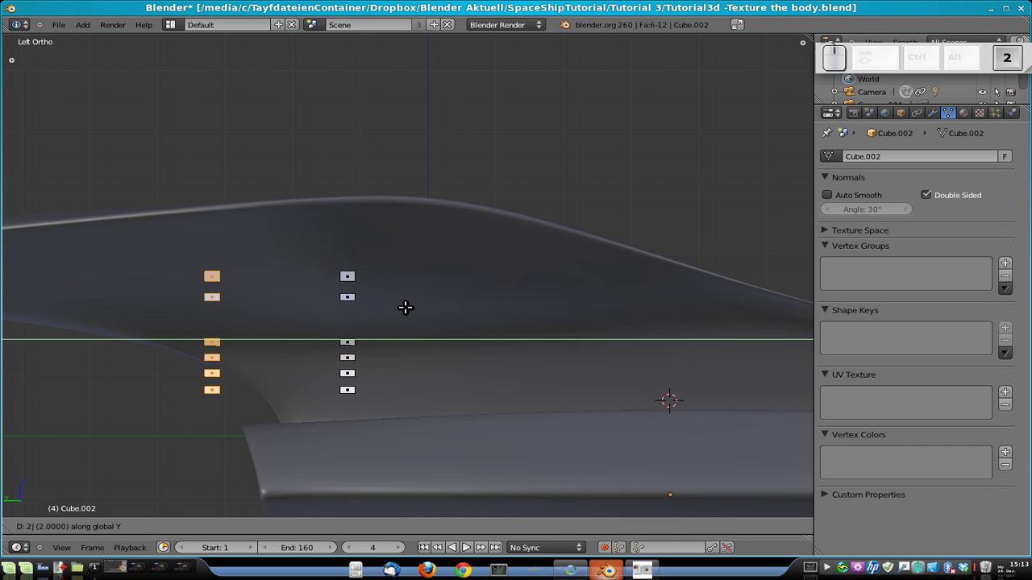
{"action": "key", "text": "Escape"}
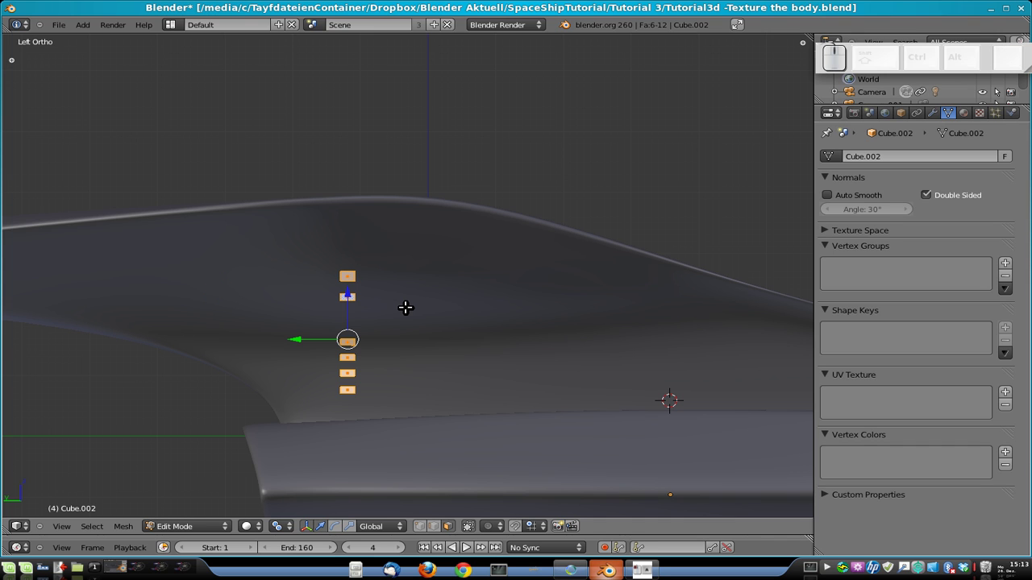
{"action": "key", "text": "g"}
{"action": "key", "text": "y"}
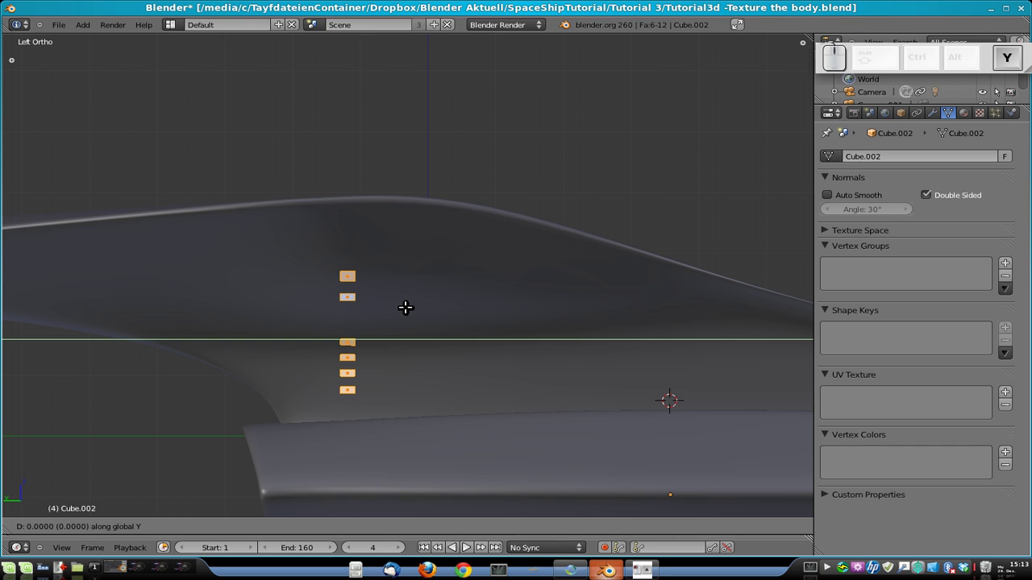
{"action": "key", "text": "minus"}
{"action": "type", "text": "1"}
{"action": "key", "text": "Escape"}
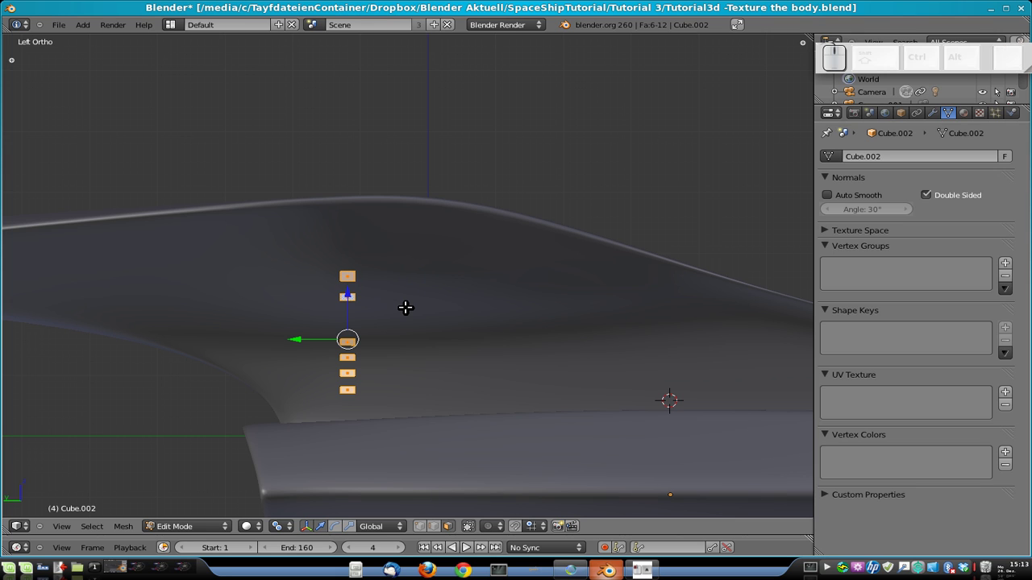
Move the duplicated window column by -0.5 along the global Y axis.
{"action": "type", "text": "gy-0.5"}
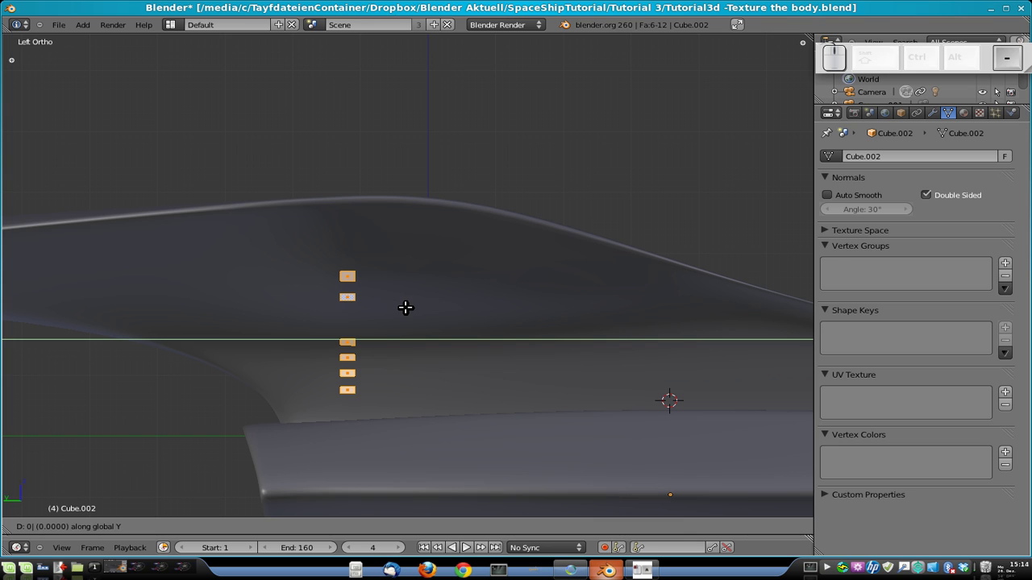
{"action": "key", "text": "Return"}
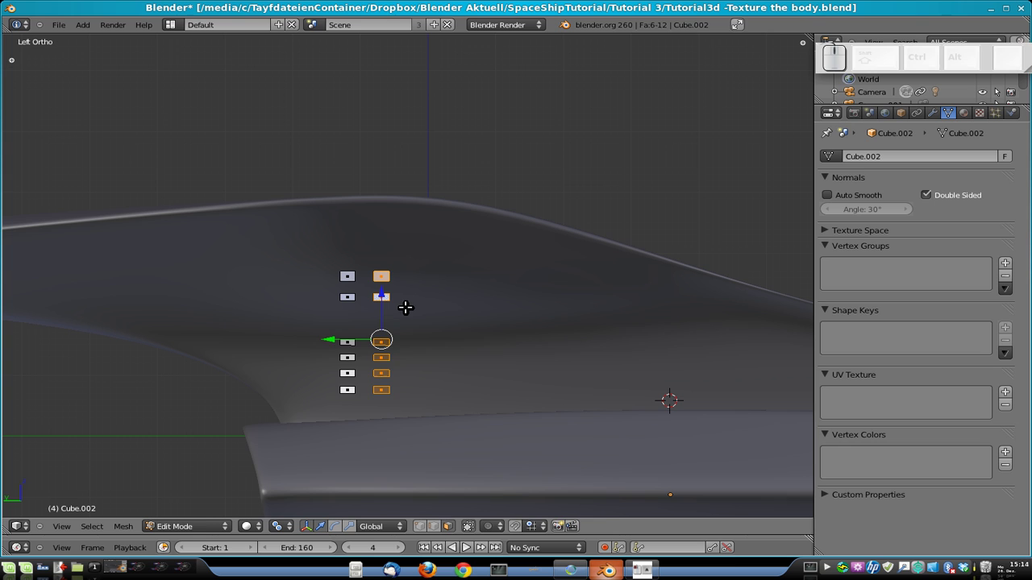
{"action": "key", "text": "Tab"}
{"action": "key", "text": "Tab"}
Shift the duplicated window column slightly in the negative global X direction to clear the body surface, viewing it from an angle.
{"action": "middle_click_drag", "start_coordinate": [602, 353], "coordinate": [300, 335]}
{"action": "key", "text": "g"}
{"action": "key", "text": "y"}
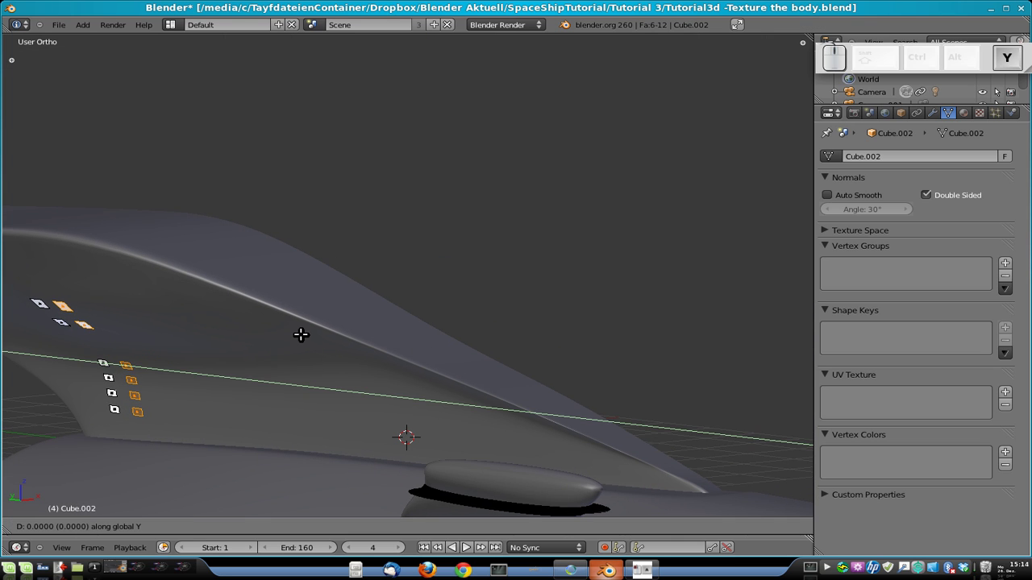
{"action": "key", "text": "x"}
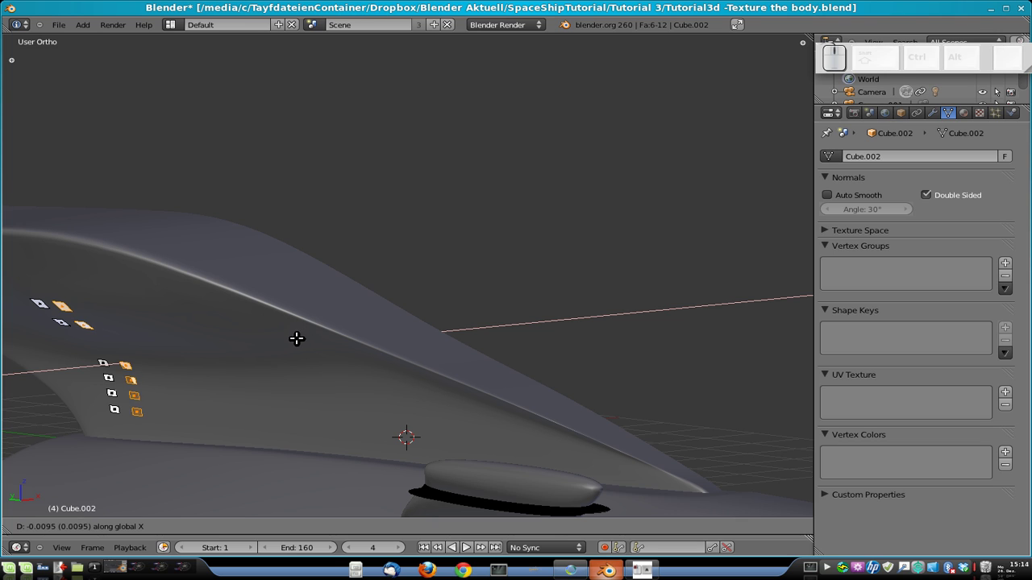
{"action": "left_click", "coordinate": [280, 346]}
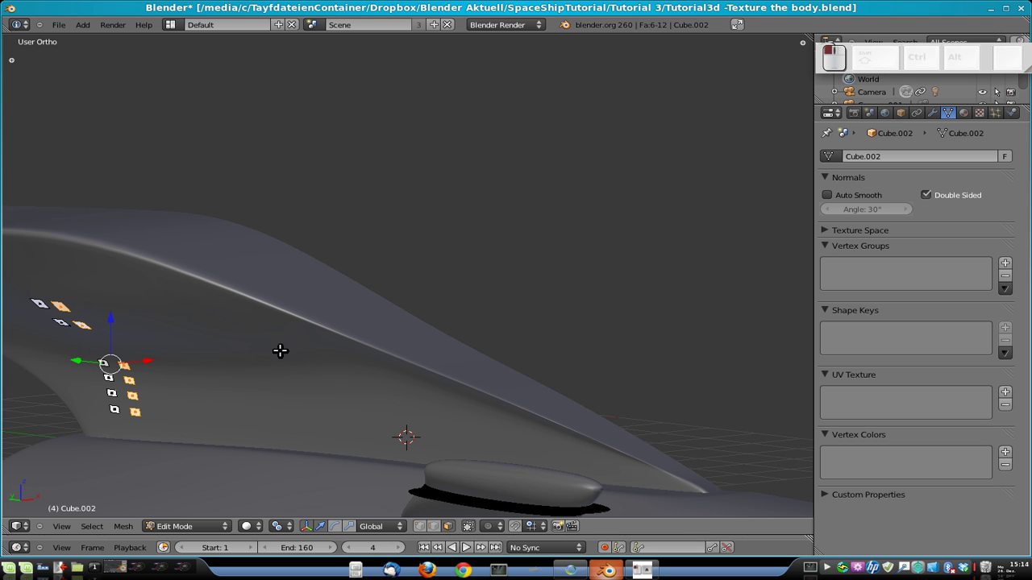
{"action": "key", "text": "KP_3"}
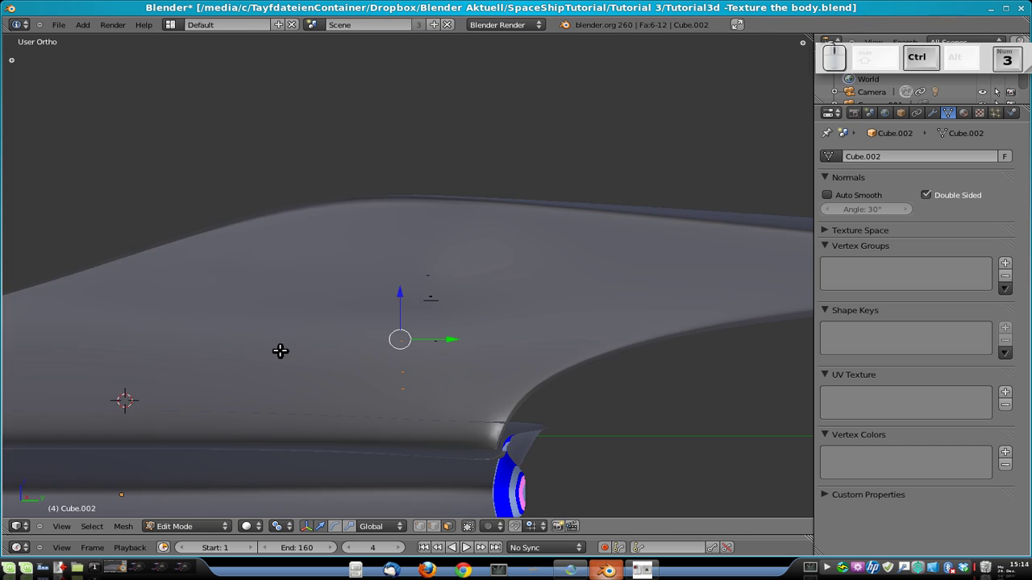
Duplicate the selected window column and move the copy -0.5 along the global Y axis in the left side view.
{"action": "key", "text": "ctrl+KP_3"}
{"action": "key", "text": "shift+d"}
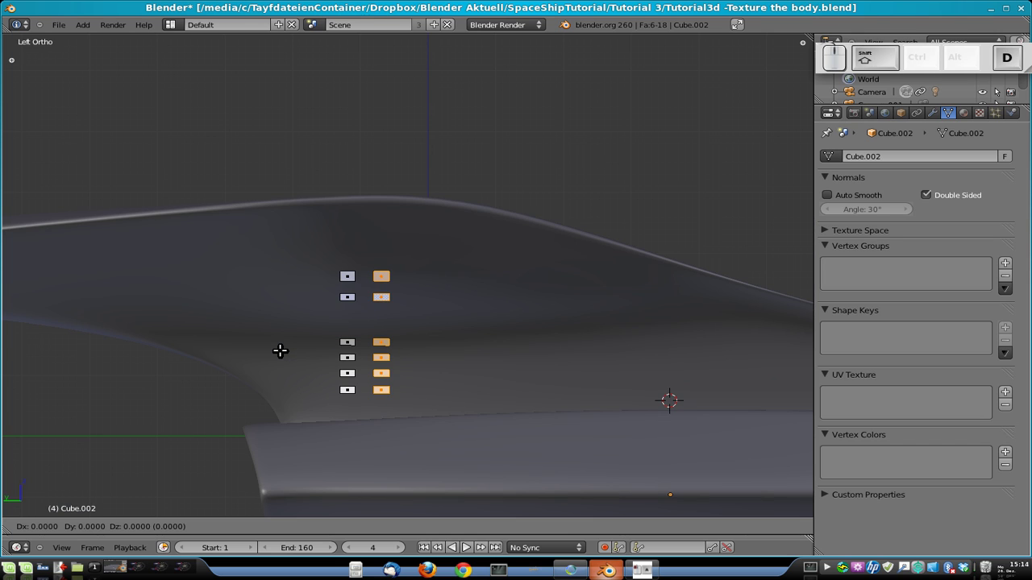
{"action": "key", "text": "x"}
{"action": "key", "text": "minus"}
{"action": "type", "text": "0.5"}
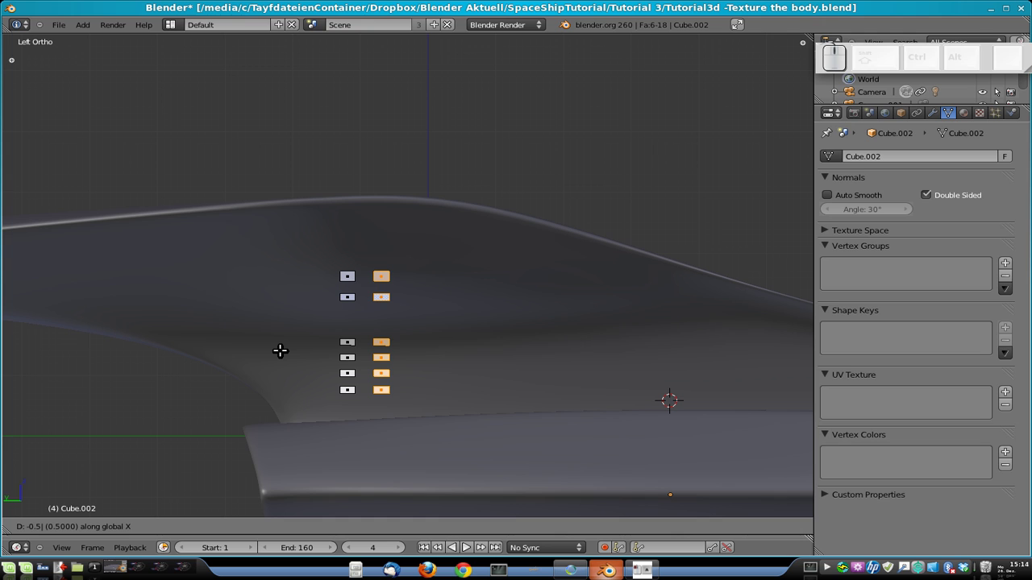
{"action": "key", "text": "Return"}
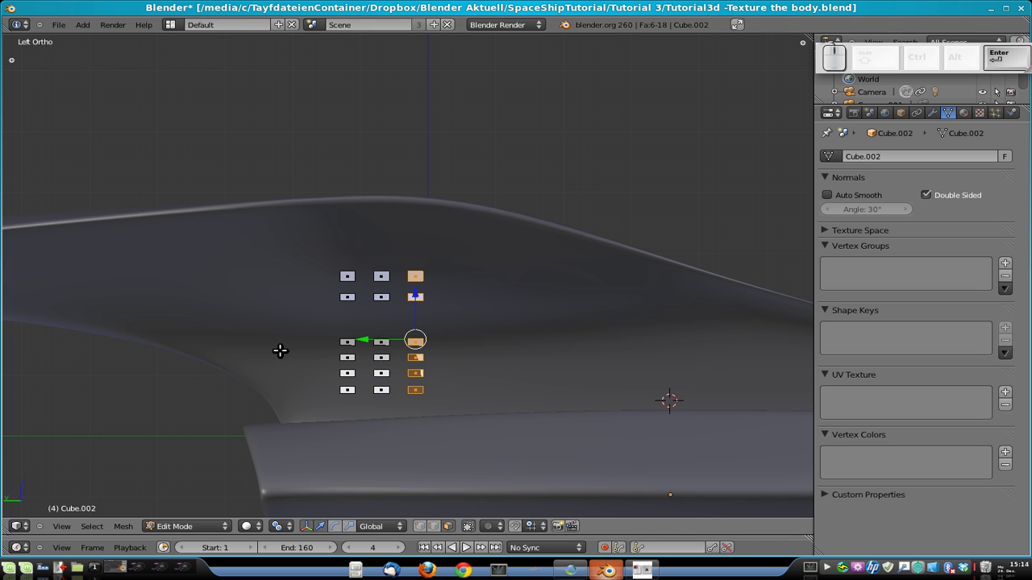
Shift the third window column about -0.08 along the global X axis so it clears the body surface.
{"action": "middle_click_drag", "start_coordinate": [540, 307], "coordinate": [502, 334]}
{"action": "key", "text": "Tab"}
{"action": "key", "text": "Tab"}
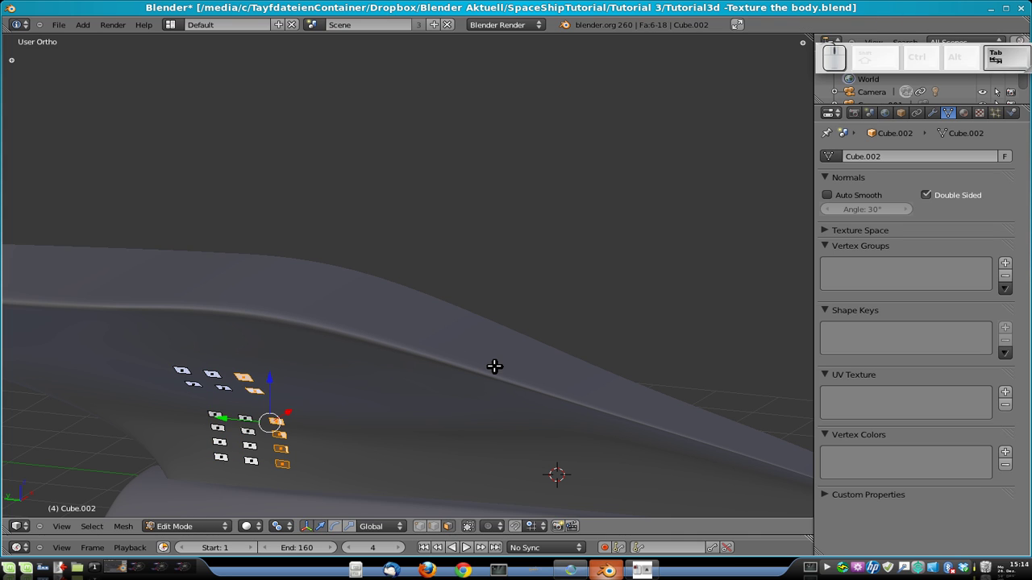
{"action": "key", "text": "shift+d"}
{"action": "key", "text": "y"}
{"action": "key", "text": "y"}
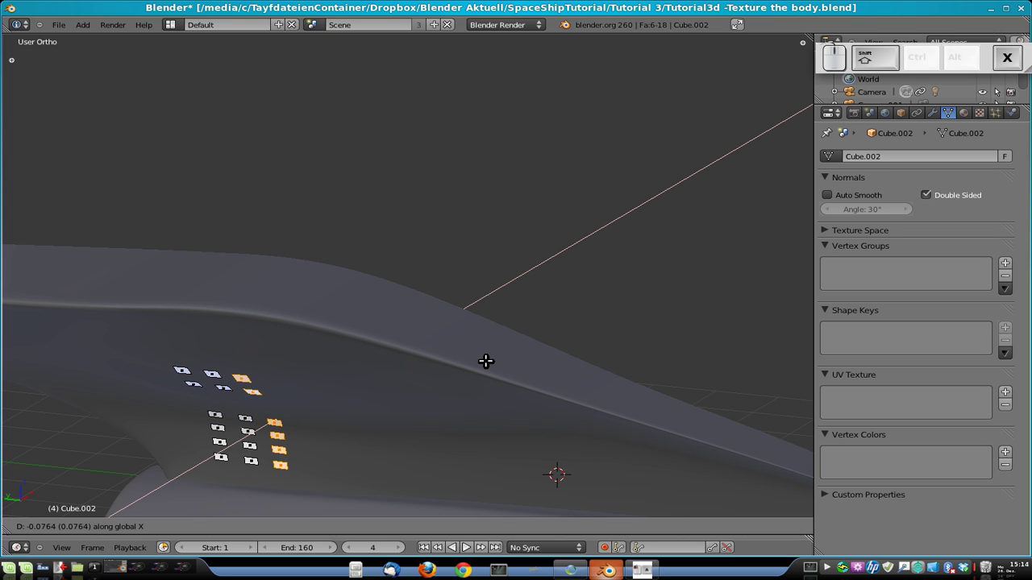
{"action": "left_click", "coordinate": [483, 363]}
{"action": "key", "text": "Tab"}
{"action": "middle_click_drag", "start_coordinate": [390, 402], "coordinate": [426, 369]}
{"action": "key", "text": "ctrl+KP_3"}
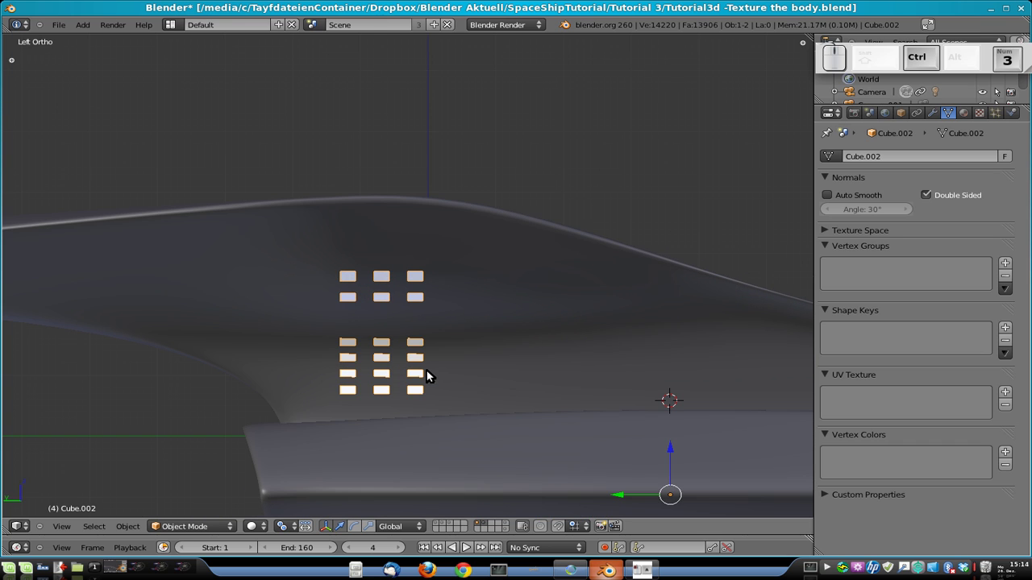
Duplicate the newest window column twice in succession, moving each copy -0.5 along the global Y axis.
{"action": "key", "text": "Tab"}
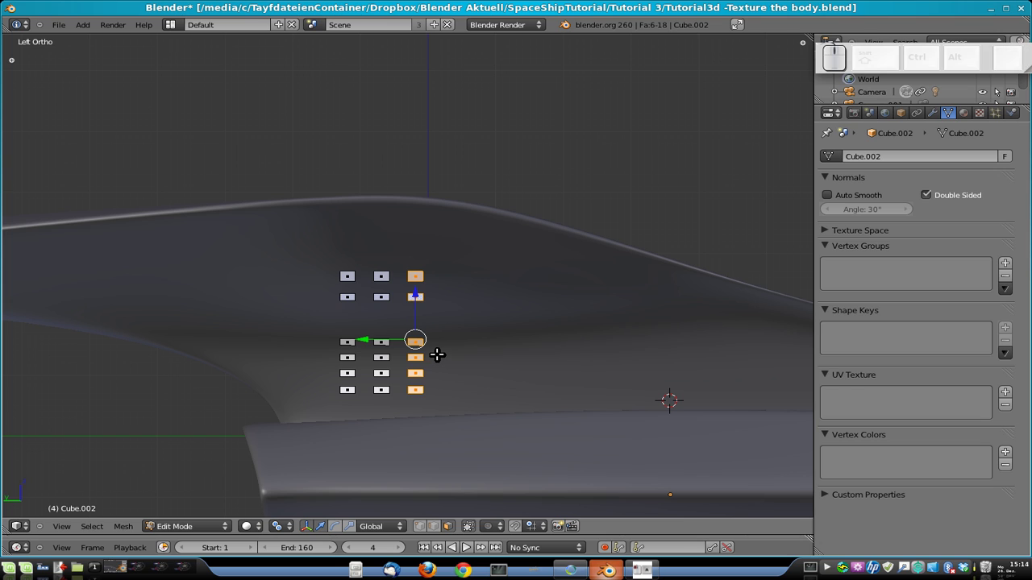
{"action": "key", "text": "shift+d"}
{"action": "type", "text": "y"}
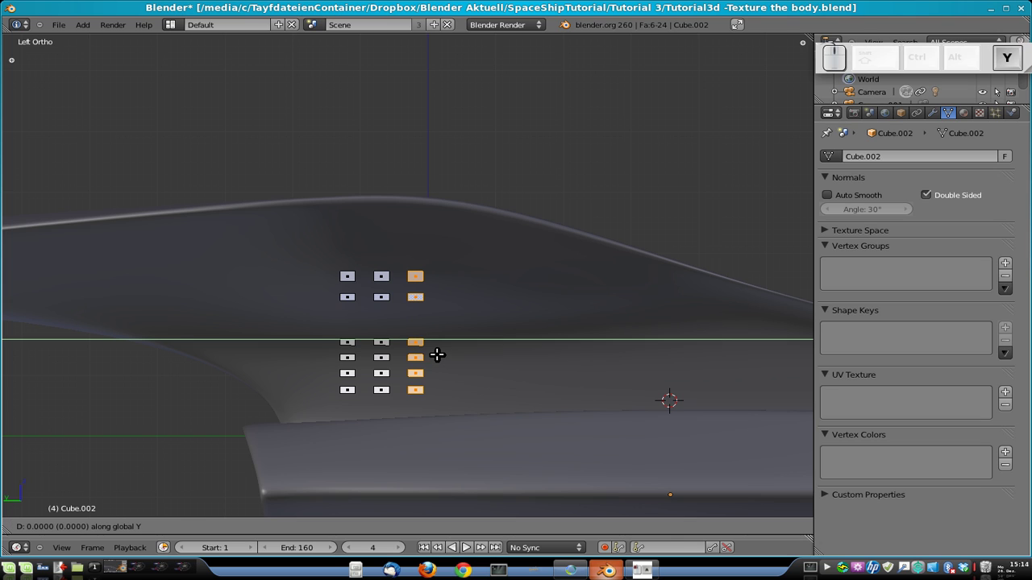
{"action": "type", "text": "-.5"}
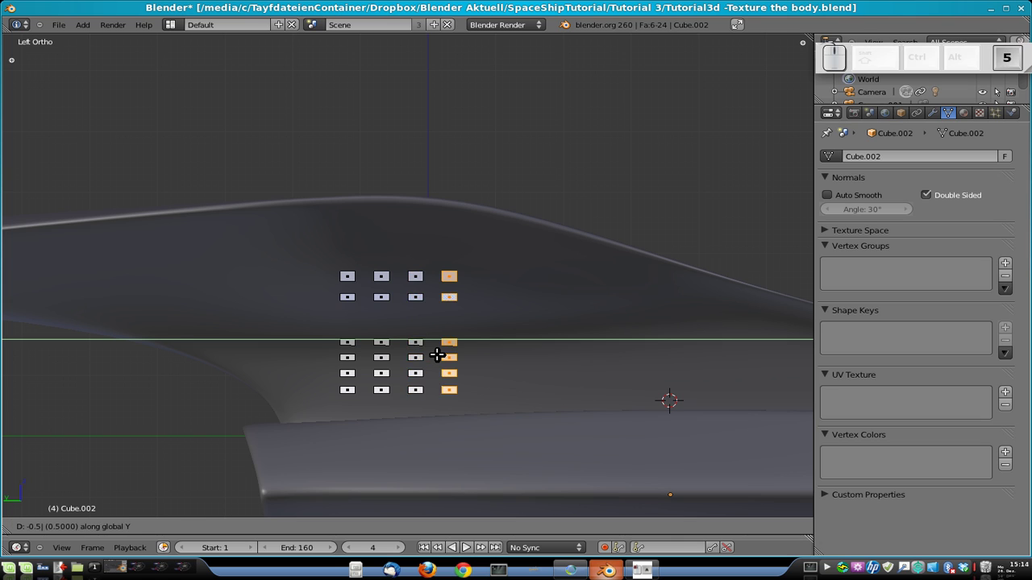
{"action": "left_click", "coordinate": [436, 355]}
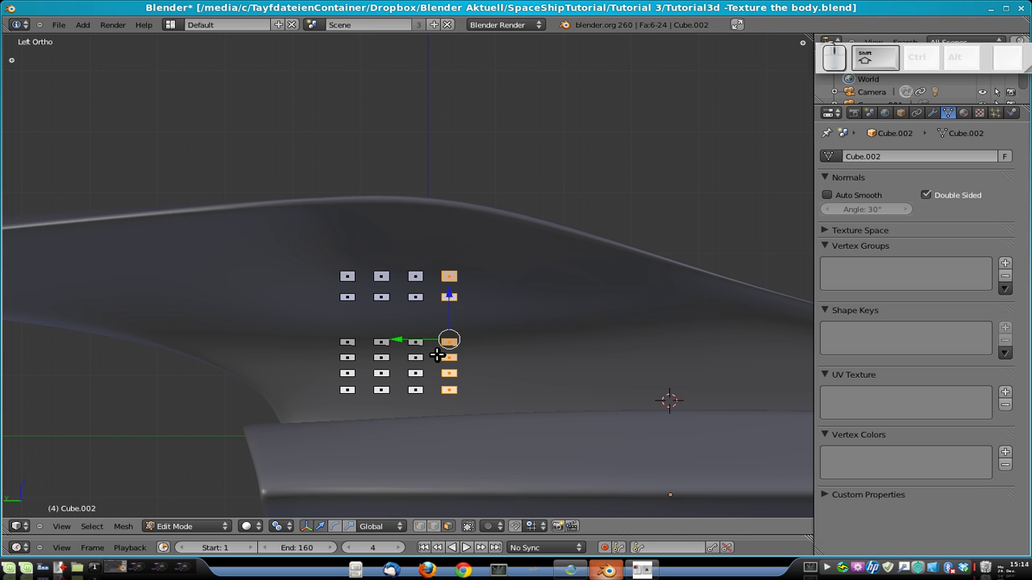
{"action": "key", "text": "shift+d"}
{"action": "key", "text": "alt+y"}
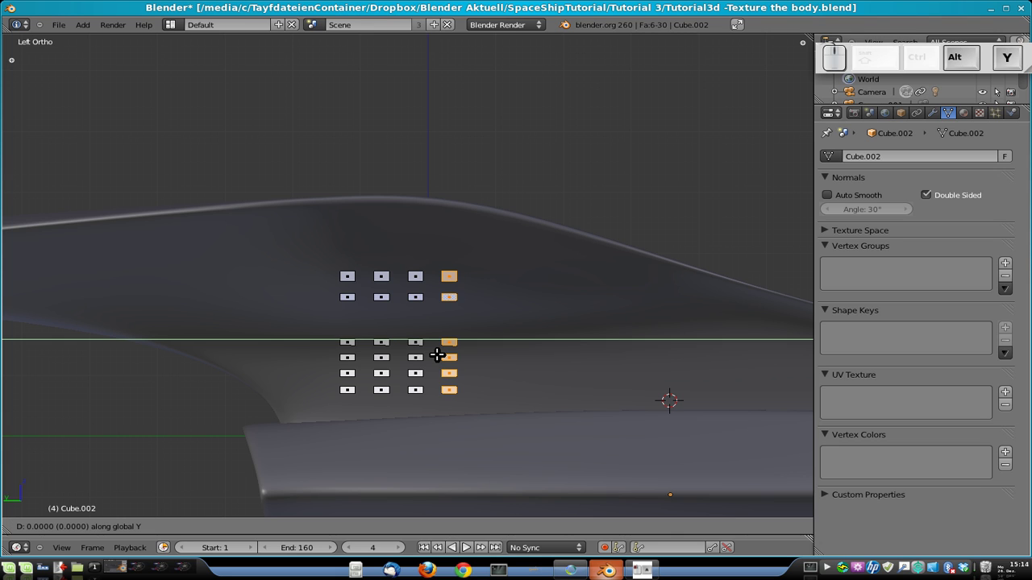
{"action": "key", "text": "minus"}
{"action": "type", "text": ".5"}
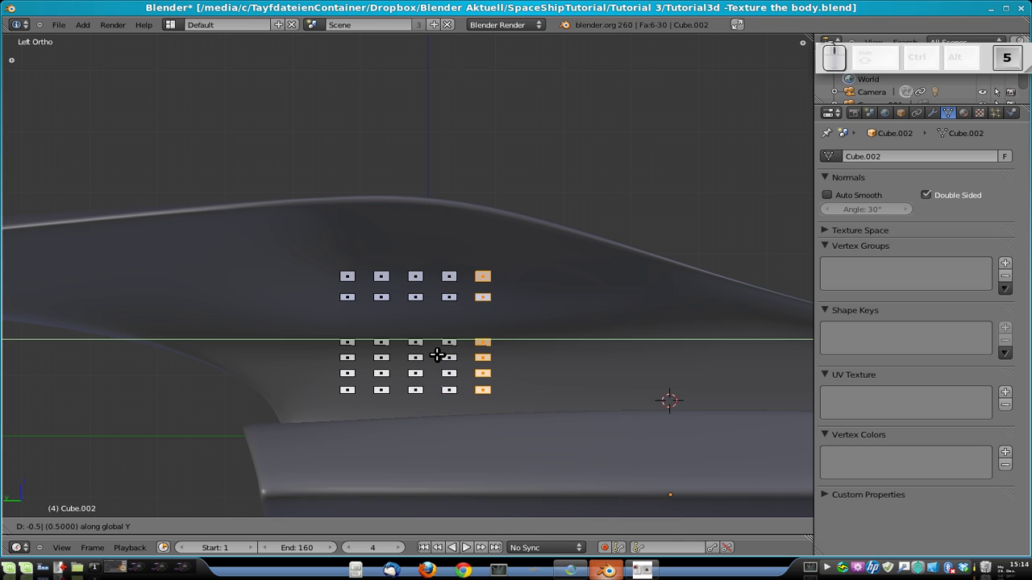
{"action": "key", "text": "Return"}
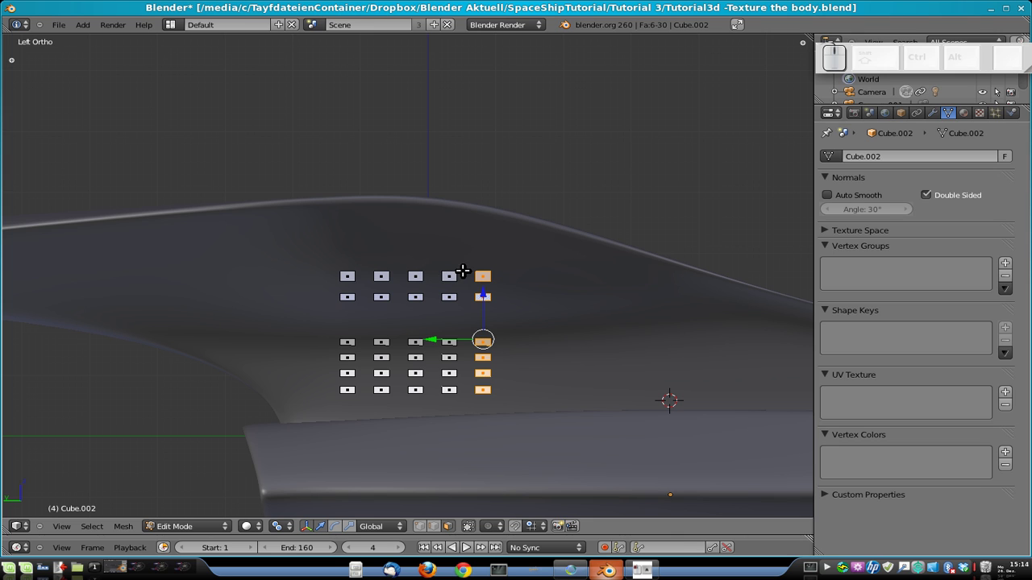
Select all panes of the three newest window columns and duplicate them in place.
{"action": "key", "text": "b"}
{"action": "left_click_drag", "start_coordinate": [406, 258], "coordinate": [594, 441]}
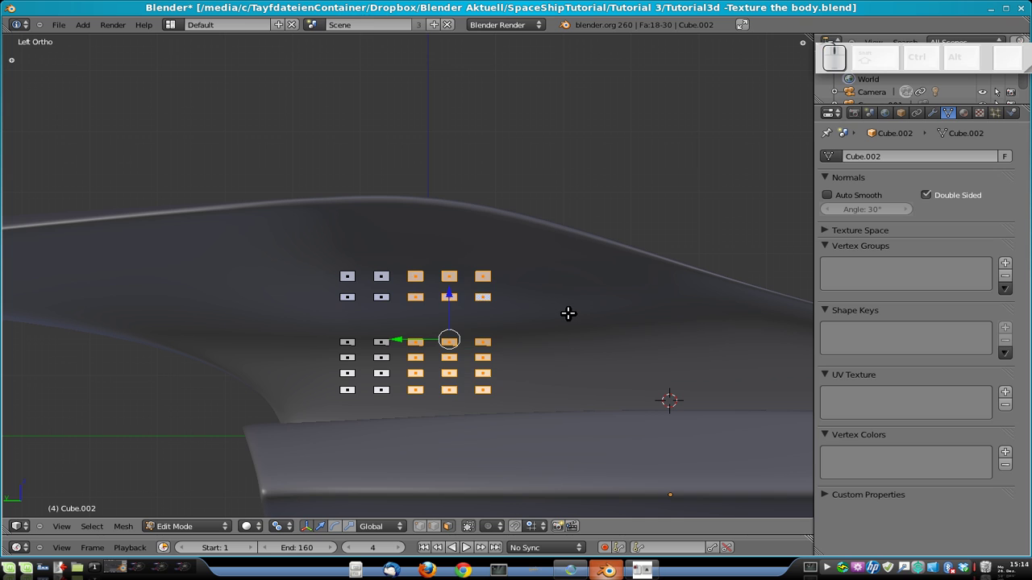
{"action": "key", "text": "g"}
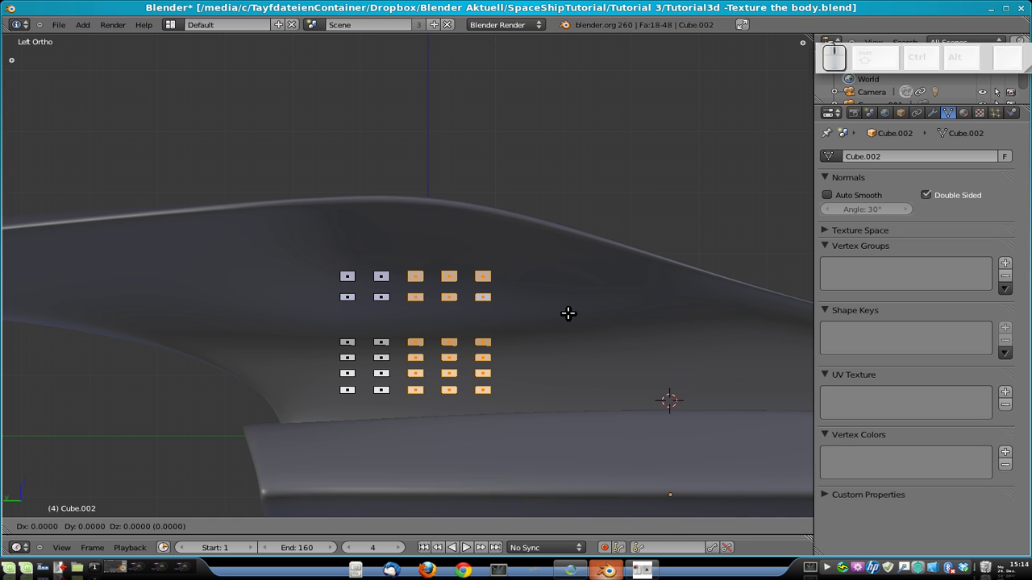
{"action": "key", "text": "y"}
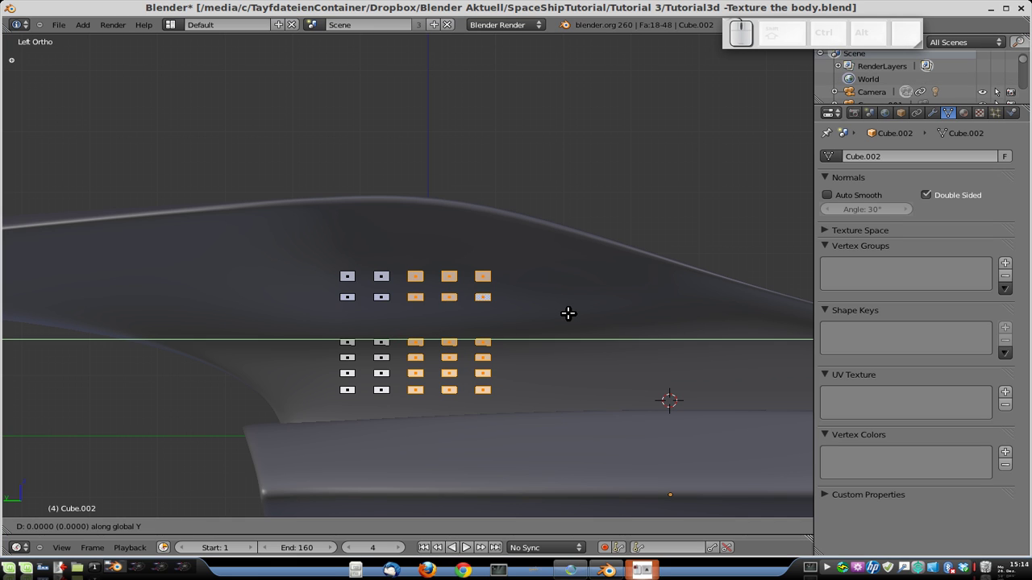
{"action": "key", "text": "minus"}
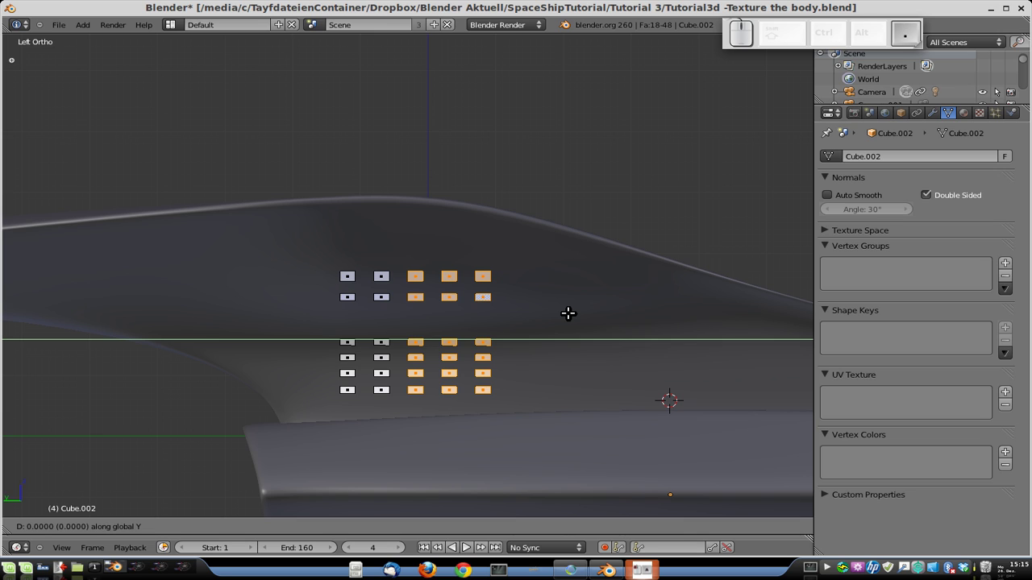
{"action": "key", "text": "y"}
{"action": "key", "text": "Escape"}
{"action": "key", "text": "Escape"}
{"action": "key", "text": "g"}
{"action": "key", "text": "Escape"}
{"action": "left_click", "coordinate": [474, 355]}
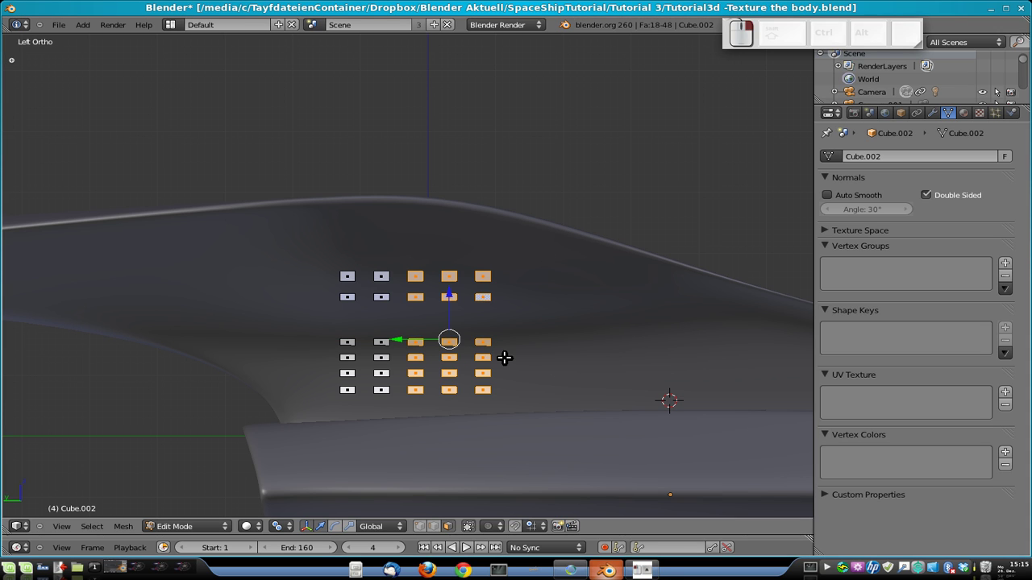
{"action": "key", "text": "g"}
{"action": "right_click", "coordinate": [606, 300]}
{"action": "key", "text": "g"}
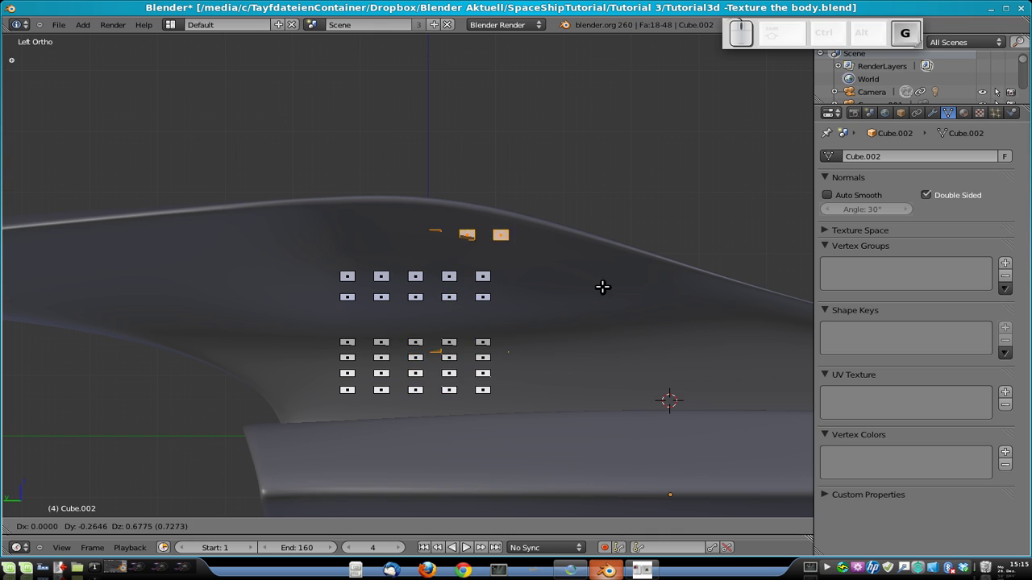
{"action": "right_click", "coordinate": [576, 322]}
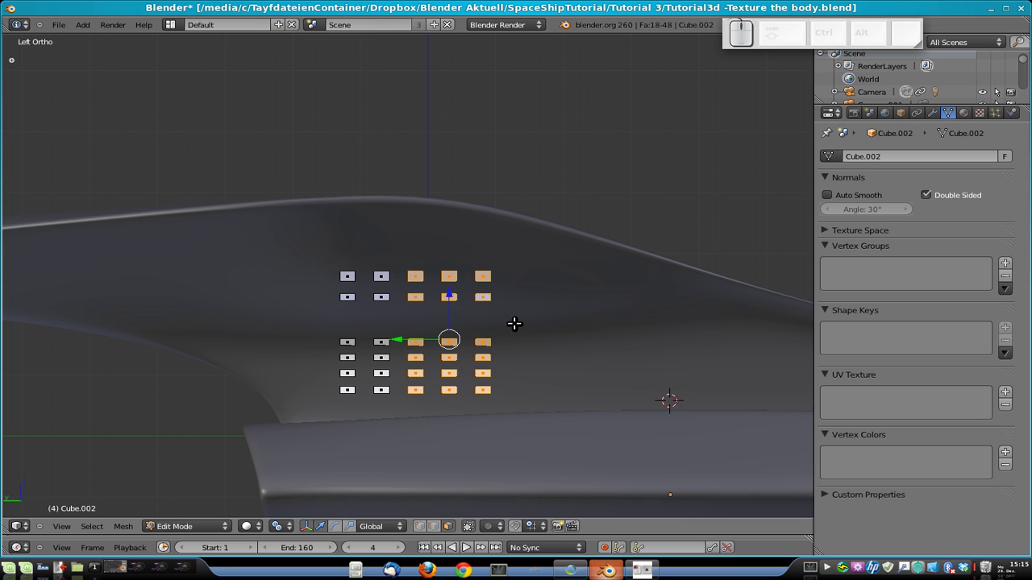
Move the three duplicated window columns by -1.5 along the global Y axis and return to Object Mode.
{"action": "key", "text": "g"}
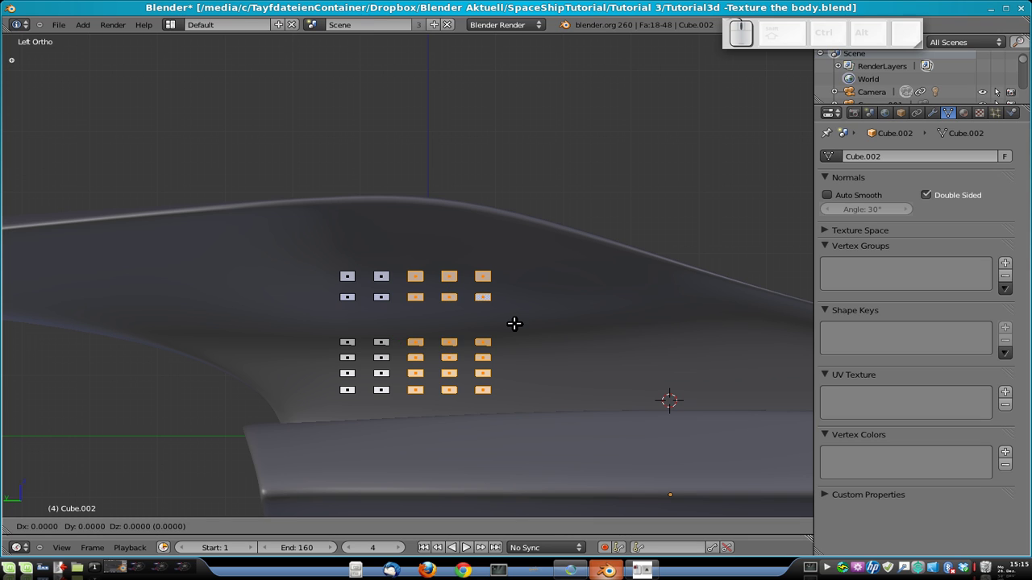
{"action": "type", "text": "y"}
{"action": "type", "text": "0"}
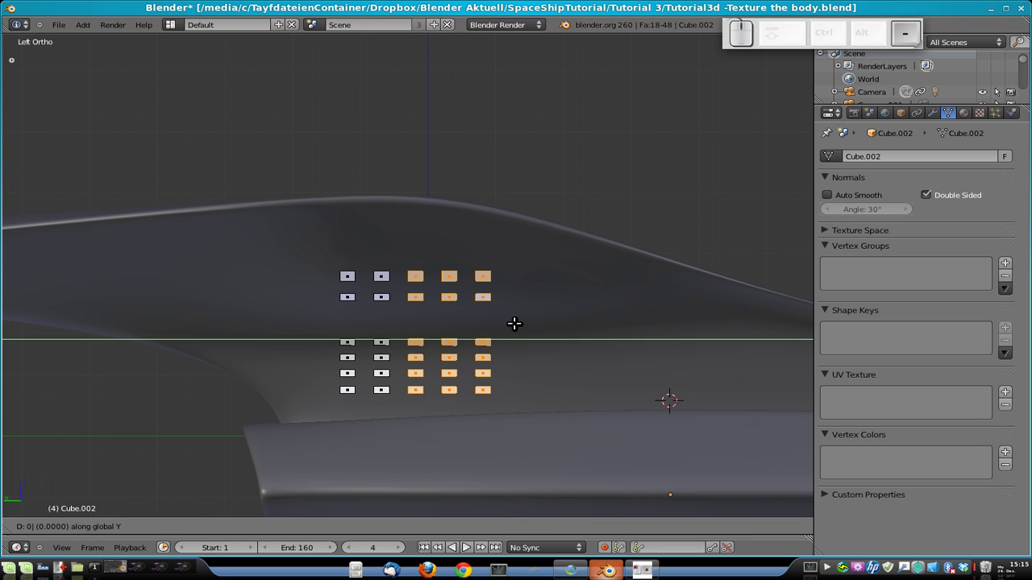
{"action": "key", "text": "BackSpace"}
{"action": "type", "text": "1.5"}
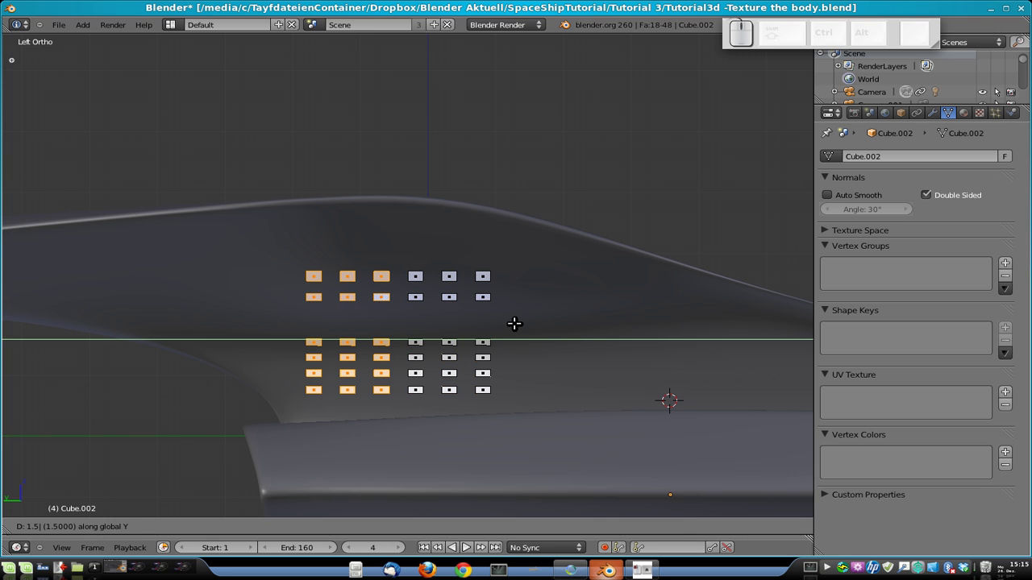
{"action": "key", "text": "minus"}
{"action": "key", "text": "Return"}
{"action": "key", "text": "Tab"}
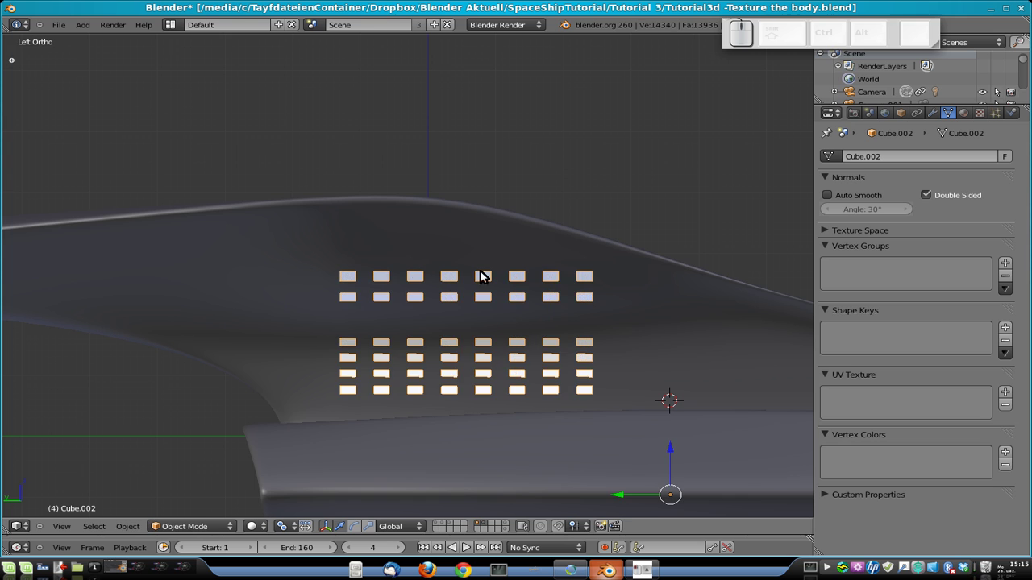
Duplicate the two upper panes of the three original-side columns and move the copies 1.5 along the global Y axis.
{"action": "scroll", "coordinate": [480, 277], "scroll_direction": "down", "scroll_amount": 6}
{"action": "scroll", "coordinate": [479, 312], "scroll_direction": "up", "scroll_amount": 5}
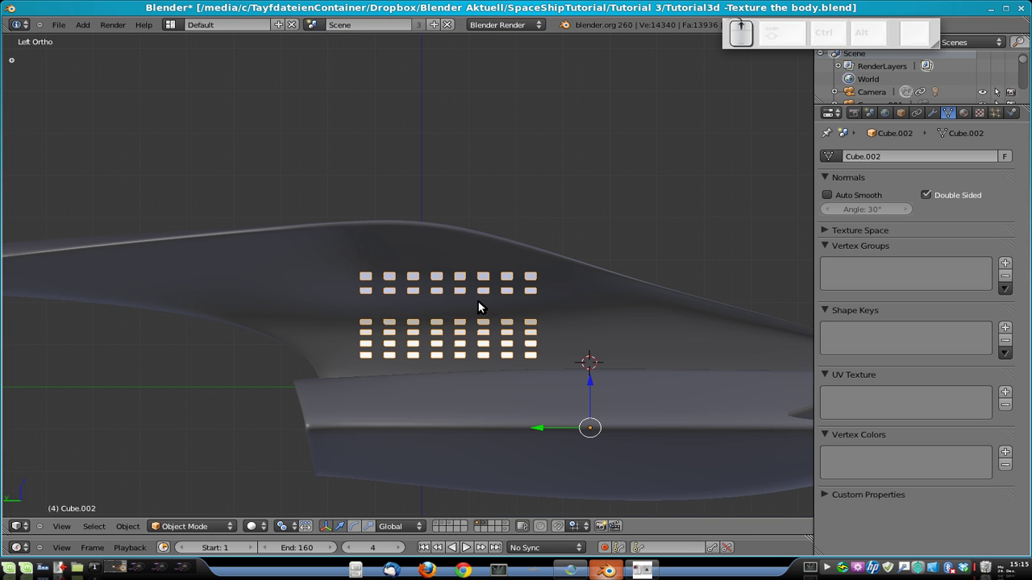
{"action": "key", "text": "Tab"}
{"action": "key", "text": "Tab"}
{"action": "scroll", "coordinate": [403, 298], "scroll_direction": "up", "scroll_amount": 4}
{"action": "key", "text": "Tab"}
{"action": "key", "text": "a"}
{"action": "key", "text": "b"}
{"action": "left_click_drag", "start_coordinate": [294, 262], "coordinate": [428, 319]}
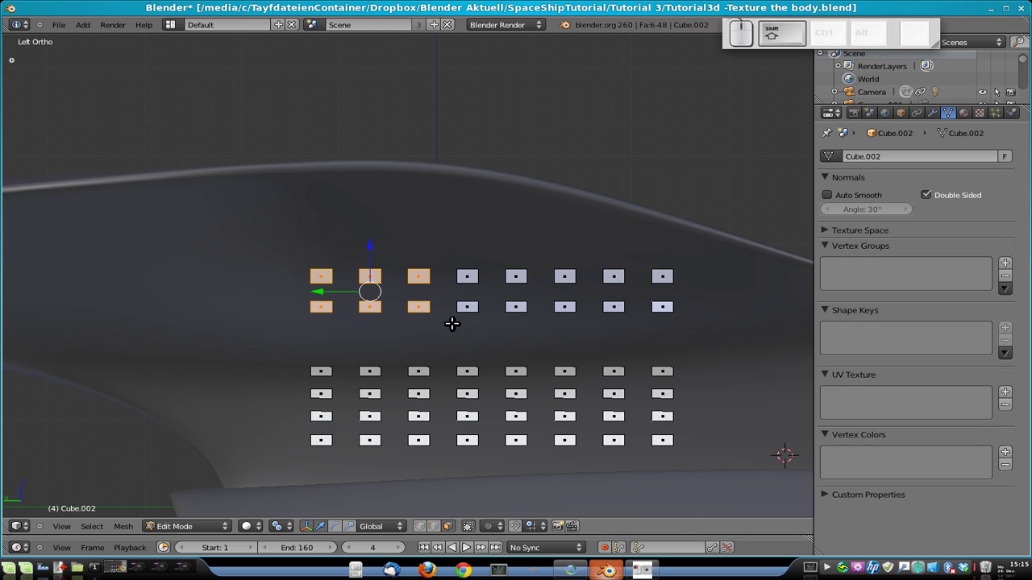
{"action": "key", "text": "g"}
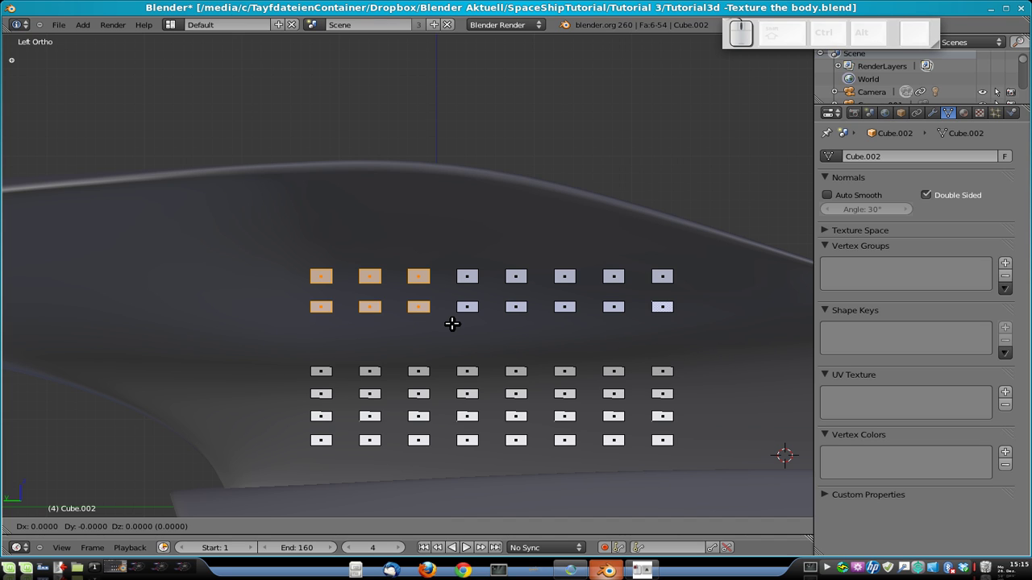
{"action": "type", "text": "1.5"}
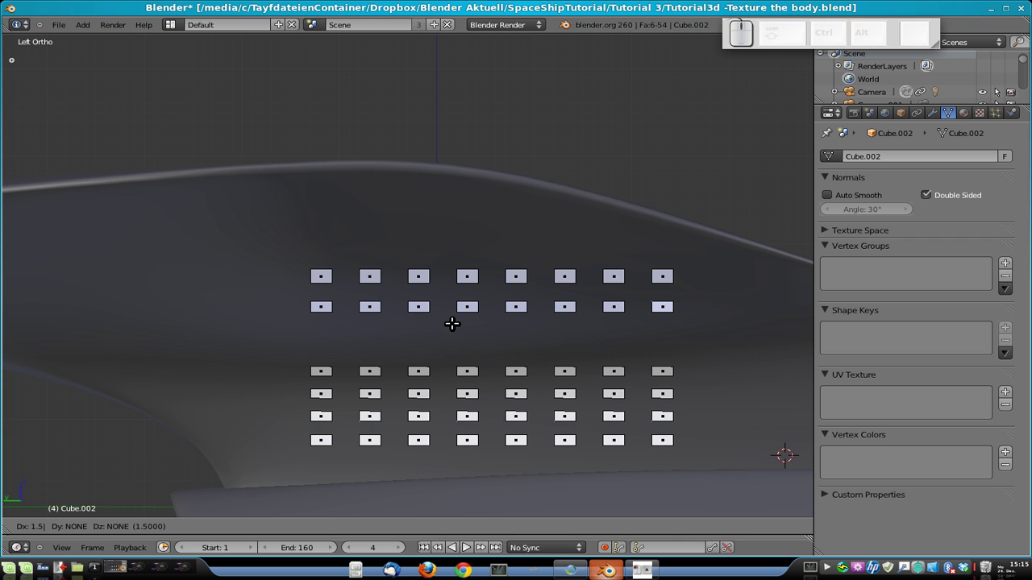
{"action": "type", "text": "y"}
{"action": "key", "text": "Return"}
{"action": "key", "text": "Tab"}
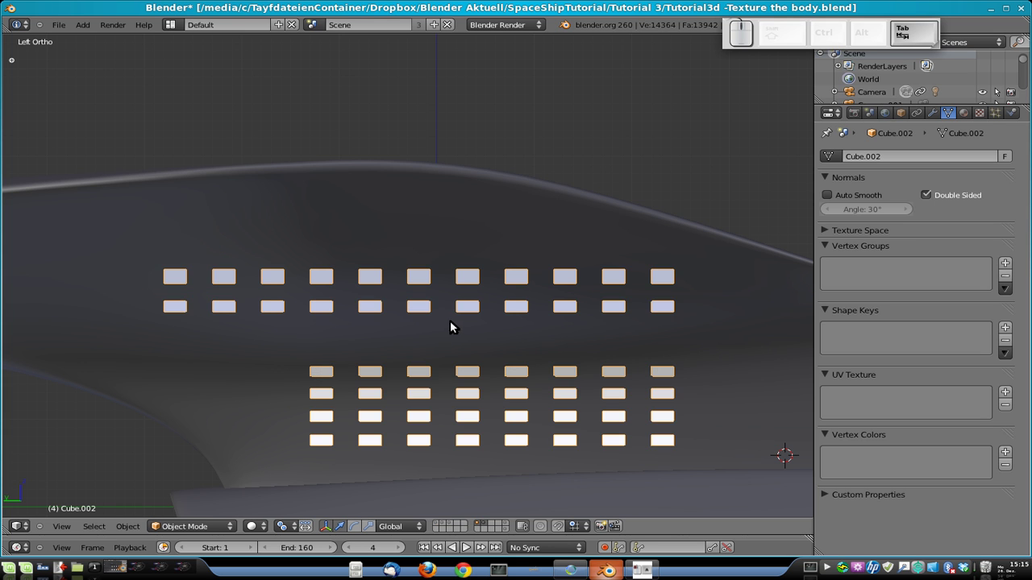
{"action": "scroll", "coordinate": [661, 331], "scroll_direction": "down", "scroll_amount": 4}
{"action": "key", "text": "a"}
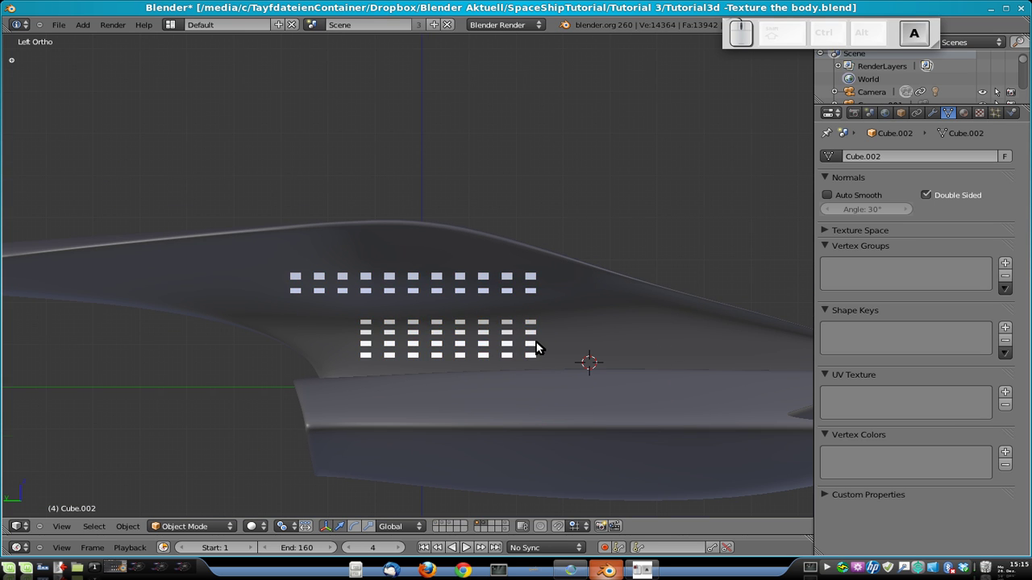
{"action": "scroll", "coordinate": [532, 347], "scroll_direction": "up", "scroll_amount": 3}
{"action": "key", "text": "Tab"}
{"action": "key", "text": "a"}
{"action": "key", "text": "b"}
{"action": "left_click_drag", "start_coordinate": [446, 383], "coordinate": [654, 424]}
{"action": "scroll", "coordinate": [736, 379], "scroll_direction": "down", "scroll_amount": 3}
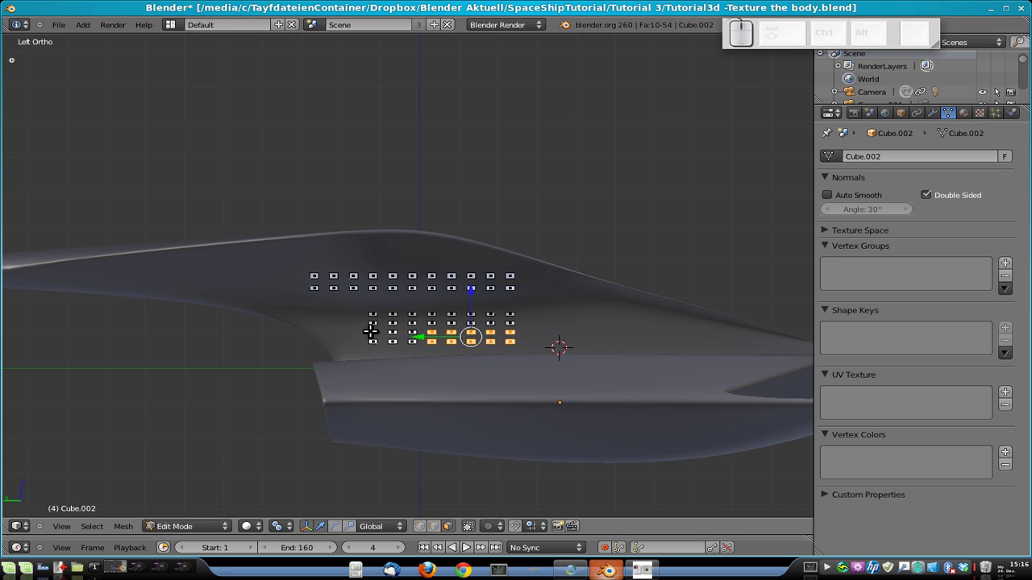
{"action": "key", "text": "a"}
Duplicate all panes in the two lowest window rows and move the copies -4 along the global Y axis.
{"action": "left_click_drag", "start_coordinate": [364, 329], "coordinate": [532, 349]}
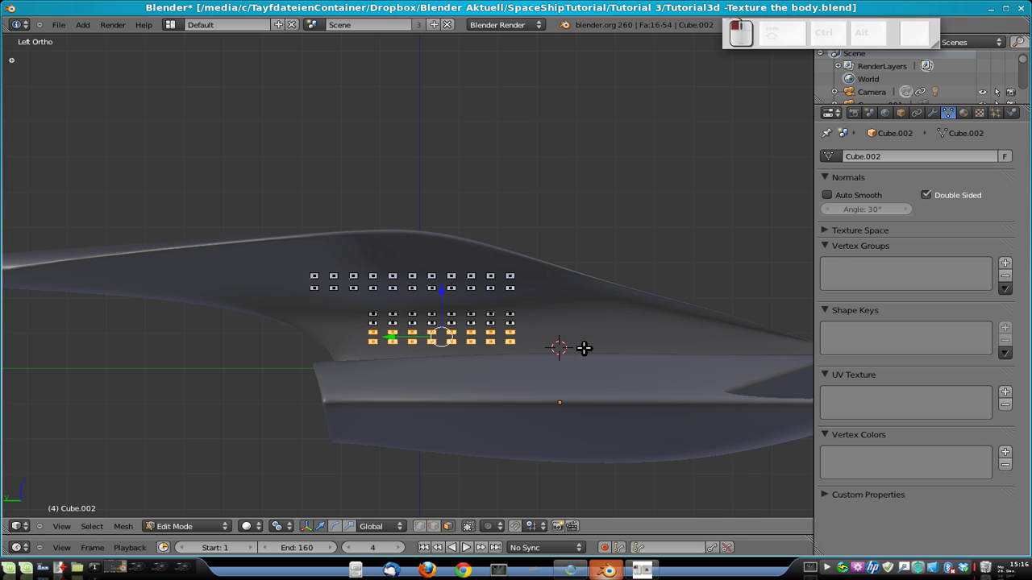
{"action": "key", "text": "e"}
{"action": "left_click", "coordinate": [583, 348]}
{"action": "key", "text": "g"}
{"action": "key", "text": "y"}
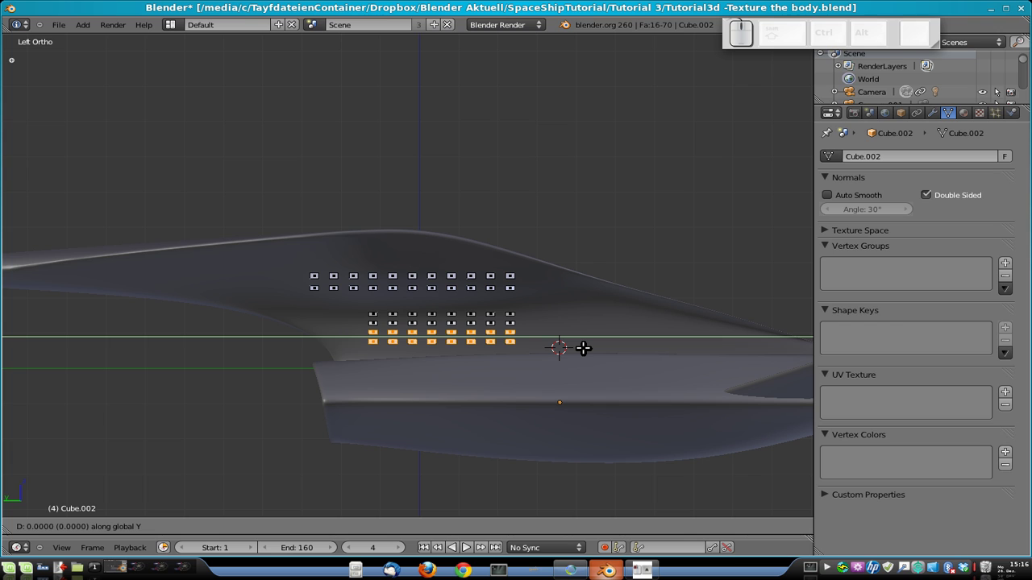
{"action": "type", "text": "-4"}
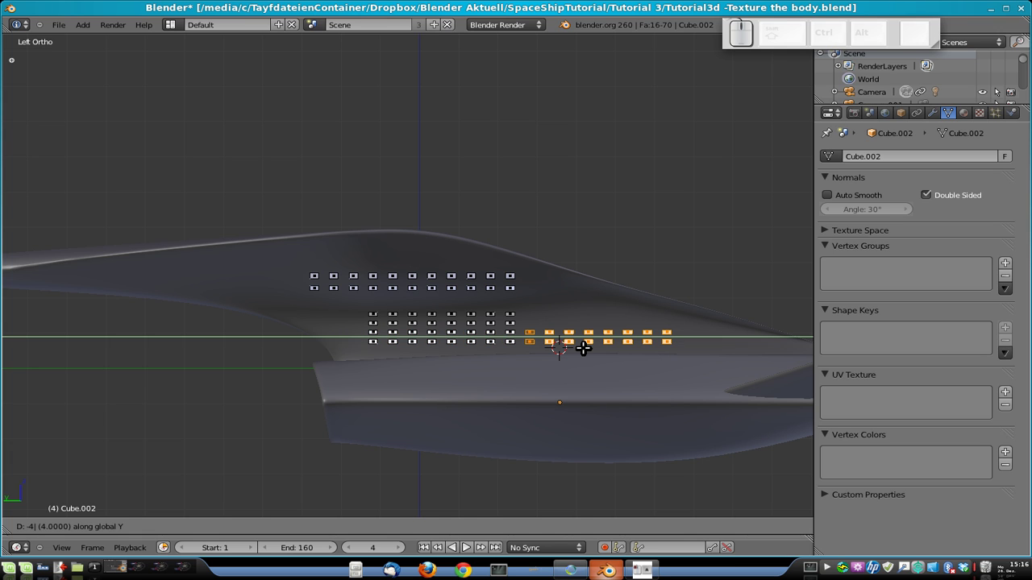
{"action": "key", "text": "Return"}
{"action": "key", "text": "Tab"}
{"action": "middle_click_drag", "start_coordinate": [649, 356], "coordinate": [527, 360], "text": "shift"}
{"action": "scroll", "coordinate": [463, 363], "scroll_direction": "up", "scroll_amount": 2}
{"action": "scroll", "coordinate": [463, 369], "scroll_direction": "up", "scroll_amount": 1}
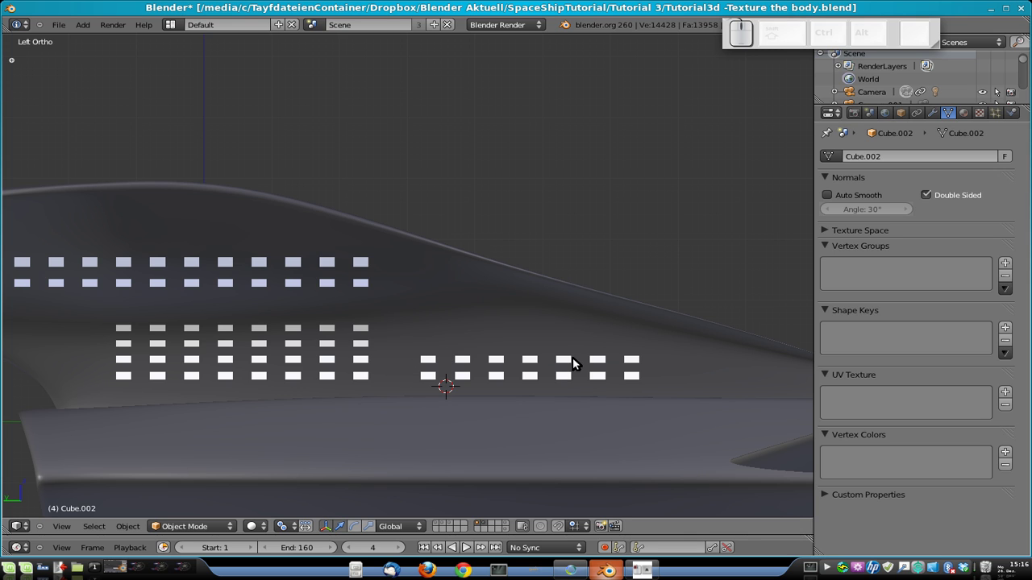
In Edit Mode, select the four panes in the first two columns of the new lower window block.
{"action": "key", "text": "Tab"}
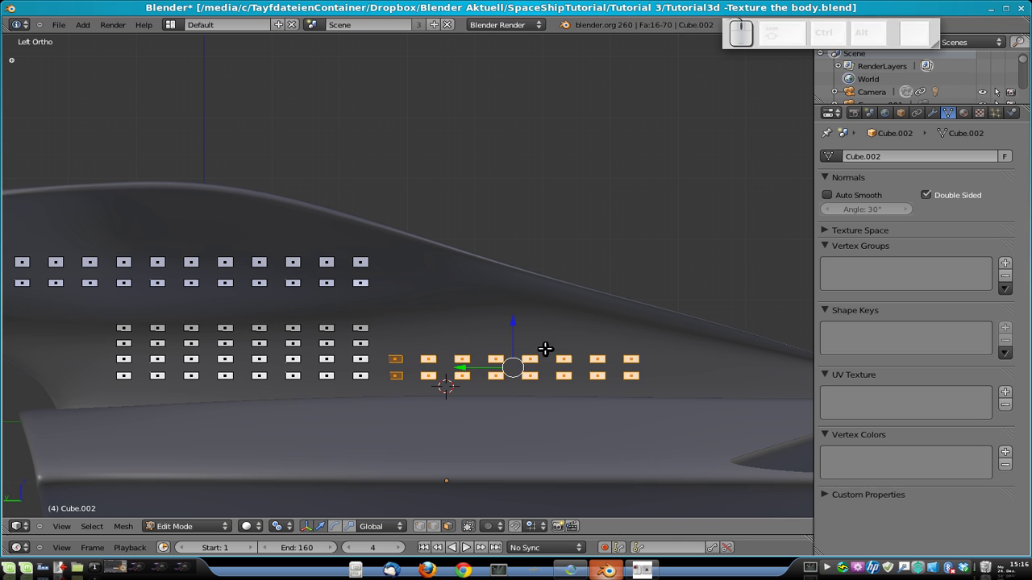
{"action": "middle_click_drag", "start_coordinate": [578, 343], "coordinate": [548, 403]}
{"action": "middle_click_drag", "start_coordinate": [421, 327], "coordinate": [472, 175]}
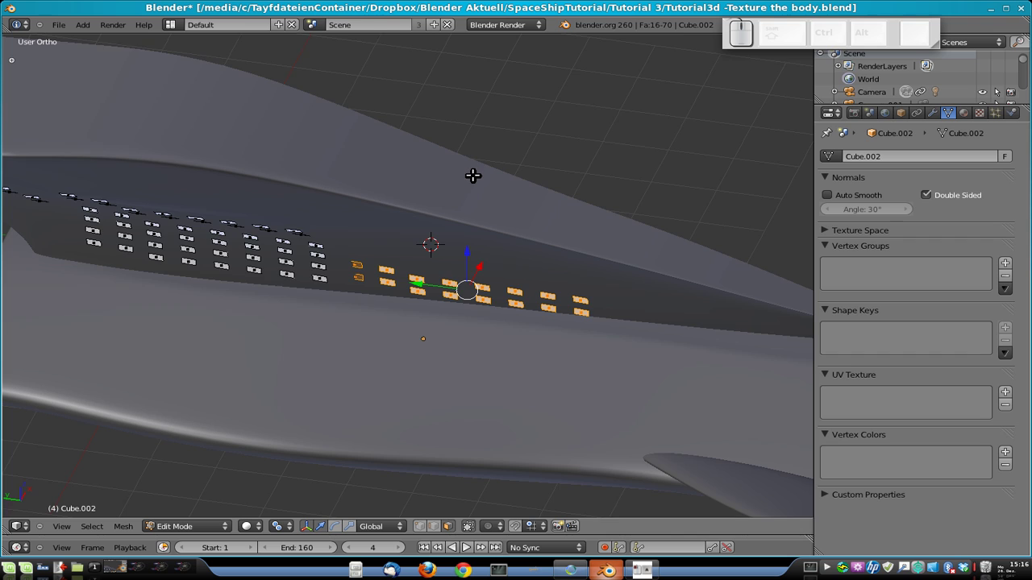
{"action": "middle_click_drag", "start_coordinate": [100, 254], "coordinate": [196, 290]}
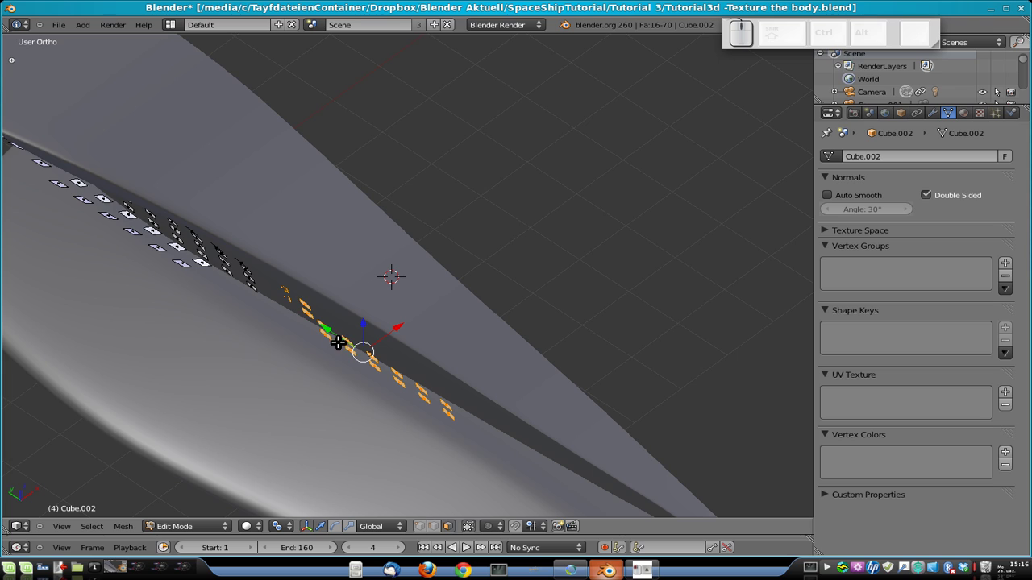
{"action": "middle_click_drag", "start_coordinate": [315, 304], "coordinate": [345, 249]}
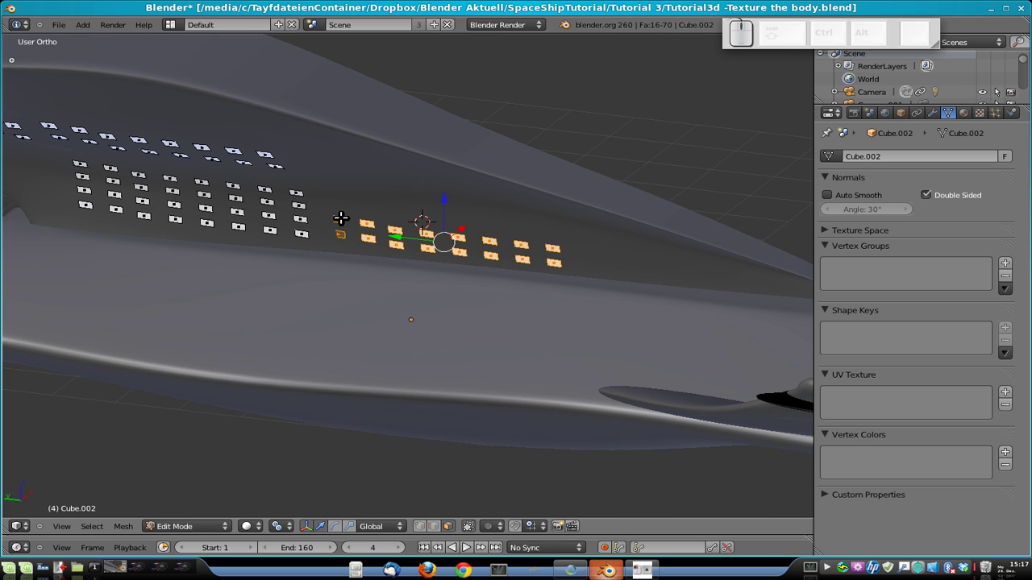
{"action": "right_click", "coordinate": [340, 219], "text": "shift"}
{"action": "right_click", "coordinate": [340, 223]}
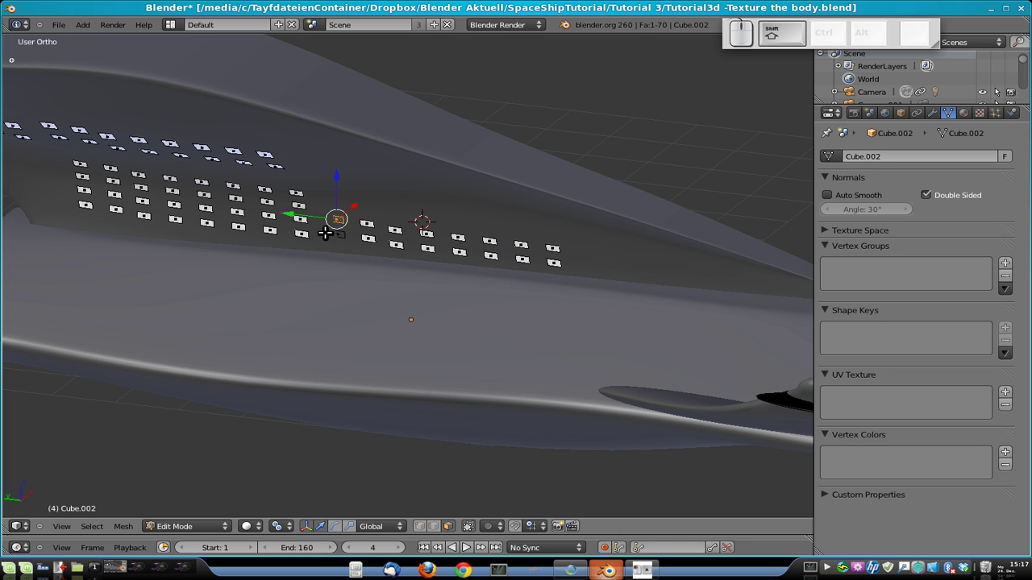
{"action": "middle_click_drag", "start_coordinate": [413, 223], "coordinate": [395, 279]}
{"action": "right_click", "coordinate": [353, 301], "text": "shift"}
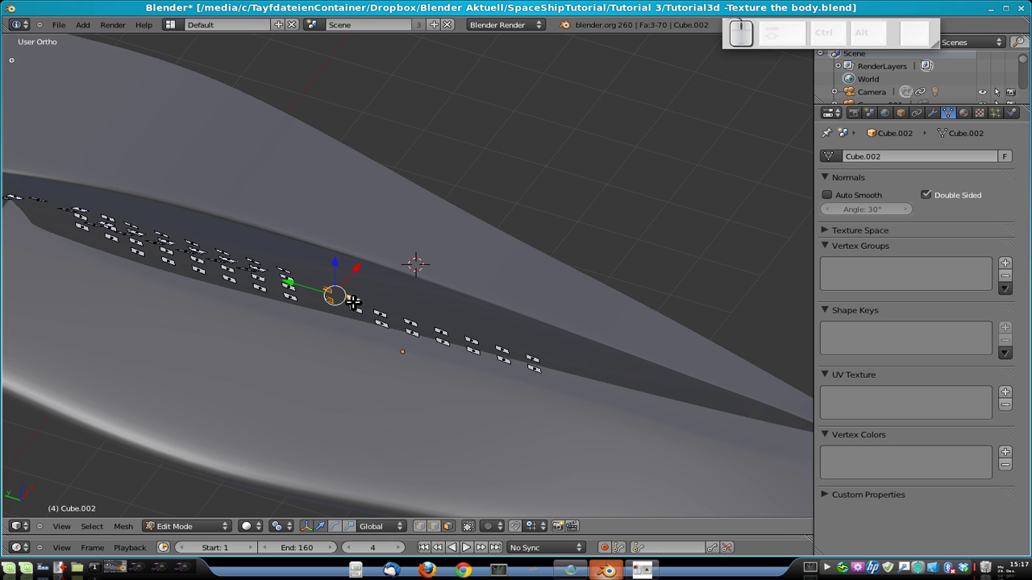
{"action": "right_click", "coordinate": [352, 299], "text": "shift"}
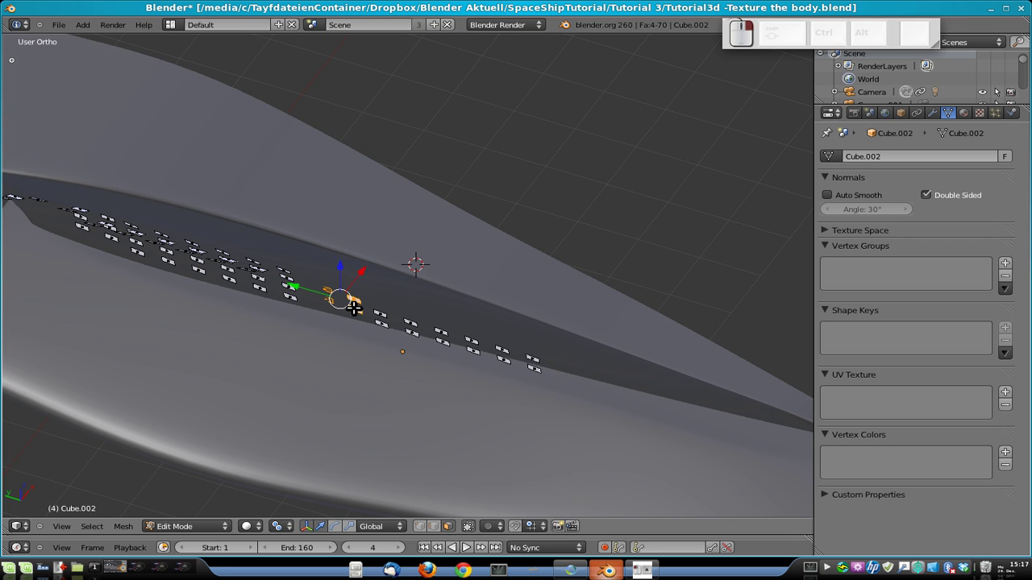
Move the four selected panes about -0.12 along the global X axis.
{"action": "middle_click_drag", "start_coordinate": [454, 240], "coordinate": [452, 274]}
{"action": "key", "text": "g"}
{"action": "key", "text": "y"}
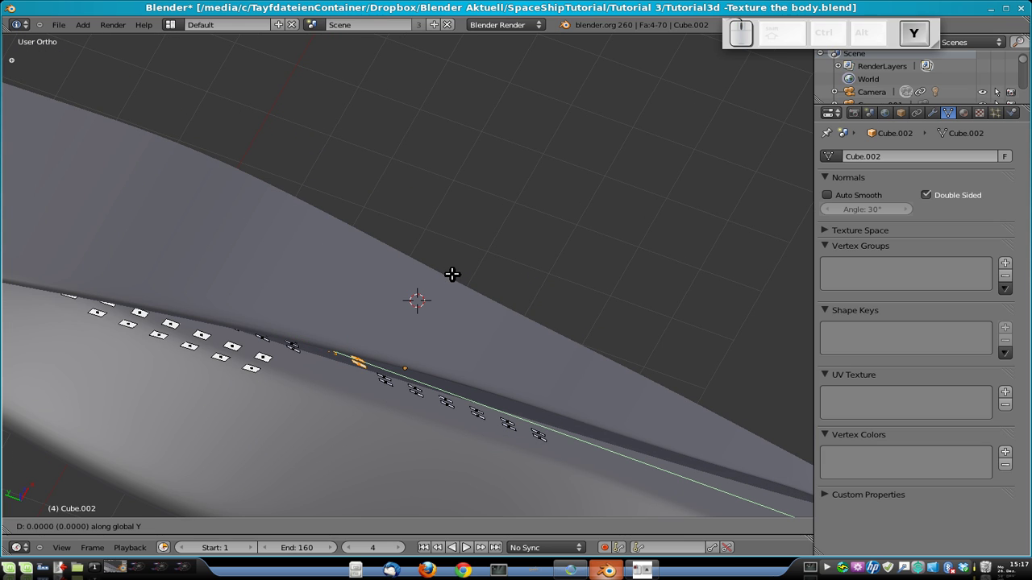
{"action": "key", "text": "x"}
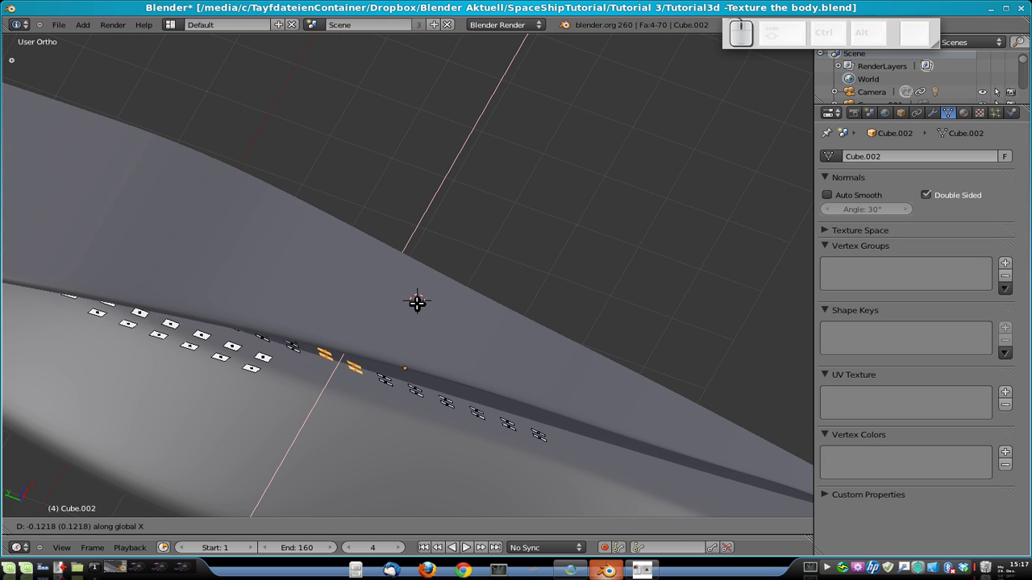
{"action": "left_click", "coordinate": [416, 299]}
Select all sixteen panes of the new lower block and rotate them as a group about 4.5 degrees around global Z.
{"action": "middle_click_drag", "start_coordinate": [415, 299], "coordinate": [444, 223]}
{"action": "middle_click_drag", "start_coordinate": [528, 175], "coordinate": [507, 233]}
{"action": "left_click_drag", "start_coordinate": [419, 206], "coordinate": [654, 230]}
{"action": "middle_click_drag", "start_coordinate": [656, 233], "coordinate": [559, 301]}
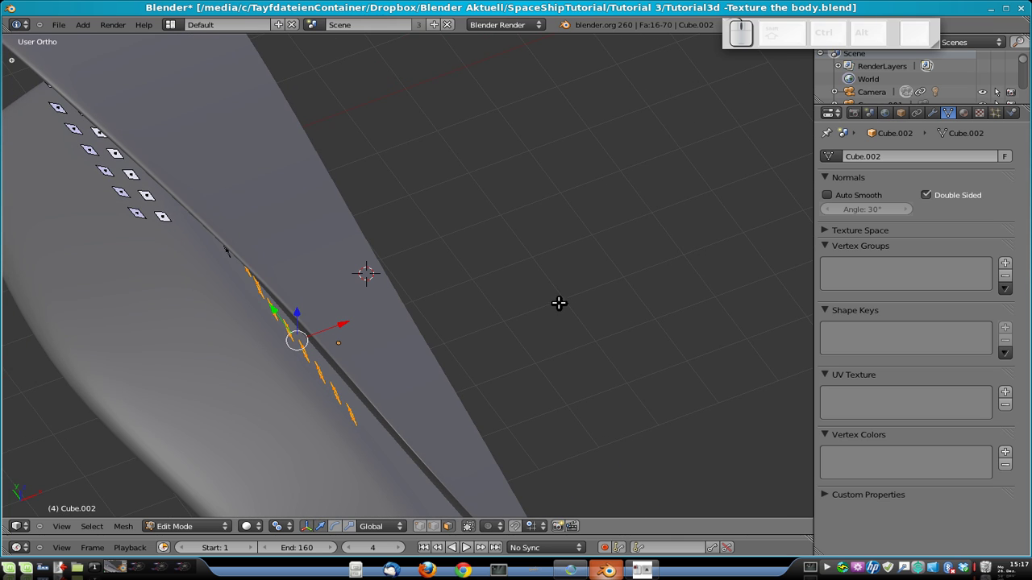
{"action": "left_click", "coordinate": [275, 525]}
{"action": "left_click", "coordinate": [303, 472]}
{"action": "key", "text": "r"}
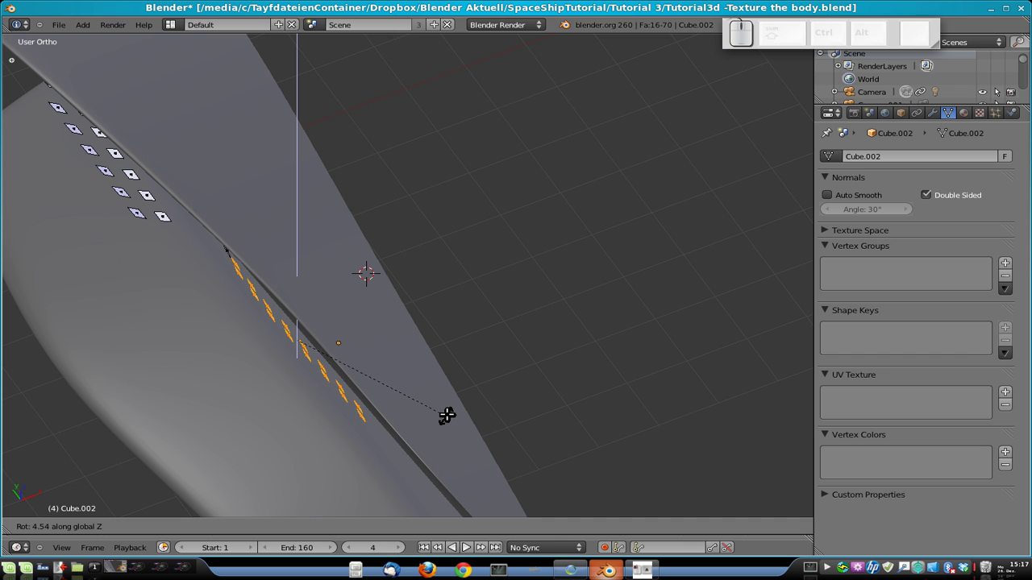
{"action": "left_click", "coordinate": [449, 411]}
Select the twelve panes in the six frontmost columns of the two upper rows and rotate them slightly to follow the hull.
{"action": "middle_click_drag", "start_coordinate": [341, 387], "coordinate": [431, 292]}
{"action": "key", "text": "a"}
{"action": "middle_click_drag", "start_coordinate": [277, 144], "coordinate": [359, 131]}
{"action": "key", "text": "b"}
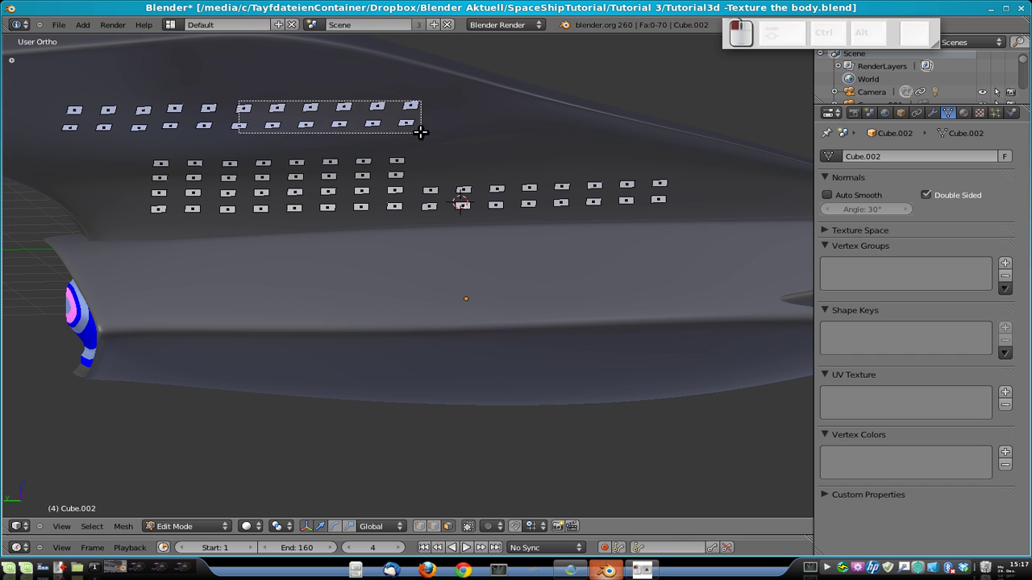
{"action": "left_click_drag", "start_coordinate": [432, 136], "coordinate": [432, 135]}
{"action": "middle_click_drag", "start_coordinate": [432, 136], "coordinate": [376, 208]}
{"action": "scroll", "coordinate": [318, 223], "scroll_direction": "up", "scroll_amount": 4}
{"action": "middle_click_drag", "start_coordinate": [306, 254], "coordinate": [596, 294], "text": "shift"}
{"action": "scroll", "coordinate": [453, 243], "scroll_direction": "up", "scroll_amount": 2}
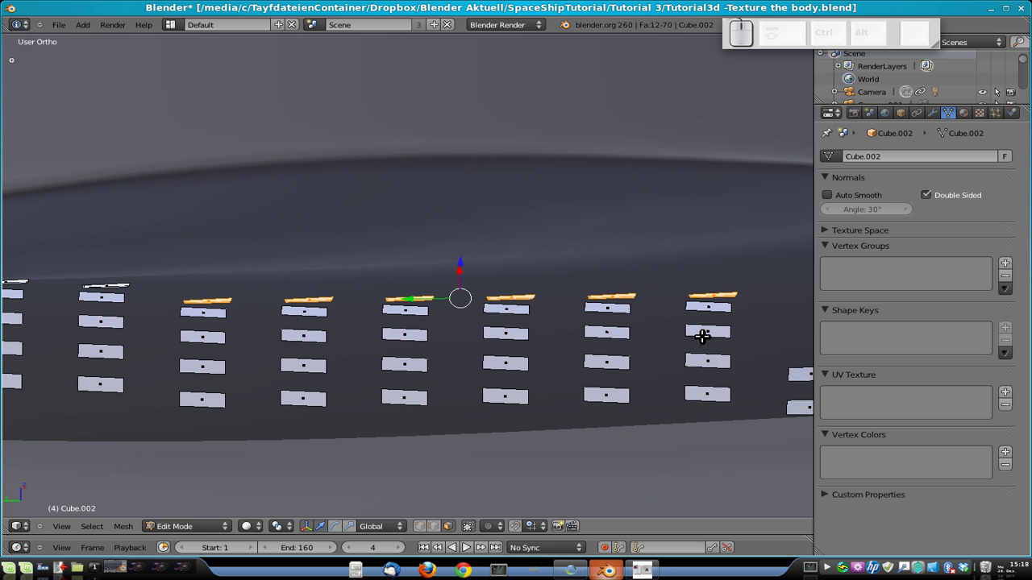
{"action": "key", "text": "r"}
{"action": "left_click", "coordinate": [702, 330]}
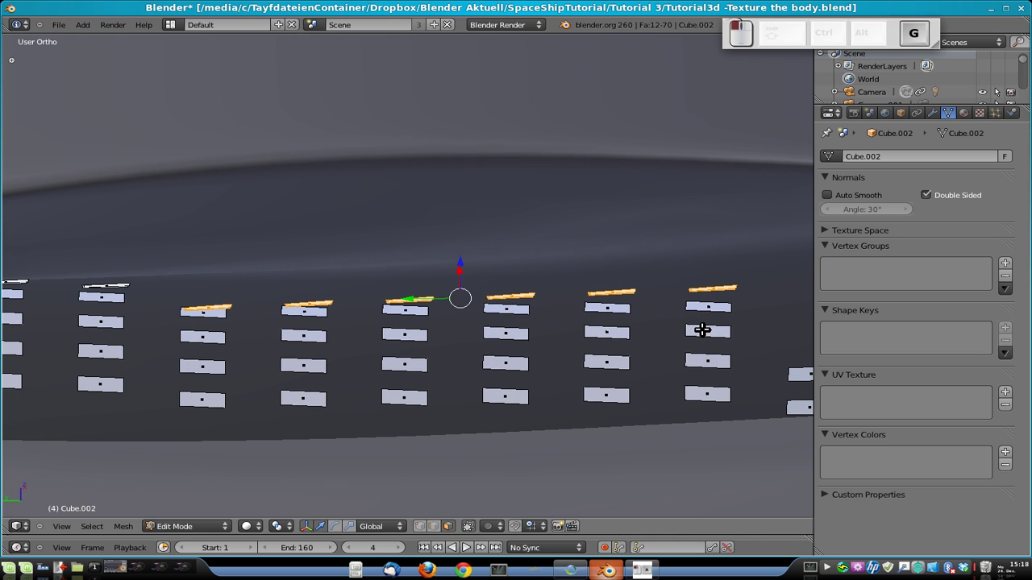
Nudge the twelve upper panes outward and upward in small moves to fit the hull surface.
{"action": "key", "text": "g"}
{"action": "left_click", "coordinate": [703, 326]}
{"action": "key", "text": "g"}
{"action": "left_click", "coordinate": [714, 318]}
{"action": "key", "text": "g"}
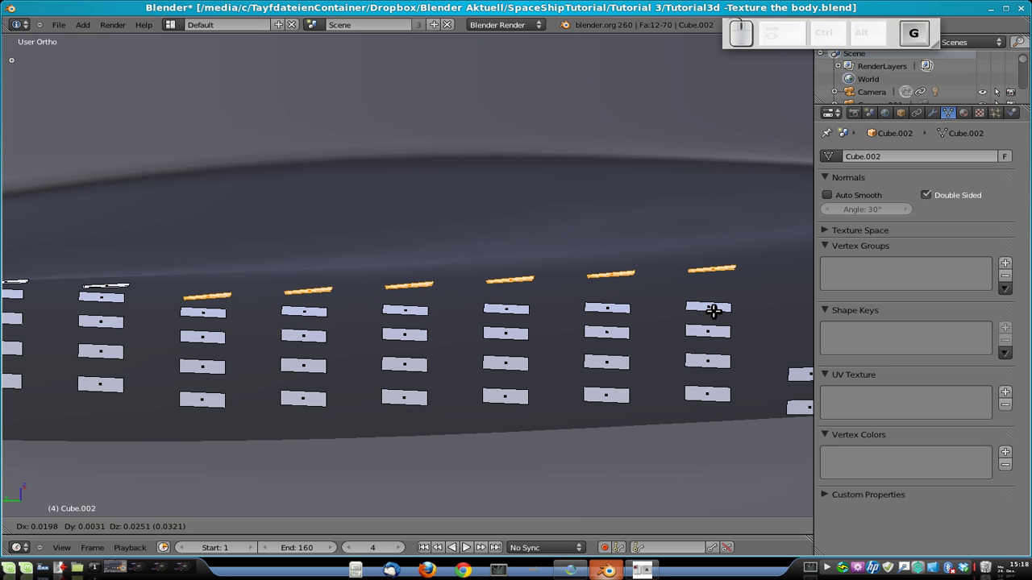
{"action": "left_click", "coordinate": [713, 307]}
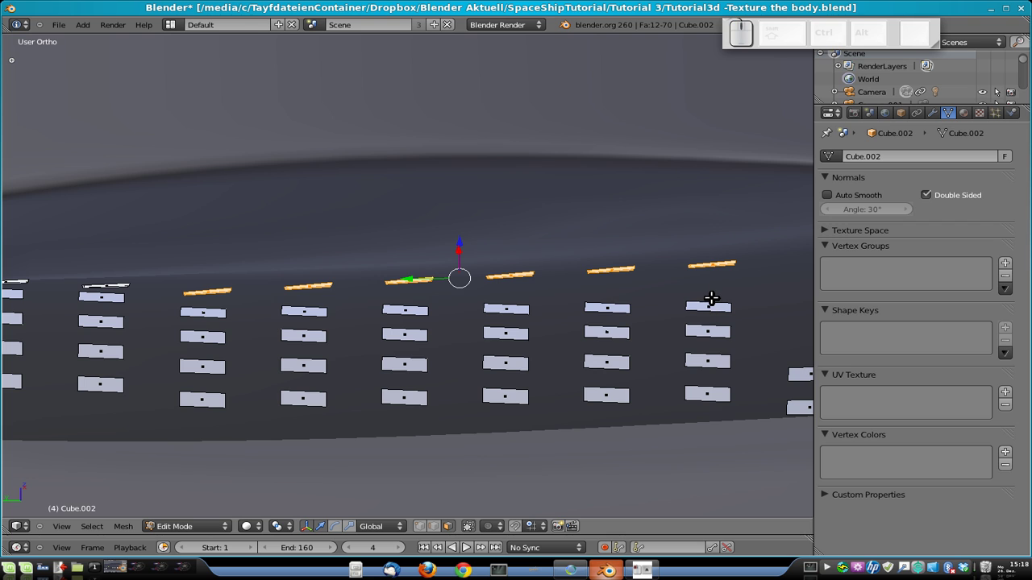
In the left side view, rotate the twelve upper panes slightly and shift them along the global Z axis to align with their rows.
{"action": "key", "text": "KP_3"}
{"action": "key", "text": "ctrl+KP_3"}
{"action": "scroll", "coordinate": [709, 301], "scroll_direction": "down", "scroll_amount": 6}
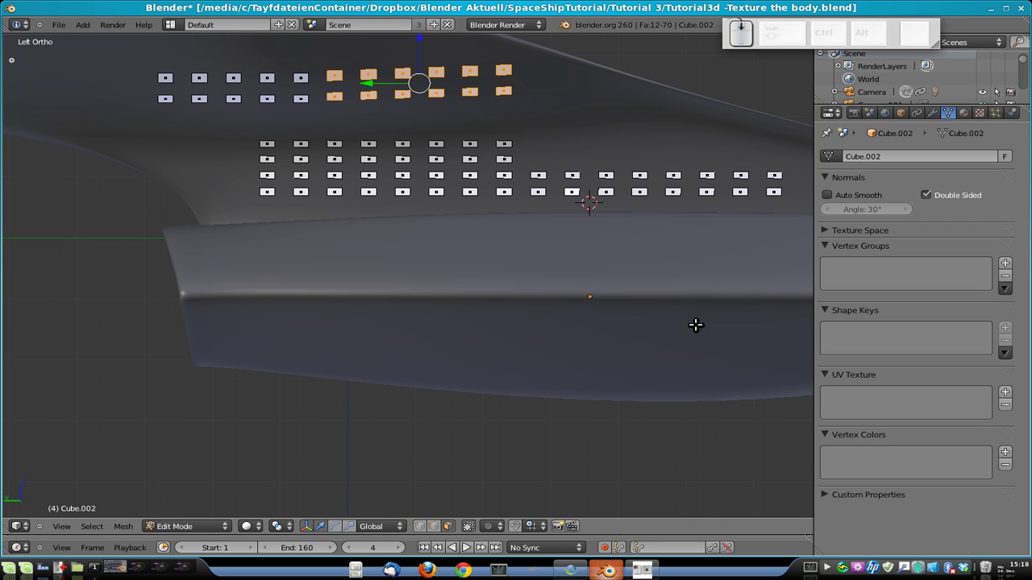
{"action": "key", "text": "Tab"}
{"action": "key", "text": "Tab"}
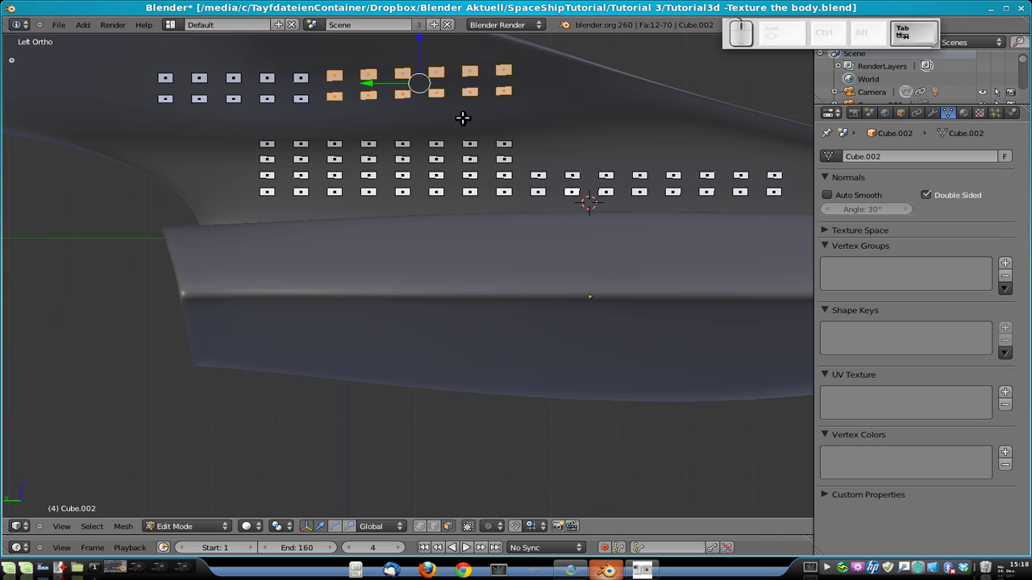
{"action": "middle_click_drag", "start_coordinate": [484, 132], "coordinate": [490, 198], "text": "shift"}
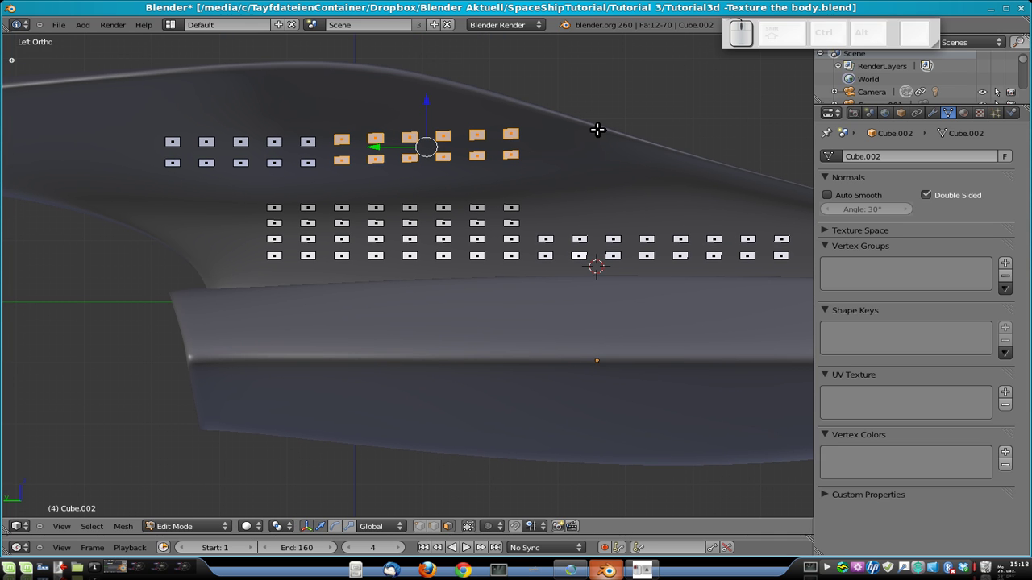
{"action": "key", "text": "r"}
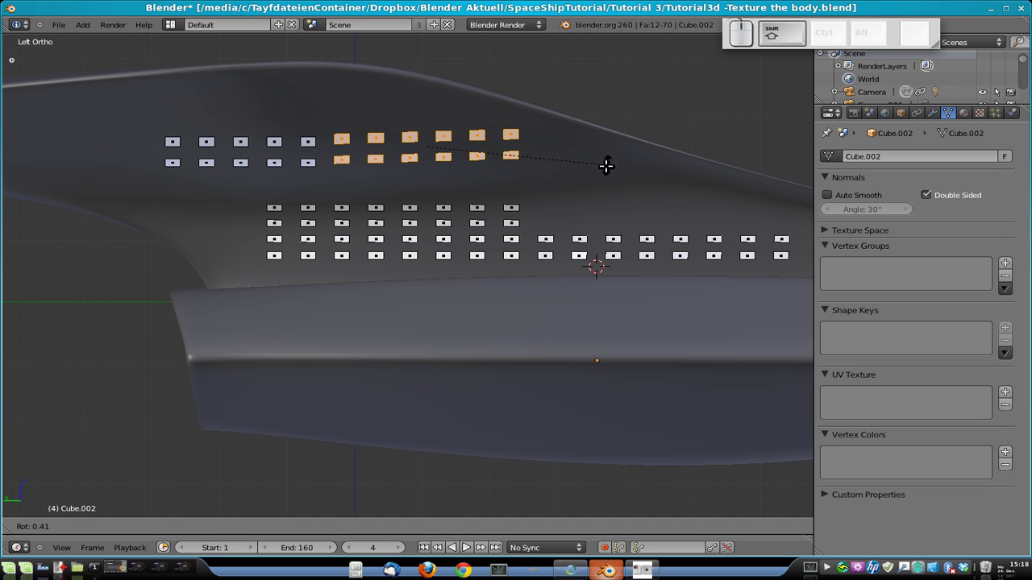
{"action": "left_click", "coordinate": [569, 211]}
{"action": "key", "text": "g"}
{"action": "key", "text": "z"}
{"action": "left_click", "coordinate": [567, 231]}
Inspect the fit and alignment of the upper window rows from several angles in Object and Edit Mode.
{"action": "key", "text": "Tab"}
{"action": "middle_click_drag", "start_coordinate": [568, 235], "coordinate": [627, 185]}
{"action": "key", "text": "a"}
{"action": "key", "text": "a"}
{"action": "middle_click_drag", "start_coordinate": [304, 185], "coordinate": [476, 156]}
{"action": "key", "text": "Tab"}
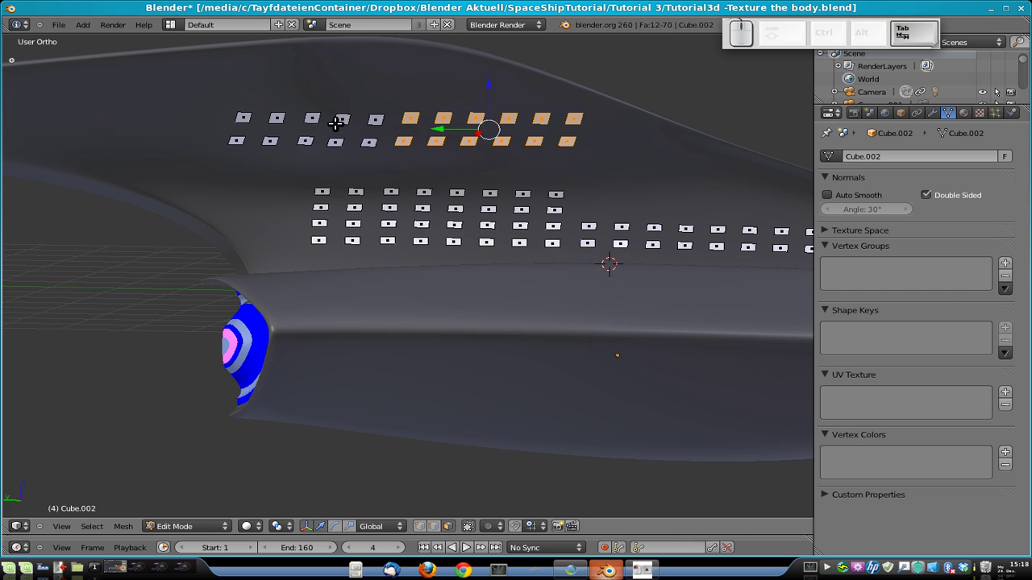
{"action": "key", "text": "Tab"}
{"action": "middle_click_drag", "start_coordinate": [302, 141], "coordinate": [427, 154]}
{"action": "scroll", "coordinate": [484, 137], "scroll_direction": "up", "scroll_amount": 2}
{"action": "key", "text": "Tab"}
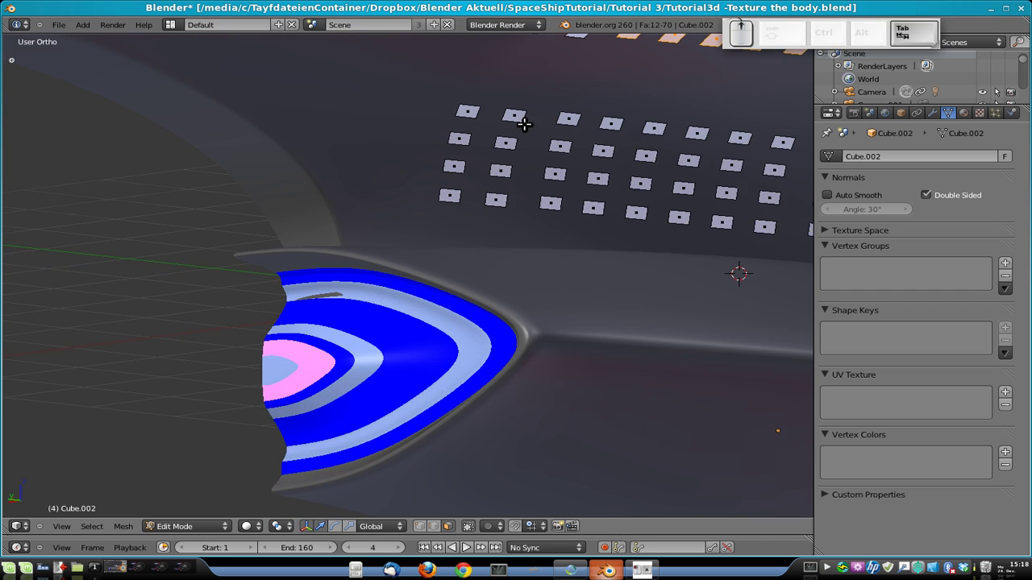
{"action": "middle_click_drag", "start_coordinate": [537, 123], "coordinate": [583, 382], "text": "shift"}
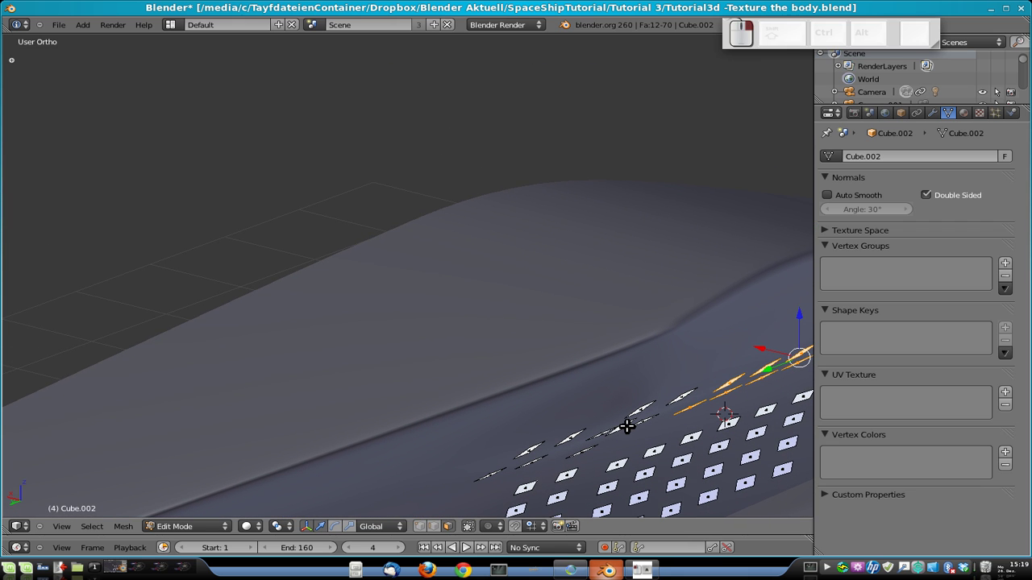
Select the two panes in the third column of the upper rows and shift them along the global X axis.
{"action": "right_click", "coordinate": [624, 427]}
{"action": "middle_click_drag", "start_coordinate": [597, 447], "coordinate": [610, 378]}
{"action": "middle_click_drag", "start_coordinate": [496, 272], "coordinate": [575, 352]}
{"action": "key", "text": "g"}
{"action": "key", "text": "y"}
{"action": "key", "text": "x"}
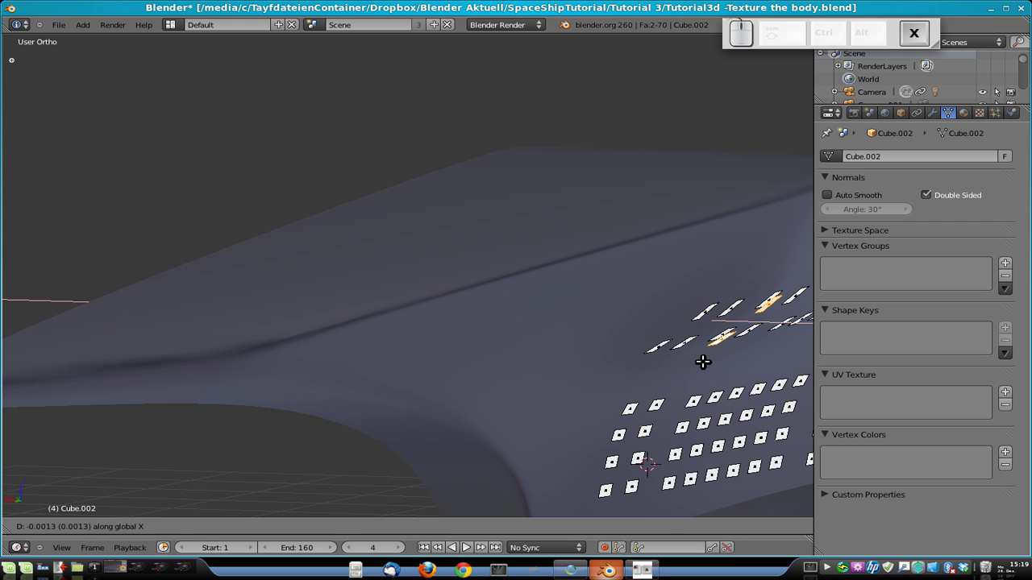
{"action": "left_click", "coordinate": [582, 320]}
Move the same two panes about 0.03 along the global X axis and check their fit against the hull.
{"action": "middle_click_drag", "start_coordinate": [766, 372], "coordinate": [511, 373]}
{"action": "middle_click_drag", "start_coordinate": [337, 359], "coordinate": [749, 346], "text": "shift"}
{"action": "middle_click_drag", "start_coordinate": [575, 338], "coordinate": [538, 357]}
{"action": "key", "text": "g"}
{"action": "key", "text": "x"}
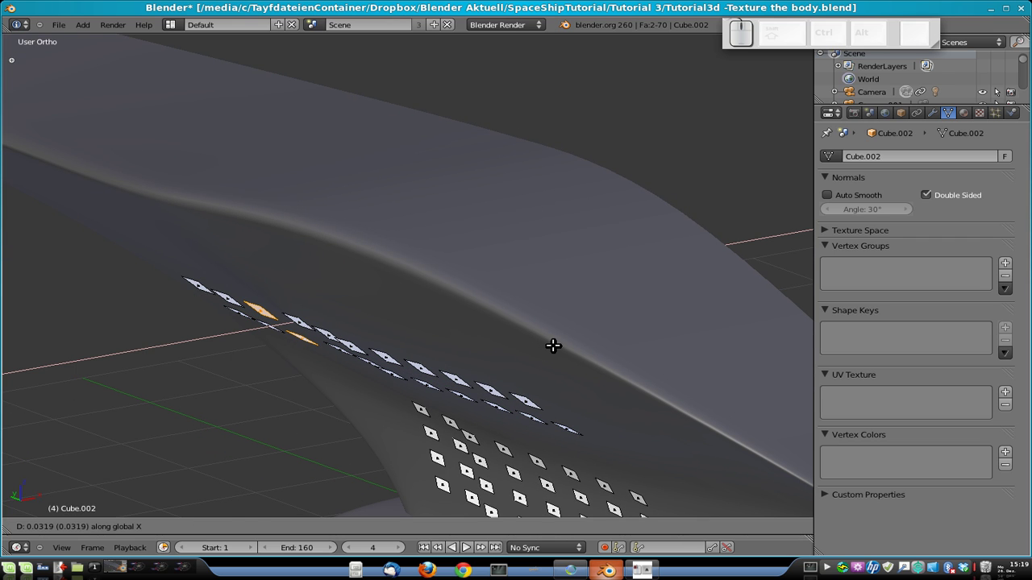
{"action": "left_click", "coordinate": [553, 346]}
{"action": "key", "text": "Tab"}
{"action": "middle_click_drag", "start_coordinate": [552, 343], "coordinate": [504, 236]}
{"action": "key", "text": "Tab"}
{"action": "key", "text": "Tab"}
{"action": "key", "text": "Tab"}
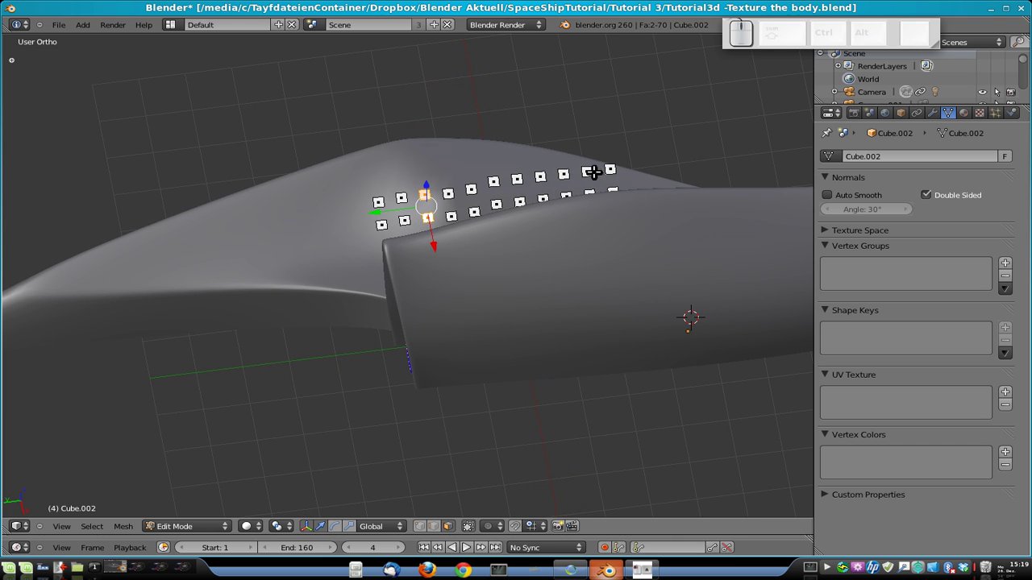
Select the twelve panes in the last six columns of the upper rows and move them along global X toward the hull.
{"action": "middle_click_drag", "start_coordinate": [680, 208], "coordinate": [534, 299]}
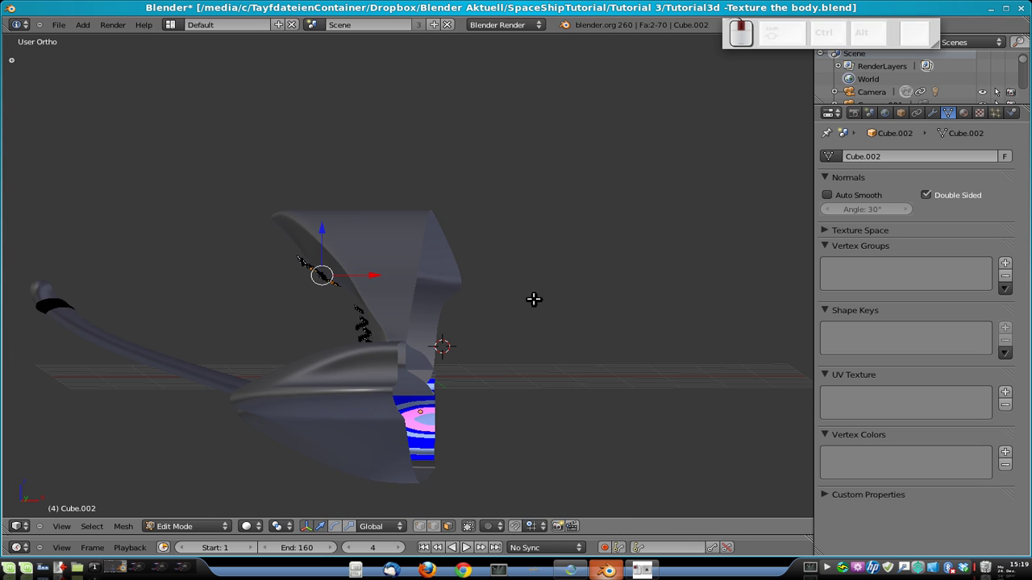
{"action": "middle_click_drag", "start_coordinate": [322, 251], "coordinate": [470, 223]}
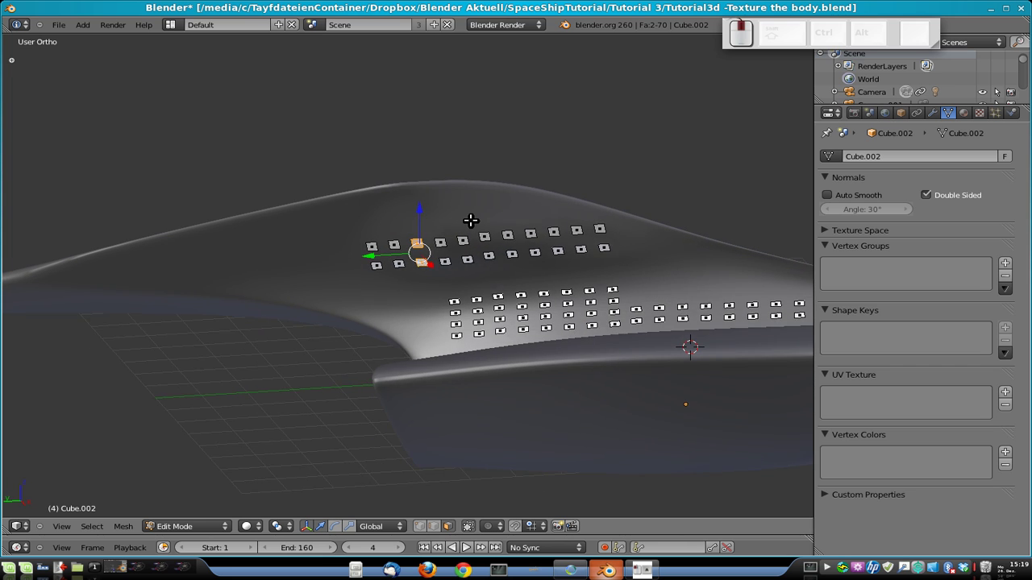
{"action": "key", "text": "a"}
{"action": "key", "text": "b"}
{"action": "left_click_drag", "start_coordinate": [478, 220], "coordinate": [613, 254]}
{"action": "middle_click_drag", "start_coordinate": [635, 228], "coordinate": [489, 265]}
{"action": "key", "text": "g"}
{"action": "key", "text": "x"}
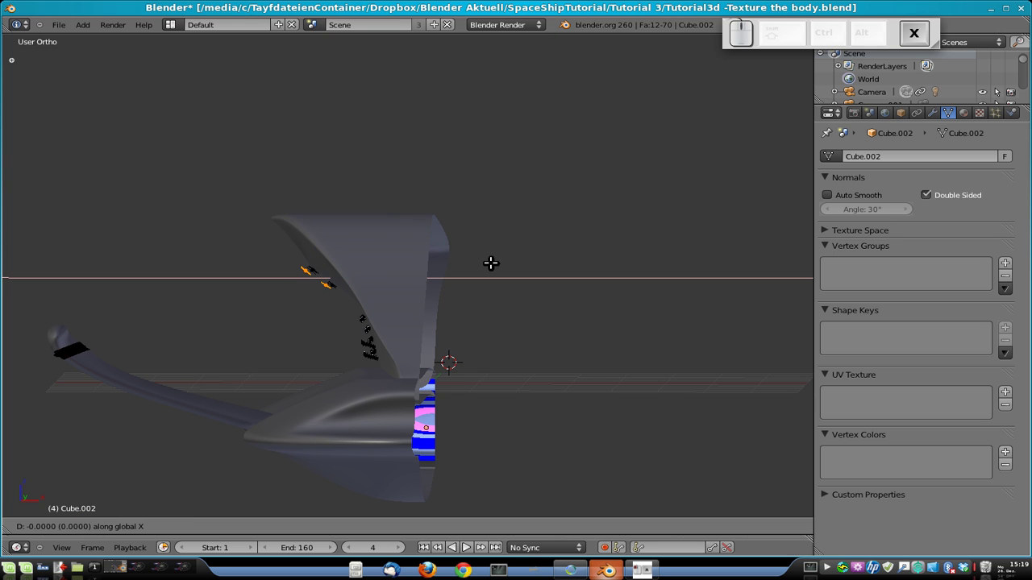
{"action": "left_click", "coordinate": [540, 262]}
Return to Object Mode and save the project over the existing file.
{"action": "middle_click_drag", "start_coordinate": [543, 260], "coordinate": [614, 302]}
{"action": "key", "text": "Tab"}
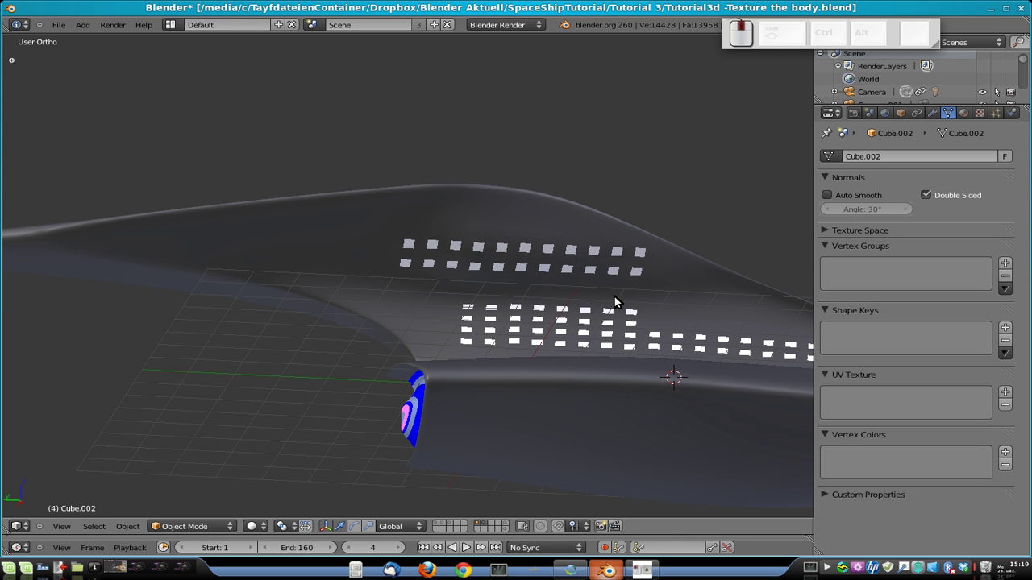
{"action": "key", "text": "ctrl+s"}
{"action": "left_click", "coordinate": [588, 303]}
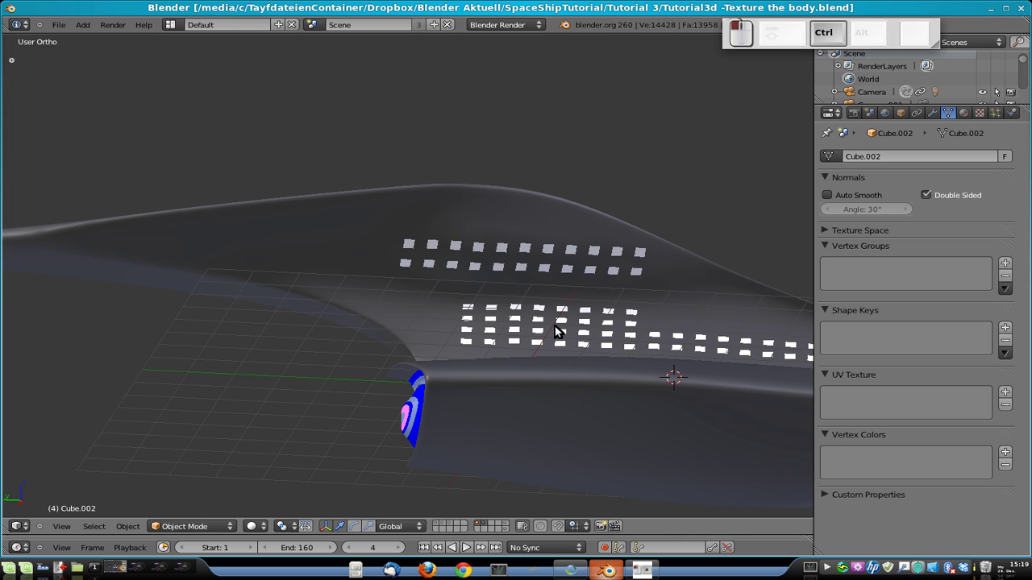
In the side view, duplicate the last three panes of the lower block's second row, leaving the copies in place.
{"action": "key", "text": "ctrl+KP_3"}
{"action": "scroll", "coordinate": [669, 331], "scroll_direction": "down", "scroll_amount": 2}
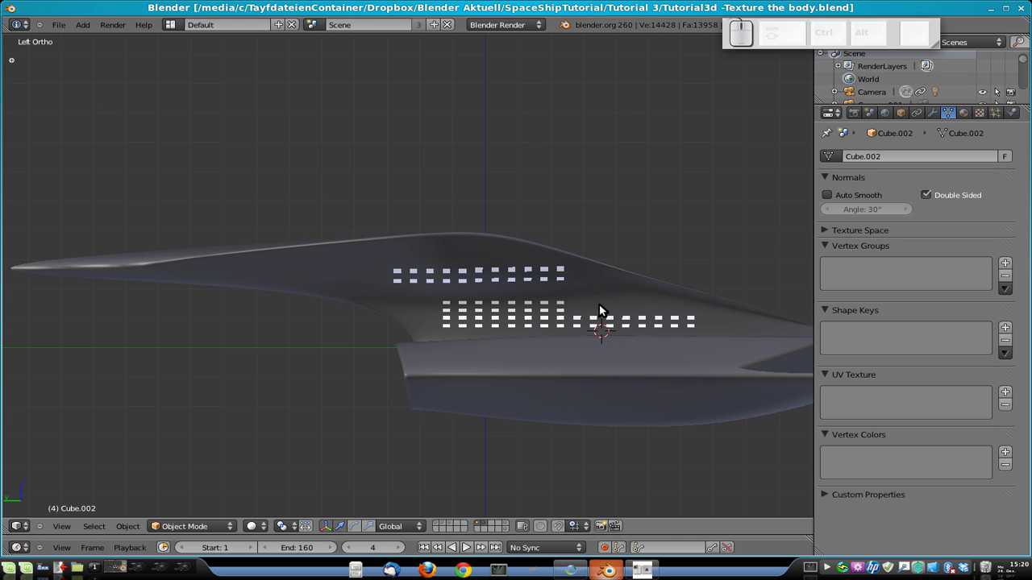
{"action": "scroll", "coordinate": [600, 310], "scroll_direction": "up", "scroll_amount": 7}
{"action": "key", "text": "Tab"}
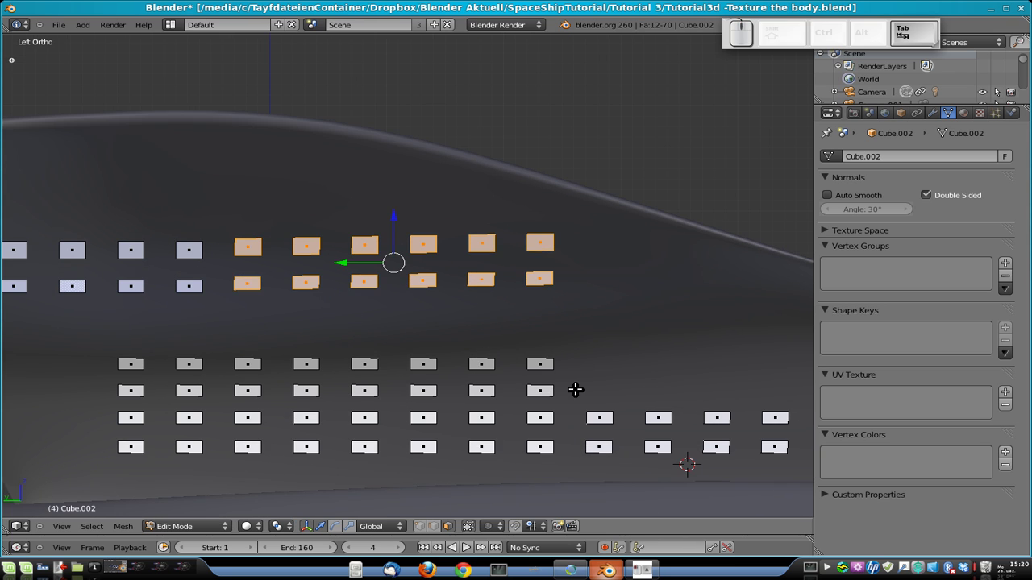
{"action": "middle_click_drag", "start_coordinate": [574, 389], "coordinate": [532, 371], "text": "shift"}
{"action": "key", "text": "a"}
{"action": "key", "text": "b"}
{"action": "left_click_drag", "start_coordinate": [352, 360], "coordinate": [546, 383]}
{"action": "key", "text": "shift+d"}
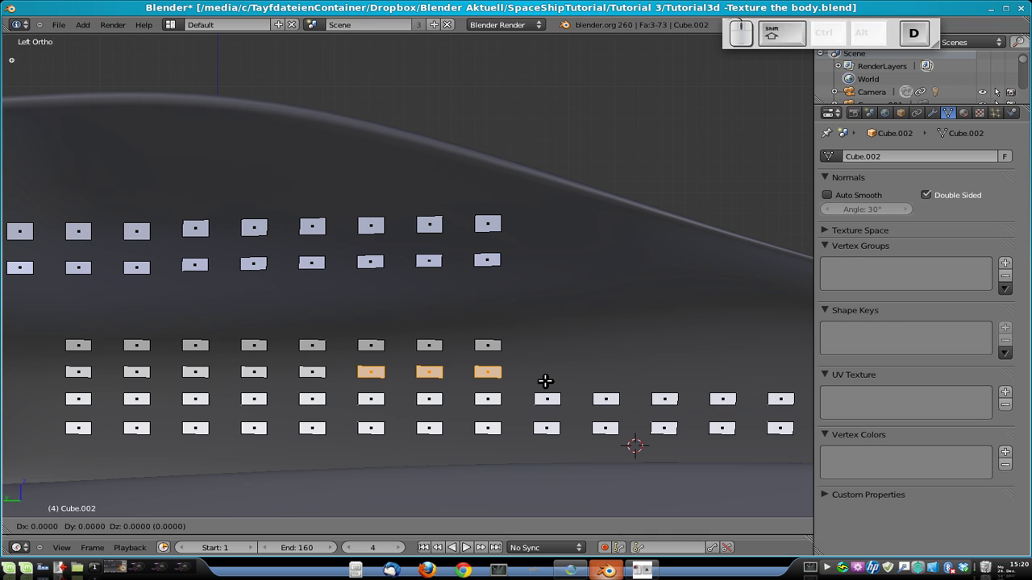
{"action": "key", "text": "y"}
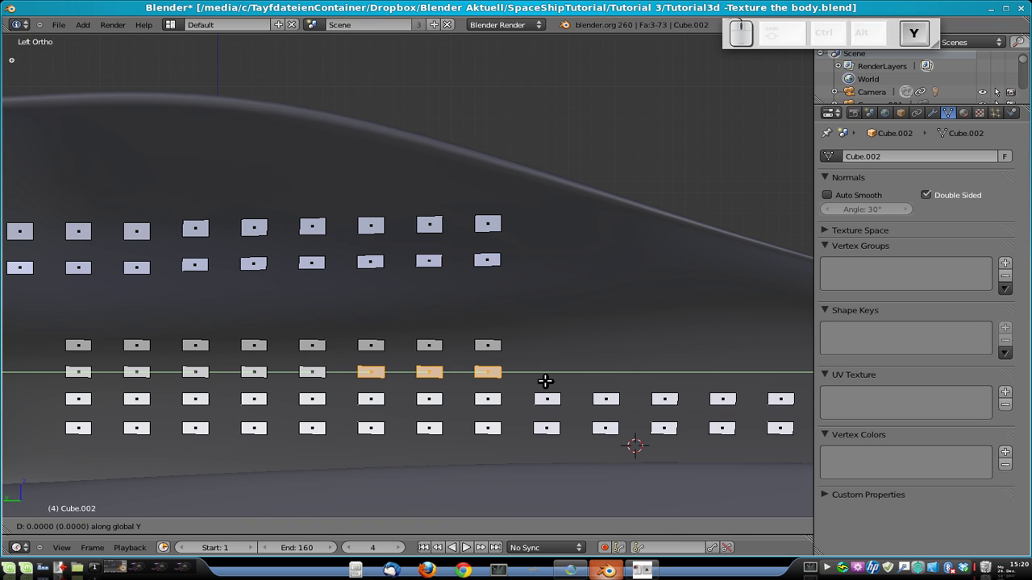
{"action": "key", "text": "1"}
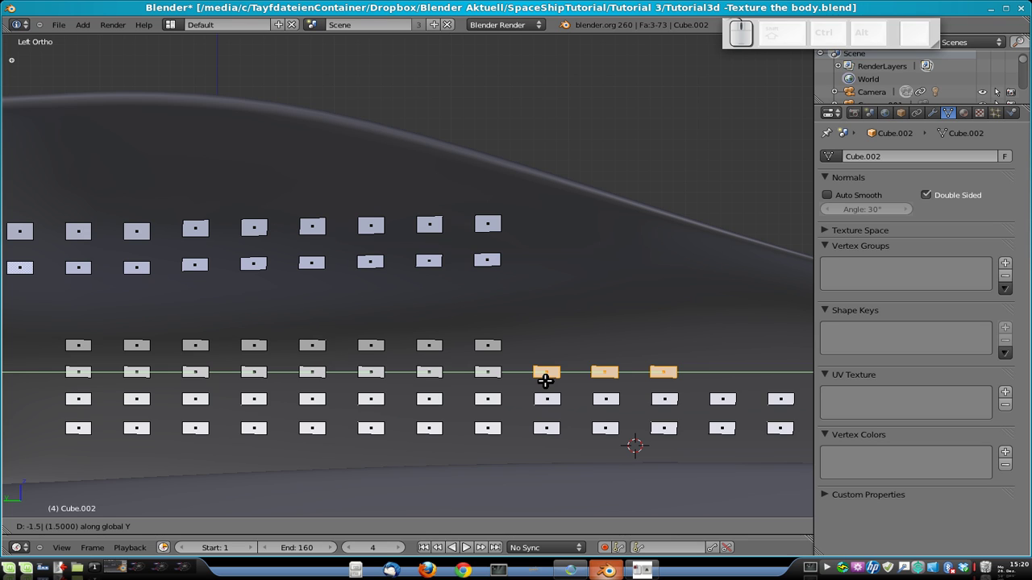
{"action": "key", "text": "Escape"}
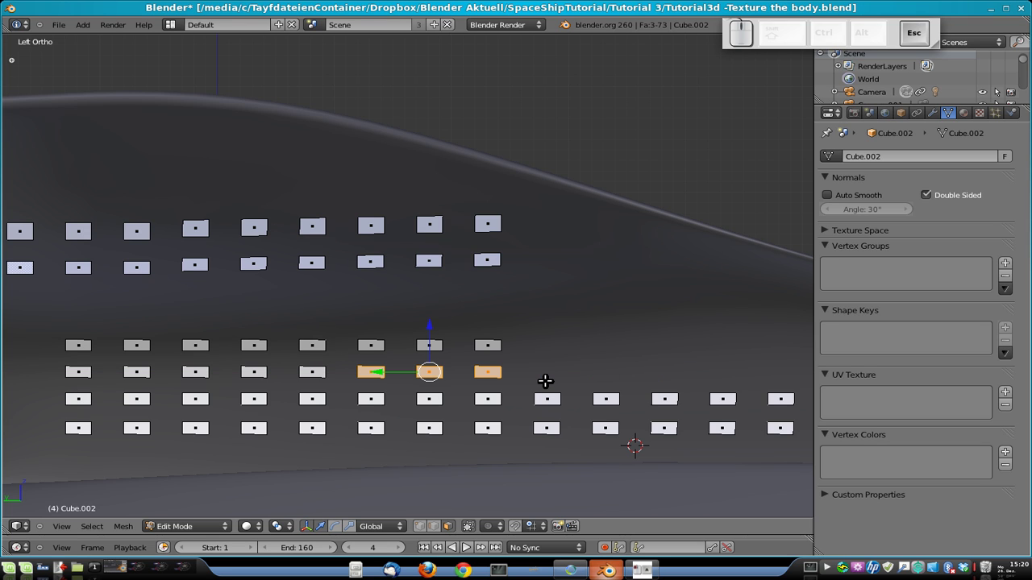
Move the three duplicated panes -1.5 along global Y to extend their row, and return to Object Mode.
{"action": "key", "text": "g"}
{"action": "key", "text": "y"}
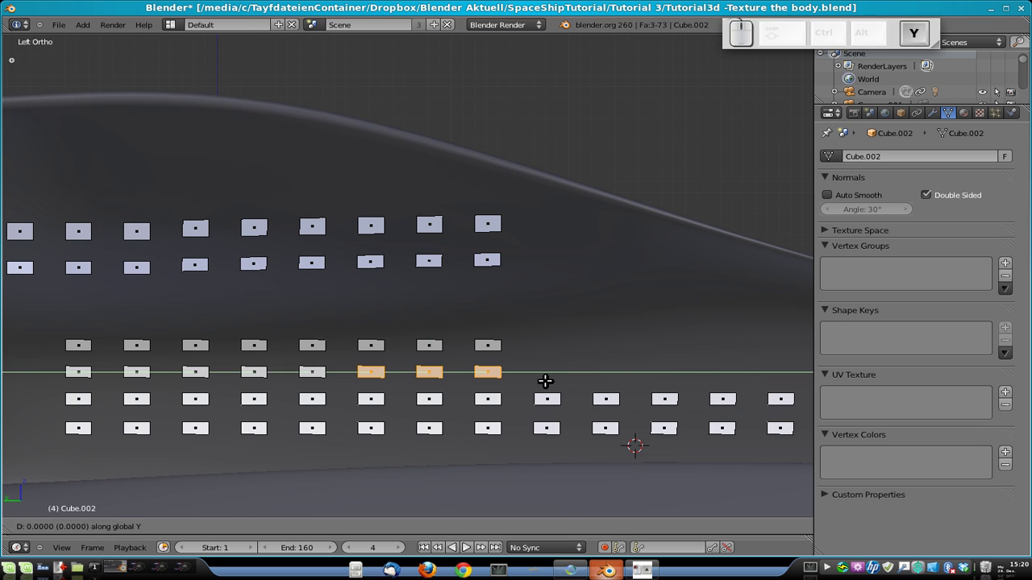
{"action": "key", "text": "1"}
{"action": "key", "text": "Return"}
{"action": "key", "text": "Tab"}
{"action": "scroll", "coordinate": [622, 285], "scroll_direction": "down", "scroll_amount": 3}
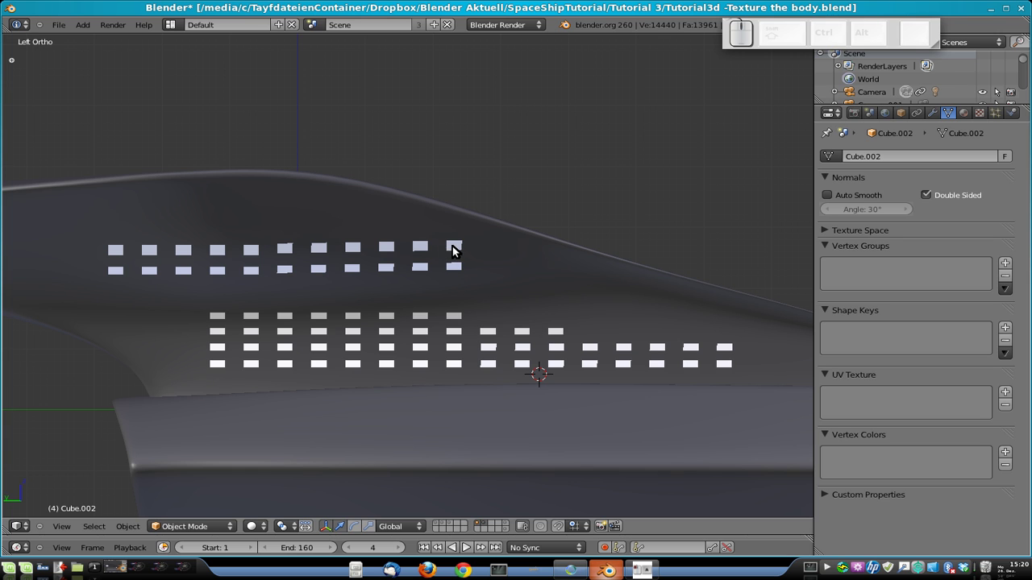
Delete the last two panes of the topmost row and the last pane of the row beneath it, and return to Object Mode.
{"action": "key", "text": "Tab"}
{"action": "scroll", "coordinate": [456, 248], "scroll_direction": "up", "scroll_amount": 2}
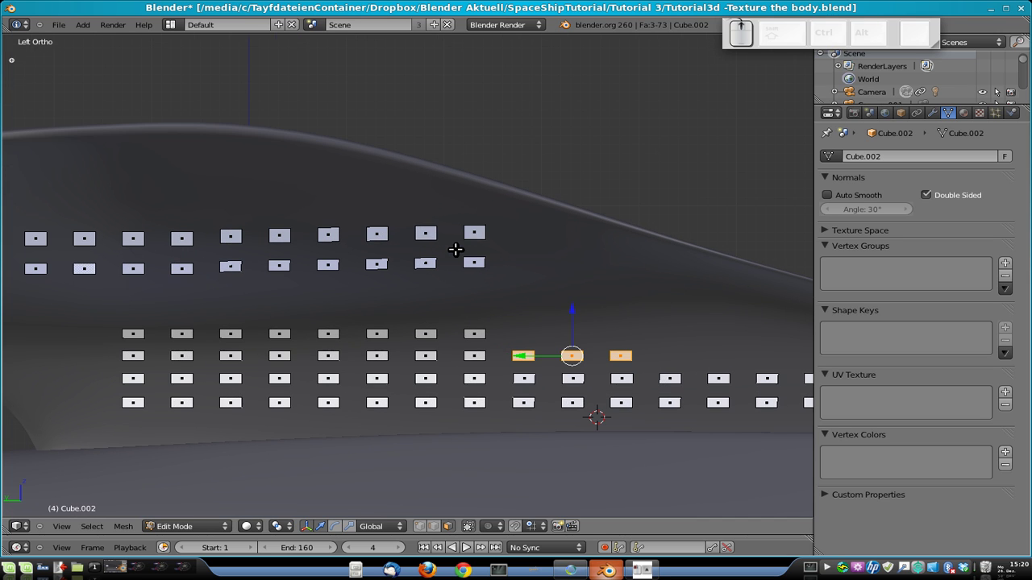
{"action": "key", "text": "x"}
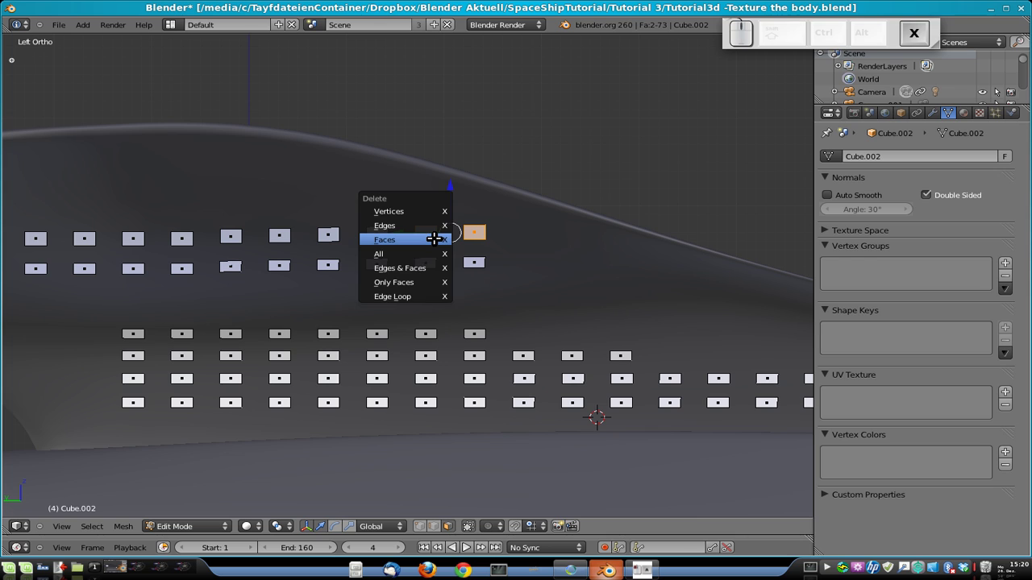
{"action": "left_click", "coordinate": [432, 240]}
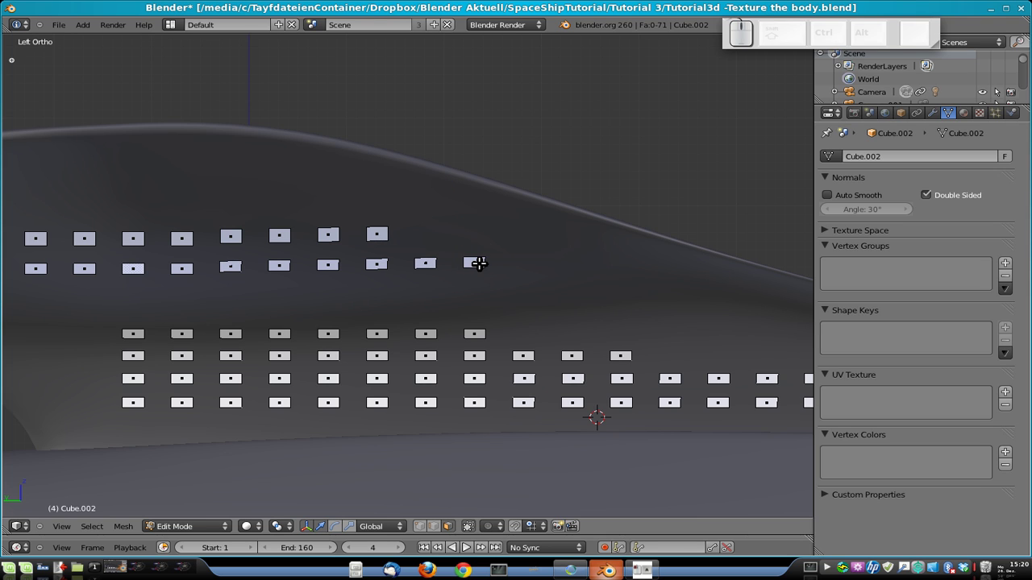
{"action": "key", "text": "x"}
{"action": "left_click", "coordinate": [479, 263]}
{"action": "key", "text": "Tab"}
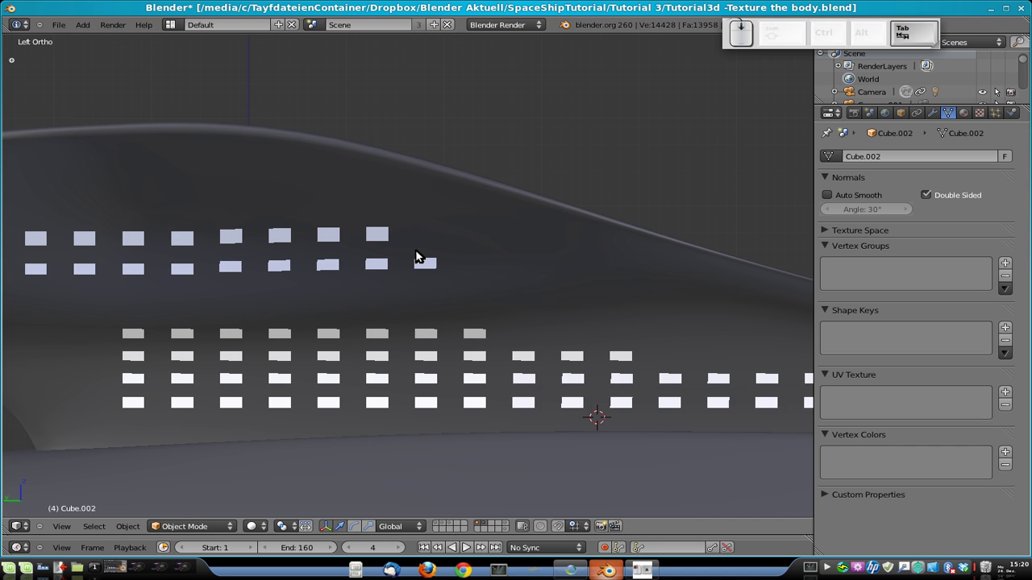
{"action": "scroll", "coordinate": [596, 262], "scroll_direction": "down", "scroll_amount": 2}
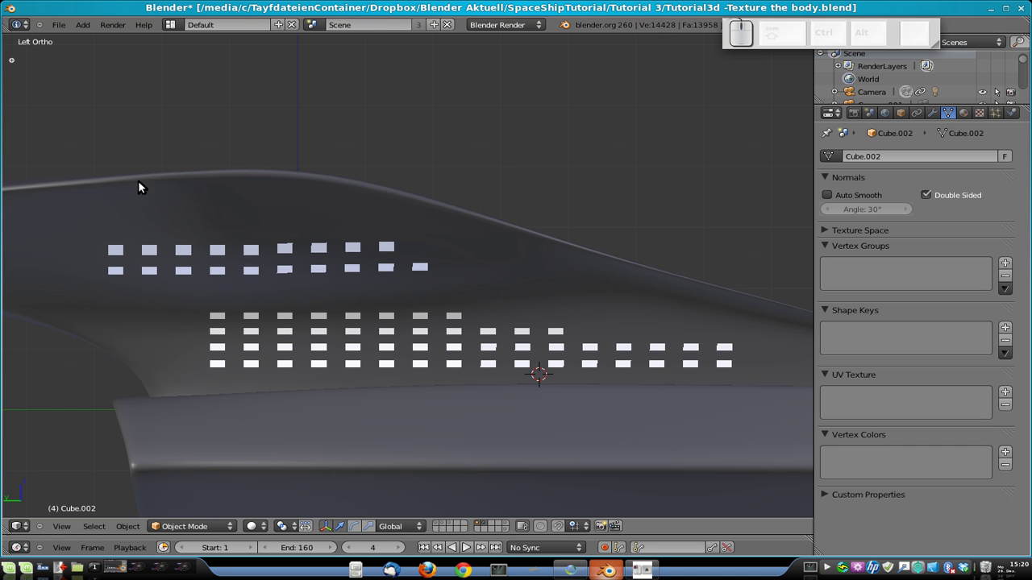
Save the project over the existing file.
{"action": "scroll", "coordinate": [544, 224], "scroll_direction": "down", "scroll_amount": 3}
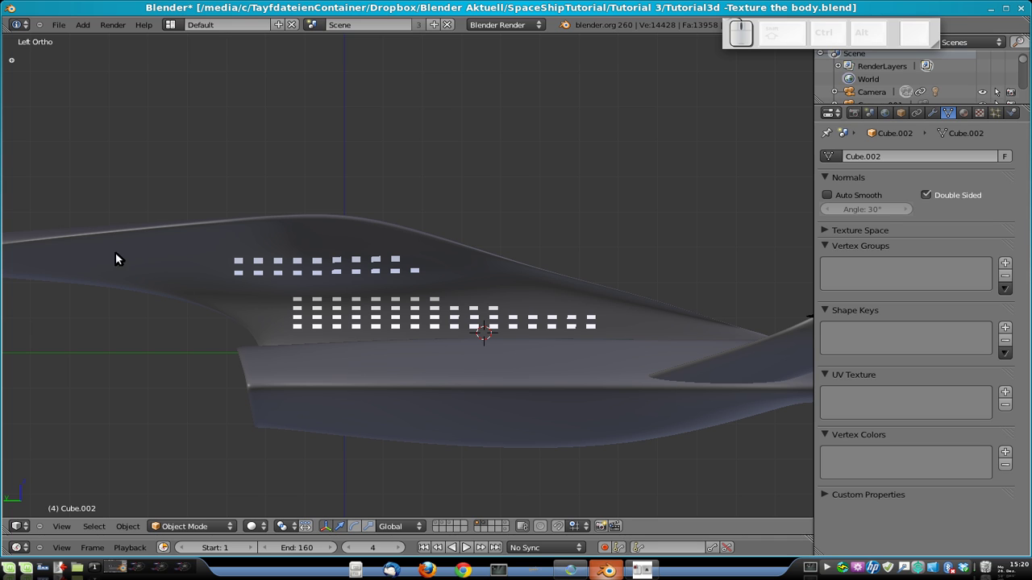
{"action": "scroll", "coordinate": [645, 347], "scroll_direction": "down", "scroll_amount": 3}
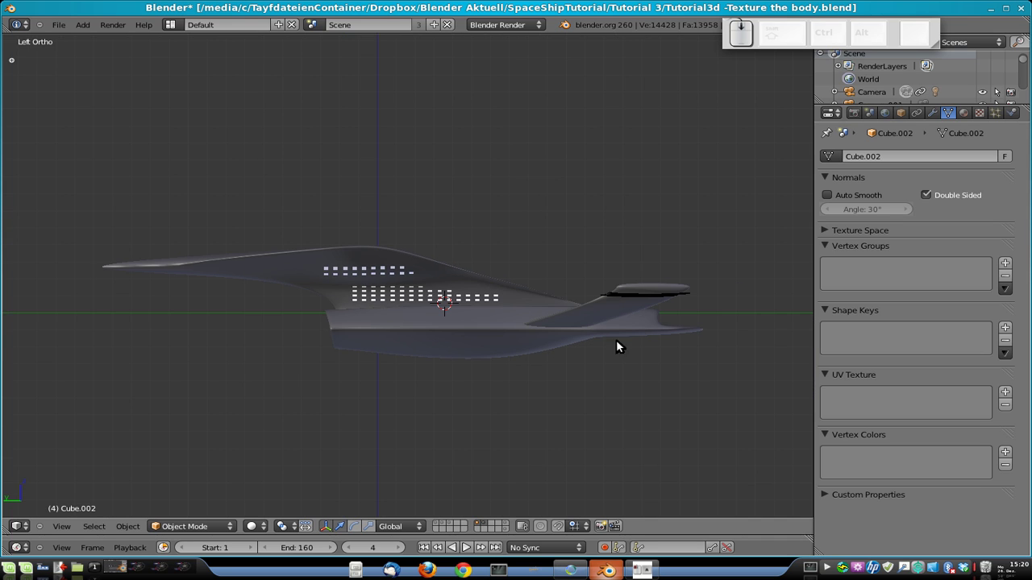
{"action": "key", "text": "ctrl+s"}
{"action": "key", "text": "Return"}
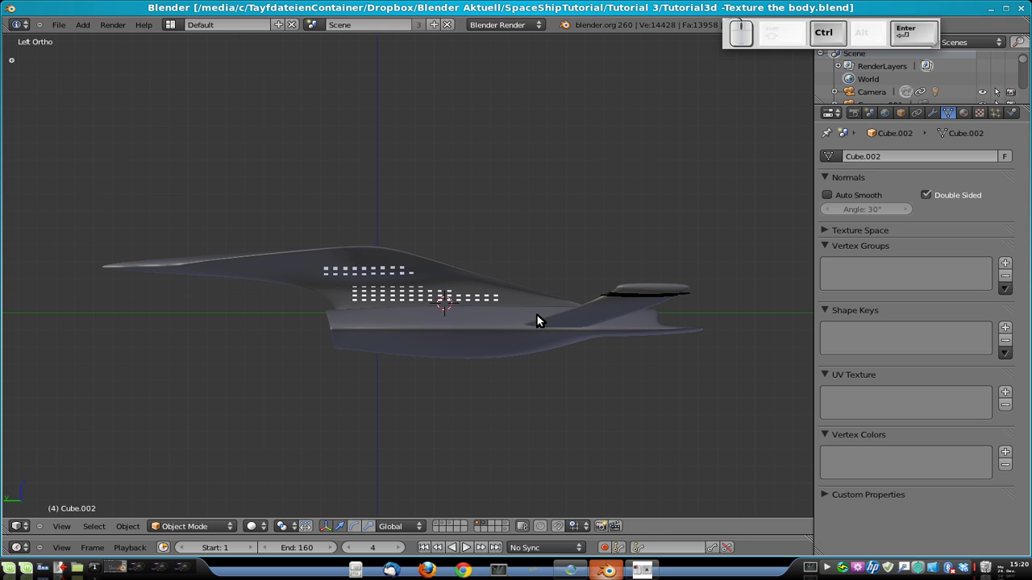
Inspect layers 1 and 2, show layer 1 from the top and select the main camera.
{"action": "scroll", "coordinate": [495, 340], "scroll_direction": "down", "scroll_amount": 3}
{"action": "scroll", "coordinate": [497, 332], "scroll_direction": "down", "scroll_amount": 2}
{"action": "key", "text": "1"}
{"action": "scroll", "coordinate": [422, 292], "scroll_direction": "down", "scroll_amount": 2}
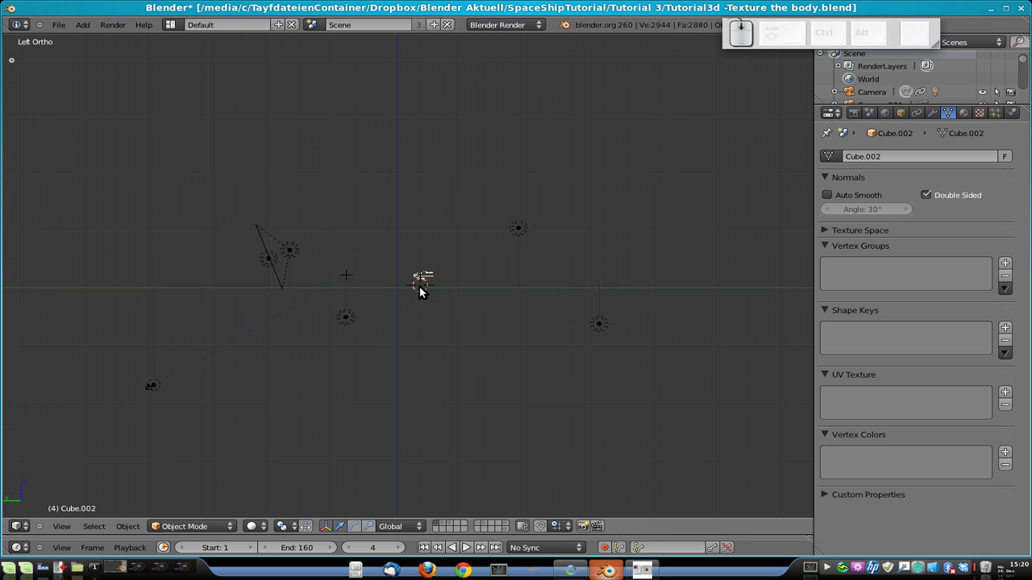
{"action": "scroll", "coordinate": [366, 307], "scroll_direction": "up", "scroll_amount": 3}
{"action": "scroll", "coordinate": [366, 308], "scroll_direction": "down", "scroll_amount": 3}
{"action": "key", "text": "2"}
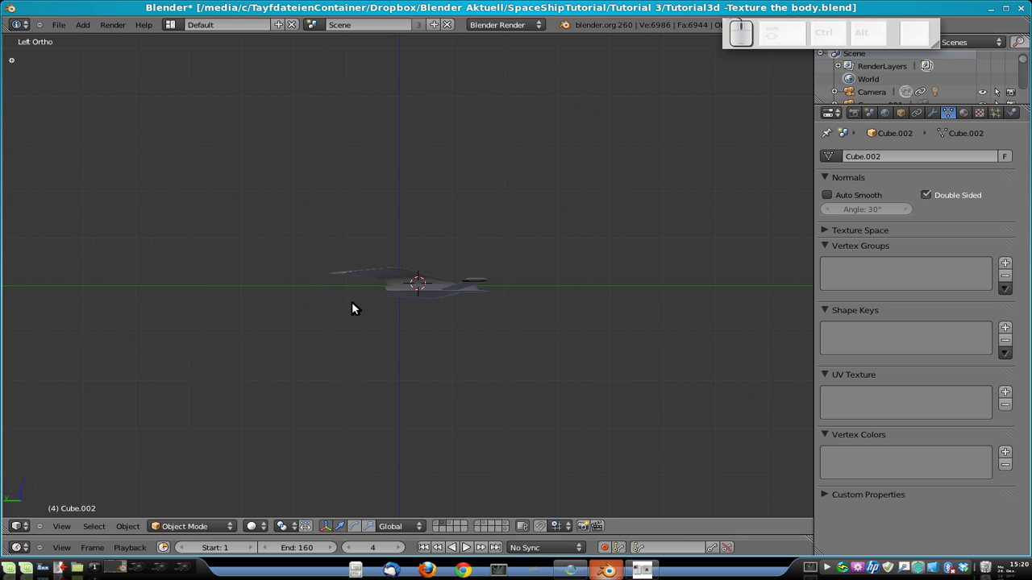
{"action": "key", "text": "1"}
{"action": "key", "text": "KP_7"}
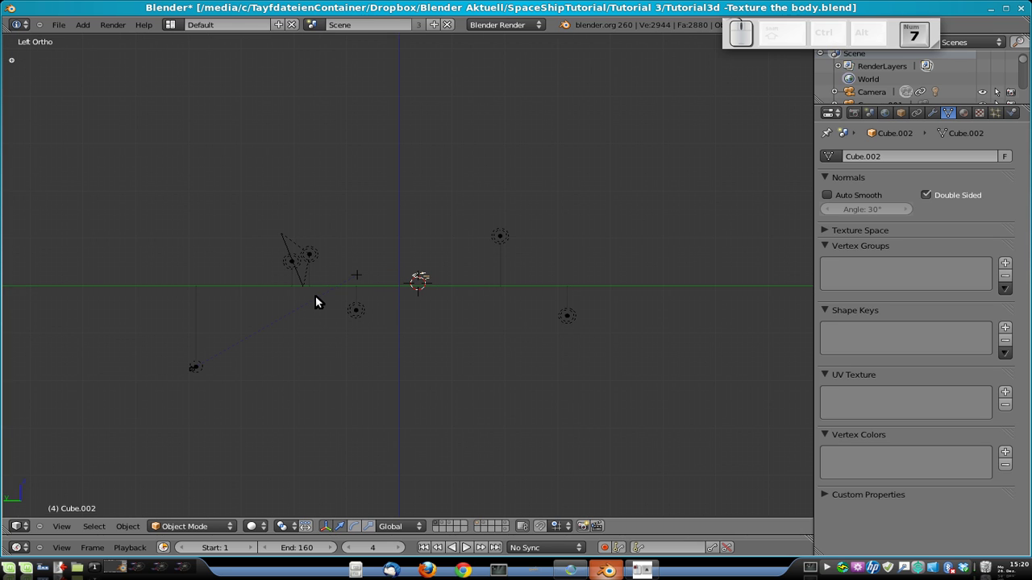
{"action": "key", "text": "1"}
{"action": "key", "text": "2"}
{"action": "key", "text": "1"}
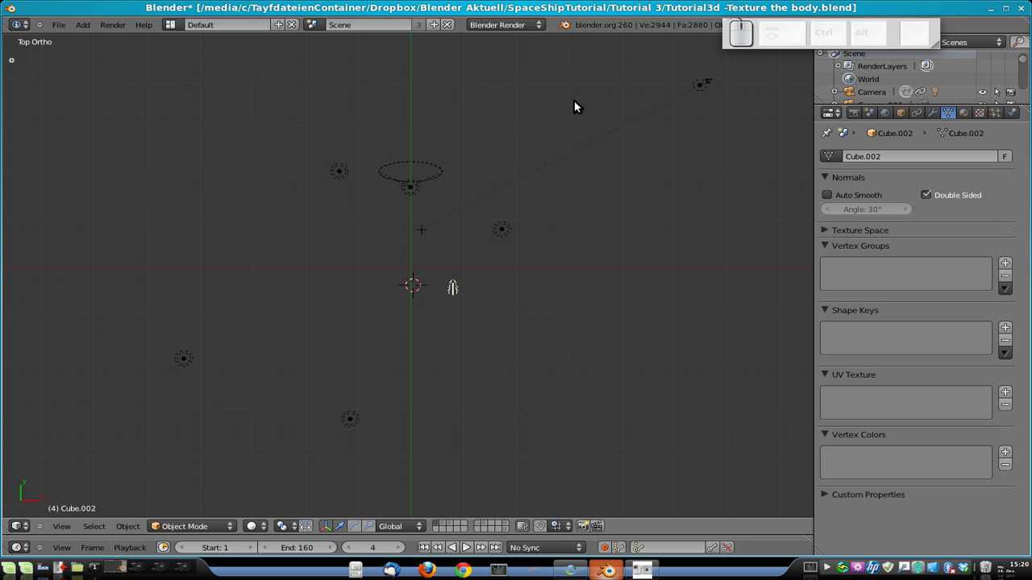
{"action": "right_click", "coordinate": [710, 85]}
{"action": "scroll", "coordinate": [640, 246], "scroll_direction": "down", "scroll_amount": 3}
{"action": "scroll", "coordinate": [581, 263], "scroll_direction": "down", "scroll_amount": 1}
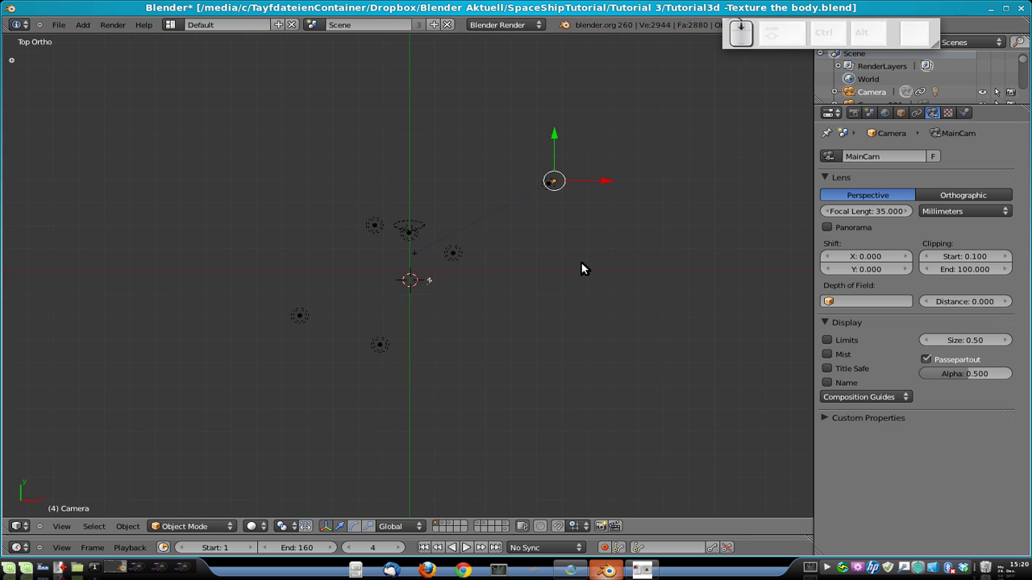
Locate the CamTexture camera on layer 10 and move it to layer 6 with the window panes.
{"action": "scroll", "coordinate": [582, 261], "scroll_direction": "up", "scroll_amount": 4}
{"action": "key", "text": "3"}
{"action": "key", "text": "3"}
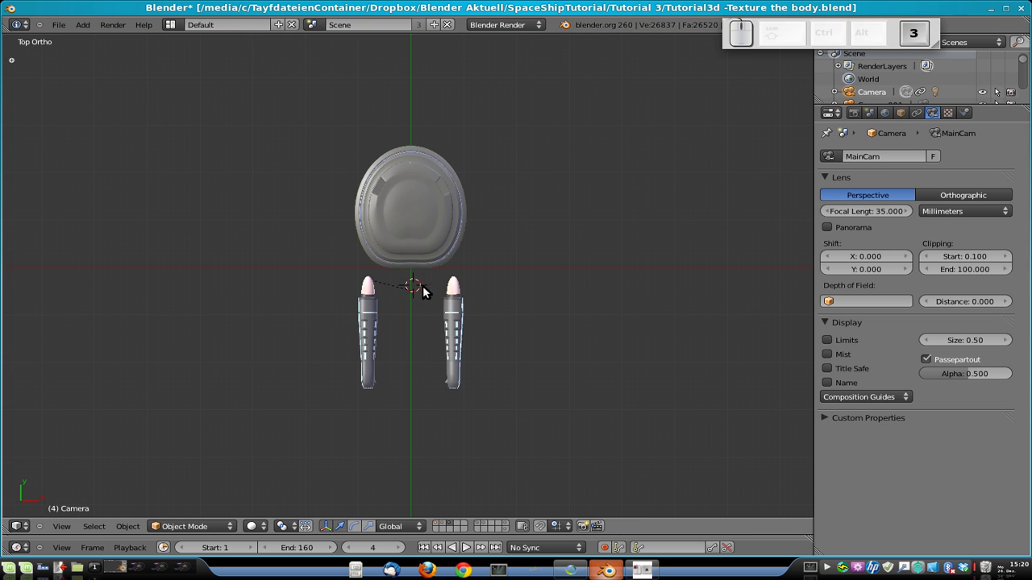
{"action": "key", "text": "4"}
{"action": "key", "text": "5"}
{"action": "key", "text": "6"}
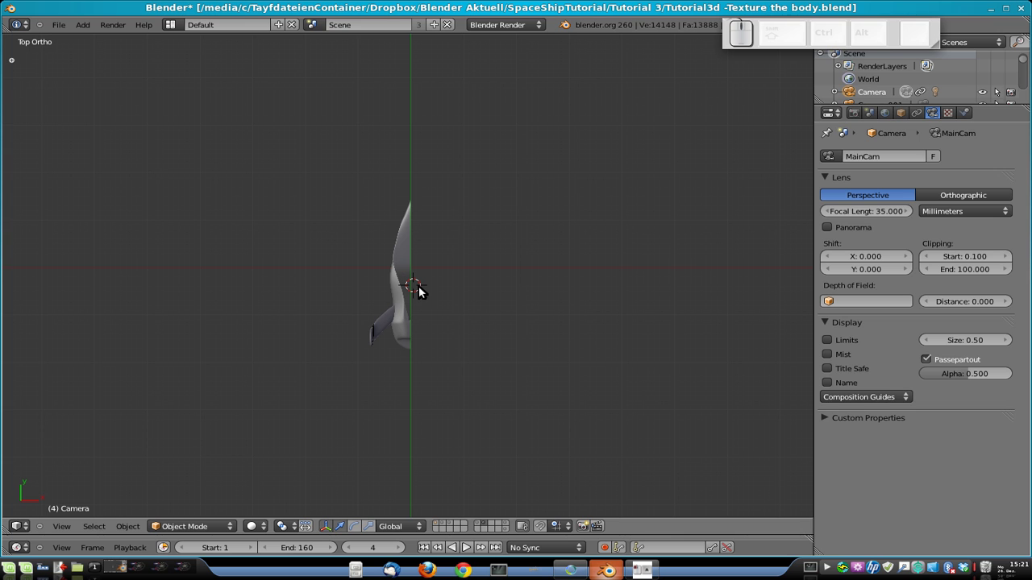
{"action": "left_click", "coordinate": [503, 525]}
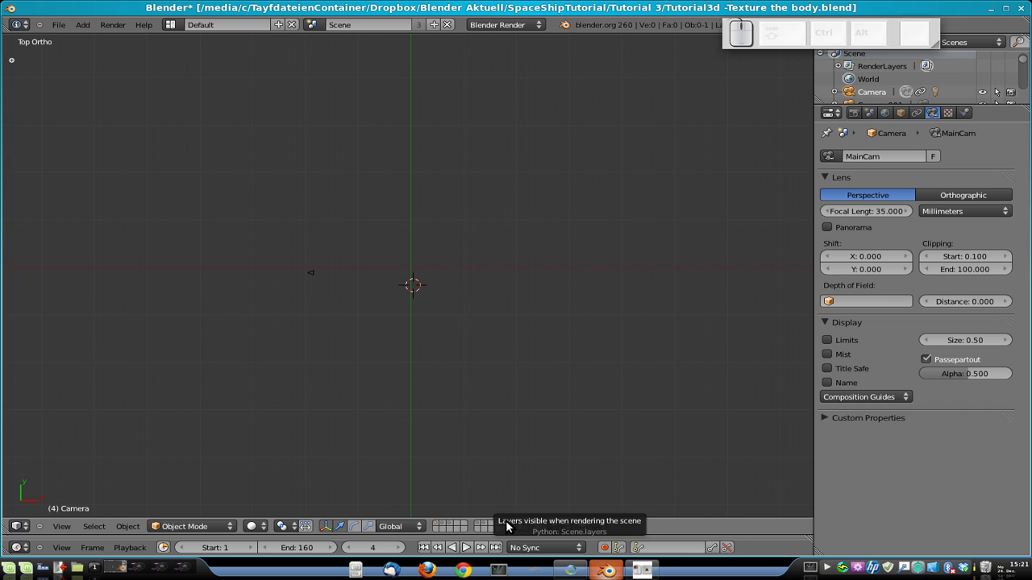
{"action": "right_click", "coordinate": [309, 274]}
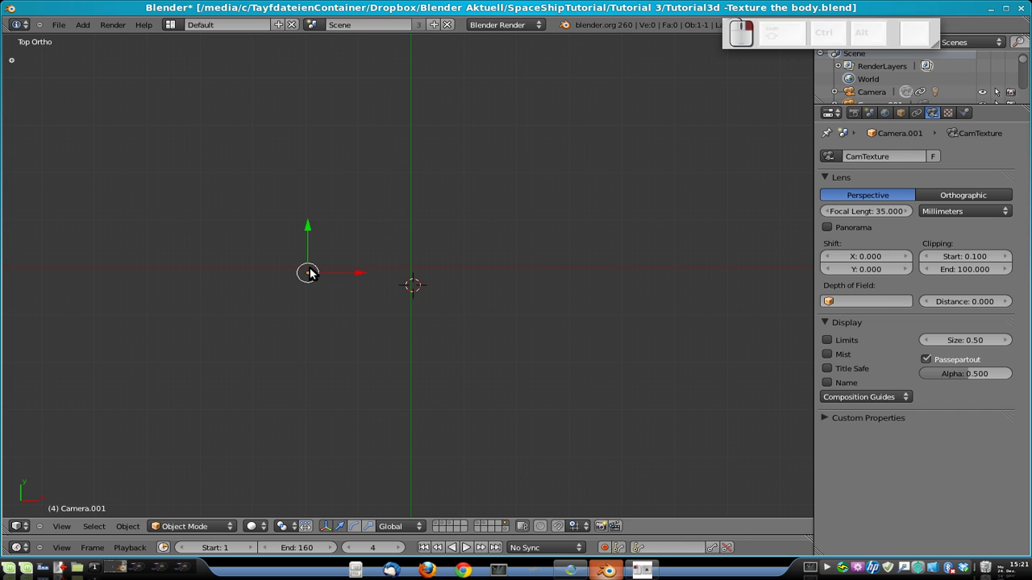
{"action": "key", "text": "m"}
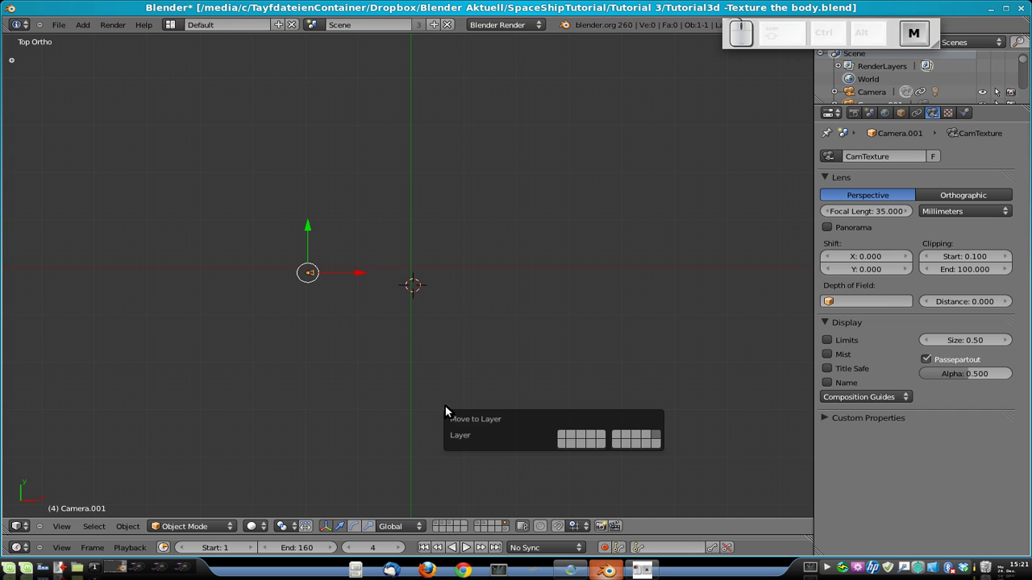
{"action": "left_click", "coordinate": [619, 439]}
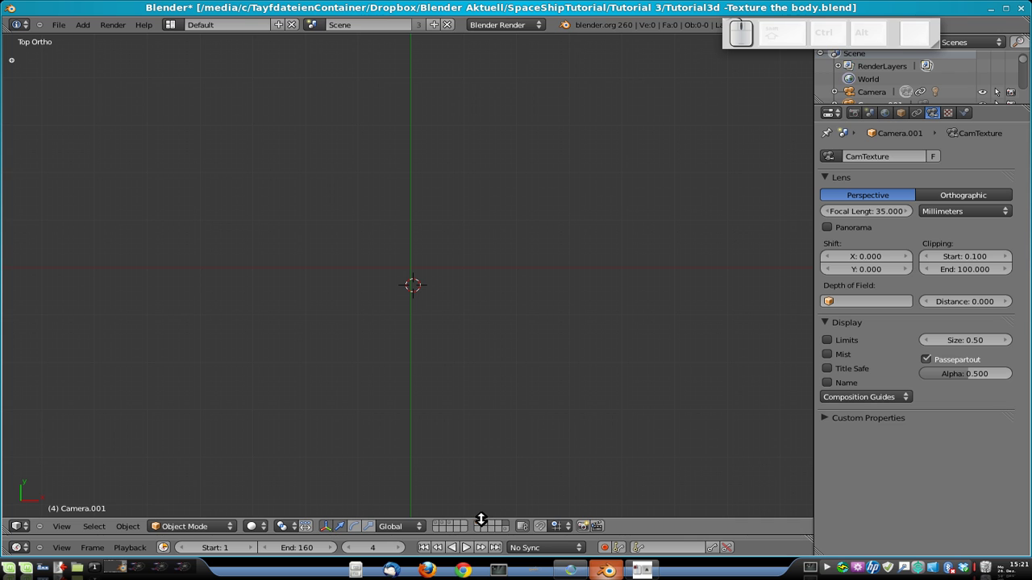
Show layer 6 and make the CamTexture camera the active camera, viewing the panes through it.
{"action": "left_click", "coordinate": [476, 522]}
{"action": "scroll", "coordinate": [363, 322], "scroll_direction": "up", "scroll_amount": 4}
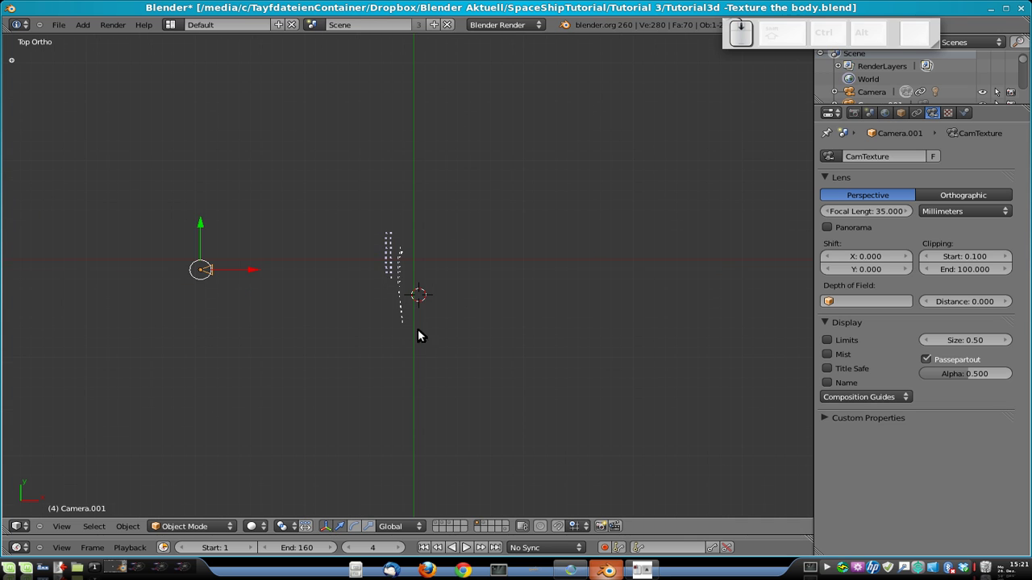
{"action": "key", "text": "KP_0"}
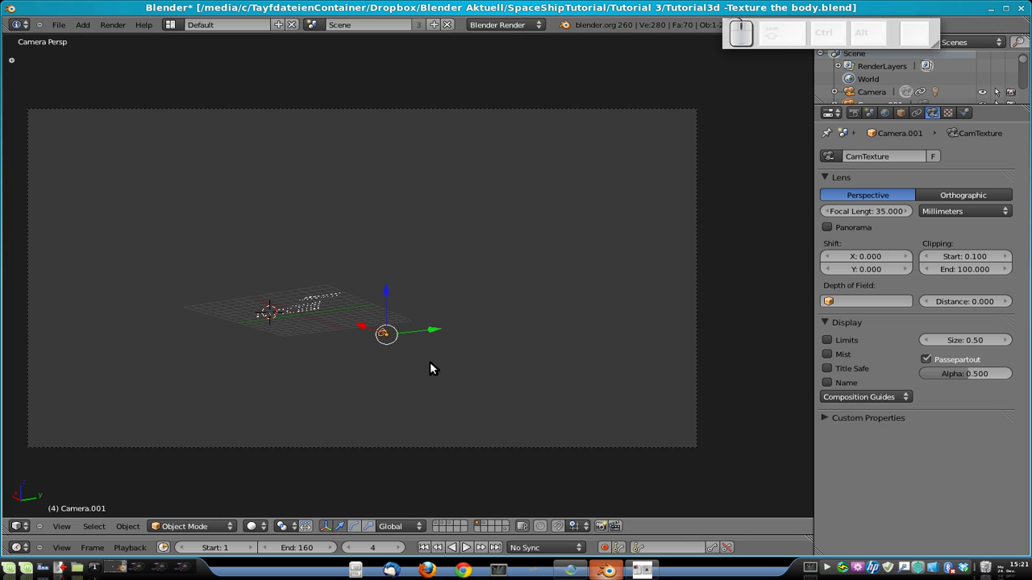
{"action": "key", "text": "KP_7"}
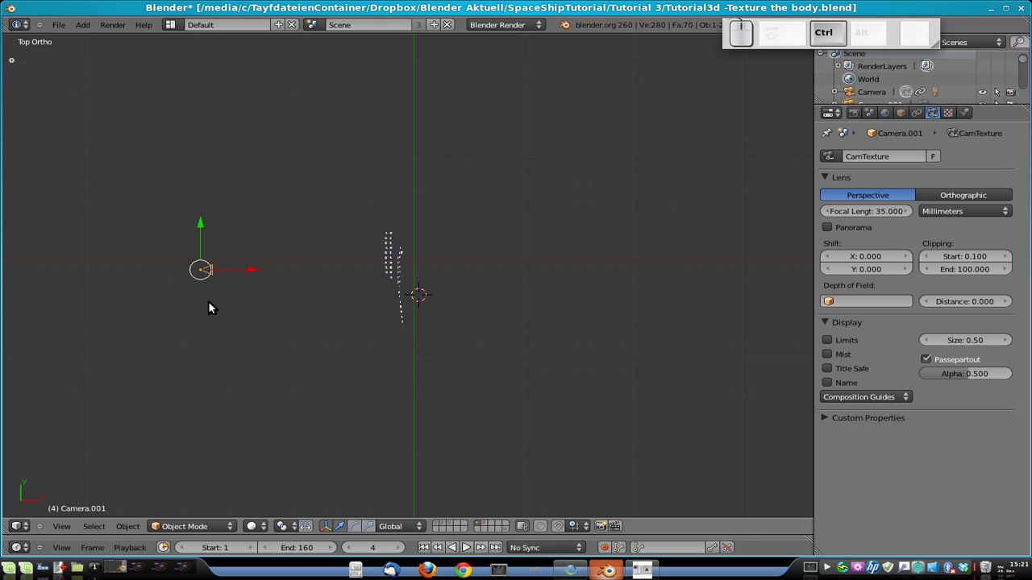
{"action": "key", "text": "KP_0"}
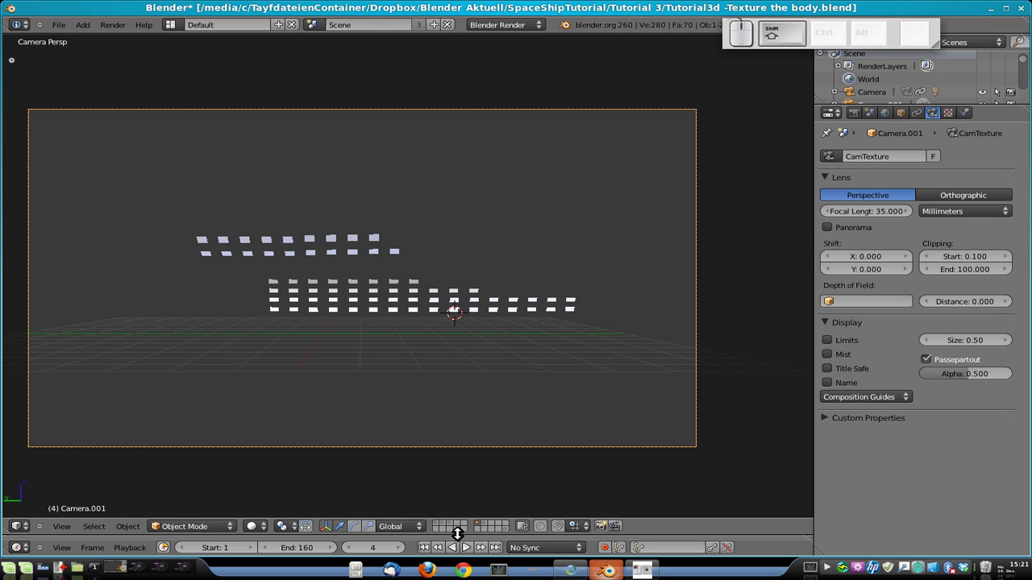
Add the body's layer 7 to the visible layers and split the 3D view into two side-by-side top views.
{"action": "left_click", "coordinate": [484, 524], "text": "shift"}
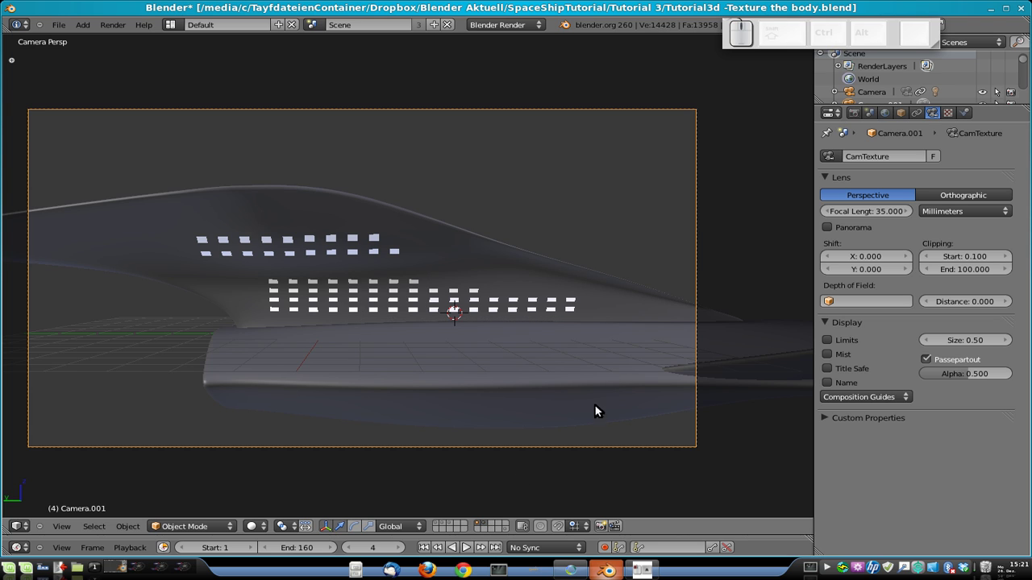
{"action": "scroll", "coordinate": [377, 294], "scroll_direction": "down", "scroll_amount": 5}
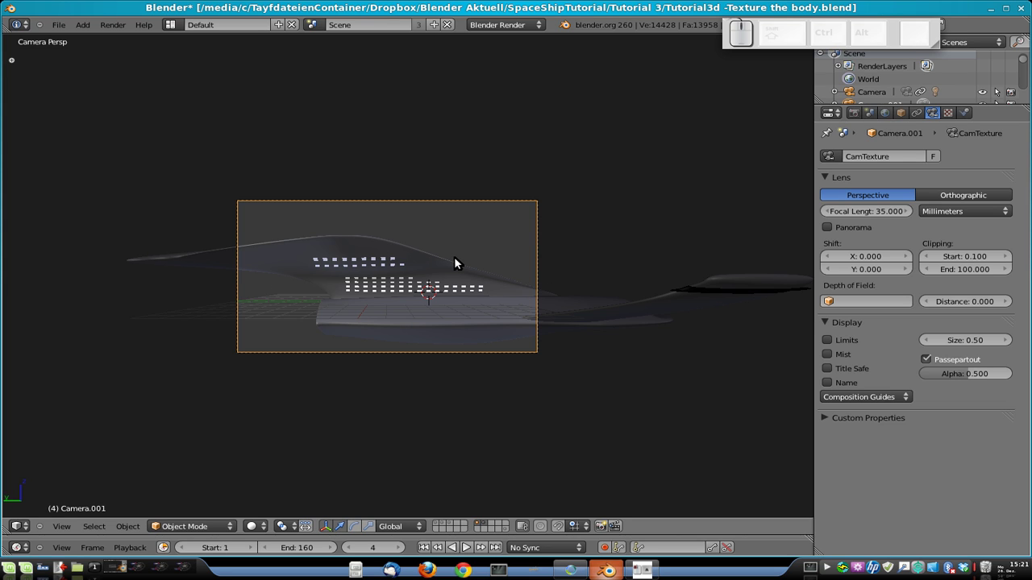
{"action": "key", "text": "KP_7"}
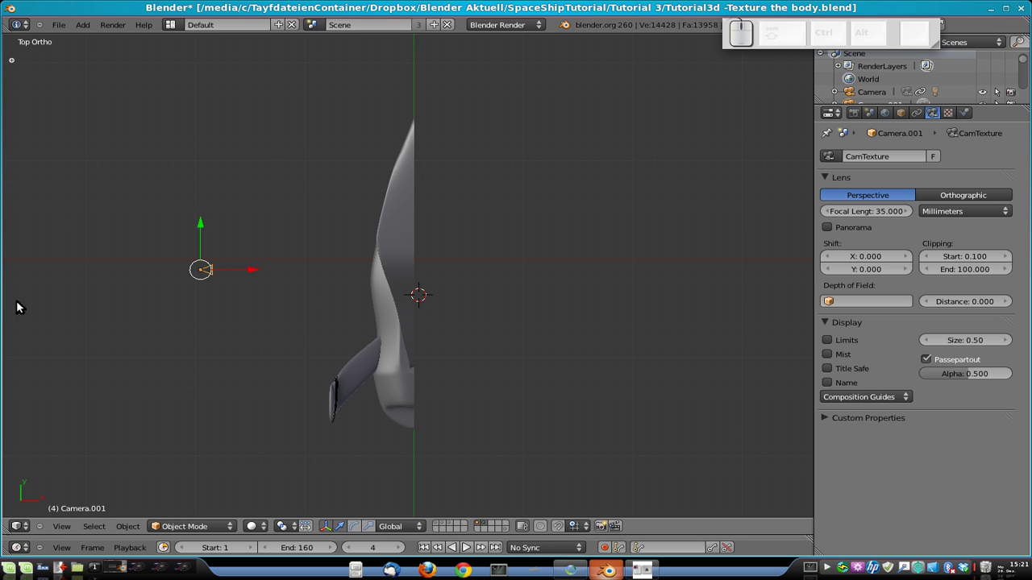
{"action": "left_click_drag", "start_coordinate": [6, 530], "coordinate": [467, 518]}
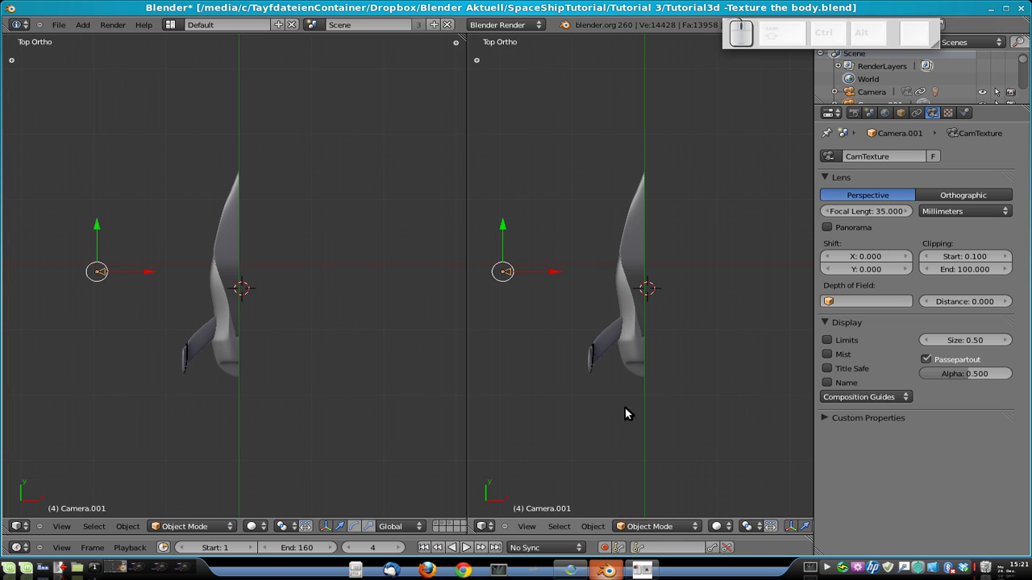
View one 3D view through the CamTexture camera and move the camera away from the ship along the global X axis.
{"action": "key", "text": "KP_0"}
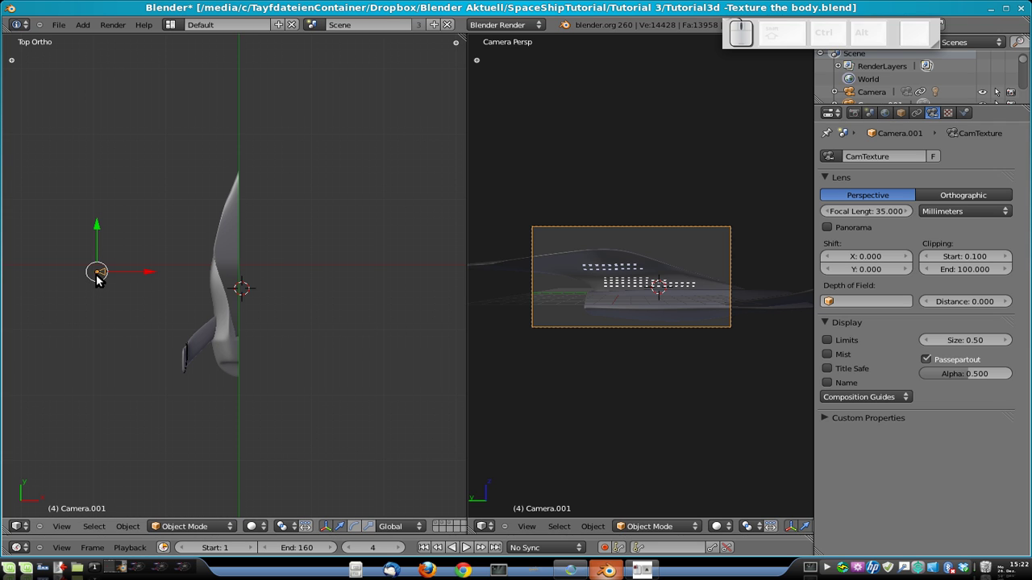
{"action": "key", "text": "g"}
{"action": "key", "text": "x"}
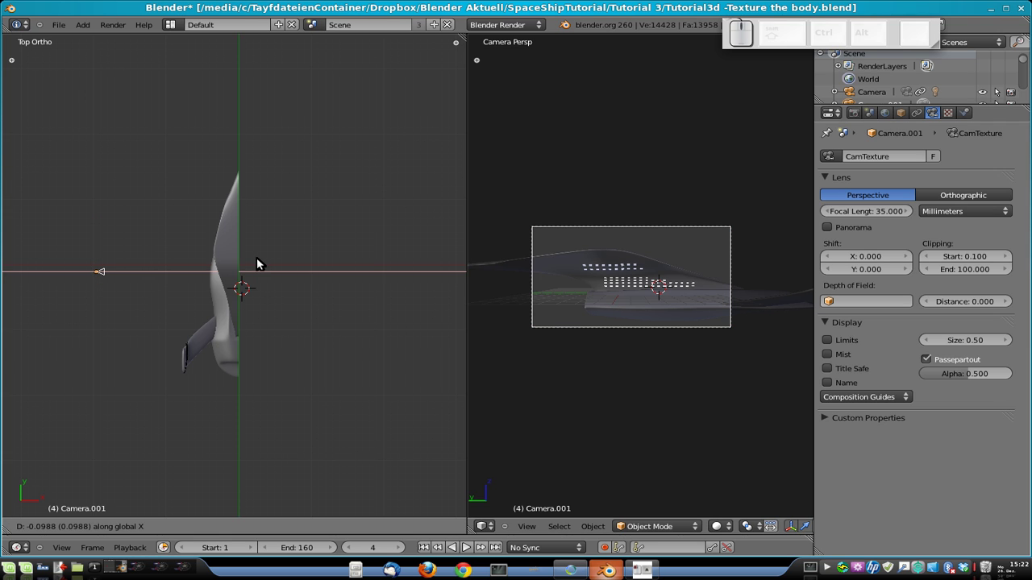
{"action": "left_click", "coordinate": [200, 265]}
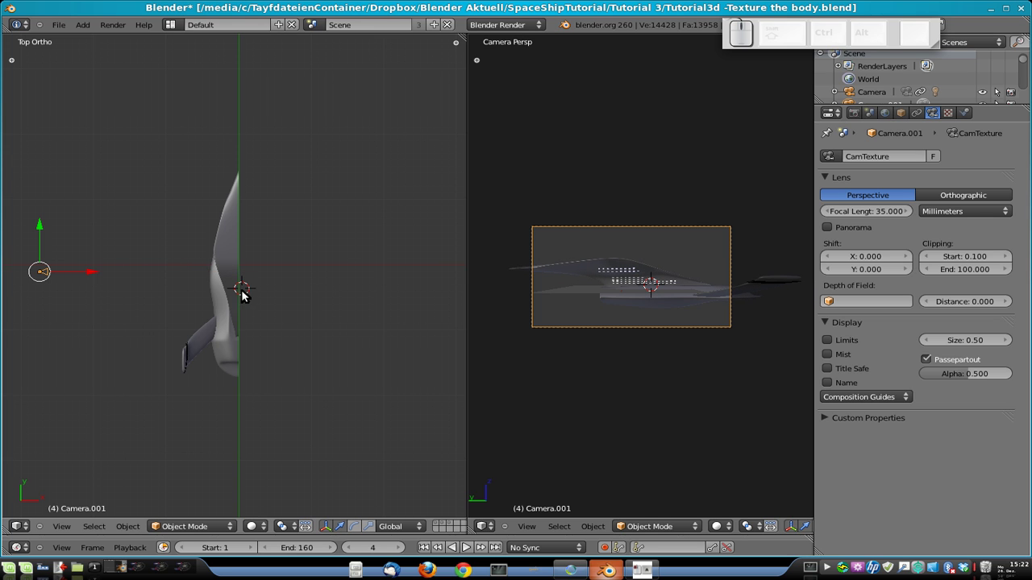
{"action": "middle_click_drag", "start_coordinate": [131, 287], "coordinate": [189, 208]}
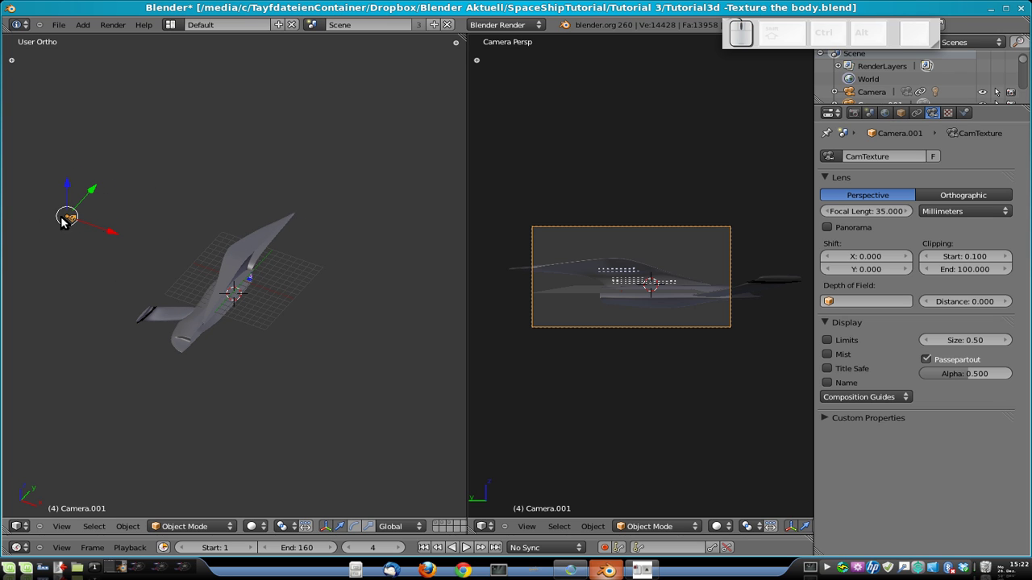
{"action": "key", "text": "g"}
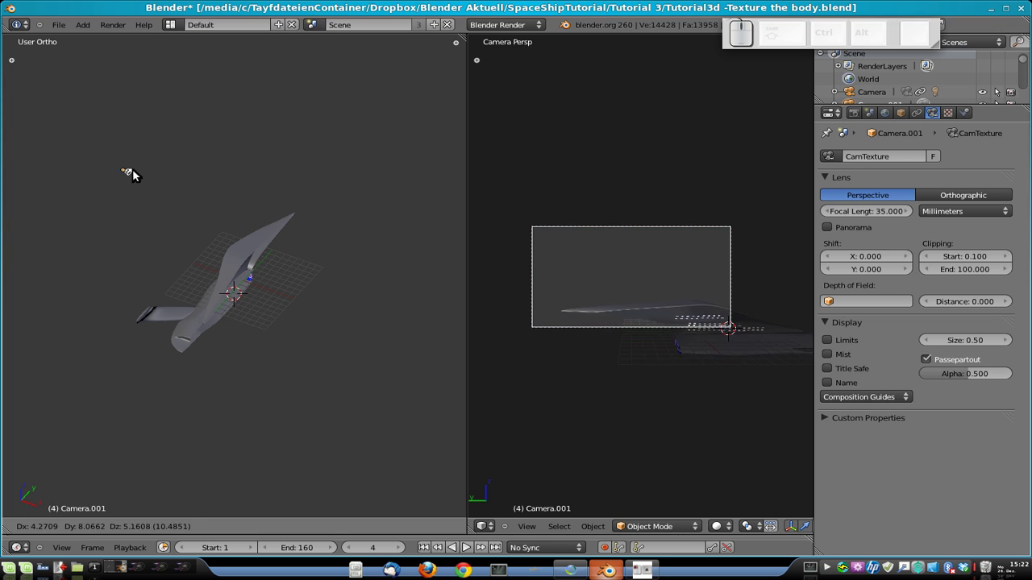
{"action": "left_click", "coordinate": [75, 217]}
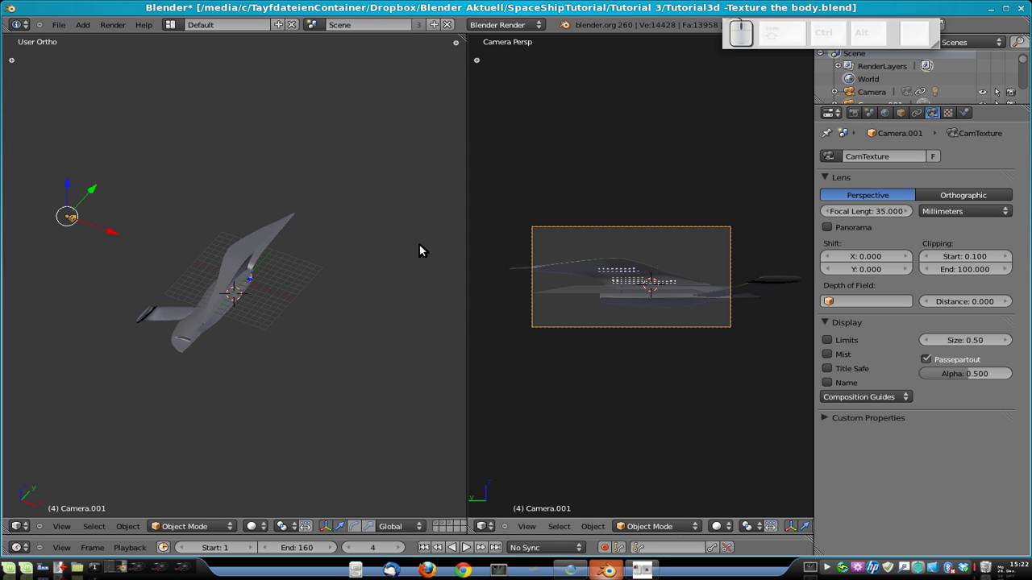
Shift the CamTexture camera along global Y, and back about 2.4 units along X to fit the body's nose in frame.
{"action": "key", "text": "g"}
{"action": "key", "text": "x"}
{"action": "key", "text": "y"}
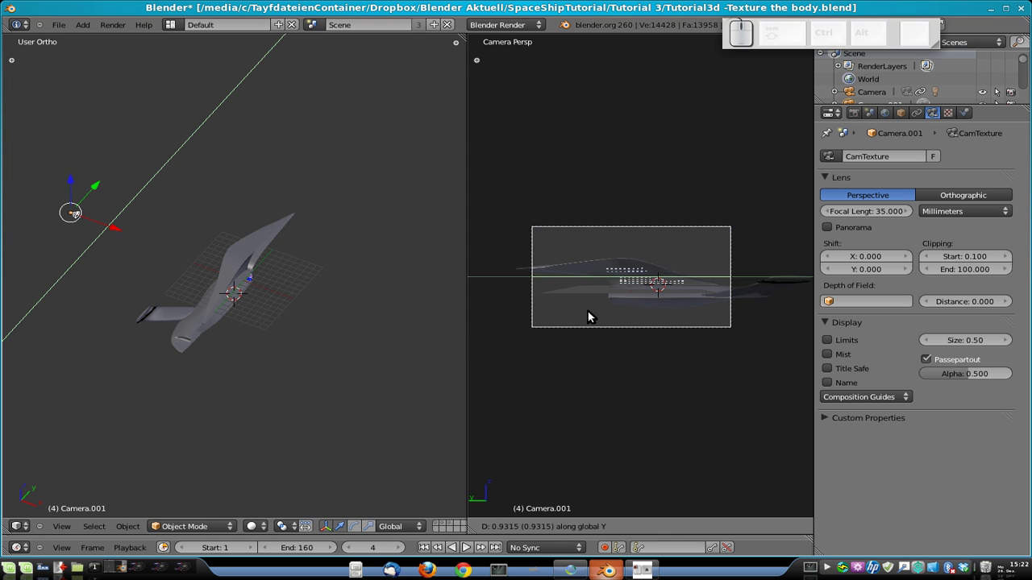
{"action": "left_click", "coordinate": [542, 311]}
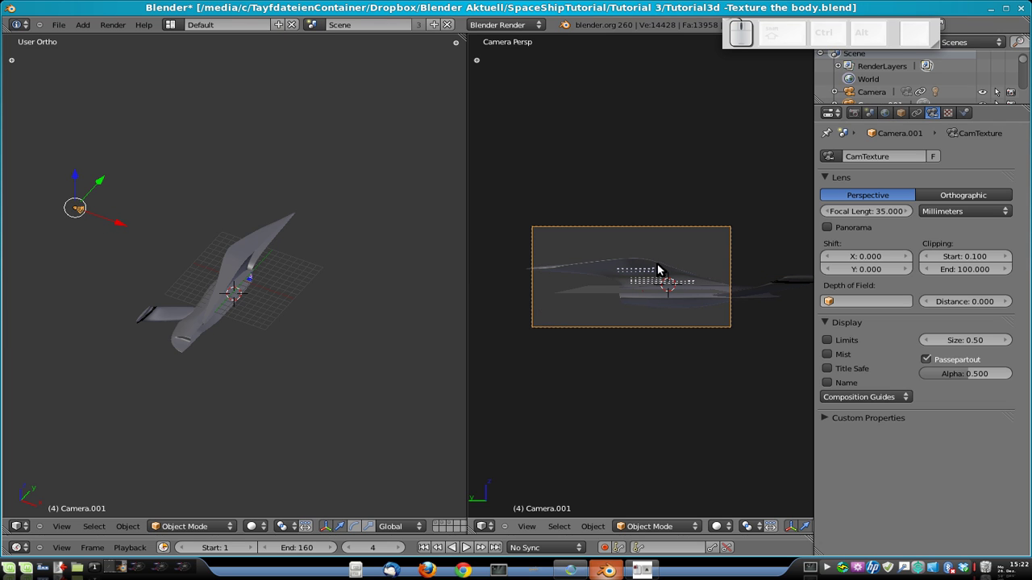
{"action": "key", "text": "g"}
{"action": "key", "text": "x"}
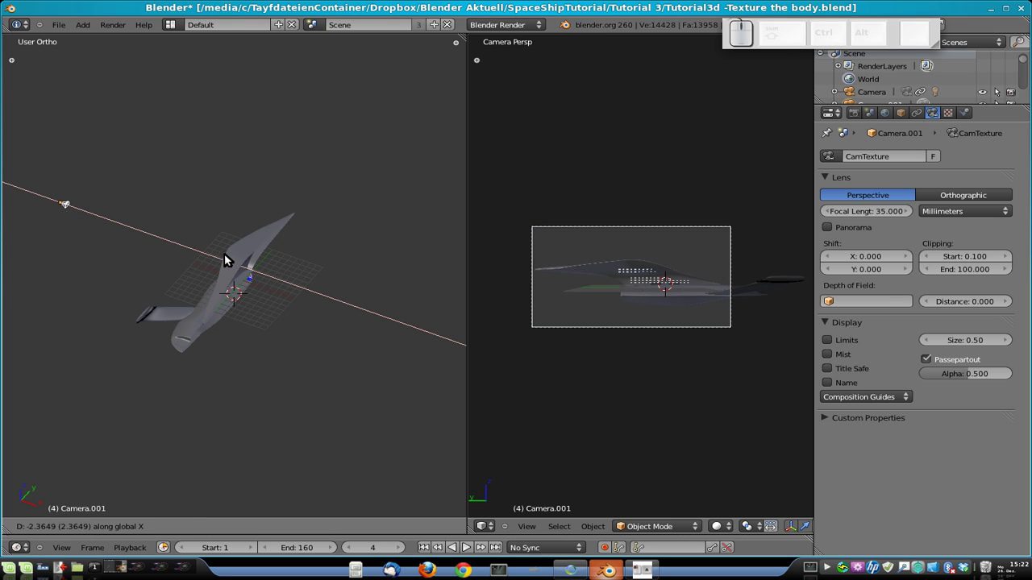
{"action": "left_click", "coordinate": [226, 258]}
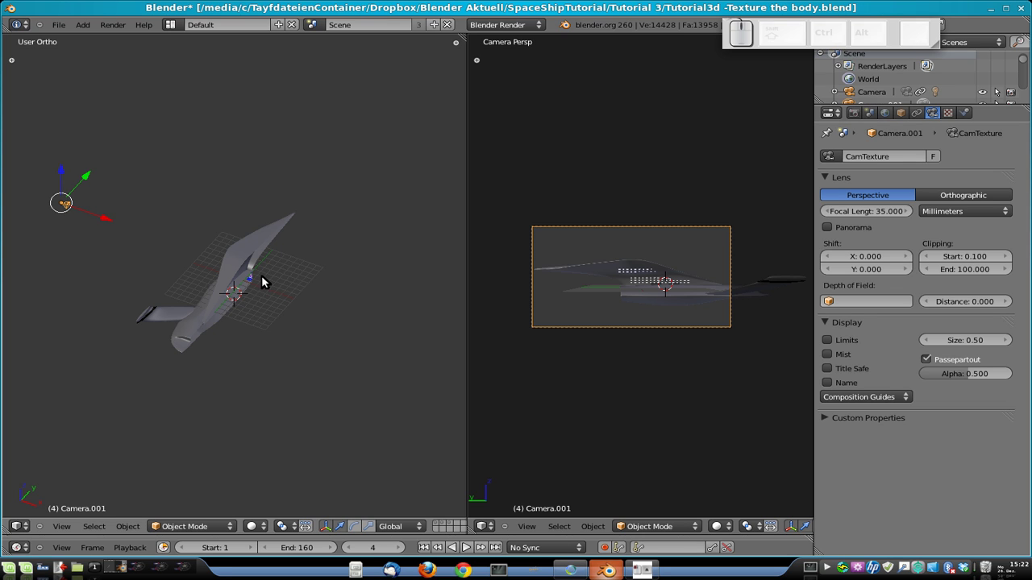
Show the ship from the left side in the second 3D view and save the Blender file.
{"action": "key", "text": "ctrl+KP_3"}
{"action": "scroll", "coordinate": [265, 281], "scroll_direction": "up", "scroll_amount": 5}
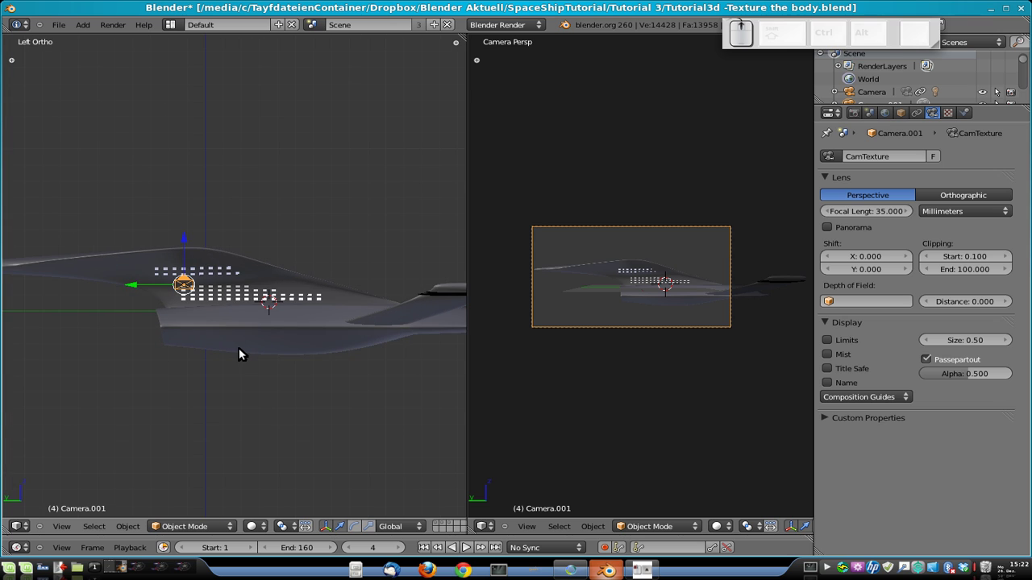
{"action": "key", "text": "ctrl+s"}
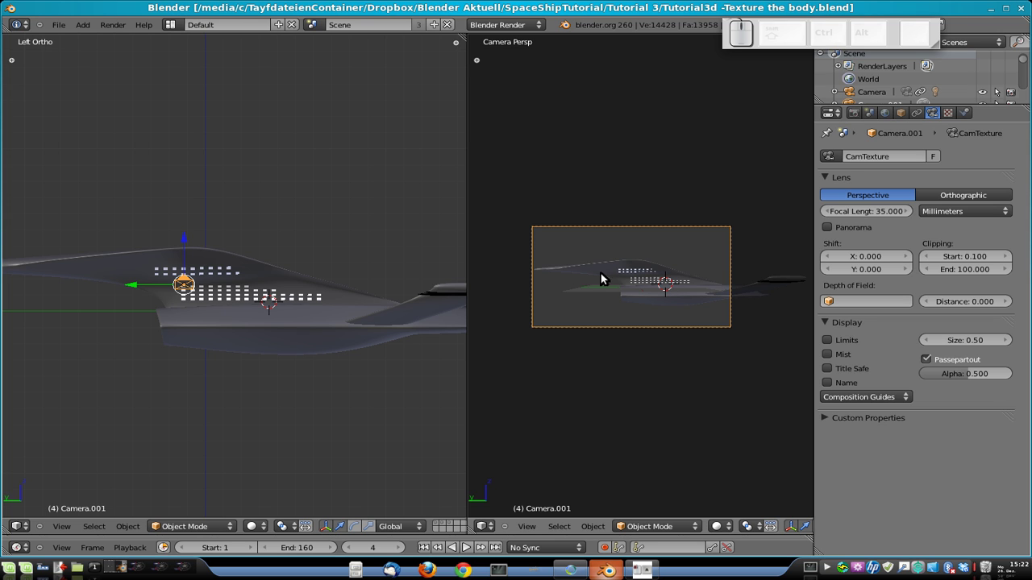
Select the ship's body and rename its mesh data TextureBody.
{"action": "right_click", "coordinate": [666, 303]}
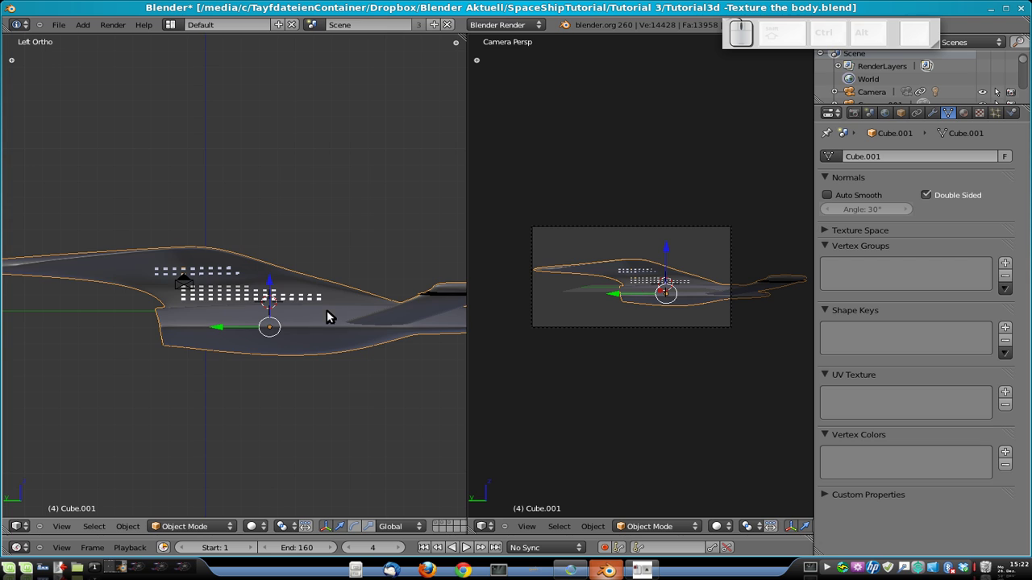
{"action": "key", "text": "Tab"}
{"action": "key", "text": "Tab"}
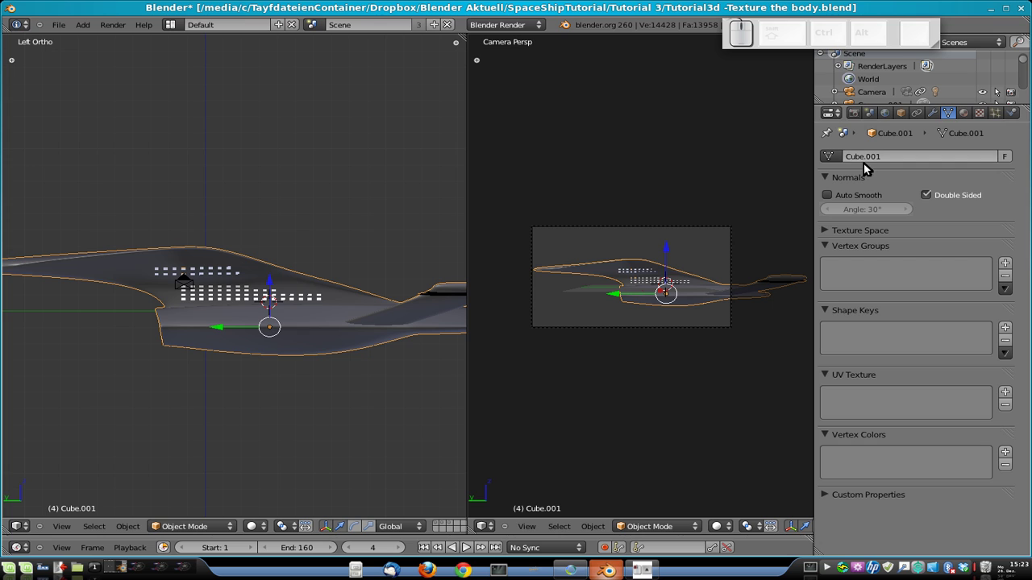
{"action": "left_click", "coordinate": [916, 156]}
{"action": "type", "text": "Tex"}
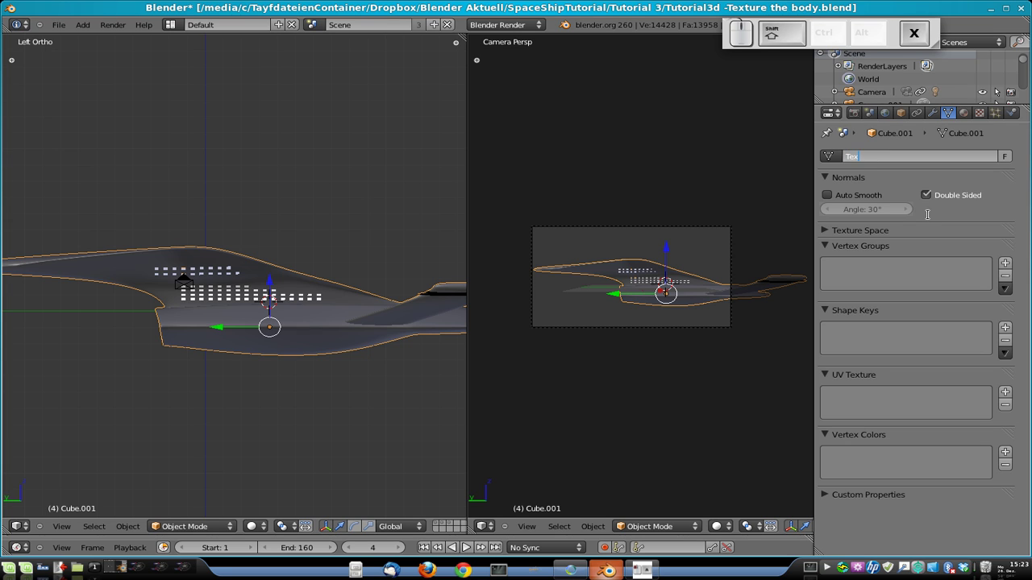
{"action": "type", "text": "tureBody"}
{"action": "key", "text": "Return"}
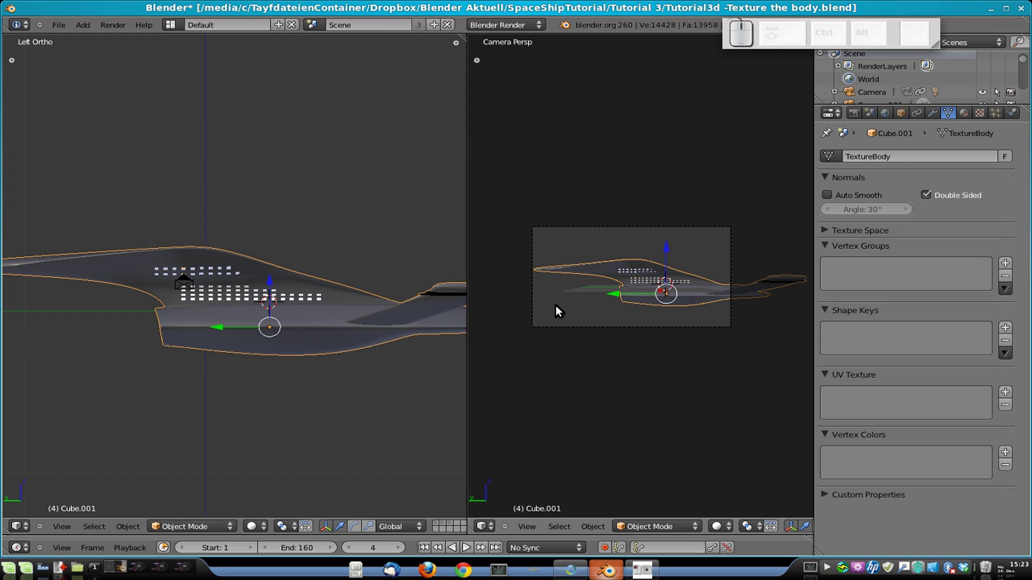
Enable the world's Environment Lighting and render the body with its window panes through the CamTexture camera.
{"action": "left_click", "coordinate": [883, 113]}
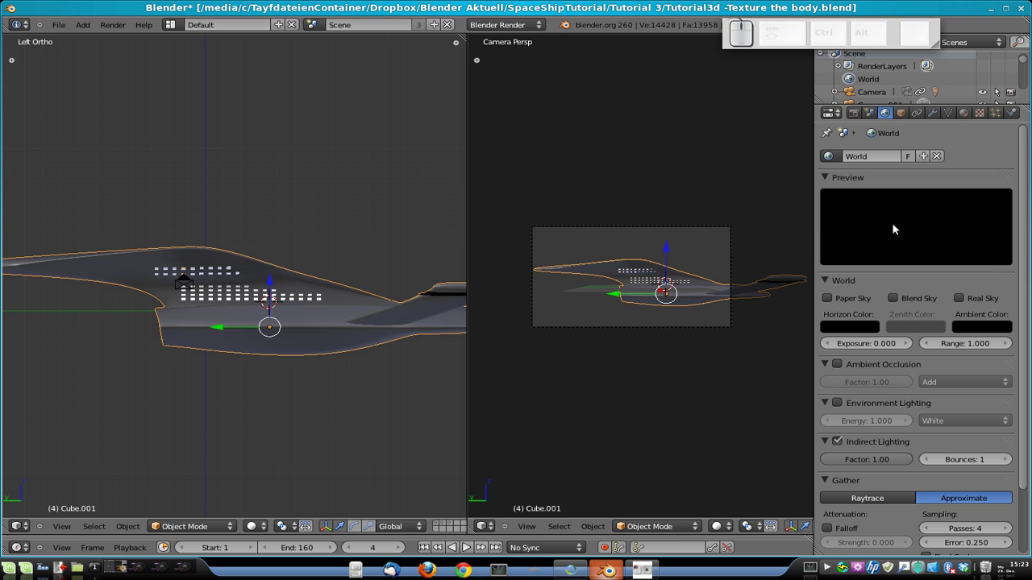
{"action": "left_click", "coordinate": [839, 403]}
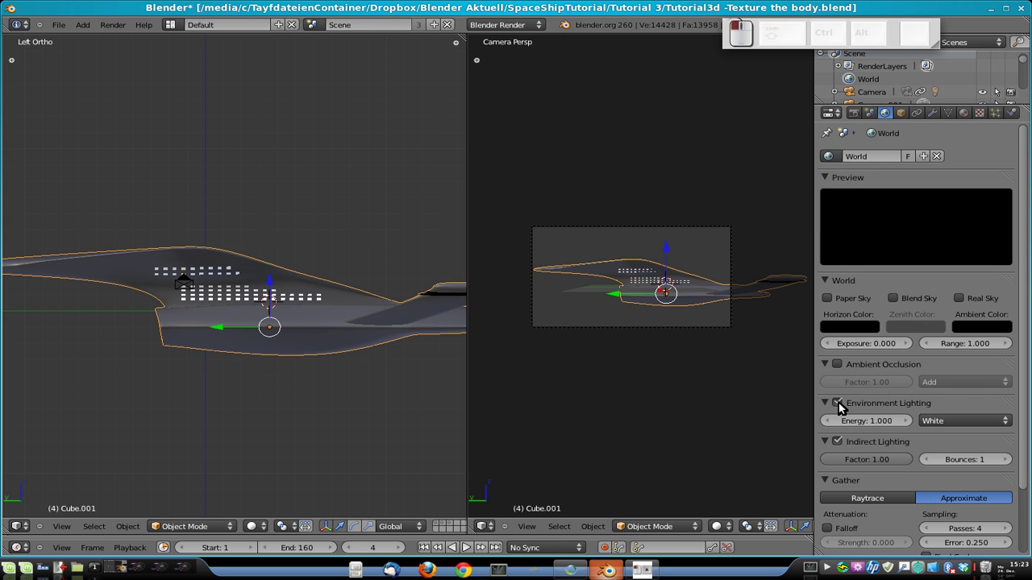
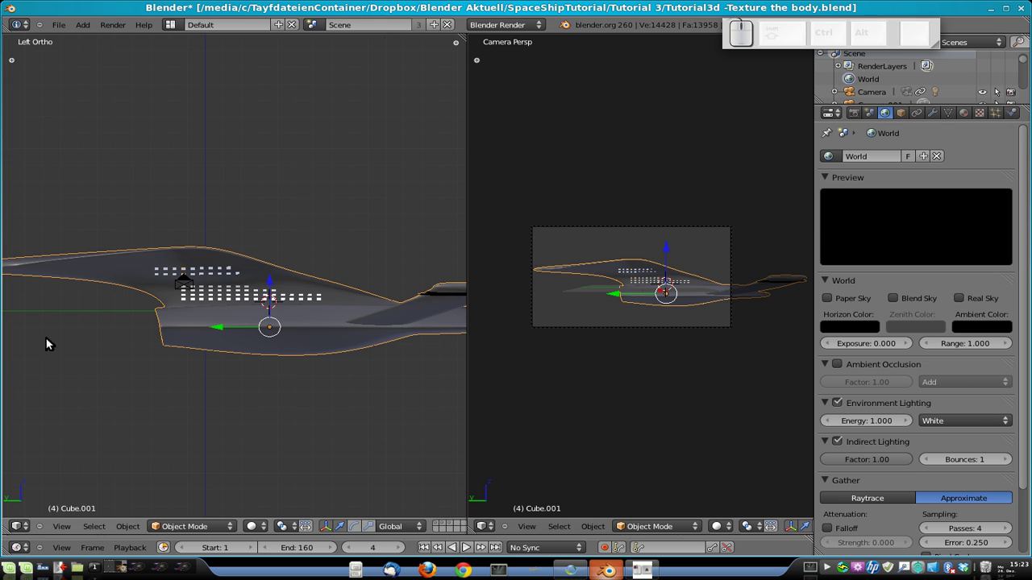
{"action": "scroll", "coordinate": [355, 347], "scroll_direction": "down", "scroll_amount": 4}
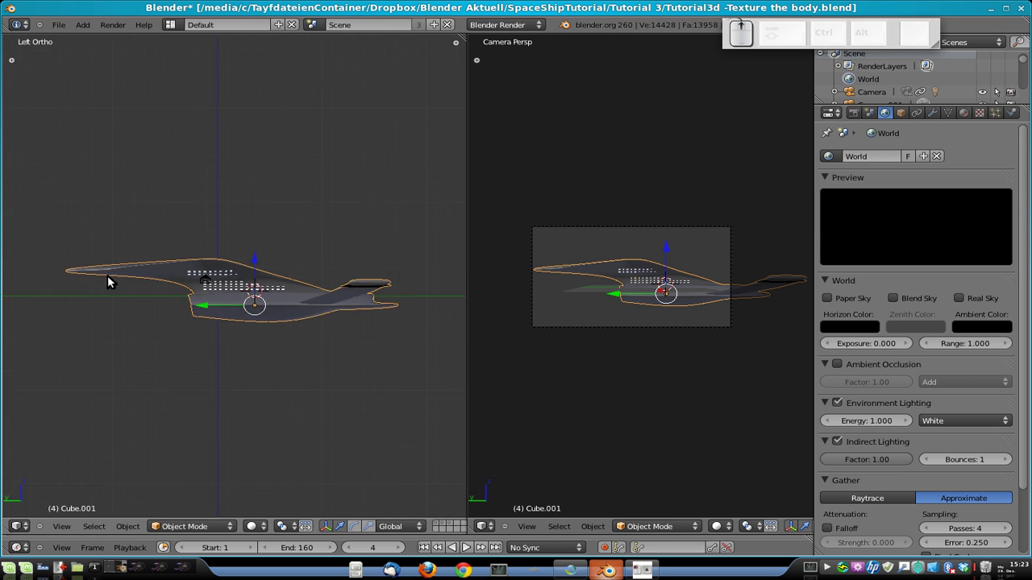
{"action": "scroll", "coordinate": [133, 282], "scroll_direction": "up", "scroll_amount": 6}
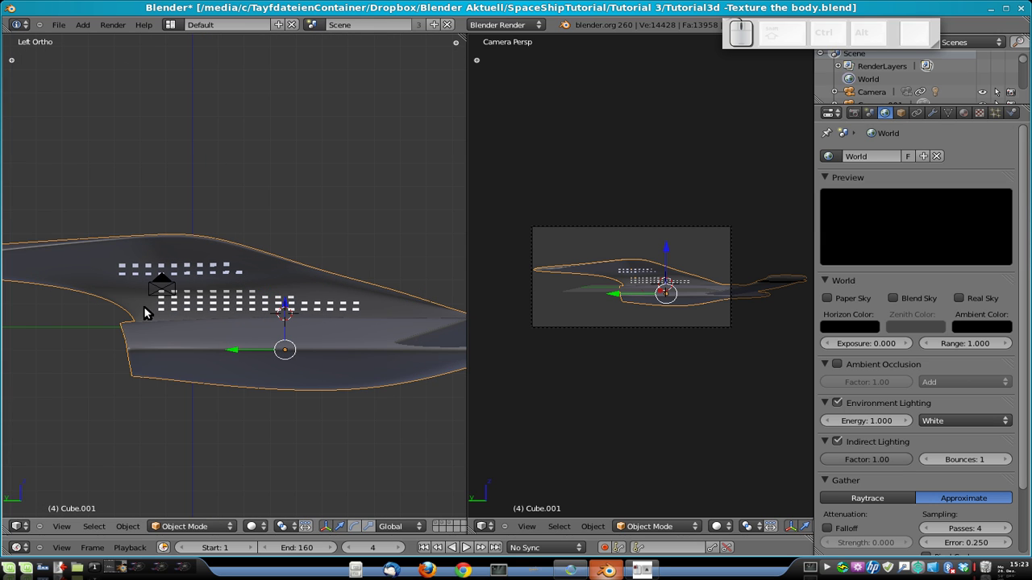
{"action": "scroll", "coordinate": [315, 322], "scroll_direction": "down", "scroll_amount": 4}
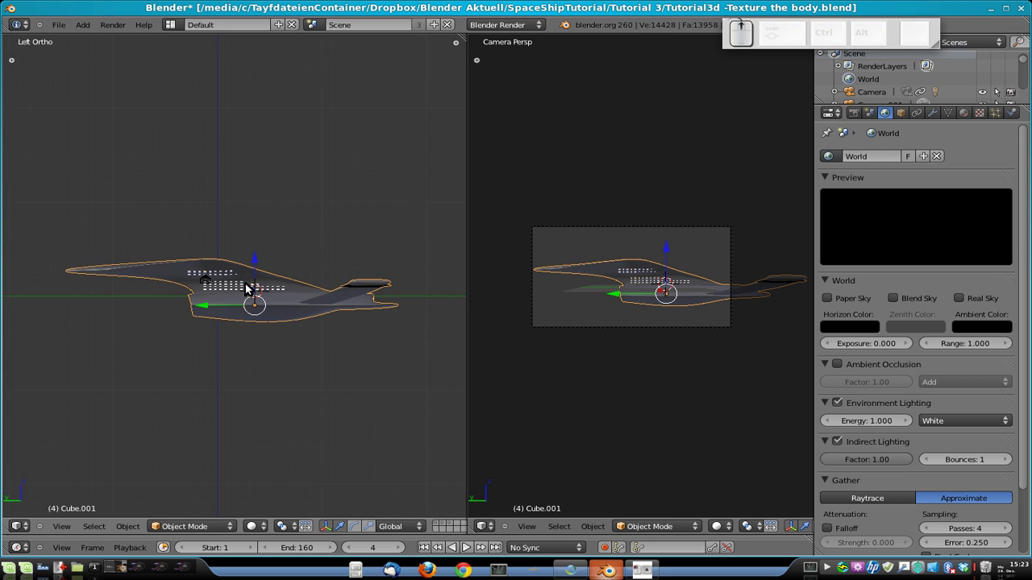
{"action": "scroll", "coordinate": [246, 287], "scroll_direction": "up", "scroll_amount": 3}
{"action": "key", "text": "F12"}
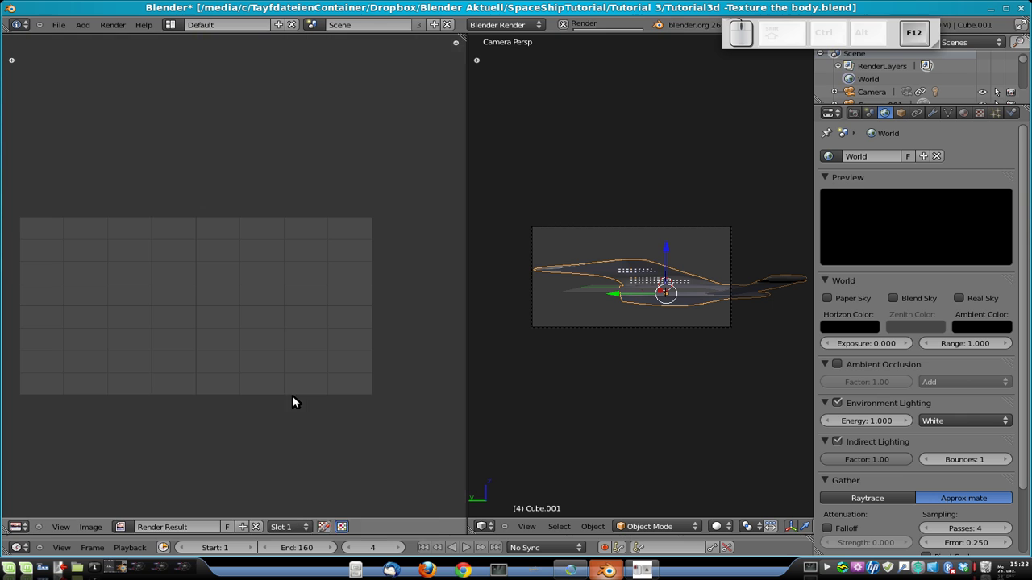
{"action": "middle_click_drag", "start_coordinate": [368, 302], "coordinate": [428, 275], "text": "shift"}
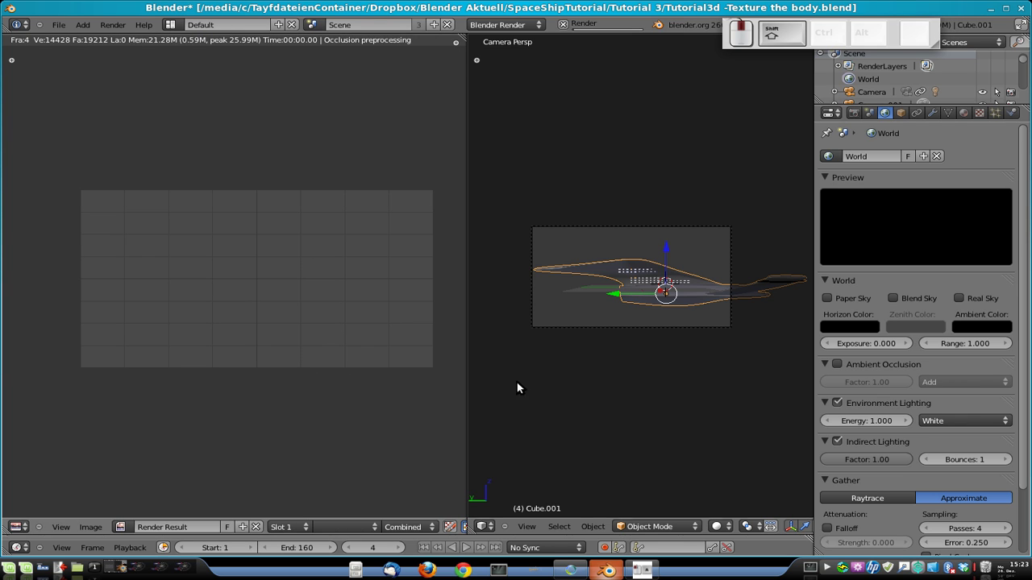
{"action": "right_click", "coordinate": [831, 570]}
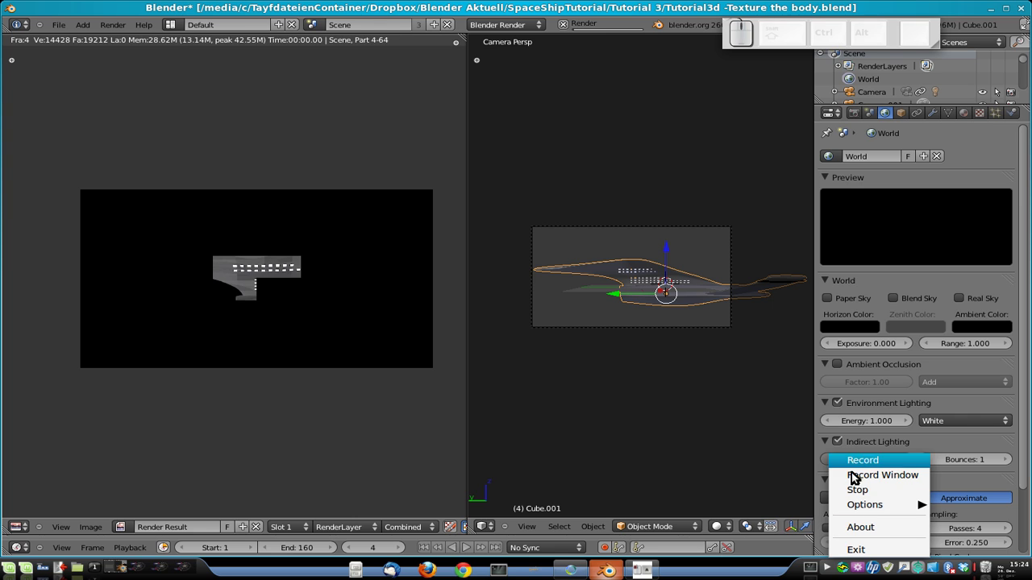
{"action": "left_click", "coordinate": [455, 399]}
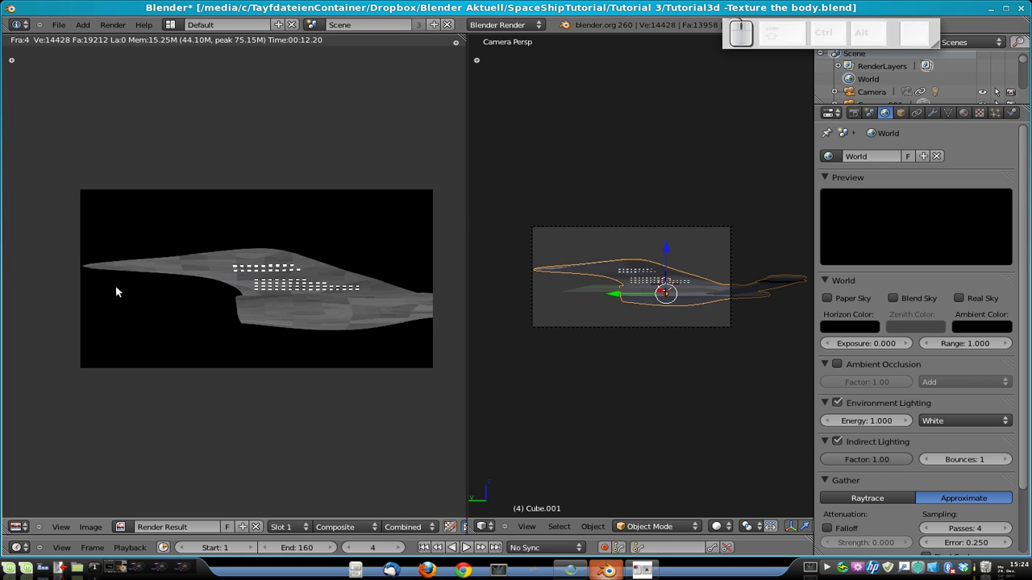
Save the rendered image as ThroatWindows.png in the Textures folder, overwriting the existing file.
{"action": "key", "text": "F3"}
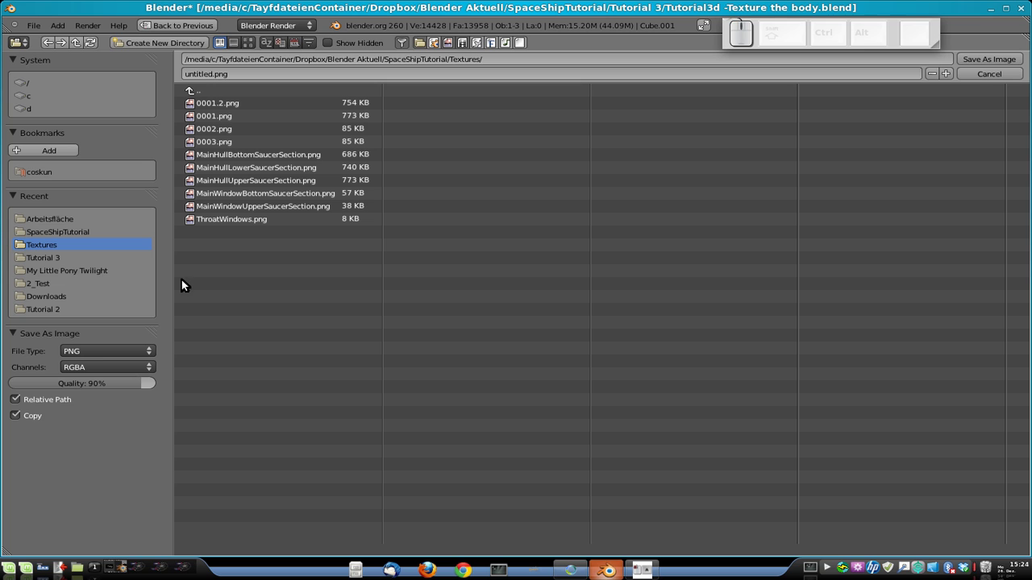
{"action": "left_click", "coordinate": [272, 218]}
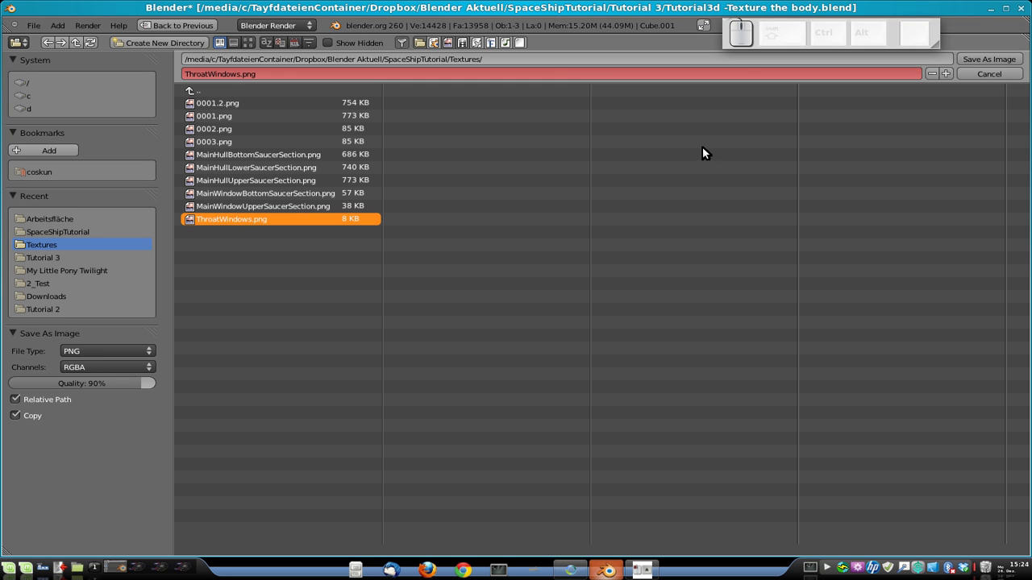
{"action": "left_click", "coordinate": [1006, 59]}
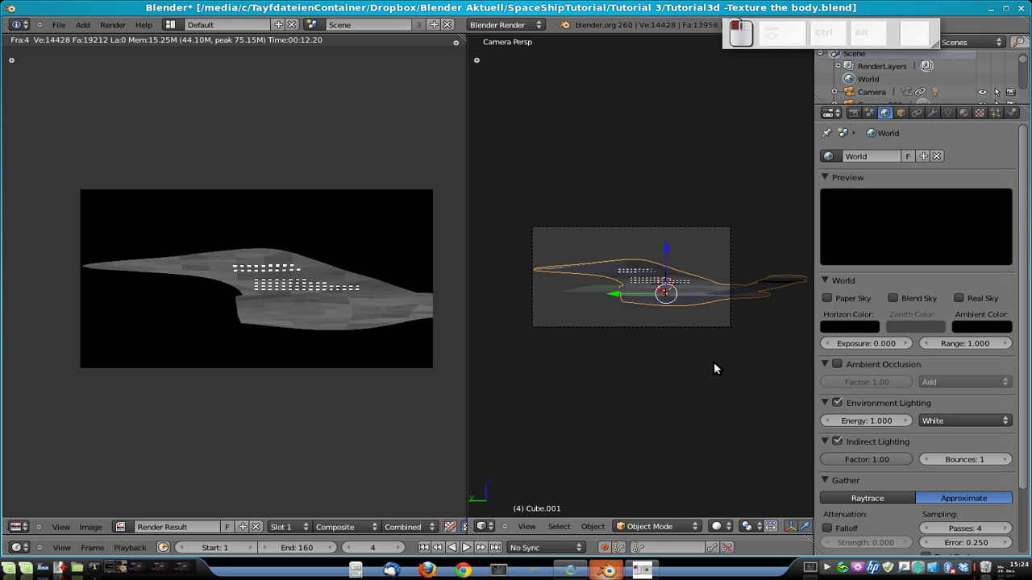
Check layer 1, show layer 2 with the ship's body, and display ThroatWindows.png in the image editor.
{"action": "key", "text": "h"}
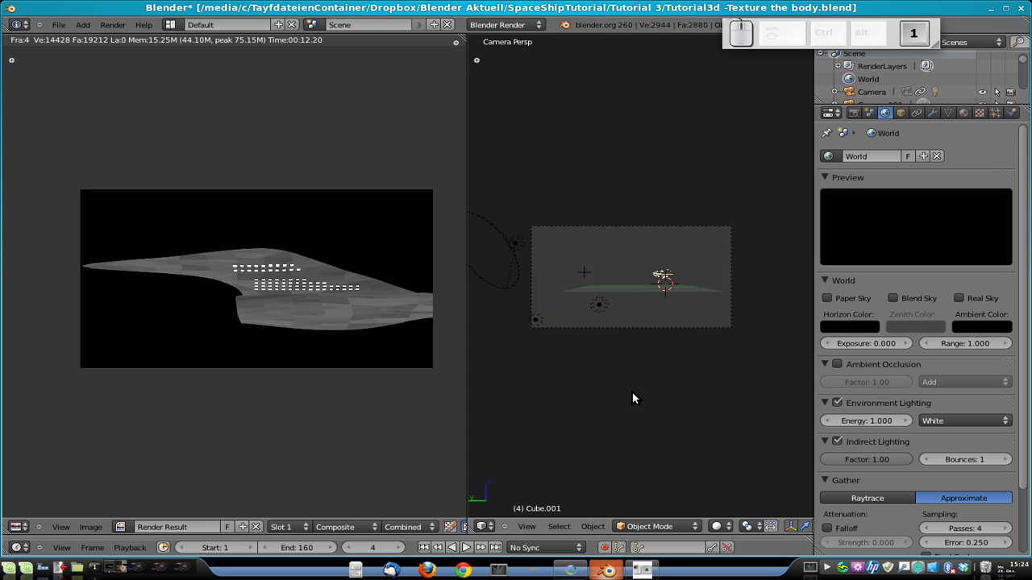
{"action": "key", "text": "2"}
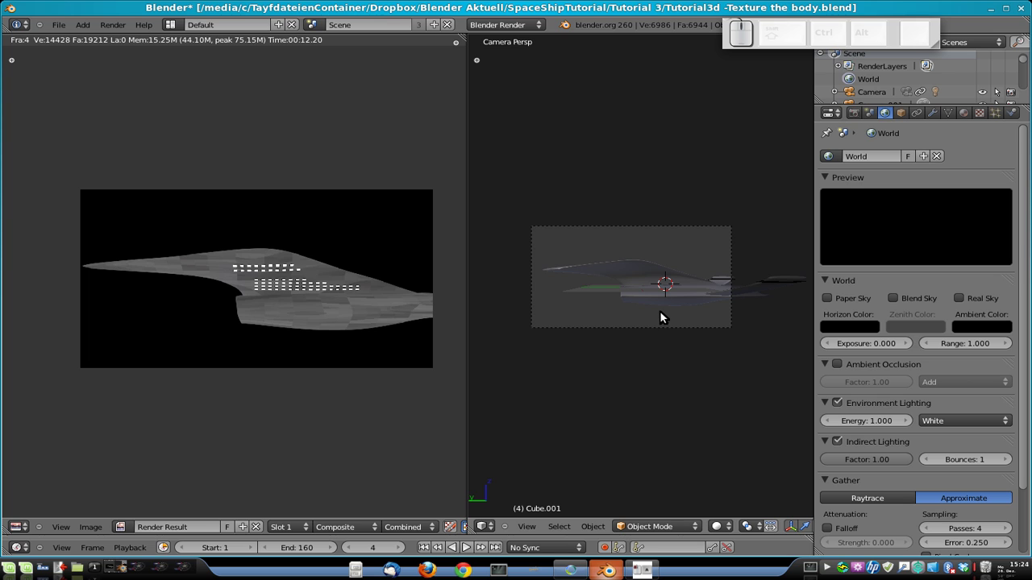
{"action": "left_click", "coordinate": [25, 526]}
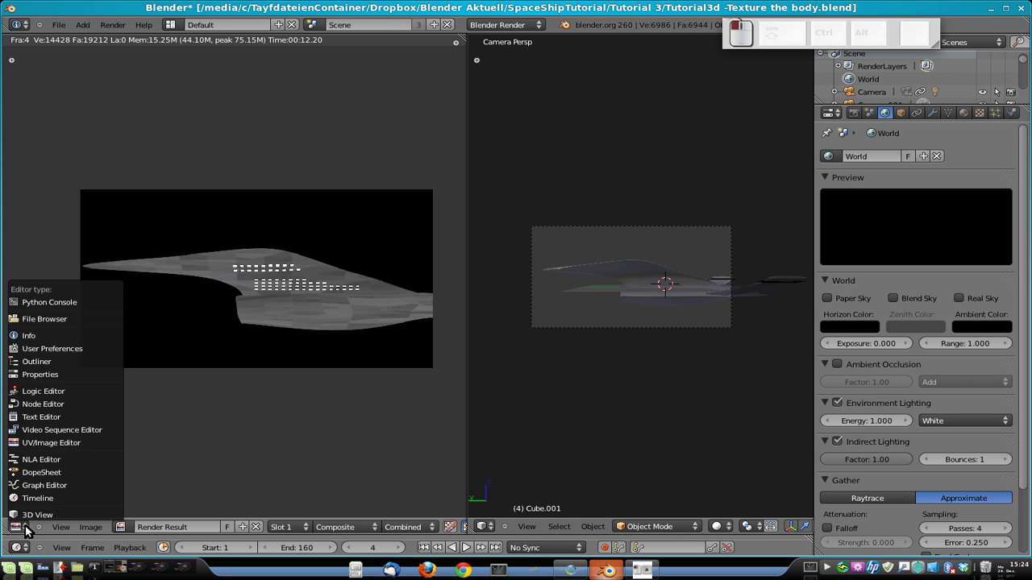
{"action": "left_click", "coordinate": [119, 527]}
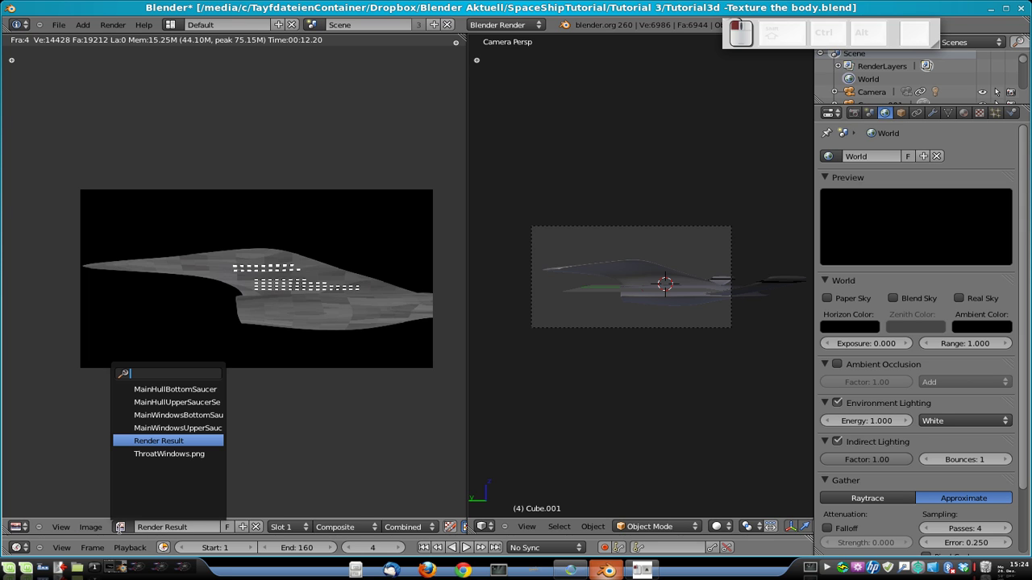
{"action": "left_click", "coordinate": [165, 454]}
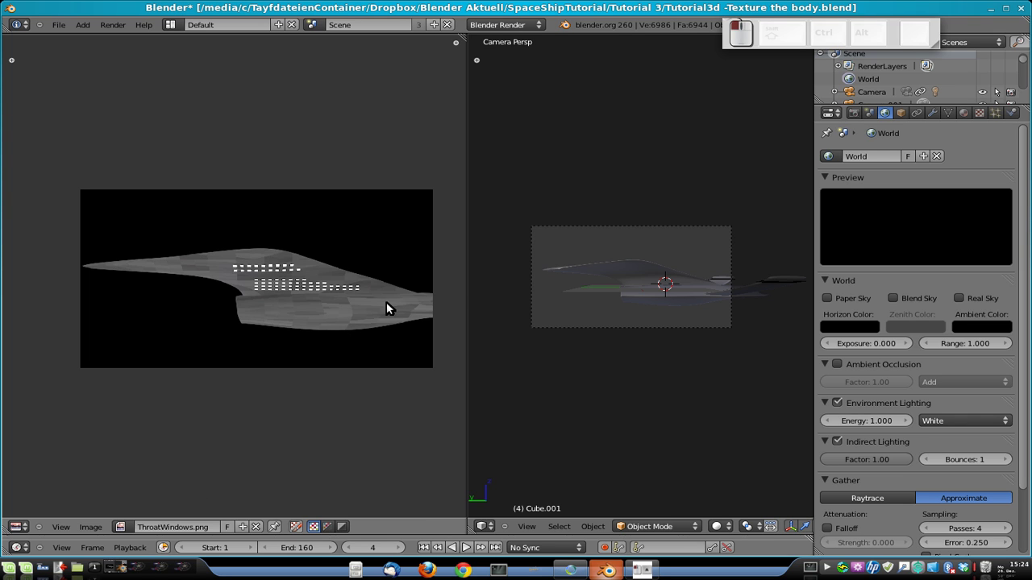
Display ThroatWindows.png in the UV/Image Editor and widen the adjoining 3D view.
{"action": "key", "text": "Escape"}
{"action": "left_click", "coordinate": [18, 527]}
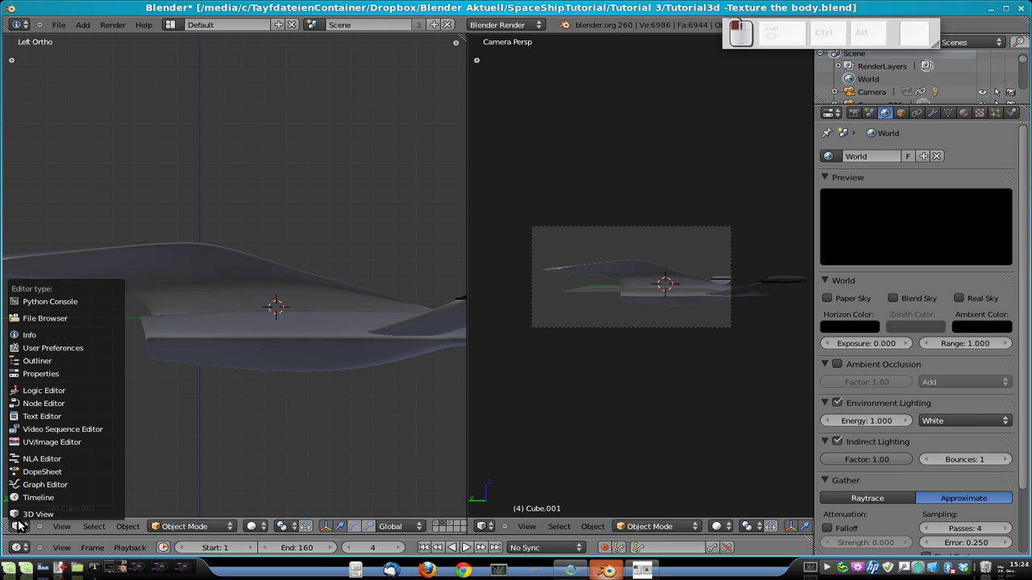
{"action": "left_click", "coordinate": [38, 443]}
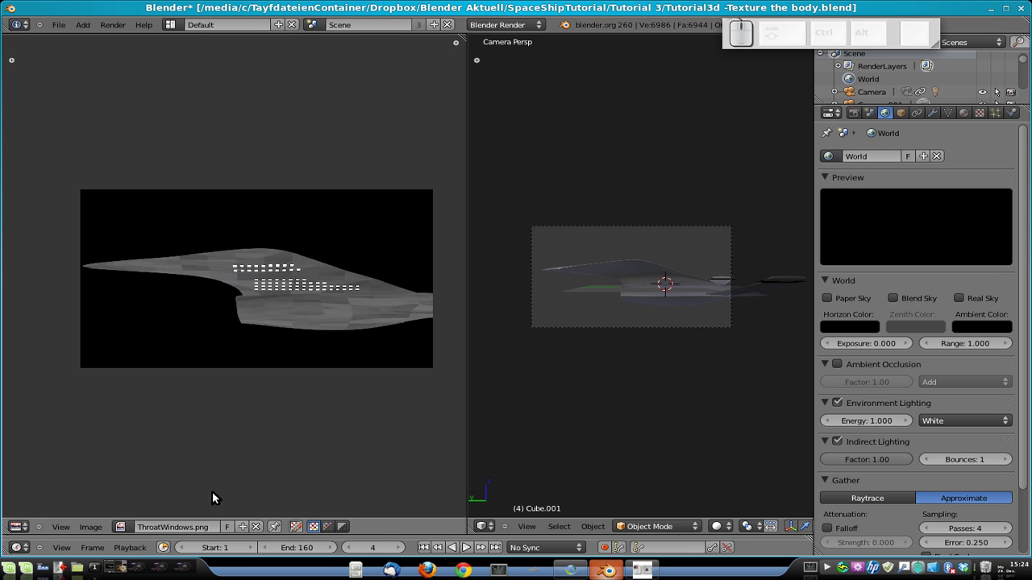
{"action": "left_click", "coordinate": [120, 527]}
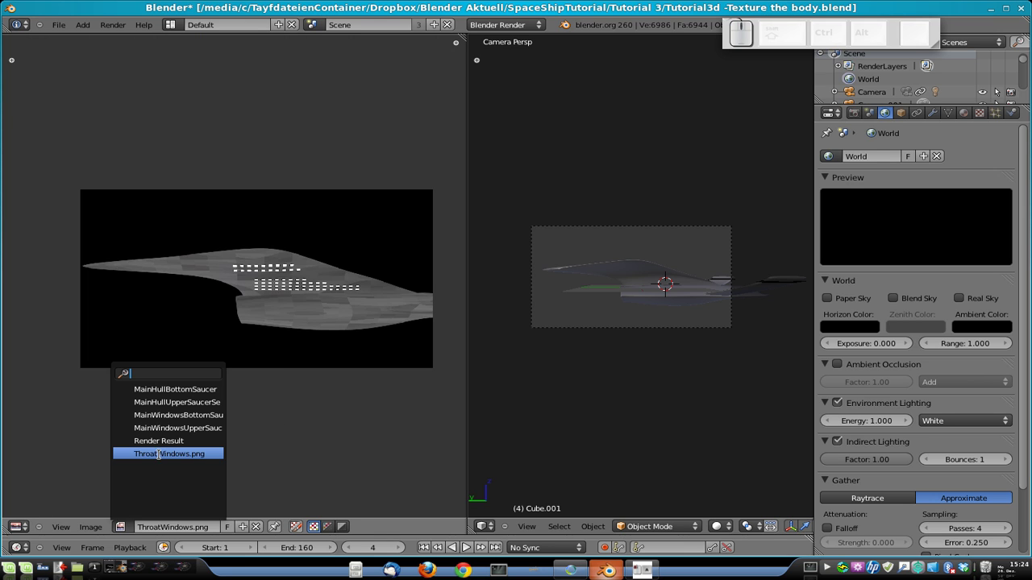
{"action": "left_click_drag", "start_coordinate": [467, 438], "coordinate": [431, 438]}
Enter Edit Mode on the ship's body, deselect everything and hide the linked lower hull section.
{"action": "right_click", "coordinate": [588, 276]}
{"action": "key", "text": "Tab"}
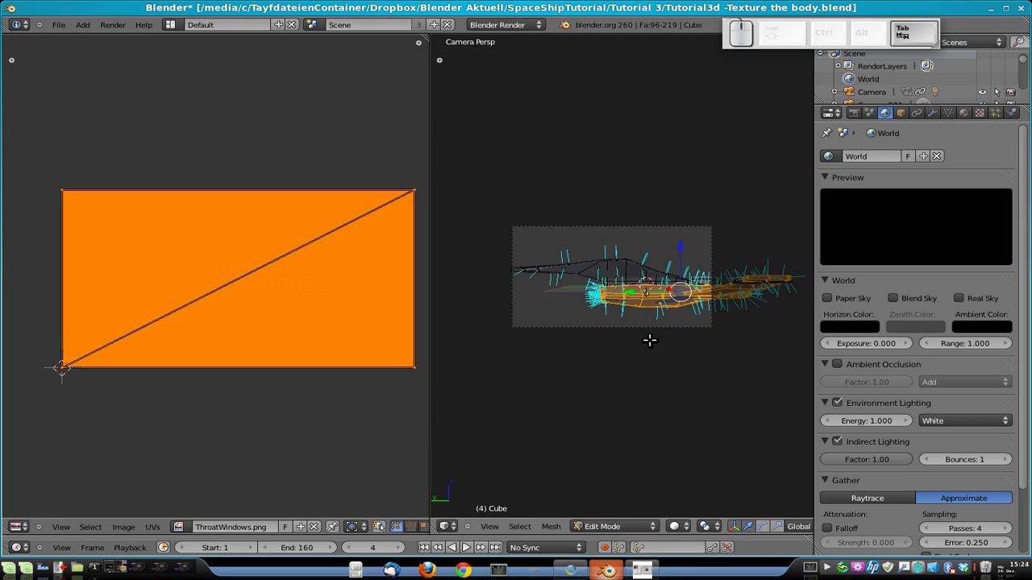
{"action": "scroll", "coordinate": [650, 341], "scroll_direction": "up", "scroll_amount": 4}
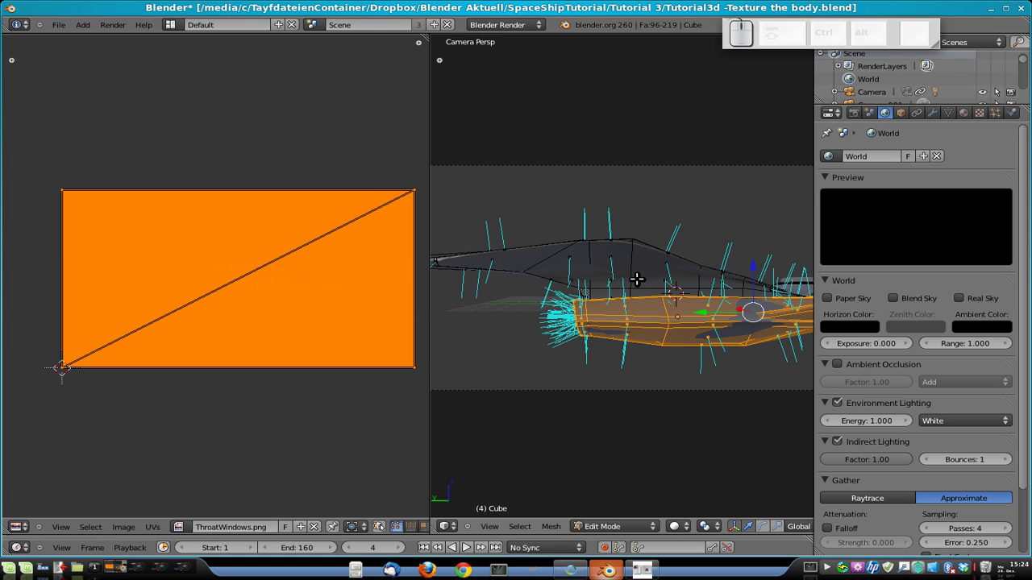
{"action": "key", "text": "a"}
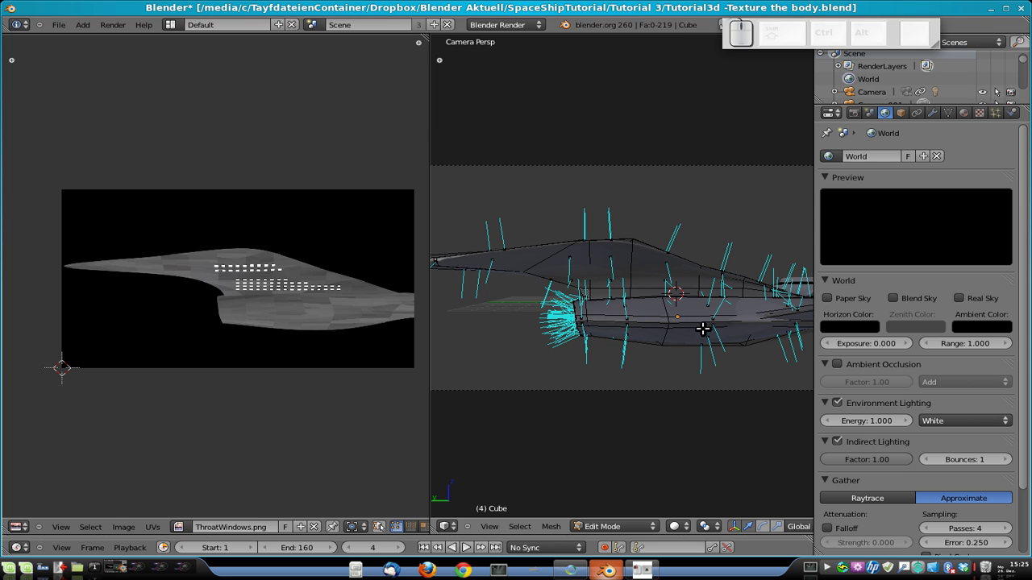
{"action": "key", "text": "l"}
{"action": "key", "text": "h"}
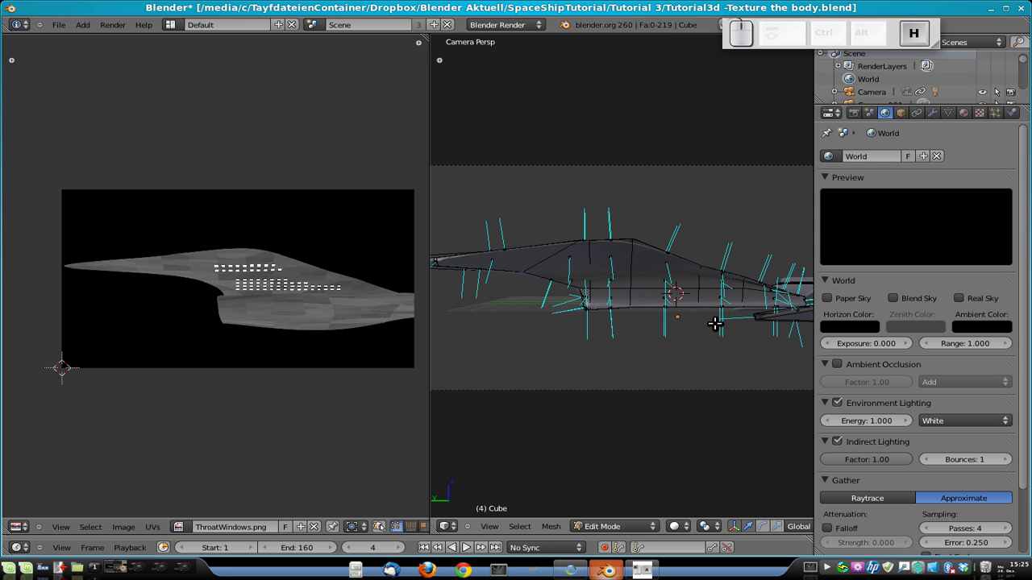
Select the throat's side faces from the thin front tip back to the middle, including the face along the lower front edge.
{"action": "scroll", "coordinate": [689, 307], "scroll_direction": "down", "scroll_amount": 1}
{"action": "middle_click_drag", "start_coordinate": [754, 294], "coordinate": [709, 364]}
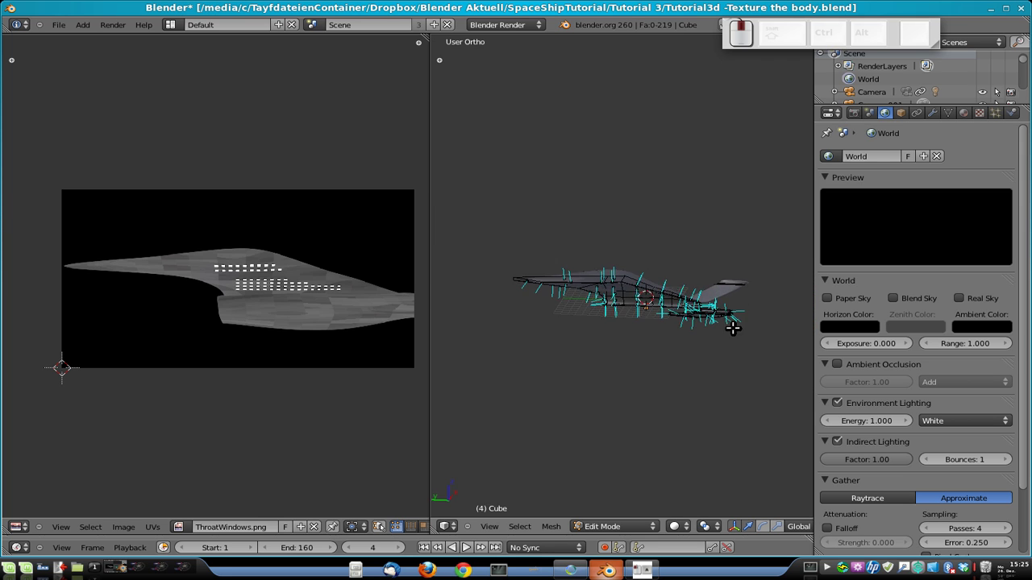
{"action": "scroll", "coordinate": [710, 362], "scroll_direction": "up", "scroll_amount": 4}
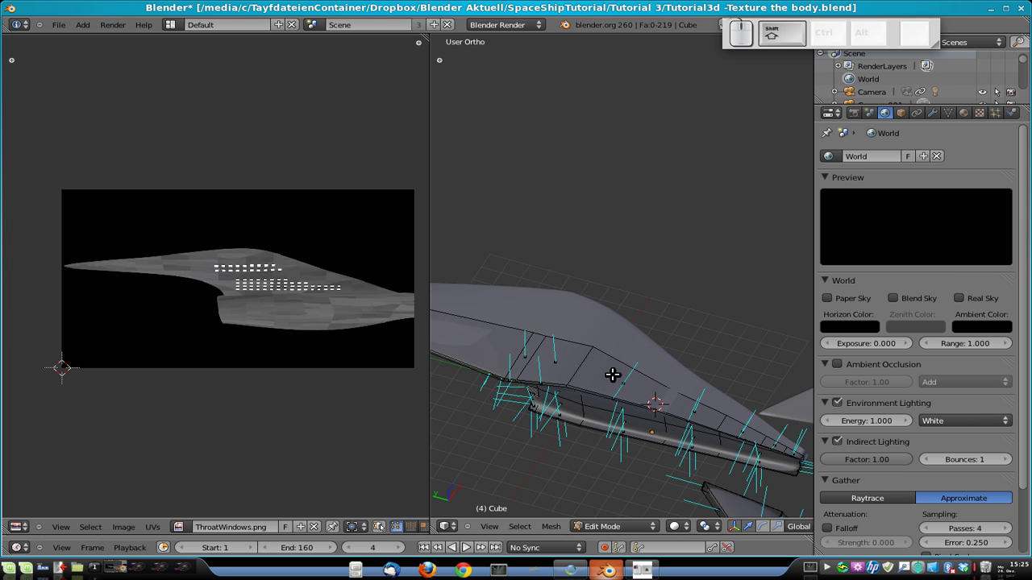
{"action": "middle_click_drag", "start_coordinate": [645, 421], "coordinate": [721, 249]}
{"action": "right_click", "coordinate": [526, 138], "text": "shift"}
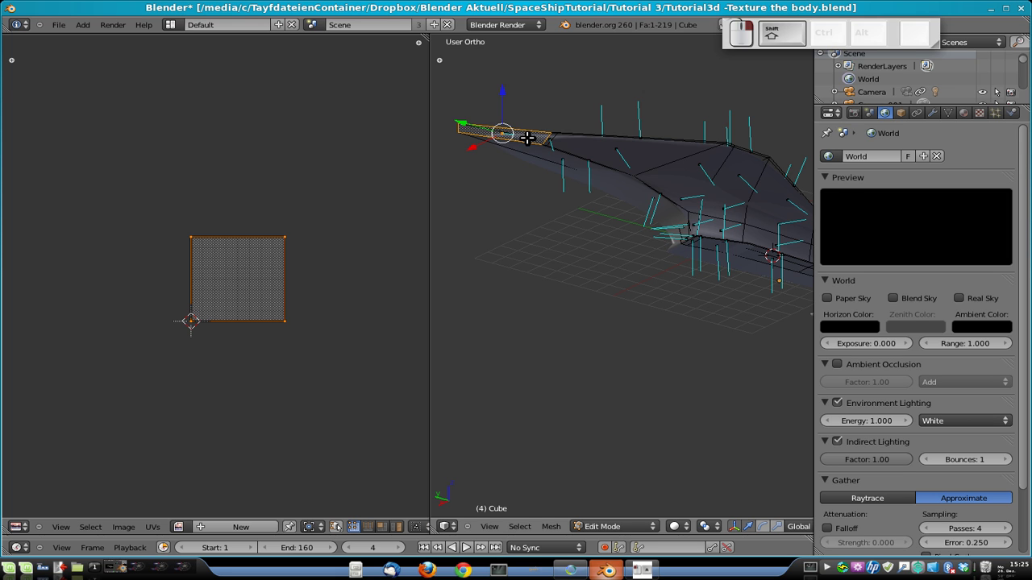
{"action": "right_click", "coordinate": [572, 142], "text": "shift"}
{"action": "right_click", "coordinate": [716, 162], "text": "shift"}
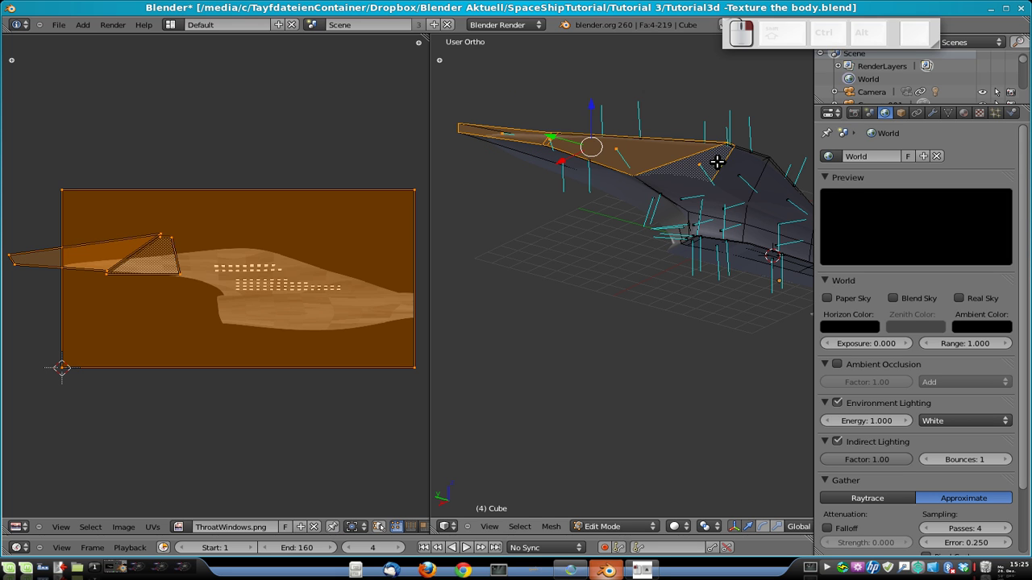
{"action": "right_click", "coordinate": [741, 173], "text": "shift"}
{"action": "right_click", "coordinate": [726, 211], "text": "shift"}
{"action": "right_click", "coordinate": [669, 201], "text": "shift"}
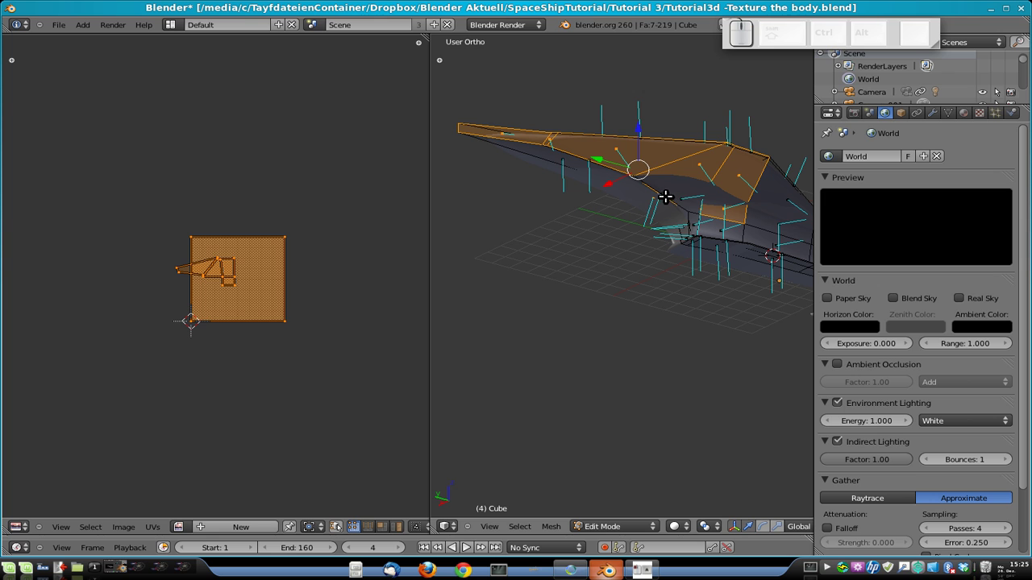
{"action": "key", "text": "ctrl+z"}
{"action": "right_click", "coordinate": [679, 195], "text": "shift"}
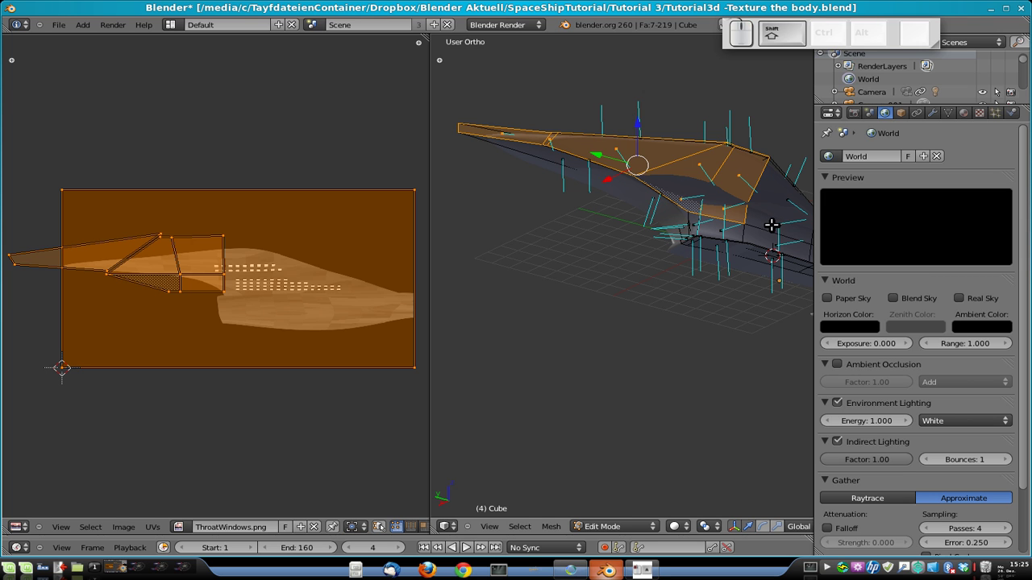
Add the throat's rear side faces to the selection, following the upper rows back to the narrow tail.
{"action": "middle_click_drag", "start_coordinate": [772, 225], "coordinate": [698, 214]}
{"action": "right_click", "coordinate": [699, 210], "text": "shift"}
{"action": "right_click", "coordinate": [701, 181], "text": "shift"}
{"action": "right_click", "coordinate": [775, 195], "text": "shift"}
{"action": "right_click", "coordinate": [777, 202], "text": "shift"}
{"action": "middle_click_drag", "start_coordinate": [776, 203], "coordinate": [641, 226]}
{"action": "right_click", "coordinate": [685, 226], "text": "shift"}
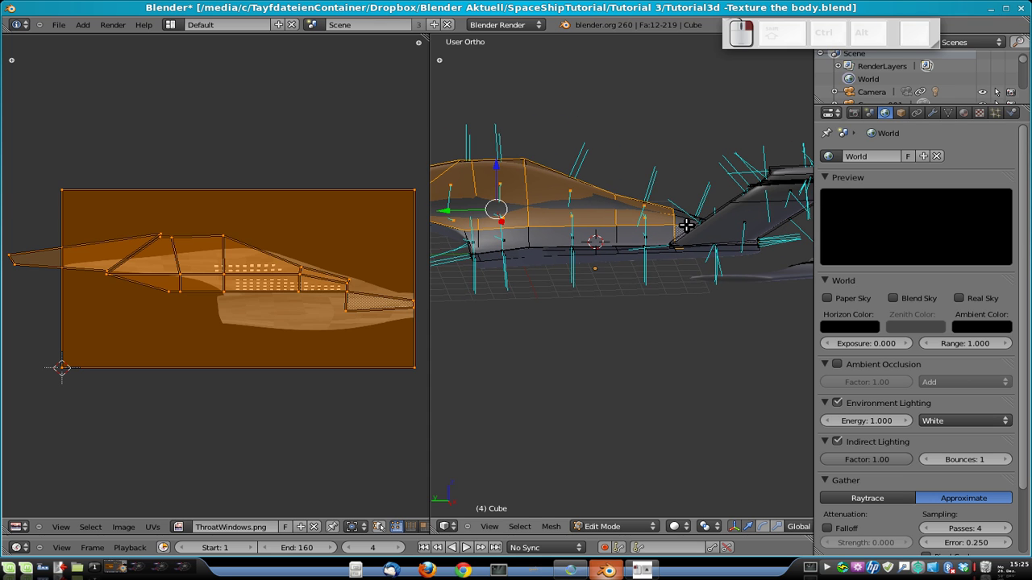
Add the lower row of side faces and the small faces at the throat's rear end to the selection.
{"action": "right_click", "coordinate": [641, 233], "text": "shift"}
{"action": "right_click", "coordinate": [588, 233], "text": "shift"}
{"action": "right_click", "coordinate": [495, 233], "text": "shift"}
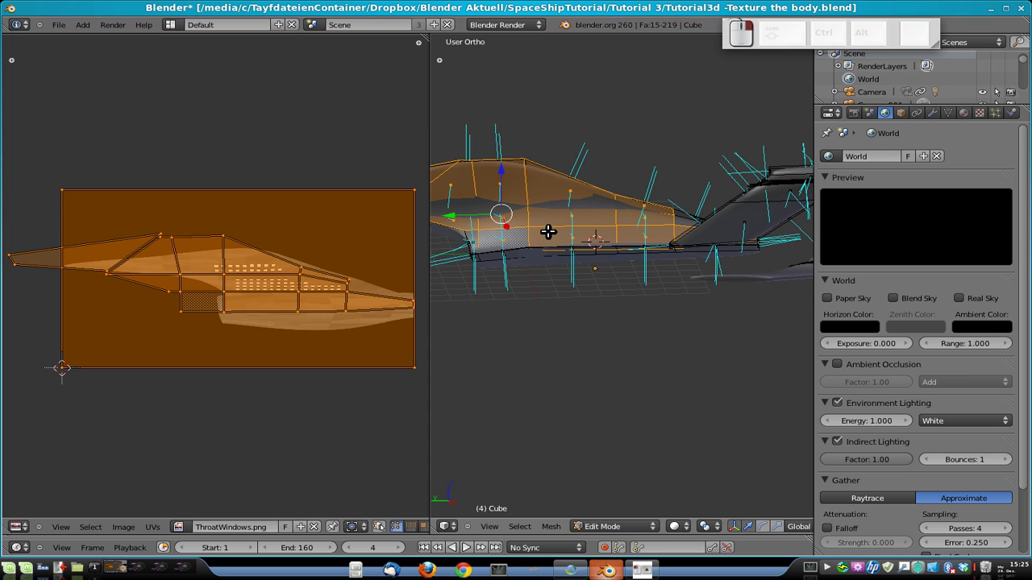
{"action": "right_click", "coordinate": [476, 233], "text": "shift"}
{"action": "right_click", "coordinate": [681, 222], "text": "shift"}
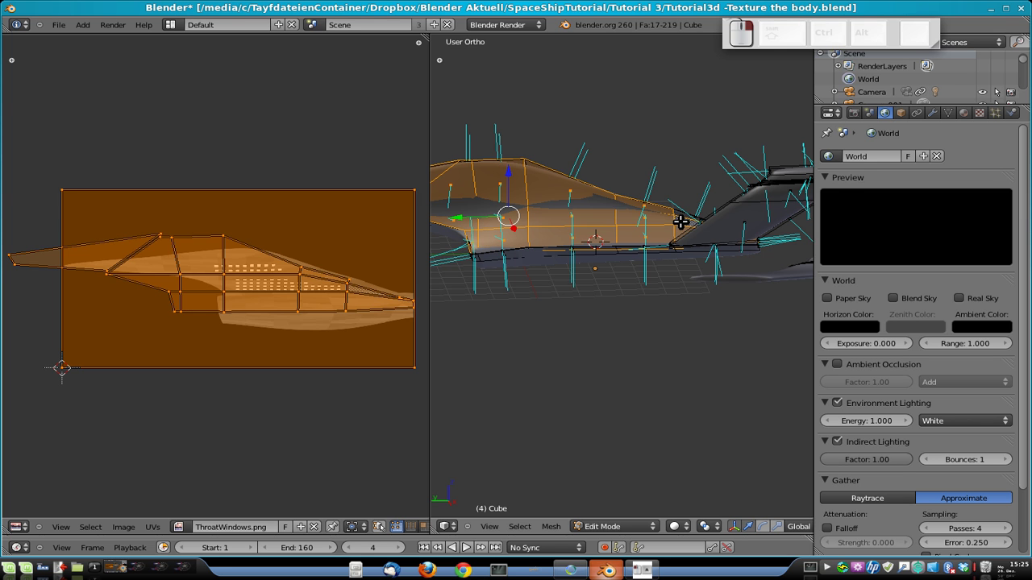
{"action": "right_click", "coordinate": [681, 216], "text": "shift"}
Check the face selection and try to map it with Project From View in the left orthographic view.
{"action": "middle_click_drag", "start_coordinate": [673, 217], "coordinate": [709, 166]}
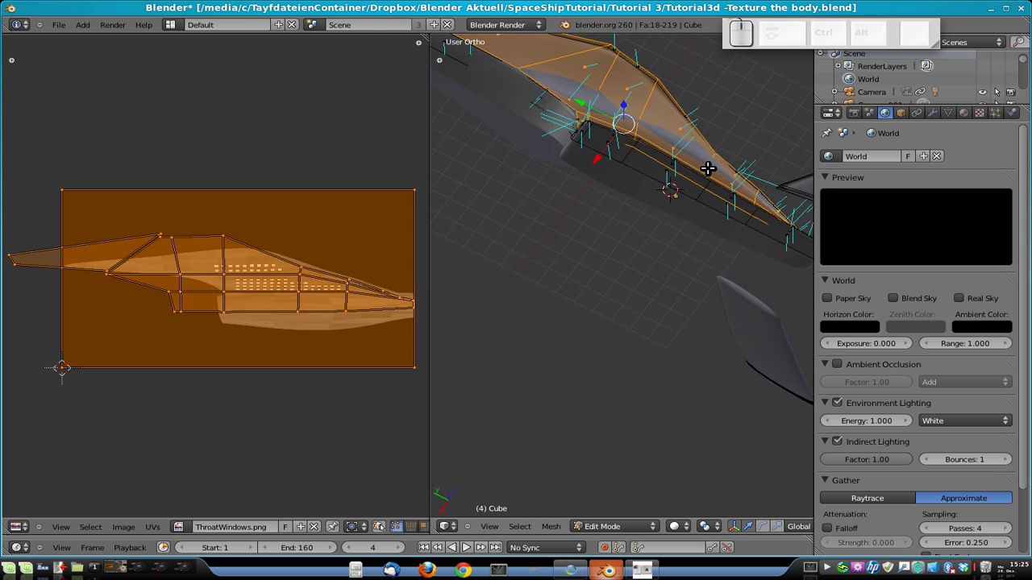
{"action": "middle_click_drag", "start_coordinate": [617, 191], "coordinate": [761, 362], "text": "shift"}
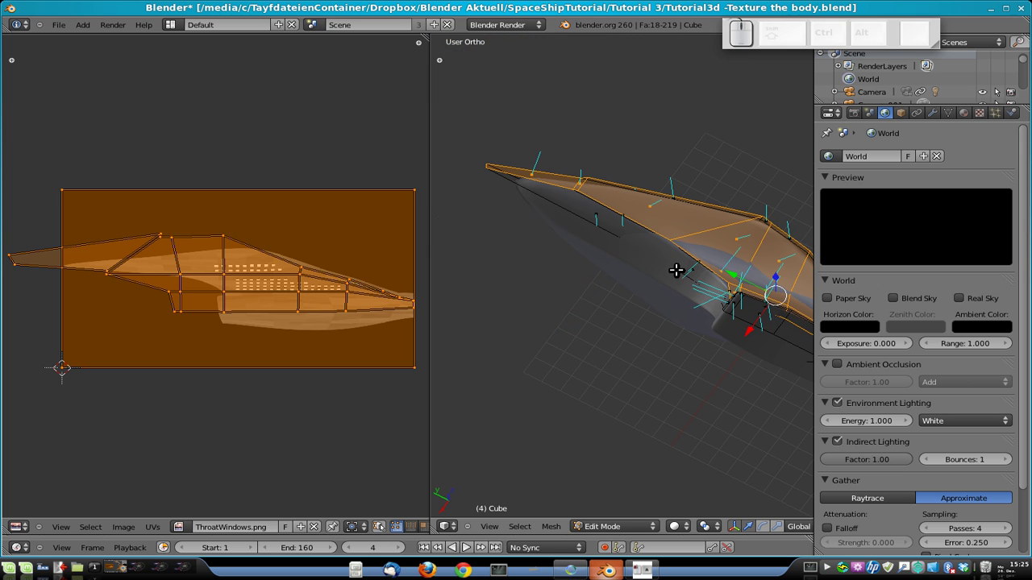
{"action": "middle_click_drag", "start_coordinate": [728, 235], "coordinate": [601, 297]}
{"action": "key", "text": "KP_3"}
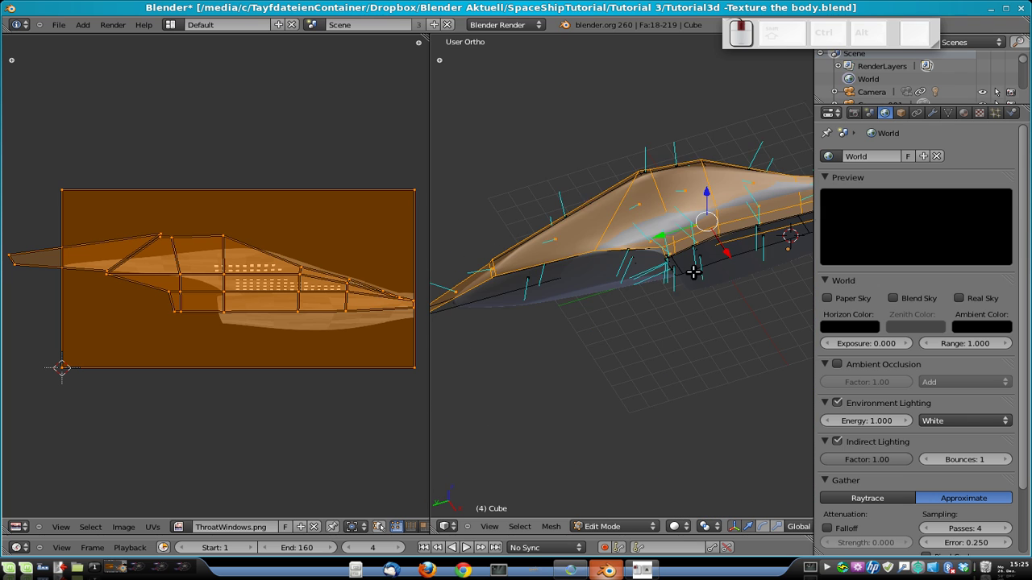
{"action": "key", "text": "ctrl+KP_3"}
{"action": "scroll", "coordinate": [694, 331], "scroll_direction": "down", "scroll_amount": 3}
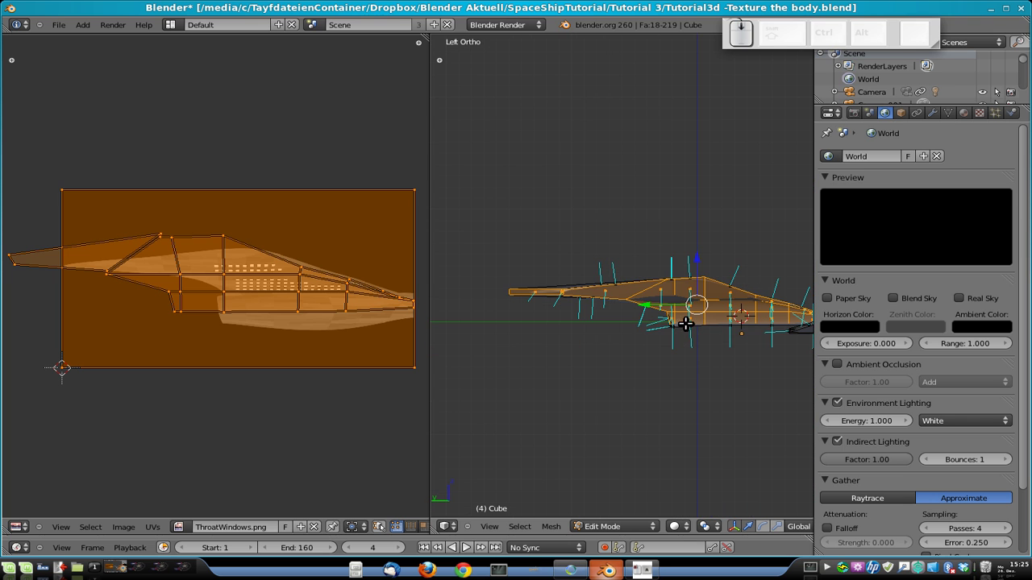
{"action": "middle_click_drag", "start_coordinate": [702, 336], "coordinate": [637, 299], "text": "shift"}
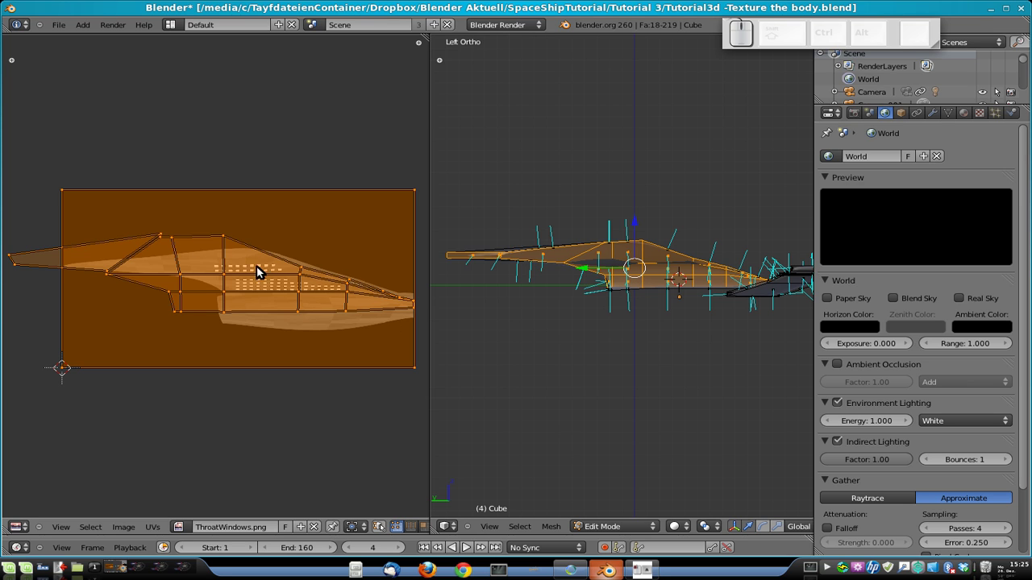
{"action": "key", "text": "u"}
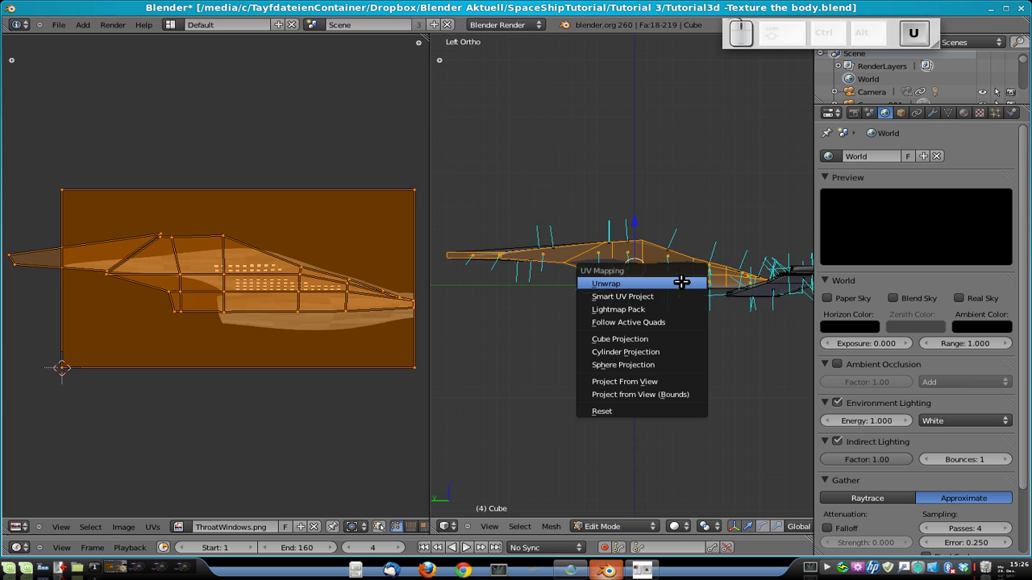
{"action": "left_click", "coordinate": [682, 381]}
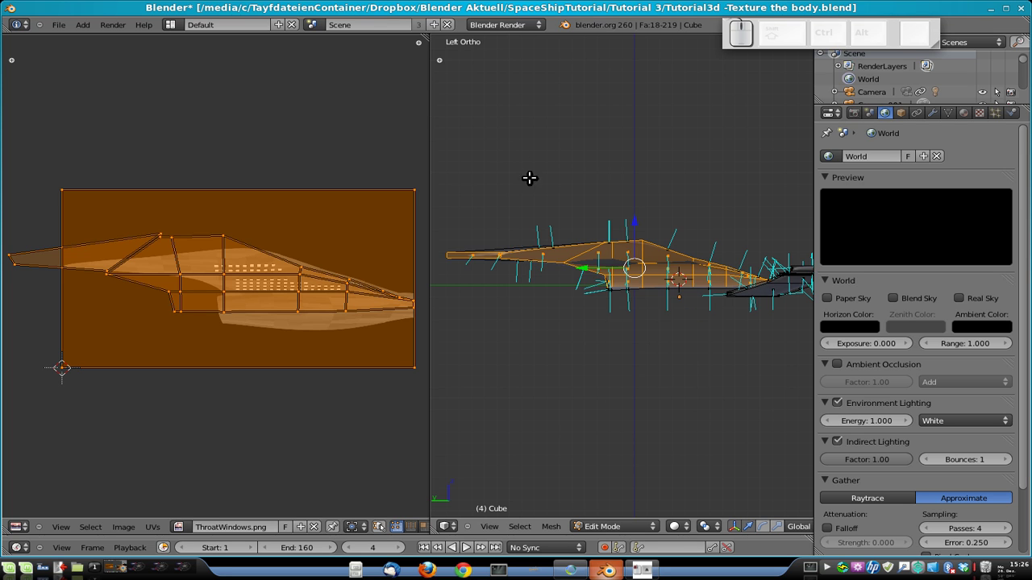
Project the selected faces' UVs through the camera view, trying Project from View (Bounds) before settling on Project From View.
{"action": "key", "text": "KP_0"}
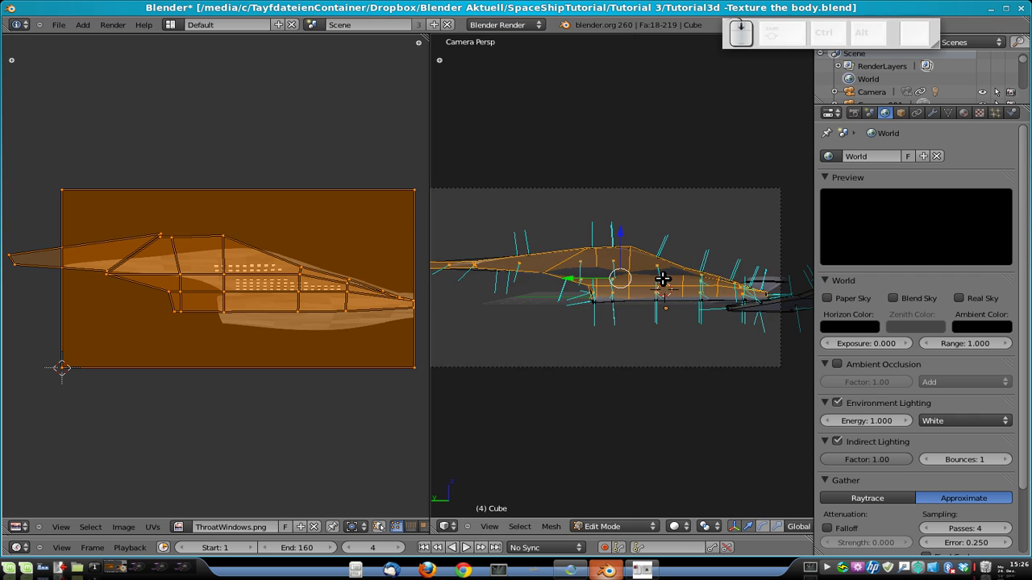
{"action": "scroll", "coordinate": [667, 280], "scroll_direction": "down", "scroll_amount": 2}
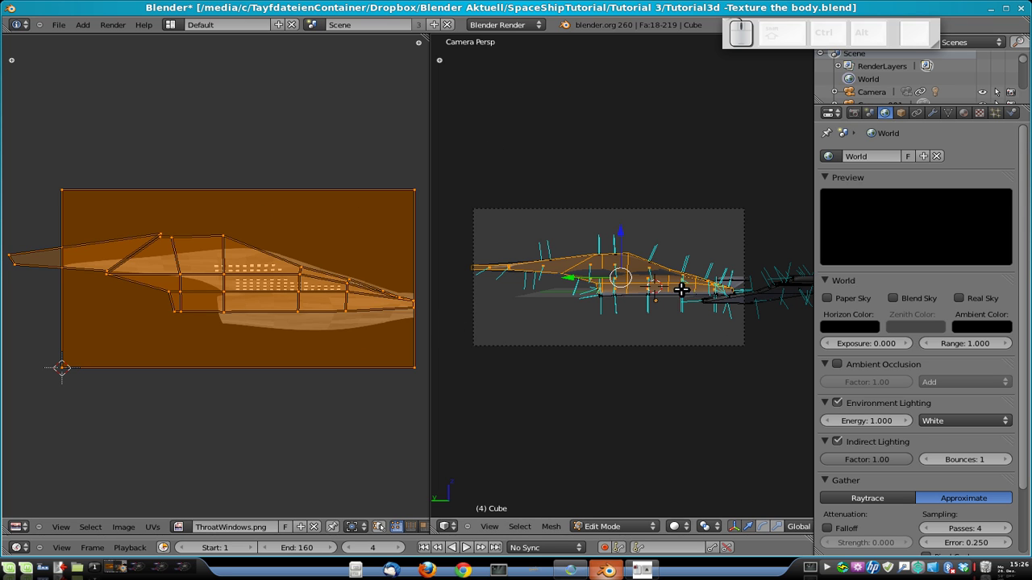
{"action": "key", "text": "u"}
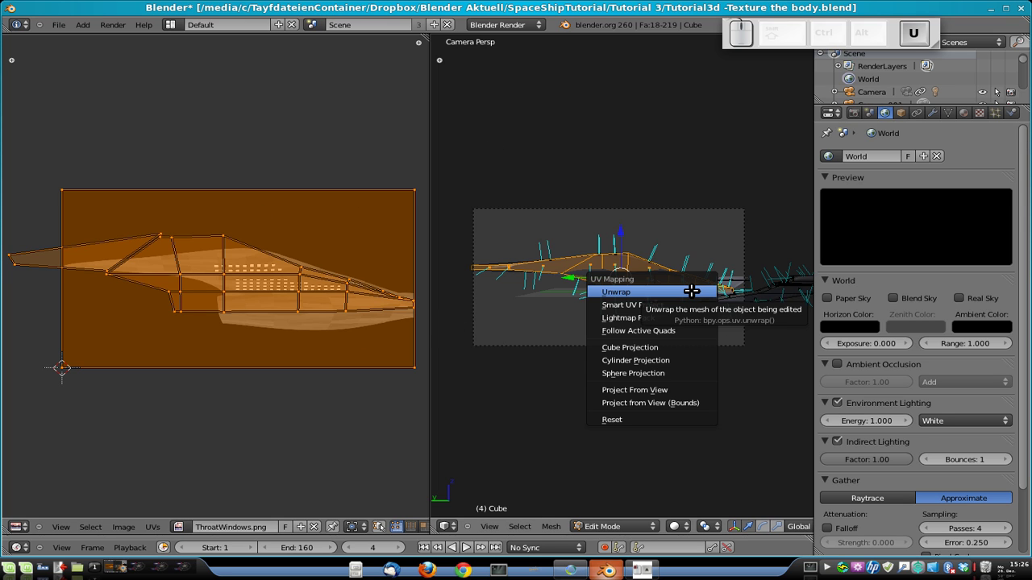
{"action": "left_click", "coordinate": [679, 397]}
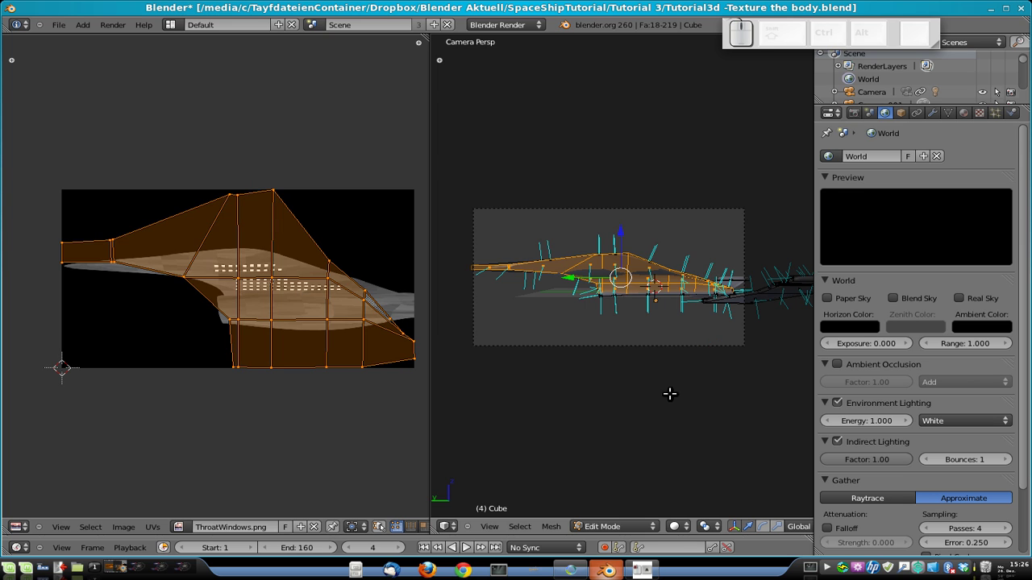
{"action": "key", "text": "u"}
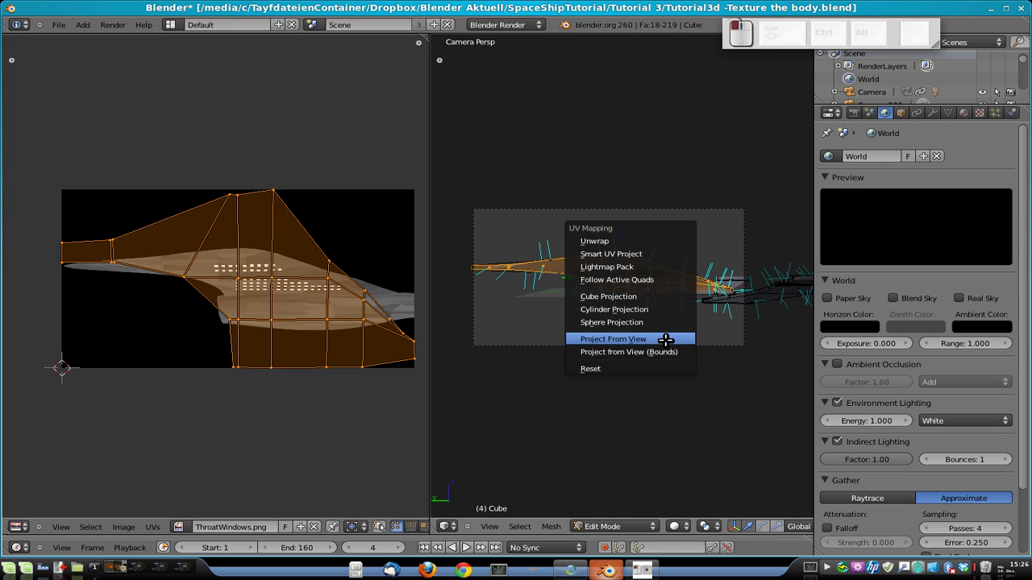
{"action": "left_click", "coordinate": [665, 340]}
Enlarge the projected UV layout so it roughly covers the ship's body in ThroatWindows.png.
{"action": "scroll", "coordinate": [337, 302], "scroll_direction": "up", "scroll_amount": 2}
{"action": "scroll", "coordinate": [337, 307], "scroll_direction": "down", "scroll_amount": 1}
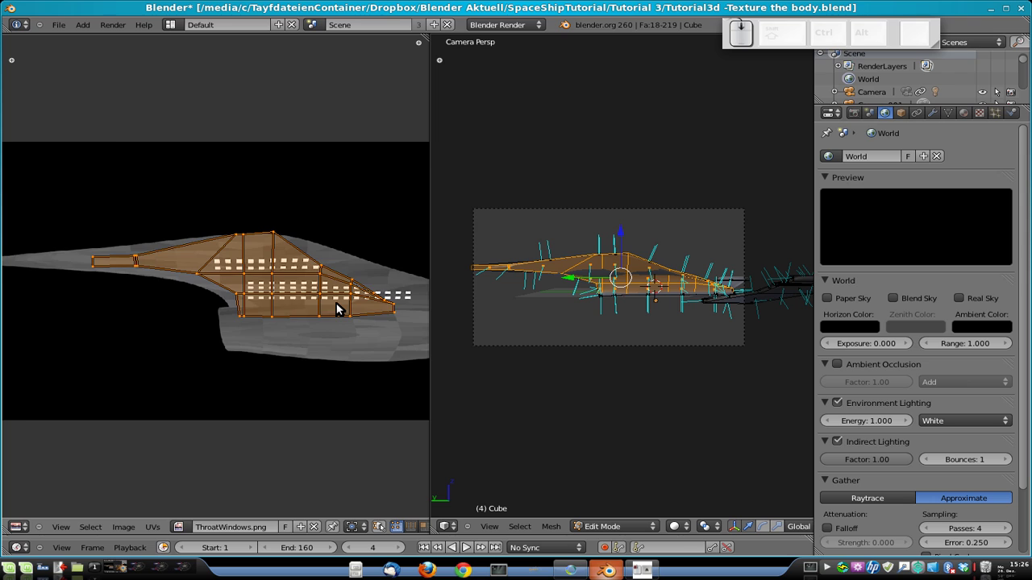
{"action": "scroll", "coordinate": [335, 308], "scroll_direction": "down", "scroll_amount": 1}
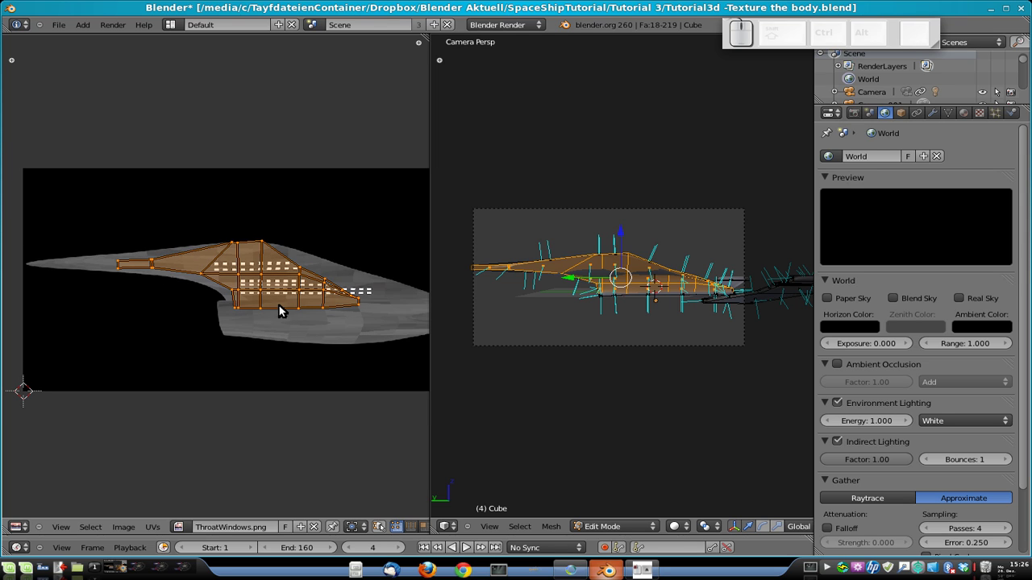
{"action": "key", "text": "s"}
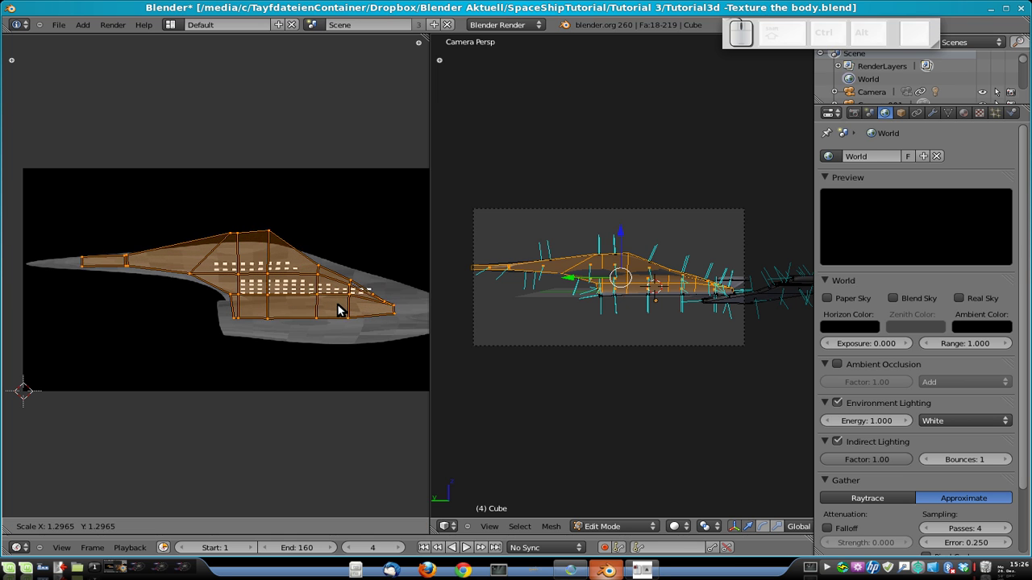
{"action": "left_click", "coordinate": [351, 317]}
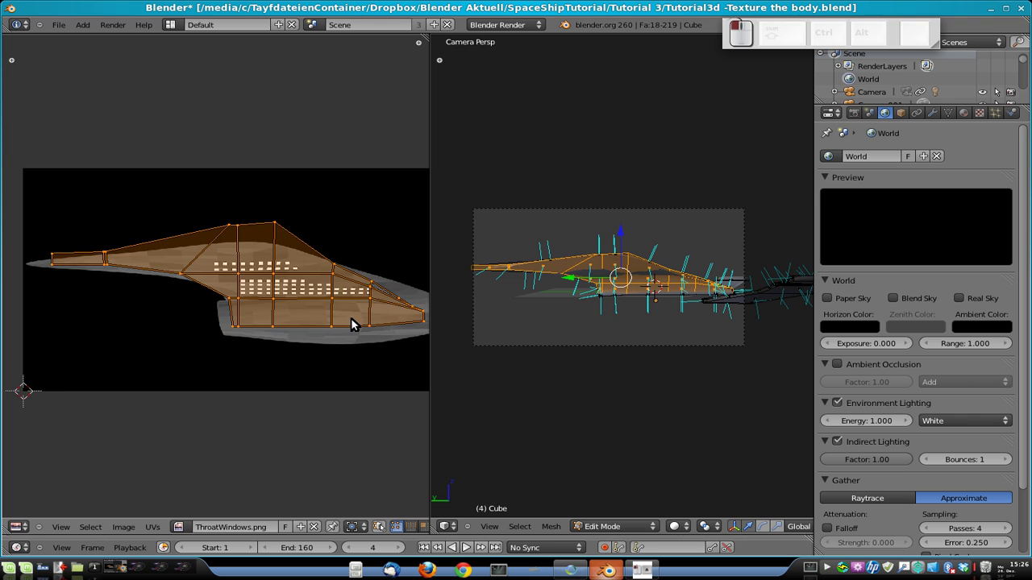
Scale the UV layout by about 1.18 and move it by about 7.8 in X and -13.7 in Y over the rendered body.
{"action": "scroll", "coordinate": [350, 320], "scroll_direction": "down", "scroll_amount": 1}
{"action": "key", "text": "s"}
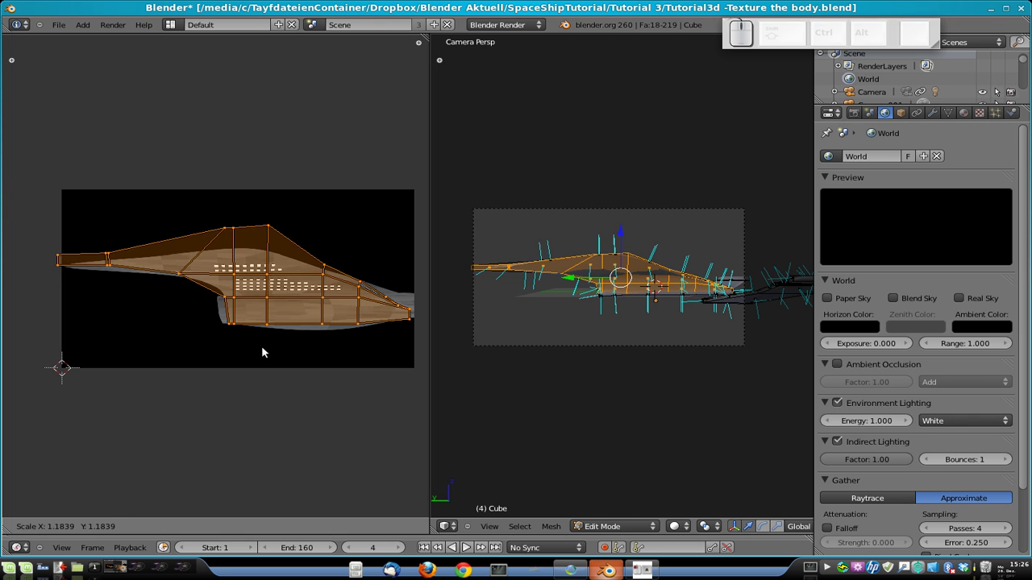
{"action": "key", "text": "g"}
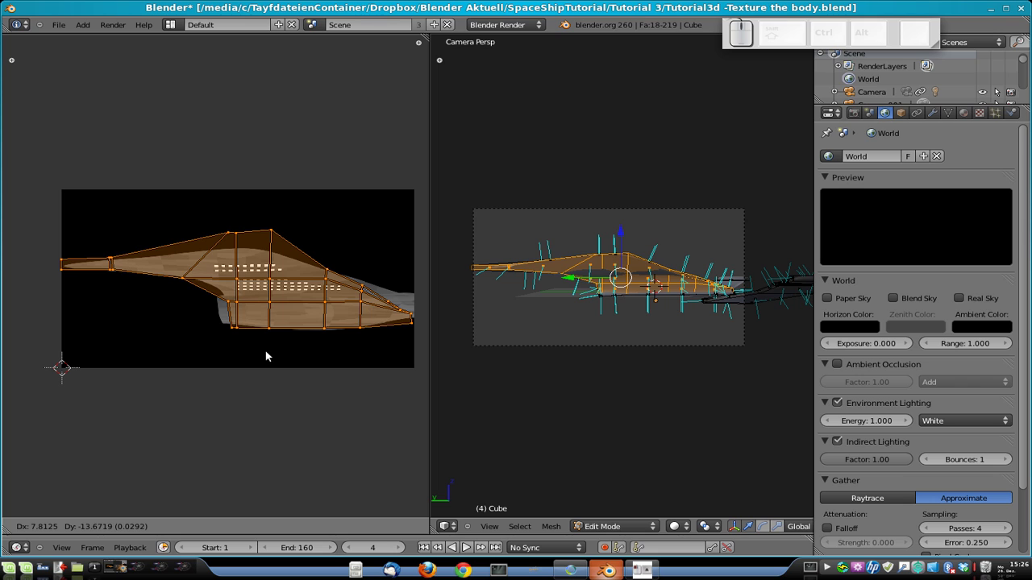
{"action": "left_click", "coordinate": [266, 351]}
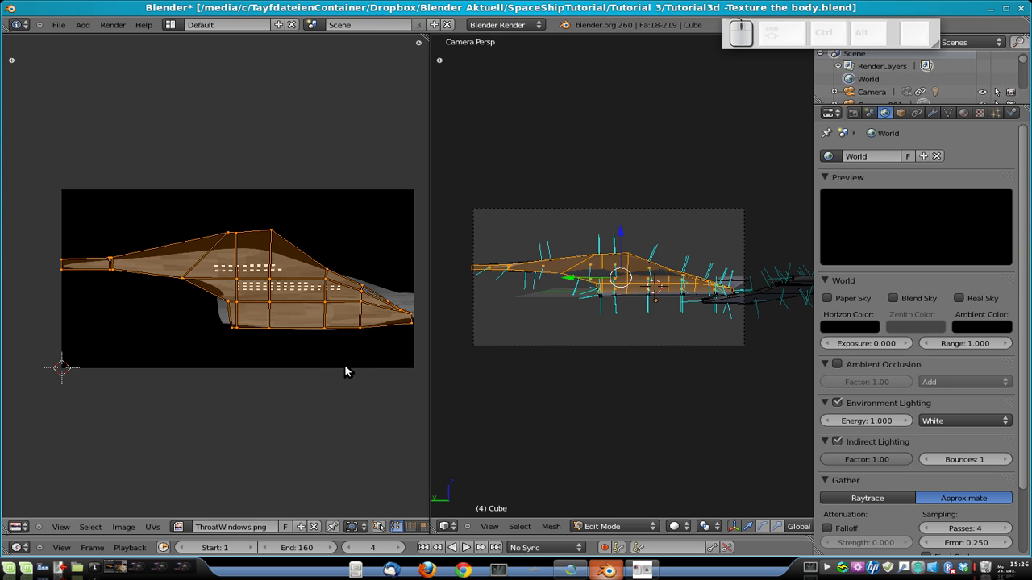
Move the UV layout about 7.8 along X and scale it to about 0.54 along Y.
{"action": "key", "text": "g"}
{"action": "key", "text": "y"}
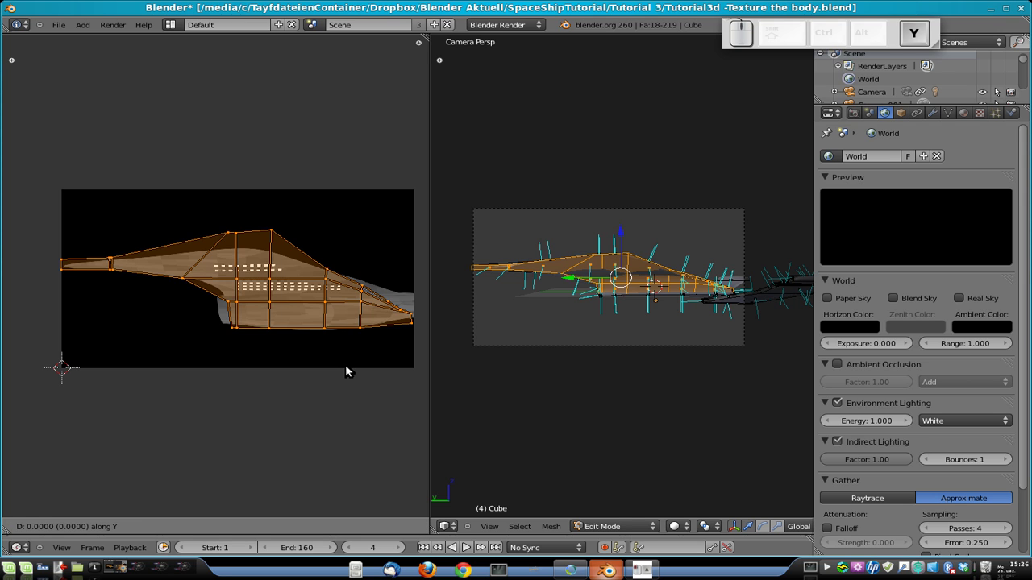
{"action": "key", "text": "x"}
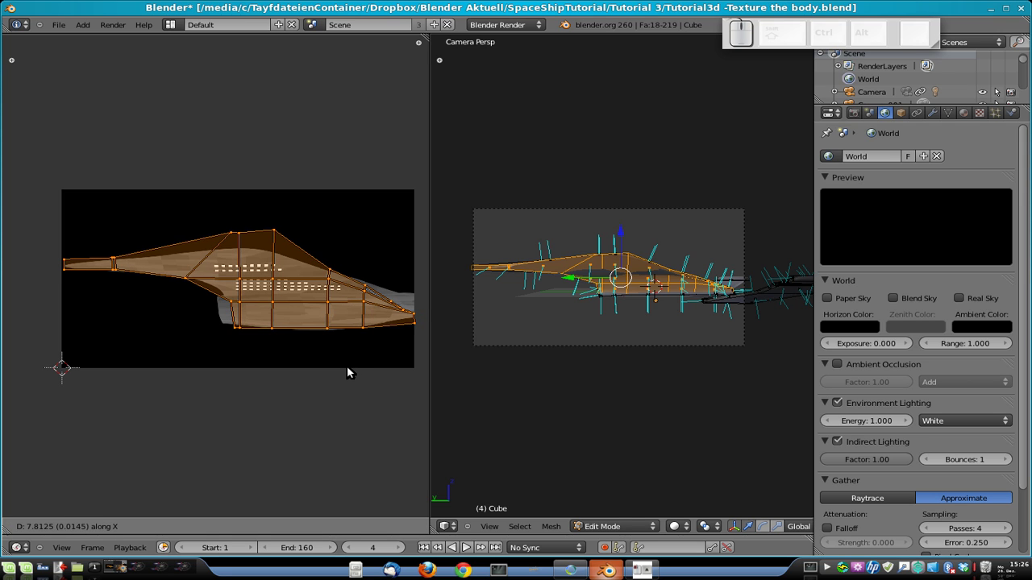
{"action": "left_click", "coordinate": [347, 367]}
{"action": "key", "text": "s"}
{"action": "key", "text": "y"}
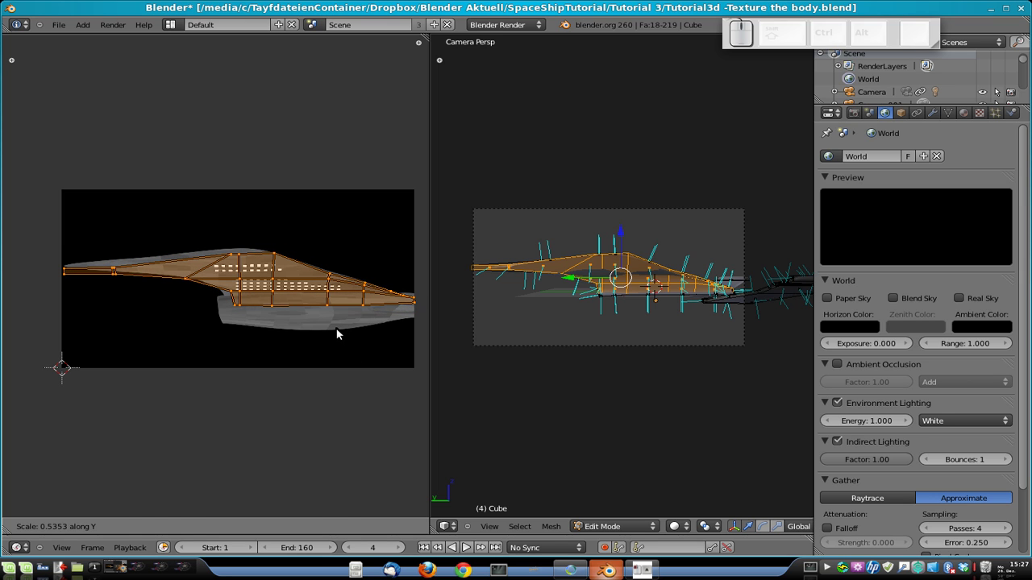
{"action": "left_click", "coordinate": [336, 333]}
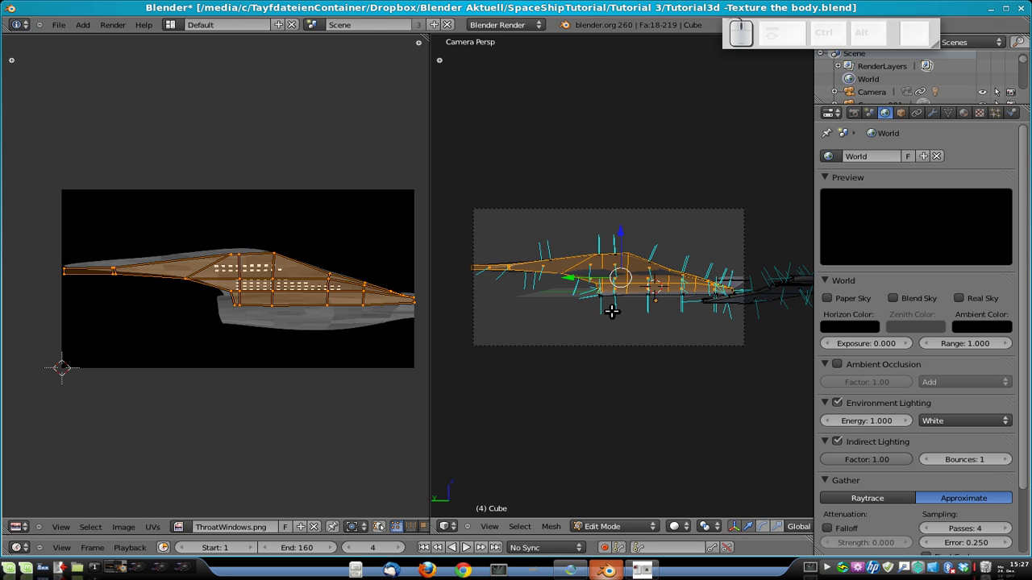
Move the flattened UV layout about -21.5 in X and 19.5 in Y onto the upper part of the rendered body.
{"action": "key", "text": "g"}
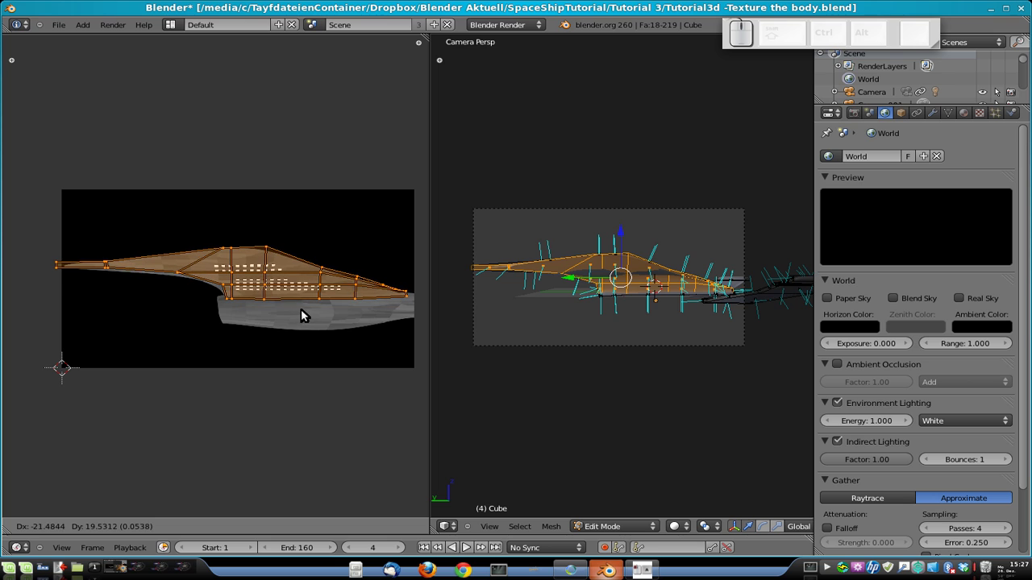
{"action": "left_click", "coordinate": [301, 314]}
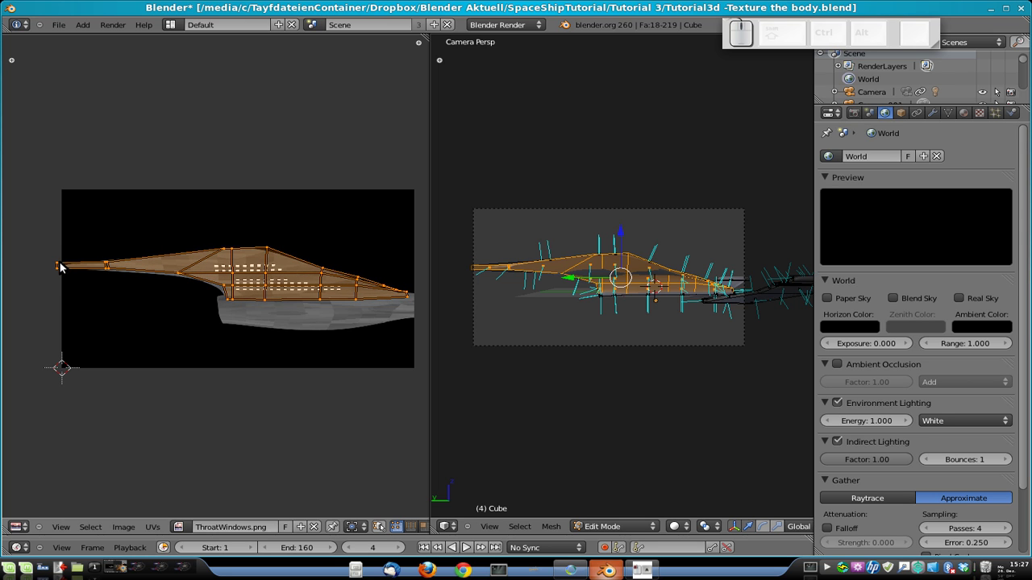
{"action": "scroll", "coordinate": [326, 292], "scroll_direction": "up", "scroll_amount": 1}
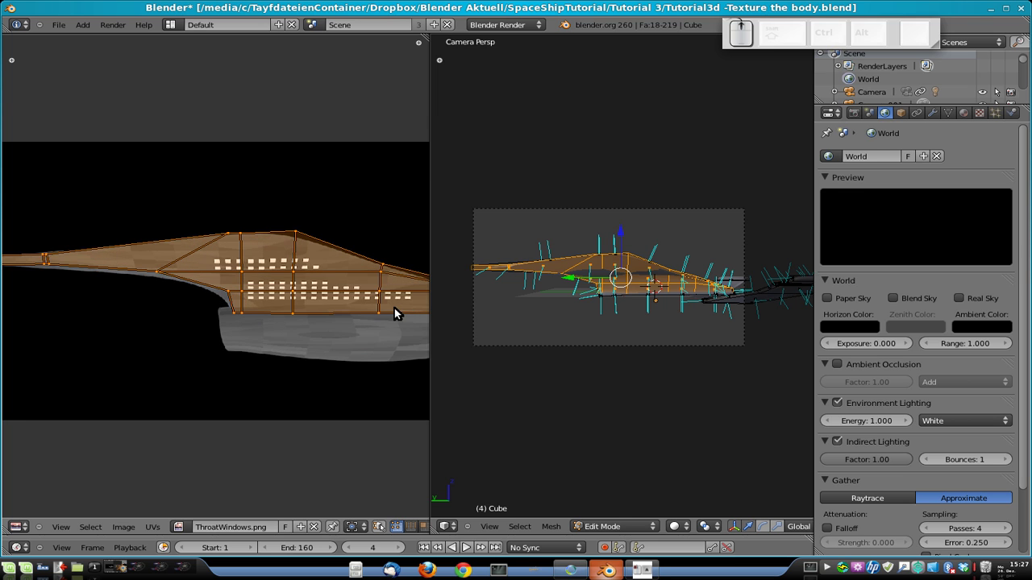
Add the narrow lower-edge faces beneath the front of the body's side to the face selection.
{"action": "scroll", "coordinate": [653, 293], "scroll_direction": "up", "scroll_amount": 6}
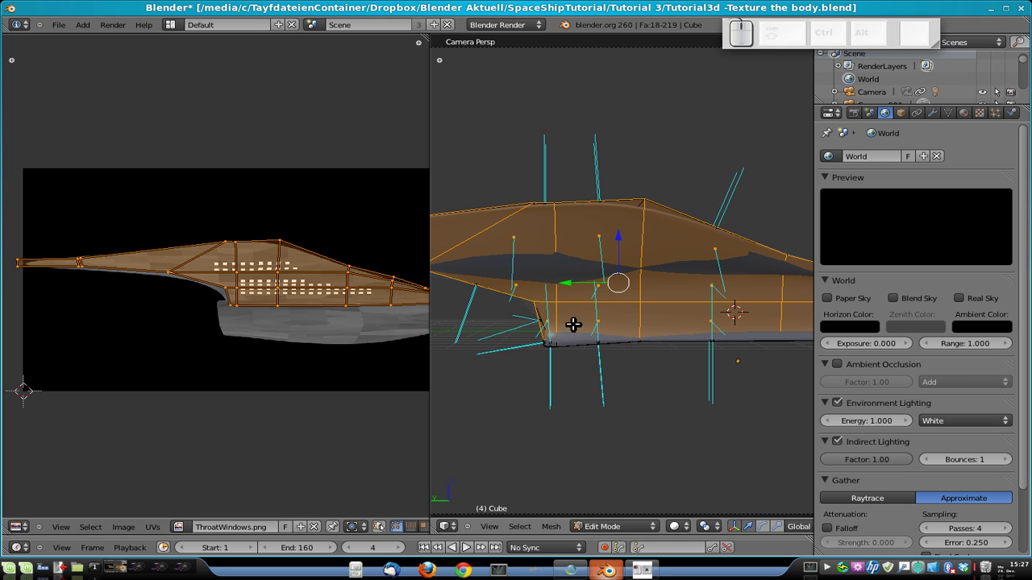
{"action": "scroll", "coordinate": [685, 334], "scroll_direction": "down", "scroll_amount": 5}
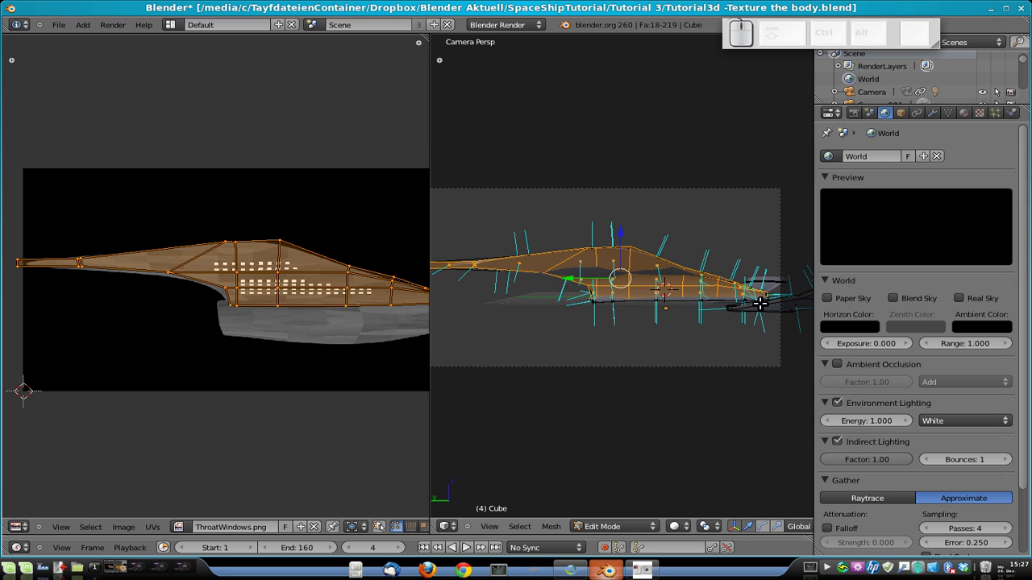
{"action": "scroll", "coordinate": [668, 314], "scroll_direction": "up", "scroll_amount": 5}
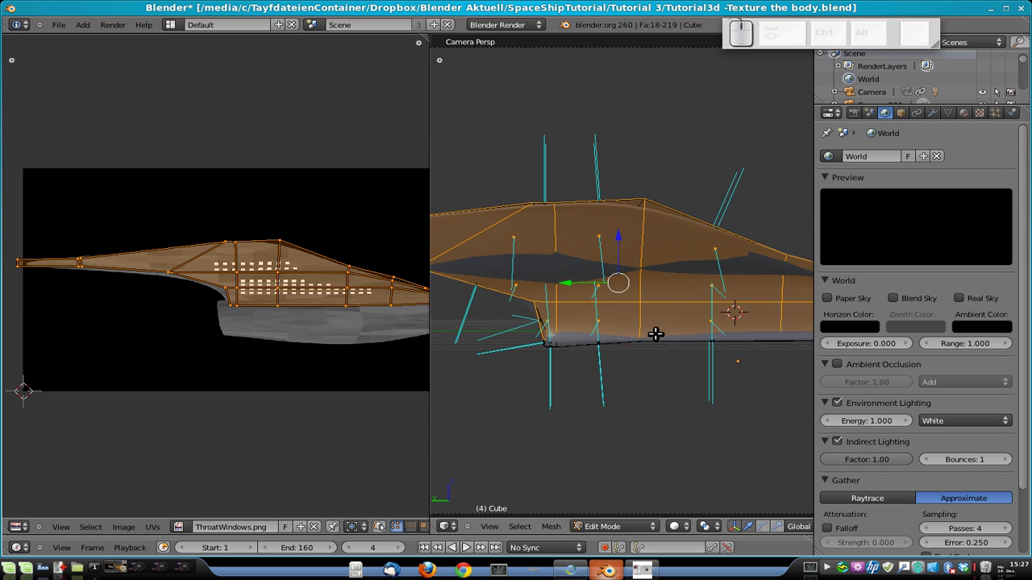
{"action": "right_click", "coordinate": [588, 338], "text": "shift"}
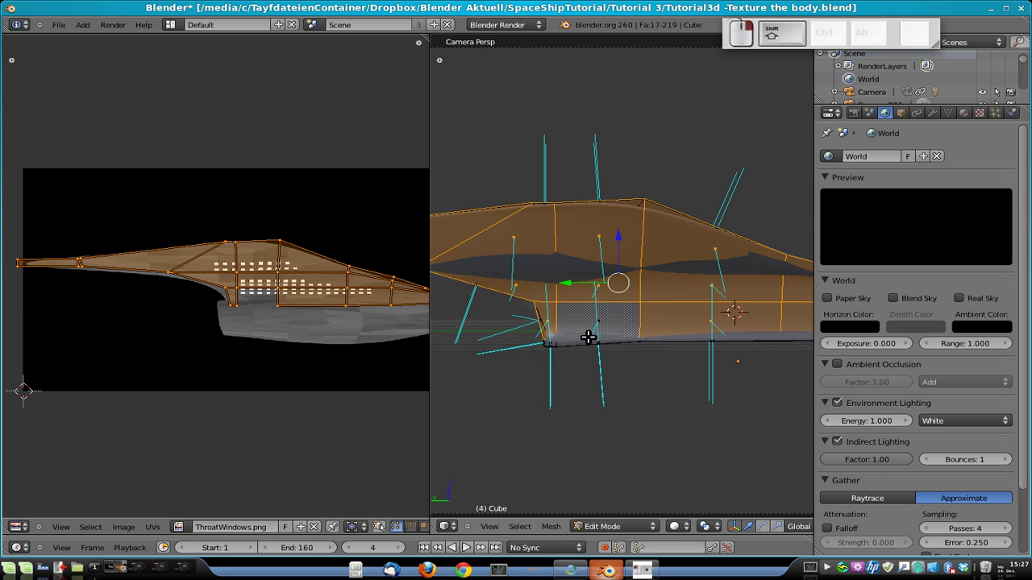
{"action": "scroll", "coordinate": [585, 338], "scroll_direction": "down", "scroll_amount": 1}
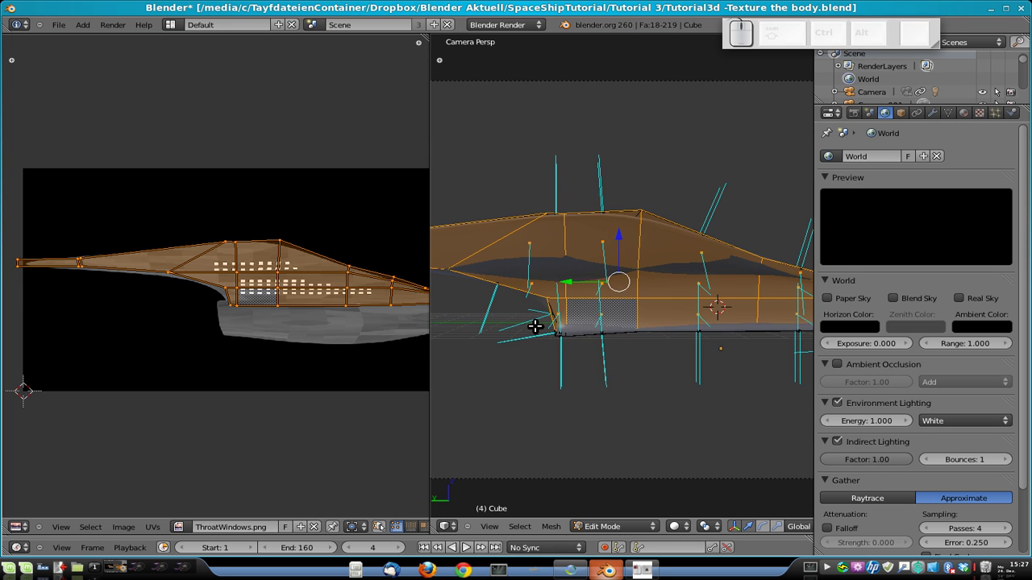
{"action": "right_click", "coordinate": [559, 331], "text": "shift"}
{"action": "right_click", "coordinate": [605, 330], "text": "shift"}
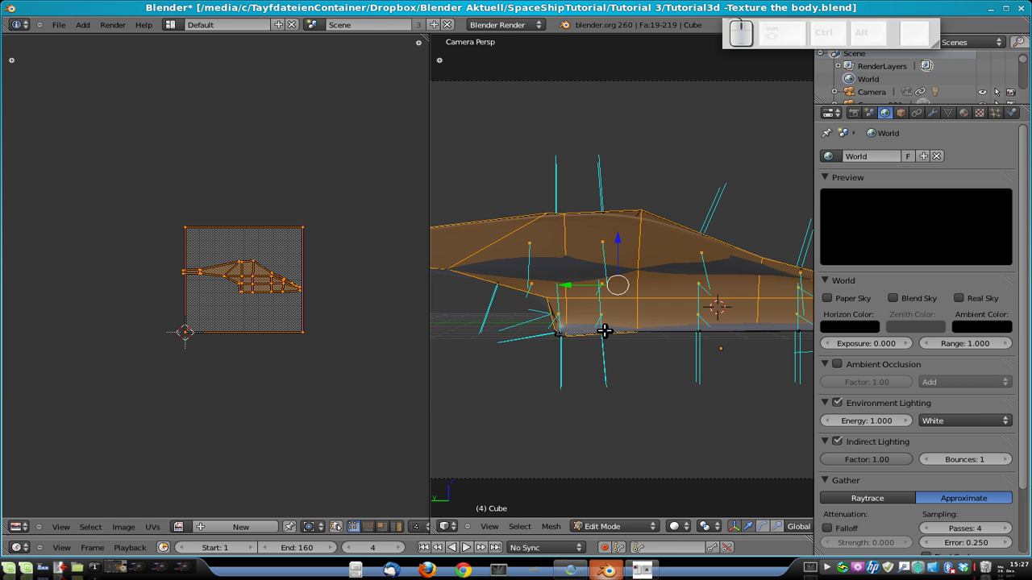
{"action": "right_click", "coordinate": [708, 330], "text": "shift"}
{"action": "right_click", "coordinate": [707, 331], "text": "shift"}
{"action": "right_click", "coordinate": [700, 317], "text": "shift"}
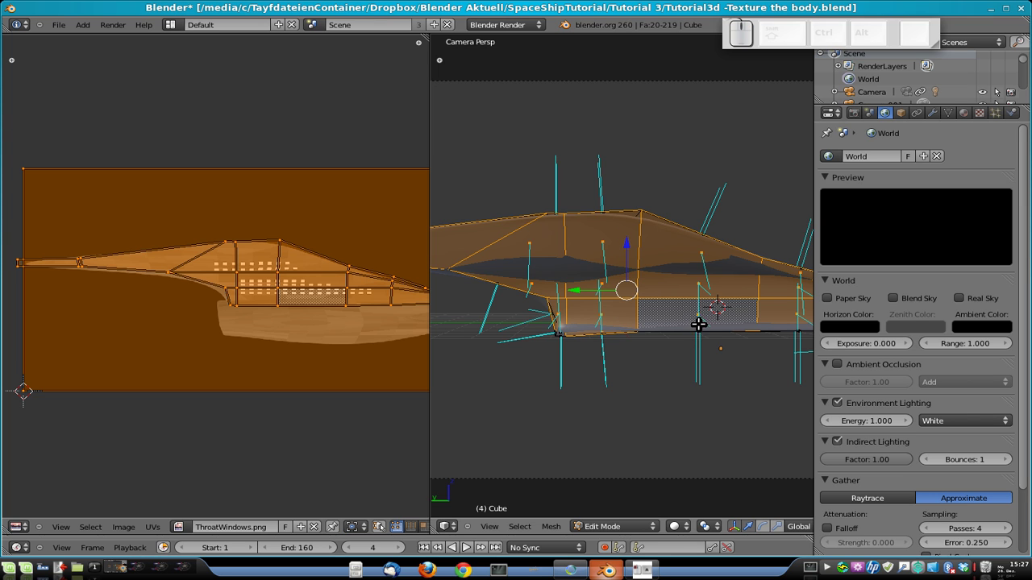
Allow selecting hidden geometry and circle-select more lower-edge faces along the middle of the body.
{"action": "key", "text": "c"}
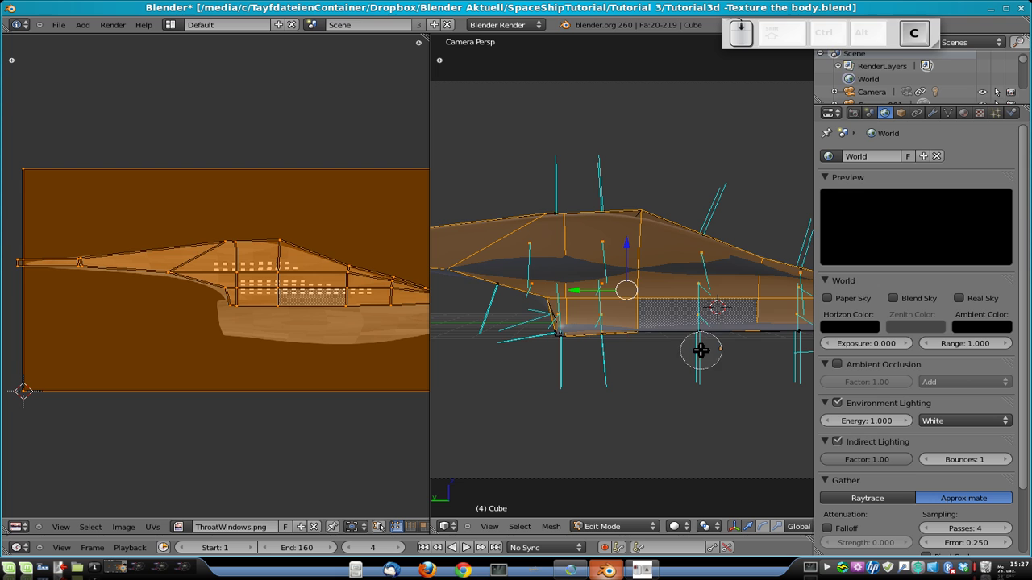
{"action": "left_click", "coordinate": [730, 335]}
{"action": "right_click", "coordinate": [698, 332]}
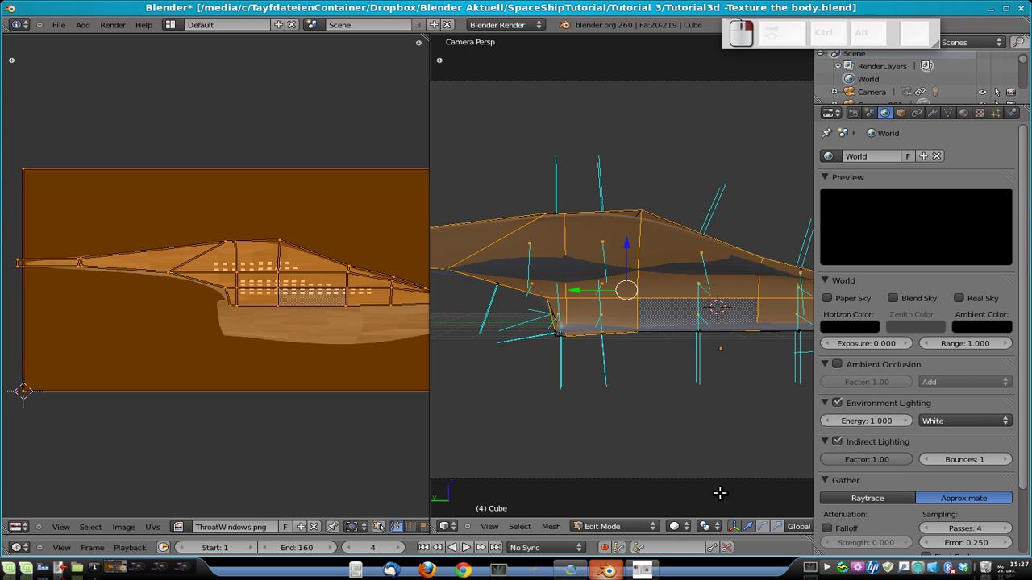
{"action": "key", "text": "ctrl+Up"}
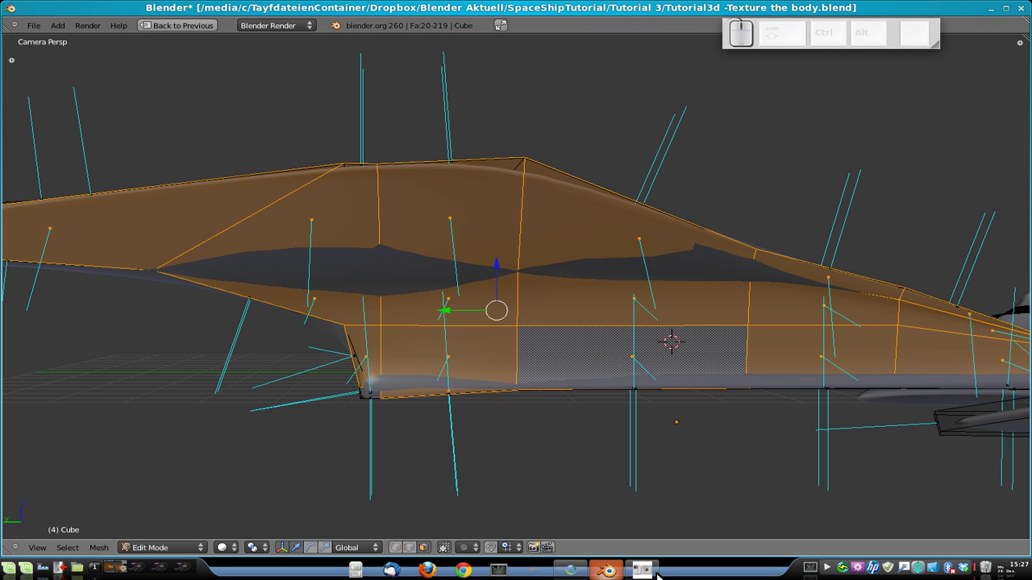
{"action": "key", "text": "ctrl+Up"}
{"action": "key", "text": "c"}
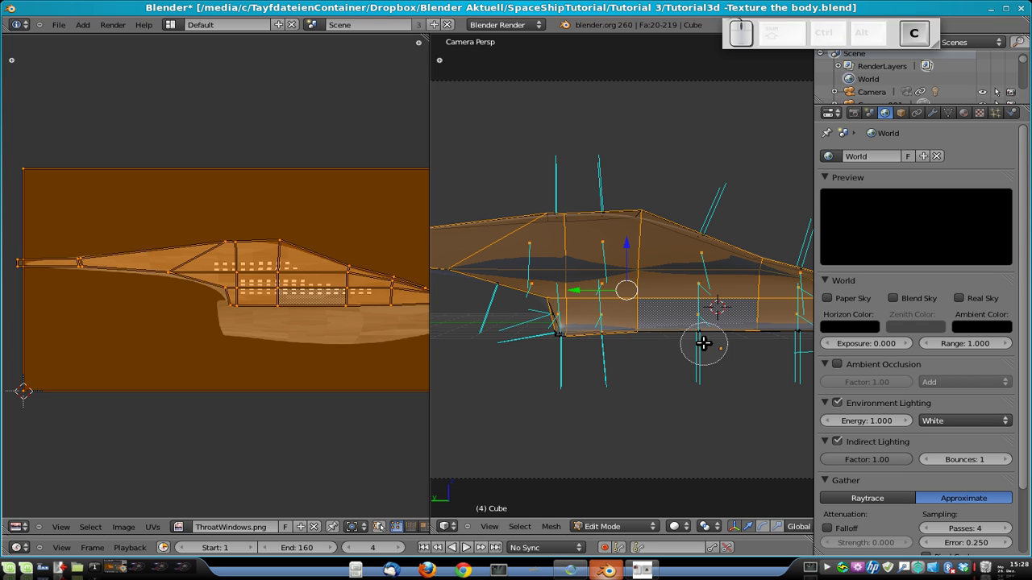
{"action": "left_click", "coordinate": [703, 343]}
{"action": "right_click", "coordinate": [703, 343]}
{"action": "scroll", "coordinate": [749, 340], "scroll_direction": "down", "scroll_amount": 2}
{"action": "key", "text": "c"}
{"action": "left_click", "coordinate": [736, 336]}
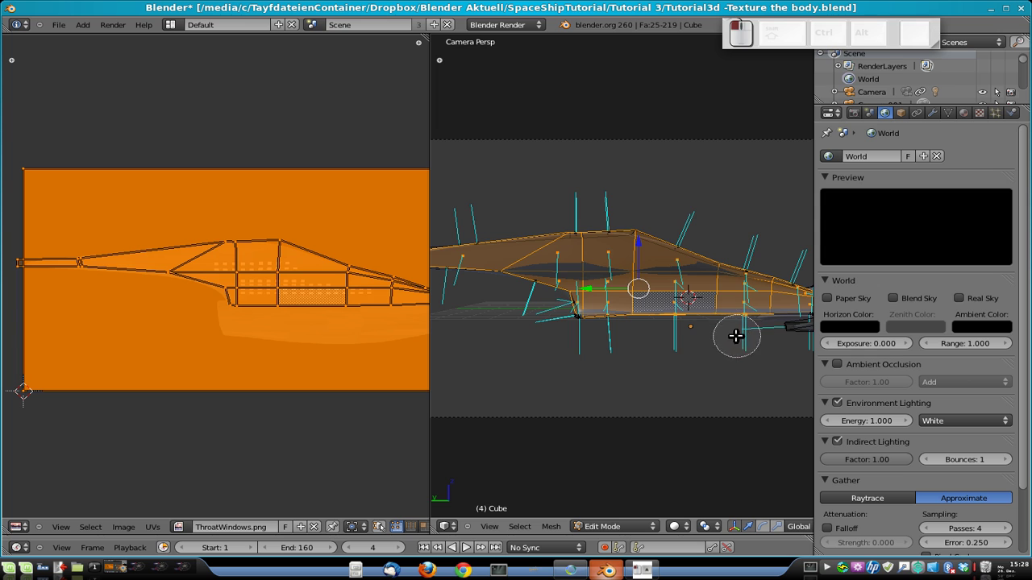
{"action": "right_click", "coordinate": [736, 336]}
Circle-select the remaining lower-edge faces near the tapered rear end of the body.
{"action": "scroll", "coordinate": [771, 322], "scroll_direction": "down", "scroll_amount": 1}
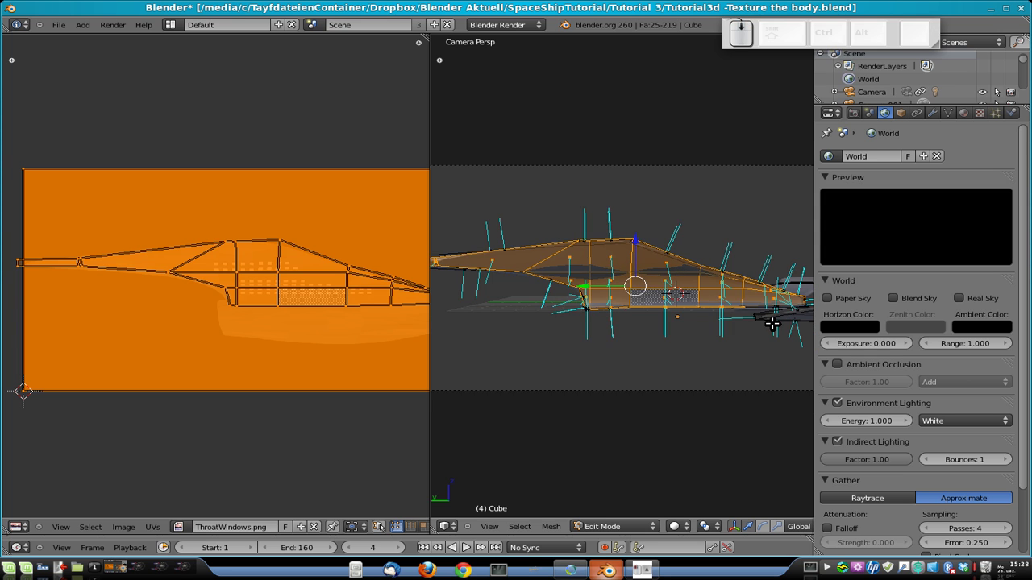
{"action": "mouse_move", "coordinate": [753, 322]}
{"action": "middle_mouse_down", "text": "shift"}
{"action": "mouse_move", "coordinate": [591, 333]}
{"action": "mouse_move", "coordinate": [609, 327]}
{"action": "middle_mouse_up", "text": "shift"}
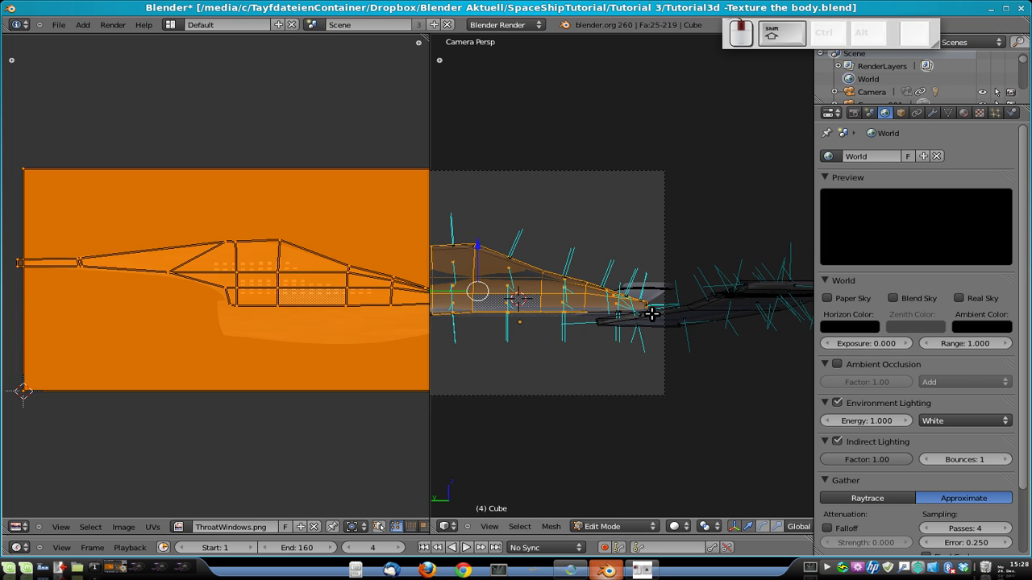
{"action": "scroll", "coordinate": [694, 317], "scroll_direction": "up", "scroll_amount": 6}
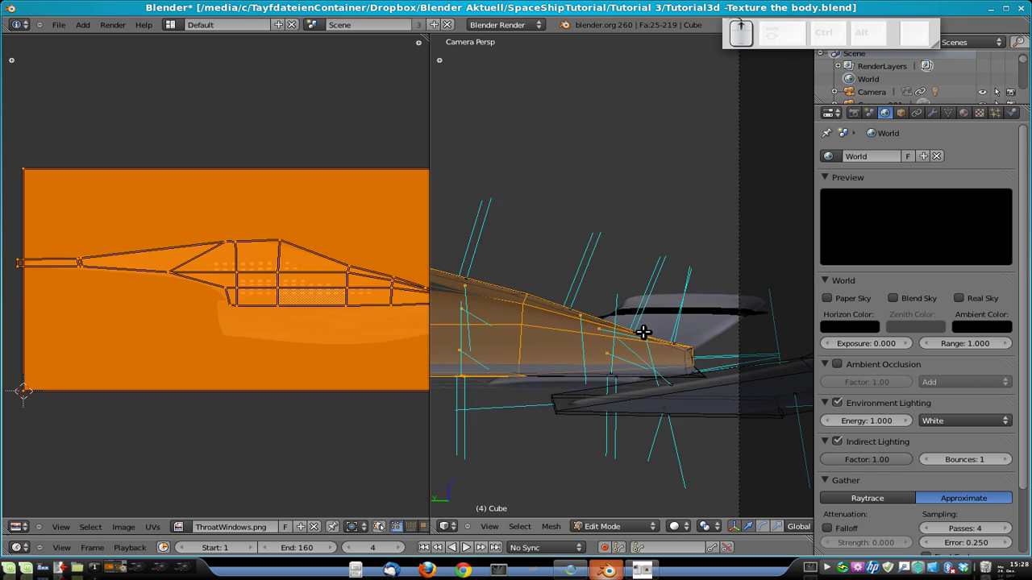
{"action": "key", "text": "c"}
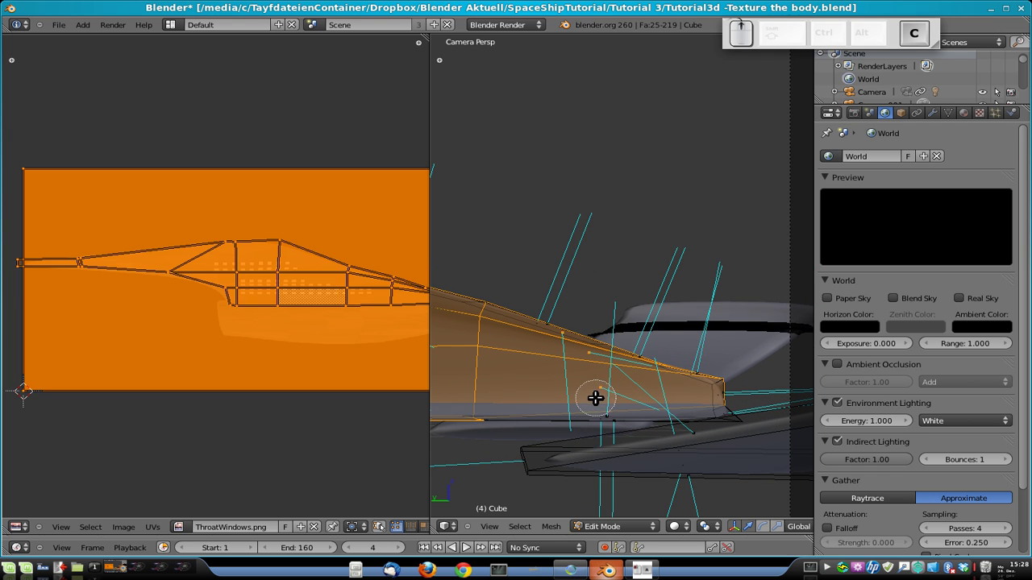
{"action": "left_click", "coordinate": [607, 405]}
{"action": "left_click", "coordinate": [608, 406]}
{"action": "right_click", "coordinate": [609, 405]}
{"action": "scroll", "coordinate": [588, 364], "scroll_direction": "down", "scroll_amount": 5}
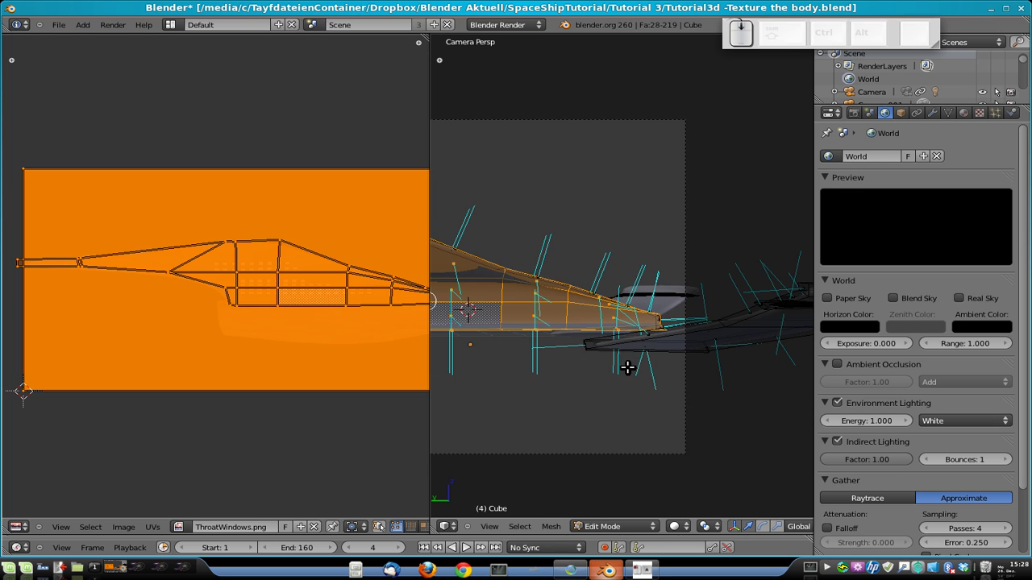
{"action": "scroll", "coordinate": [628, 367], "scroll_direction": "down", "scroll_amount": 3}
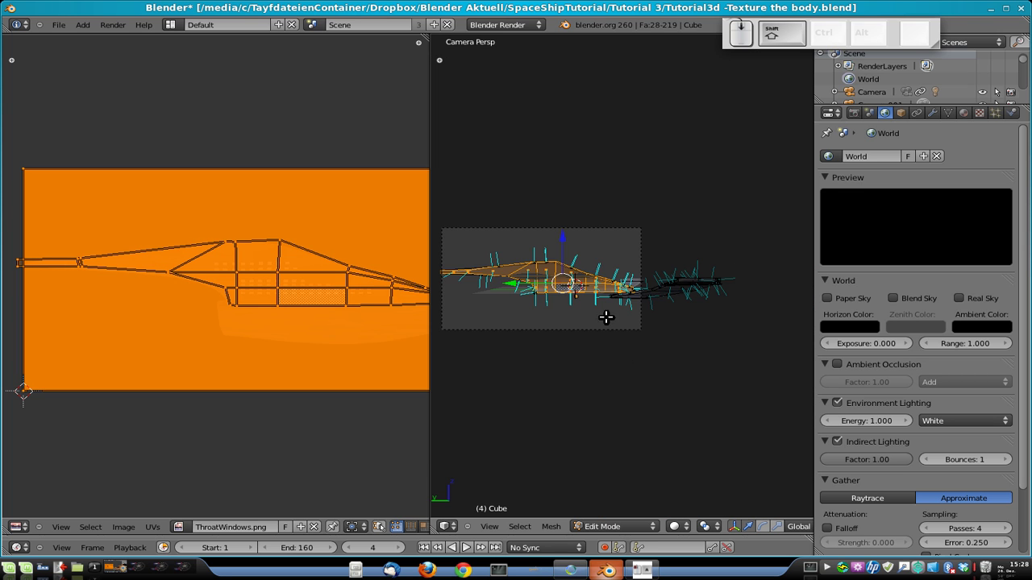
Project the extended face selection's UVs from the camera view again and stretch the layout by about 1.87 along X.
{"action": "key", "text": "u"}
{"action": "left_click", "coordinate": [688, 326]}
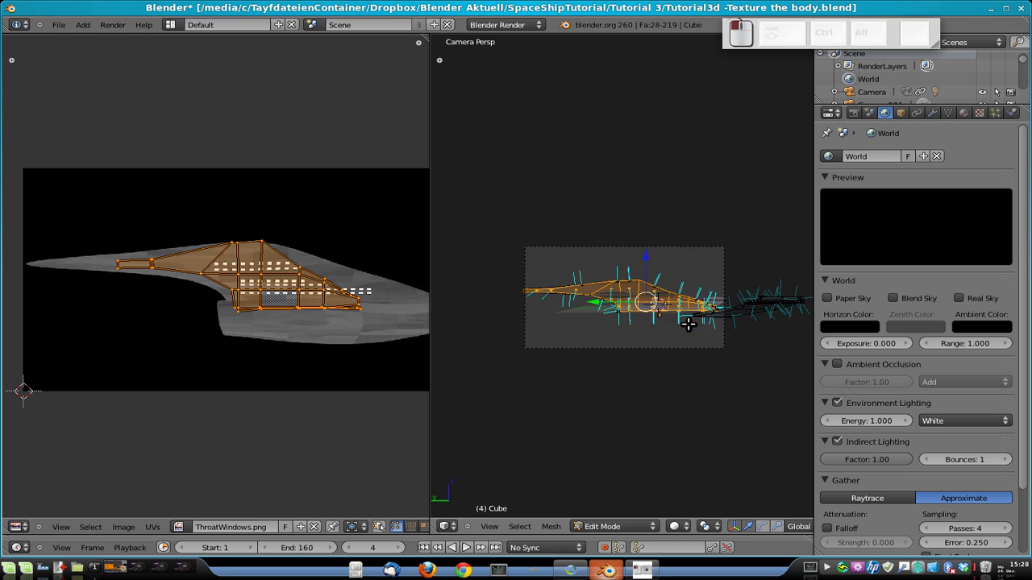
{"action": "key", "text": "s"}
{"action": "key", "text": "y"}
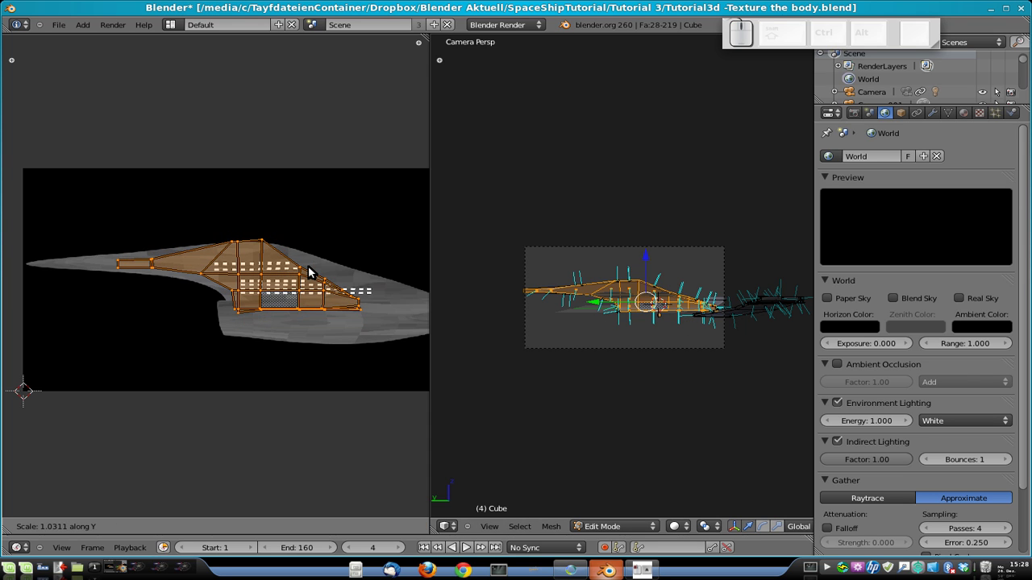
{"action": "left_click", "coordinate": [297, 270]}
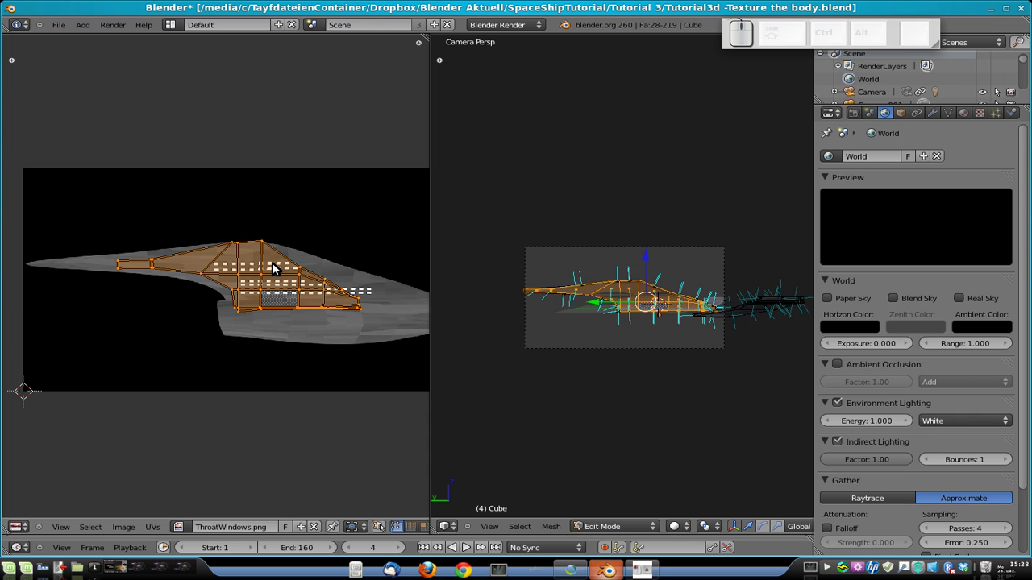
{"action": "key", "text": "s"}
{"action": "key", "text": "x"}
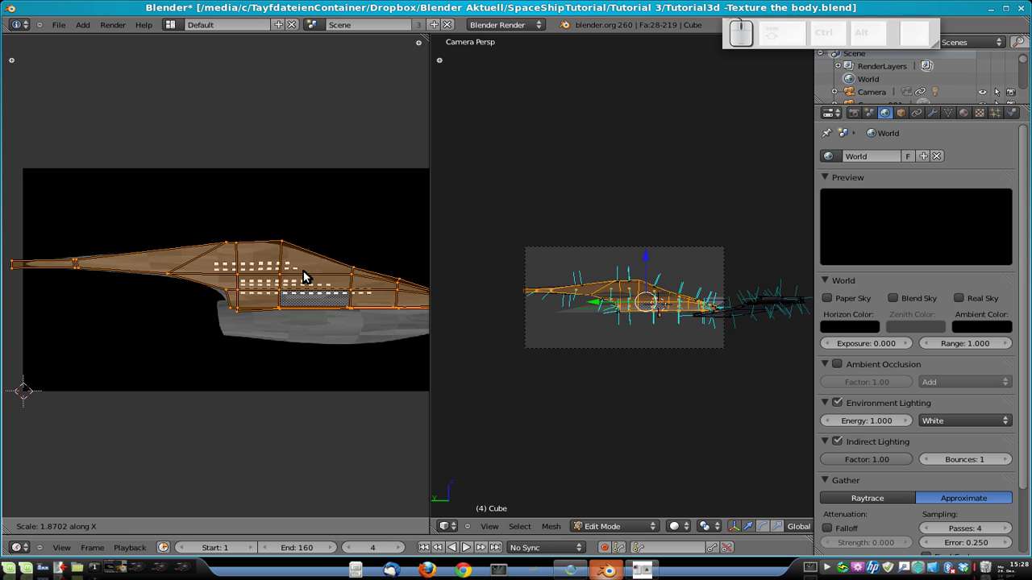
{"action": "left_click", "coordinate": [304, 277]}
Fit the UV layout to the rendered body by scaling it to about 0.98 and moving it about 4.9 along X.
{"action": "scroll", "coordinate": [290, 290], "scroll_direction": "down", "scroll_amount": 3}
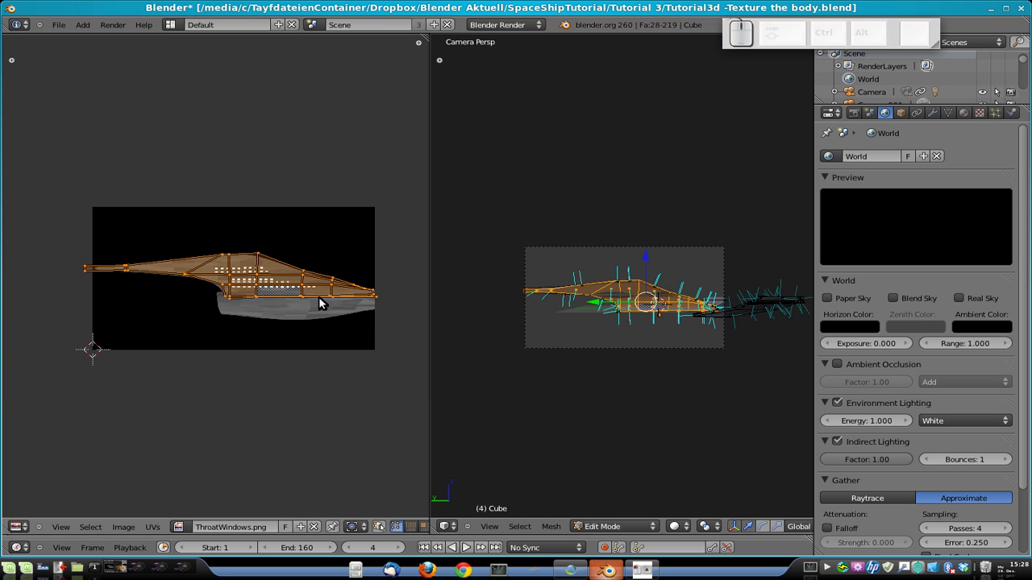
{"action": "key", "text": "s"}
{"action": "key", "text": "y"}
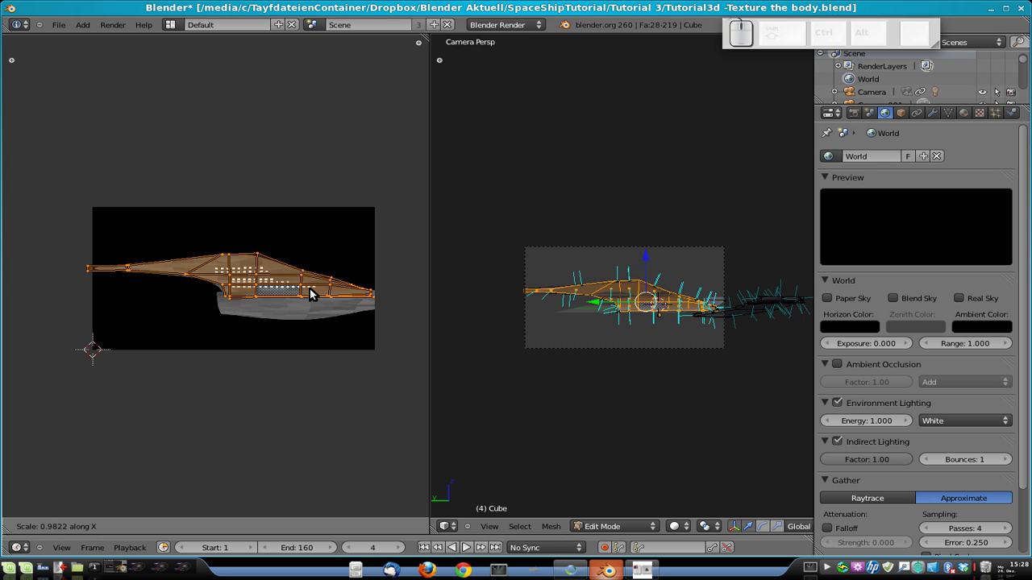
{"action": "key", "text": "g"}
{"action": "key", "text": "y"}
{"action": "key", "text": "x"}
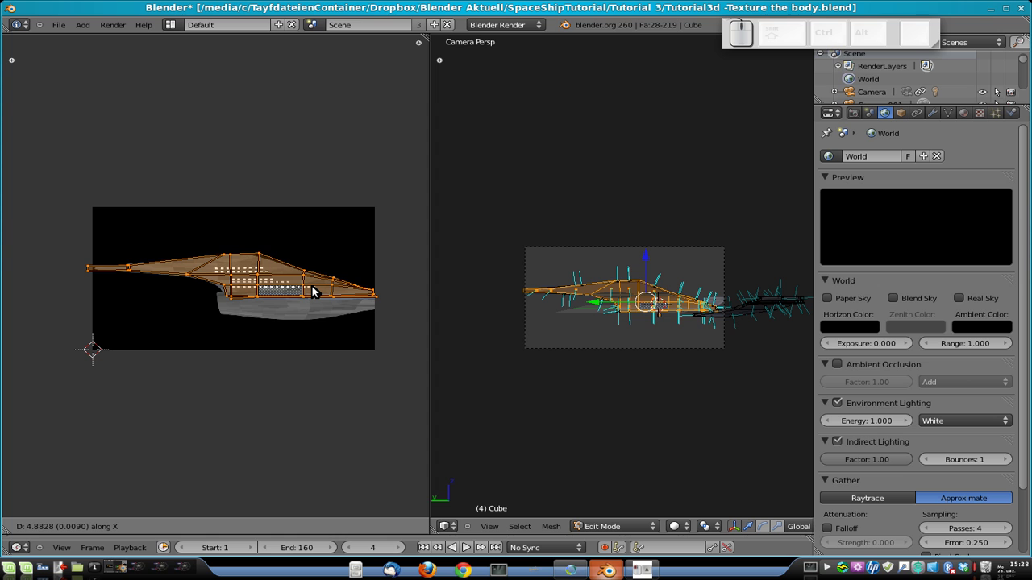
{"action": "left_click", "coordinate": [313, 292]}
Return to Object Mode and set the viewport shading to Textured to check the windows on the body.
{"action": "key", "text": "Tab"}
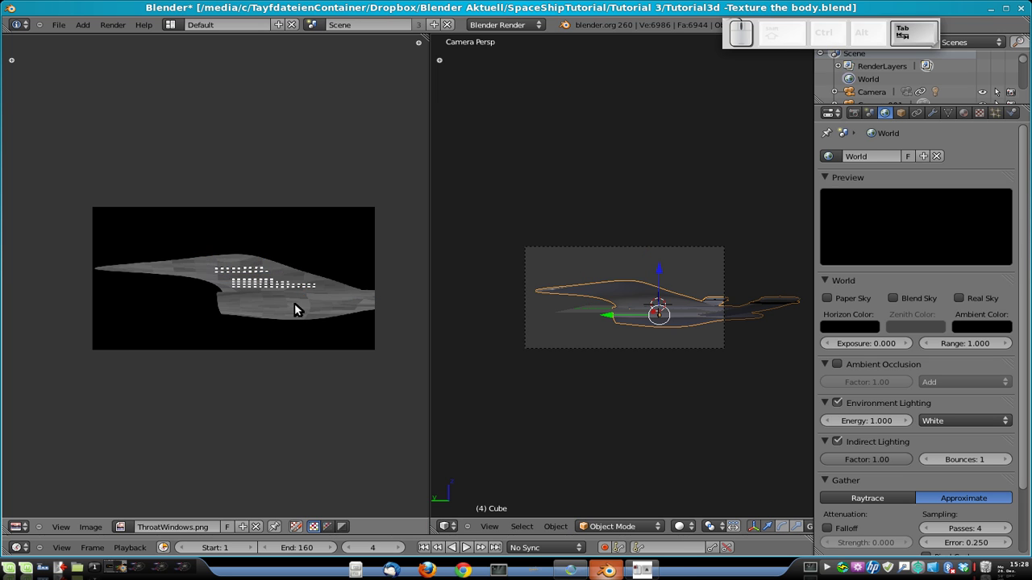
{"action": "scroll", "coordinate": [289, 308], "scroll_direction": "up", "scroll_amount": 3}
{"action": "key", "text": "Tab"}
{"action": "key", "text": "Tab"}
{"action": "key", "text": "Home"}
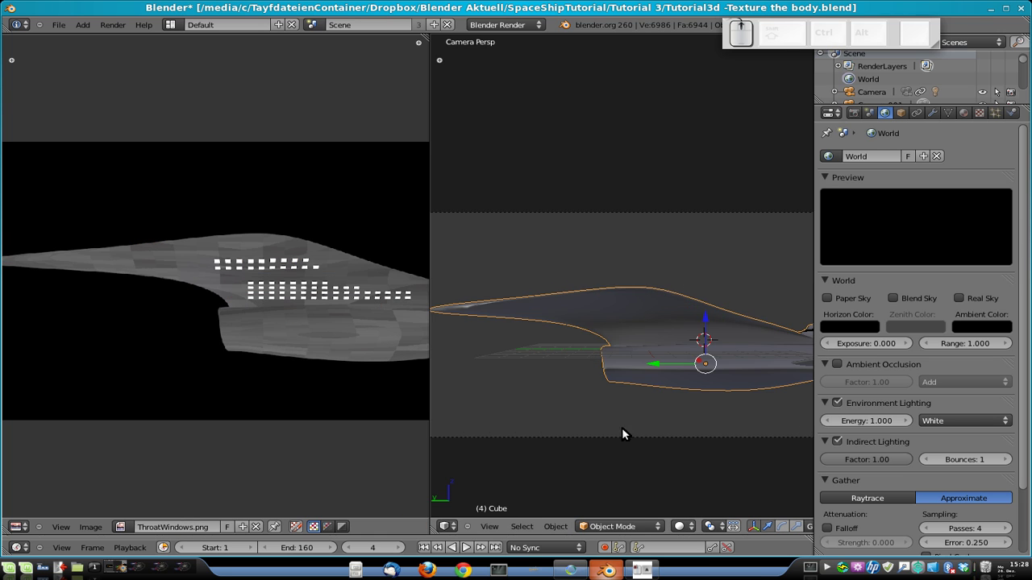
{"action": "left_click", "coordinate": [678, 522]}
{"action": "left_click", "coordinate": [683, 472]}
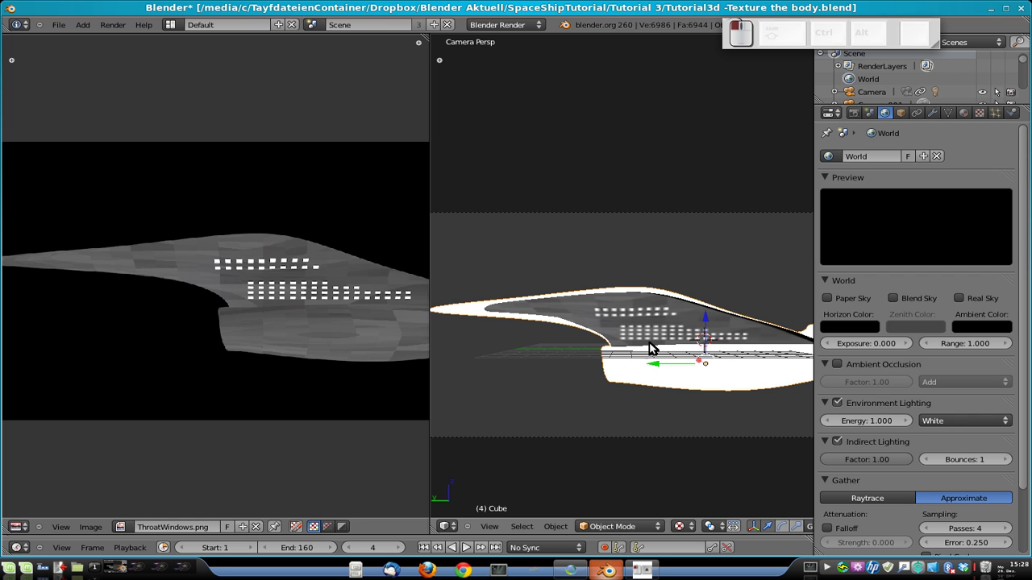
Return the body to Edit Mode with its side faces and their UV layout over ThroatWindows.png.
{"action": "scroll", "coordinate": [679, 336], "scroll_direction": "down", "scroll_amount": 1}
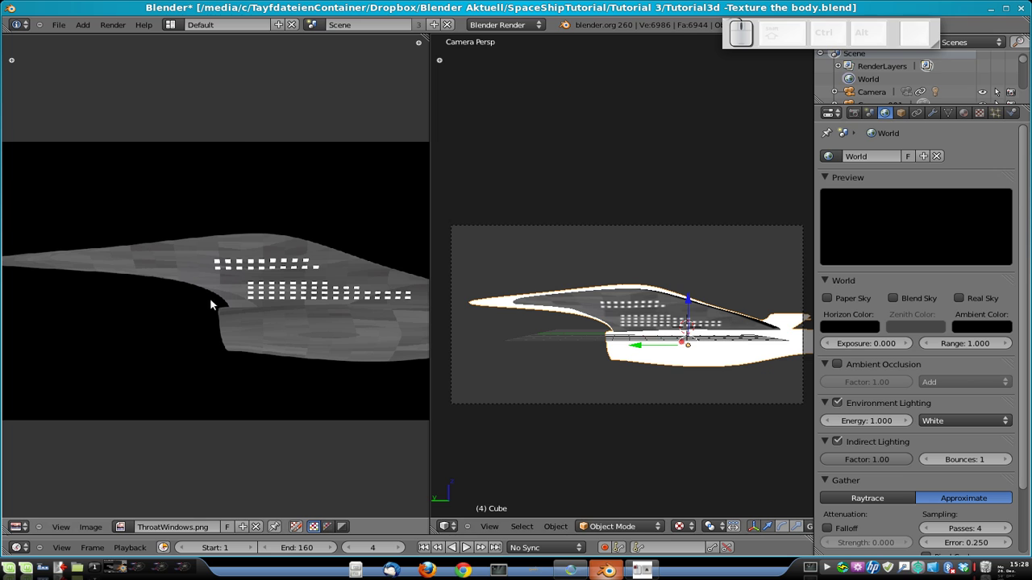
{"action": "key", "text": "Tab"}
{"action": "scroll", "coordinate": [173, 327], "scroll_direction": "down", "scroll_amount": 1}
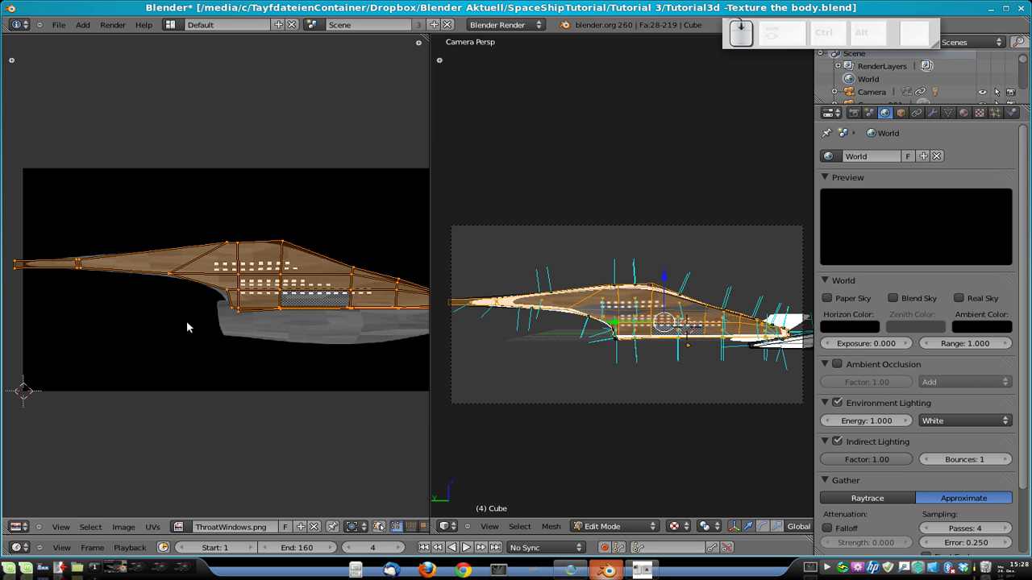
{"action": "key", "text": "g"}
{"action": "key", "text": "x"}
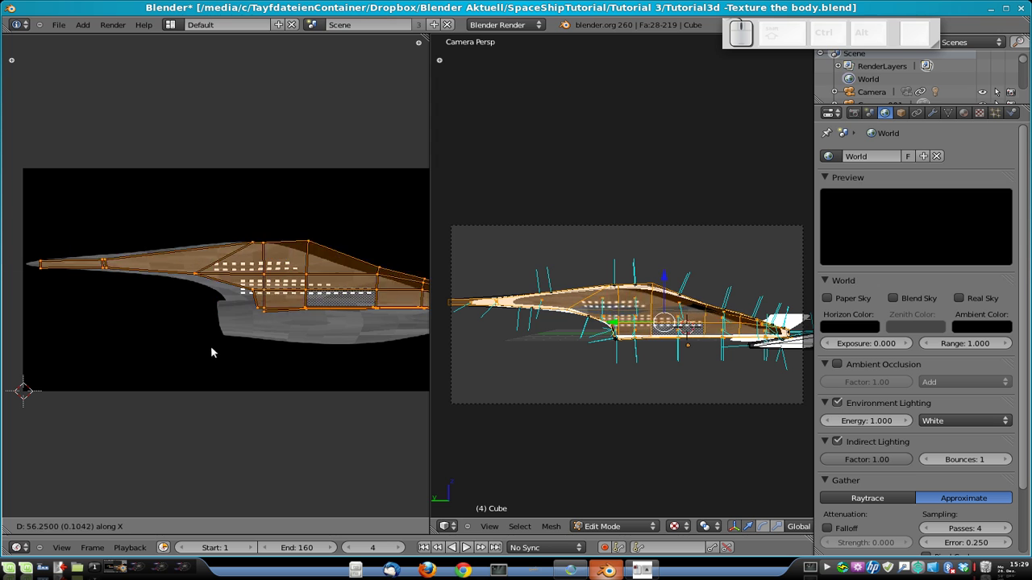
{"action": "left_click", "coordinate": [159, 351]}
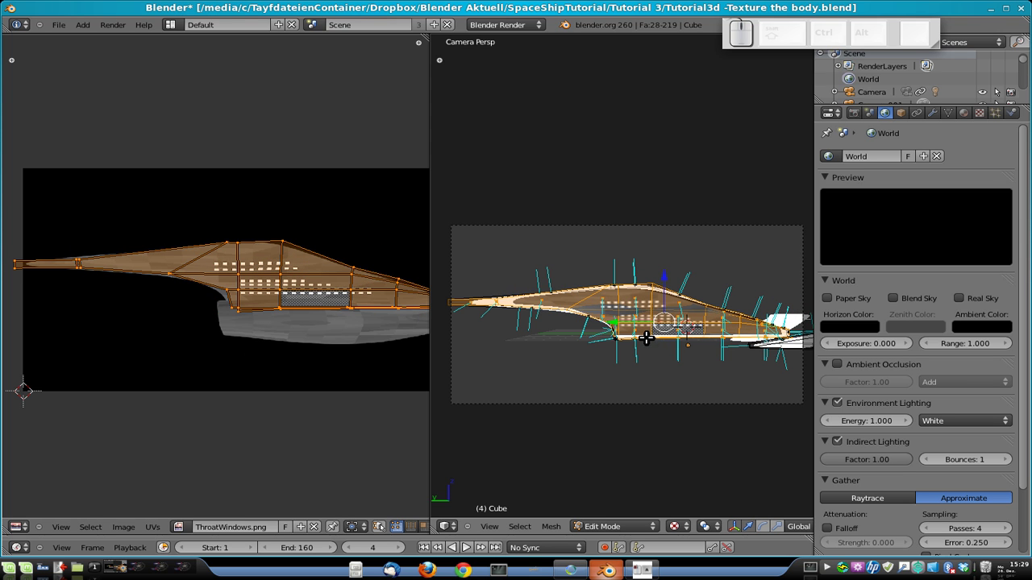
Extend the face selection with the unselected edge faces along the body's narrow front part.
{"action": "key", "text": "ctrl+KP_3"}
{"action": "scroll", "coordinate": [647, 337], "scroll_direction": "up", "scroll_amount": 5}
{"action": "middle_click_drag", "start_coordinate": [464, 248], "coordinate": [734, 372], "text": "shift"}
{"action": "scroll", "coordinate": [634, 186], "scroll_direction": "up", "scroll_amount": 4}
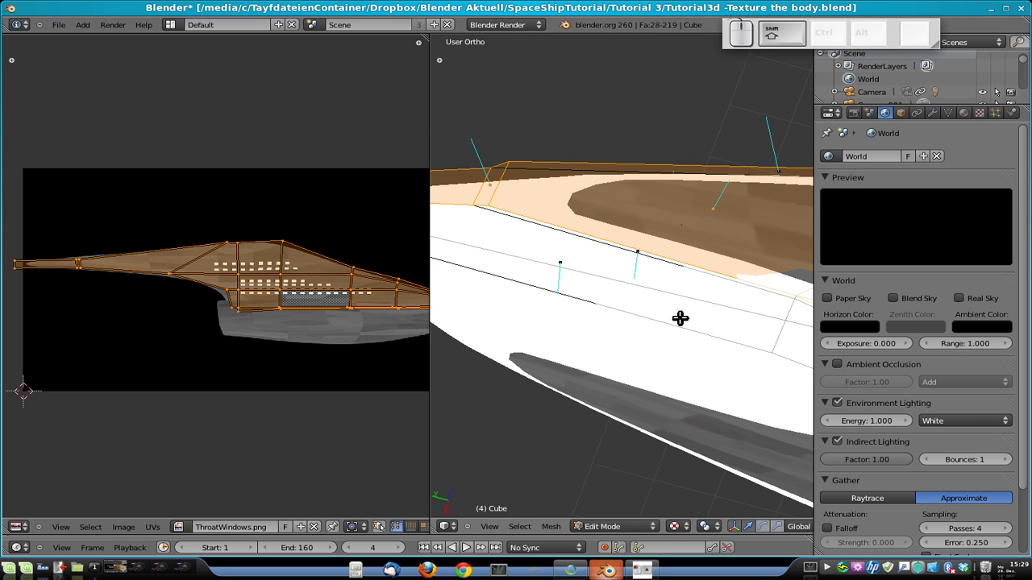
{"action": "right_click", "coordinate": [637, 253], "text": "shift"}
{"action": "middle_click_drag", "start_coordinate": [637, 253], "coordinate": [682, 292]}
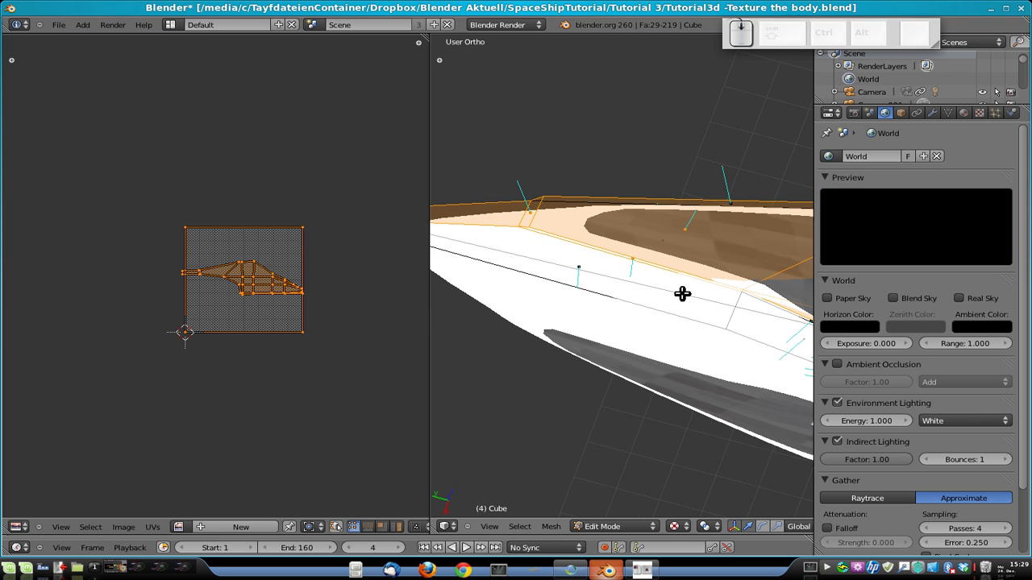
{"action": "middle_click_drag", "start_coordinate": [771, 323], "coordinate": [565, 336], "text": "shift"}
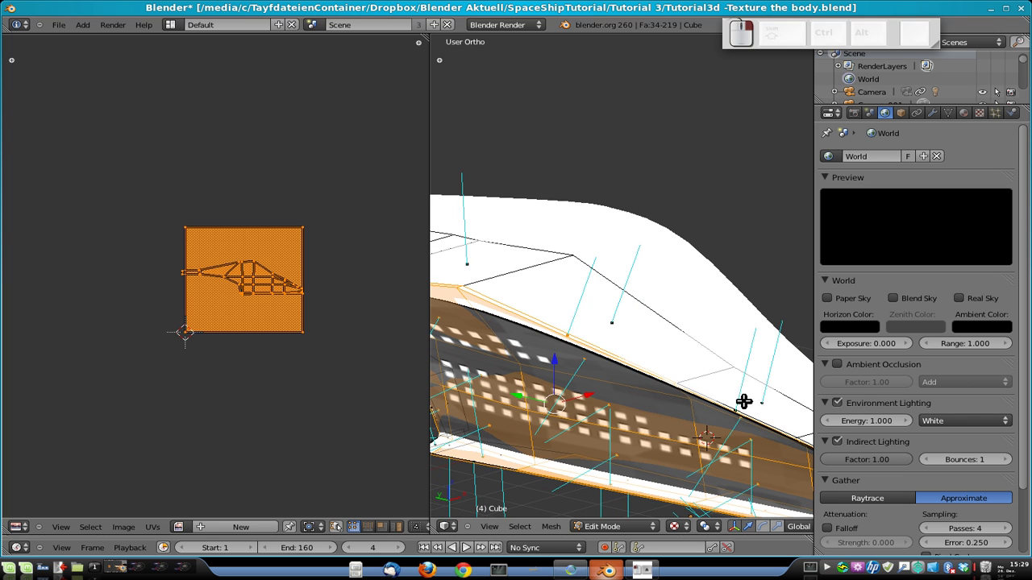
Add the narrow upper-edge faces along the body's sloping rear part to the selection.
{"action": "middle_click_drag", "start_coordinate": [760, 415], "coordinate": [636, 53]}
{"action": "scroll", "coordinate": [653, 388], "scroll_direction": "up", "scroll_amount": 5}
{"action": "right_click", "coordinate": [649, 273], "text": "shift"}
{"action": "scroll", "coordinate": [653, 282], "scroll_direction": "down", "scroll_amount": 5}
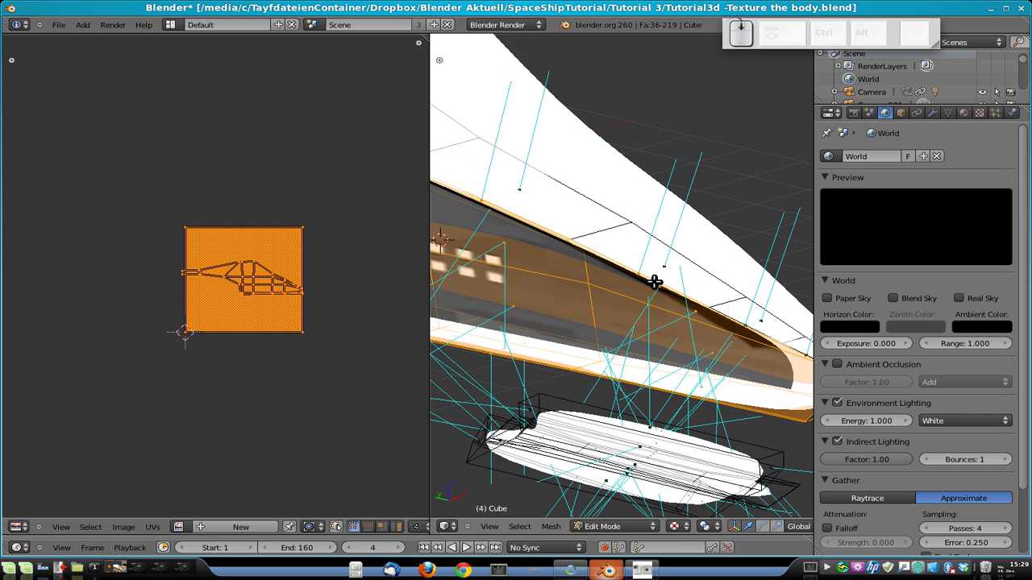
{"action": "scroll", "coordinate": [564, 289], "scroll_direction": "up", "scroll_amount": 8}
{"action": "middle_click_drag", "start_coordinate": [563, 290], "coordinate": [745, 269], "text": "shift"}
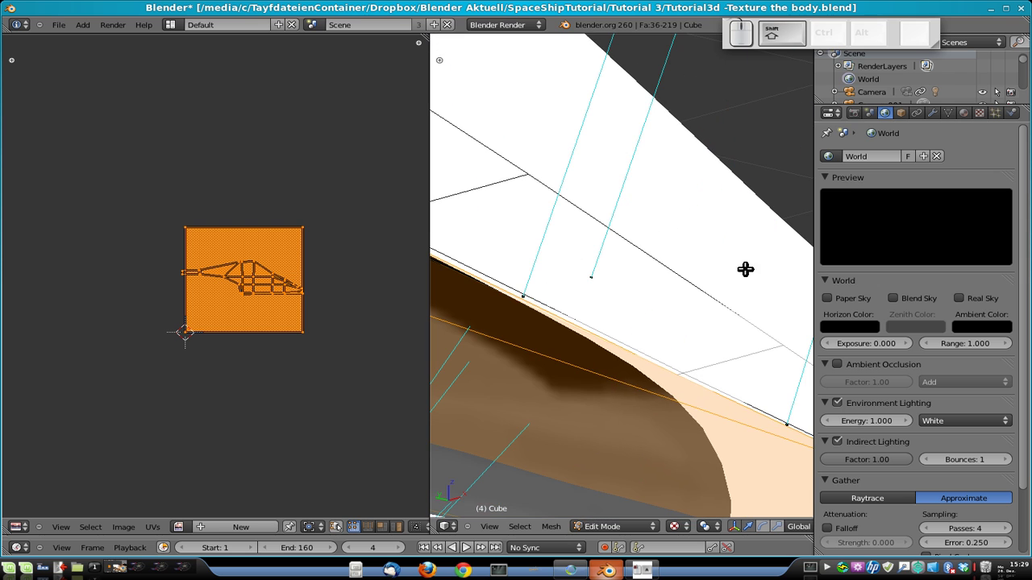
{"action": "scroll", "coordinate": [585, 313], "scroll_direction": "down", "scroll_amount": 4}
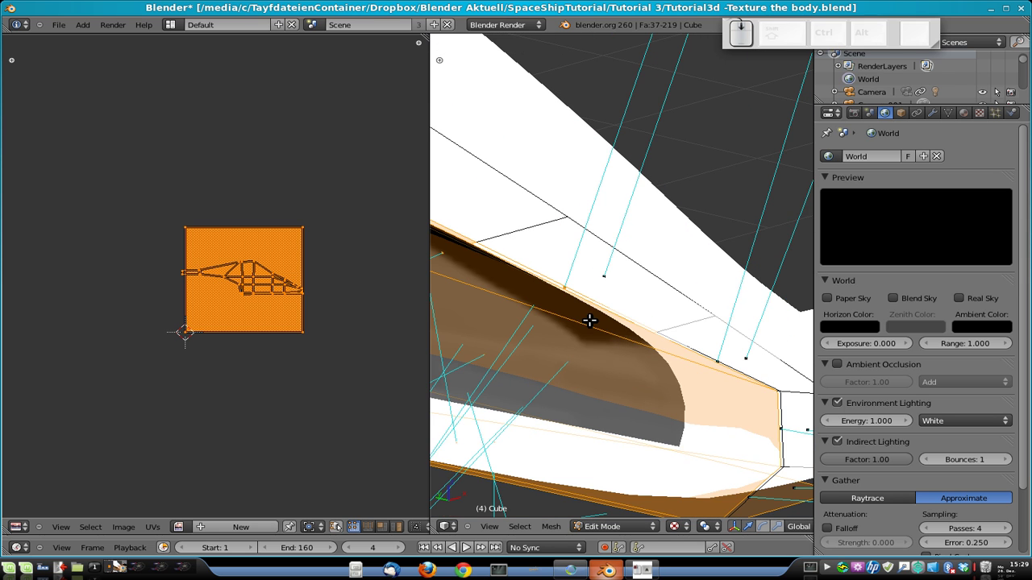
{"action": "scroll", "coordinate": [585, 309], "scroll_direction": "up", "scroll_amount": 3}
{"action": "middle_click_drag", "start_coordinate": [706, 357], "coordinate": [721, 240], "text": "shift"}
{"action": "scroll", "coordinate": [585, 308], "scroll_direction": "up", "scroll_amount": 4}
{"action": "right_click", "coordinate": [590, 310], "text": "shift"}
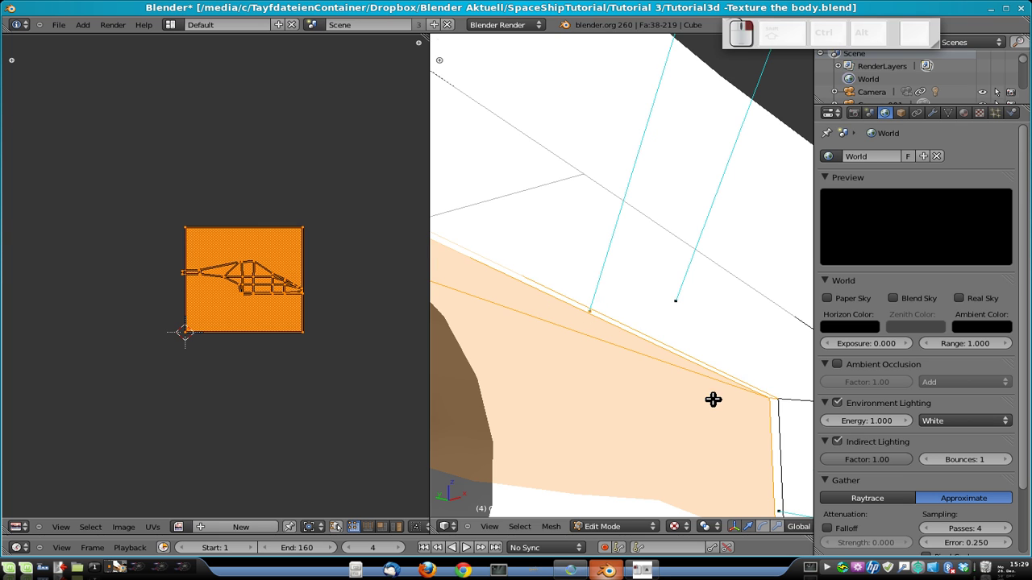
Add the narrow side faces at the body's tapered rear end to the selection.
{"action": "middle_click_drag", "start_coordinate": [712, 399], "coordinate": [705, 298], "text": "shift"}
{"action": "scroll", "coordinate": [694, 395], "scroll_direction": "down", "scroll_amount": 2}
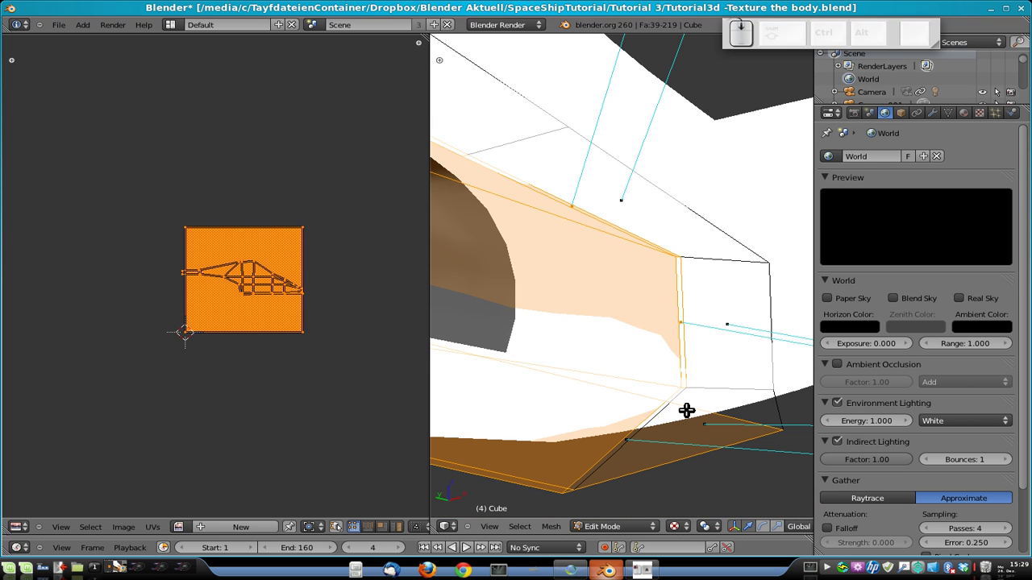
{"action": "right_click", "coordinate": [642, 428], "text": "shift"}
{"action": "right_click", "coordinate": [630, 439], "text": "shift"}
{"action": "middle_click_drag", "start_coordinate": [629, 424], "coordinate": [638, 259]}
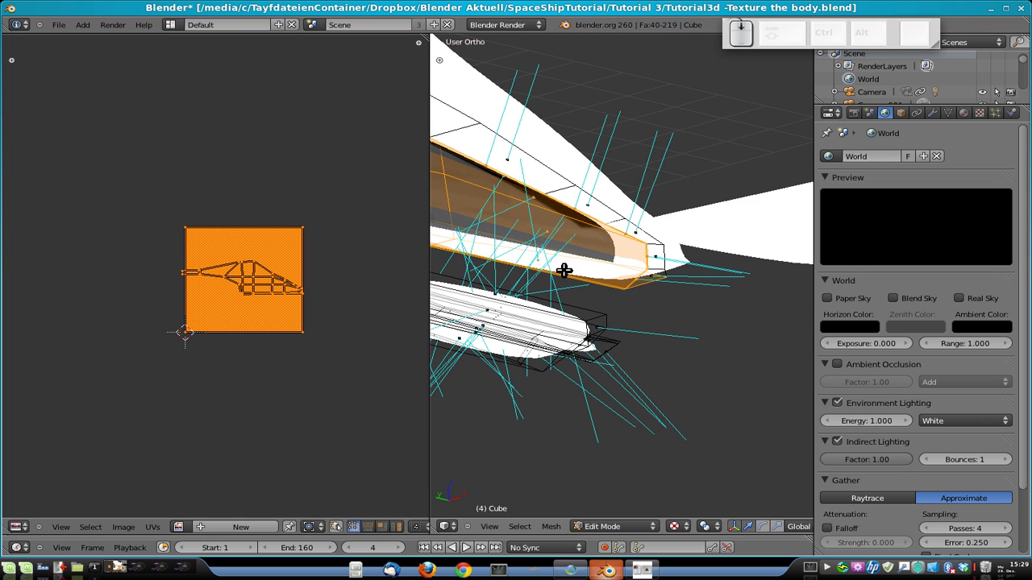
Remove the large underside faces of the body from the selection.
{"action": "middle_click_drag", "start_coordinate": [564, 271], "coordinate": [812, 299], "text": "shift"}
{"action": "middle_click_drag", "start_coordinate": [629, 309], "coordinate": [679, 269]}
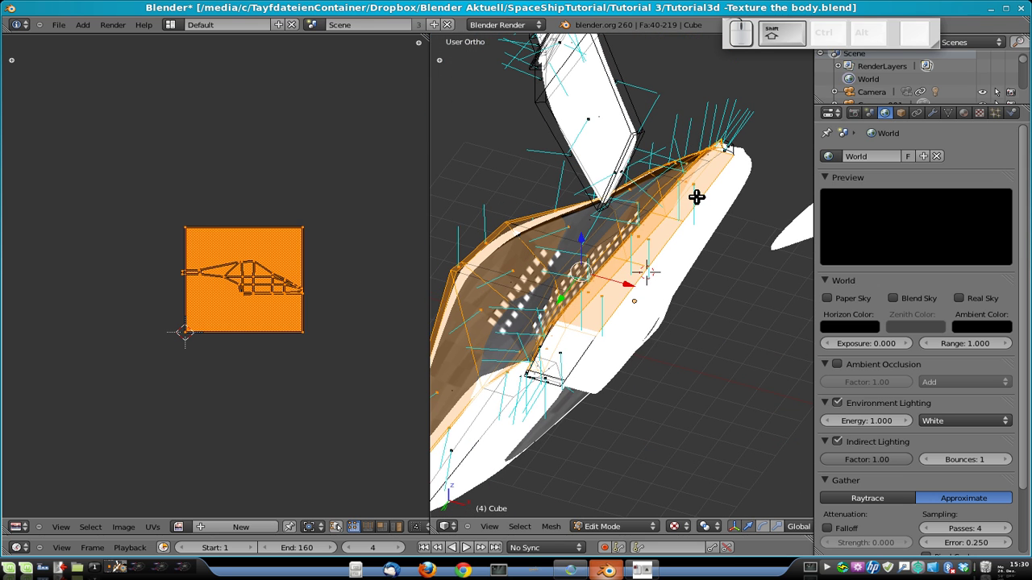
{"action": "right_click", "coordinate": [695, 199], "text": "shift"}
{"action": "right_click", "coordinate": [671, 233], "text": "shift"}
{"action": "right_click", "coordinate": [634, 281], "text": "shift"}
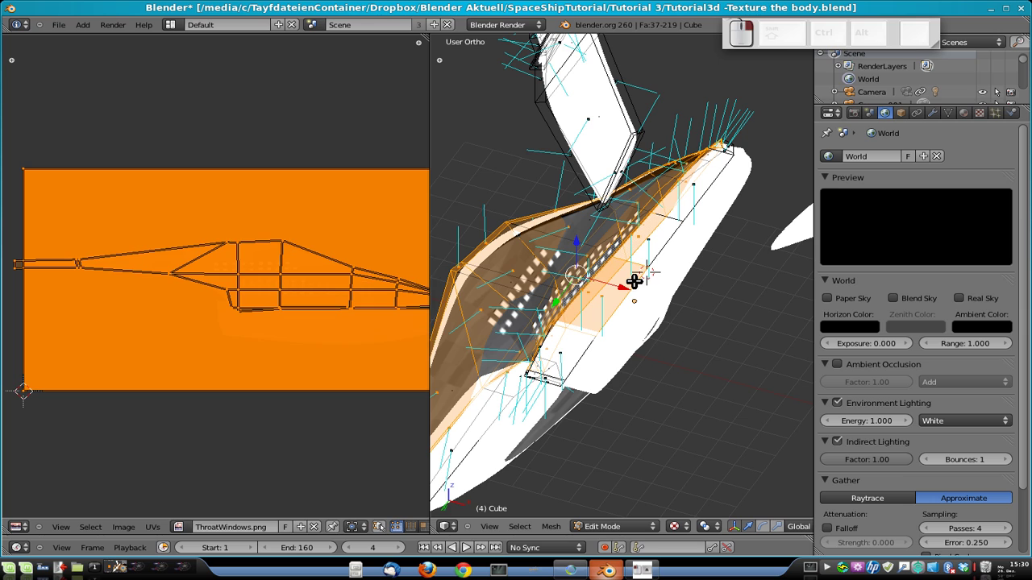
{"action": "key", "text": "ctrl+z"}
{"action": "scroll", "coordinate": [643, 278], "scroll_direction": "up", "scroll_amount": 3}
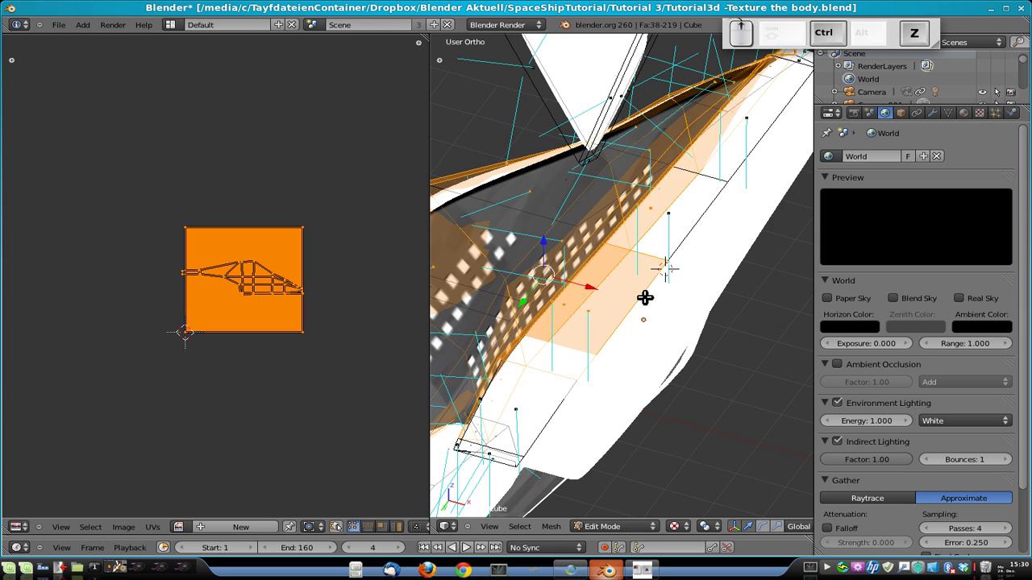
{"action": "right_click", "coordinate": [591, 312], "text": "shift"}
Add the narrow edge faces around the body's lower front corner and curved throat to the selection.
{"action": "middle_click_drag", "start_coordinate": [688, 257], "coordinate": [536, 331]}
{"action": "middle_click_drag", "start_coordinate": [596, 317], "coordinate": [728, 322], "text": "shift"}
{"action": "scroll", "coordinate": [677, 314], "scroll_direction": "up", "scroll_amount": 6}
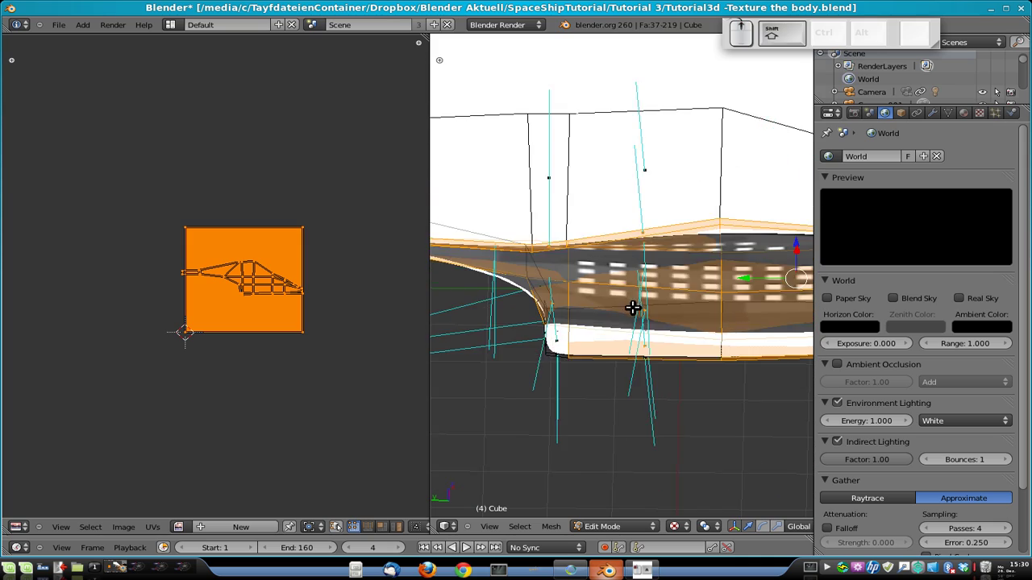
{"action": "right_click", "coordinate": [530, 376], "text": "shift"}
{"action": "middle_click_drag", "start_coordinate": [582, 355], "coordinate": [595, 237]}
{"action": "scroll", "coordinate": [566, 298], "scroll_direction": "up", "scroll_amount": 4}
{"action": "middle_click_drag", "start_coordinate": [539, 300], "coordinate": [608, 329], "text": "shift"}
{"action": "right_click", "coordinate": [573, 316], "text": "shift"}
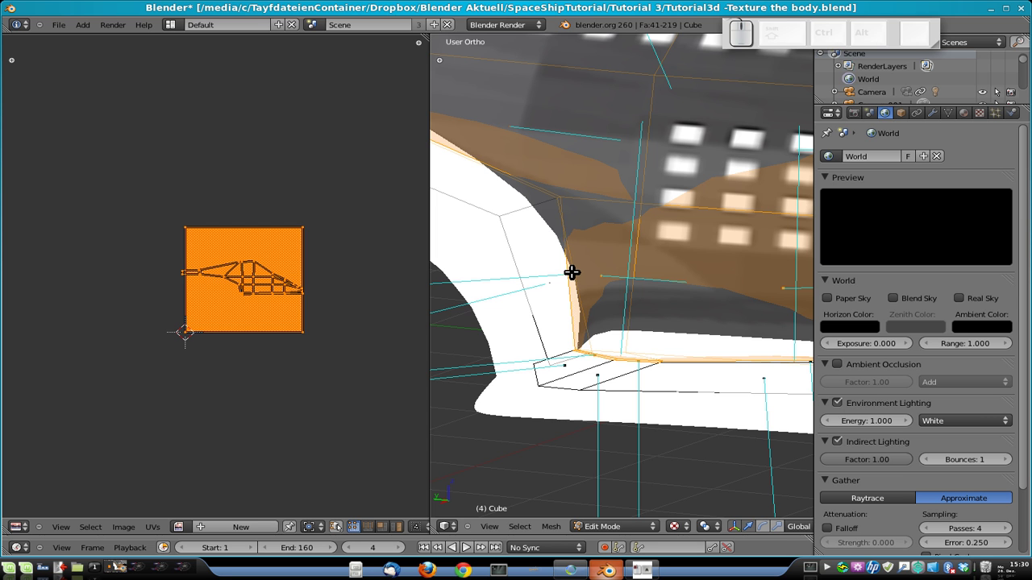
{"action": "middle_click_drag", "start_coordinate": [524, 216], "coordinate": [603, 229]}
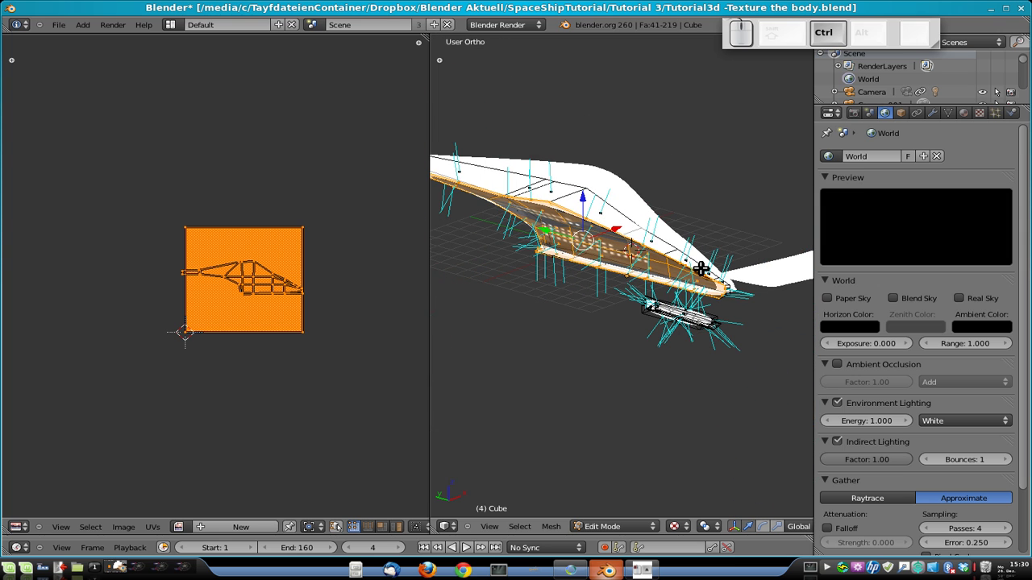
Project the selected faces' UVs from the left orthographic view and assign ThroatWindows.png to them.
{"action": "key", "text": "ctrl+KP_3"}
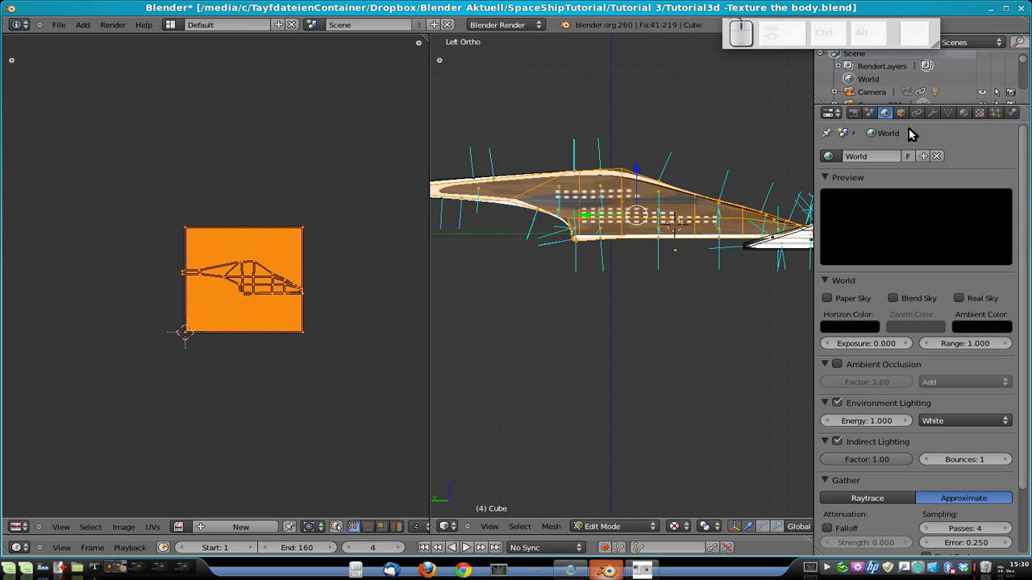
{"action": "left_click", "coordinate": [963, 113]}
{"action": "scroll", "coordinate": [893, 212], "scroll_direction": "down", "scroll_amount": 1}
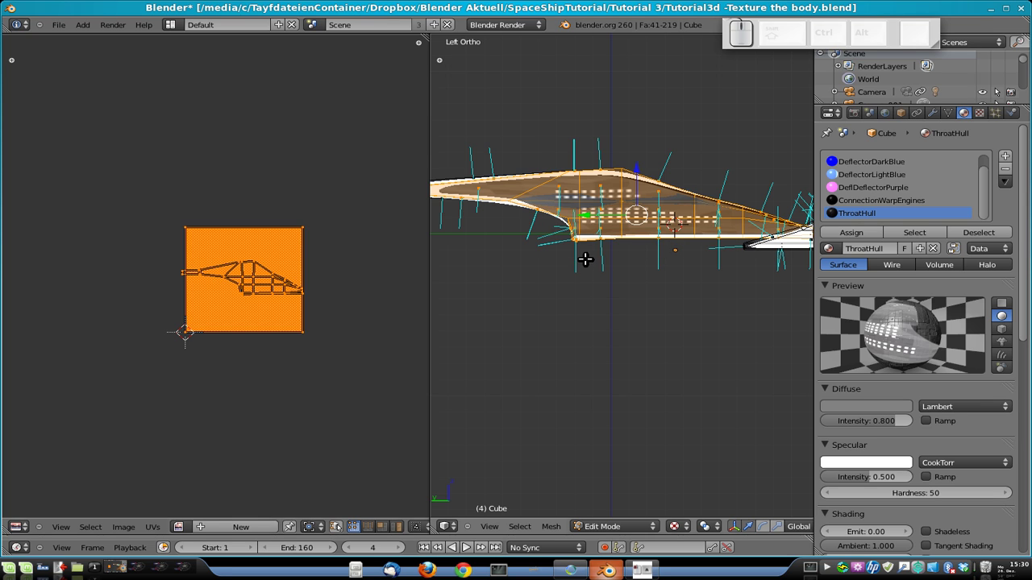
{"action": "key", "text": "u"}
{"action": "left_click", "coordinate": [639, 267]}
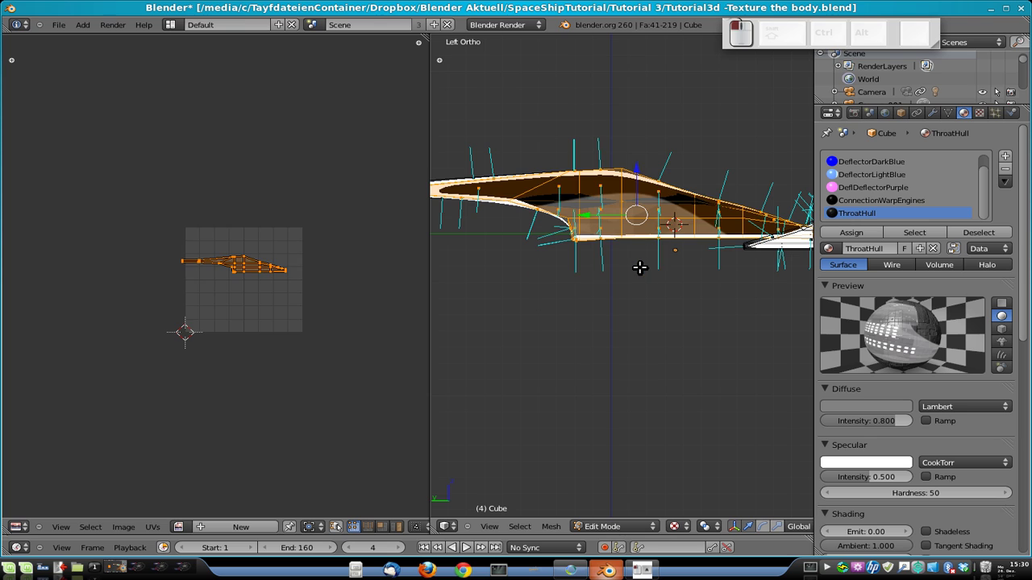
{"action": "left_click", "coordinate": [188, 528]}
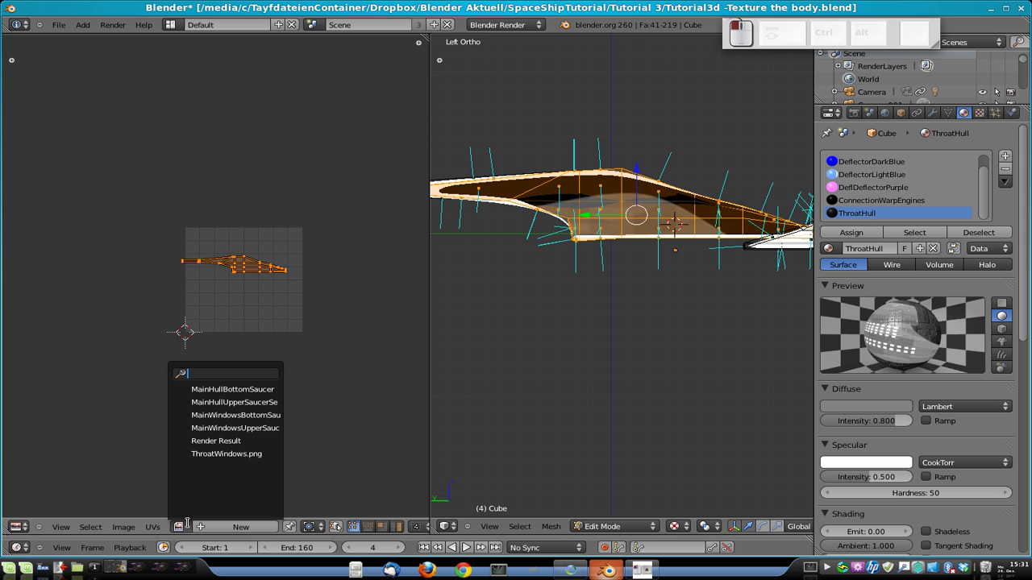
{"action": "left_click", "coordinate": [238, 454]}
{"action": "scroll", "coordinate": [677, 298], "scroll_direction": "down", "scroll_amount": 2}
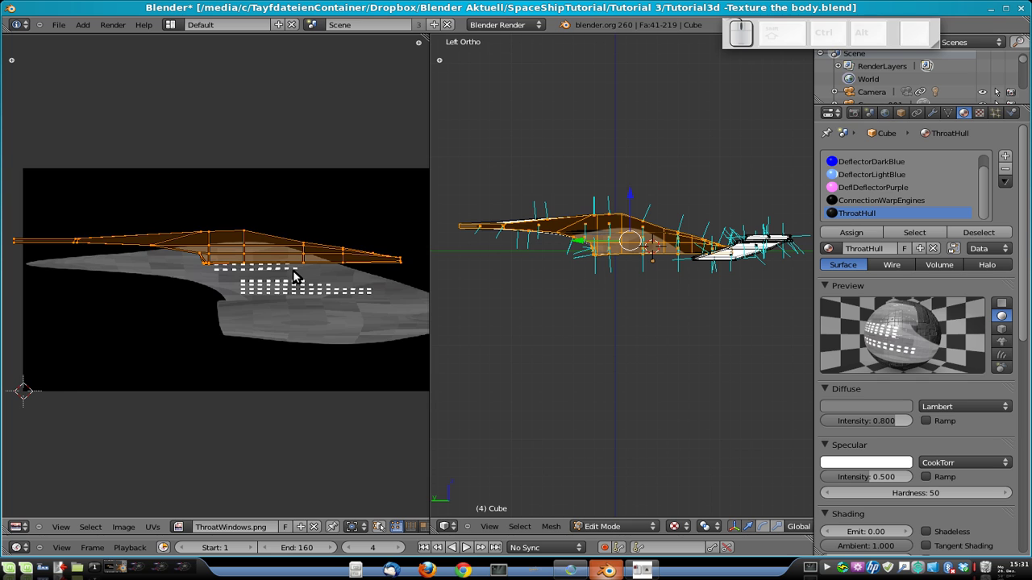
Move the UV layout about 49 along X and -66 along Y onto the rendered body, and try stretching it along Y.
{"action": "scroll", "coordinate": [316, 302], "scroll_direction": "down", "scroll_amount": 1}
{"action": "key", "text": "s"}
{"action": "key", "text": "y"}
{"action": "right_click", "coordinate": [313, 301]}
{"action": "key", "text": "g"}
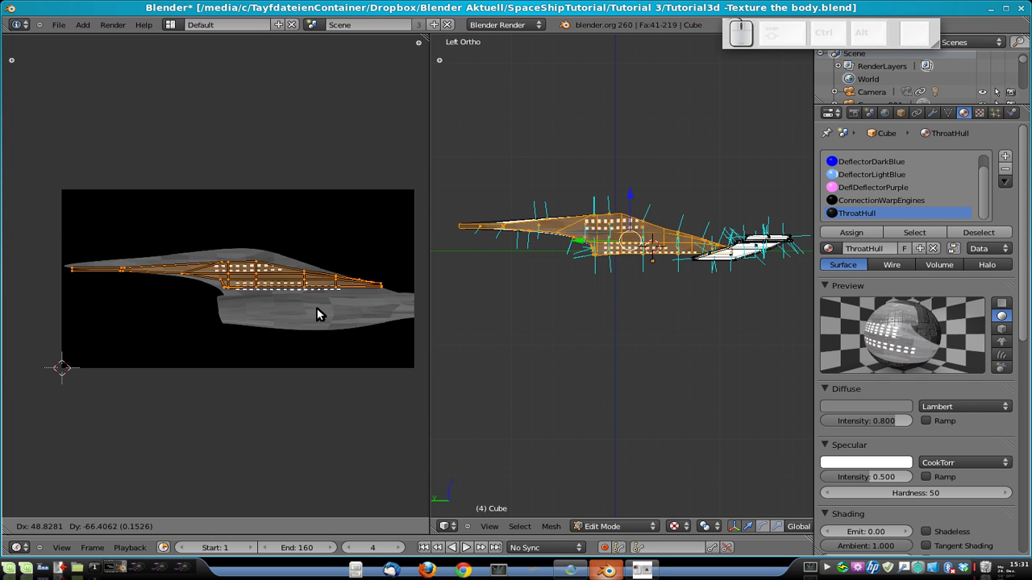
{"action": "key", "text": "s"}
{"action": "key", "text": "y"}
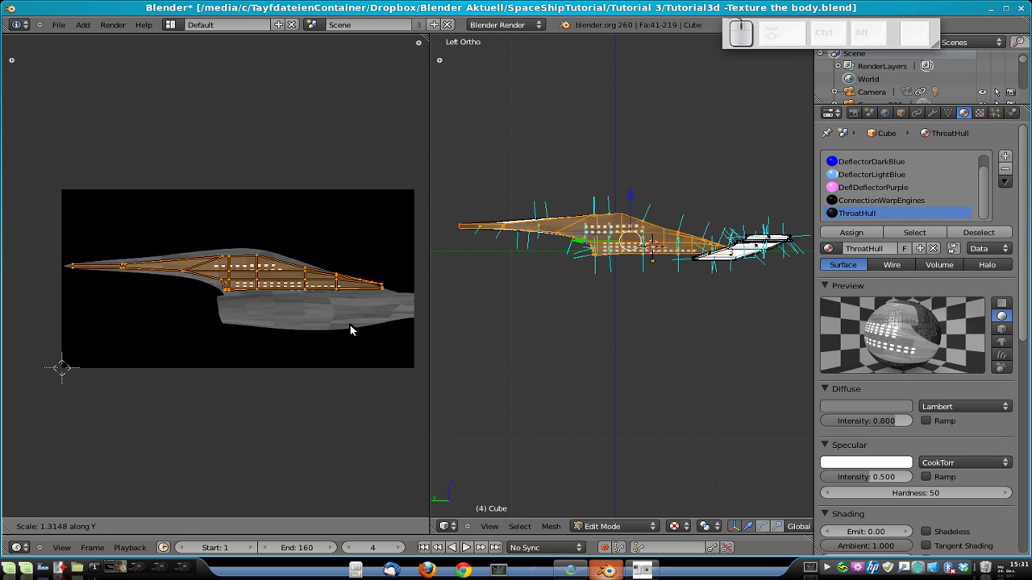
{"action": "right_click", "coordinate": [359, 336]}
Check the projected windows on the body in Object Mode from the left view, temporarily showing the saucer's layer.
{"action": "middle_click_drag", "start_coordinate": [581, 255], "coordinate": [553, 256]}
{"action": "key", "text": "Tab"}
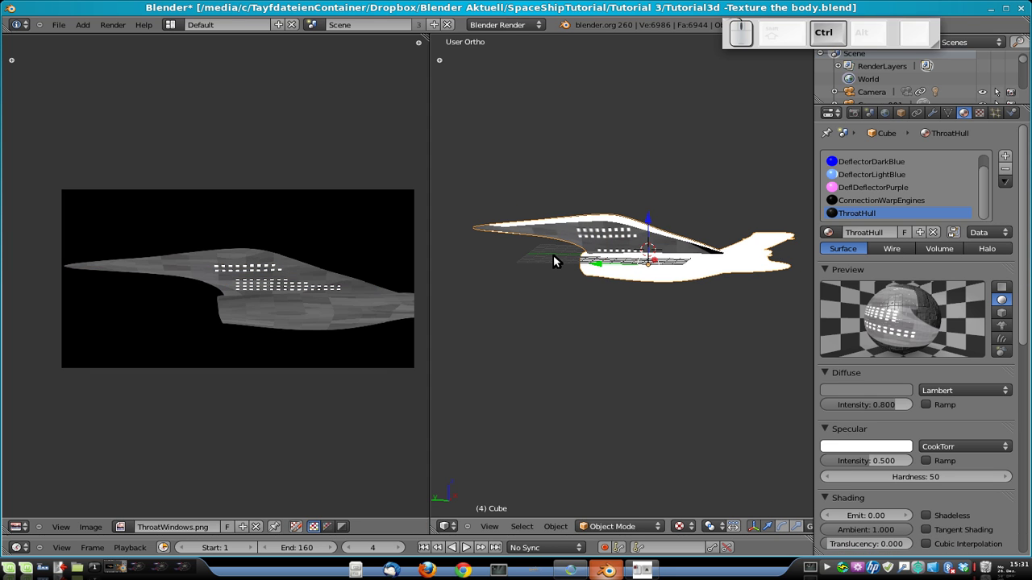
{"action": "key", "text": "ctrl+KP_3"}
{"action": "scroll", "coordinate": [553, 255], "scroll_direction": "up", "scroll_amount": 5}
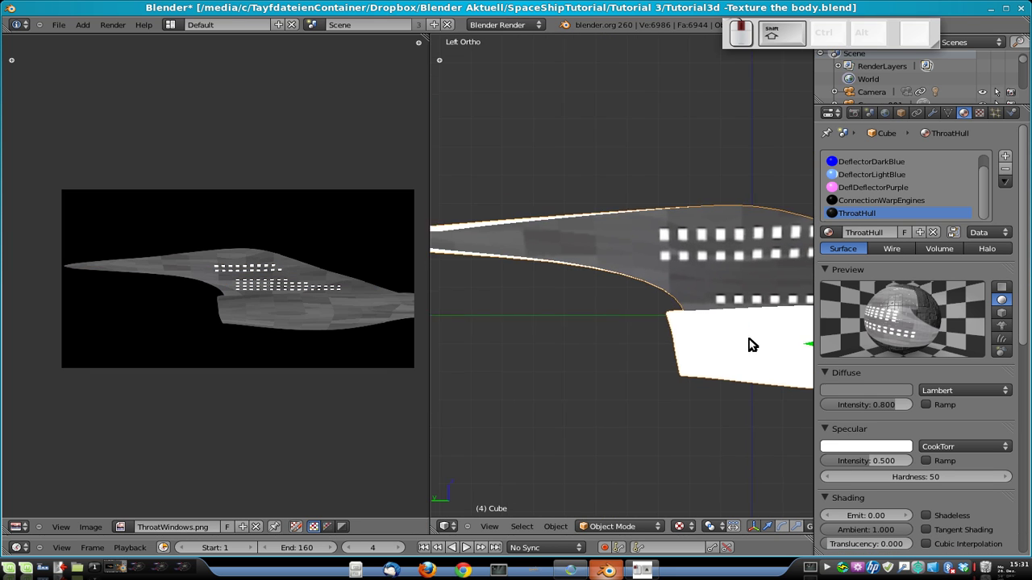
{"action": "key", "text": "Tab"}
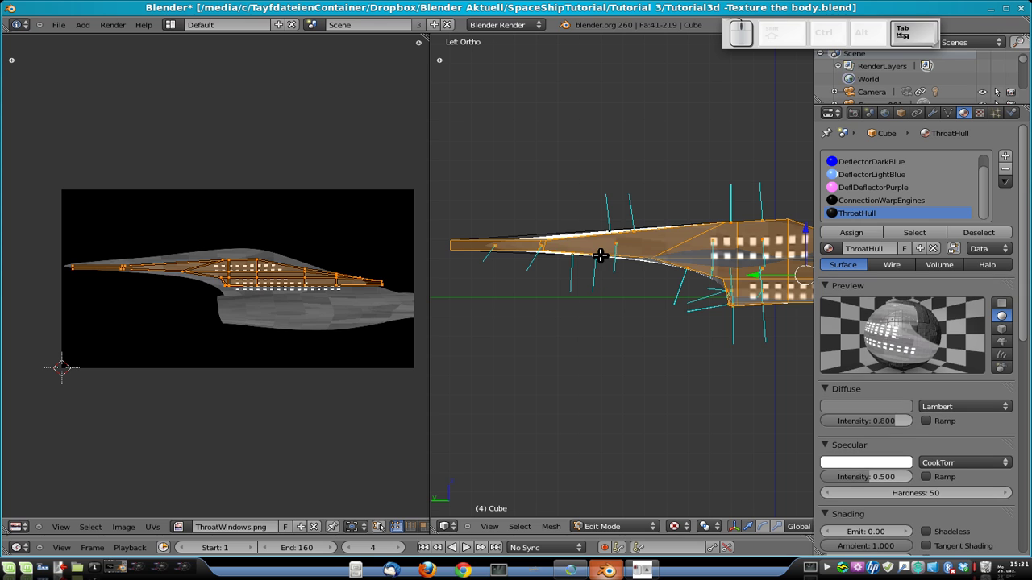
{"action": "key", "text": "Tab"}
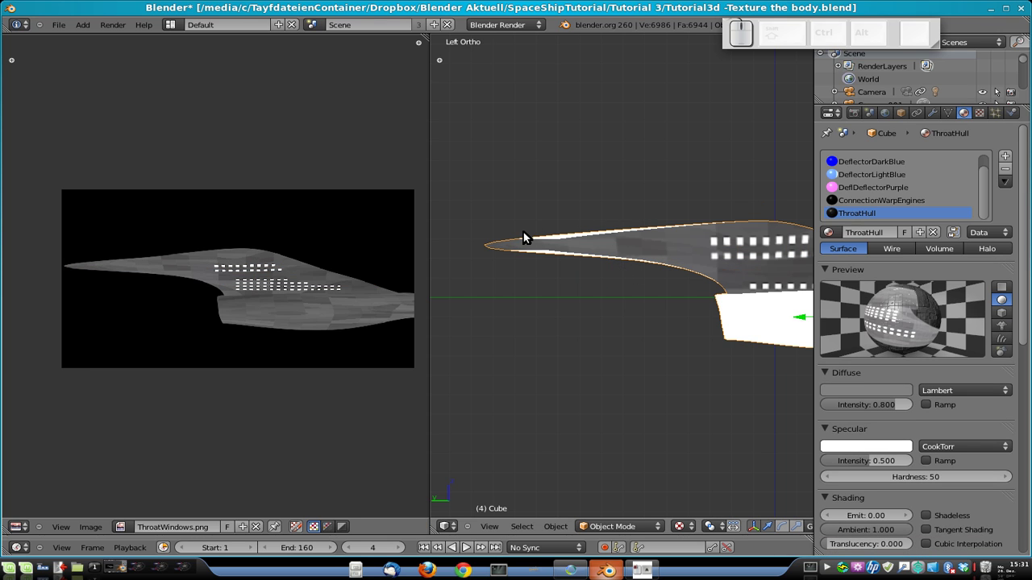
{"action": "key", "text": "shift+3"}
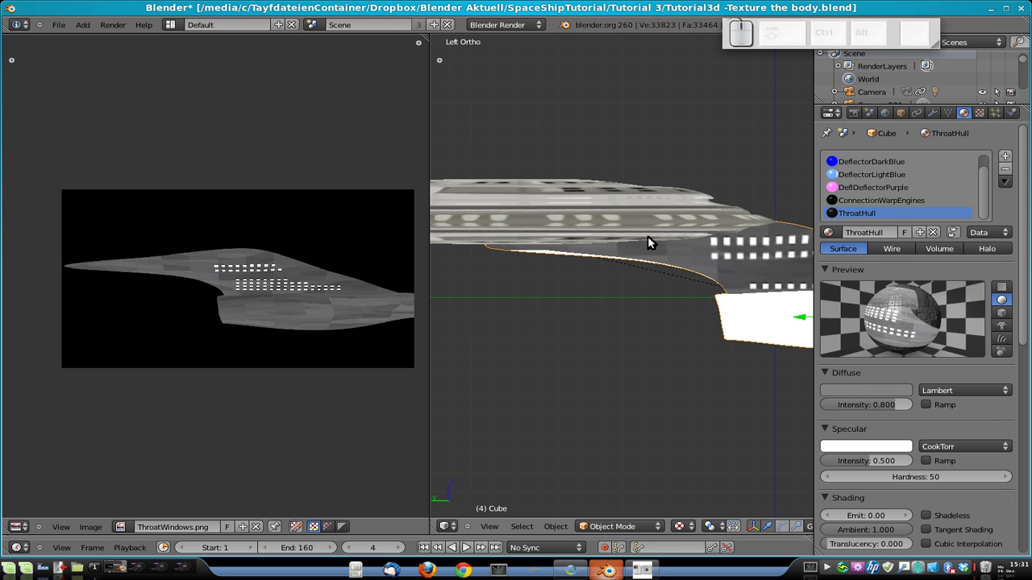
{"action": "key", "text": "3"}
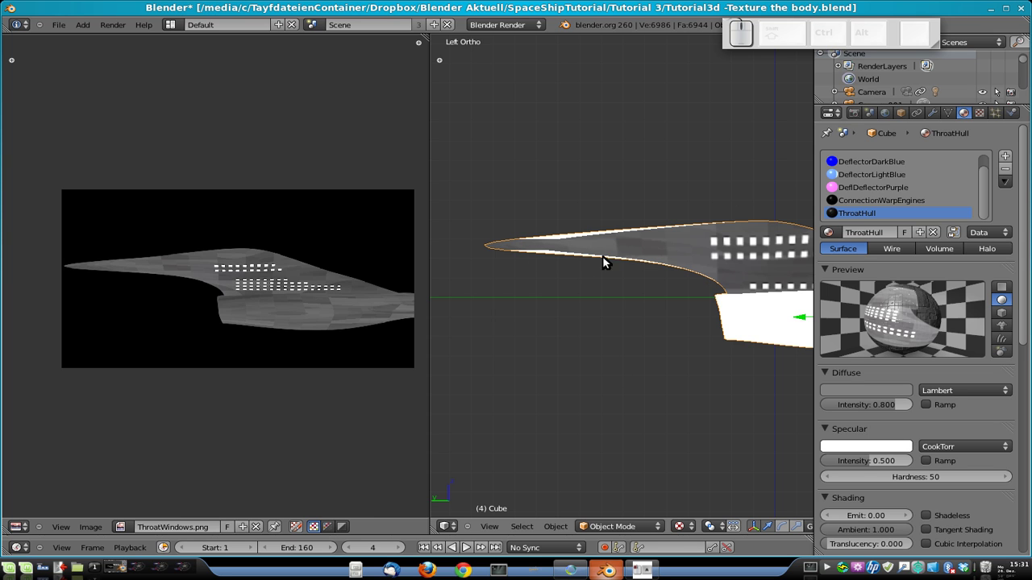
Examine the untextured strips along the body's pointed front tip in Edit Mode, from the left view and from an angle.
{"action": "key", "text": "Tab"}
{"action": "middle_click_drag", "start_coordinate": [573, 279], "coordinate": [583, 261]}
{"action": "key", "text": "ctrl+KP_3"}
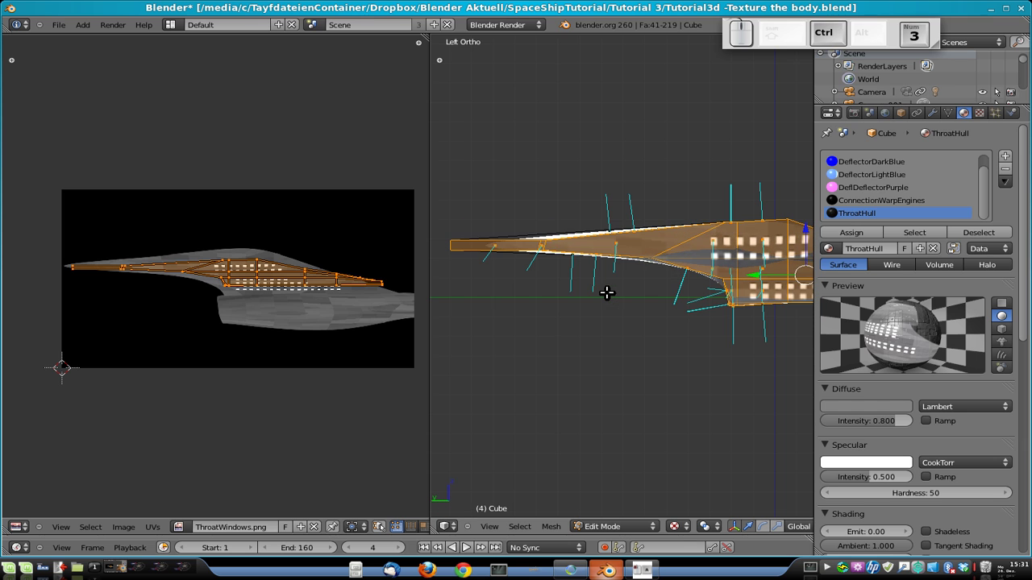
{"action": "scroll", "coordinate": [608, 293], "scroll_direction": "up", "scroll_amount": 6}
{"action": "middle_click_drag", "start_coordinate": [562, 345], "coordinate": [806, 363], "text": "shift"}
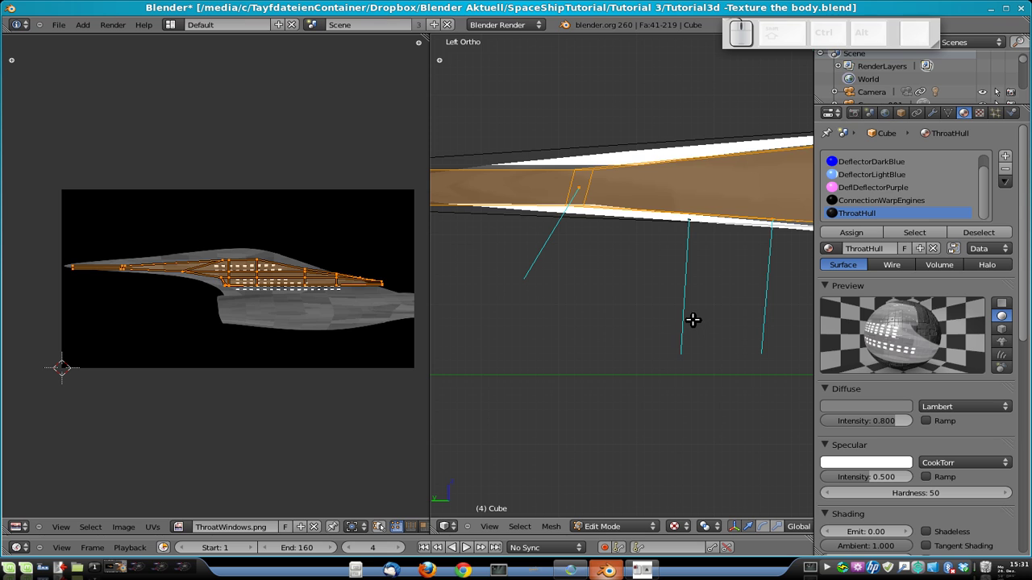
{"action": "scroll", "coordinate": [691, 320], "scroll_direction": "down", "scroll_amount": 3}
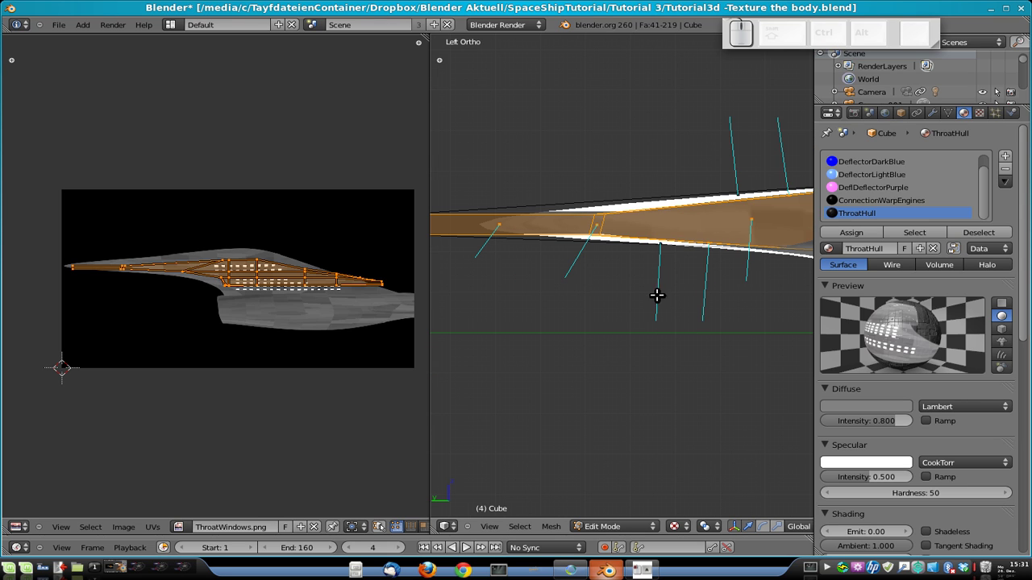
{"action": "middle_click_drag", "start_coordinate": [612, 302], "coordinate": [686, 232]}
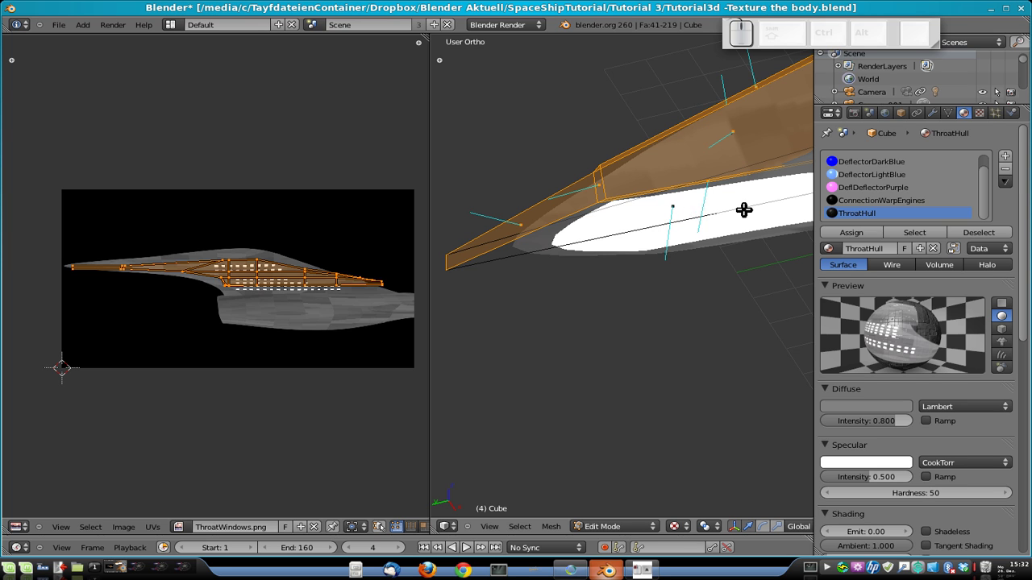
{"action": "middle_click_drag", "start_coordinate": [765, 245], "coordinate": [775, 259]}
{"action": "middle_click_drag", "start_coordinate": [689, 219], "coordinate": [637, 212], "text": "shift"}
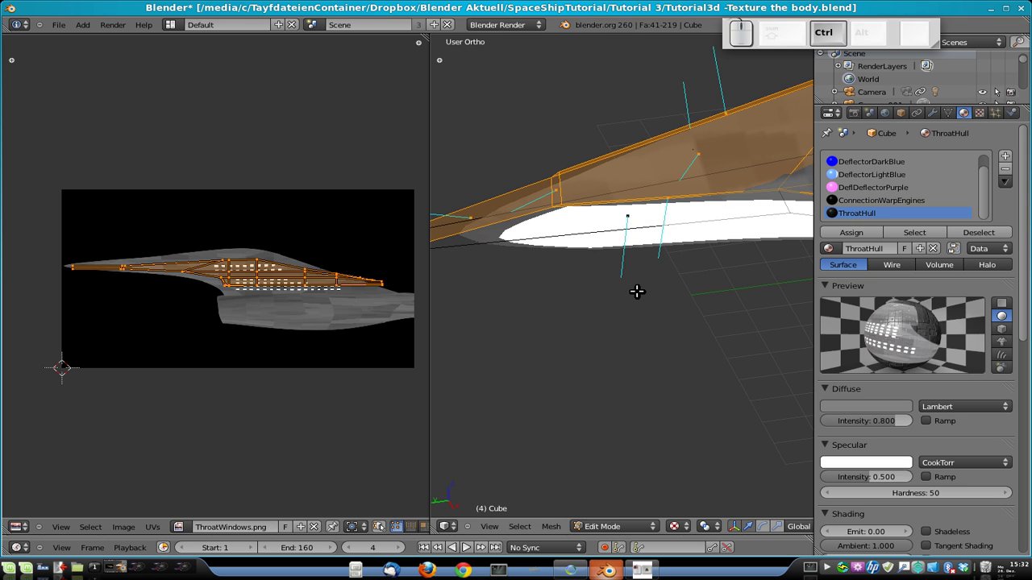
{"action": "key", "text": "ctrl+KP_3"}
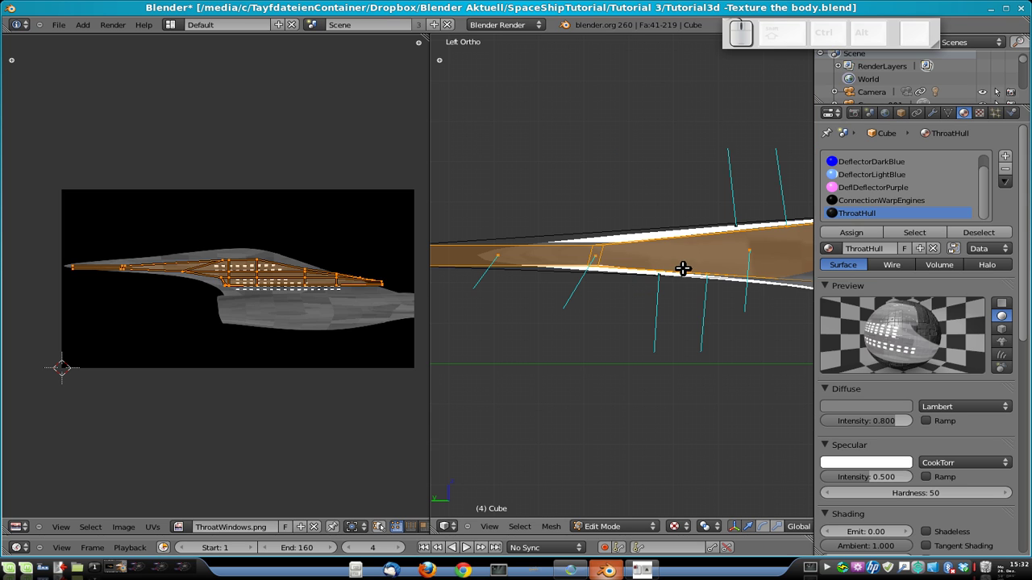
{"action": "scroll", "coordinate": [637, 283], "scroll_direction": "down", "scroll_amount": 5}
{"action": "scroll", "coordinate": [722, 333], "scroll_direction": "down", "scroll_amount": 3, "text": "shift"}
{"action": "scroll", "coordinate": [731, 274], "scroll_direction": "down", "scroll_amount": 1}
{"action": "middle_click_drag", "start_coordinate": [736, 269], "coordinate": [689, 287], "text": "shift"}
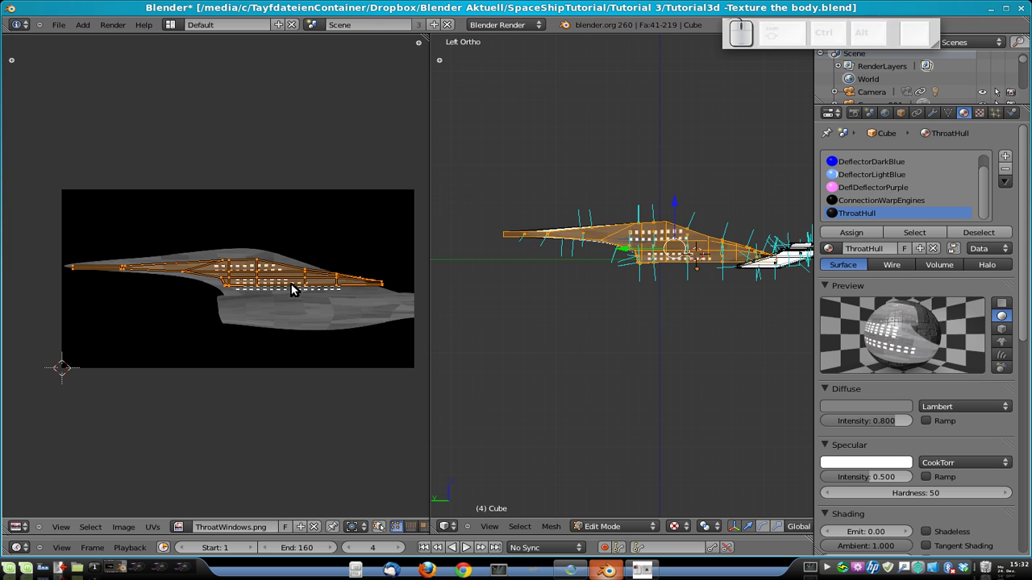
Move the UV layout about -35 along X and 8 along Y, stretch it about 1.75 times along Y, and reposition it over the rendered body.
{"action": "key", "text": "g"}
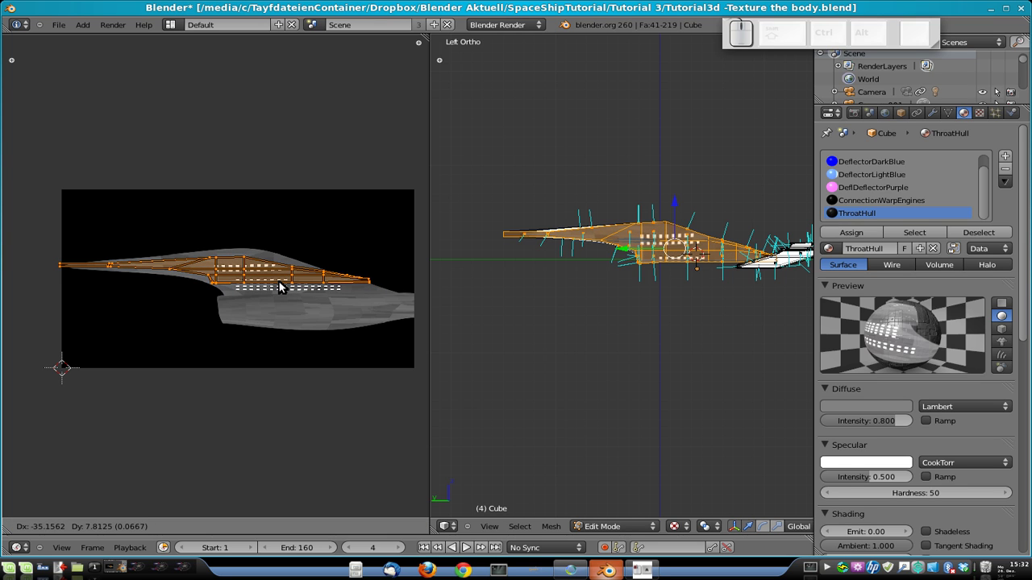
{"action": "left_click", "coordinate": [281, 288]}
{"action": "key", "text": "s"}
{"action": "key", "text": "y"}
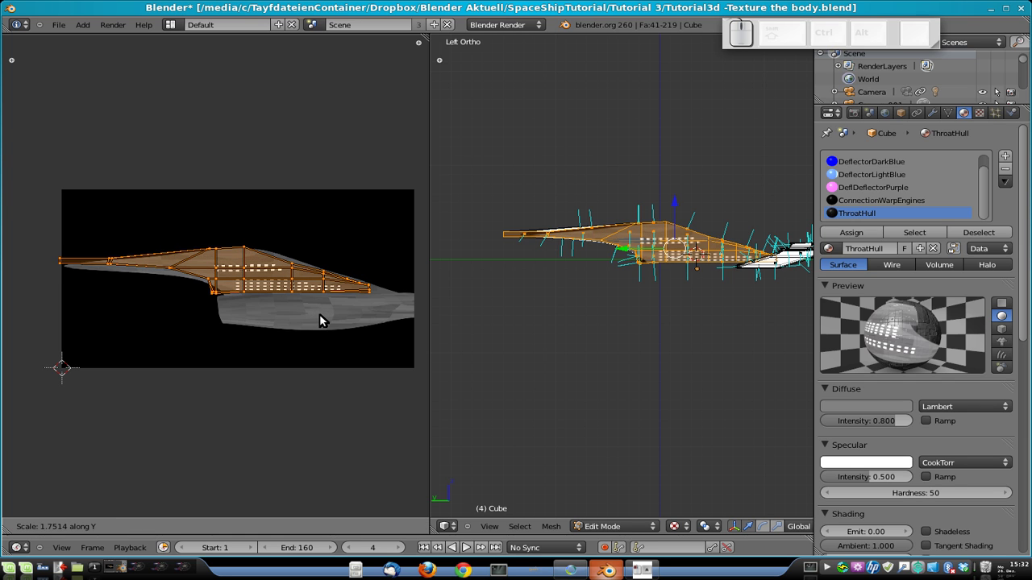
{"action": "key", "text": "g"}
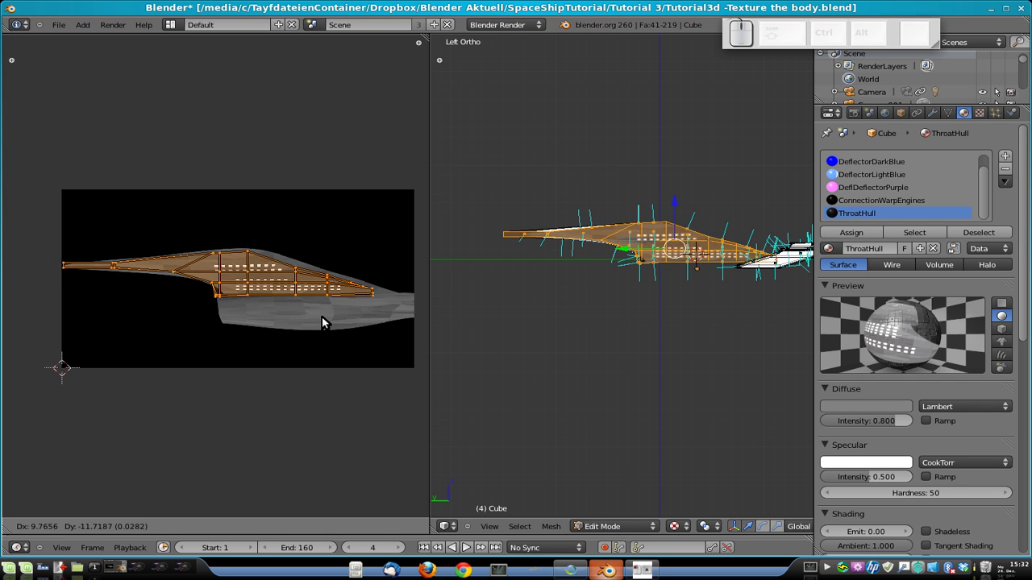
{"action": "left_click", "coordinate": [323, 314]}
Enlarge the UV layout uniformly and move it about 31 along X and -10 along Y.
{"action": "key", "text": "s"}
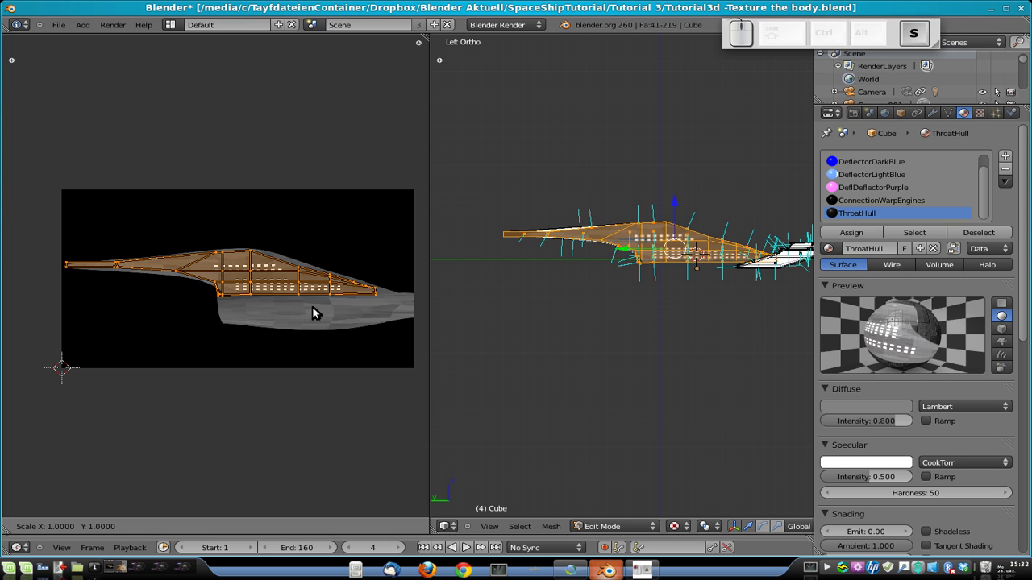
{"action": "left_click", "coordinate": [326, 310]}
{"action": "key", "text": "g"}
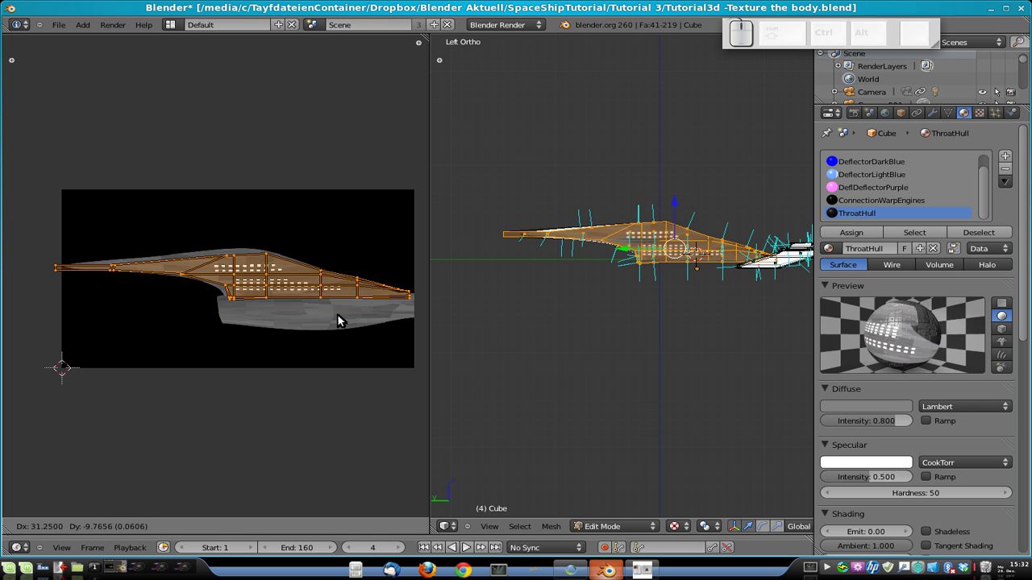
{"action": "left_click", "coordinate": [337, 316]}
Stretch the UV layout along Y by about 1.2 and shift it slightly in the negative X direction to fit the throat.
{"action": "scroll", "coordinate": [560, 295], "scroll_direction": "up", "scroll_amount": 8}
{"action": "middle_click_drag", "start_coordinate": [663, 214], "coordinate": [597, 305], "text": "shift"}
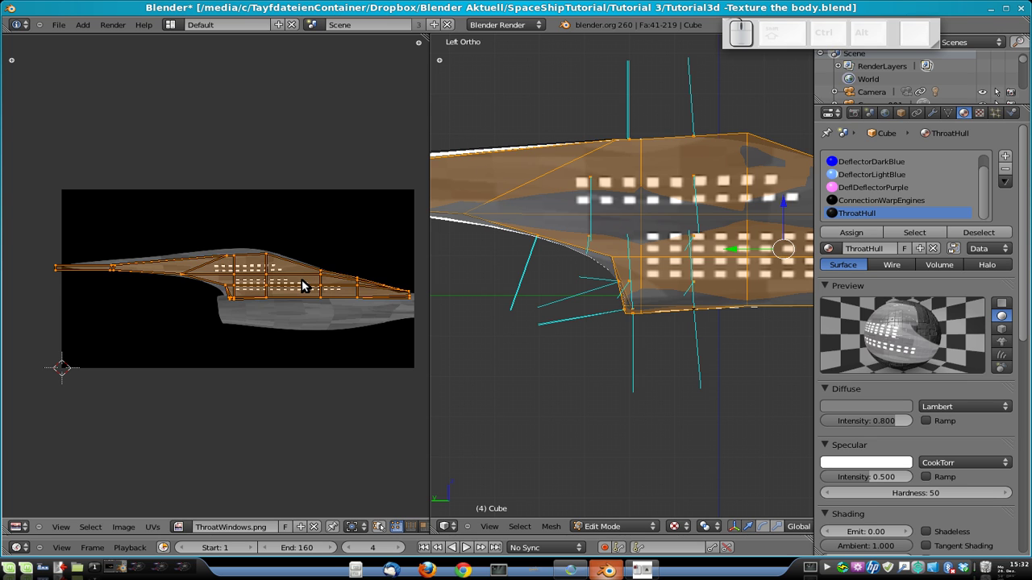
{"action": "key", "text": "s"}
{"action": "key", "text": "y"}
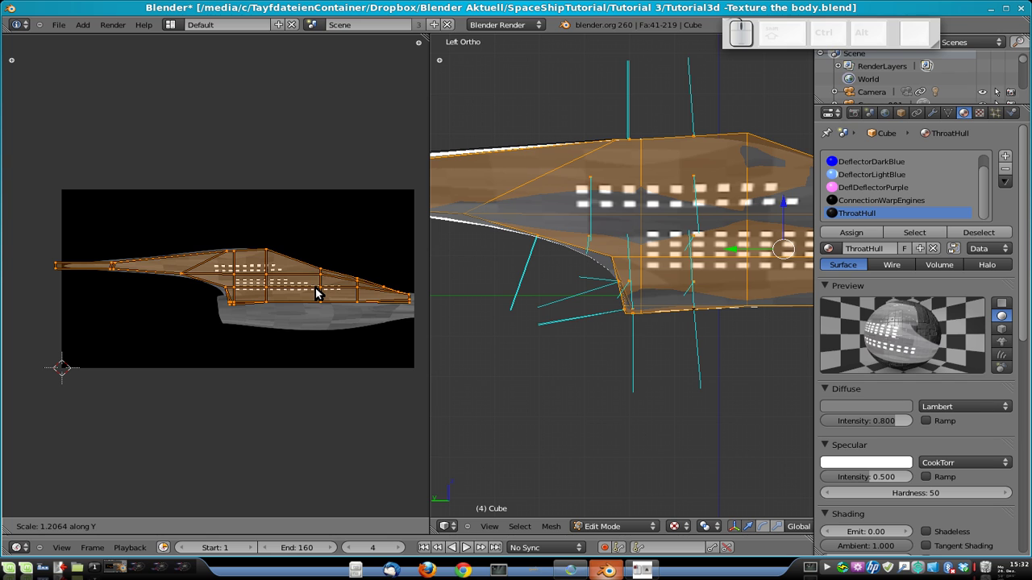
{"action": "key", "text": "Return"}
{"action": "key", "text": "g"}
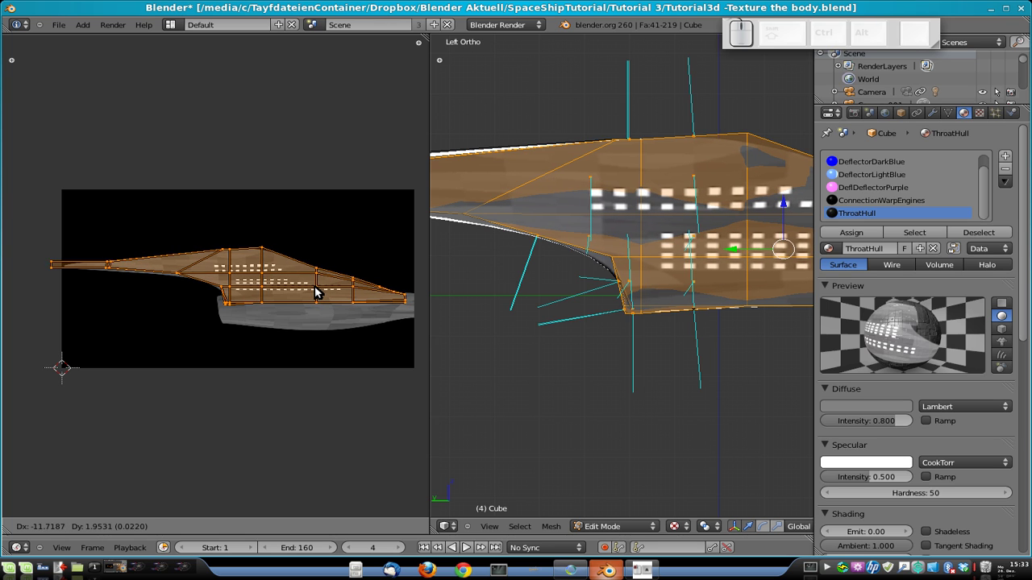
{"action": "left_click", "coordinate": [315, 293]}
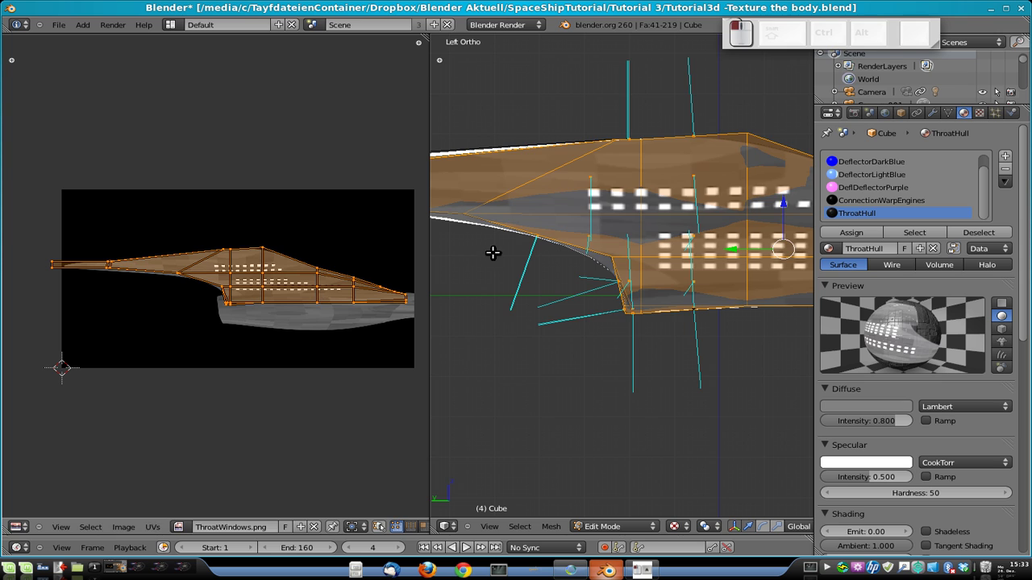
Lower the UV layout about 3 along Y after a brief check of the body in Object Mode.
{"action": "scroll", "coordinate": [599, 247], "scroll_direction": "down", "scroll_amount": 4}
{"action": "key", "text": "Tab"}
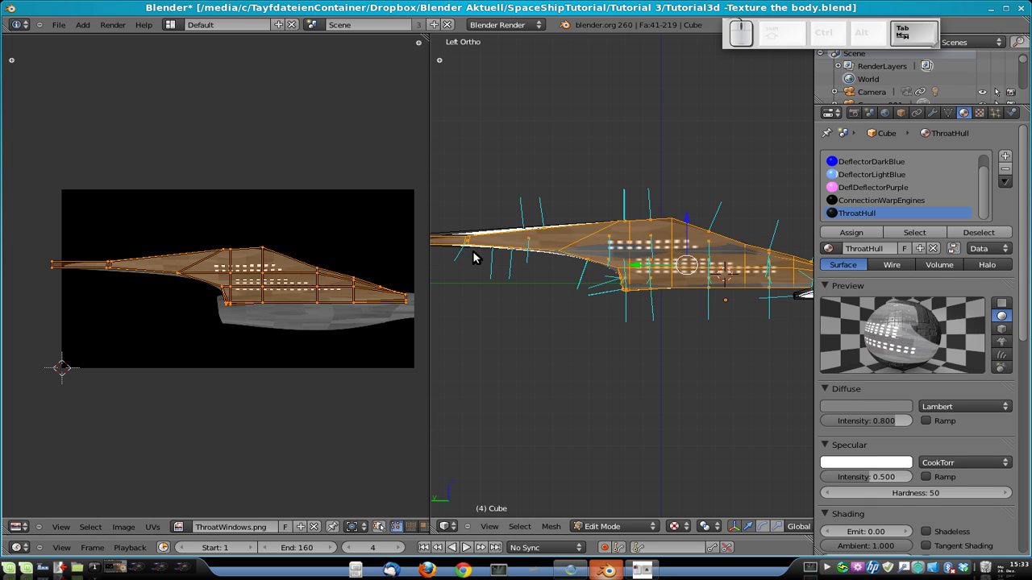
{"action": "key", "text": "Tab"}
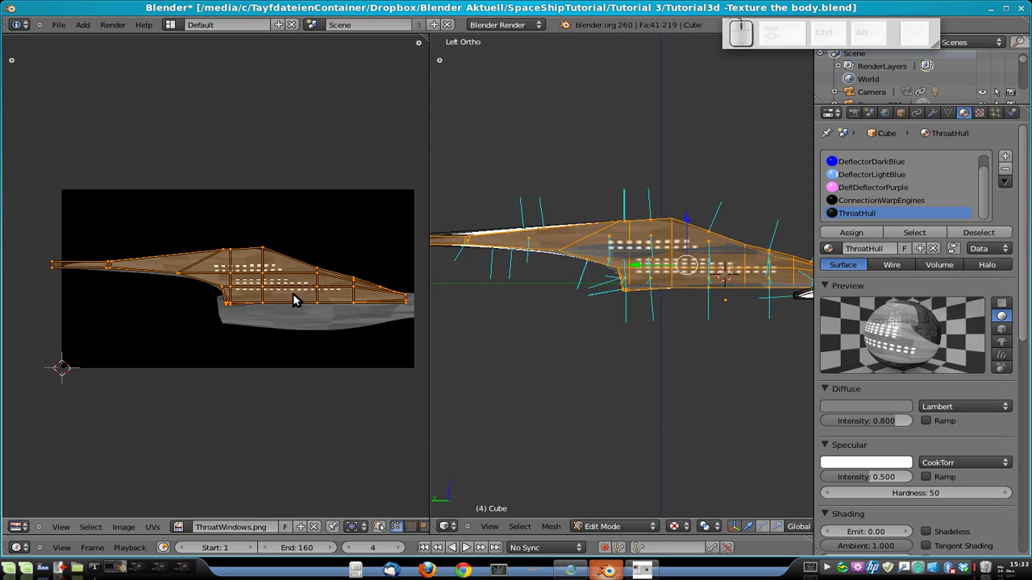
{"action": "key", "text": "g"}
{"action": "key", "text": "y"}
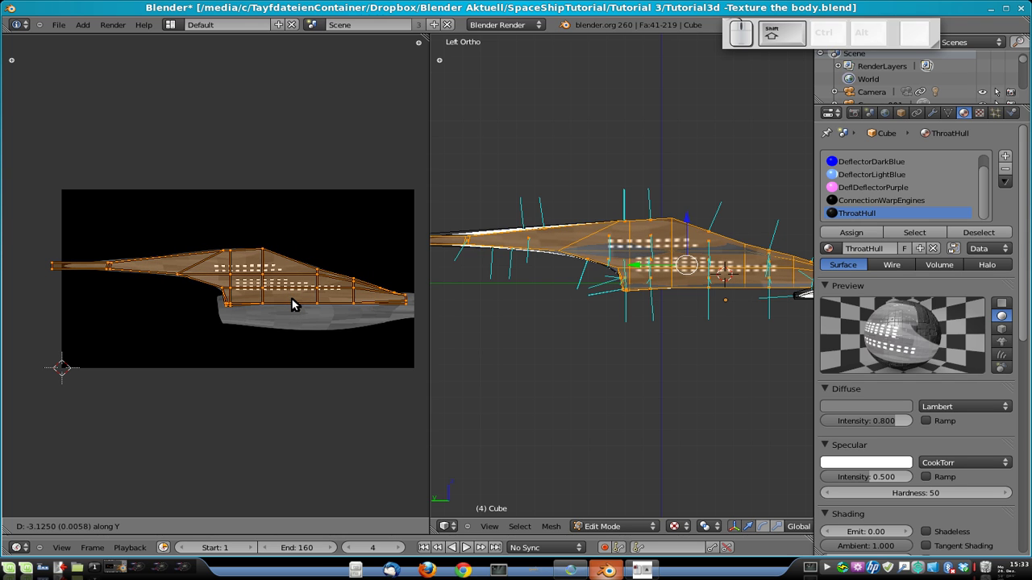
{"action": "left_click", "coordinate": [294, 299]}
Shift the UV layout slightly in the positive X direction and scale it along X by about 0.976.
{"action": "middle_click_drag", "start_coordinate": [437, 278], "coordinate": [474, 281], "text": "shift"}
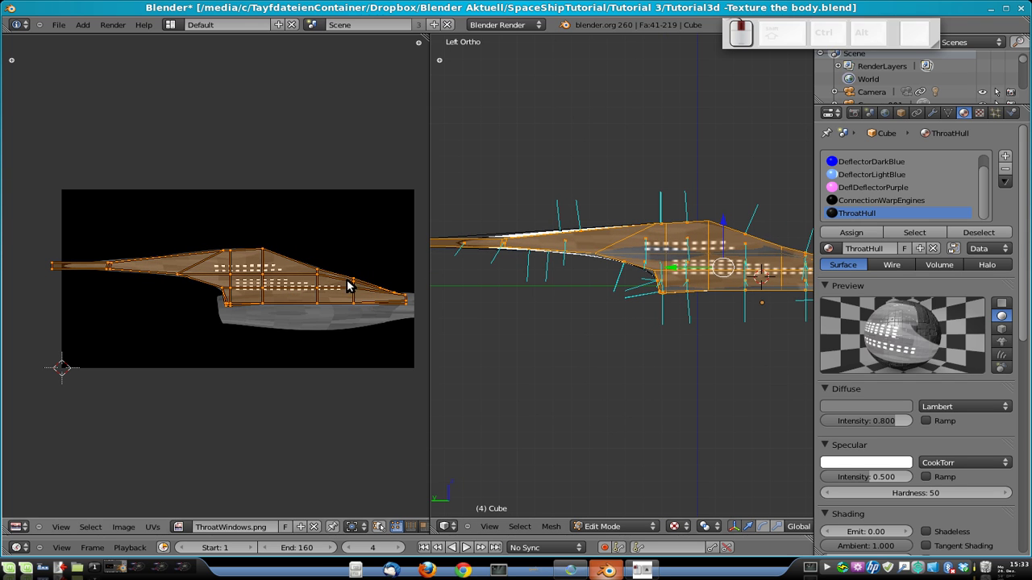
{"action": "key", "text": "g"}
{"action": "key", "text": "x"}
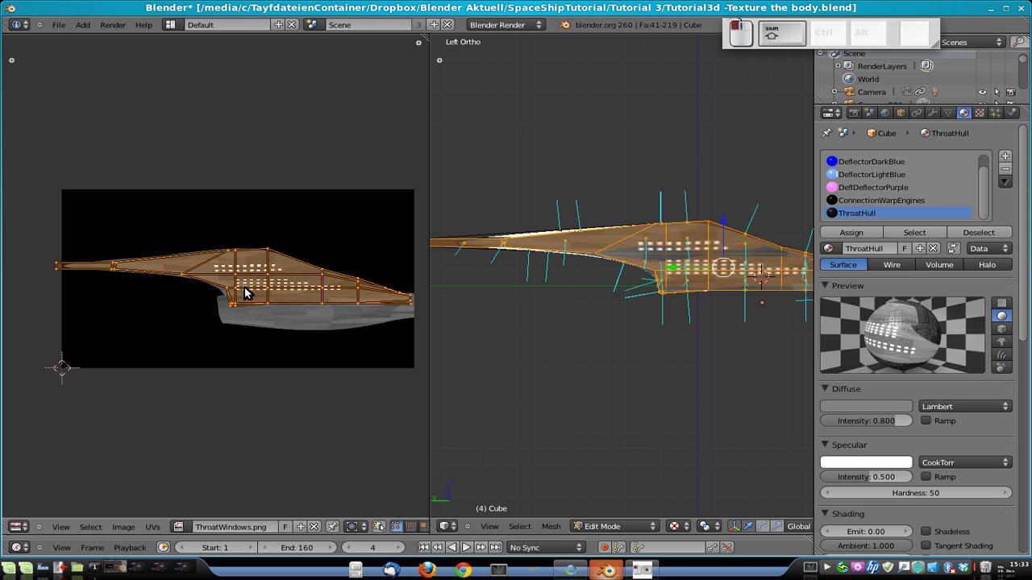
{"action": "left_click", "coordinate": [243, 291]}
{"action": "key", "text": "s"}
{"action": "key", "text": "x"}
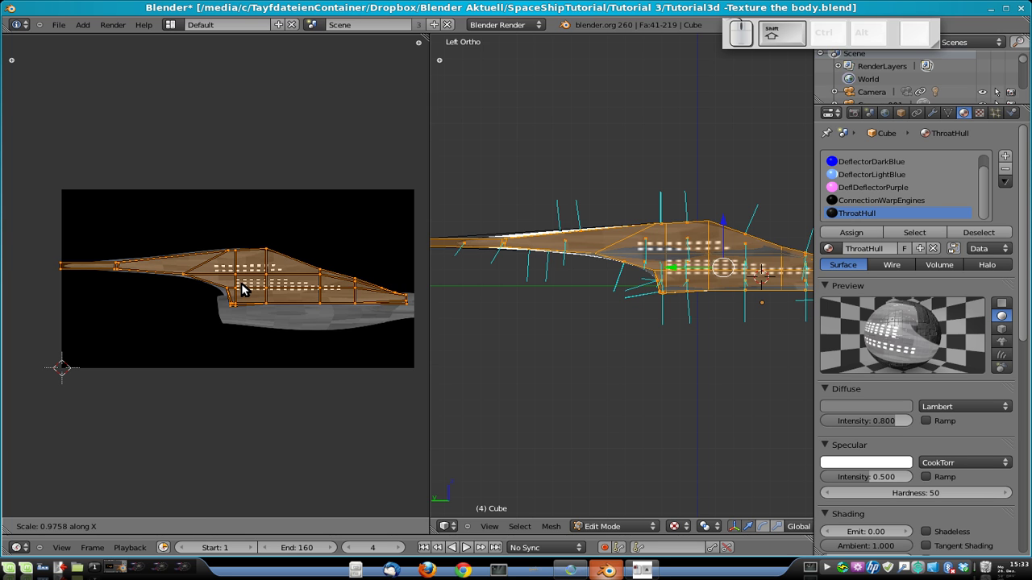
{"action": "left_click", "coordinate": [245, 290]}
Check the windows in Object Mode, nudge the UV layout minimally in the negative X direction, and inspect the body's front tip.
{"action": "scroll", "coordinate": [626, 271], "scroll_direction": "down", "scroll_amount": 3}
{"action": "key", "text": "Tab"}
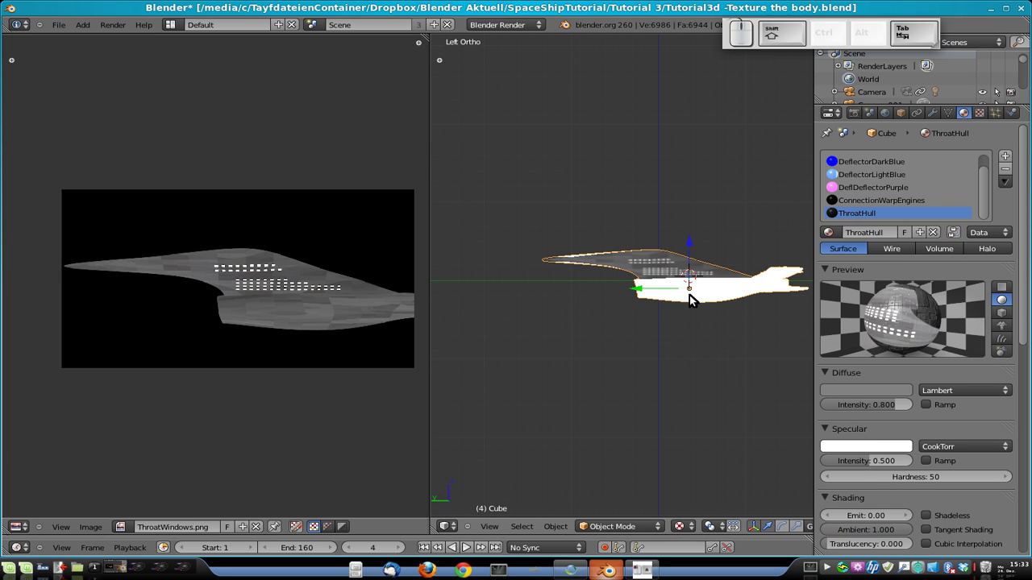
{"action": "scroll", "coordinate": [637, 299], "scroll_direction": "up", "scroll_amount": 6}
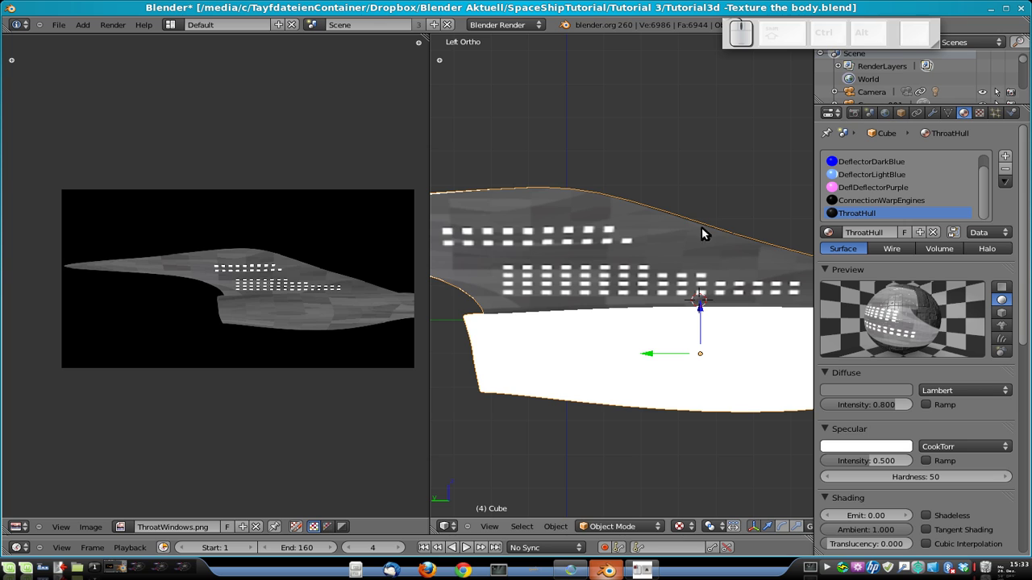
{"action": "key", "text": "Tab"}
{"action": "key", "text": "g"}
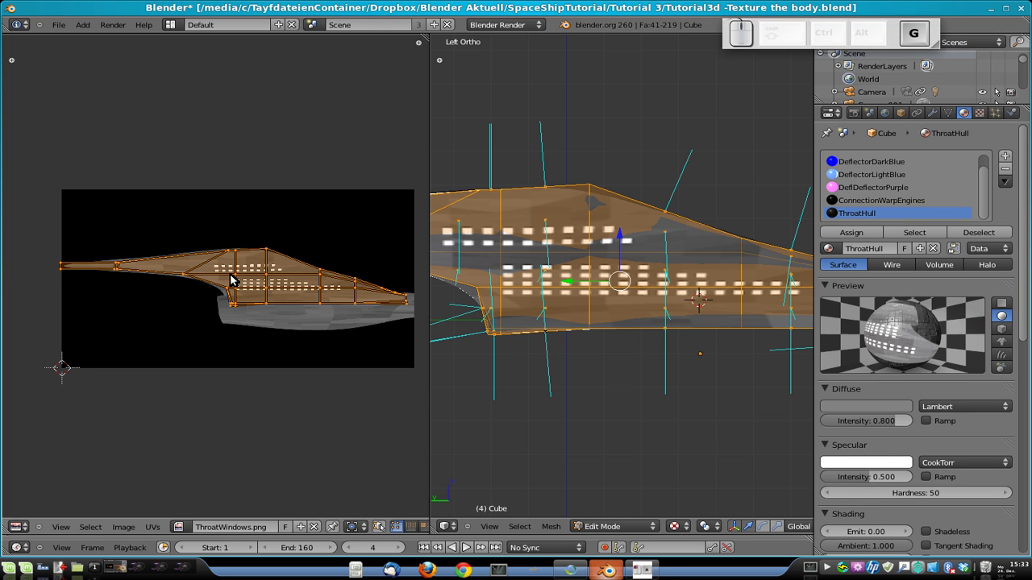
{"action": "key", "text": "x"}
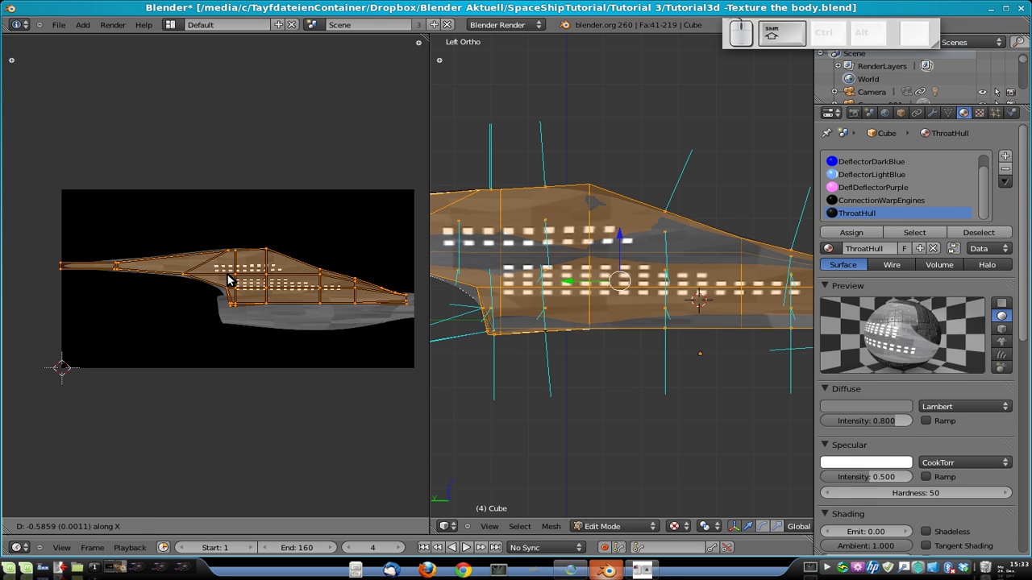
{"action": "left_click", "coordinate": [226, 279]}
{"action": "middle_click_drag", "start_coordinate": [442, 260], "coordinate": [546, 266]}
{"action": "key", "text": "Tab"}
{"action": "key", "text": "Tab"}
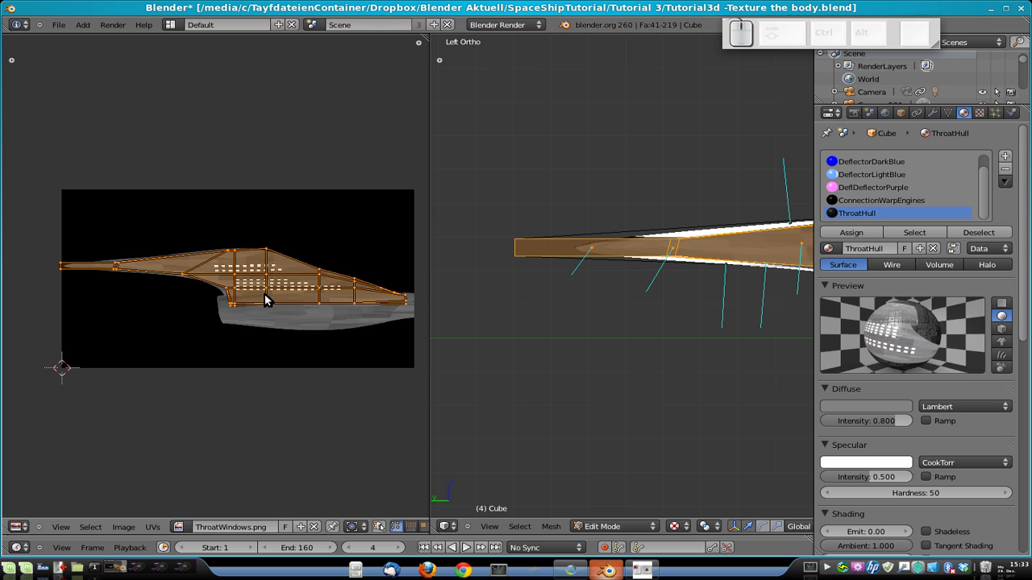
{"action": "key", "text": "s"}
{"action": "key", "text": "x"}
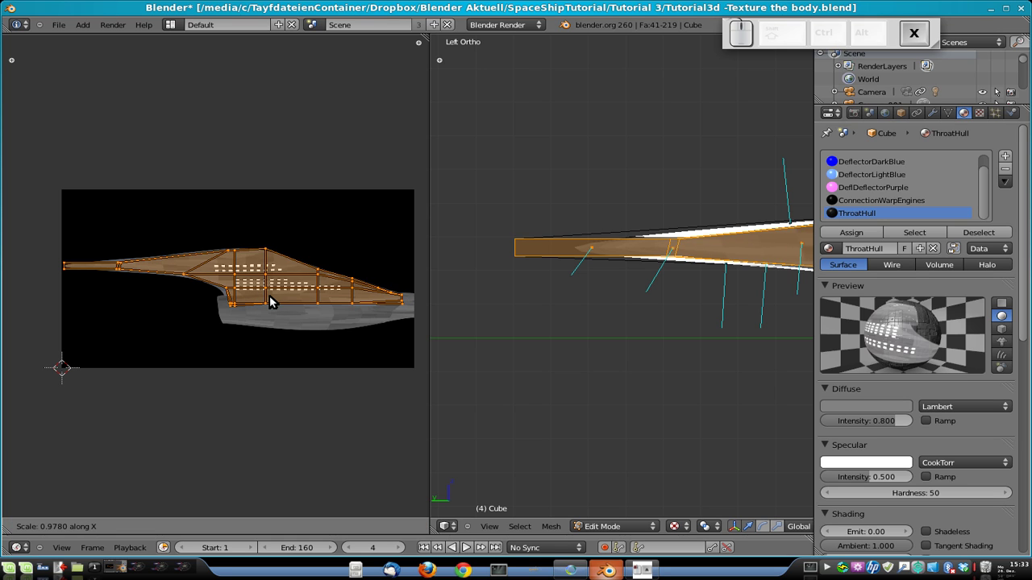
{"action": "key", "text": "y"}
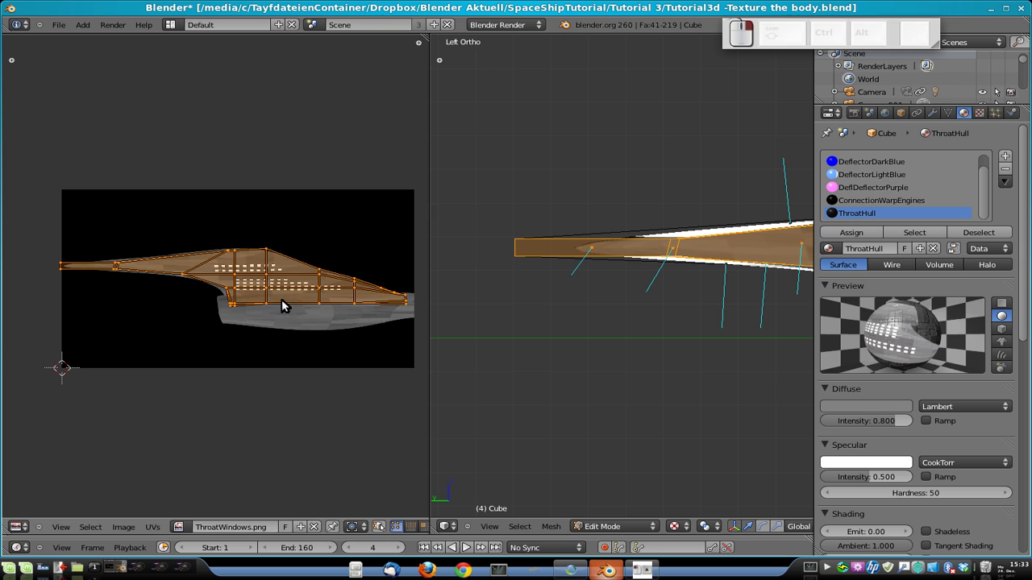
Narrow the UV layout slightly along X so its front end meets the tip of the rendered body.
{"action": "key", "text": "1"}
{"action": "key", "text": "x"}
{"action": "key", "text": "shift"}
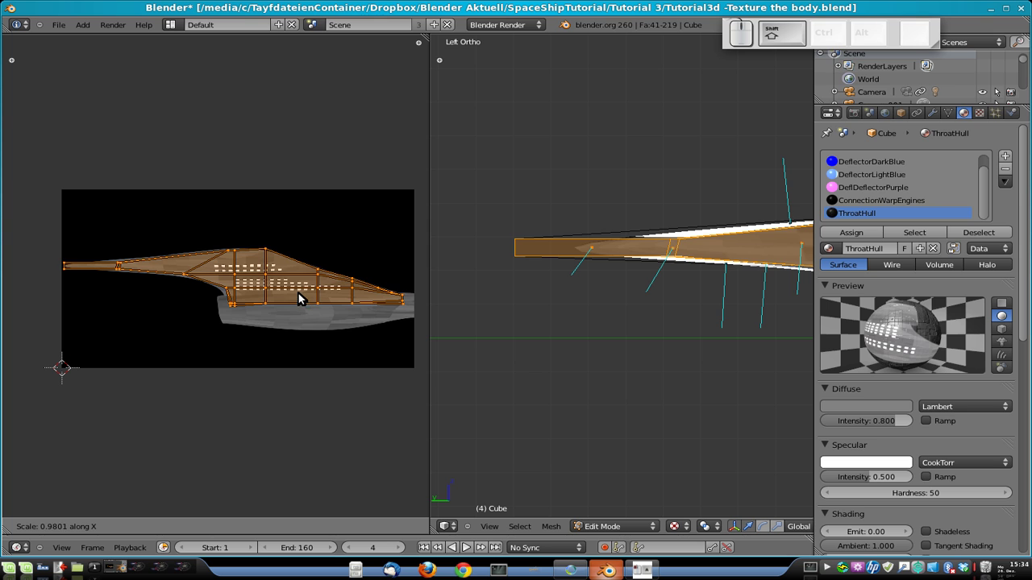
{"action": "left_click", "coordinate": [282, 290]}
Inspect the window rows on the body up close in Object Mode from the left view.
{"action": "scroll", "coordinate": [721, 283], "scroll_direction": "down", "scroll_amount": 1}
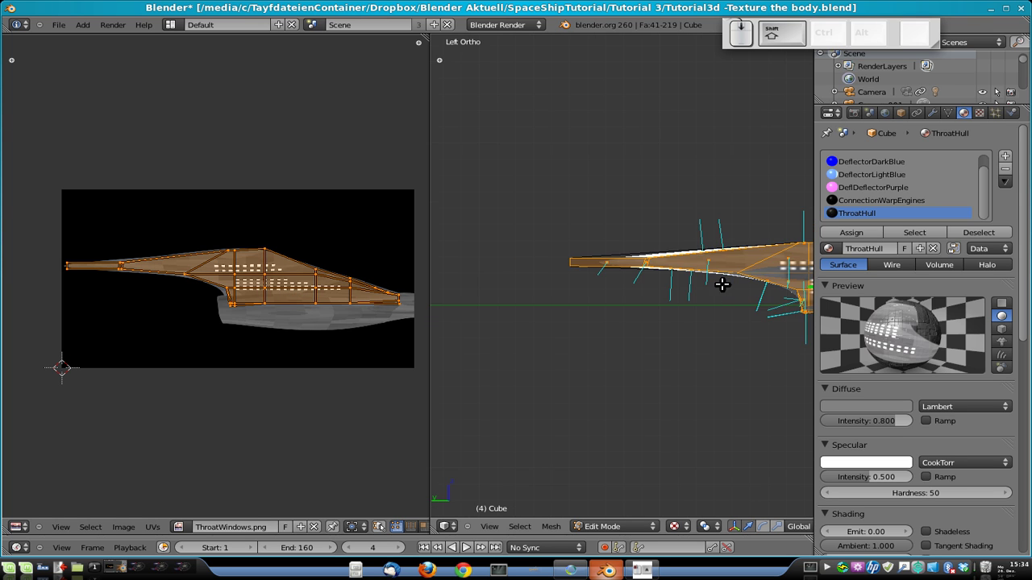
{"action": "middle_click_drag", "start_coordinate": [722, 284], "coordinate": [572, 288], "text": "shift"}
{"action": "key", "text": "Tab"}
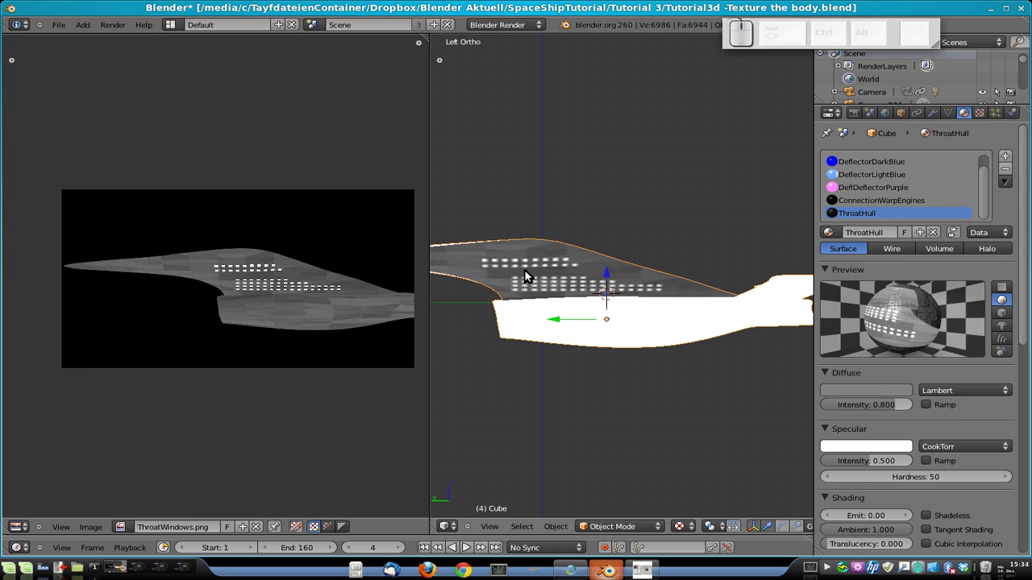
{"action": "scroll", "coordinate": [622, 290], "scroll_direction": "up", "scroll_amount": 6}
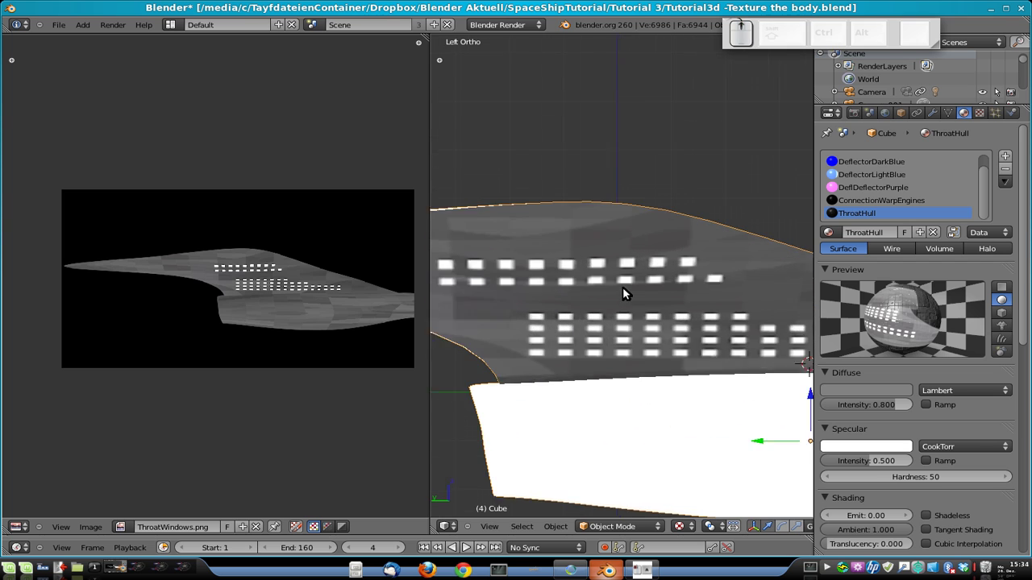
{"action": "scroll", "coordinate": [636, 321], "scroll_direction": "up", "scroll_amount": 4}
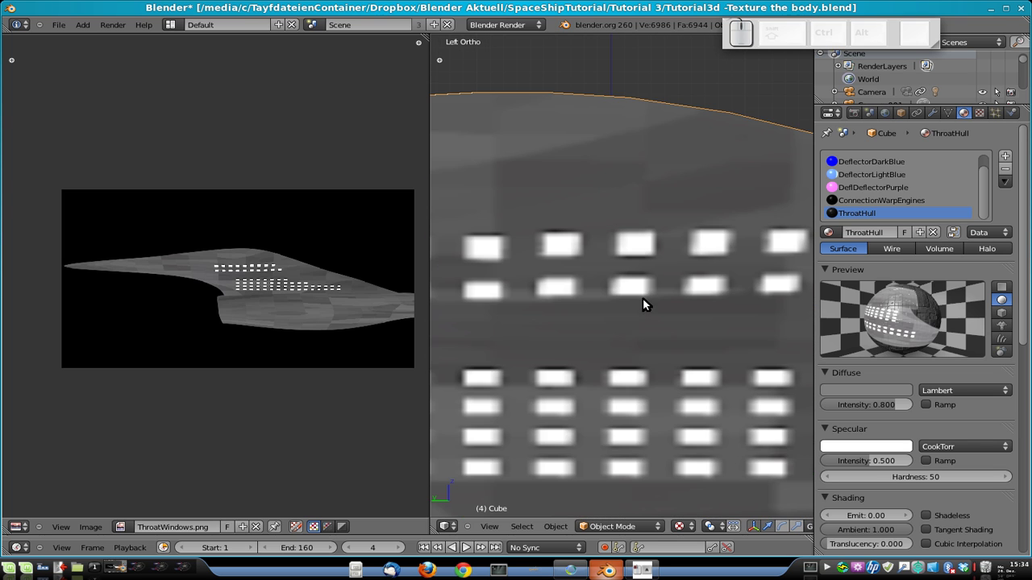
{"action": "scroll", "coordinate": [643, 298], "scroll_direction": "down", "scroll_amount": 6}
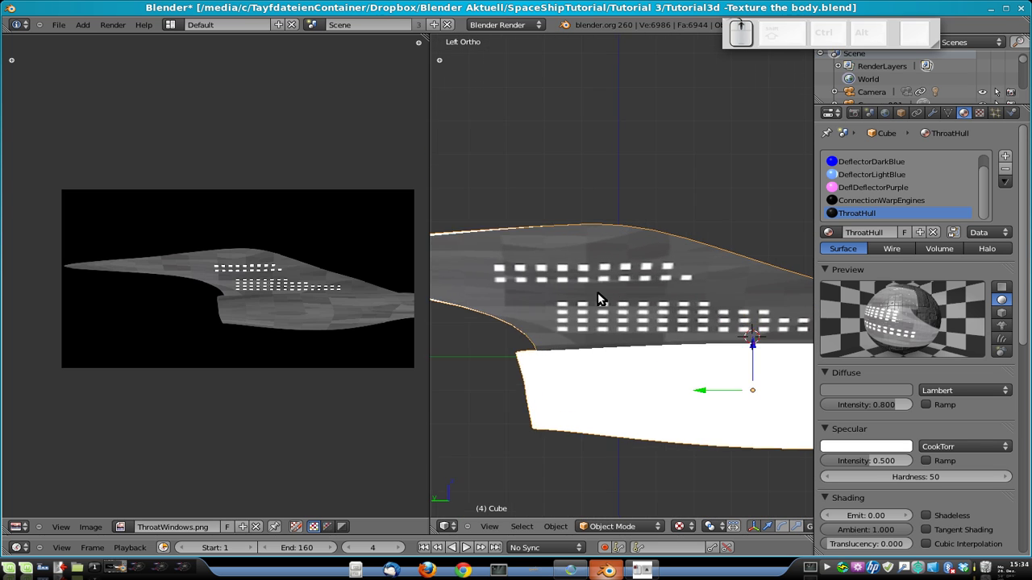
Review the window rows on the body and save the blend file over its existing version.
{"action": "scroll", "coordinate": [644, 270], "scroll_direction": "up", "scroll_amount": 5}
{"action": "scroll", "coordinate": [649, 256], "scroll_direction": "down", "scroll_amount": 6}
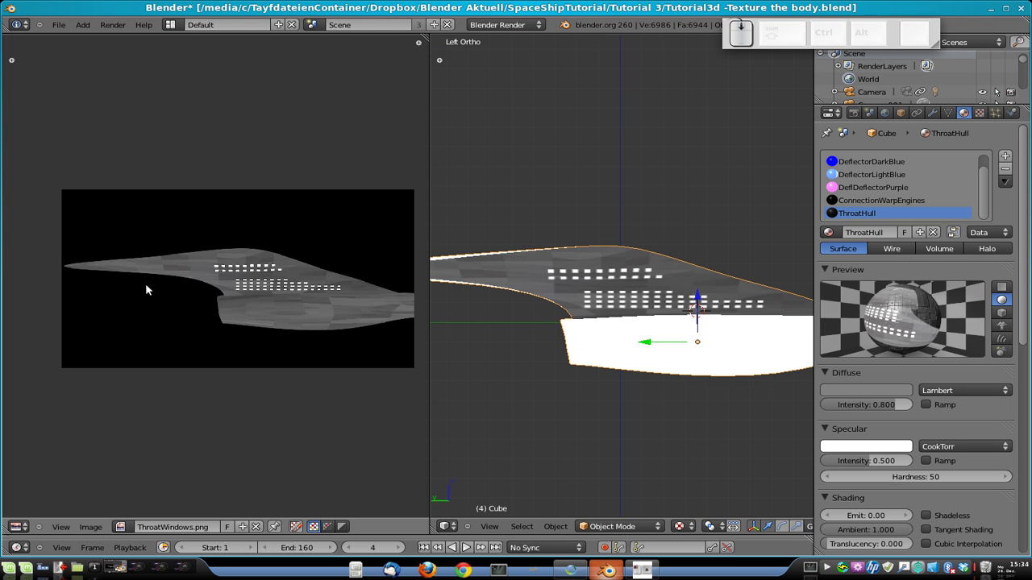
{"action": "key", "text": "ctrl+s"}
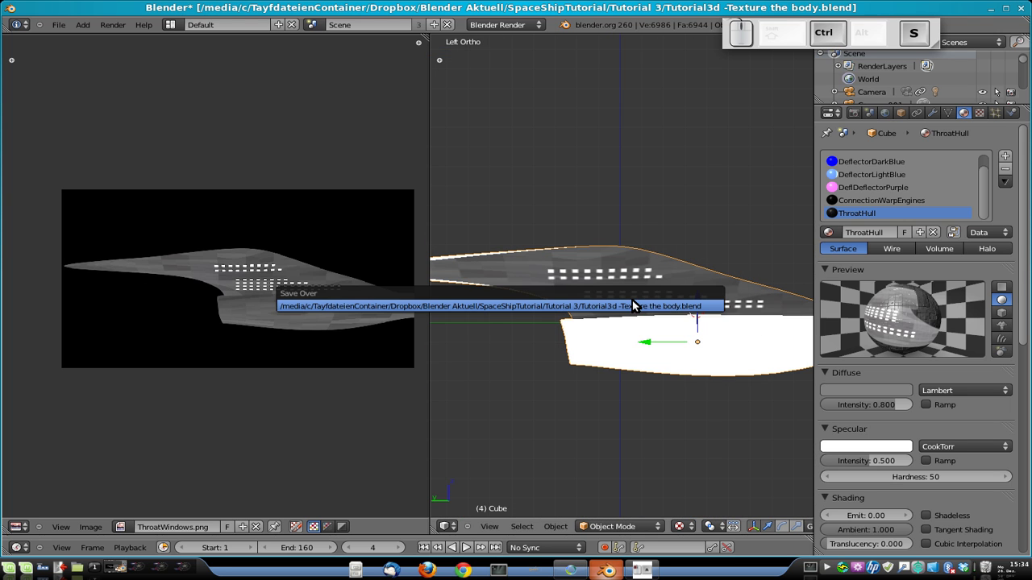
{"action": "left_click", "coordinate": [636, 302]}
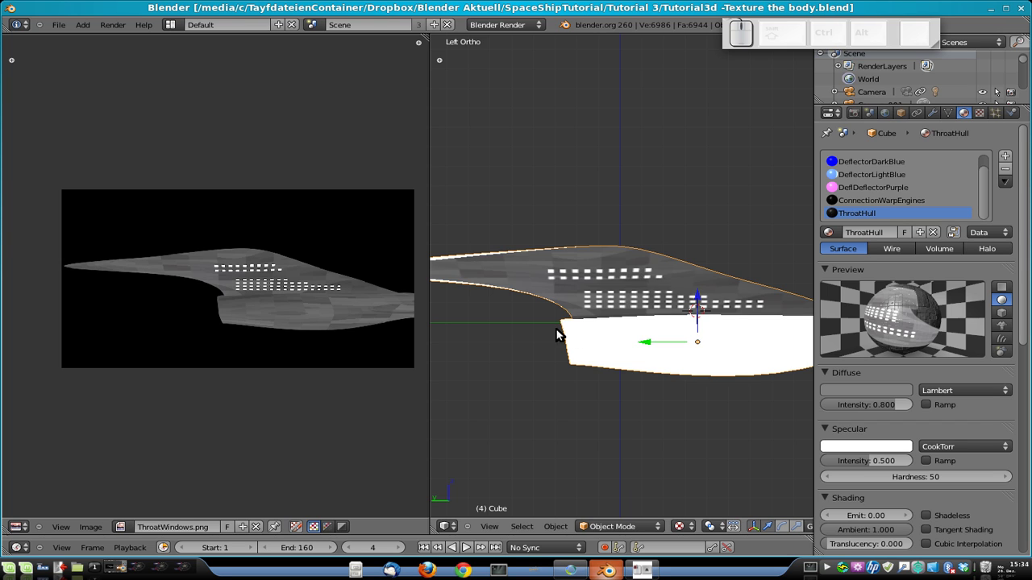
{"action": "key", "text": "ctrl+s"}
{"action": "left_click", "coordinate": [607, 327]}
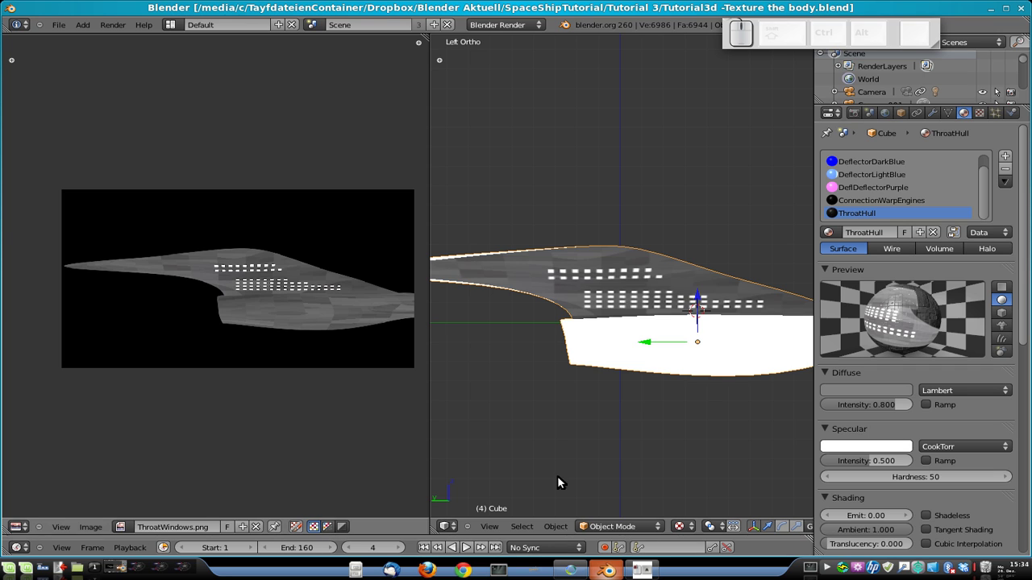
Show only the layer with the separate window faces, select them, and rename their NWindows material to Windows.
{"action": "scroll", "coordinate": [590, 523], "scroll_direction": "right", "scroll_amount": 5}
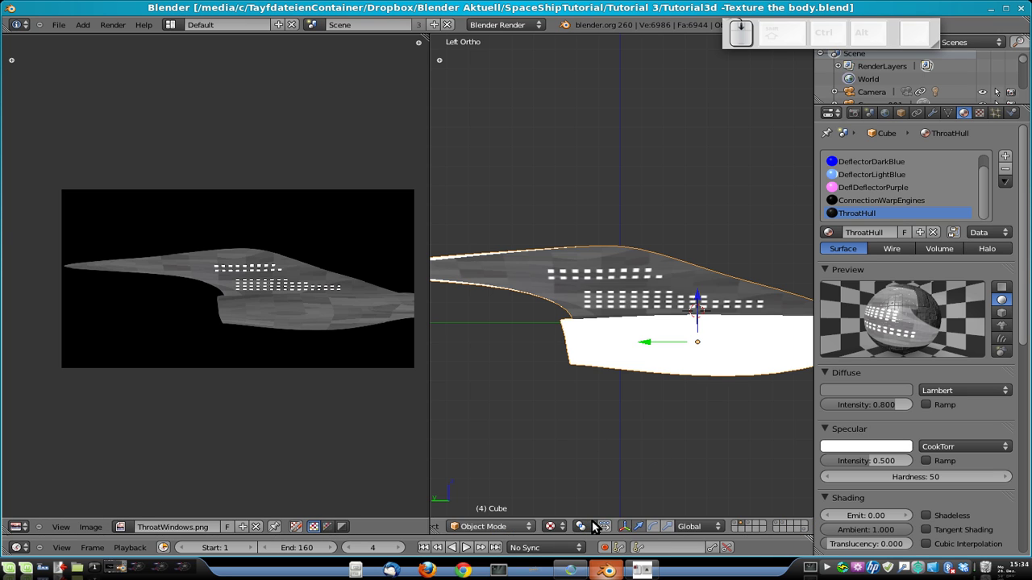
{"action": "left_click", "coordinate": [720, 525]}
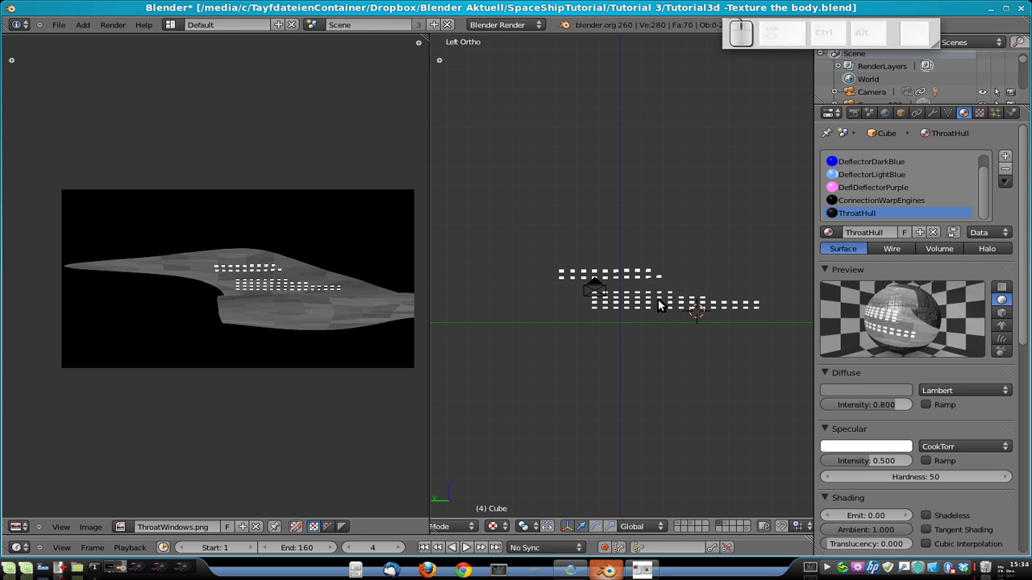
{"action": "right_click", "coordinate": [598, 293]}
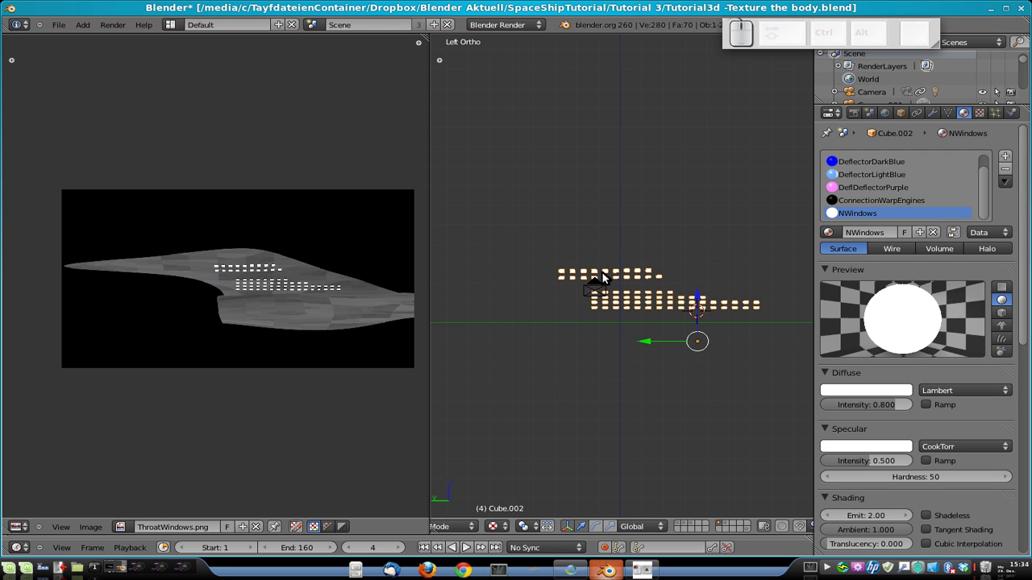
{"action": "left_click", "coordinate": [871, 242]}
{"action": "type", "text": "Windows"}
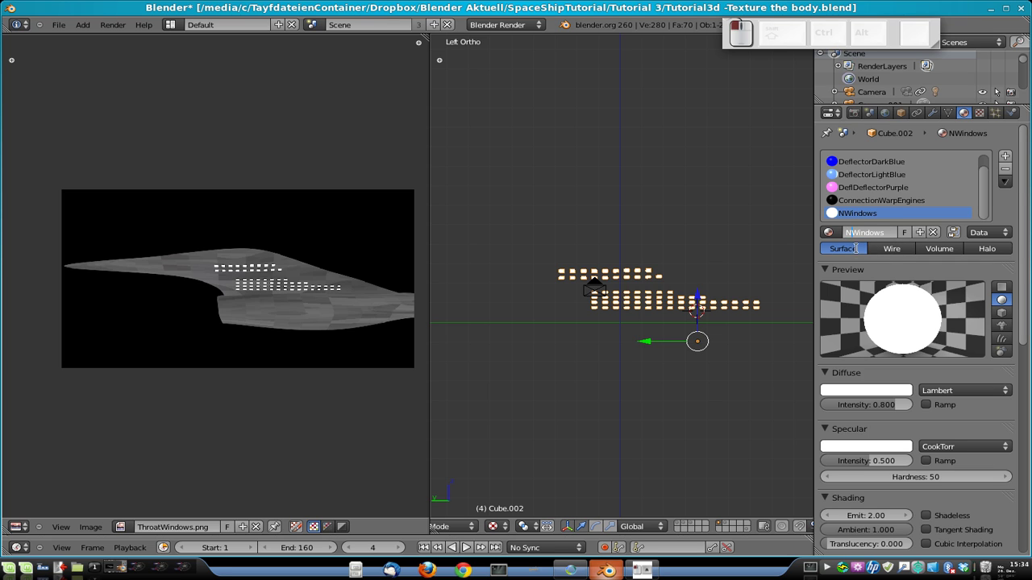
{"action": "key", "text": "Return"}
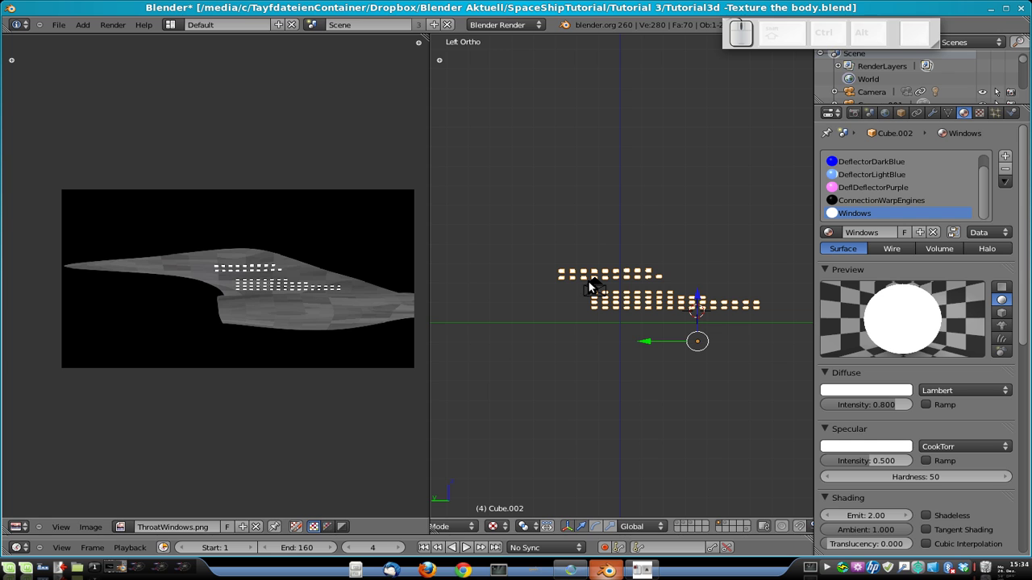
Render the isolated windows on black and save the result over ThroatWindows.png in the Textures folder.
{"action": "key", "text": "F12"}
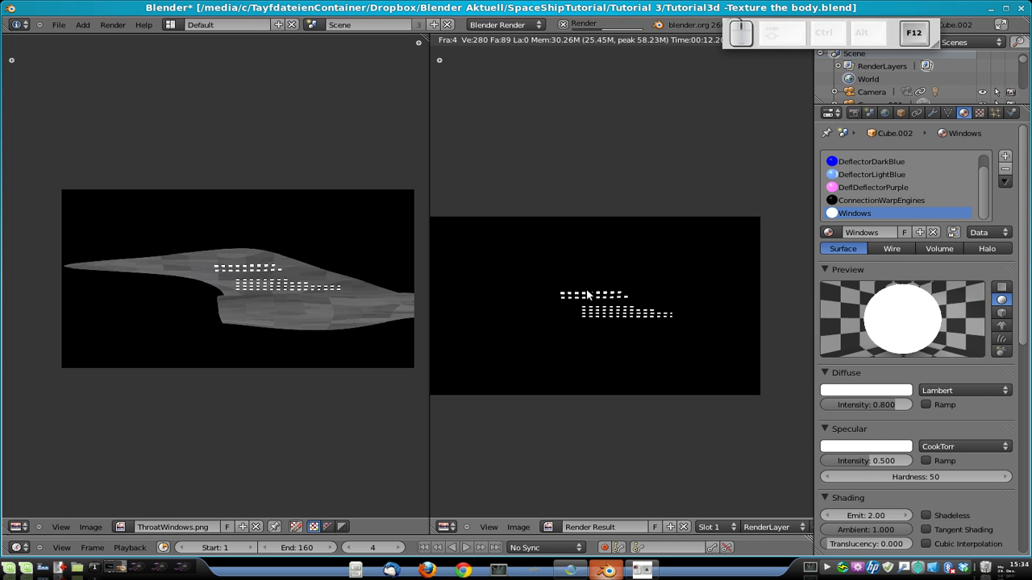
{"action": "left_click", "coordinate": [609, 318]}
{"action": "key", "text": "F3"}
{"action": "left_click", "coordinate": [266, 220]}
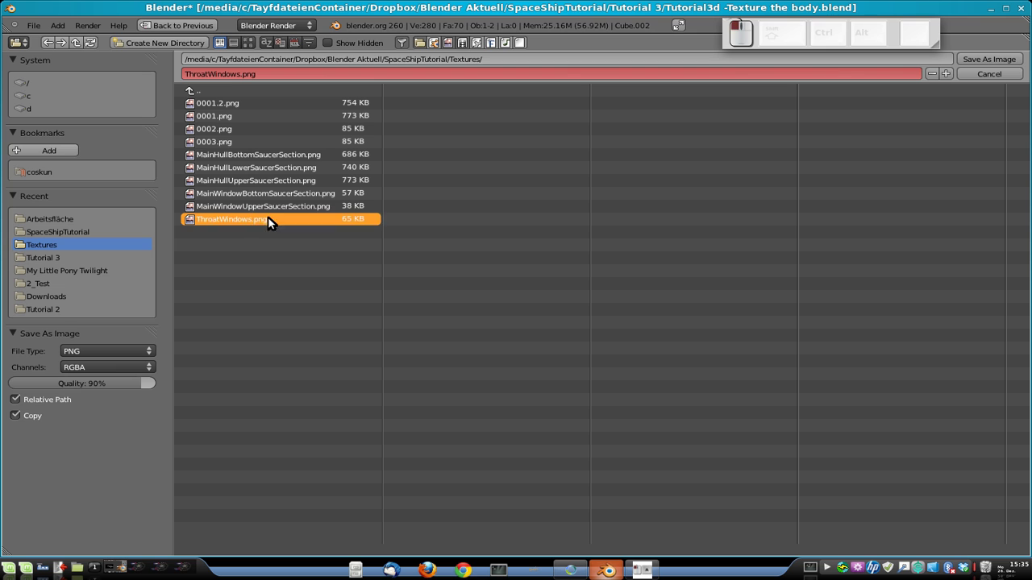
{"action": "left_click", "coordinate": [990, 61]}
{"action": "key", "text": "Escape"}
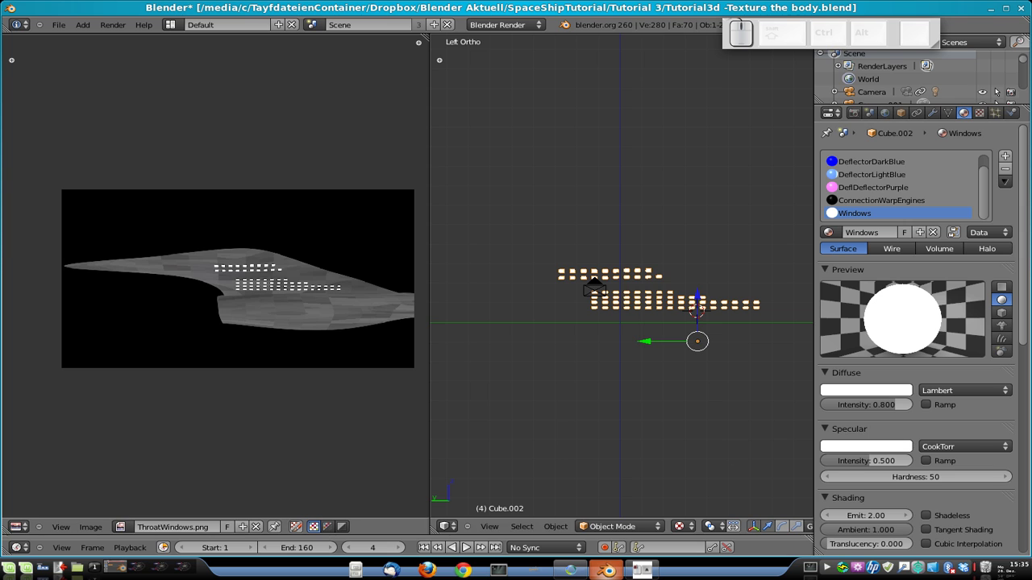
Reload ThroatWindows.png in the WindowsThroatTex texture of the layer 2 body and save the blend file.
{"action": "key", "text": "2"}
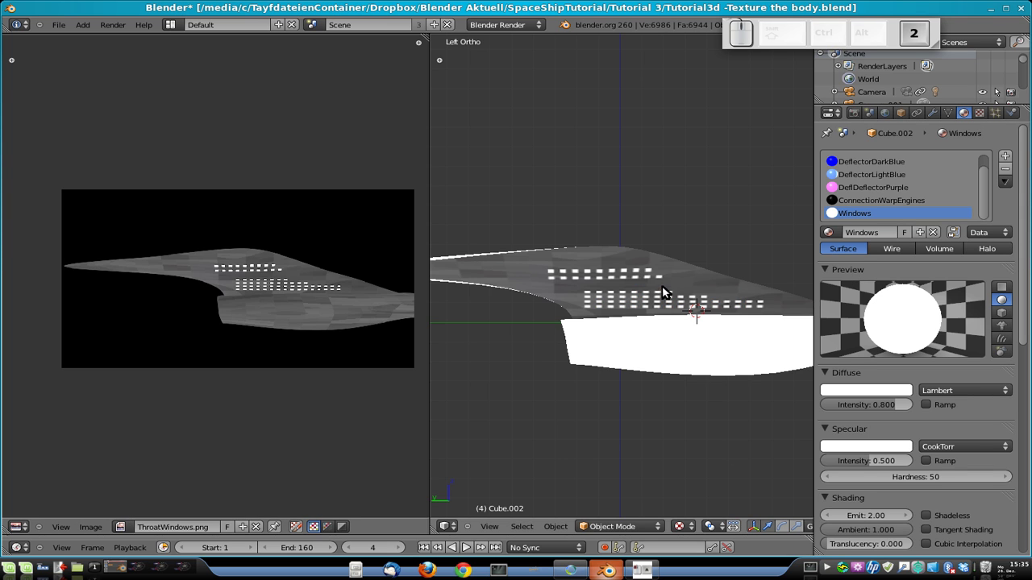
{"action": "right_click", "coordinate": [682, 281]}
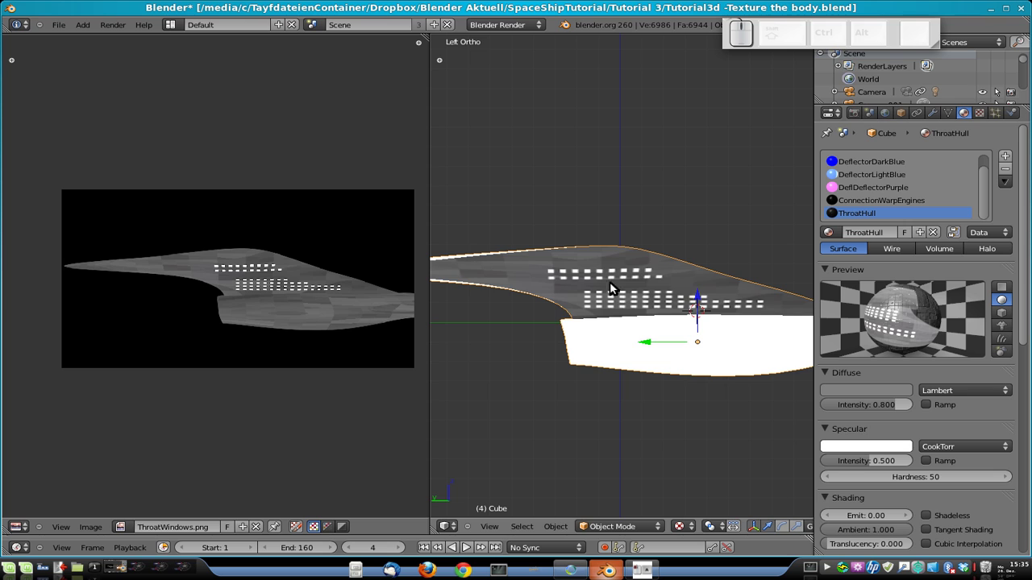
{"action": "left_click", "coordinate": [980, 113]}
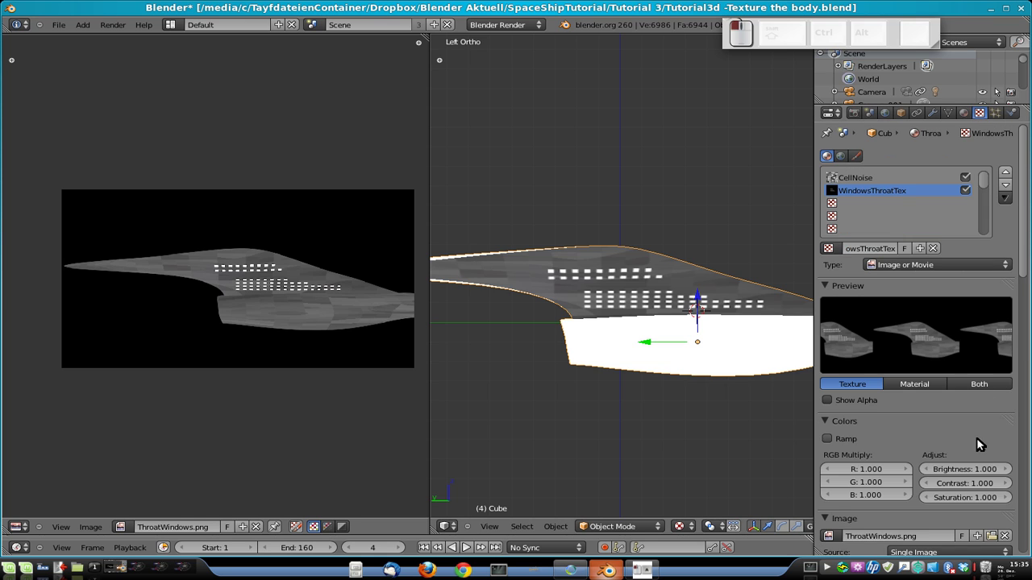
{"action": "scroll", "coordinate": [976, 438], "scroll_direction": "down", "scroll_amount": 3}
{"action": "left_click", "coordinate": [1003, 439]}
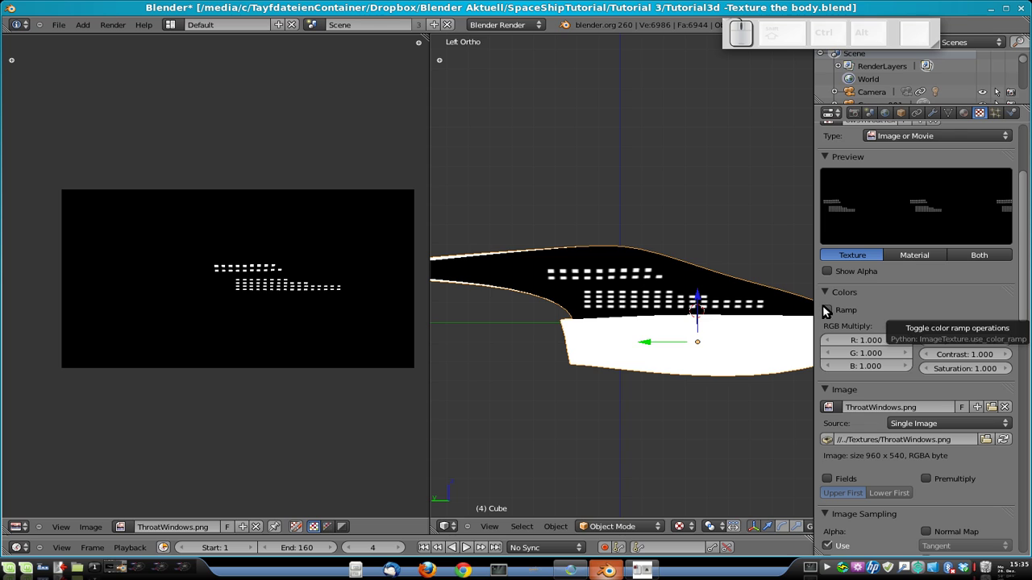
{"action": "key", "text": "ctrl+s"}
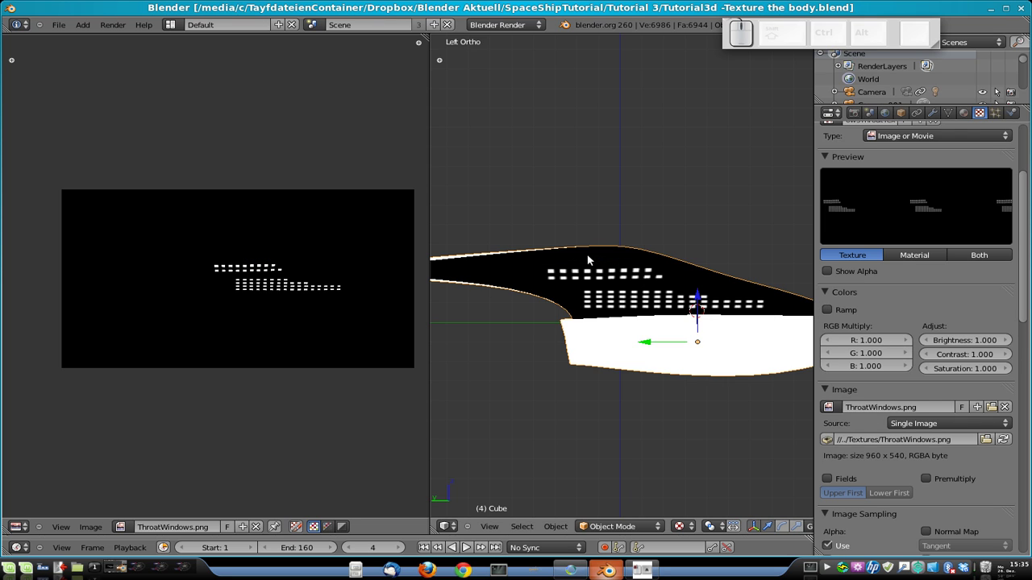
Set the viewport shading to Solid and open the body mesh on layer 1 in Edit Mode.
{"action": "left_click", "coordinate": [686, 526]}
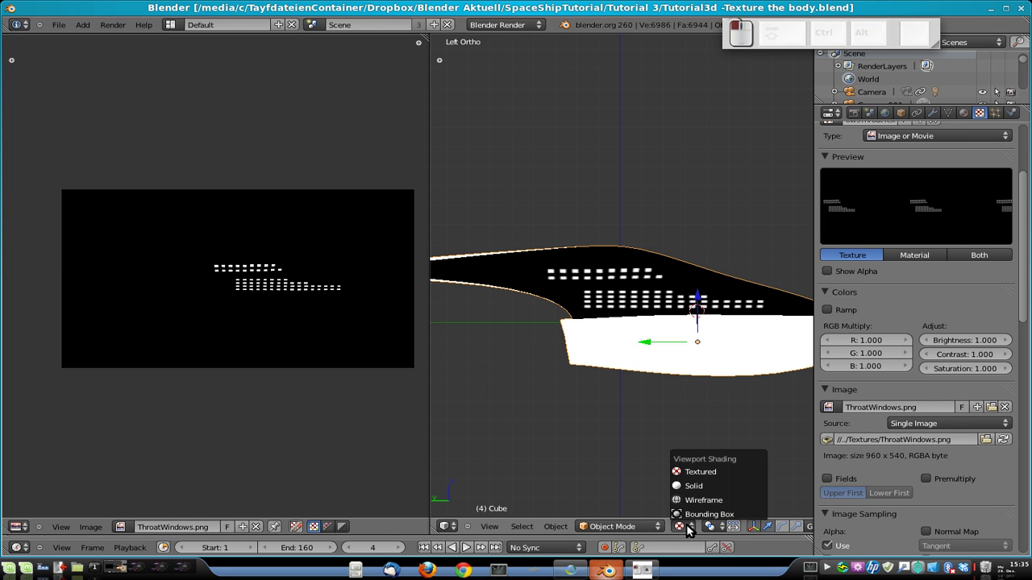
{"action": "left_click", "coordinate": [690, 485]}
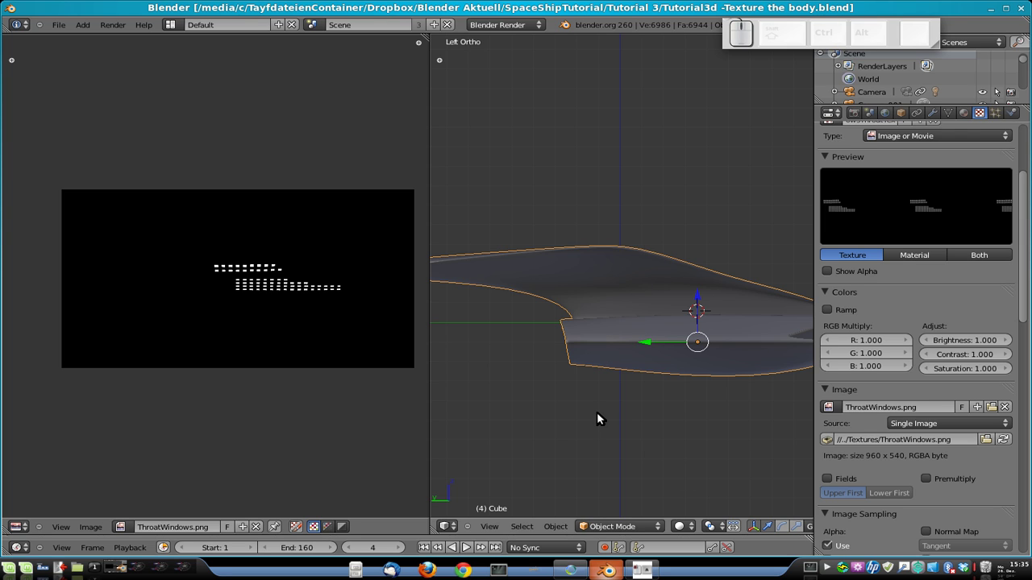
{"action": "key", "text": "7"}
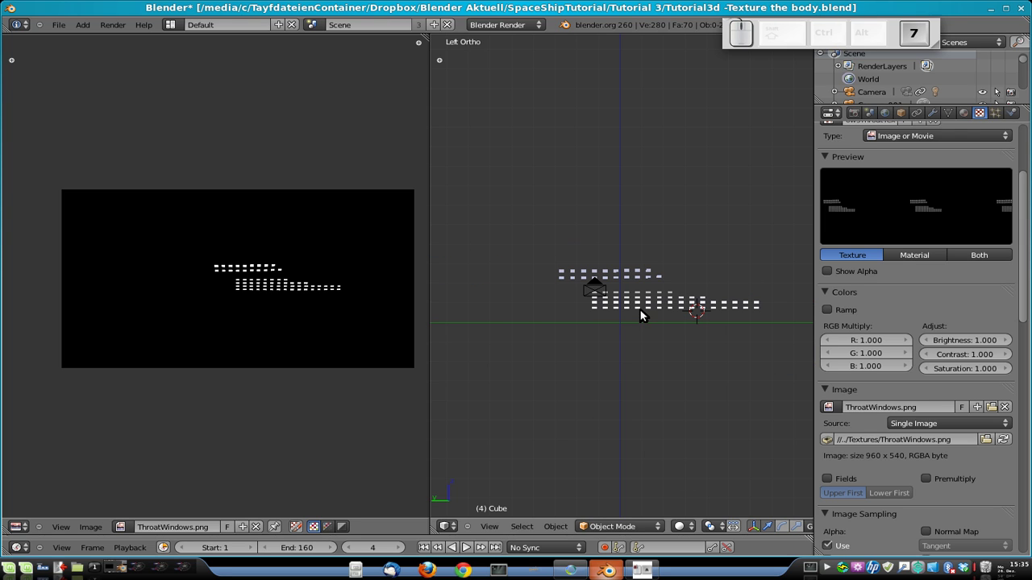
{"action": "key", "text": "1"}
{"action": "right_click", "coordinate": [645, 294]}
{"action": "key", "text": "Tab"}
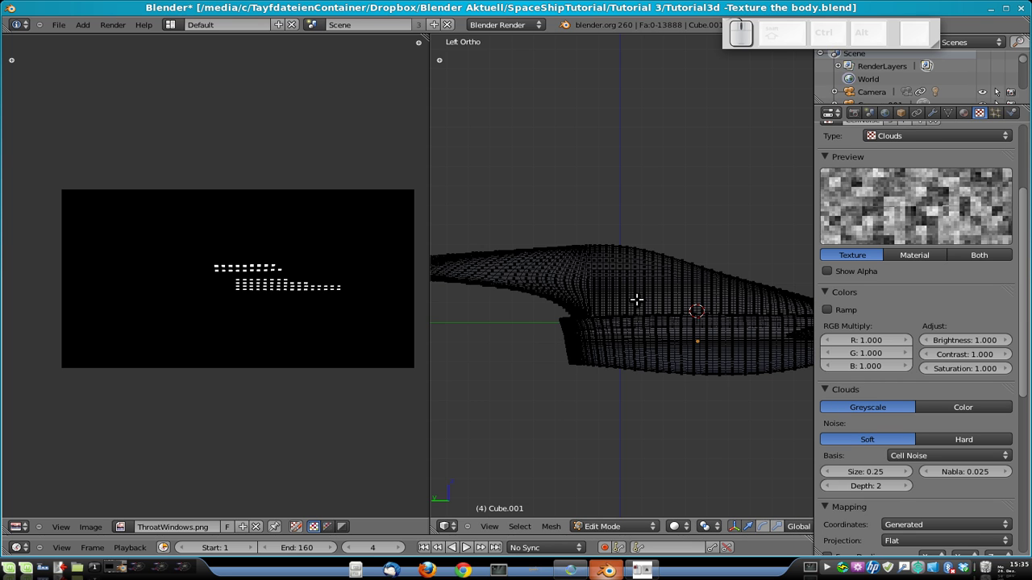
Show layer 6 with the window shapes alongside the ship body and reopen the body mesh in edit mode.
{"action": "key", "text": "Tab"}
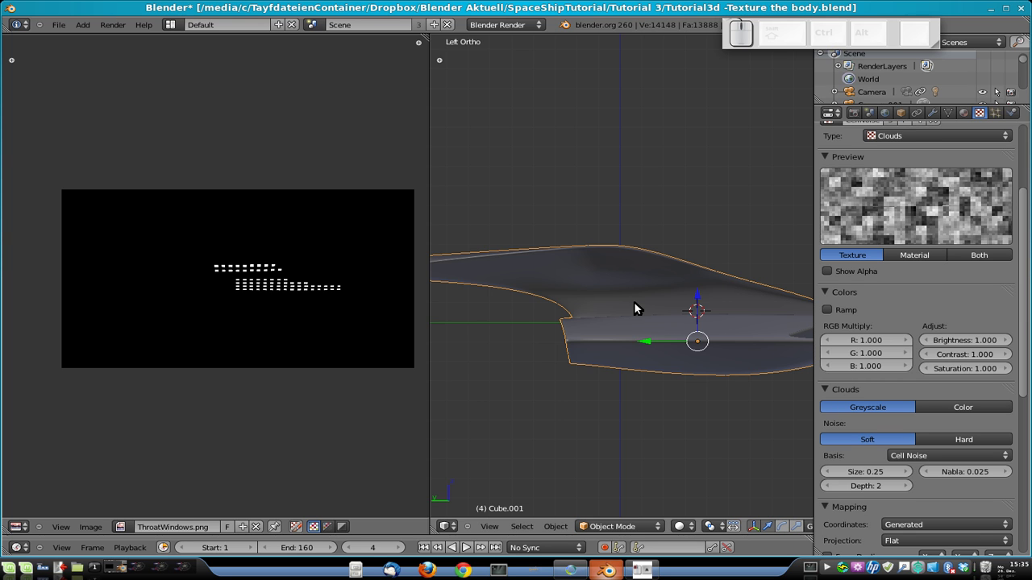
{"action": "key", "text": "shift+6"}
{"action": "scroll", "coordinate": [634, 300], "scroll_direction": "up", "scroll_amount": 3}
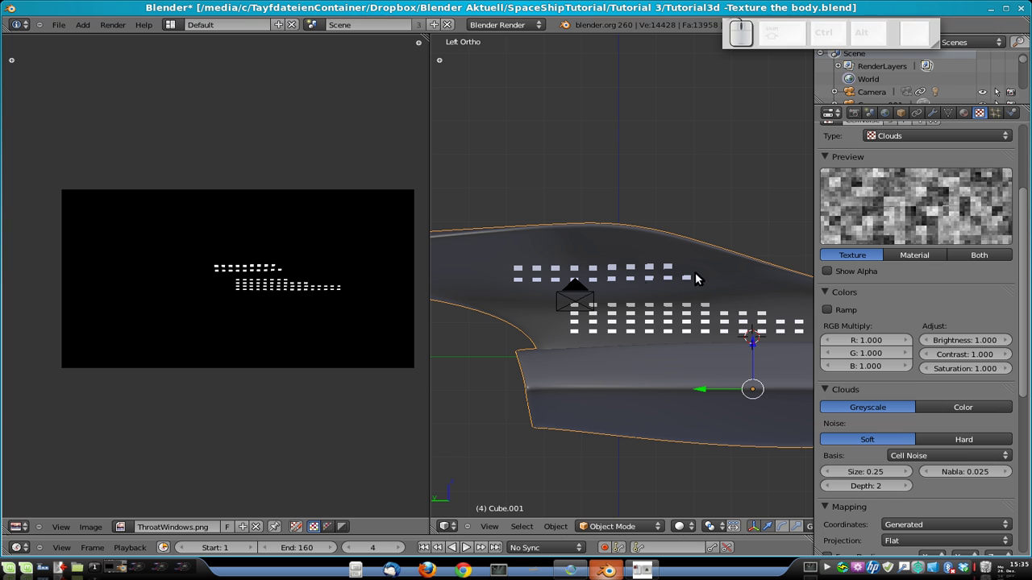
{"action": "key", "text": "Tab"}
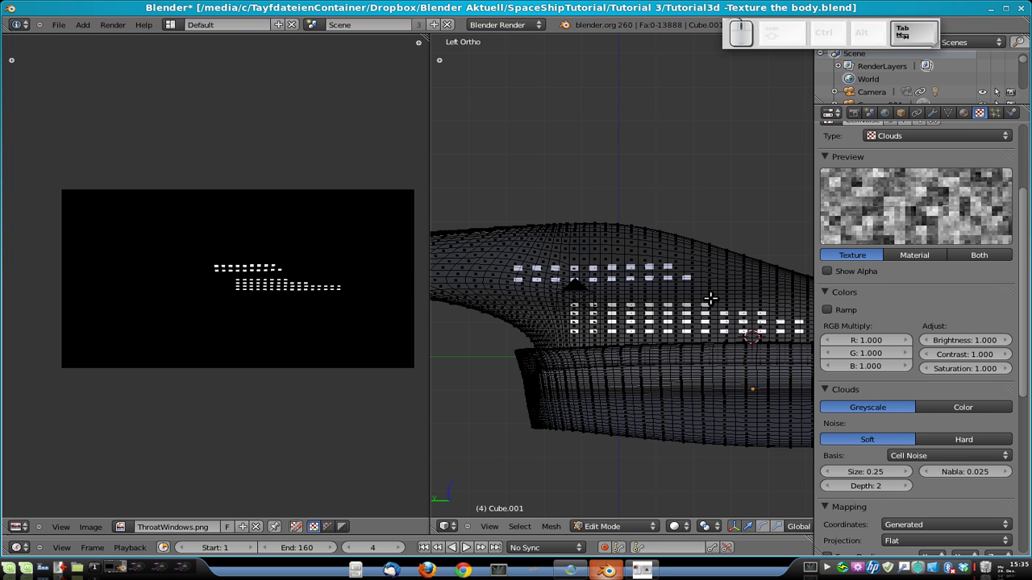
{"action": "scroll", "coordinate": [714, 300], "scroll_direction": "up", "scroll_amount": 3}
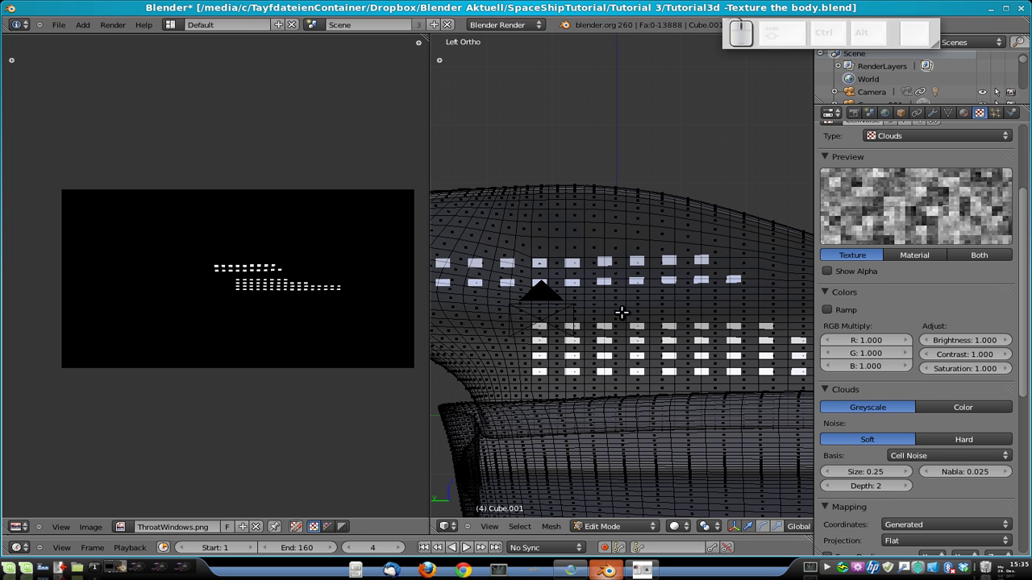
Select a single hull face between the two window groups, compare the face grid with the windows, and return to object mode.
{"action": "right_click", "coordinate": [716, 305]}
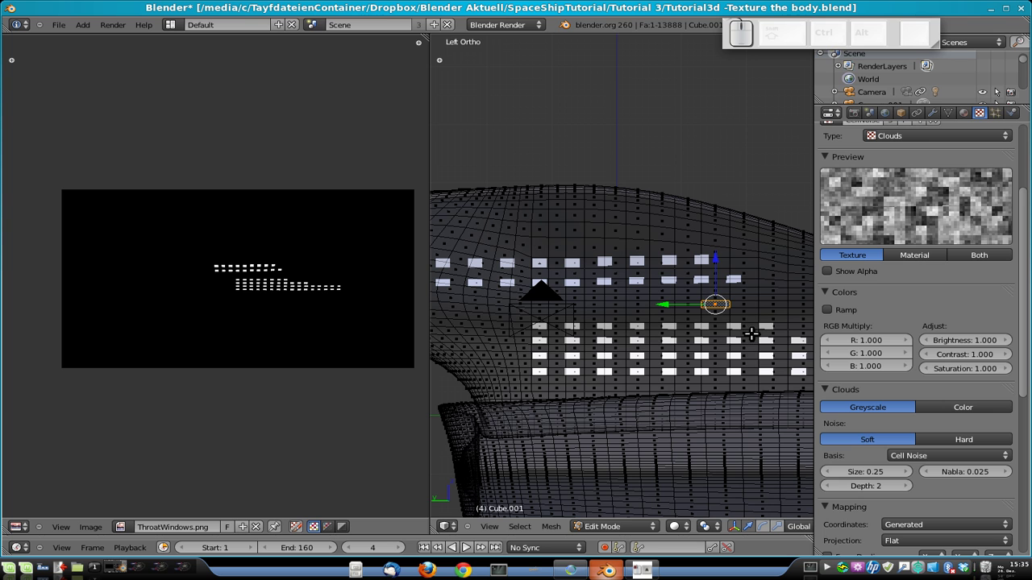
{"action": "scroll", "coordinate": [616, 288], "scroll_direction": "down", "scroll_amount": 3}
{"action": "scroll", "coordinate": [615, 288], "scroll_direction": "down", "scroll_amount": 3}
{"action": "scroll", "coordinate": [585, 300], "scroll_direction": "up", "scroll_amount": 6}
{"action": "key", "text": "Tab"}
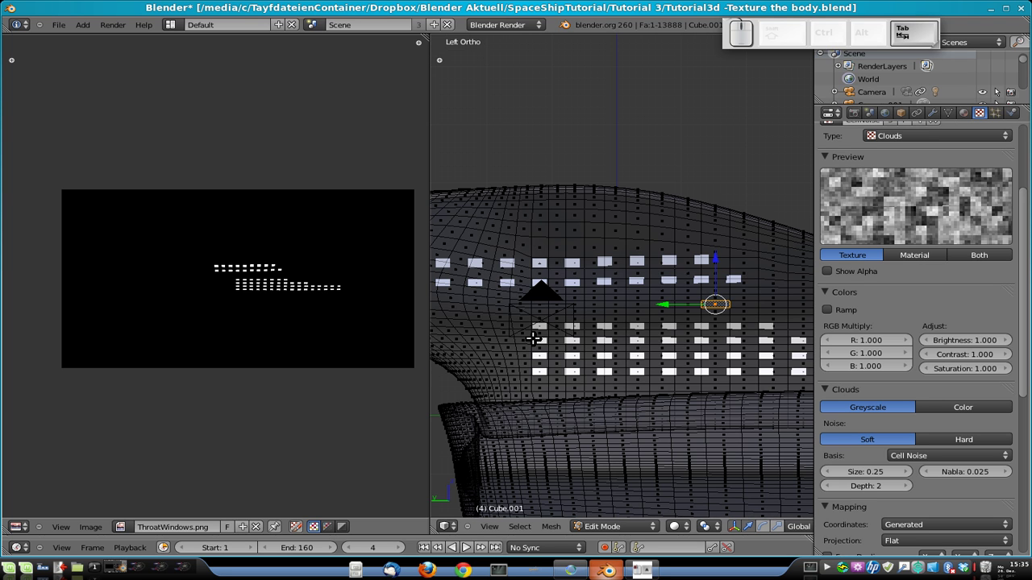
Show the body's material settings and save over the existing Tutorial3d -Texture the body.blend file.
{"action": "left_click", "coordinate": [964, 112]}
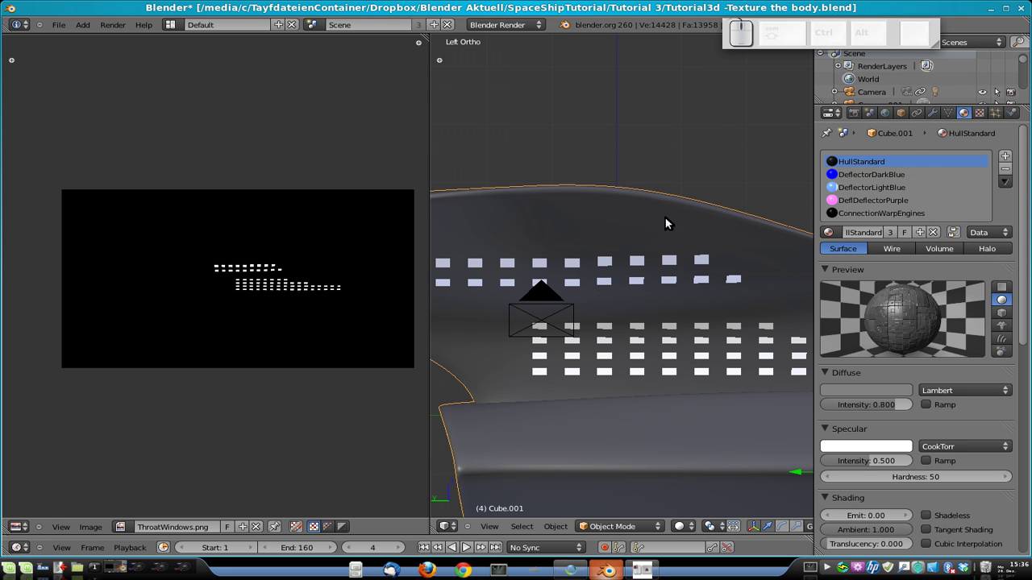
{"action": "key", "text": "ctrl+s"}
{"action": "left_click", "coordinate": [544, 204]}
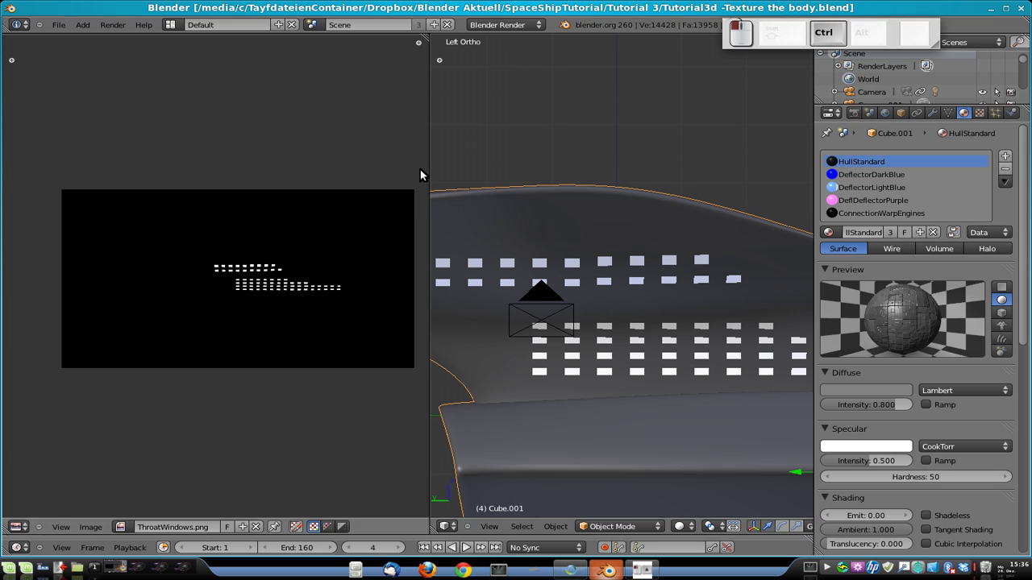
Start appending data from another blend file and browse to the SpaceShipTutorial folder.
{"action": "left_click", "coordinate": [59, 24]}
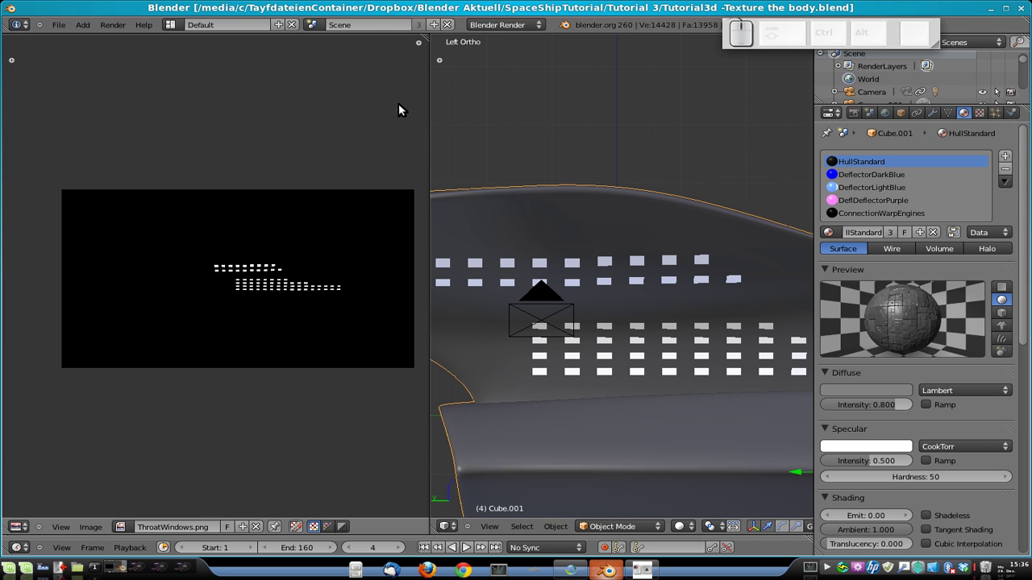
{"action": "left_click", "coordinate": [63, 24]}
{"action": "mouse_move", "coordinate": [66, 63]}
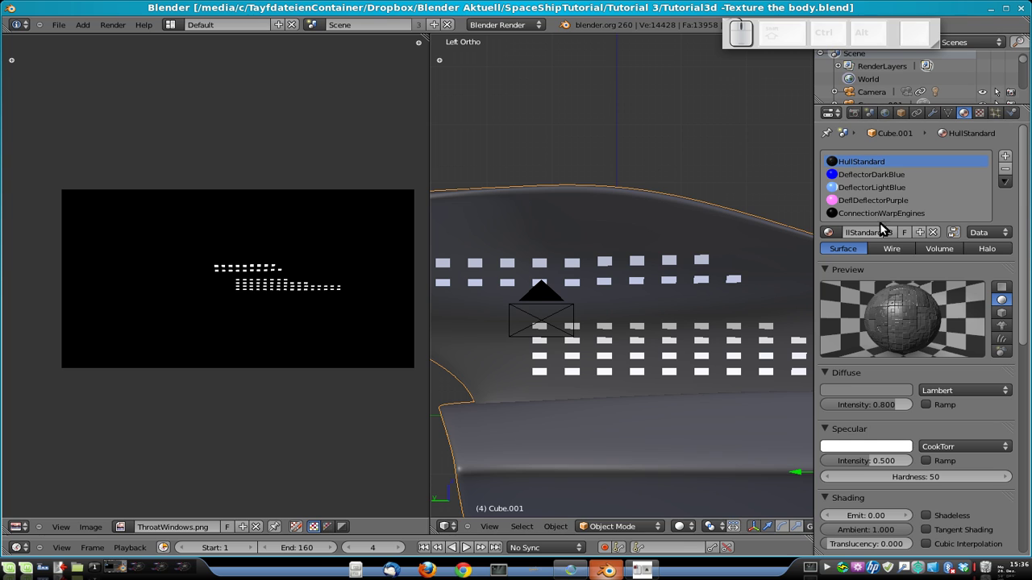
{"action": "left_click", "coordinate": [55, 24]}
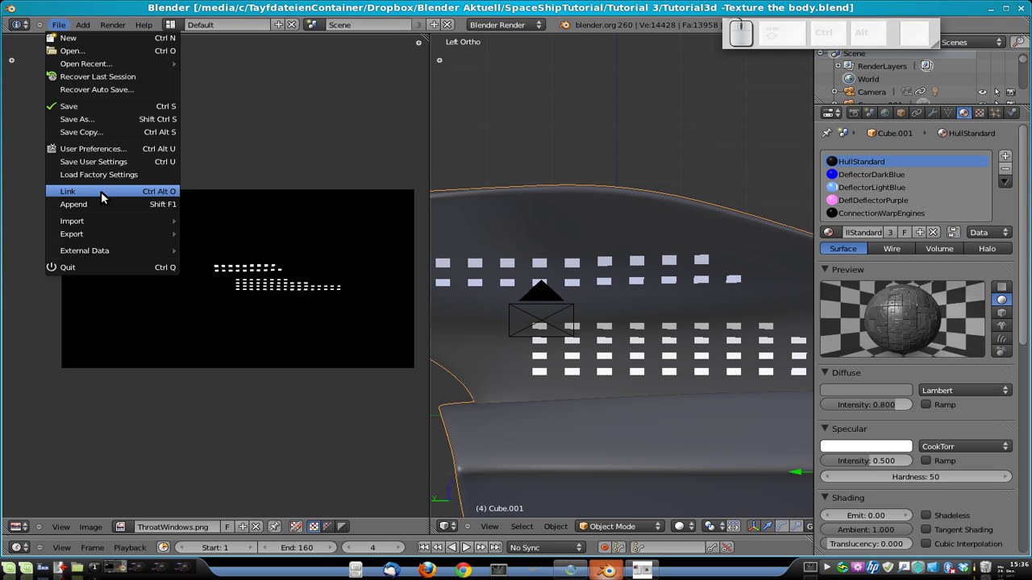
{"action": "left_click", "coordinate": [80, 206]}
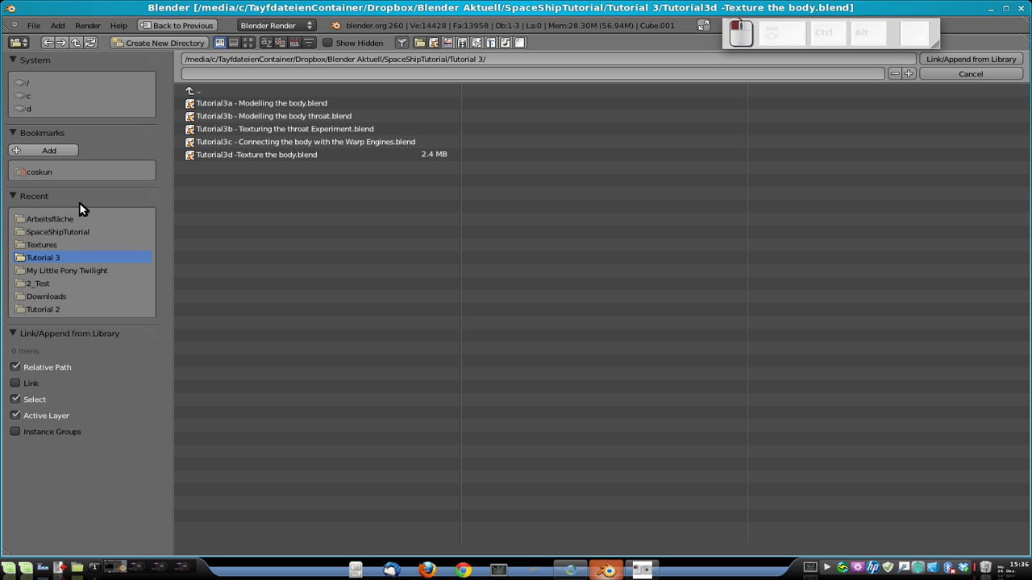
{"action": "left_click", "coordinate": [75, 42]}
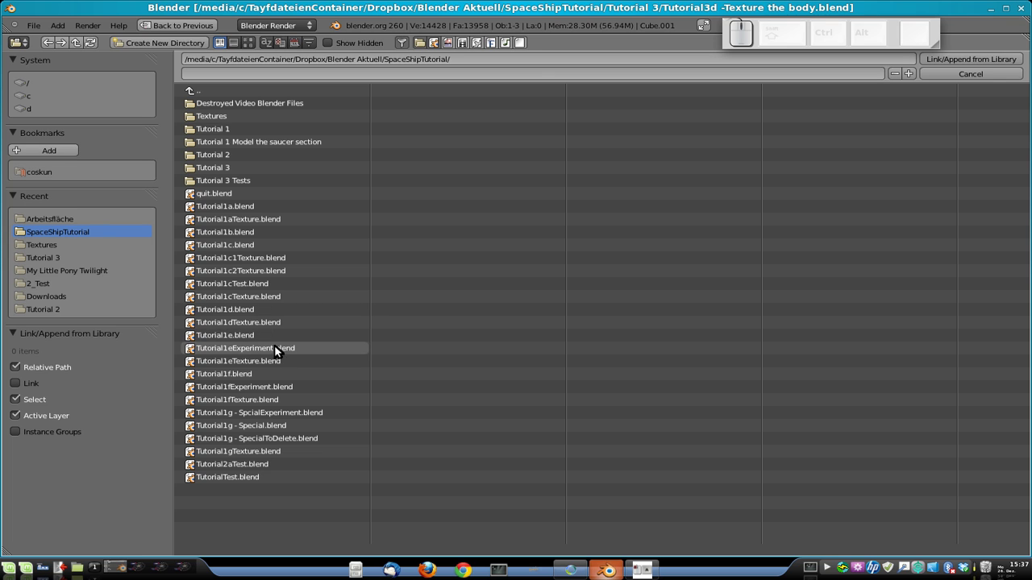
Append the materials HullUpperSaucer1 and HullUpperSaucer2 from Tutorial1dTexture.blend.
{"action": "left_click", "coordinate": [275, 322]}
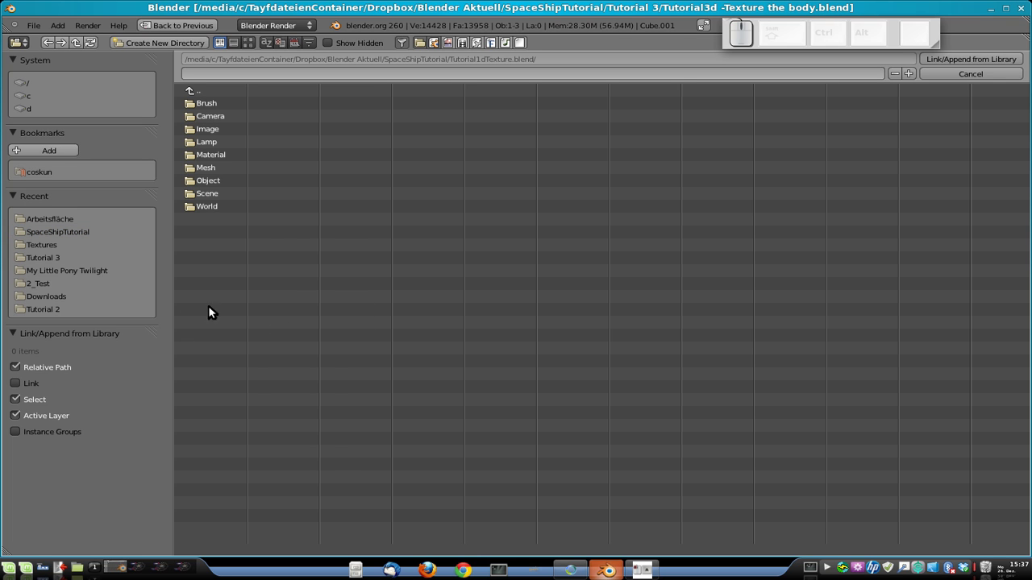
{"action": "left_click", "coordinate": [205, 154]}
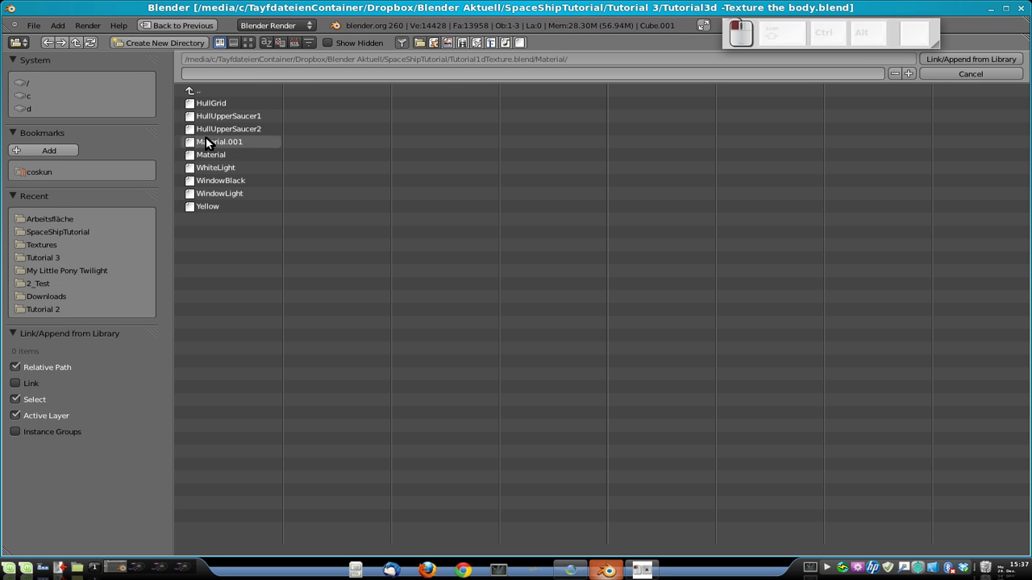
{"action": "left_click", "coordinate": [254, 131]}
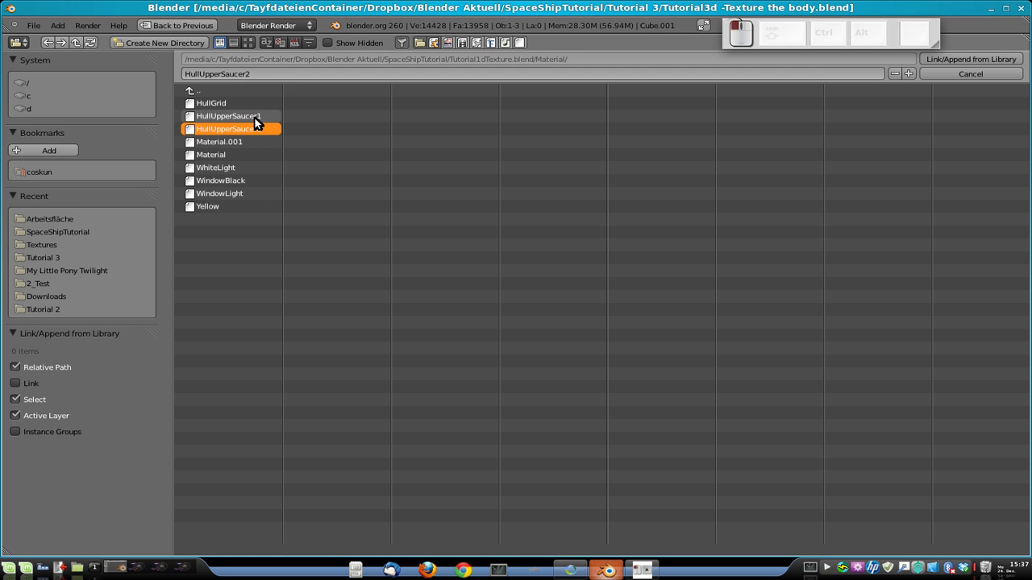
{"action": "left_click", "coordinate": [258, 115], "text": "ctrl"}
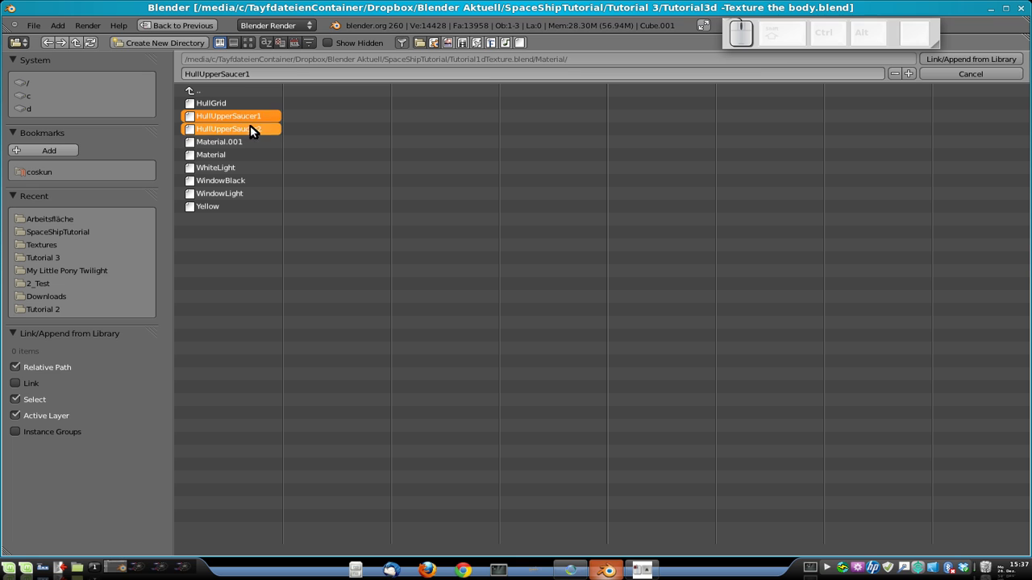
{"action": "left_click", "coordinate": [973, 57]}
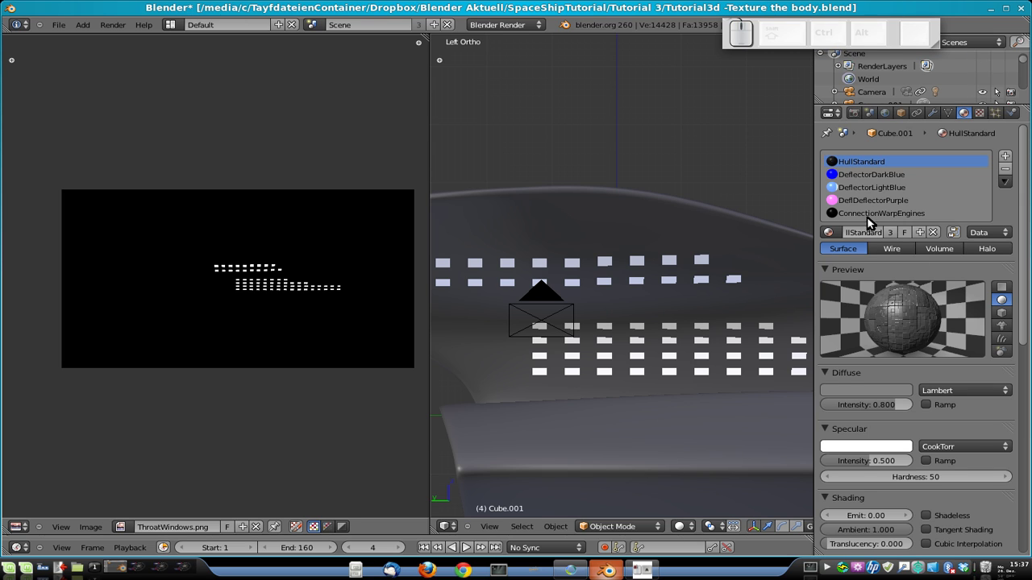
Select the ship body and remove all five of its material slots.
{"action": "right_click", "coordinate": [556, 216]}
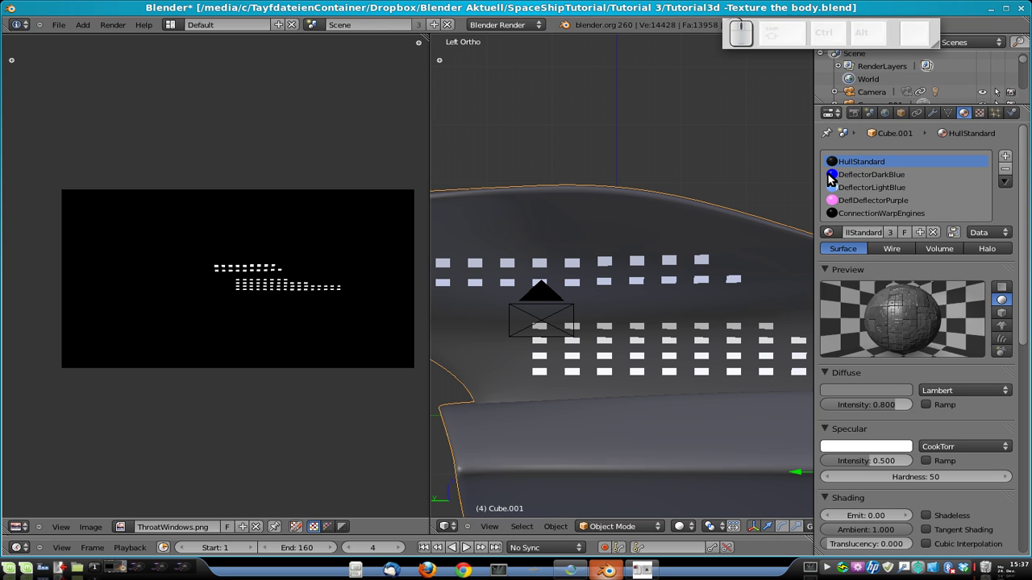
{"action": "left_click", "coordinate": [1008, 169]}
{"action": "left_click", "coordinate": [1008, 169]}
{"action": "left_click", "coordinate": [1007, 168]}
{"action": "left_click", "coordinate": [1007, 169]}
{"action": "left_click", "coordinate": [1007, 168]}
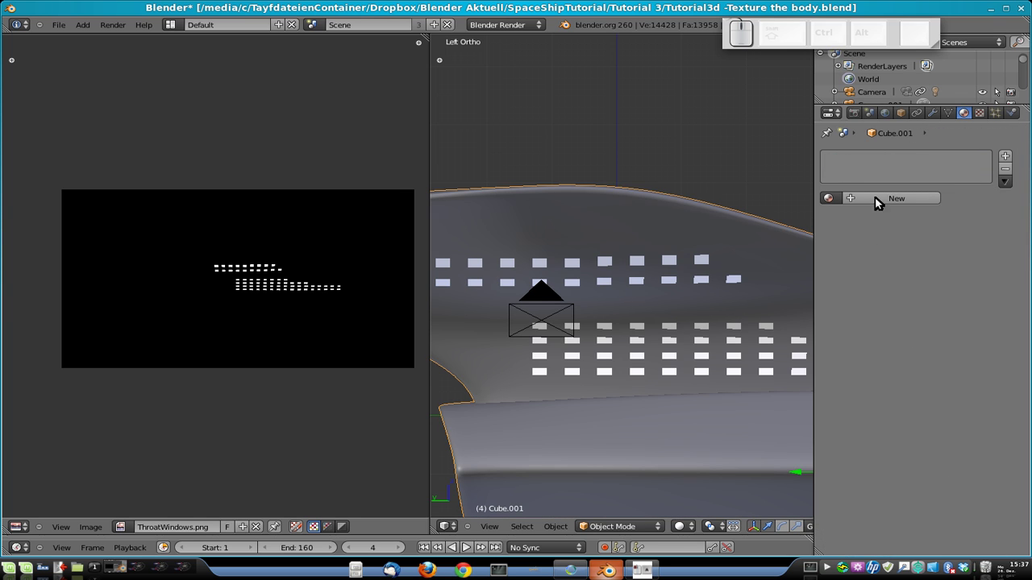
Give the body the existing material HullUpperSaucer1.001 and rename it HullTex1.
{"action": "left_click", "coordinate": [828, 198]}
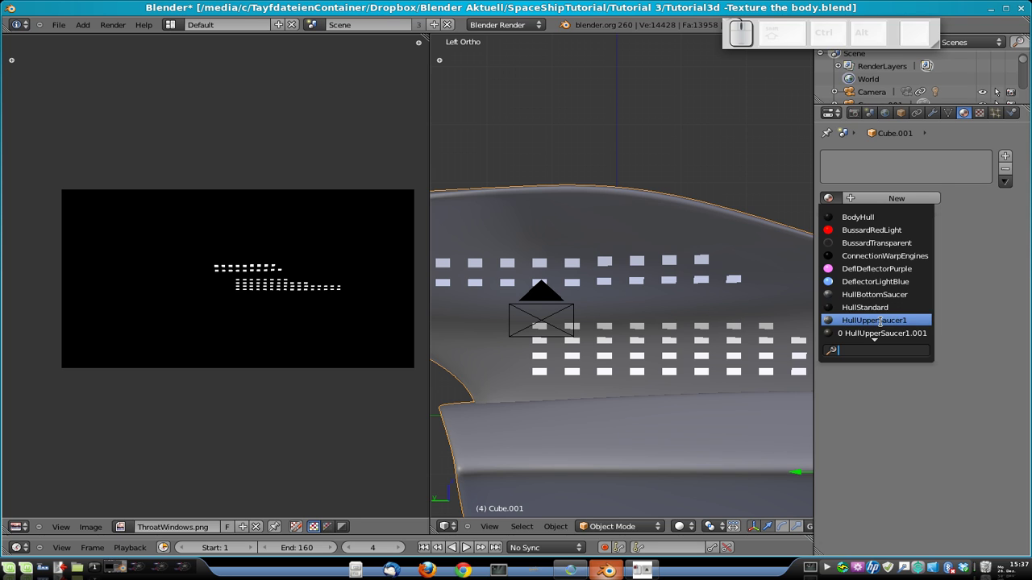
{"action": "scroll", "coordinate": [887, 320], "scroll_direction": "down", "scroll_amount": 2}
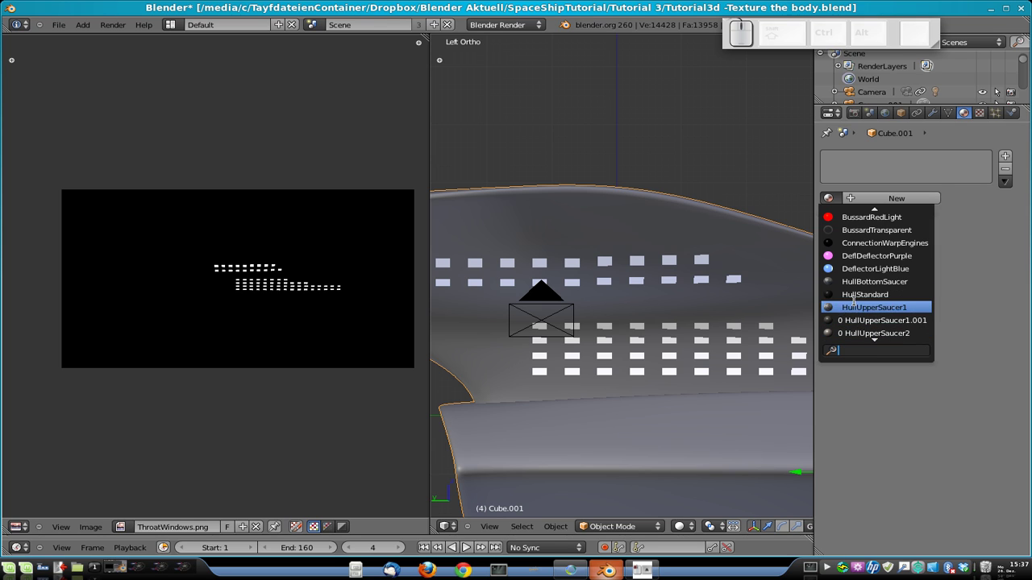
{"action": "left_click", "coordinate": [863, 316]}
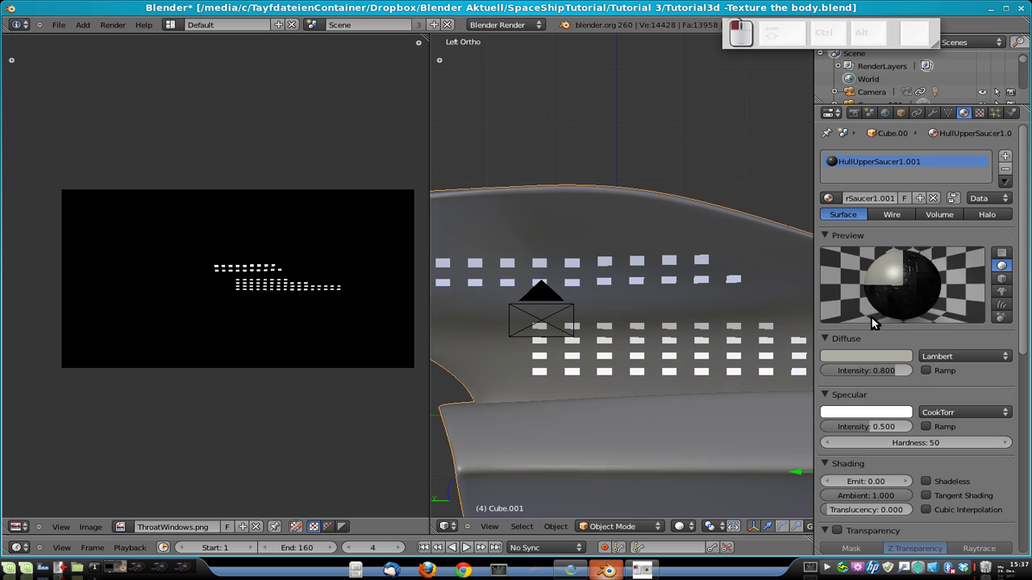
{"action": "left_click", "coordinate": [892, 198]}
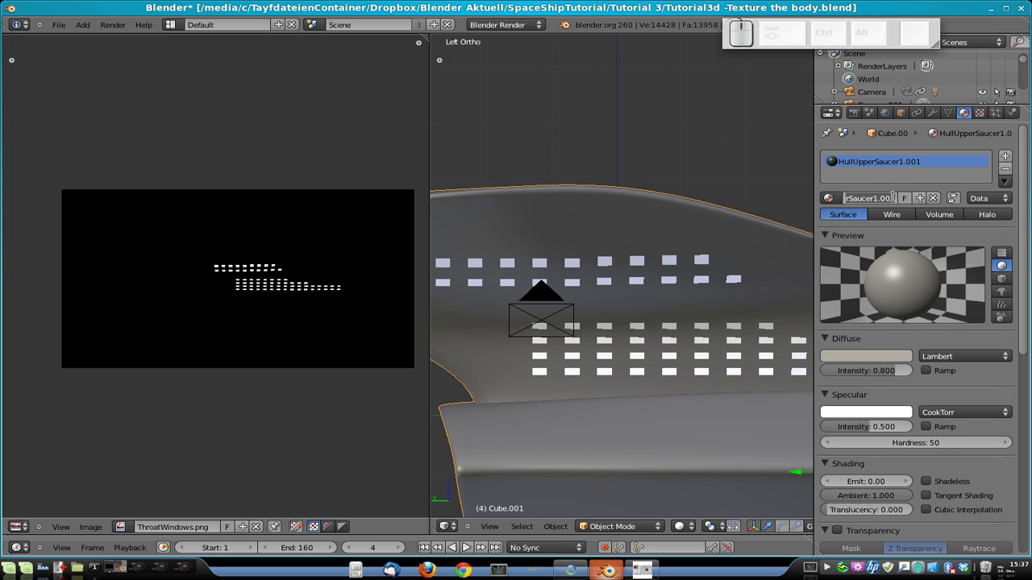
{"action": "key", "text": "BackSpace"}
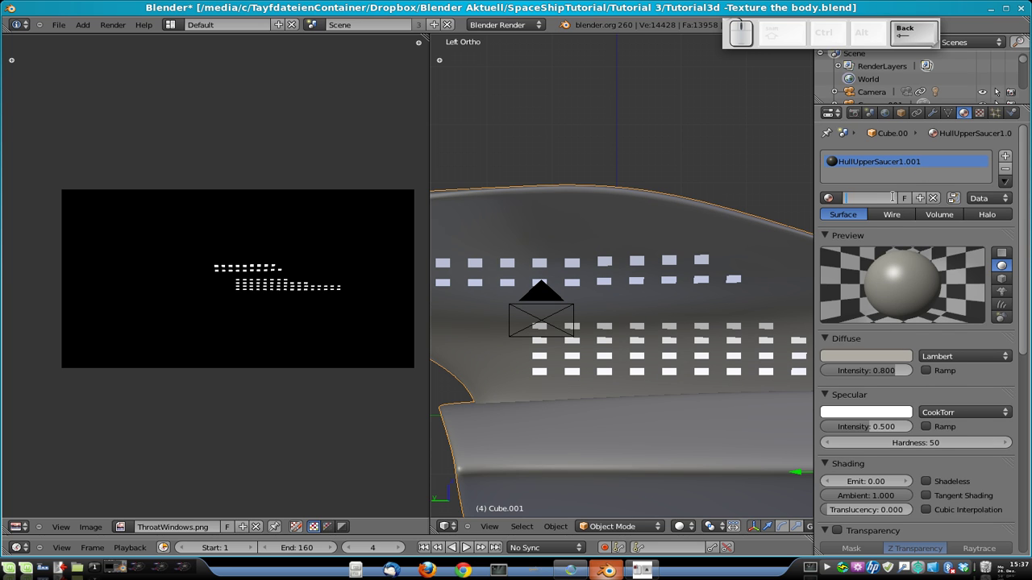
{"action": "type", "text": "HullTex1"}
{"action": "key", "text": "Return"}
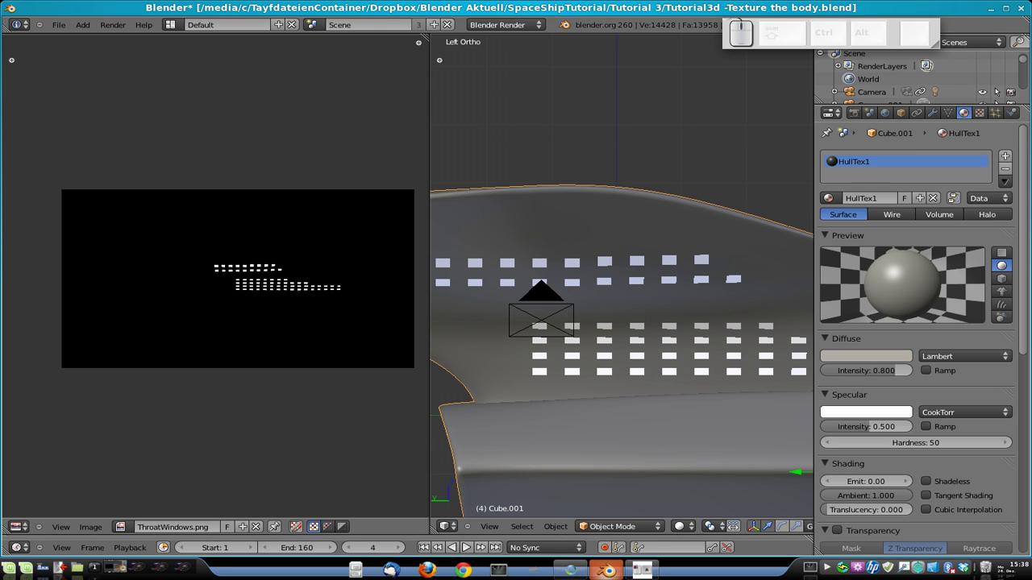
Add a second material slot to the body with HullUpperSaucer2 and rename that material HullTex2.
{"action": "left_click", "coordinate": [1004, 156]}
{"action": "left_click", "coordinate": [828, 198]}
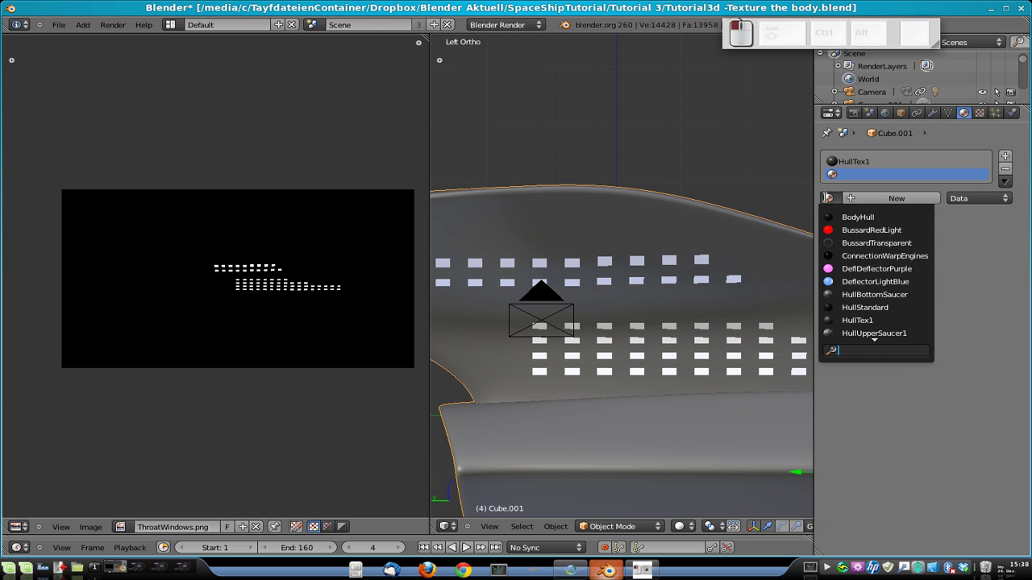
{"action": "scroll", "coordinate": [899, 331], "scroll_direction": "down", "scroll_amount": 4}
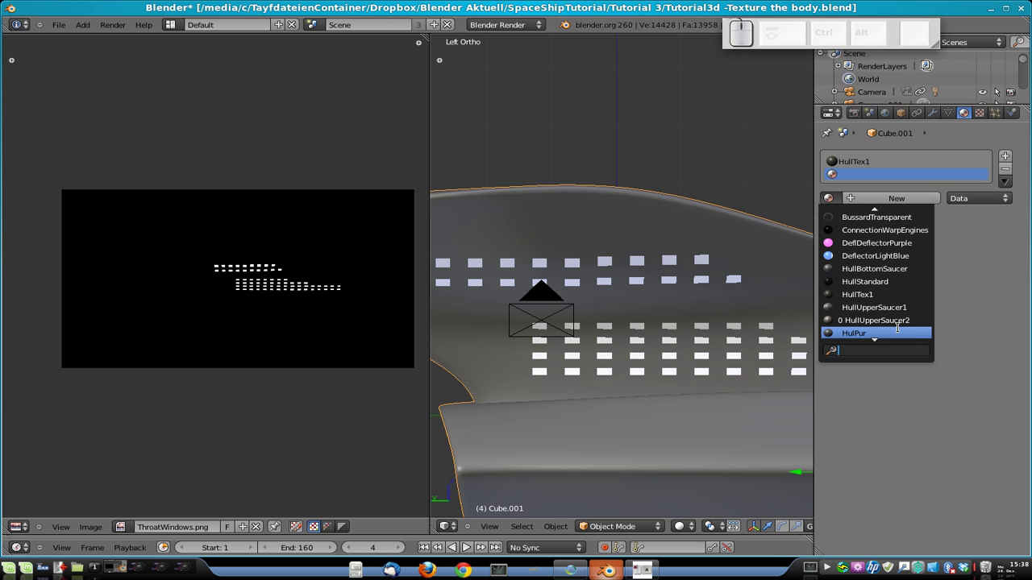
{"action": "left_click", "coordinate": [842, 320]}
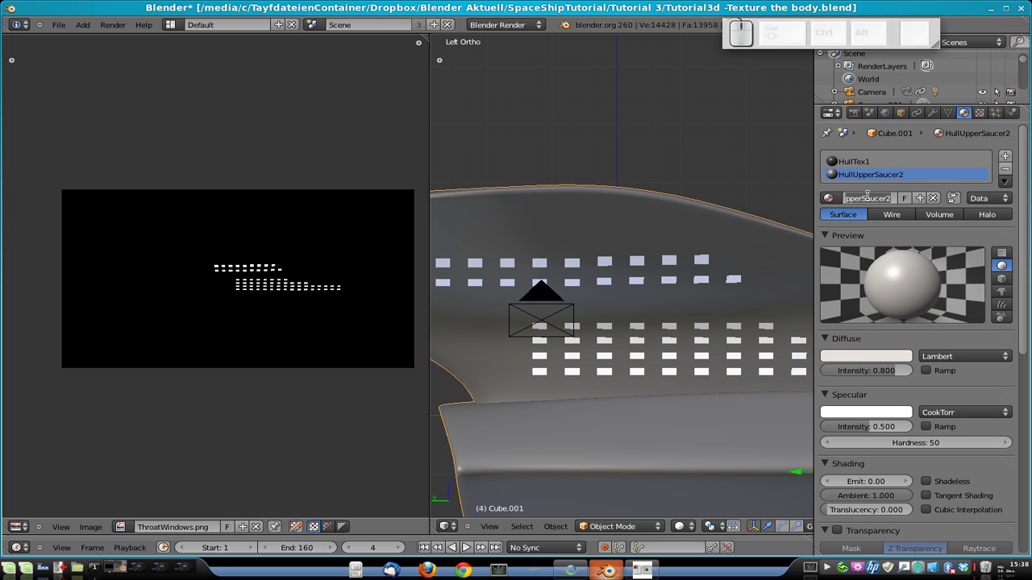
{"action": "type", "text": "U"}
{"action": "key", "text": "Return"}
Save over the existing blend file and widen the 3D view by narrowing the image editor.
{"action": "key", "text": "ctrl+s"}
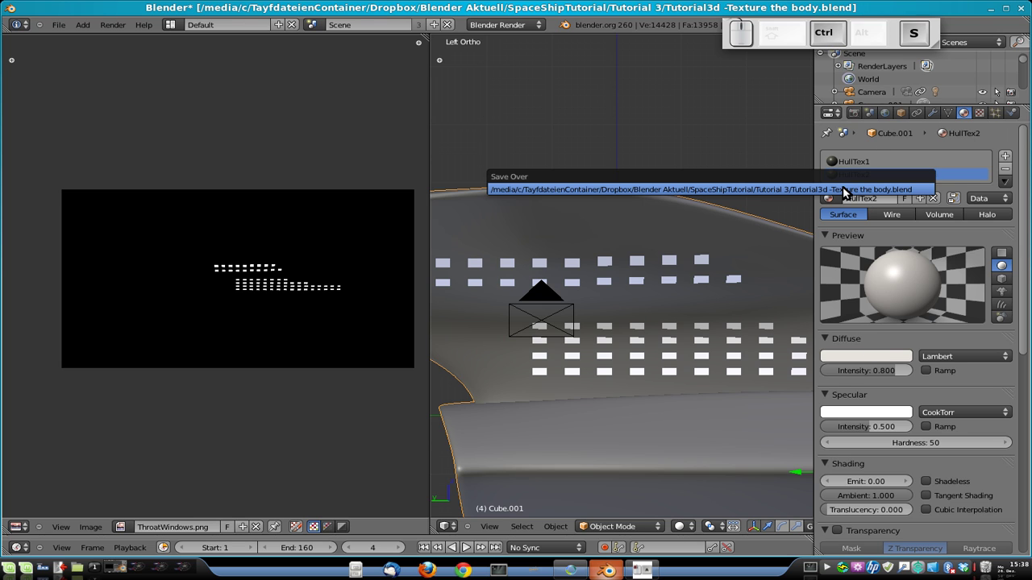
{"action": "left_click", "coordinate": [842, 189]}
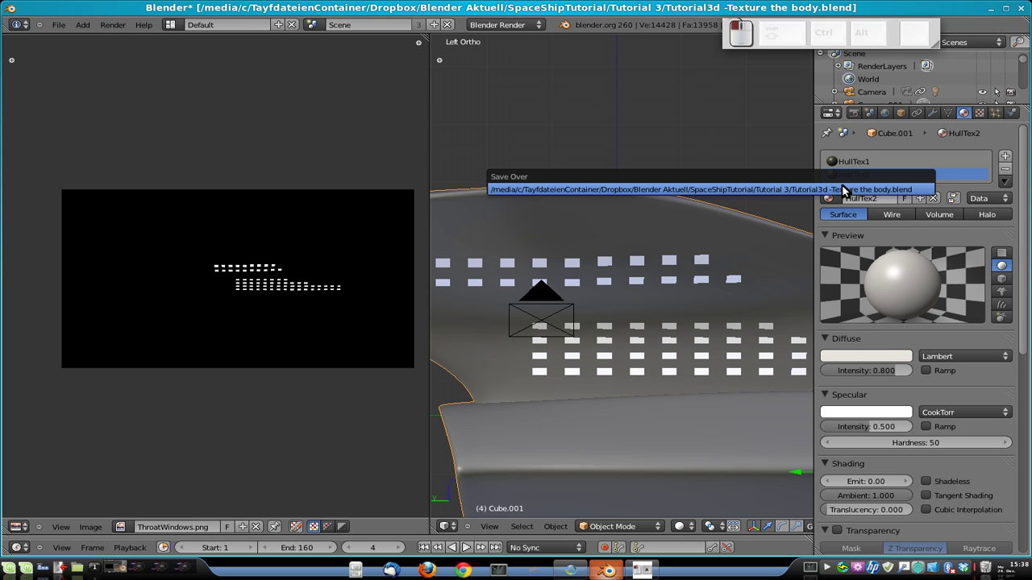
{"action": "scroll", "coordinate": [568, 262], "scroll_direction": "down", "scroll_amount": 3}
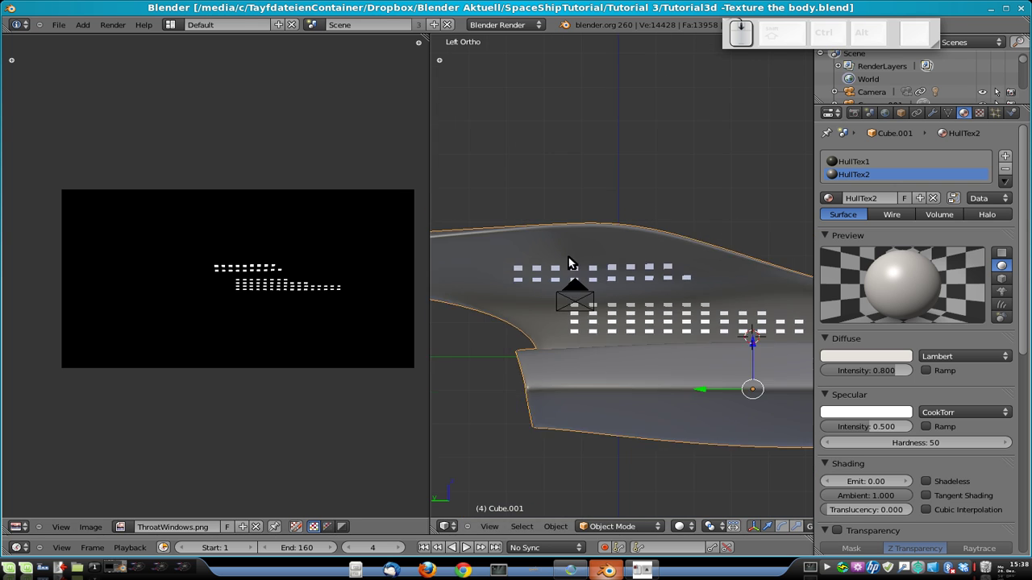
{"action": "scroll", "coordinate": [568, 262], "scroll_direction": "down", "scroll_amount": 2}
{"action": "left_click_drag", "start_coordinate": [429, 255], "coordinate": [152, 261]}
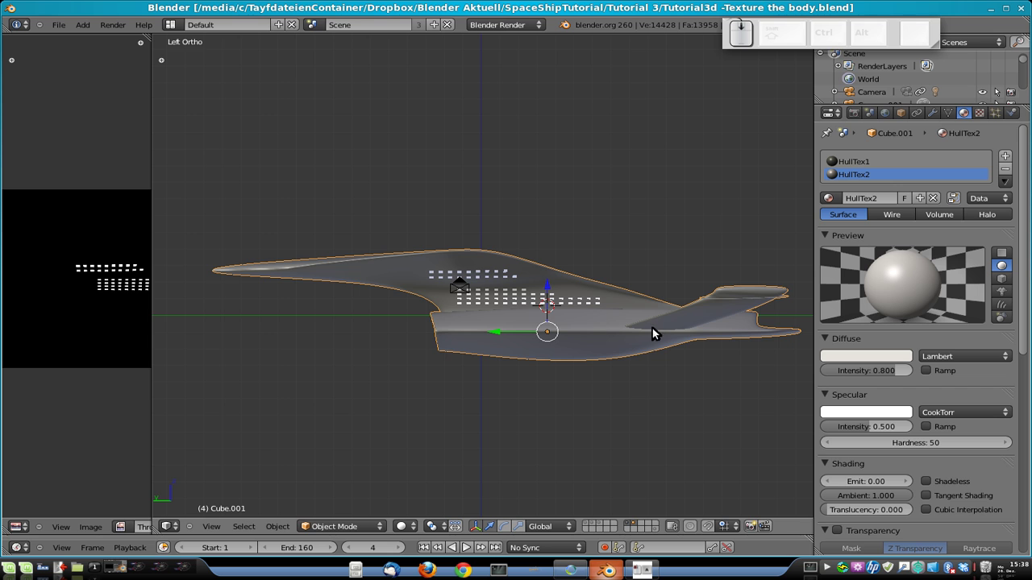
Open the body mesh in edit mode and clear the face selection around the window rows.
{"action": "key", "text": "Tab"}
{"action": "scroll", "coordinate": [375, 286], "scroll_direction": "up", "scroll_amount": 4}
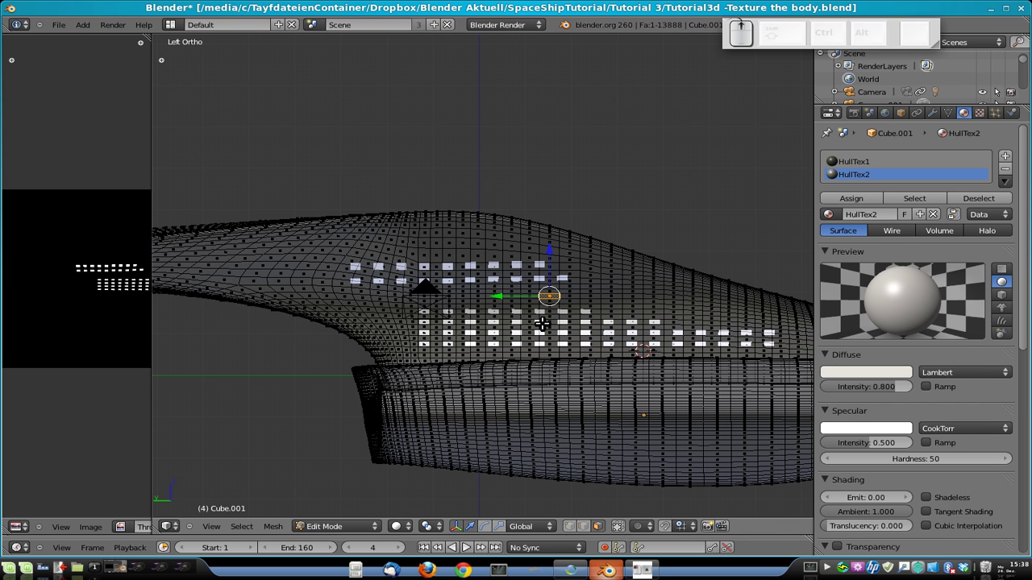
{"action": "key", "text": "a"}
{"action": "scroll", "coordinate": [570, 322], "scroll_direction": "up", "scroll_amount": 2}
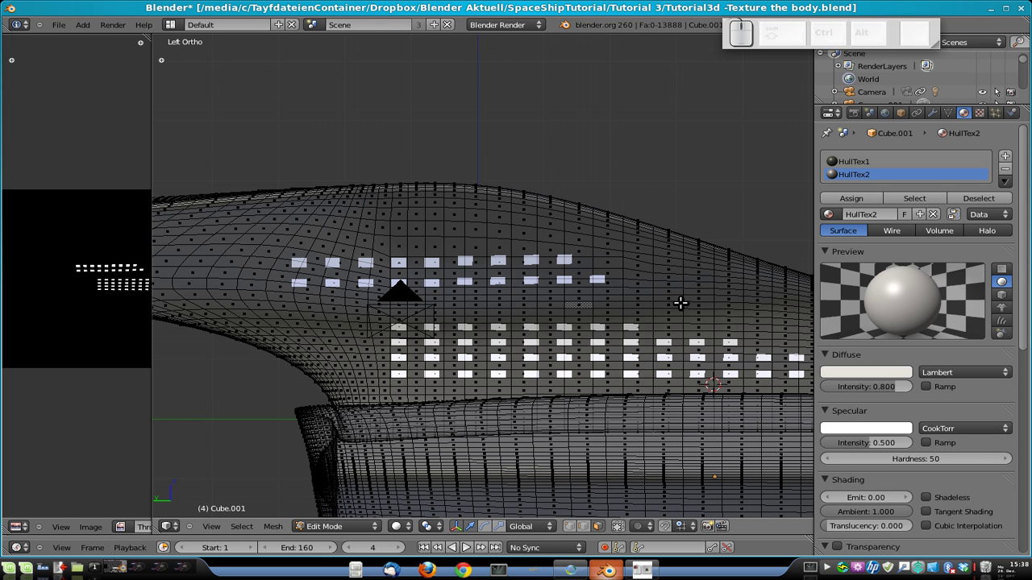
Select the connected upper hull section and assign the HullTex2 material to it.
{"action": "key", "text": "a"}
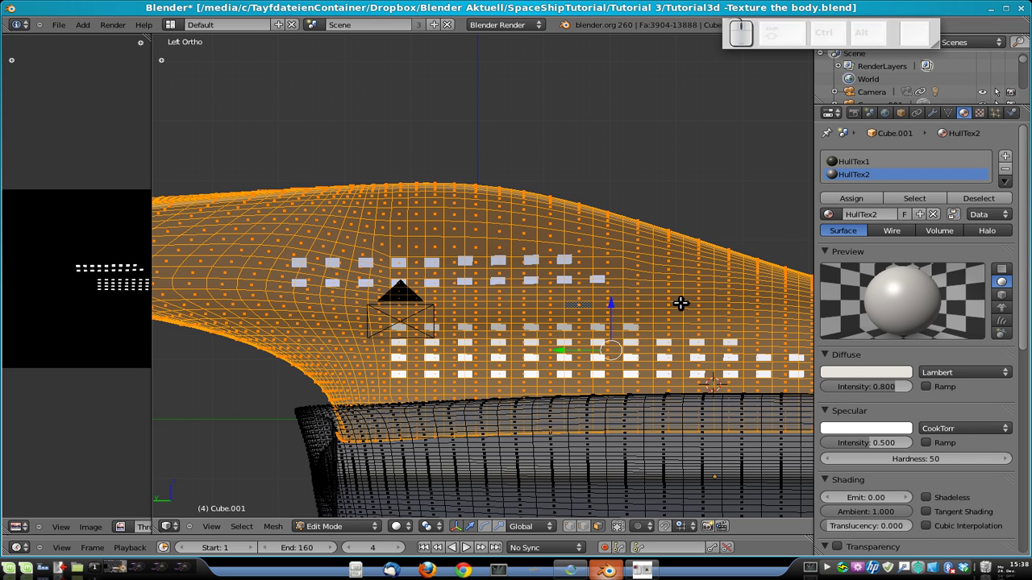
{"action": "left_click", "coordinate": [855, 161]}
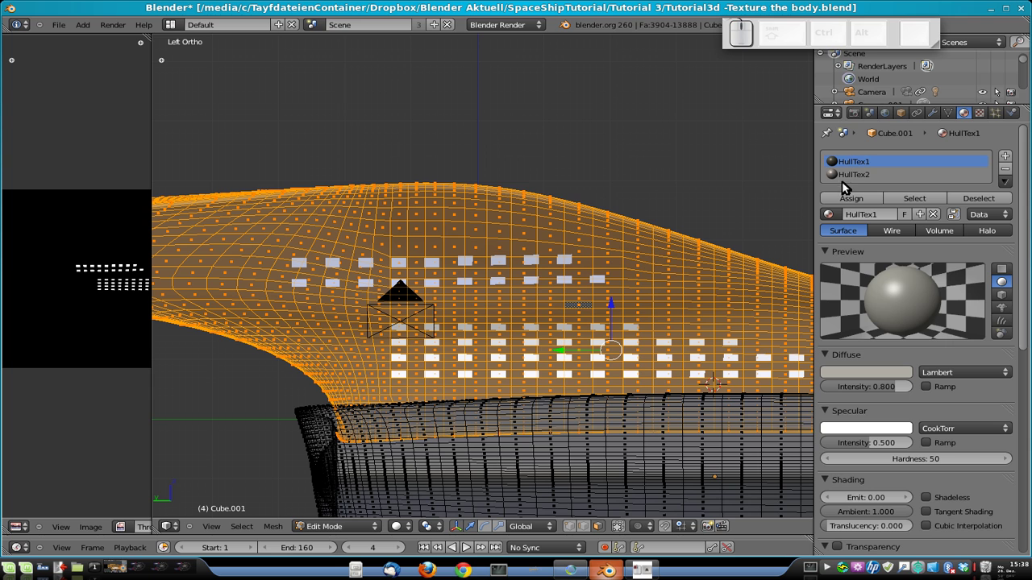
{"action": "left_click", "coordinate": [848, 174]}
{"action": "left_click", "coordinate": [846, 203]}
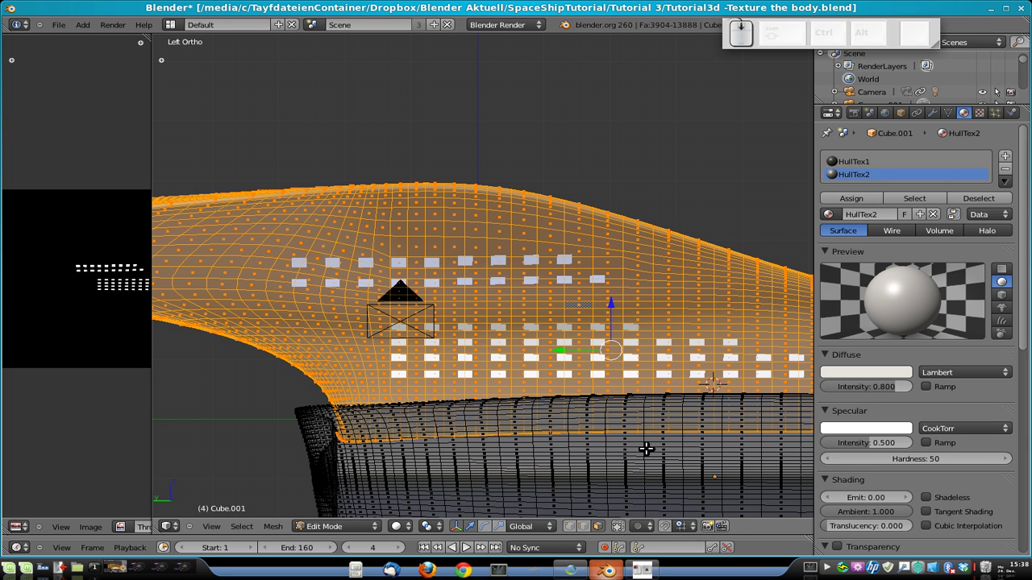
Select every face of the body mesh, assign HullTex2 to all of them, and clear the selection.
{"action": "scroll", "coordinate": [645, 449], "scroll_direction": "down", "scroll_amount": 5}
{"action": "key", "text": "a"}
{"action": "key", "text": "a"}
{"action": "left_click", "coordinate": [863, 202]}
{"action": "key", "text": "a"}
{"action": "scroll", "coordinate": [559, 349], "scroll_direction": "up", "scroll_amount": 5}
{"action": "key", "text": "a"}
{"action": "key", "text": "a"}
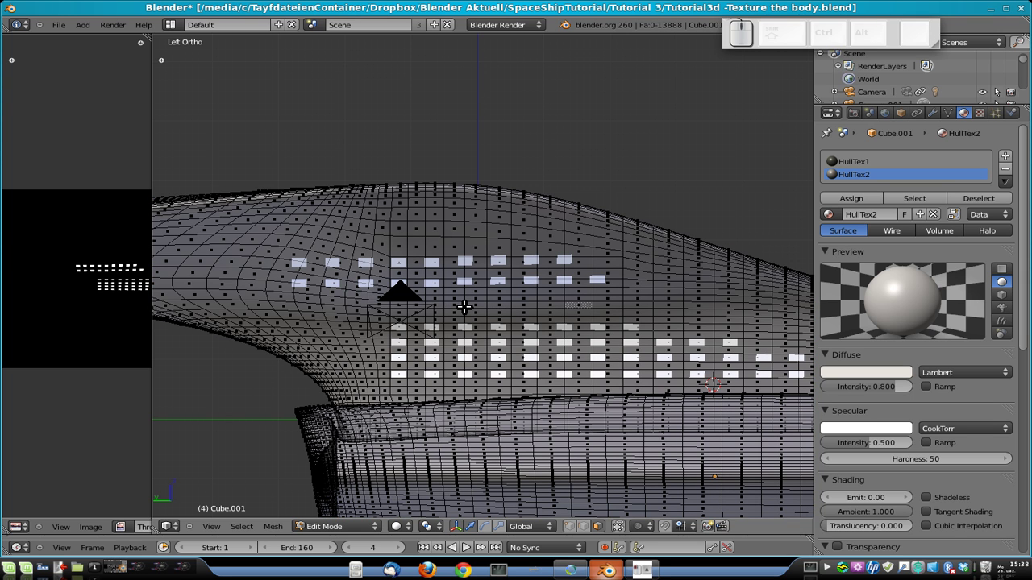
Select six scattered hull faces in the band between the upper and lower window rows.
{"action": "right_click", "coordinate": [464, 306]}
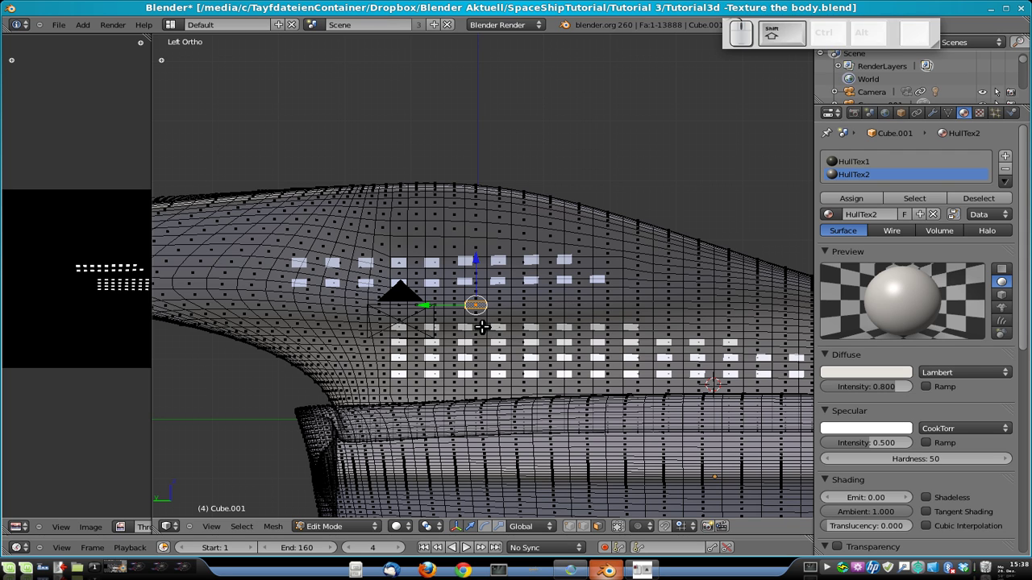
{"action": "right_click", "coordinate": [526, 312], "text": "shift"}
{"action": "right_click", "coordinate": [578, 299], "text": "shift"}
{"action": "right_click", "coordinate": [609, 312], "text": "shift"}
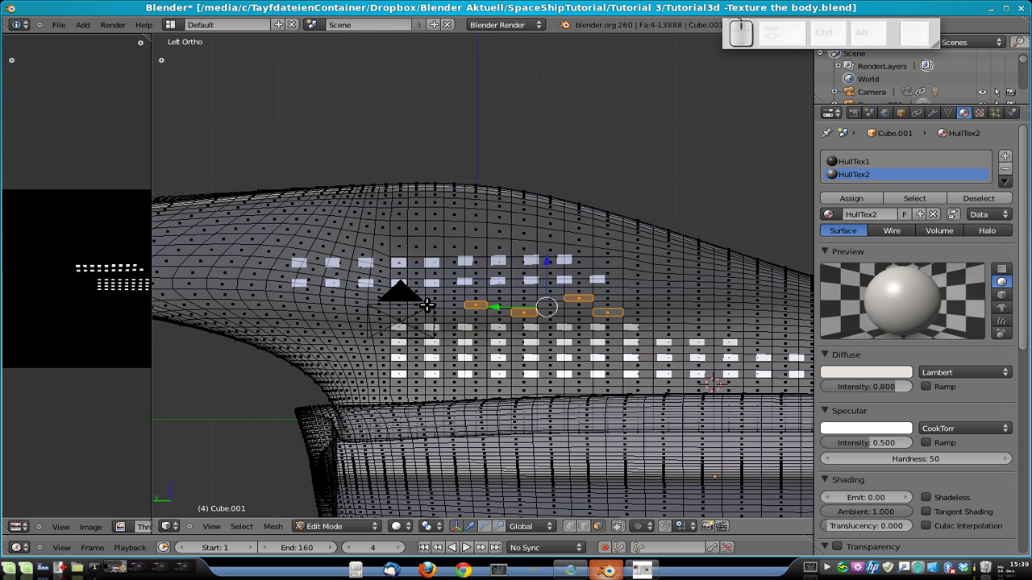
{"action": "right_click", "coordinate": [644, 297], "text": "shift"}
{"action": "right_click", "coordinate": [501, 245], "text": "shift"}
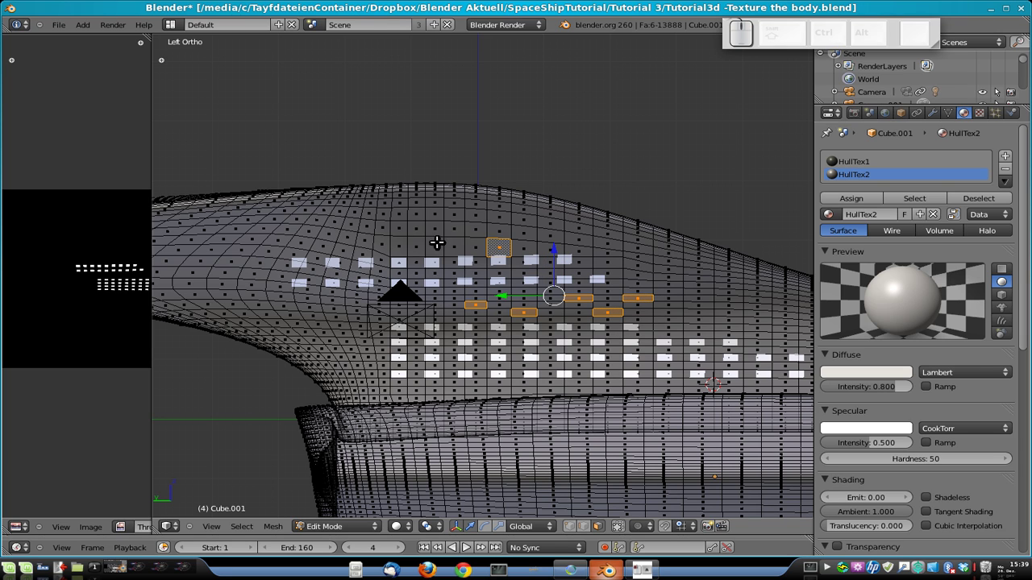
{"action": "right_click", "coordinate": [500, 247], "text": "shift"}
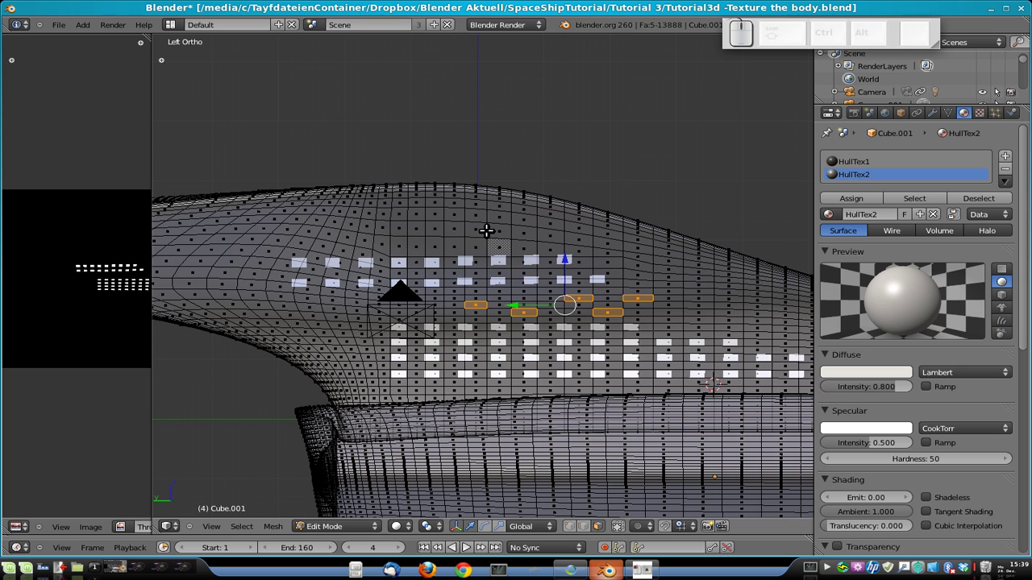
{"action": "right_click", "coordinate": [505, 292], "text": "shift"}
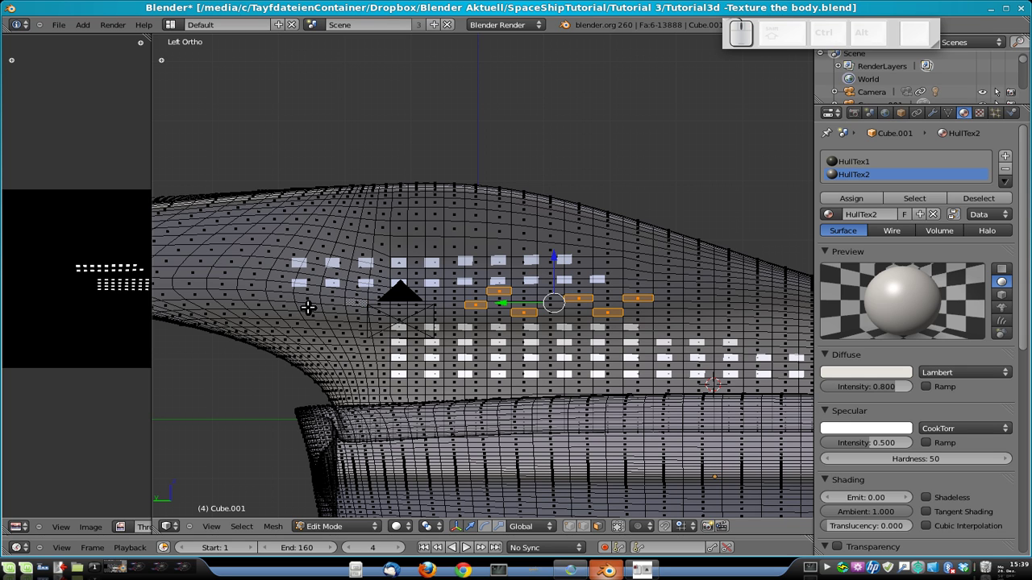
Add four scattered faces just below the lower window rows and one more in the band above them to the selection.
{"action": "right_click", "coordinate": [440, 389], "text": "shift"}
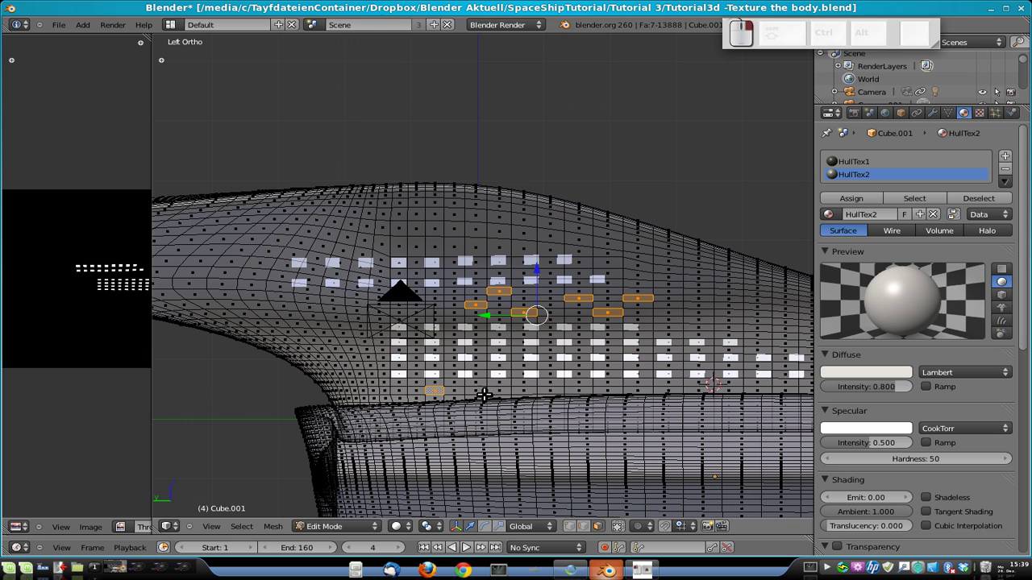
{"action": "right_click", "coordinate": [496, 390], "text": "shift"}
{"action": "right_click", "coordinate": [549, 381], "text": "shift"}
{"action": "right_click", "coordinate": [672, 311], "text": "shift"}
{"action": "right_click", "coordinate": [700, 319], "text": "shift"}
{"action": "right_click", "coordinate": [731, 312], "text": "shift"}
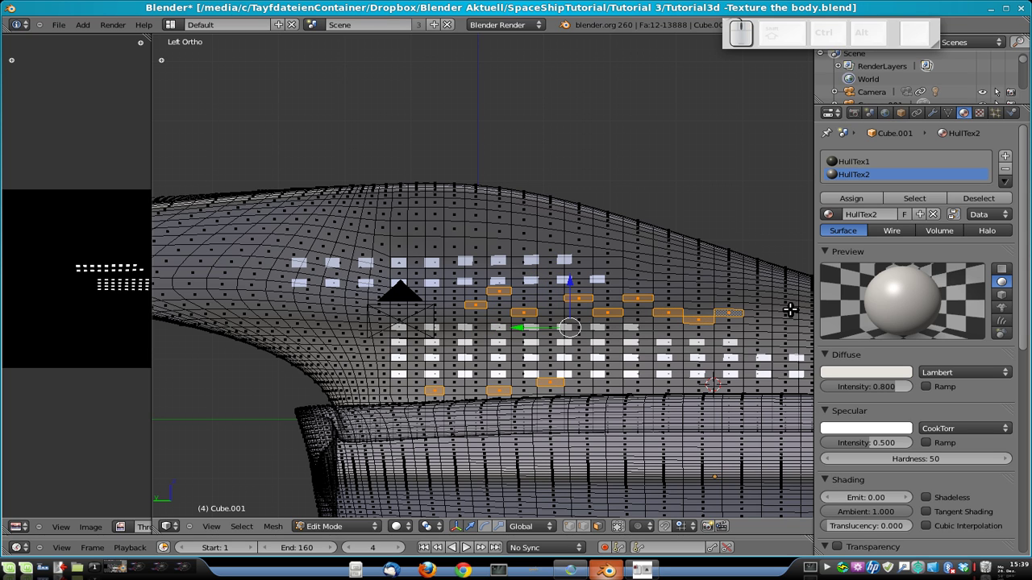
{"action": "right_click", "coordinate": [730, 313], "text": "shift"}
{"action": "right_click", "coordinate": [702, 320], "text": "shift"}
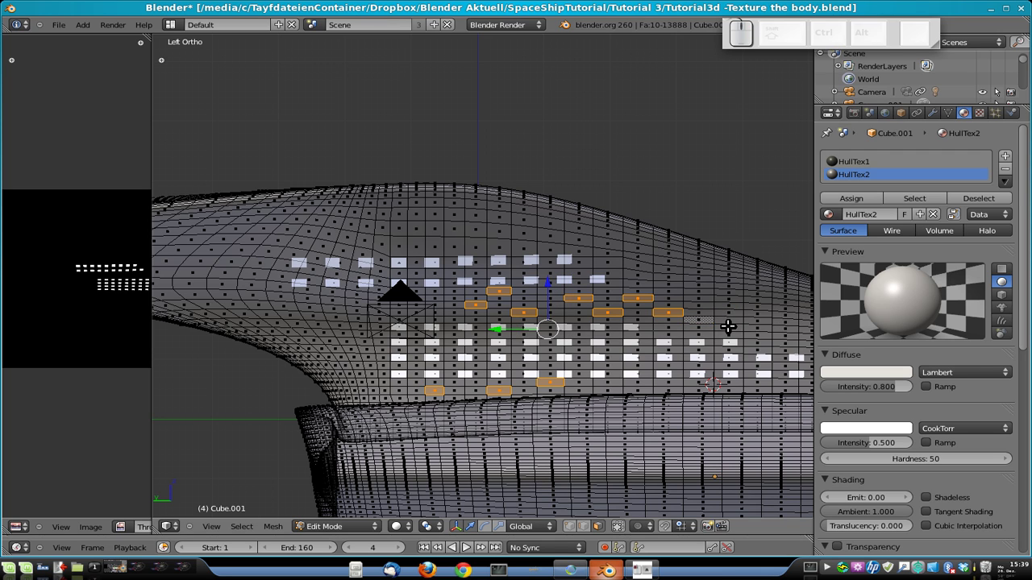
{"action": "right_click", "coordinate": [732, 383], "text": "shift"}
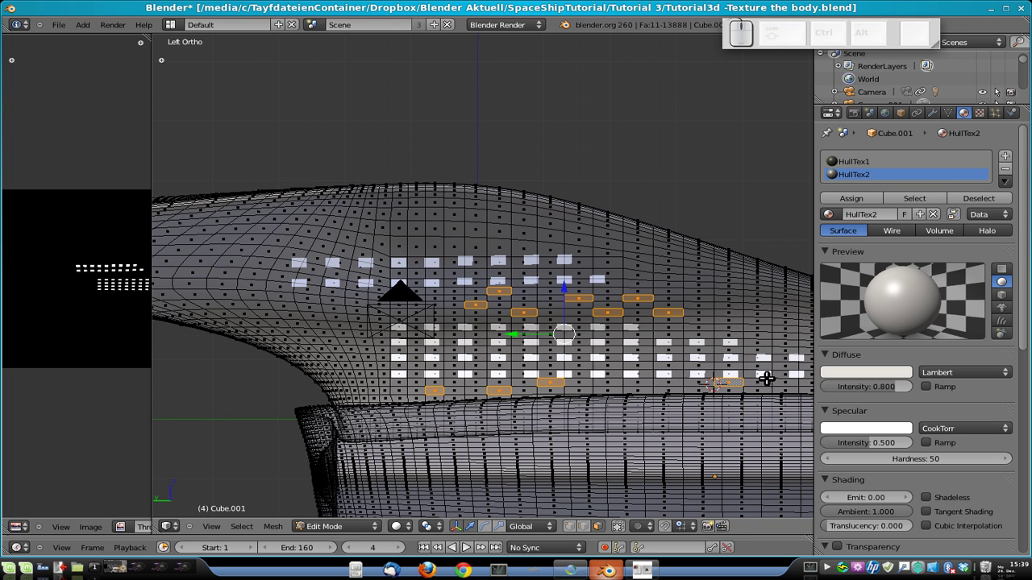
Extend the selection with nine more scattered faces among the lower window rows, above them, and beyond their tapered-side end.
{"action": "middle_click_drag", "start_coordinate": [748, 373], "coordinate": [618, 363], "text": "shift"}
{"action": "right_click", "coordinate": [651, 328], "text": "shift"}
{"action": "right_click", "coordinate": [603, 323], "text": "shift"}
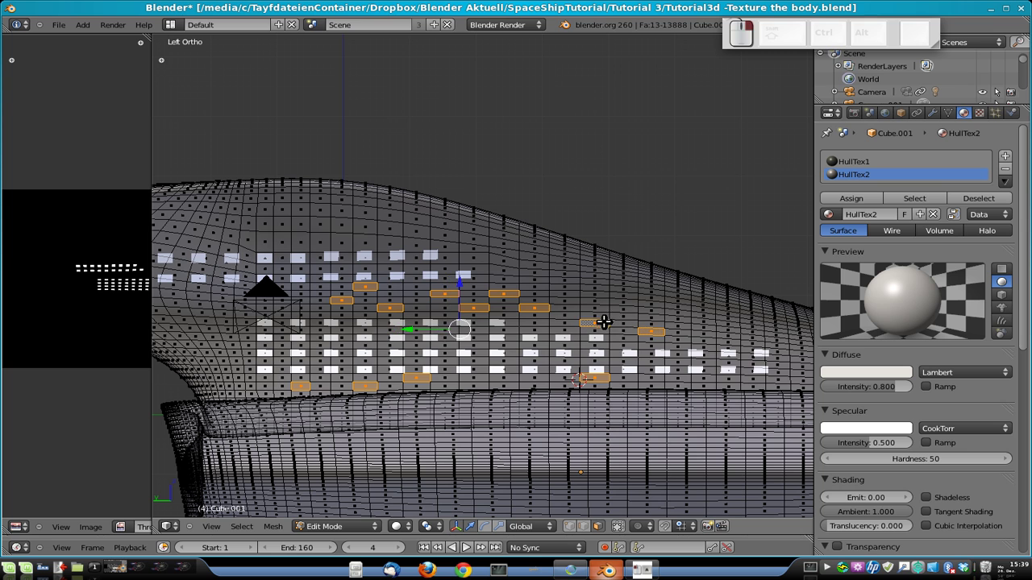
{"action": "scroll", "coordinate": [367, 337], "scroll_direction": "down", "scroll_amount": 2}
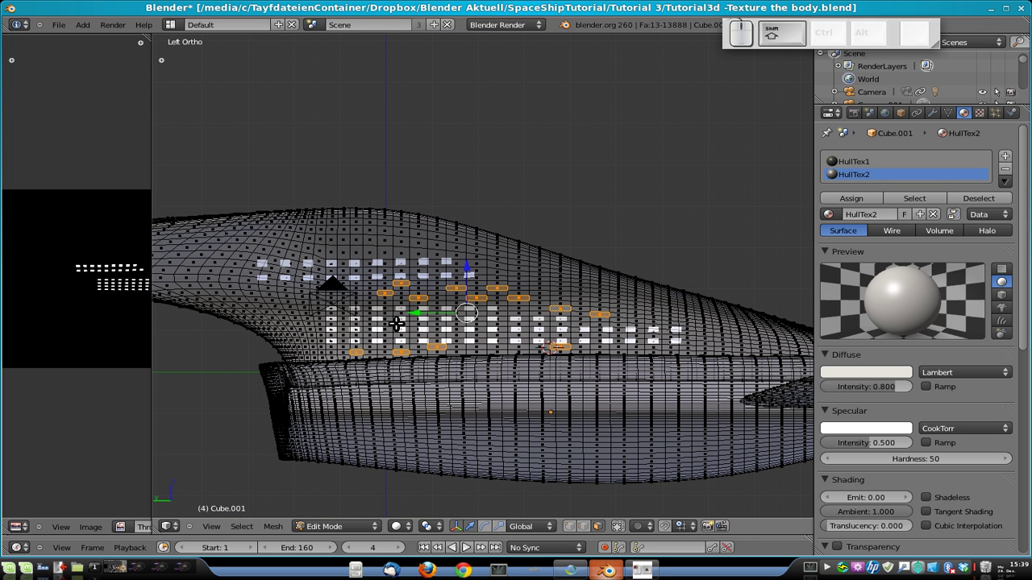
{"action": "right_click", "coordinate": [390, 325], "text": "shift"}
{"action": "right_click", "coordinate": [478, 335], "text": "shift"}
{"action": "right_click", "coordinate": [370, 314], "text": "shift"}
{"action": "right_click", "coordinate": [617, 335], "text": "shift"}
{"action": "right_click", "coordinate": [520, 314], "text": "shift"}
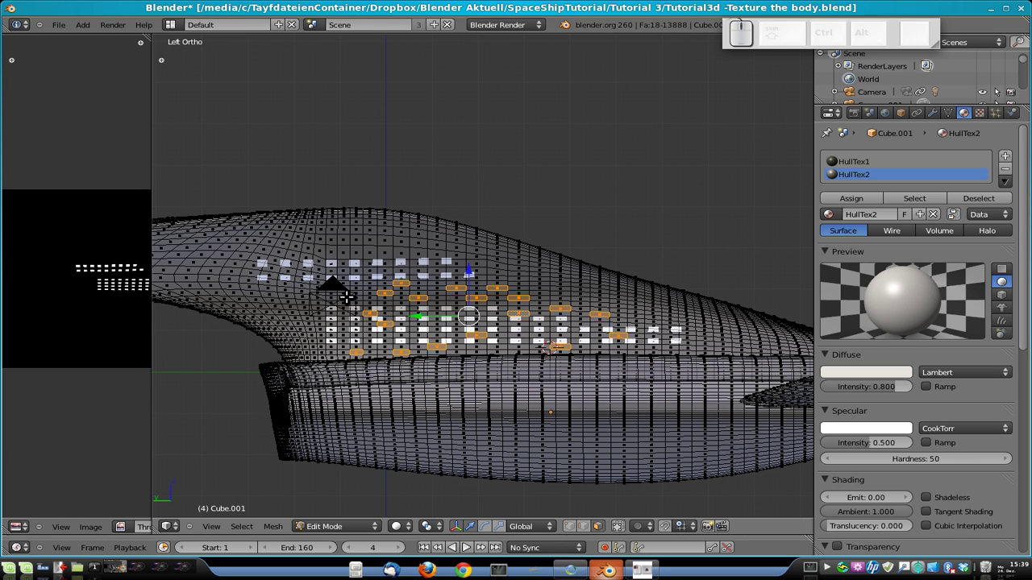
{"action": "right_click", "coordinate": [359, 294], "text": "shift"}
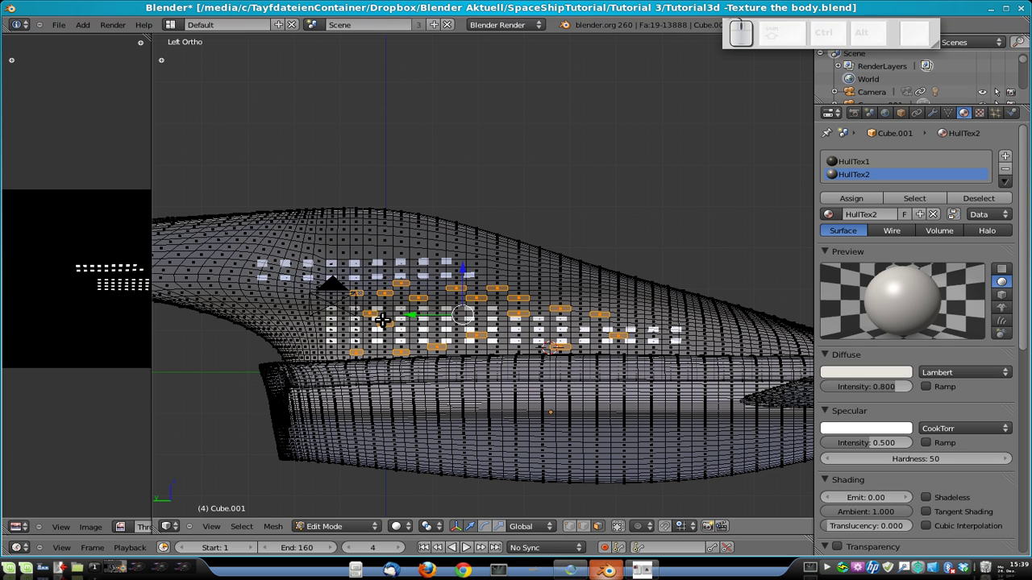
{"action": "right_click", "coordinate": [725, 343], "text": "shift"}
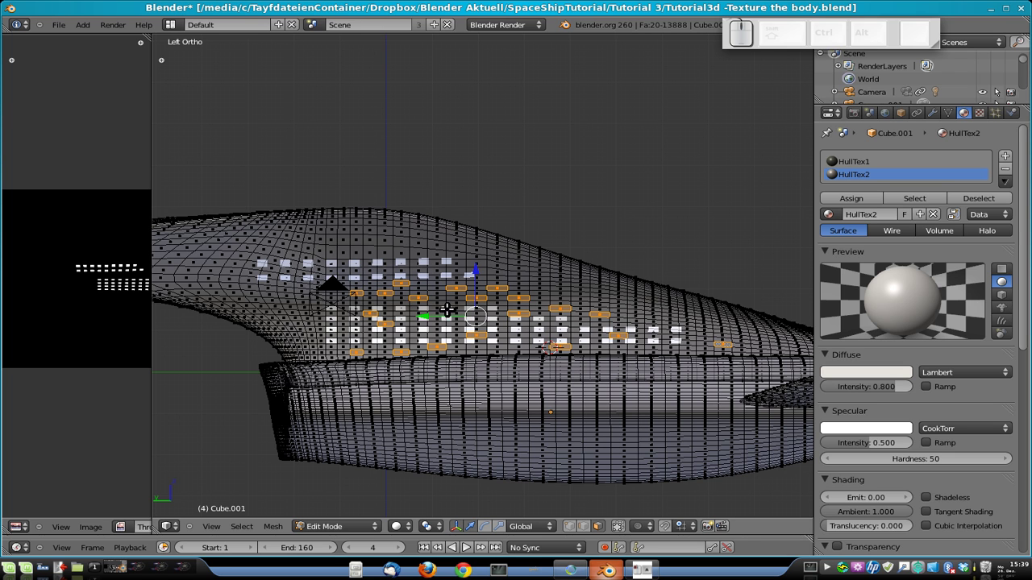
Duplicate the selected hull faces and move the copies about -0.017 along the global X axis, just off the hull.
{"action": "middle_click_drag", "start_coordinate": [744, 347], "coordinate": [479, 285]}
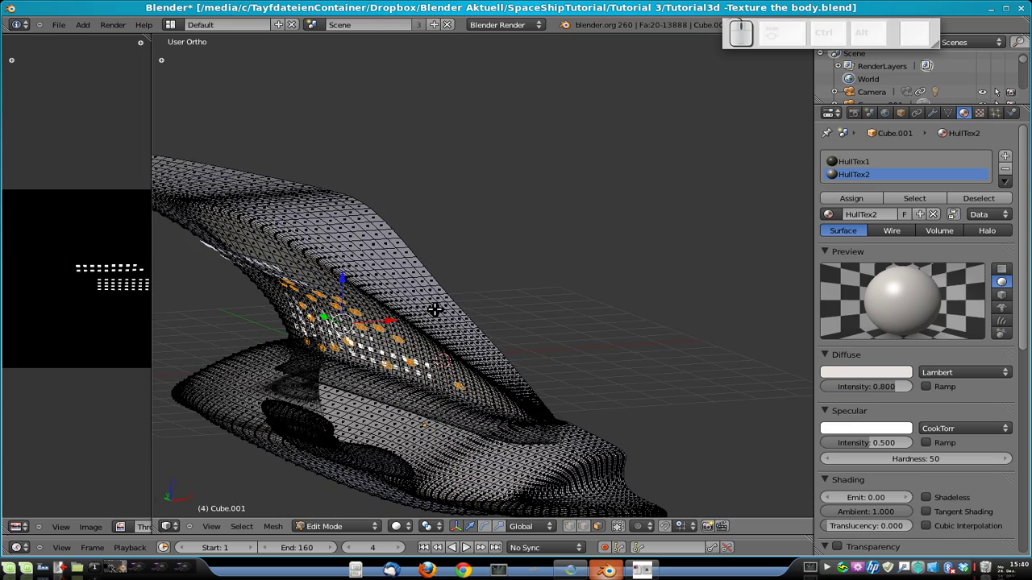
{"action": "middle_click_drag", "start_coordinate": [435, 309], "coordinate": [384, 326]}
{"action": "key", "text": "shift+d"}
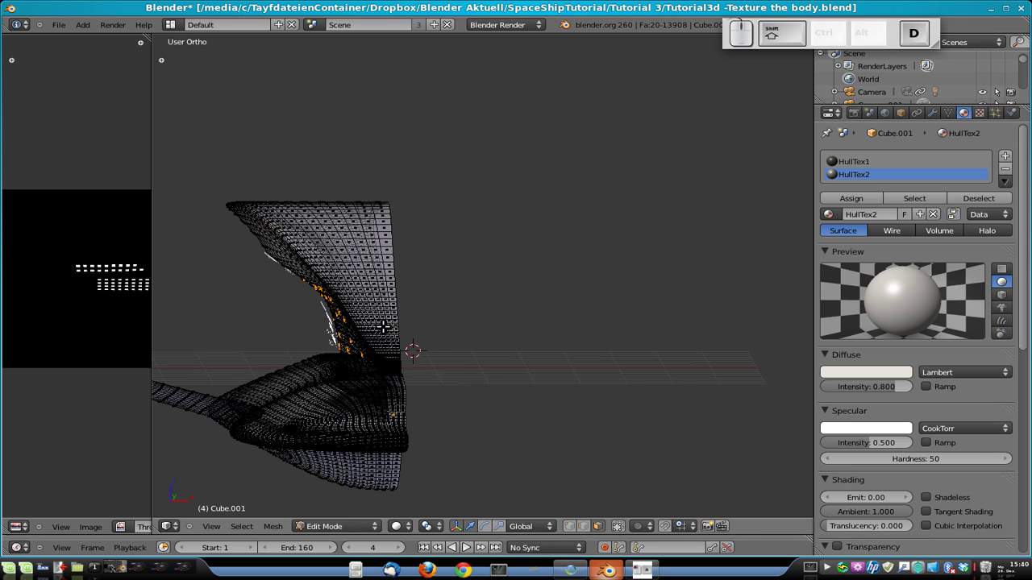
{"action": "key", "text": "x"}
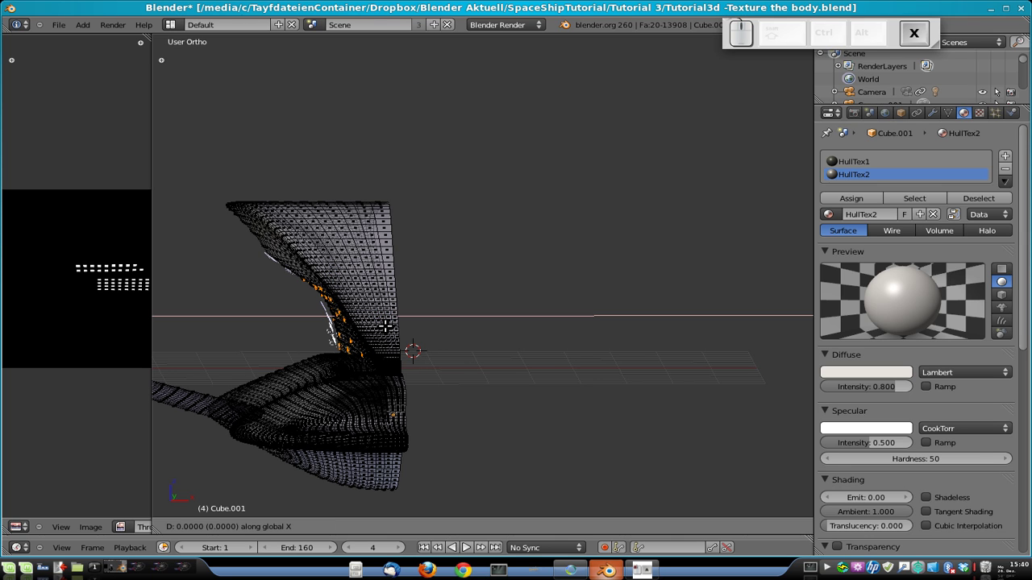
{"action": "key", "text": "shift"}
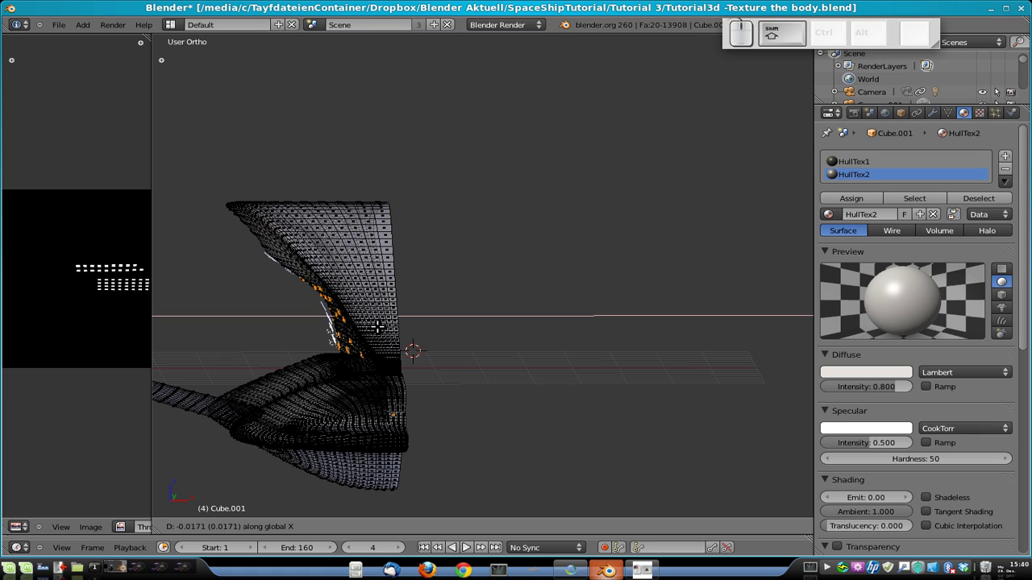
{"action": "left_click", "coordinate": [377, 327]}
Assign HullTex1 to the duplicated faces and leave edit mode to inspect the dark panels around the windows.
{"action": "key", "text": "Tab"}
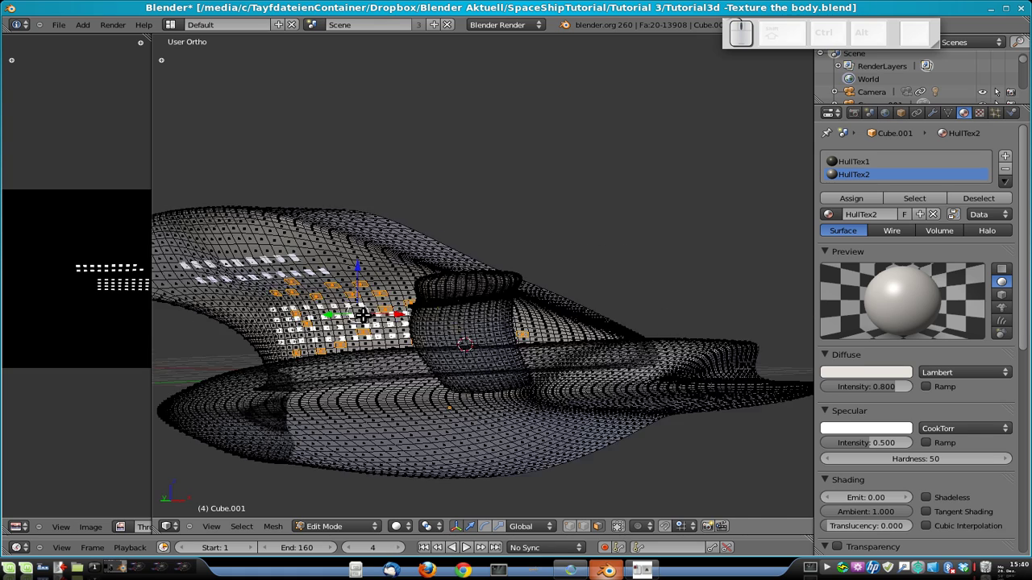
{"action": "middle_click_drag", "start_coordinate": [387, 323], "coordinate": [419, 354]}
{"action": "key", "text": "Tab"}
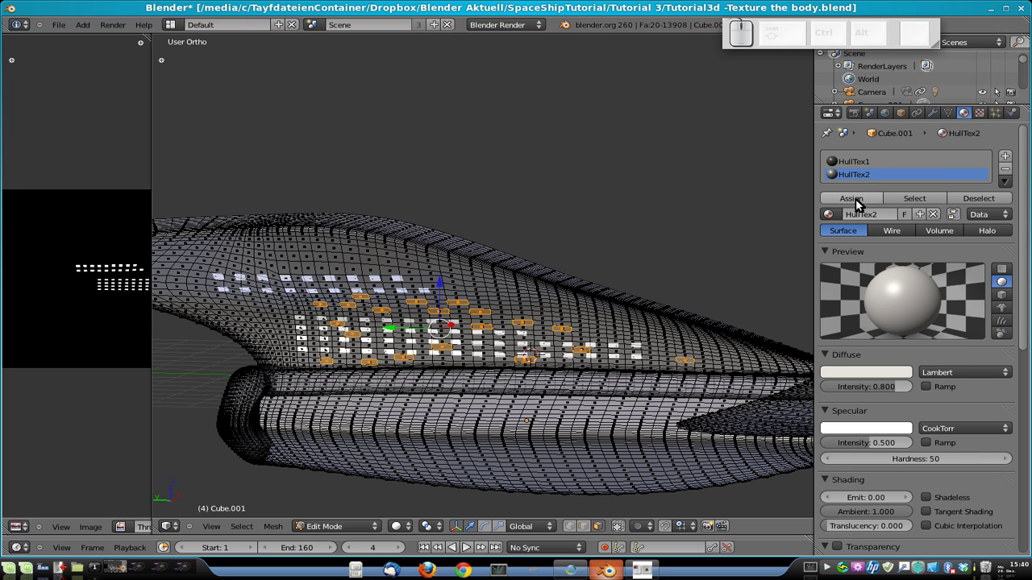
{"action": "left_click", "coordinate": [860, 164]}
{"action": "left_click", "coordinate": [856, 201]}
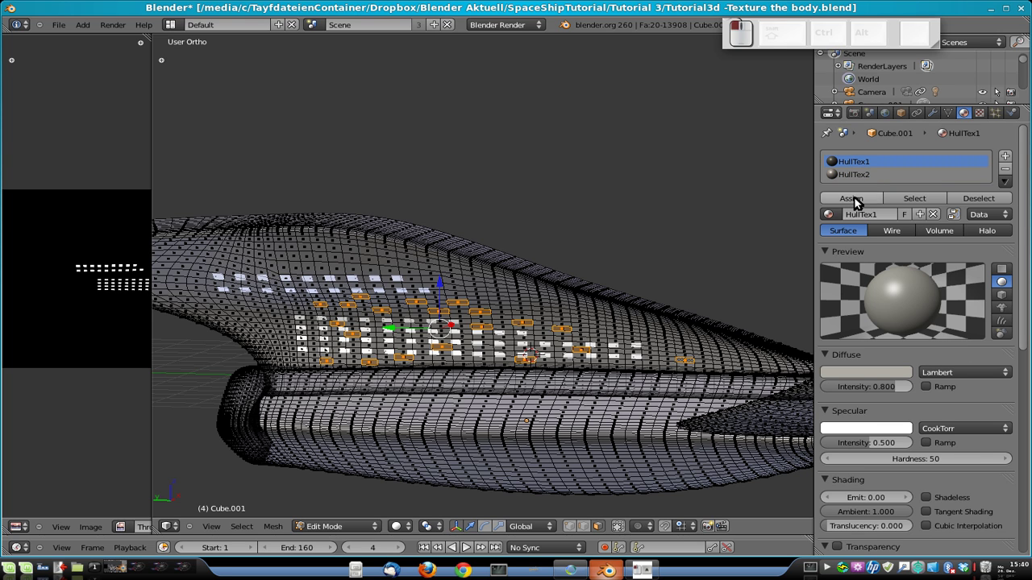
{"action": "key", "text": "Tab"}
{"action": "middle_click_drag", "start_coordinate": [534, 327], "coordinate": [580, 323]}
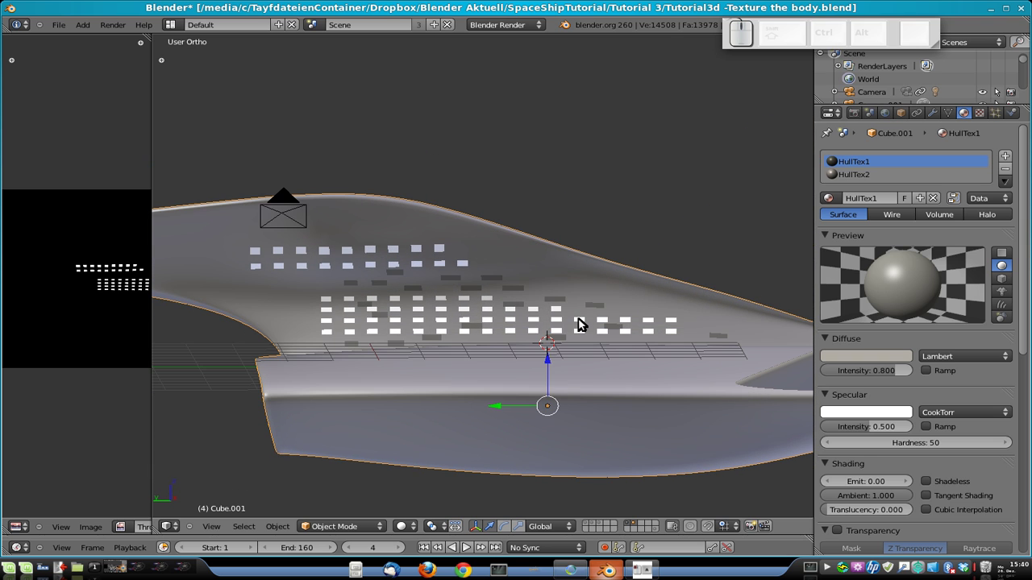
From the left orthographic view, replace the mesh selection with four spaced faces above the upper window rows.
{"action": "key", "text": "KP_3"}
{"action": "key", "text": "ctrl+KP_3"}
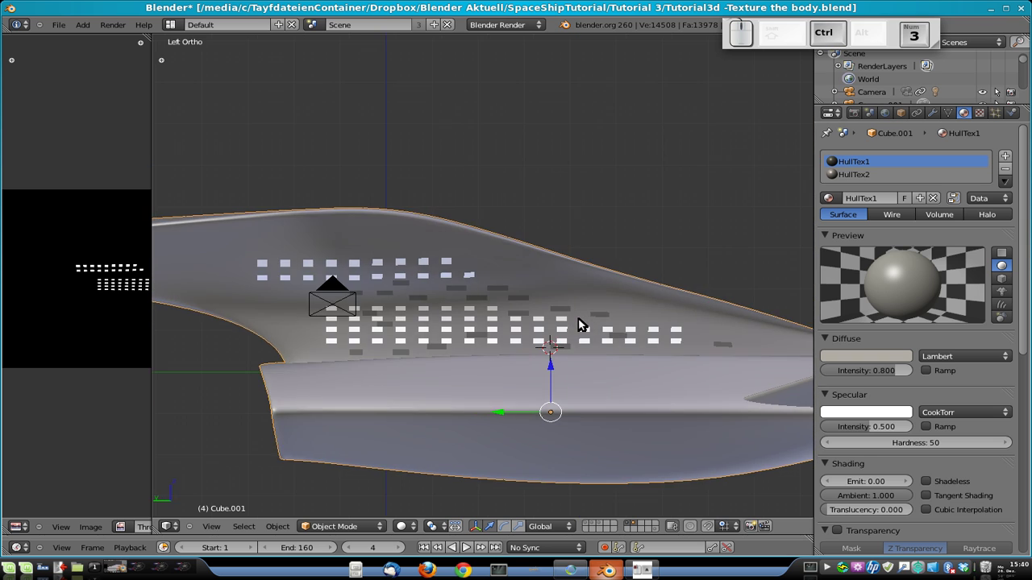
{"action": "scroll", "coordinate": [548, 282], "scroll_direction": "up", "scroll_amount": 3}
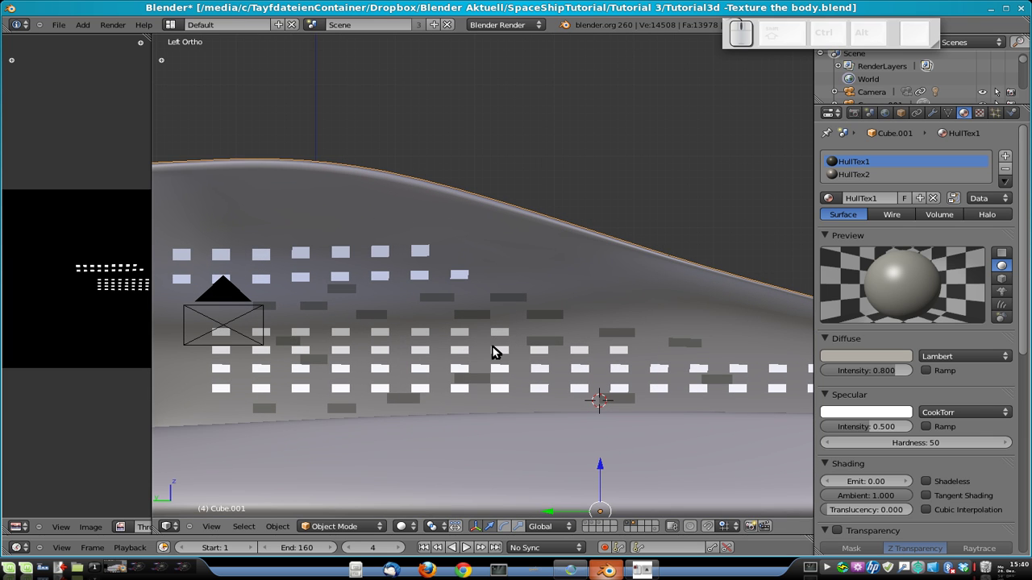
{"action": "middle_click_drag", "start_coordinate": [465, 349], "coordinate": [649, 334], "text": "shift"}
{"action": "key", "text": "Tab"}
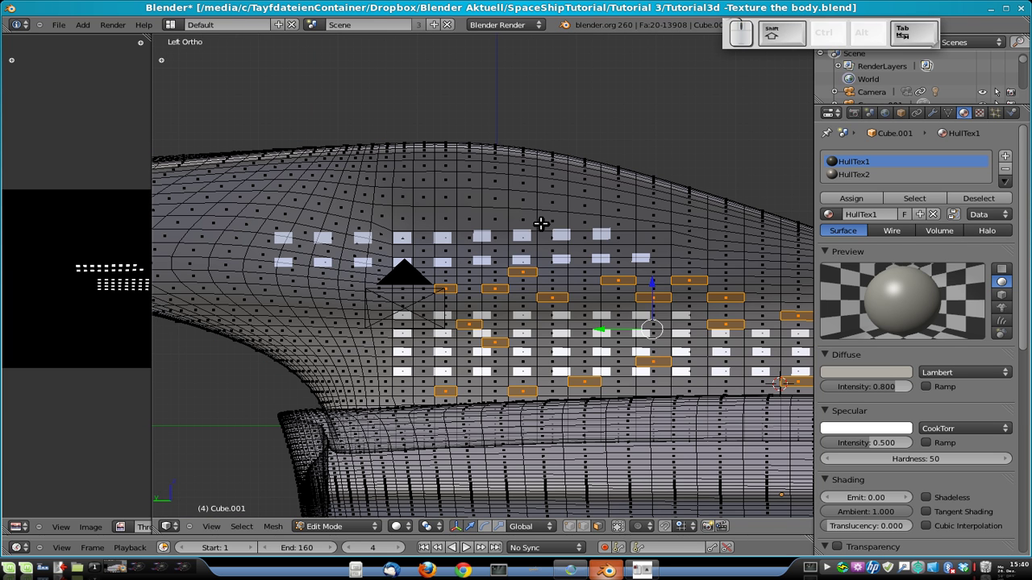
{"action": "right_click", "coordinate": [460, 204]}
{"action": "right_click", "coordinate": [524, 200]}
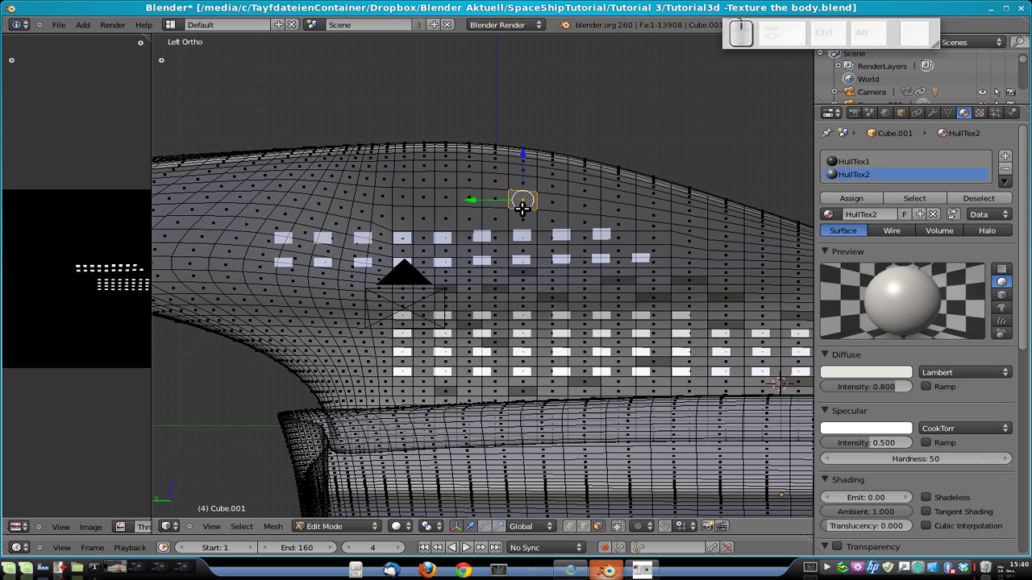
{"action": "right_click", "coordinate": [448, 197], "text": "shift"}
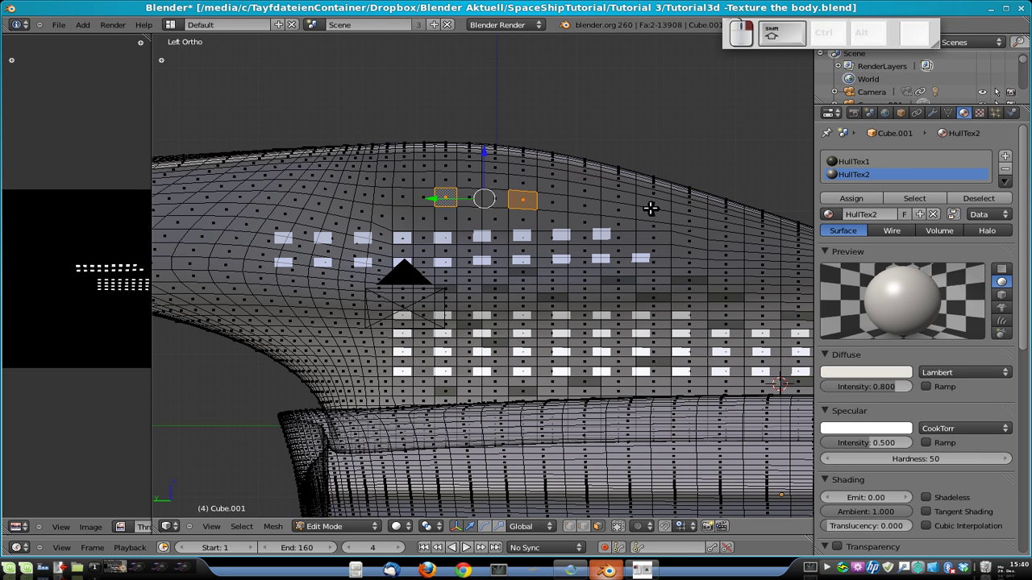
{"action": "right_click", "coordinate": [623, 212], "text": "shift"}
{"action": "right_click", "coordinate": [728, 226], "text": "shift"}
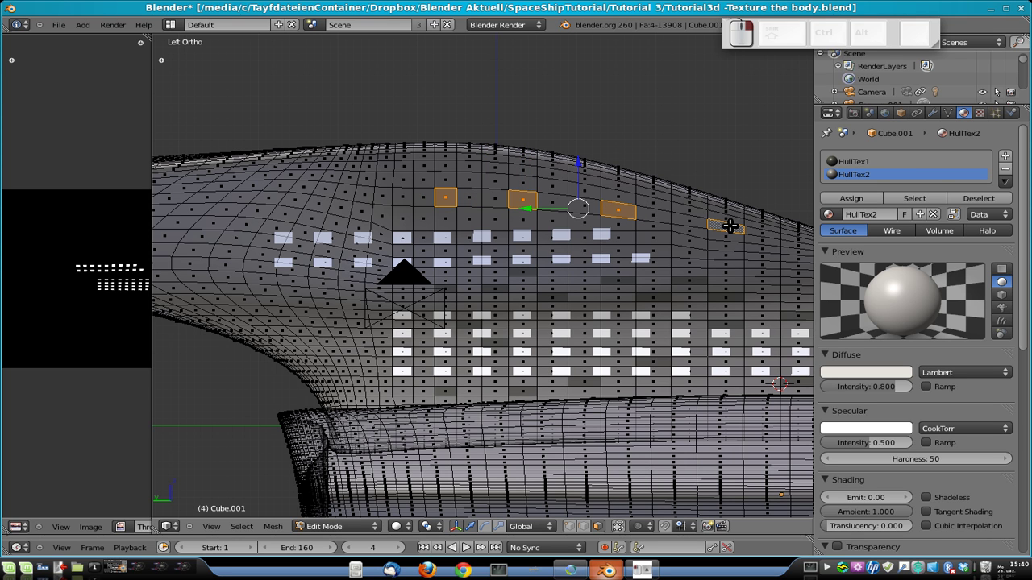
Add six scattered faces above and around the neck-side end of the upper window rows to the selection.
{"action": "right_click", "coordinate": [345, 193], "text": "shift"}
{"action": "right_click", "coordinate": [281, 187], "text": "shift"}
{"action": "right_click", "coordinate": [246, 226], "text": "shift"}
{"action": "right_click", "coordinate": [230, 253], "text": "shift"}
{"action": "right_click", "coordinate": [231, 286], "text": "shift"}
{"action": "right_click", "coordinate": [174, 205], "text": "shift"}
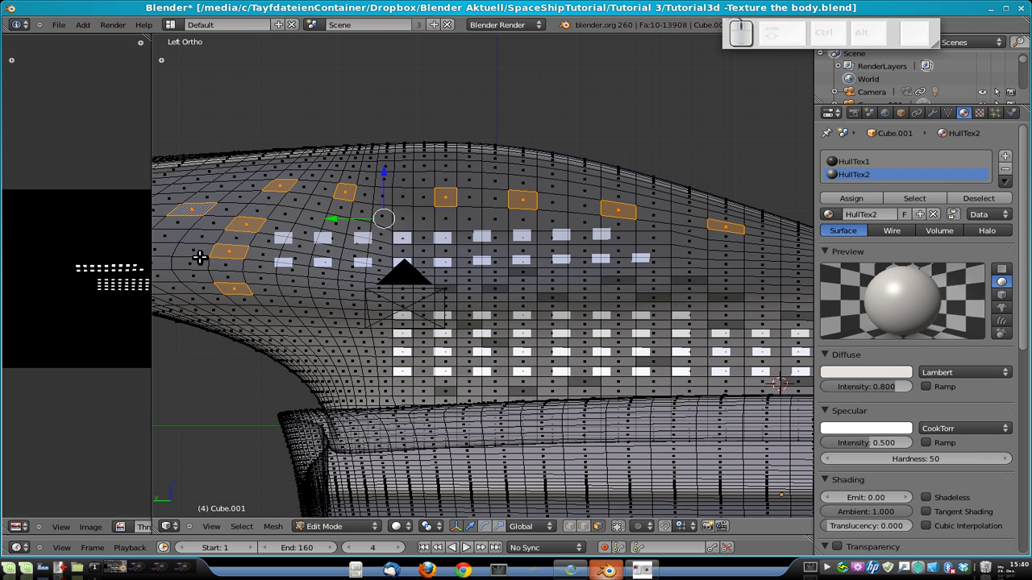
Add a curved vertical strip of adjoining faces on the neck beside the upper window rows to the selection.
{"action": "middle_click_drag", "start_coordinate": [199, 243], "coordinate": [351, 244], "text": "shift"}
{"action": "right_click", "coordinate": [347, 240], "text": "shift"}
{"action": "right_click", "coordinate": [335, 253], "text": "shift"}
{"action": "right_click", "coordinate": [323, 266], "text": "shift"}
{"action": "right_click", "coordinate": [319, 280], "text": "shift"}
{"action": "right_click", "coordinate": [339, 303], "text": "shift"}
{"action": "right_click", "coordinate": [335, 294], "text": "shift"}
{"action": "right_click", "coordinate": [362, 317], "text": "shift"}
{"action": "right_click", "coordinate": [379, 328], "text": "shift"}
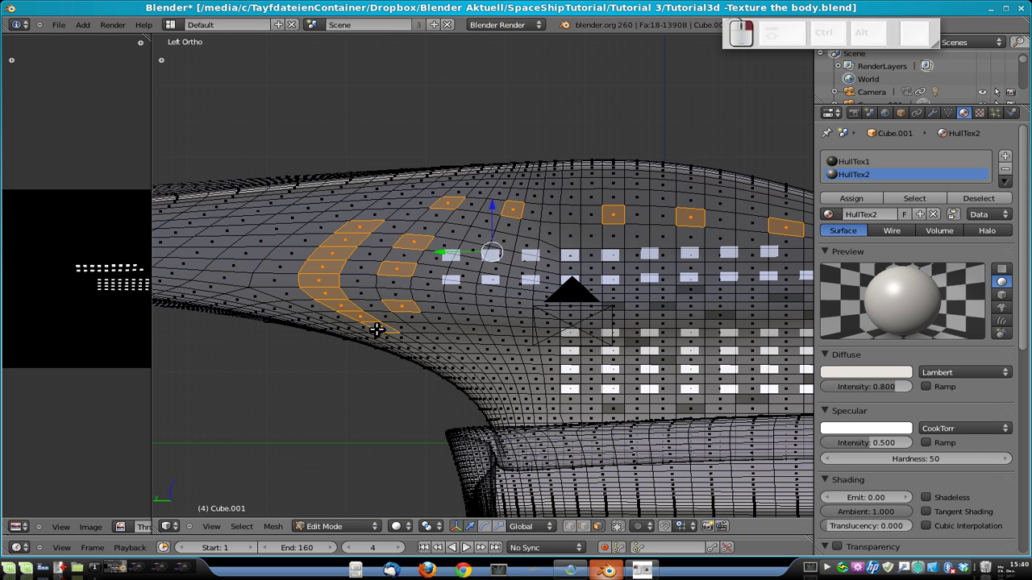
Add a two-face block and adjoining upper-row faces on the neck, leading away from the curved strip, to the selection.
{"action": "right_click", "coordinate": [249, 246], "text": "shift"}
{"action": "right_click", "coordinate": [266, 235], "text": "shift"}
{"action": "right_click", "coordinate": [274, 223], "text": "shift"}
{"action": "right_click", "coordinate": [322, 228], "text": "shift"}
{"action": "middle_click_drag", "start_coordinate": [285, 233], "coordinate": [475, 256], "text": "shift"}
{"action": "right_click", "coordinate": [414, 254], "text": "shift"}
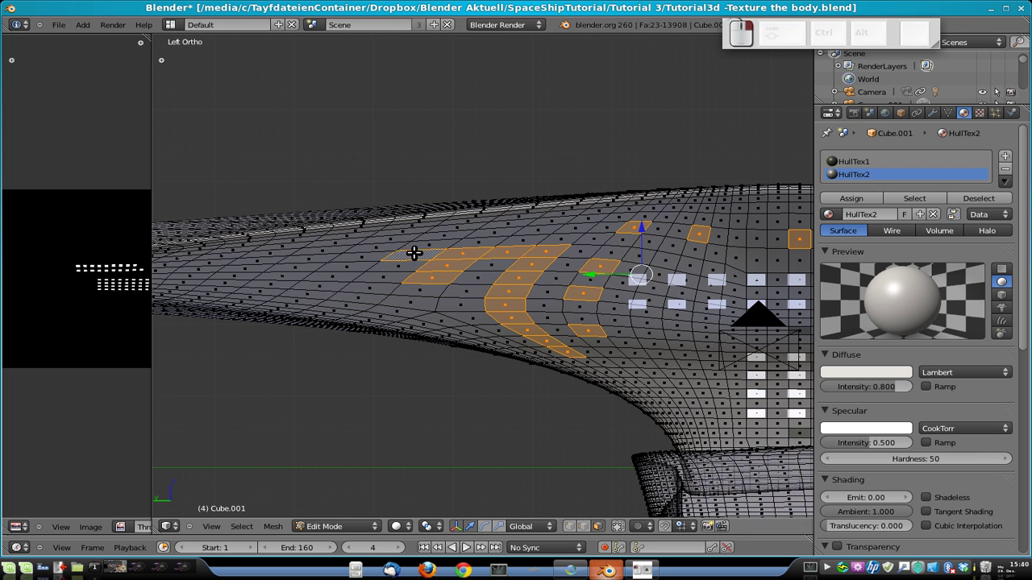
Extend the selected row along the upper neck toward its narrow end, widening it with a few adjoining faces partway.
{"action": "right_click", "coordinate": [355, 255], "text": "shift"}
{"action": "right_click", "coordinate": [326, 255], "text": "shift"}
{"action": "right_click", "coordinate": [316, 262], "text": "shift"}
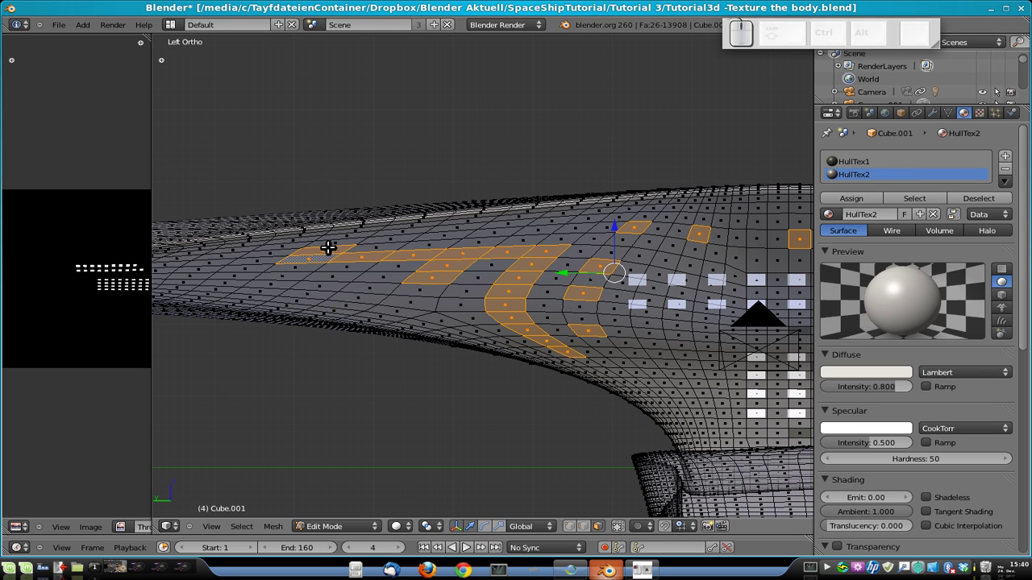
{"action": "right_click", "coordinate": [283, 264], "text": "shift"}
{"action": "right_click", "coordinate": [244, 261], "text": "shift"}
{"action": "right_click", "coordinate": [216, 262], "text": "shift"}
{"action": "middle_click_drag", "start_coordinate": [215, 263], "coordinate": [426, 267], "text": "shift"}
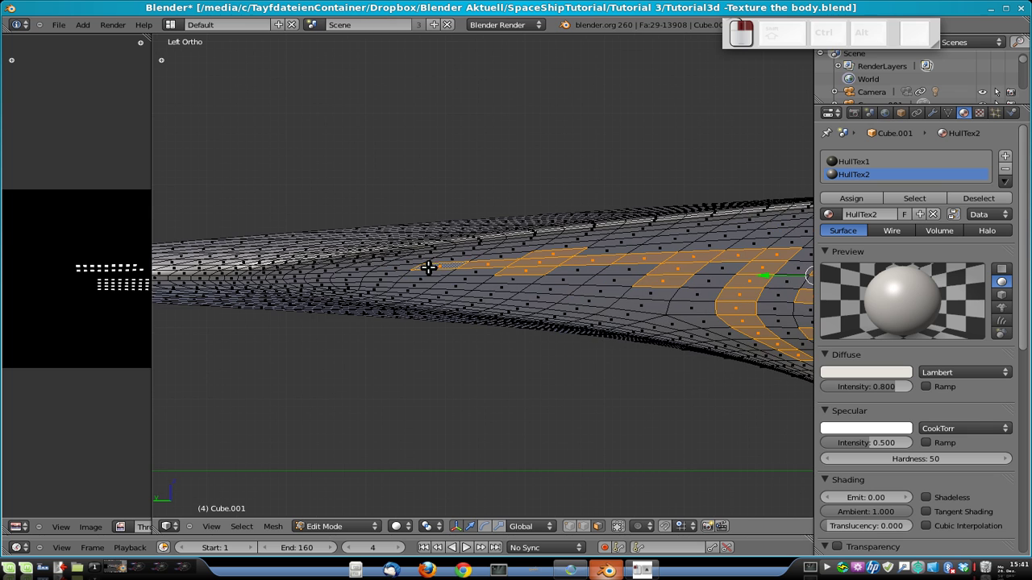
{"action": "right_click", "coordinate": [385, 268], "text": "shift"}
{"action": "right_click", "coordinate": [339, 272], "text": "shift"}
{"action": "right_click", "coordinate": [328, 272], "text": "shift"}
Add spaced faces along the lower neck, with a small cluster at the narrow end, to the selection.
{"action": "middle_click_drag", "start_coordinate": [616, 328], "coordinate": [491, 294], "text": "shift"}
{"action": "right_click", "coordinate": [330, 262], "text": "shift"}
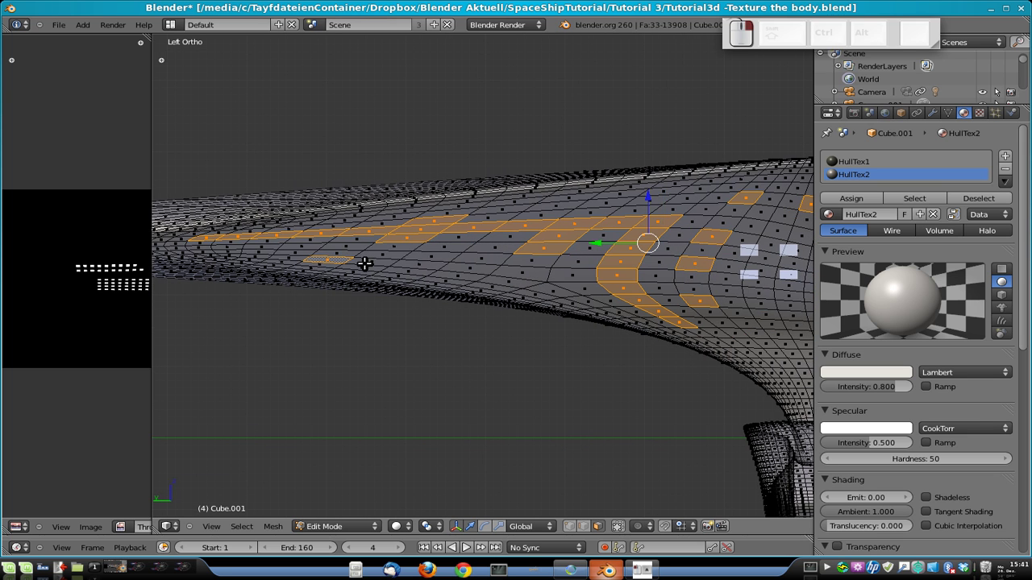
{"action": "right_click", "coordinate": [430, 263], "text": "shift"}
{"action": "right_click", "coordinate": [432, 260], "text": "shift"}
{"action": "right_click", "coordinate": [429, 268], "text": "shift"}
{"action": "right_click", "coordinate": [524, 275], "text": "shift"}
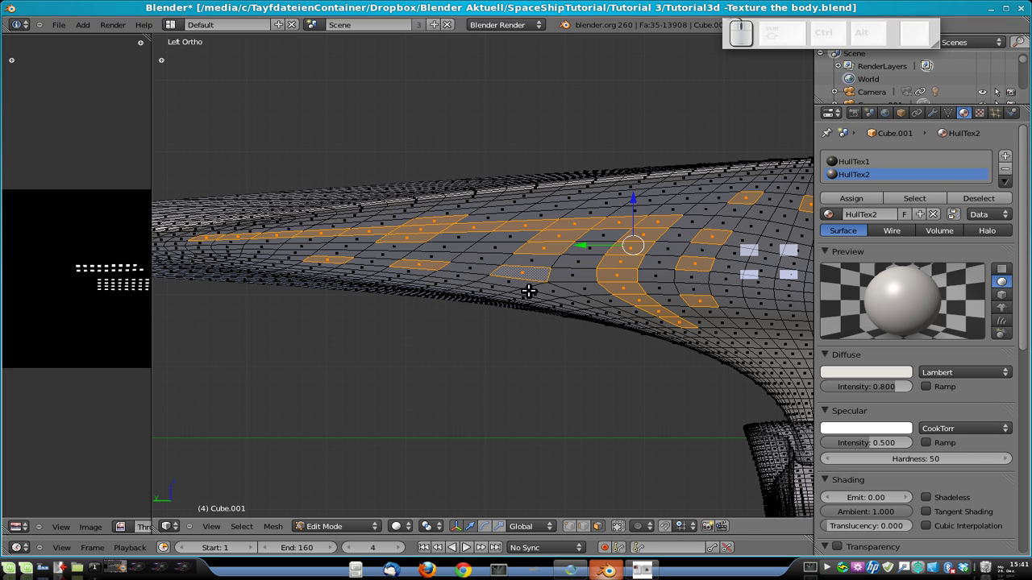
{"action": "middle_click_drag", "start_coordinate": [665, 301], "coordinate": [578, 297], "text": "shift"}
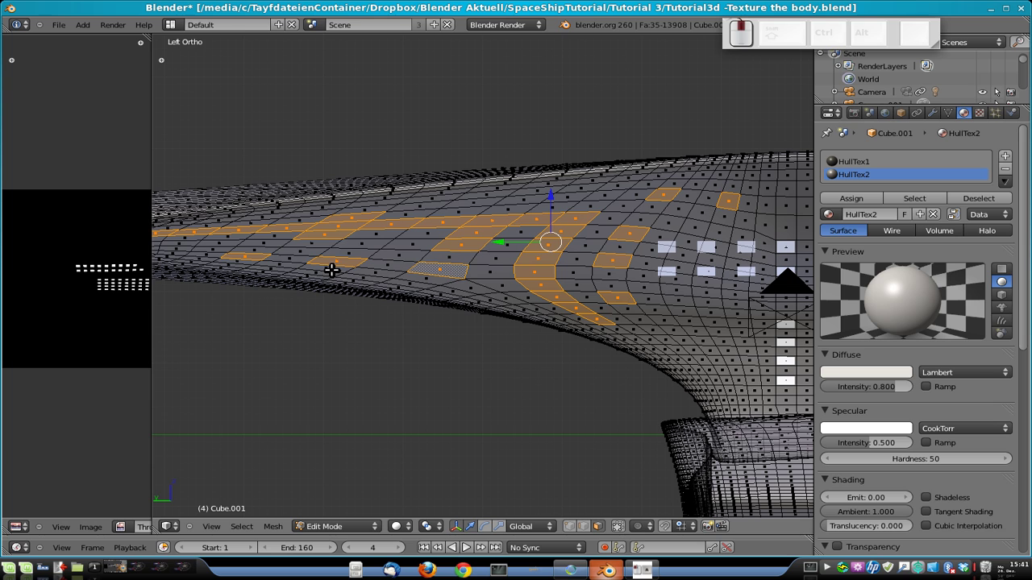
{"action": "right_click", "coordinate": [202, 258], "text": "shift"}
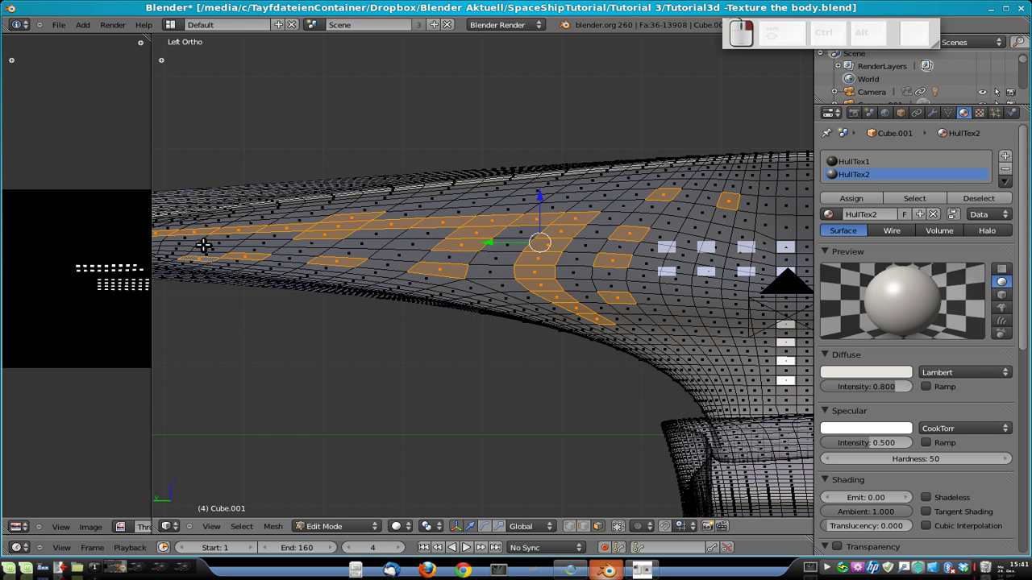
{"action": "right_click", "coordinate": [208, 253], "text": "shift"}
{"action": "right_click", "coordinate": [212, 247], "text": "shift"}
Add two single faces and a bent nine-face strip running down the neck's base to the hull edge to the selection.
{"action": "middle_click_drag", "start_coordinate": [439, 284], "coordinate": [374, 276], "text": "shift"}
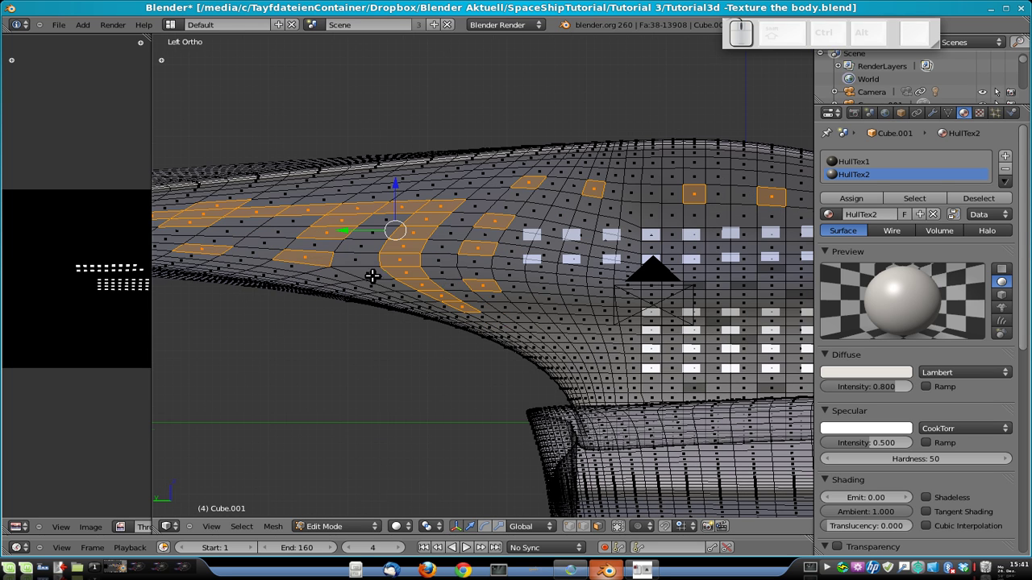
{"action": "right_click", "coordinate": [556, 308], "text": "shift"}
{"action": "right_click", "coordinate": [571, 300], "text": "shift"}
{"action": "right_click", "coordinate": [574, 337], "text": "shift"}
{"action": "right_click", "coordinate": [538, 338], "text": "shift"}
{"action": "right_click", "coordinate": [558, 342], "text": "shift"}
{"action": "right_click", "coordinate": [570, 352], "text": "shift"}
{"action": "right_click", "coordinate": [576, 363], "text": "shift"}
{"action": "right_click", "coordinate": [580, 373], "text": "shift"}
{"action": "right_click", "coordinate": [584, 381], "text": "shift"}
{"action": "right_click", "coordinate": [587, 389], "text": "shift"}
{"action": "right_click", "coordinate": [591, 396], "text": "shift"}
Add an L-shaped strip to the selection, rising beside the lower windows' neck-side end and running between their two lowest rows.
{"action": "middle_click_drag", "start_coordinate": [612, 390], "coordinate": [466, 363], "text": "shift"}
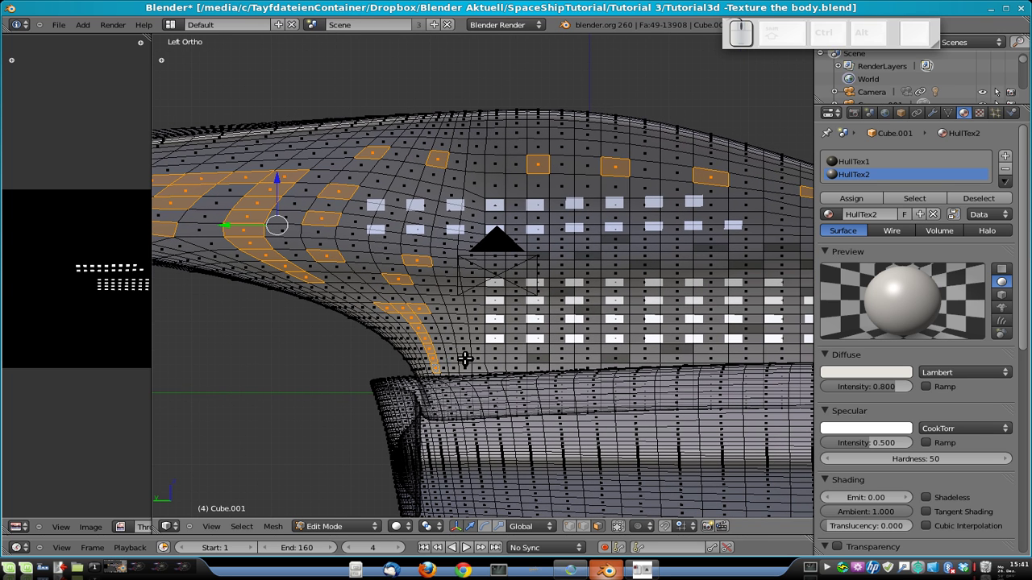
{"action": "right_click", "coordinate": [461, 358], "text": "shift"}
{"action": "right_click", "coordinate": [461, 348], "text": "shift"}
{"action": "right_click", "coordinate": [460, 338], "text": "shift"}
{"action": "right_click", "coordinate": [460, 329], "text": "shift"}
{"action": "right_click", "coordinate": [480, 329], "text": "shift"}
{"action": "right_click", "coordinate": [498, 329], "text": "shift"}
{"action": "right_click", "coordinate": [516, 329], "text": "shift"}
{"action": "right_click", "coordinate": [536, 328], "text": "shift"}
{"action": "right_click", "coordinate": [563, 328], "text": "shift"}
{"action": "middle_click_drag", "start_coordinate": [615, 339], "coordinate": [524, 344], "text": "shift"}
{"action": "right_click", "coordinate": [505, 331], "text": "shift"}
Add a single face and a strip ending in a three-face block on the slope above the lower window rows to the selection.
{"action": "middle_click_drag", "start_coordinate": [628, 346], "coordinate": [452, 359], "text": "shift"}
{"action": "right_click", "coordinate": [595, 260], "text": "shift"}
{"action": "right_click", "coordinate": [628, 260], "text": "shift"}
{"action": "right_click", "coordinate": [666, 264], "text": "shift"}
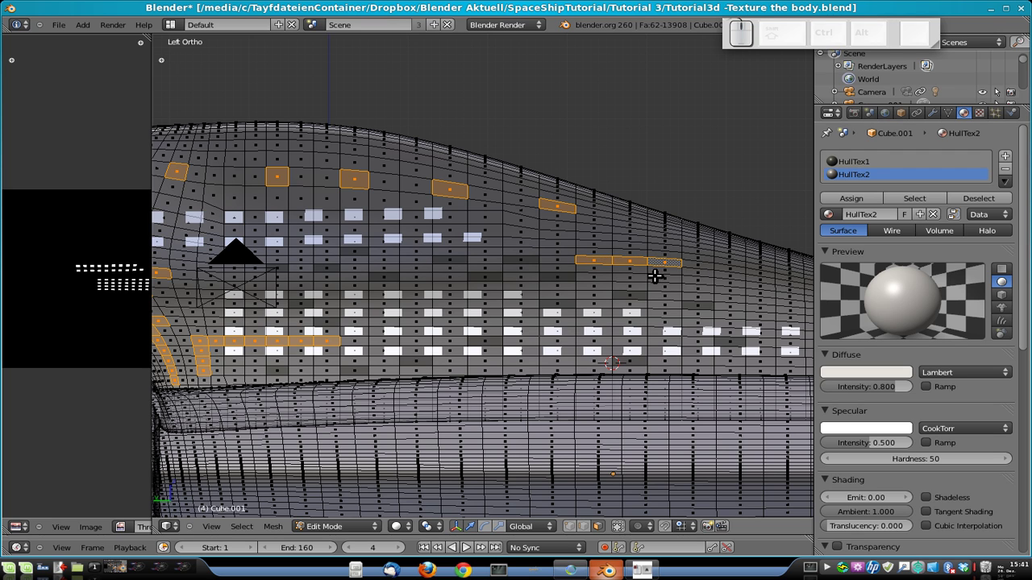
{"action": "right_click", "coordinate": [699, 265], "text": "shift"}
{"action": "right_click", "coordinate": [730, 269], "text": "shift"}
{"action": "right_click", "coordinate": [760, 270], "text": "shift"}
{"action": "middle_click_drag", "start_coordinate": [759, 279], "coordinate": [530, 270], "text": "shift"}
Add four spaced faces descending toward the wing and, beneath them, a strip with a three-face block to the selection.
{"action": "right_click", "coordinate": [576, 270], "text": "shift"}
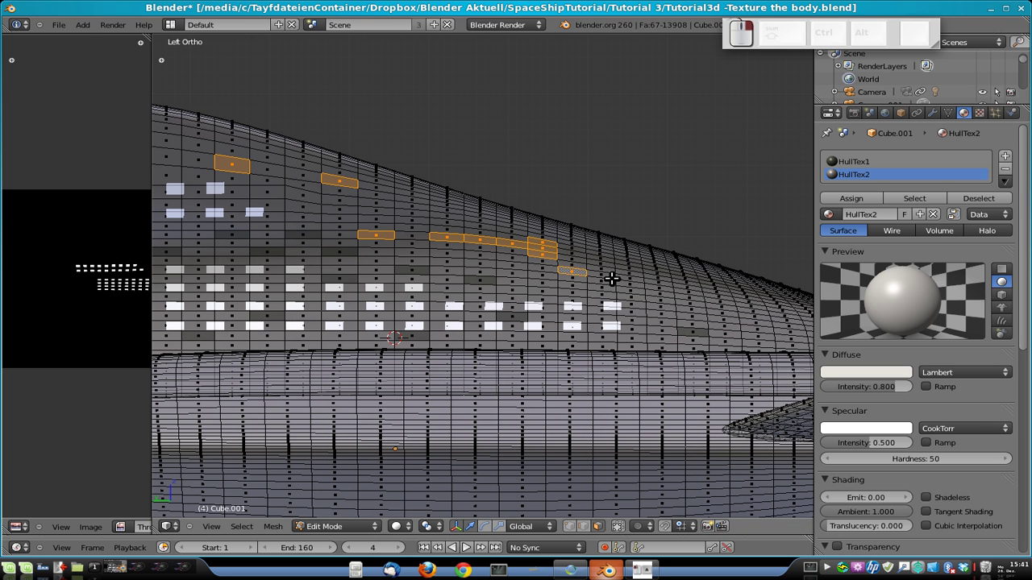
{"action": "right_click", "coordinate": [627, 278], "text": "shift"}
{"action": "right_click", "coordinate": [685, 288], "text": "shift"}
{"action": "middle_click_drag", "start_coordinate": [743, 299], "coordinate": [583, 311], "text": "shift"}
{"action": "right_click", "coordinate": [545, 309], "text": "shift"}
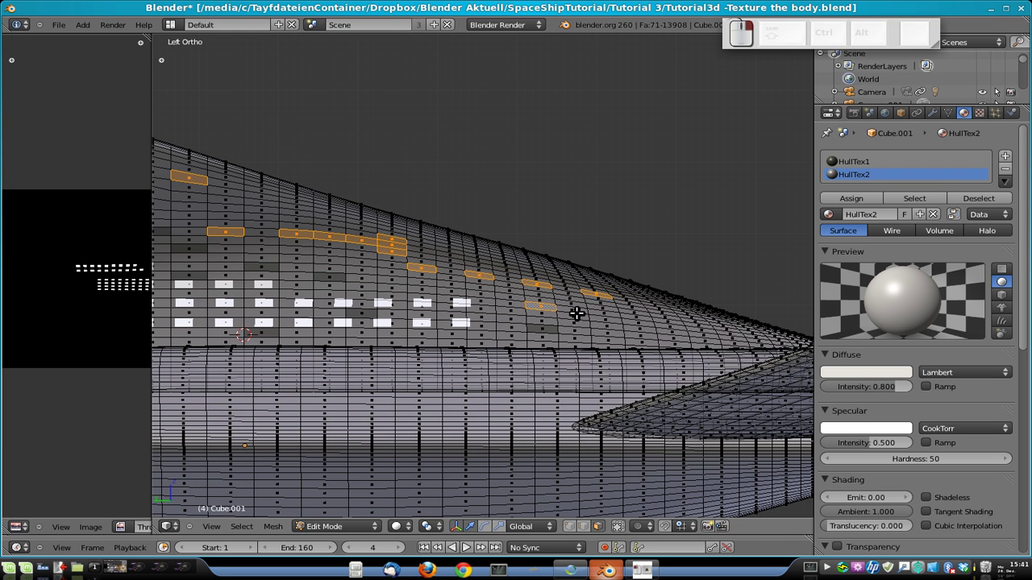
{"action": "right_click", "coordinate": [570, 305], "text": "shift"}
{"action": "right_click", "coordinate": [587, 309], "text": "shift"}
{"action": "right_click", "coordinate": [604, 310], "text": "shift"}
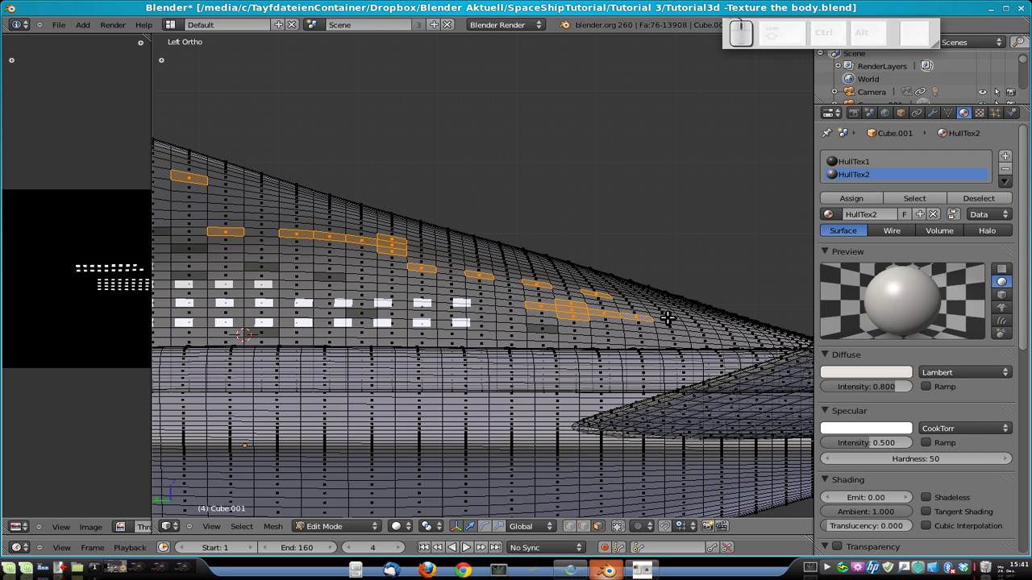
Add three adjoining faces directly below the middle of the lowest window row to the selection.
{"action": "middle_click_drag", "start_coordinate": [505, 319], "coordinate": [590, 331], "text": "shift"}
{"action": "middle_click_drag", "start_coordinate": [465, 322], "coordinate": [680, 350], "text": "shift"}
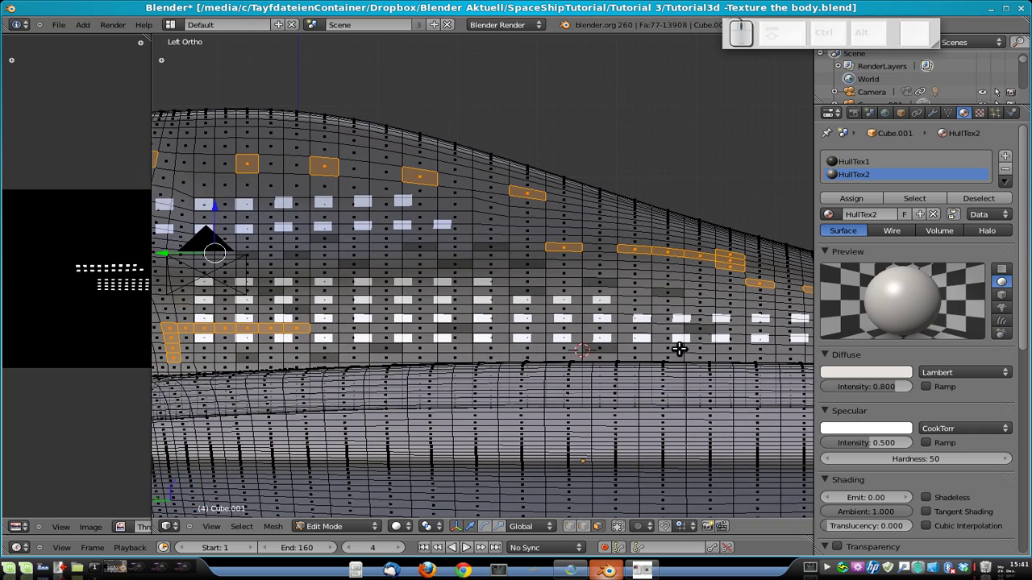
{"action": "right_click", "coordinate": [500, 348], "text": "shift"}
{"action": "right_click", "coordinate": [467, 346], "text": "shift"}
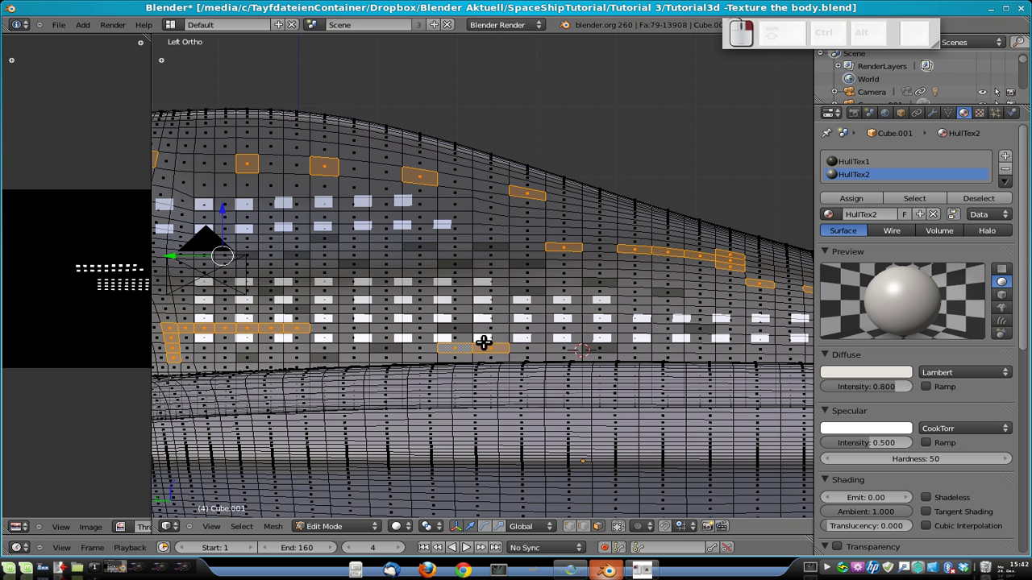
{"action": "right_click", "coordinate": [525, 347], "text": "shift"}
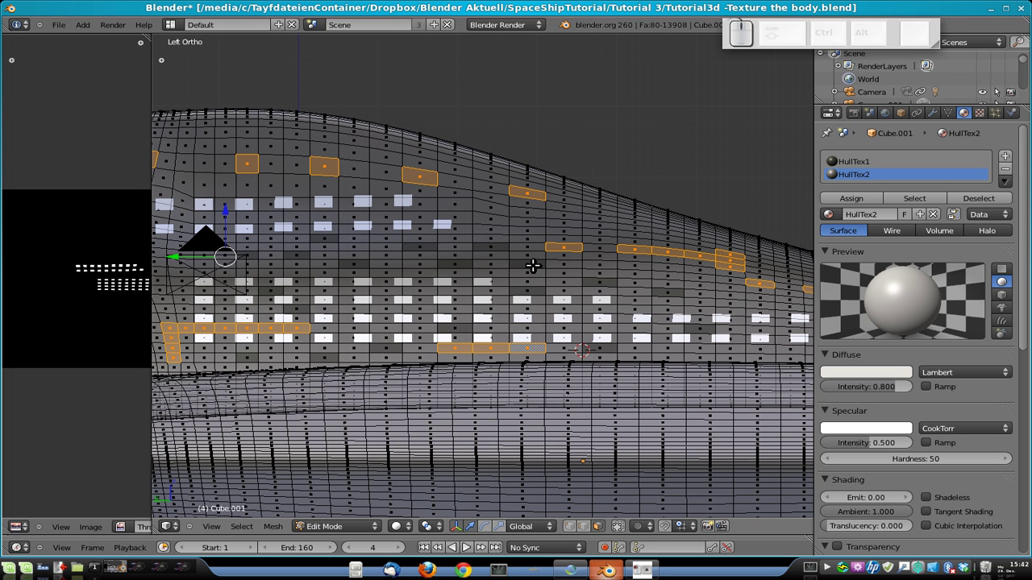
Add three faces on the upper neck above the selected long row and curved strip to the selection.
{"action": "middle_click_drag", "start_coordinate": [448, 225], "coordinate": [656, 299], "text": "shift"}
{"action": "middle_click_drag", "start_coordinate": [449, 285], "coordinate": [430, 302], "text": "shift"}
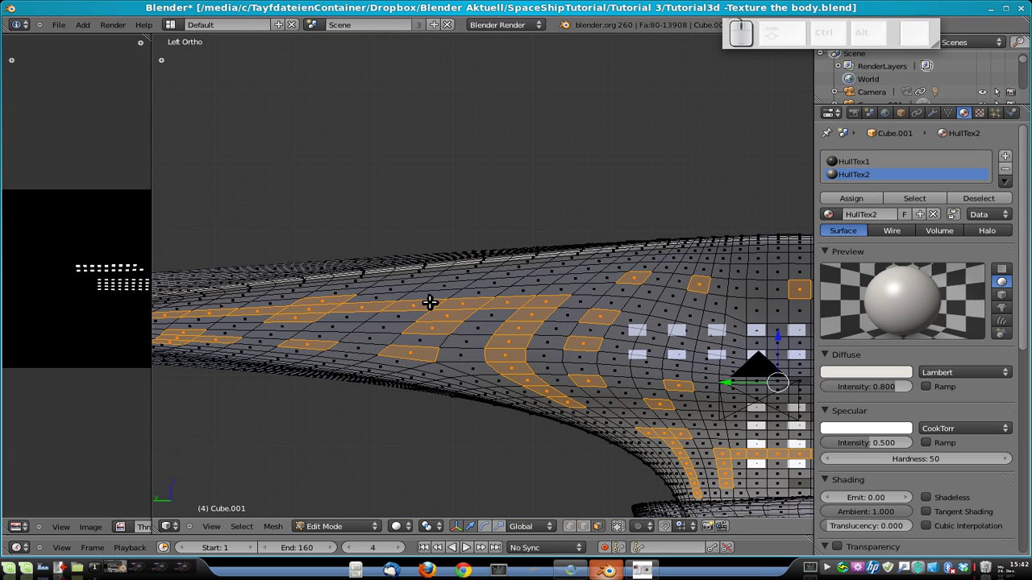
{"action": "right_click", "coordinate": [486, 279], "text": "shift"}
{"action": "right_click", "coordinate": [442, 285], "text": "shift"}
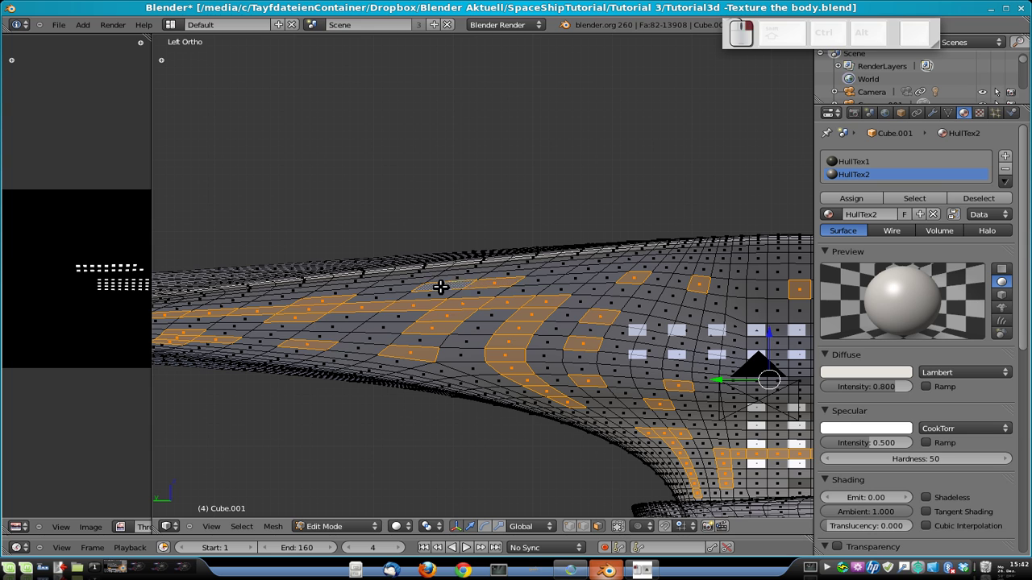
{"action": "right_click", "coordinate": [573, 278], "text": "shift"}
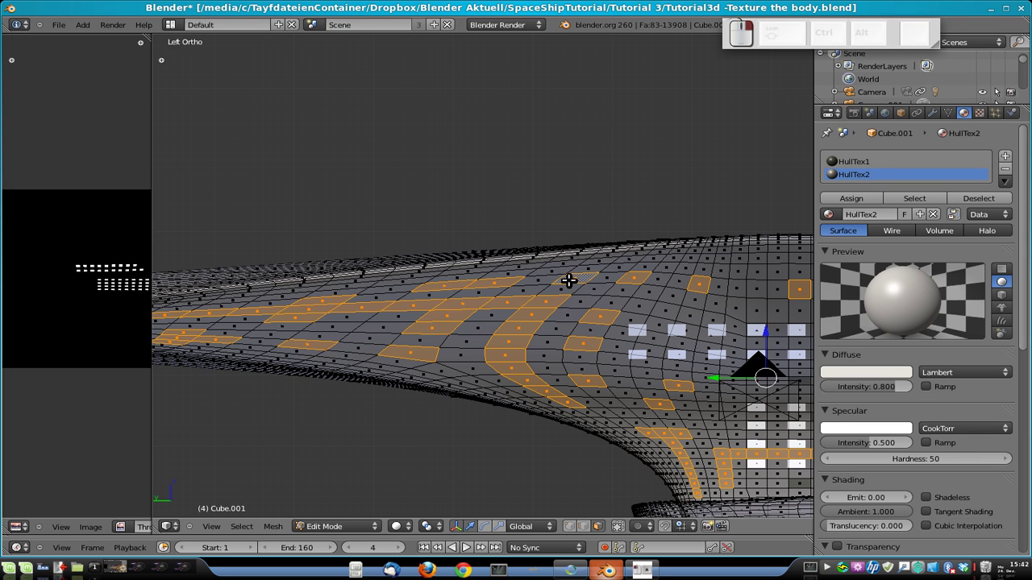
Extend the selected strip on the wing-side slope by four faces toward the body's tapered tip.
{"action": "middle_click_drag", "start_coordinate": [656, 295], "coordinate": [259, 312]}
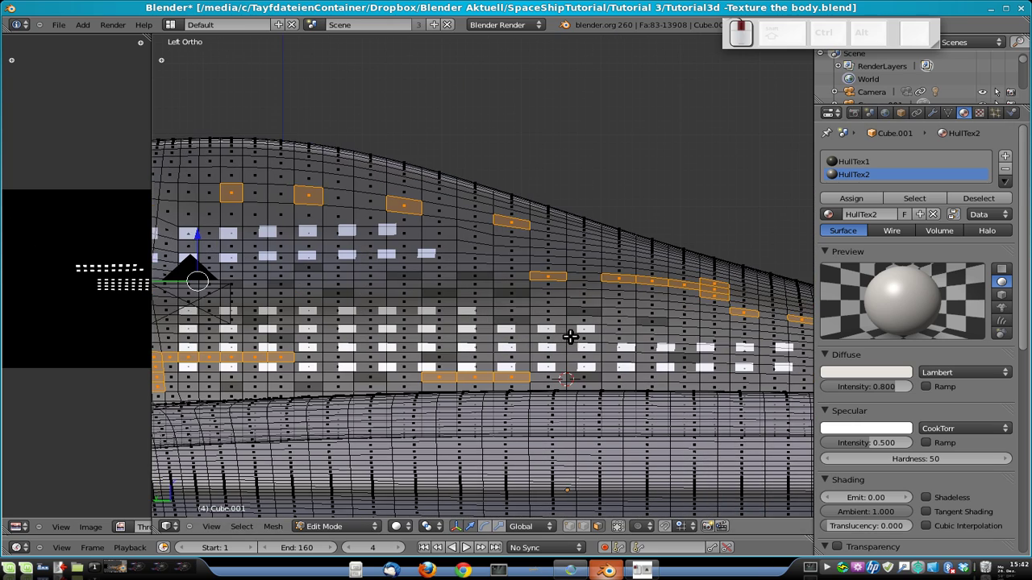
{"action": "middle_click_drag", "start_coordinate": [569, 336], "coordinate": [514, 337], "text": "shift"}
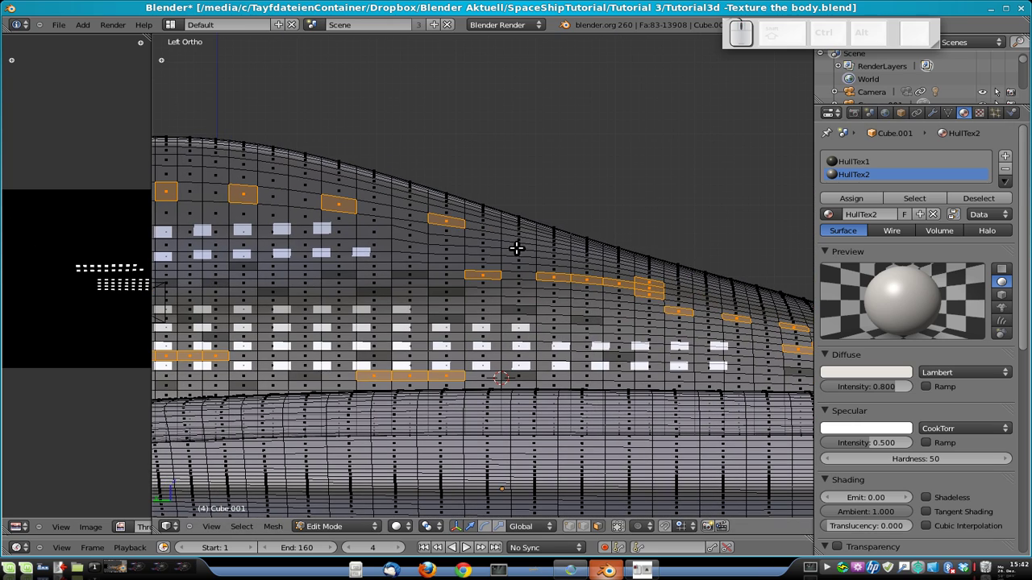
{"action": "middle_click_drag", "start_coordinate": [631, 325], "coordinate": [426, 329]}
{"action": "middle_click_drag", "start_coordinate": [675, 363], "coordinate": [394, 368]}
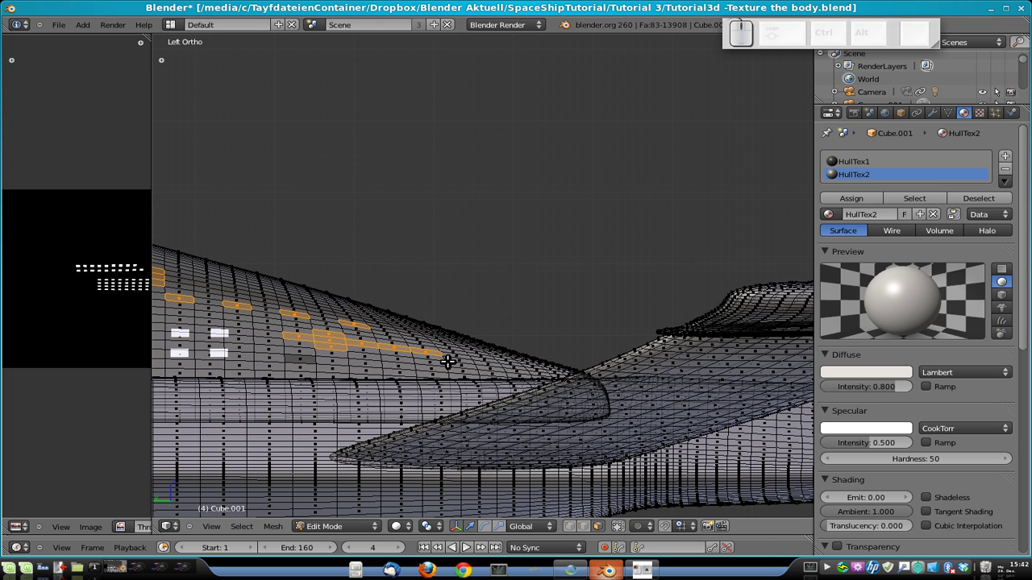
{"action": "right_click", "coordinate": [491, 360], "text": "shift"}
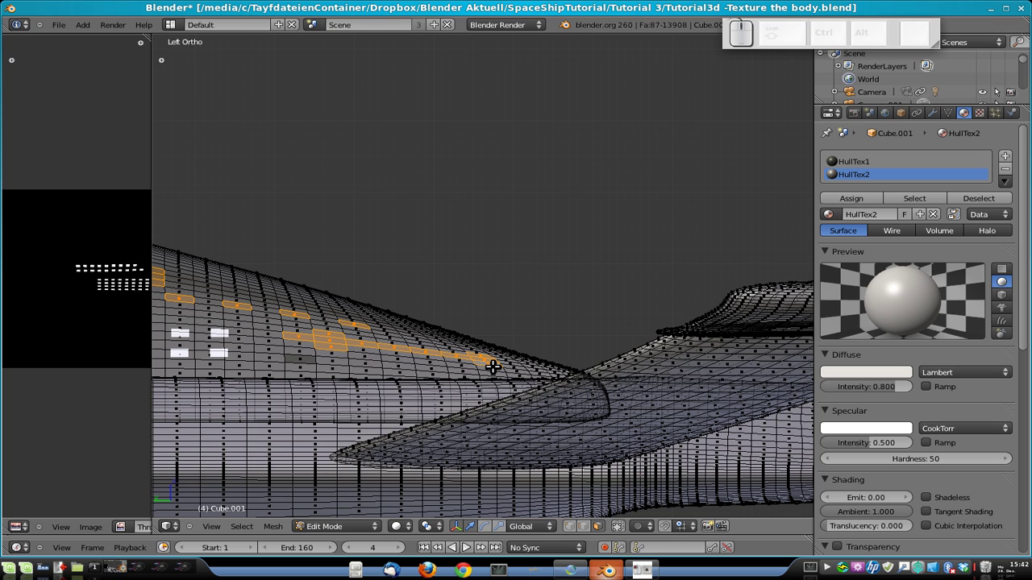
Add two spaced faces near the hull edge and a four-face cluster at the wing-side end of the lower window rows.
{"action": "right_click", "coordinate": [432, 374], "text": "shift"}
{"action": "right_click", "coordinate": [367, 371], "text": "shift"}
{"action": "right_click", "coordinate": [244, 366], "text": "shift"}
{"action": "right_click", "coordinate": [247, 348], "text": "shift"}
{"action": "right_click", "coordinate": [268, 350], "text": "shift"}
{"action": "right_click", "coordinate": [267, 357], "text": "shift"}
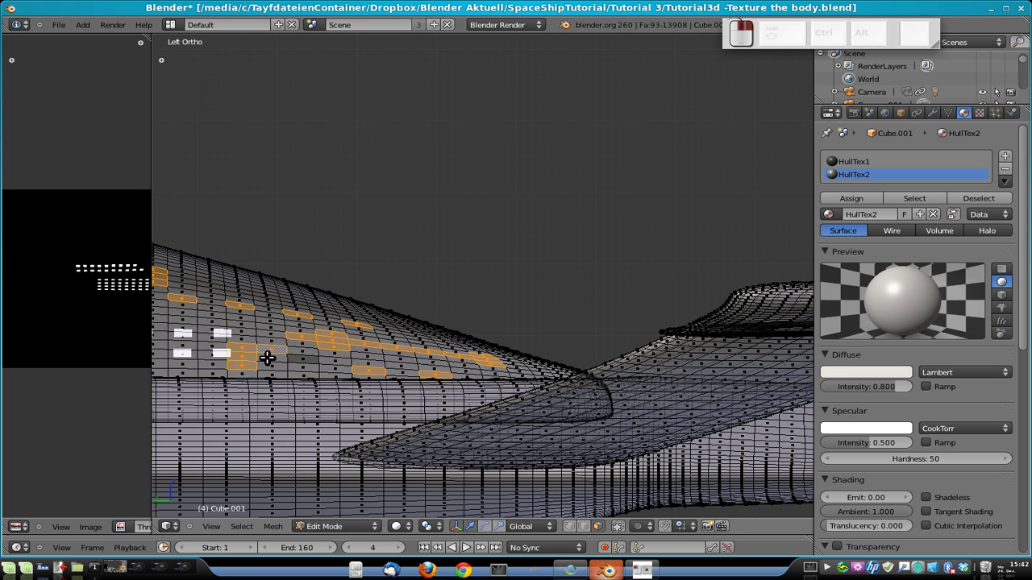
Add three adjoining faces below the wing-side part of the lowest window row, undoing the stray face selected beneath them.
{"action": "middle_click_drag", "start_coordinate": [267, 357], "coordinate": [511, 380], "text": "shift"}
{"action": "right_click", "coordinate": [411, 387], "text": "shift"}
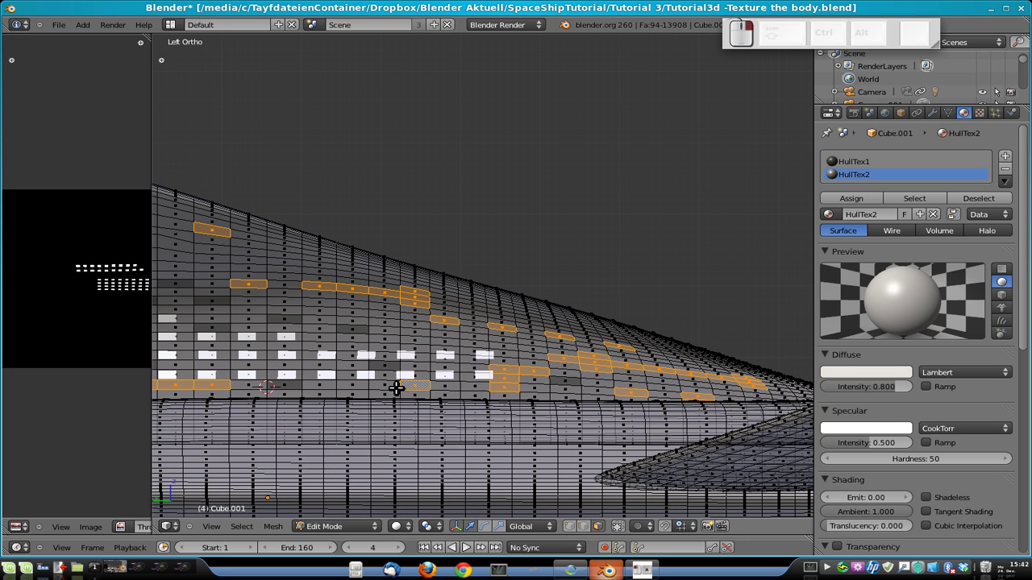
{"action": "key", "text": "ctrl+z"}
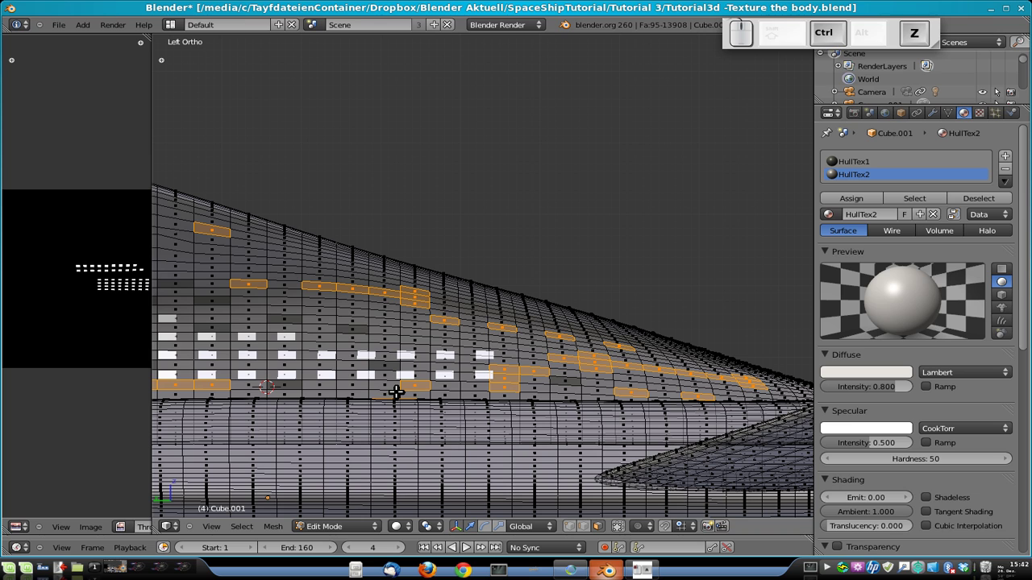
{"action": "right_click", "coordinate": [378, 388], "text": "shift"}
{"action": "right_click", "coordinate": [360, 389], "text": "shift"}
Duplicate the selected faces in place and move the copies about -0.0135 along the global X axis.
{"action": "scroll", "coordinate": [436, 365], "scroll_direction": "down", "scroll_amount": 5}
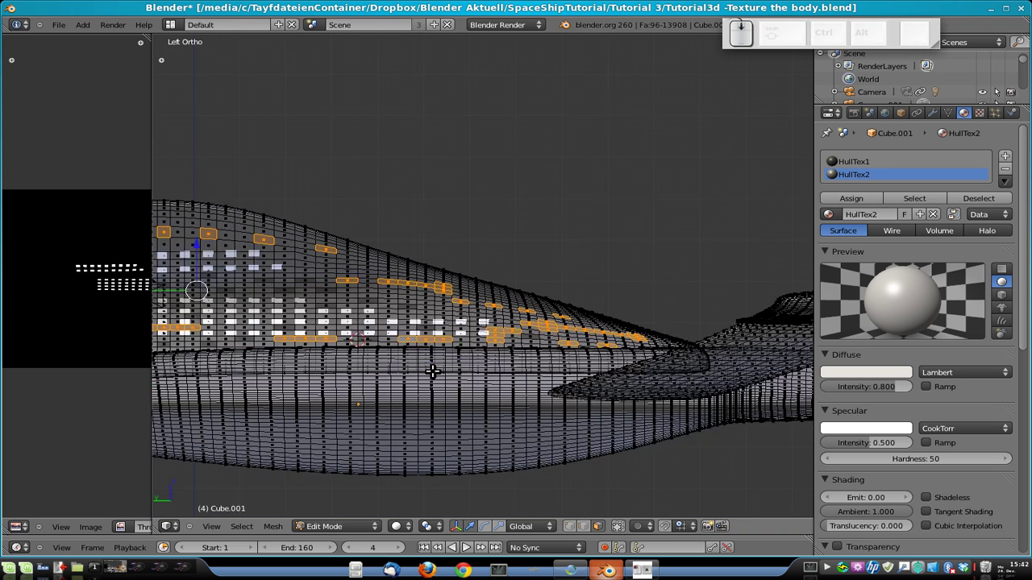
{"action": "scroll", "coordinate": [447, 300], "scroll_direction": "up", "scroll_amount": 5}
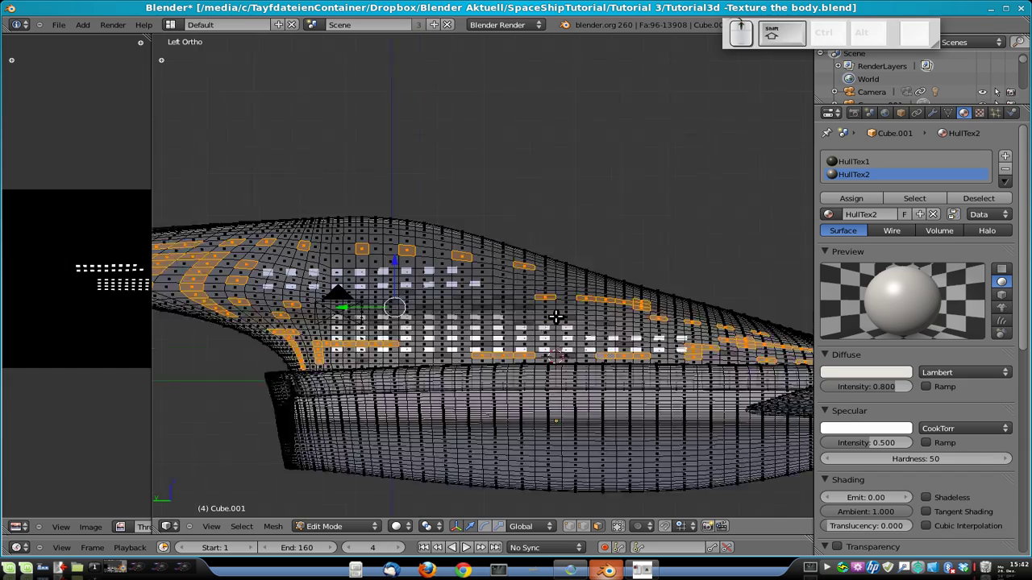
{"action": "middle_click_drag", "start_coordinate": [706, 345], "coordinate": [592, 359]}
{"action": "key", "text": "shift+d"}
{"action": "right_click", "coordinate": [593, 356]}
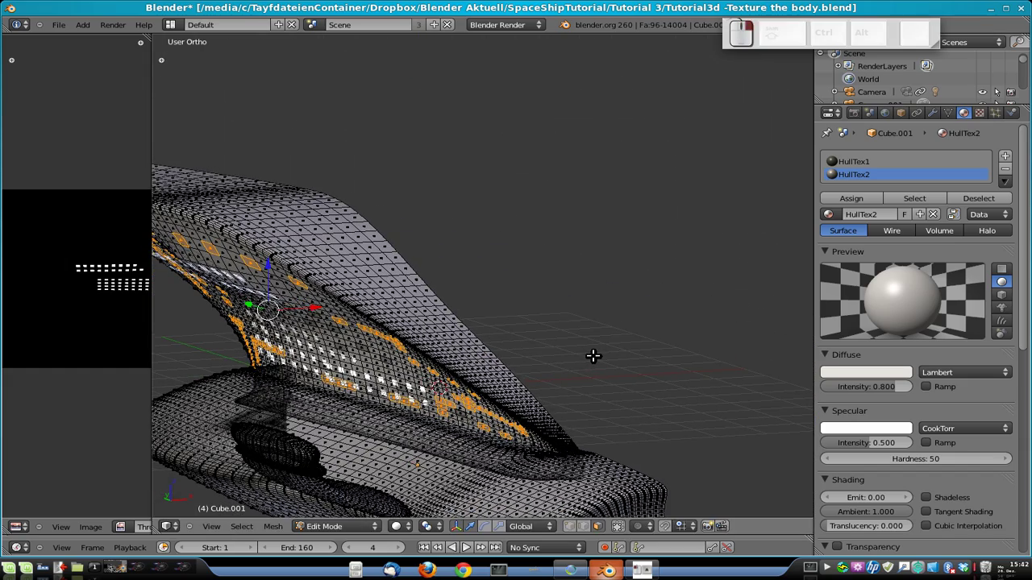
{"action": "key", "text": "g"}
{"action": "key", "text": "y"}
{"action": "key", "text": "x"}
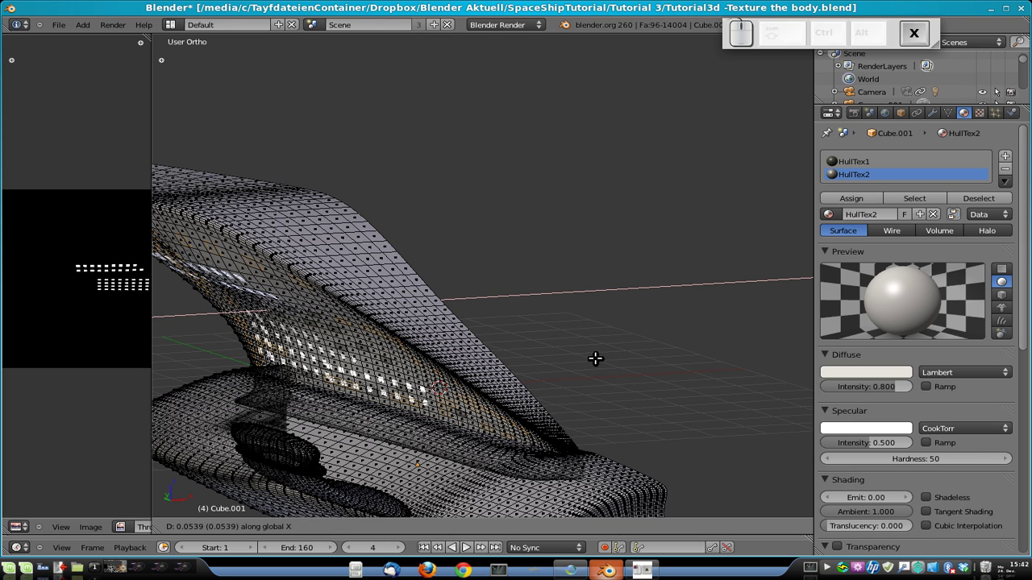
{"action": "key", "text": "shift"}
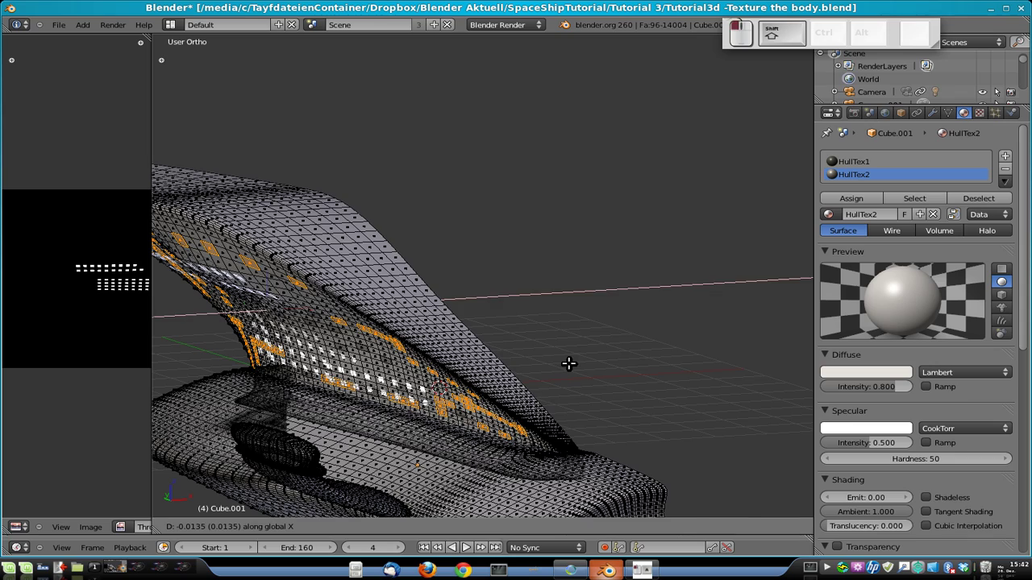
{"action": "left_click", "coordinate": [569, 363], "text": "shift"}
Assign HullTex1 to the new duplicated faces and inspect the dark panels on the neck and body in object mode.
{"action": "key", "text": "Tab"}
{"action": "middle_click_drag", "start_coordinate": [321, 369], "coordinate": [451, 302]}
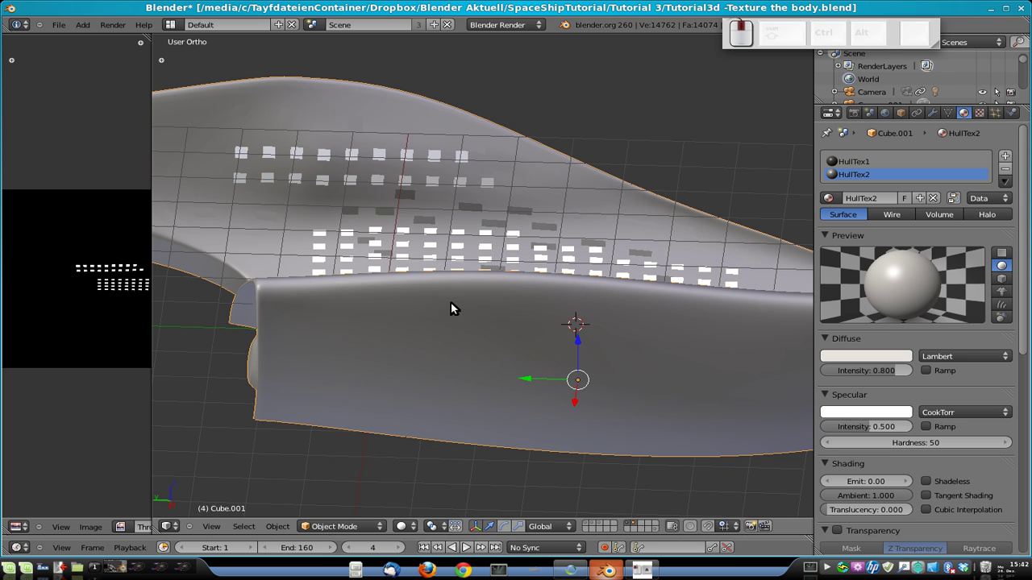
{"action": "left_click", "coordinate": [841, 162]}
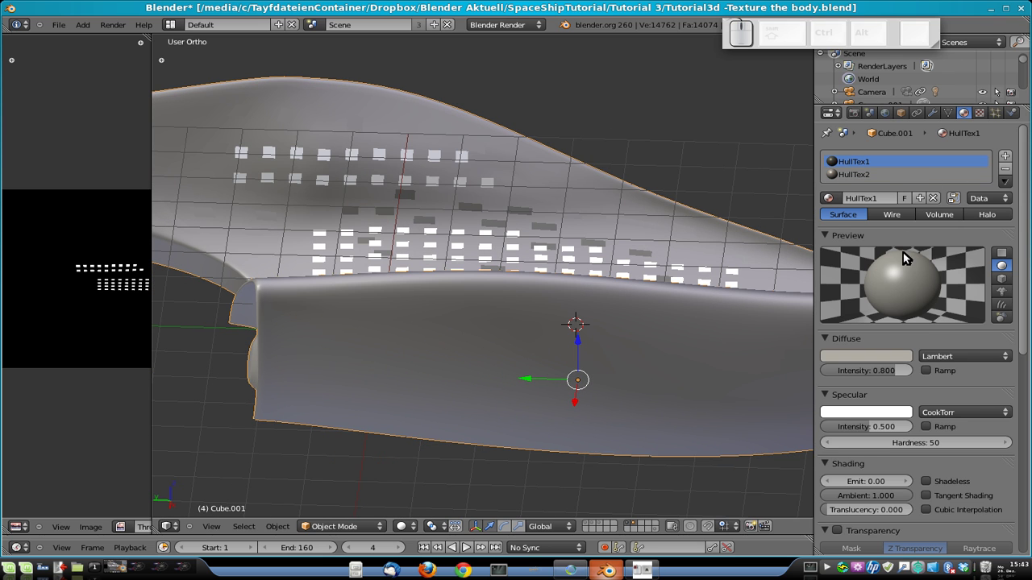
{"action": "key", "text": "Tab"}
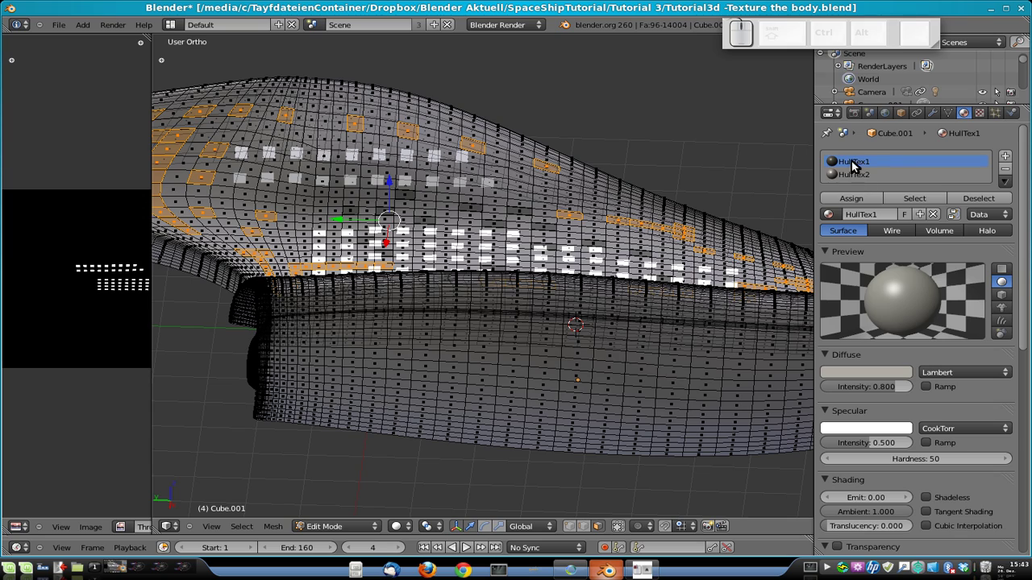
{"action": "left_click", "coordinate": [857, 202]}
{"action": "key", "text": "Tab"}
{"action": "middle_click_drag", "start_coordinate": [670, 230], "coordinate": [678, 357]}
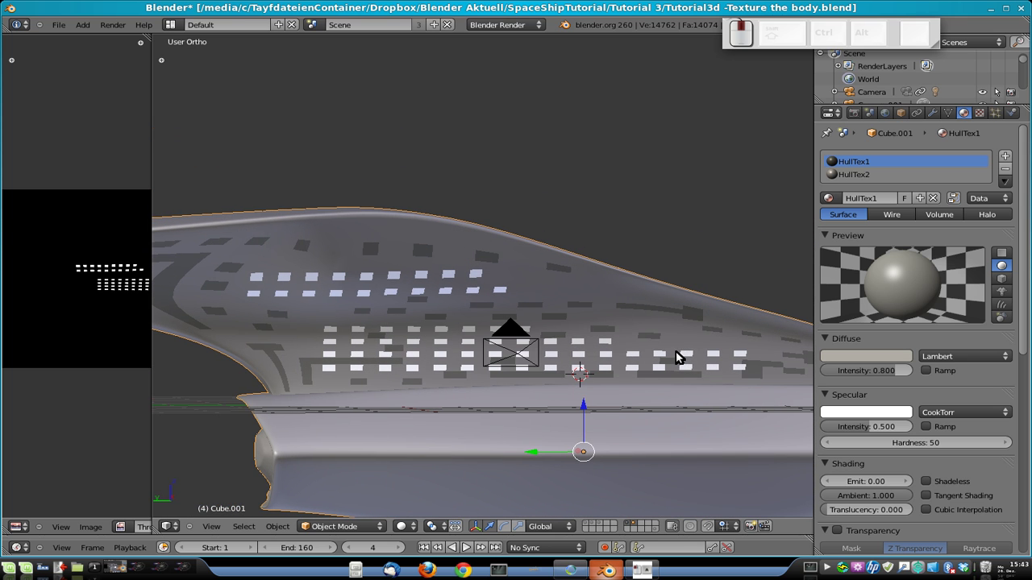
Save the scene over the existing Tutorial3d -Texture the body.blend file.
{"action": "key", "text": "ctrl+s"}
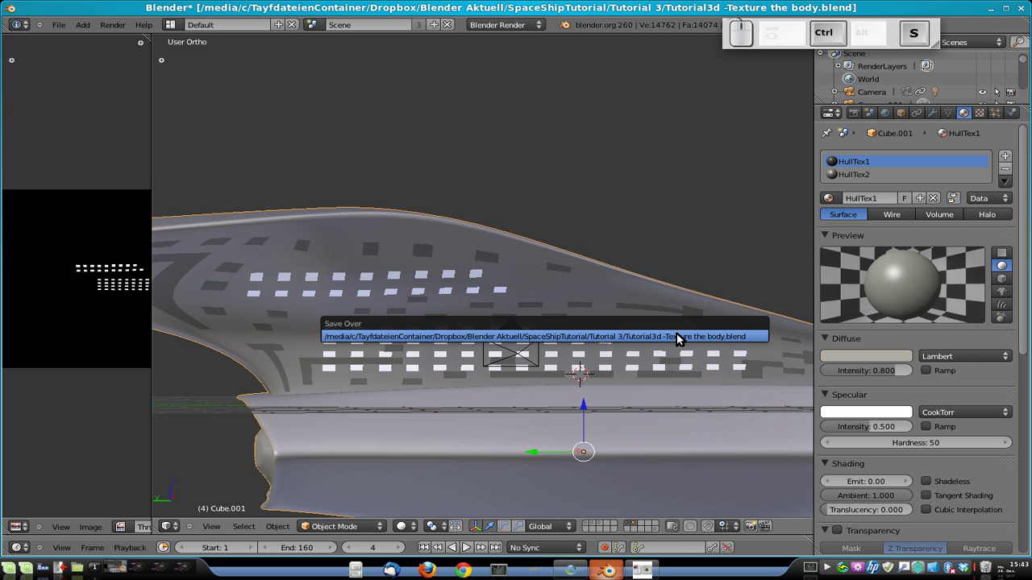
{"action": "left_click", "coordinate": [677, 337]}
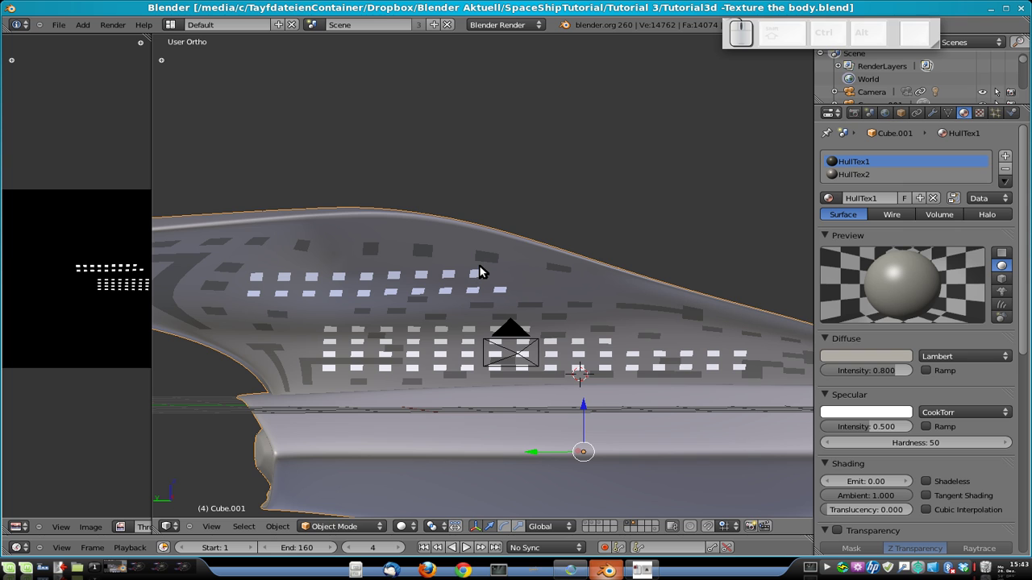
Duplicate the windows object in place in the left view and move the copy to layer 7.
{"action": "right_click", "coordinate": [481, 272]}
{"action": "scroll", "coordinate": [492, 307], "scroll_direction": "up", "scroll_amount": 1}
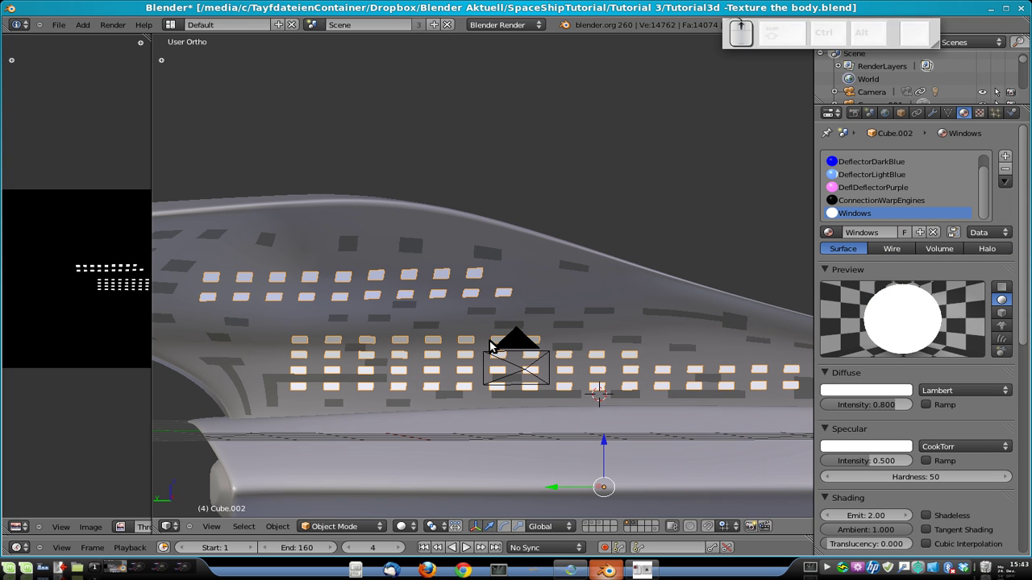
{"action": "key", "text": "ctrl+KP_3"}
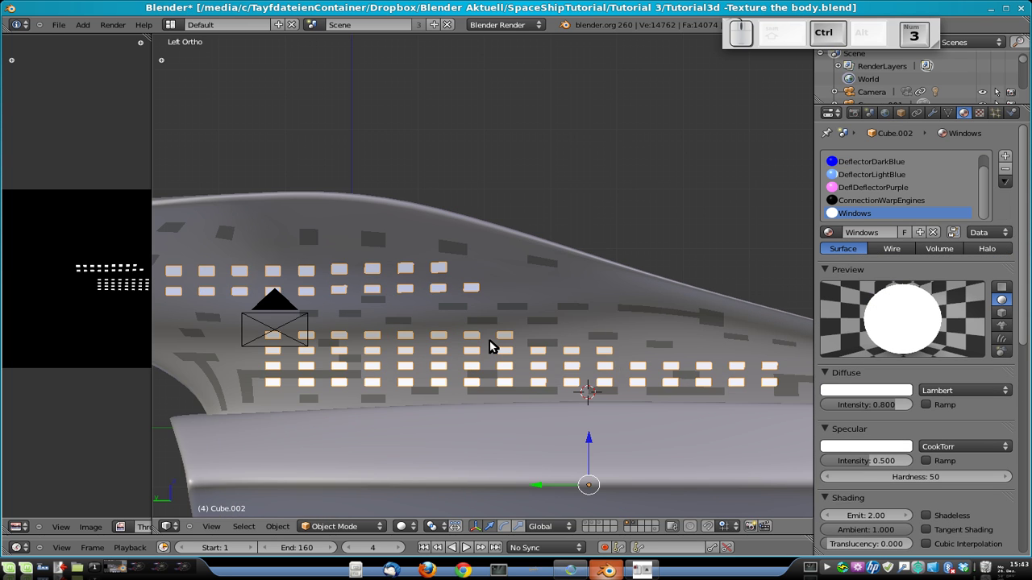
{"action": "middle_click_drag", "start_coordinate": [556, 365], "coordinate": [669, 346], "text": "shift"}
{"action": "scroll", "coordinate": [626, 353], "scroll_direction": "down", "scroll_amount": 2}
{"action": "scroll", "coordinate": [565, 359], "scroll_direction": "up", "scroll_amount": 1}
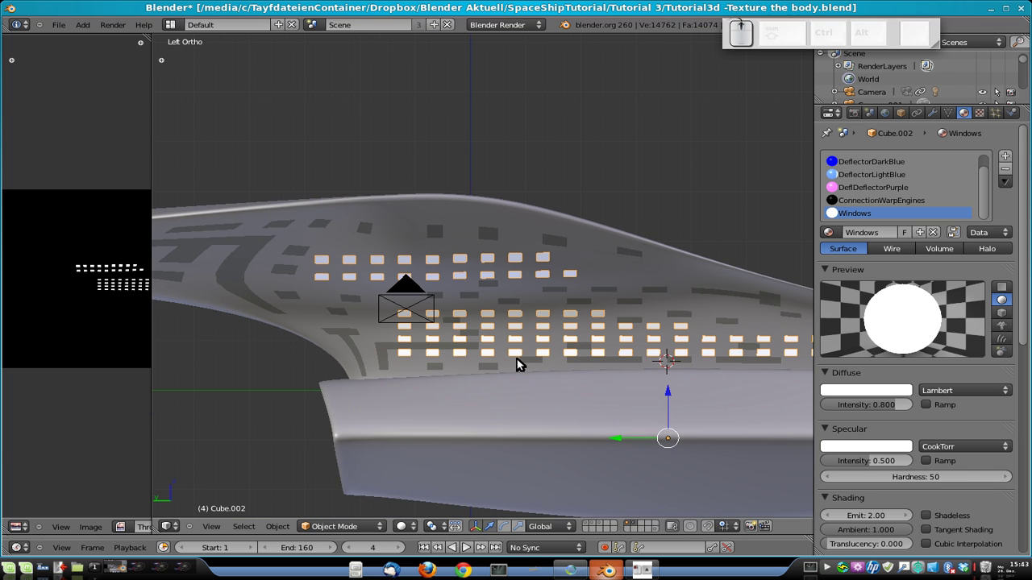
{"action": "key", "text": "shift+d"}
{"action": "left_click", "coordinate": [530, 334]}
{"action": "key", "text": "m"}
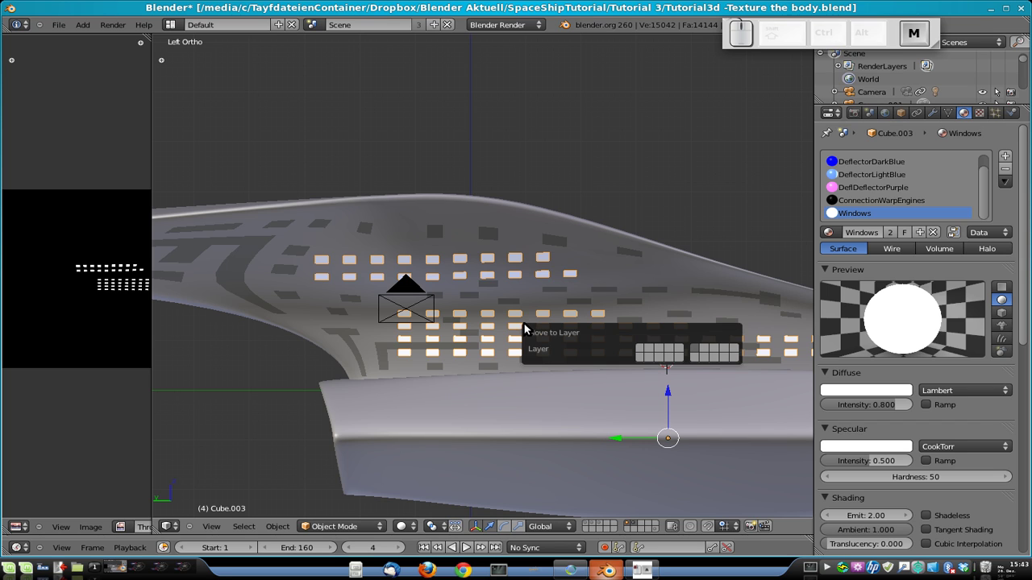
{"action": "left_click", "coordinate": [702, 348]}
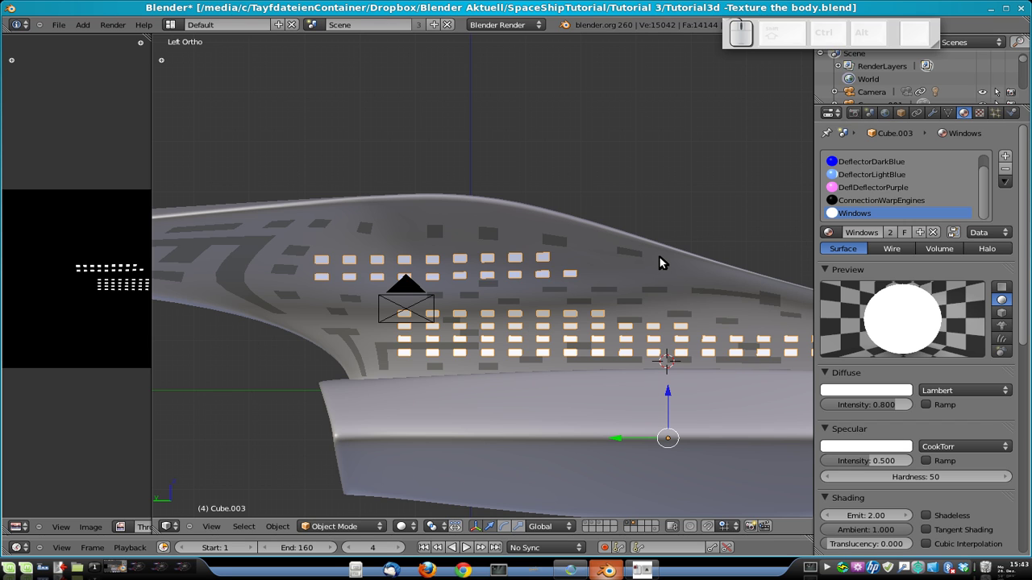
Display only layer 6 and rename the original windows object WindowsLightTexObj.
{"action": "key", "text": "7"}
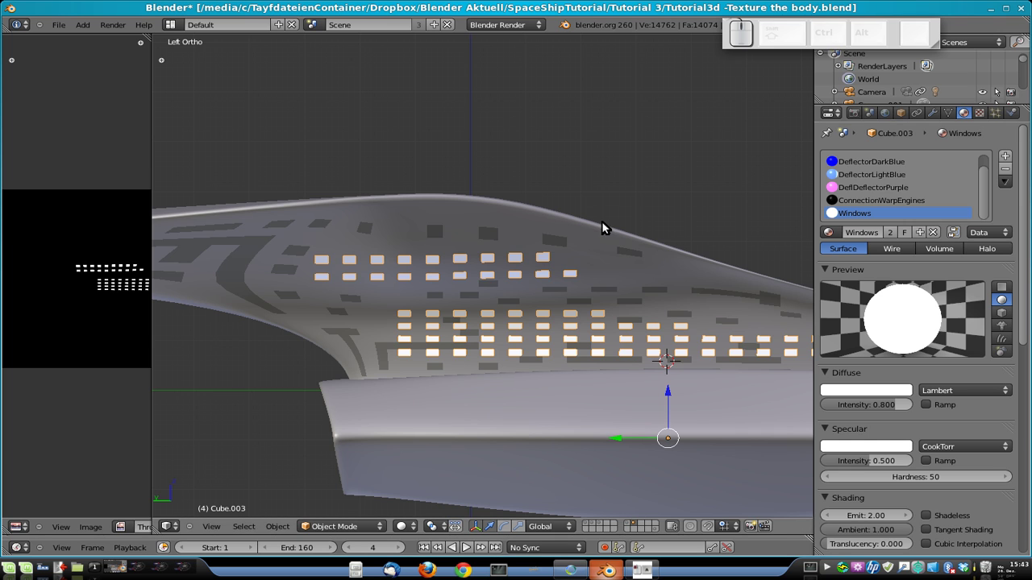
{"action": "left_click", "coordinate": [629, 528]}
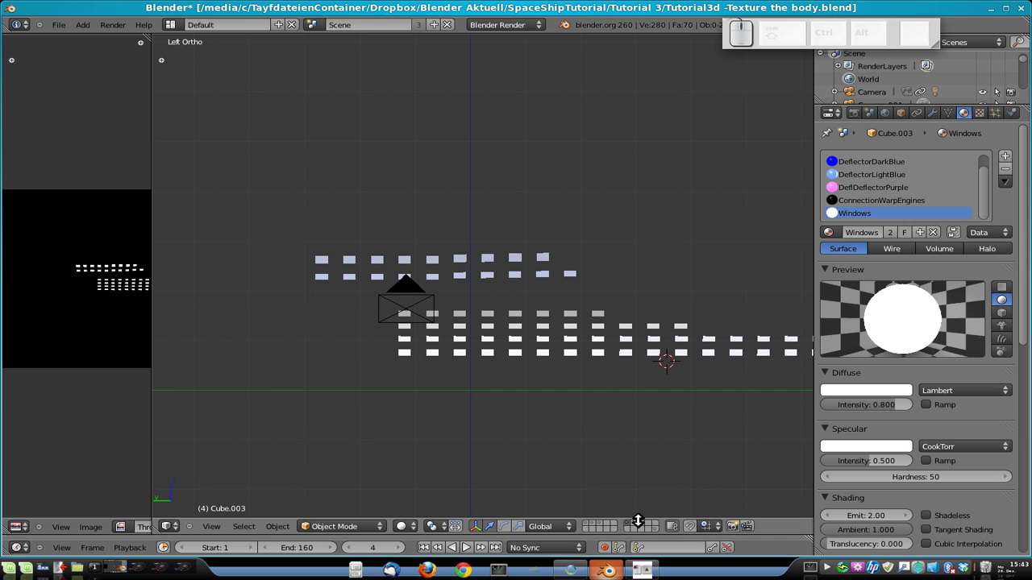
{"action": "left_click", "coordinate": [901, 113]}
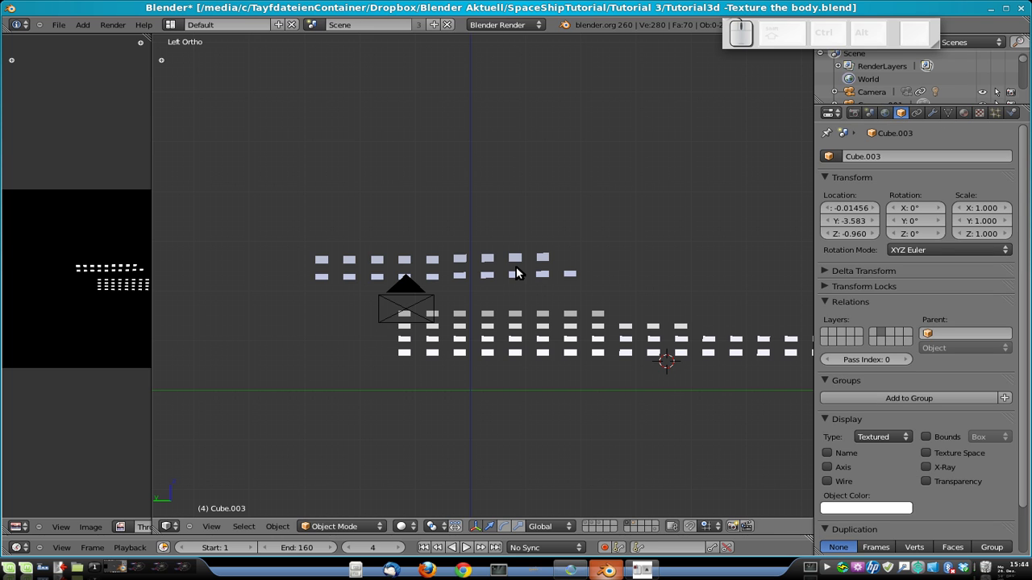
{"action": "right_click", "coordinate": [516, 274]}
{"action": "left_click", "coordinate": [892, 156]}
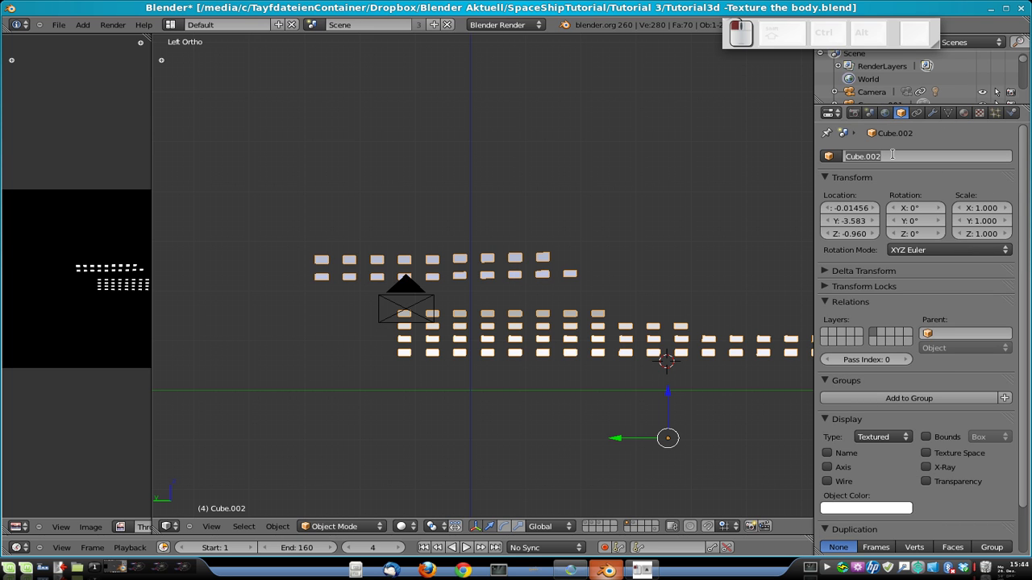
{"action": "type", "text": "Windows"}
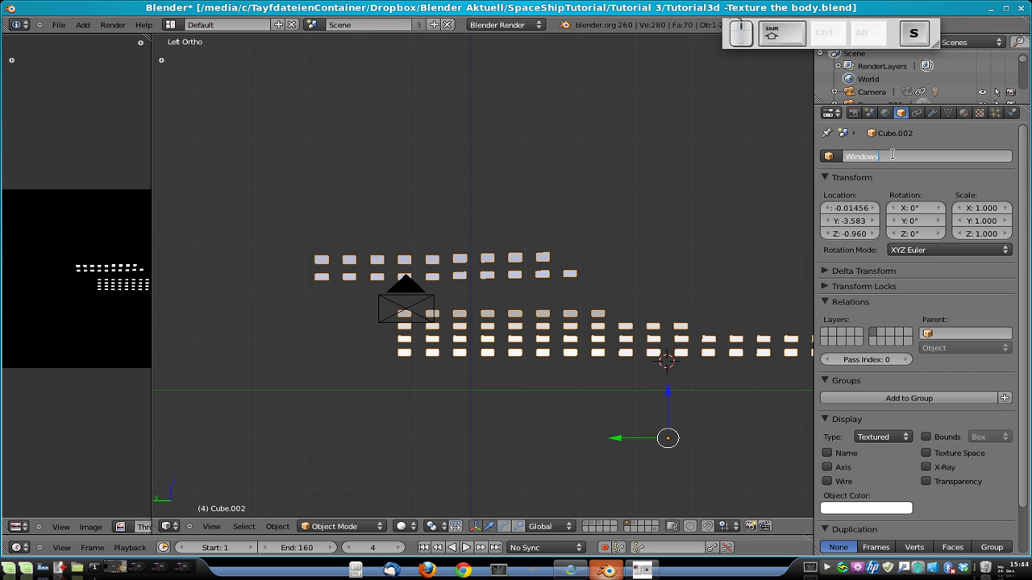
{"action": "type", "text": "L"}
{"action": "type", "text": "ightTExtur"}
{"action": "key", "text": "BackSpace"}
{"action": "key", "text": "BackSpace"}
{"action": "type", "text": "exObj"}
{"action": "key", "text": "Return"}
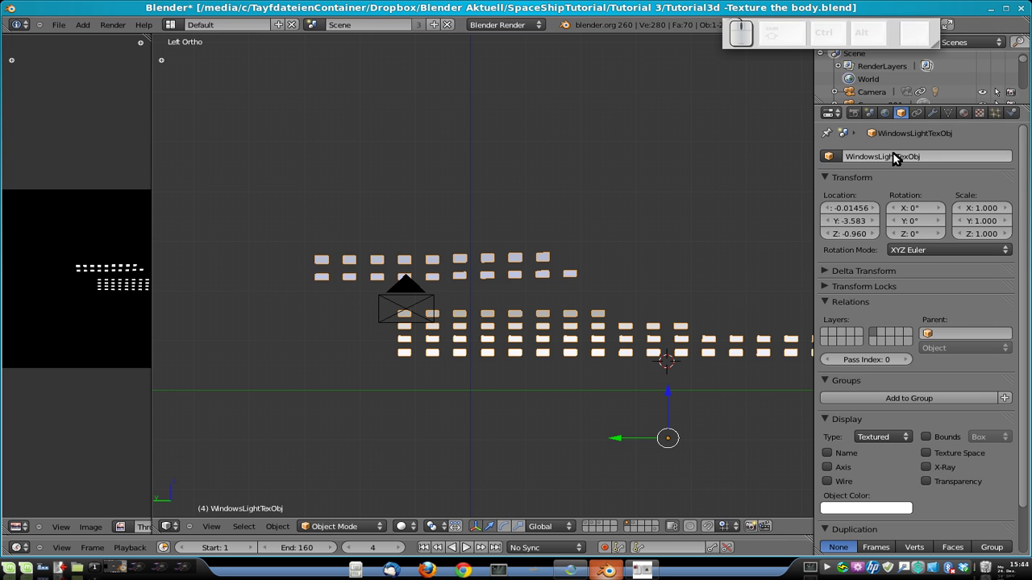
{"action": "left_click", "coordinate": [634, 527], "text": "shift"}
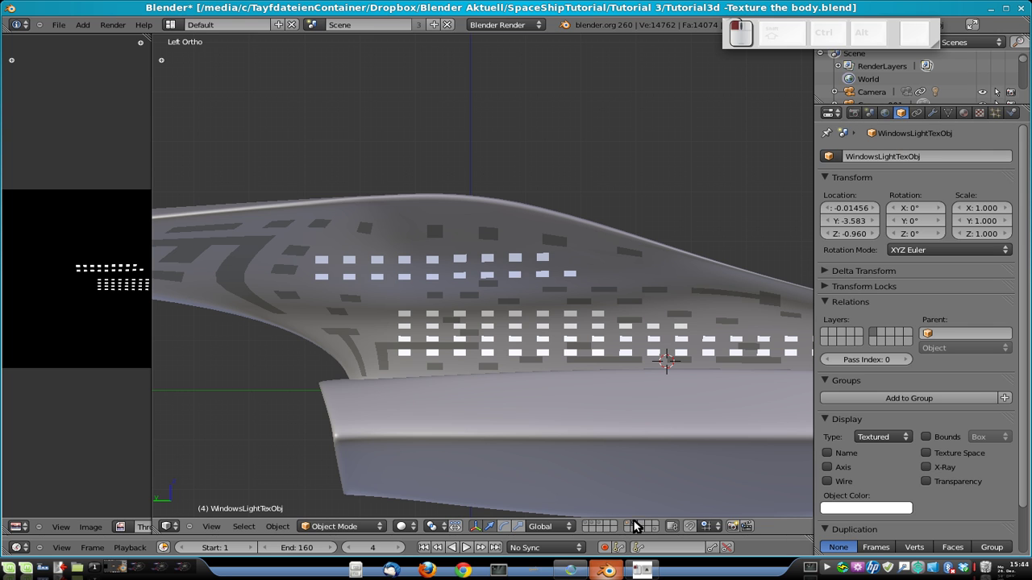
{"action": "right_click", "coordinate": [517, 275]}
{"action": "left_click", "coordinate": [933, 157]}
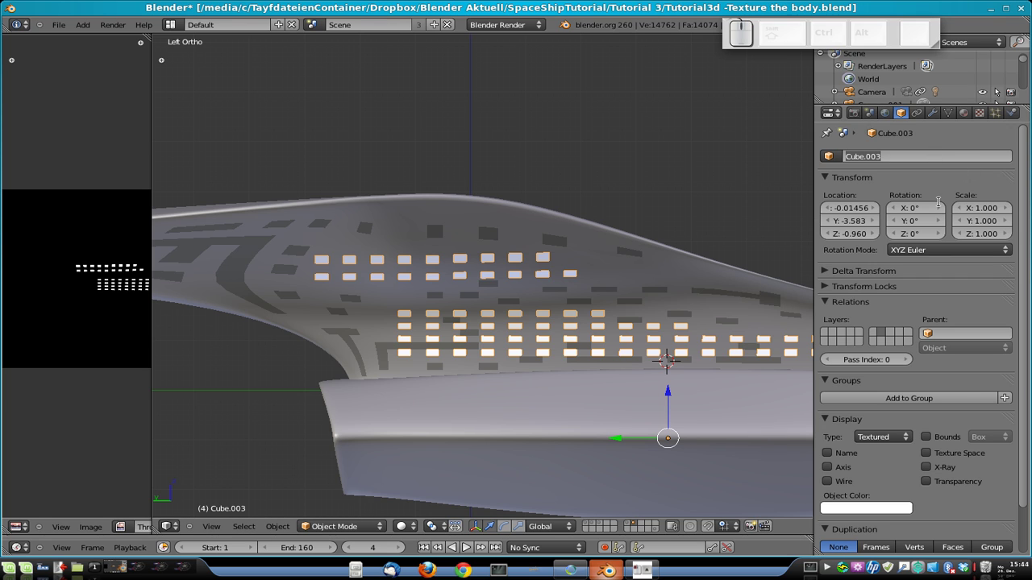
{"action": "type", "text": "Wind"}
{"action": "key", "text": "Escape"}
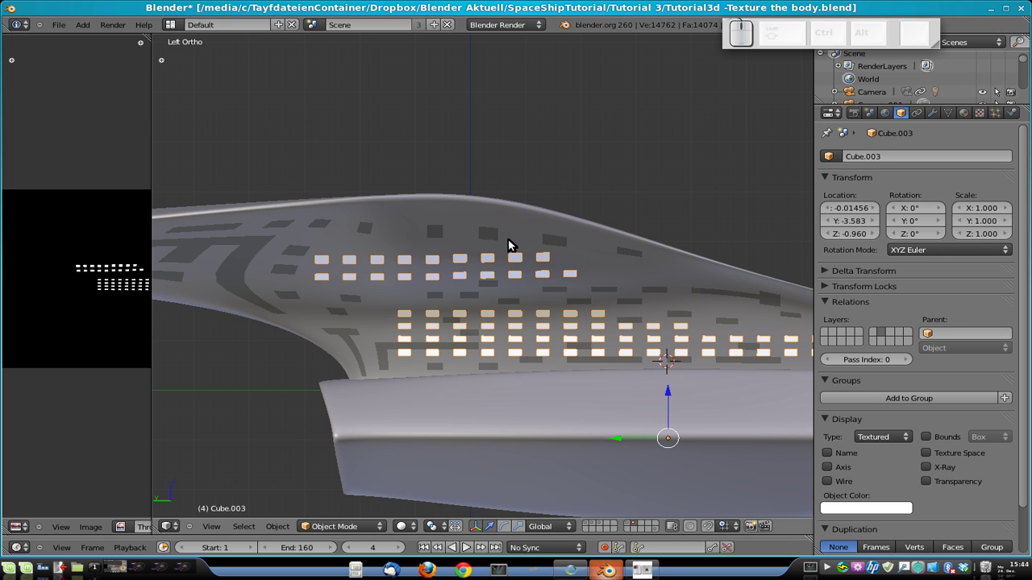
Copy the original windows object's name to the duplicate on layer 7, replacing Light with Dark to make it WindowsDarkTexObj.
{"action": "key", "text": "h"}
{"action": "right_click", "coordinate": [496, 284]}
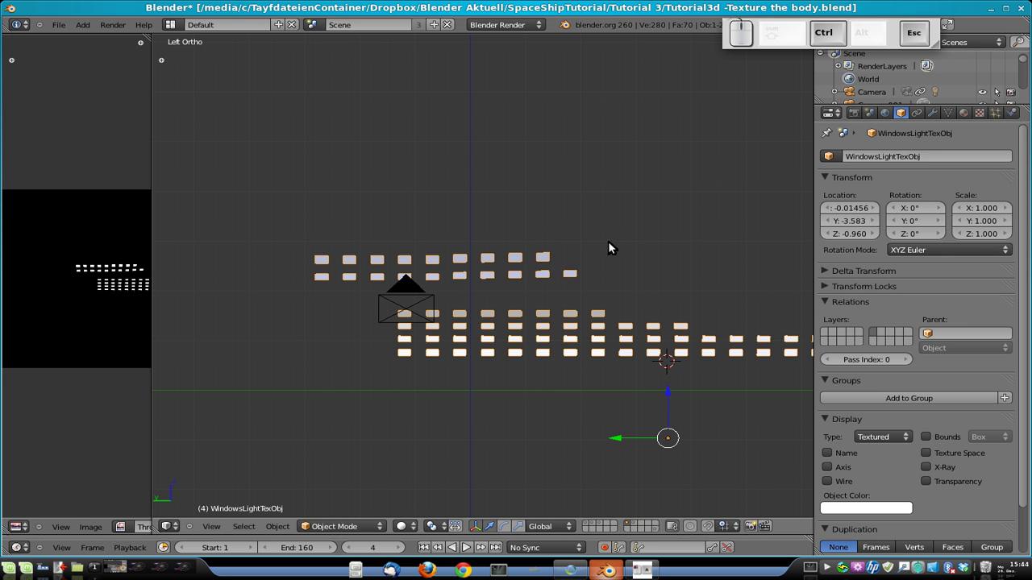
{"action": "key", "text": "alt+h"}
{"action": "right_click", "coordinate": [570, 272], "text": "shift"}
{"action": "left_click", "coordinate": [918, 156]}
{"action": "type", "text": "WindowsLightTexObj"}
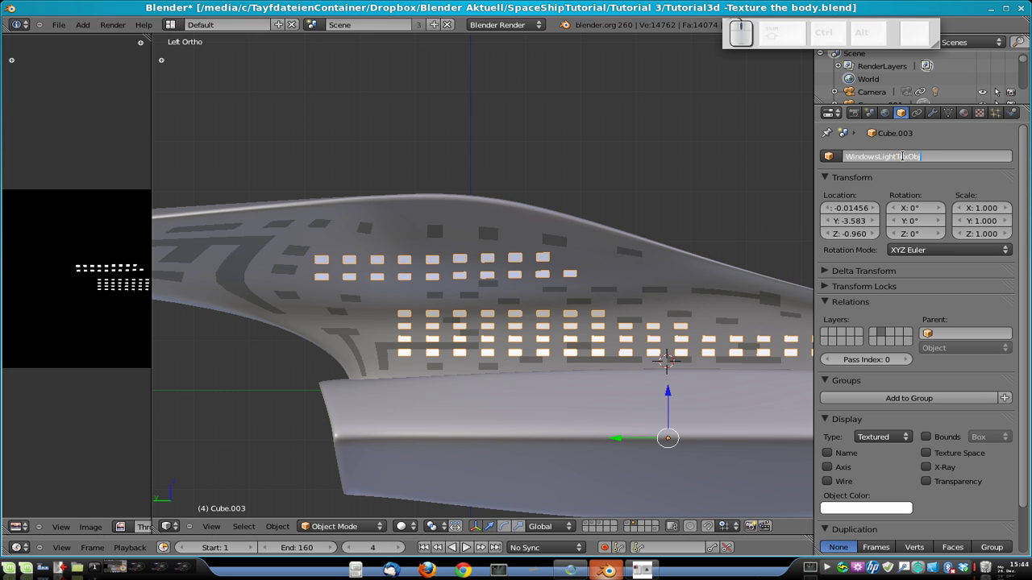
{"action": "key", "text": "BackSpace"}
{"action": "key", "text": "BackSpace"}
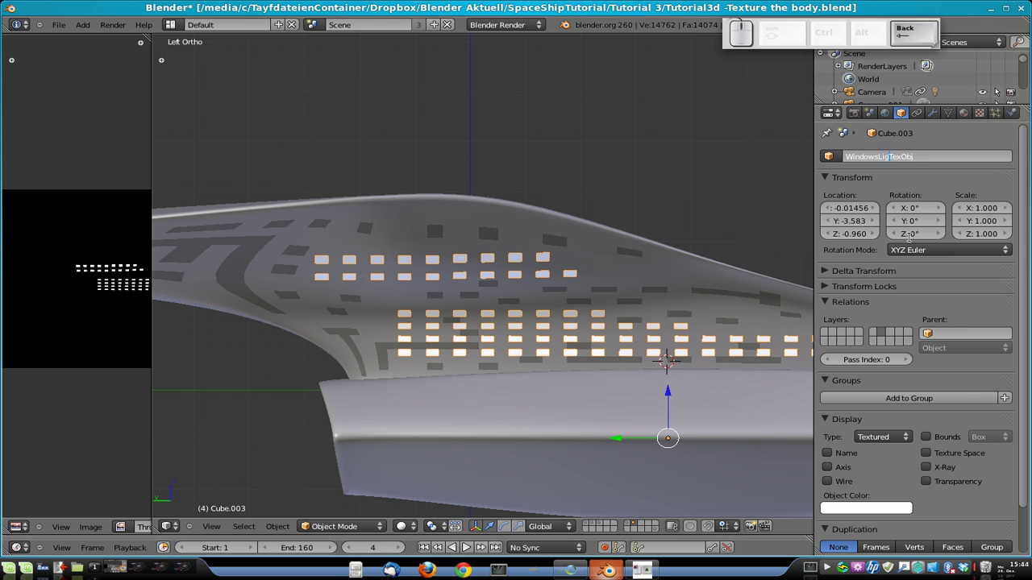
{"action": "key", "text": "BackSpace"}
{"action": "type", "text": "Dark"}
{"action": "key", "text": "Return"}
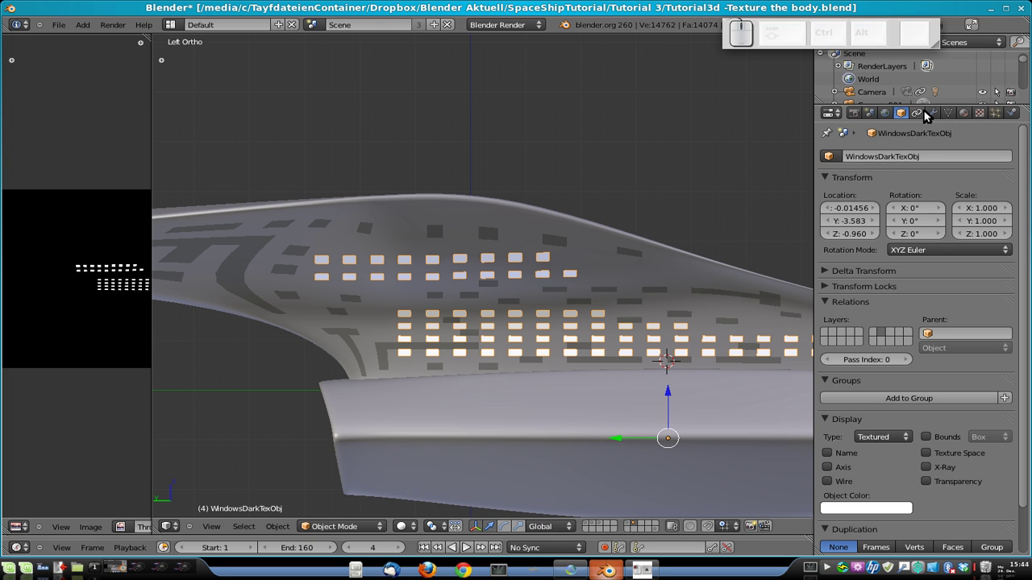
Make the Windows material on WindowsDarkTexObj a single-user copy.
{"action": "left_click", "coordinate": [964, 114]}
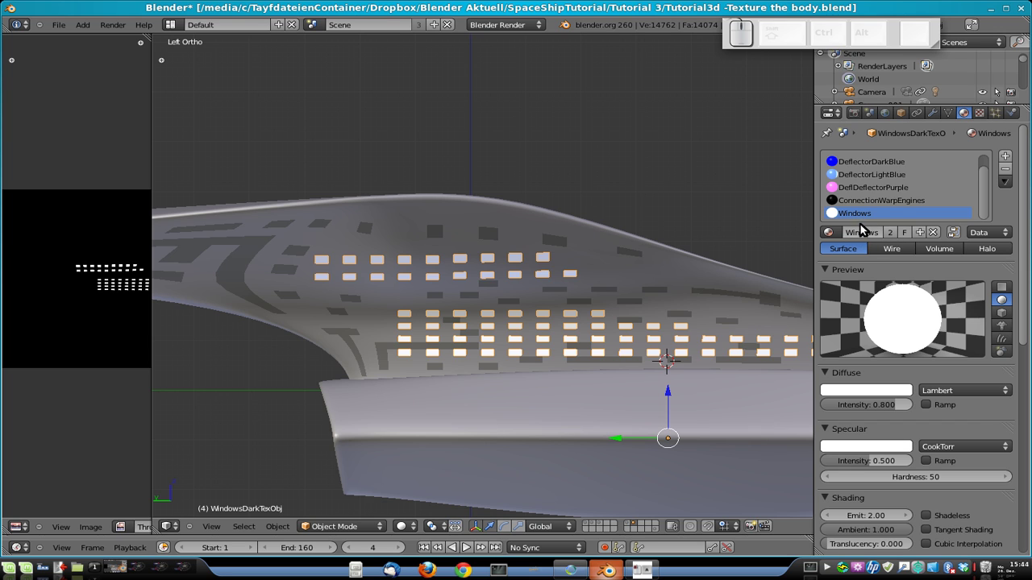
{"action": "left_click", "coordinate": [889, 233]}
{"action": "key", "text": "ctrl+z"}
{"action": "left_click", "coordinate": [893, 233]}
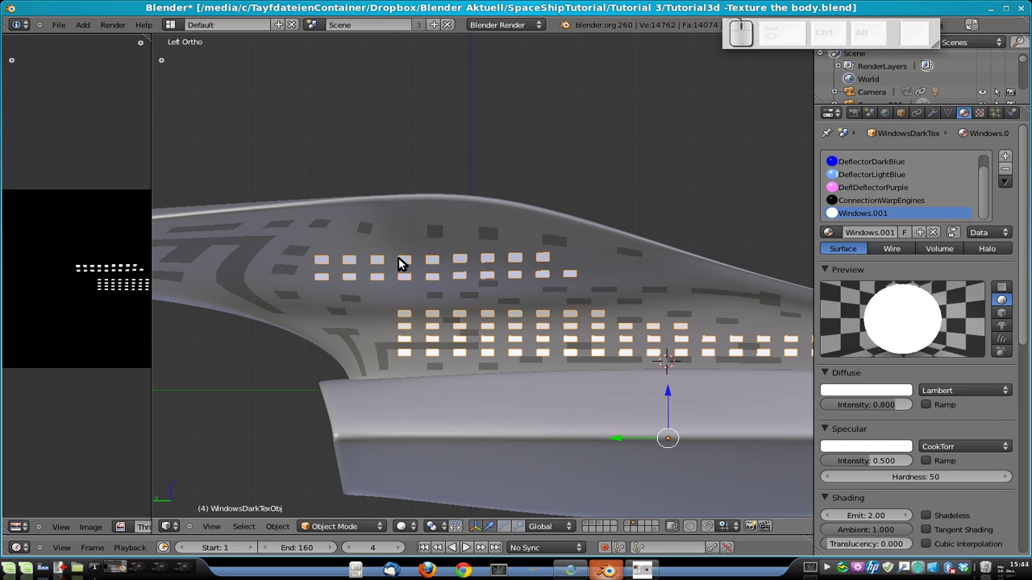
{"action": "left_click", "coordinate": [871, 162]}
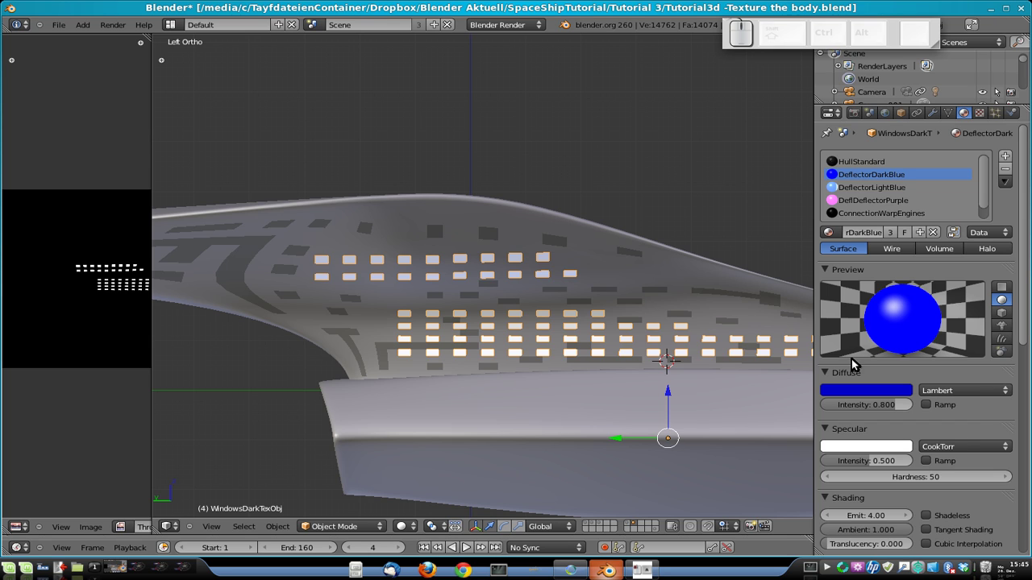
{"action": "left_click", "coordinate": [826, 570]}
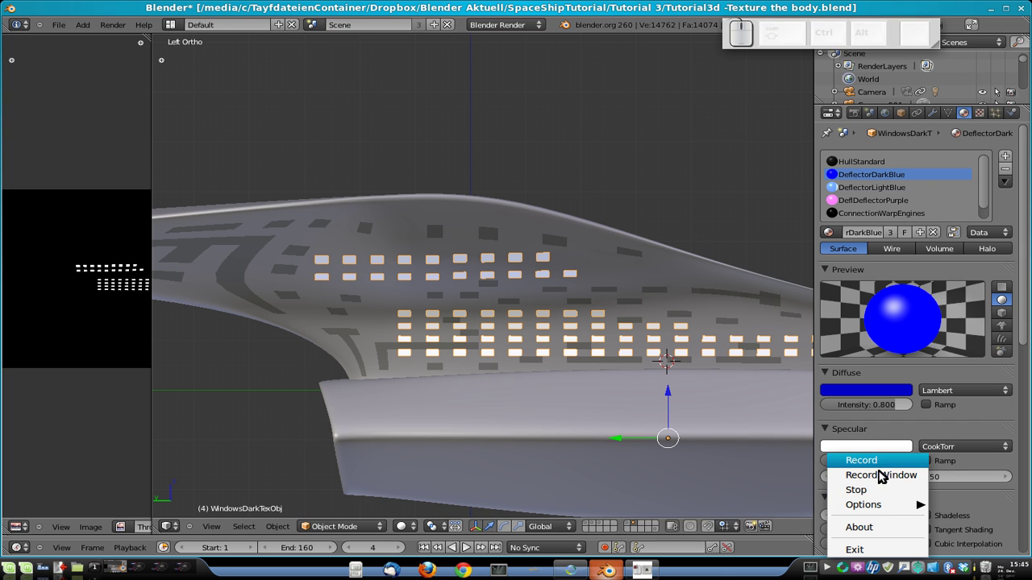
{"action": "mouse_move", "coordinate": [881, 506]}
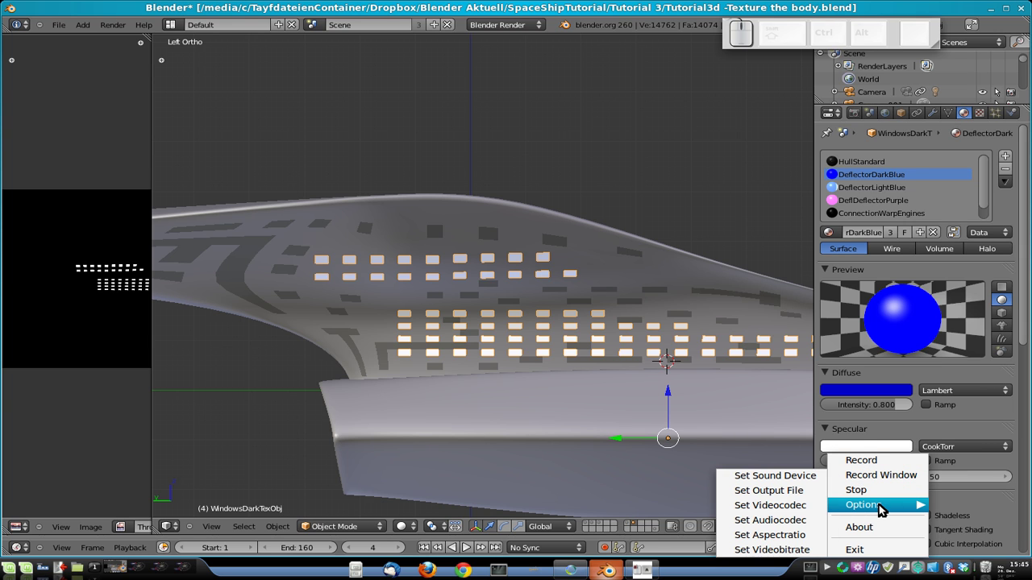
{"action": "left_click", "coordinate": [502, 483]}
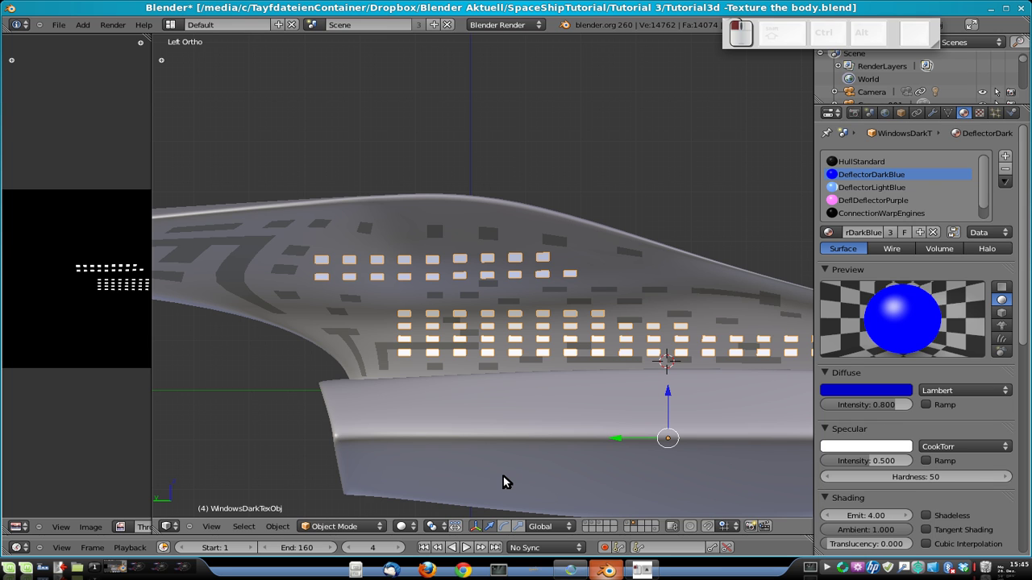
Switch to Synergy, start its client, and return to Blender.
{"action": "left_click", "coordinate": [579, 570]}
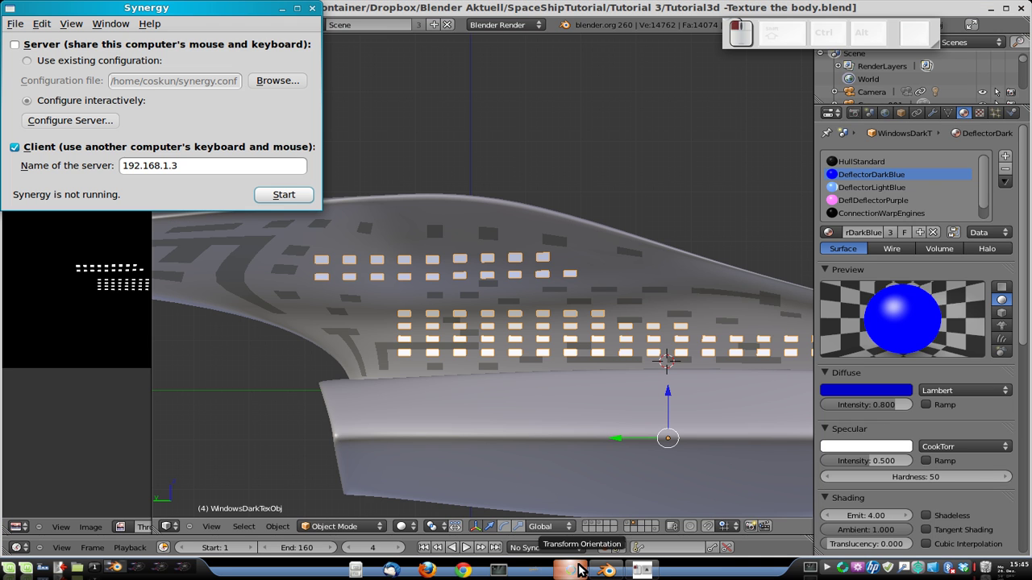
{"action": "left_click", "coordinate": [276, 194]}
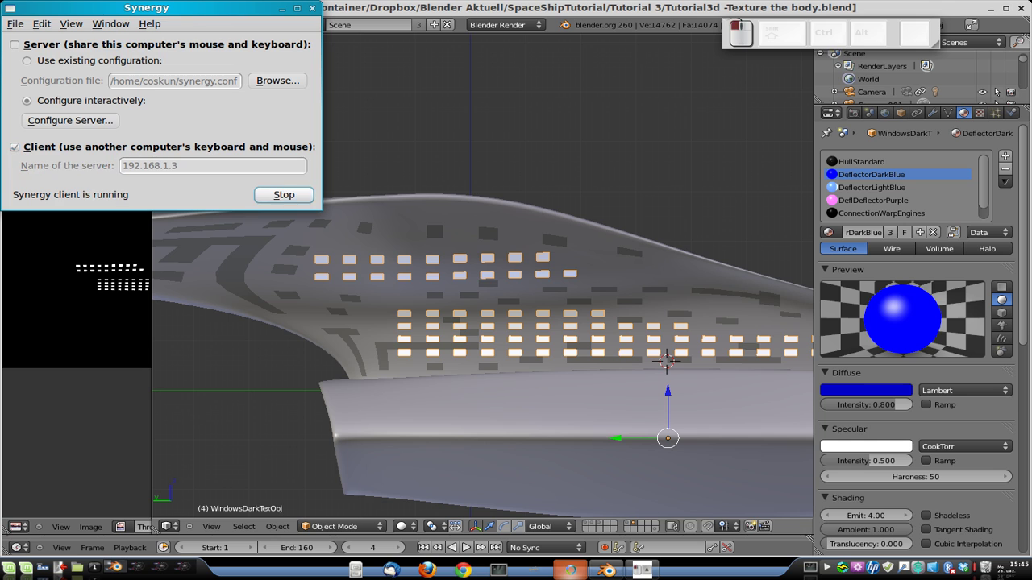
{"action": "left_click", "coordinate": [743, 279]}
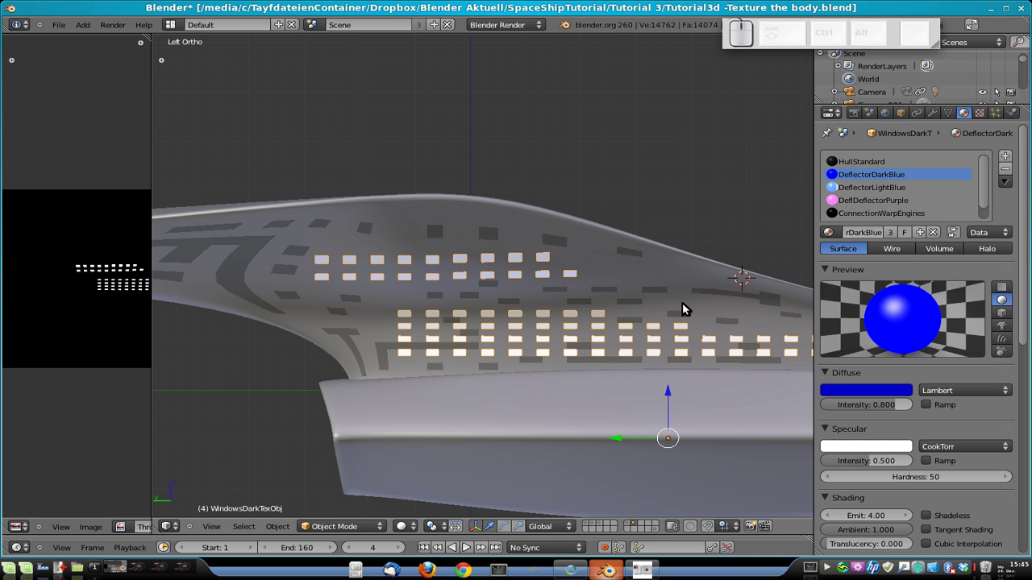
Remove the HullStandard, three deflector and ConnectionWarpEngines material slots from WindowsDarkTexObj, keeping only its window material.
{"action": "left_click", "coordinate": [876, 164]}
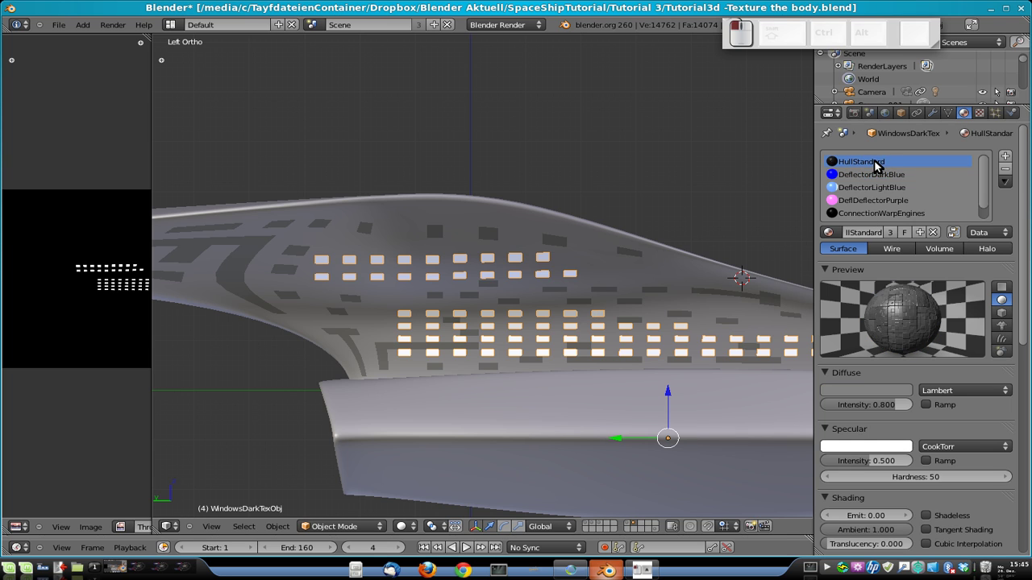
{"action": "left_click", "coordinate": [1005, 169]}
{"action": "left_click", "coordinate": [1005, 169]}
{"action": "left_click", "coordinate": [1005, 169]}
{"action": "left_click", "coordinate": [1005, 169]}
{"action": "left_click", "coordinate": [1005, 169]}
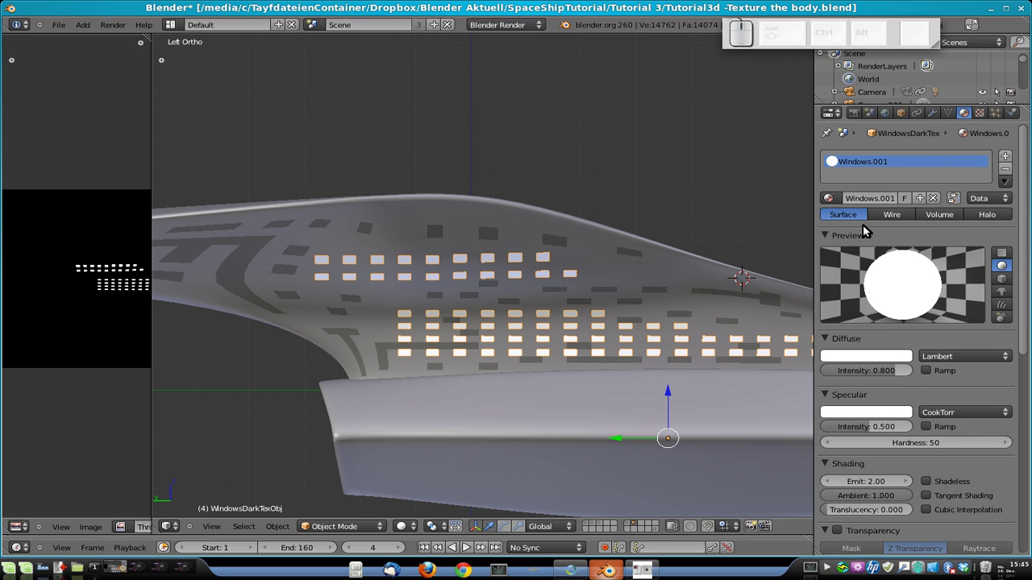
Rename the duplicate windows' remaining material WindowsDark and set its diffuse colour to black.
{"action": "left_click", "coordinate": [887, 198]}
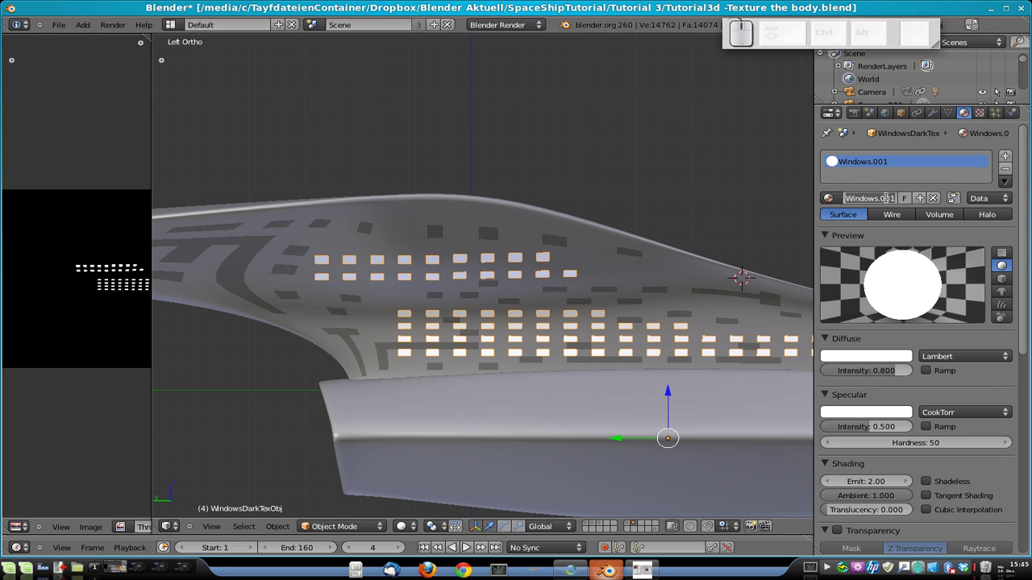
{"action": "type", "text": "Wi"}
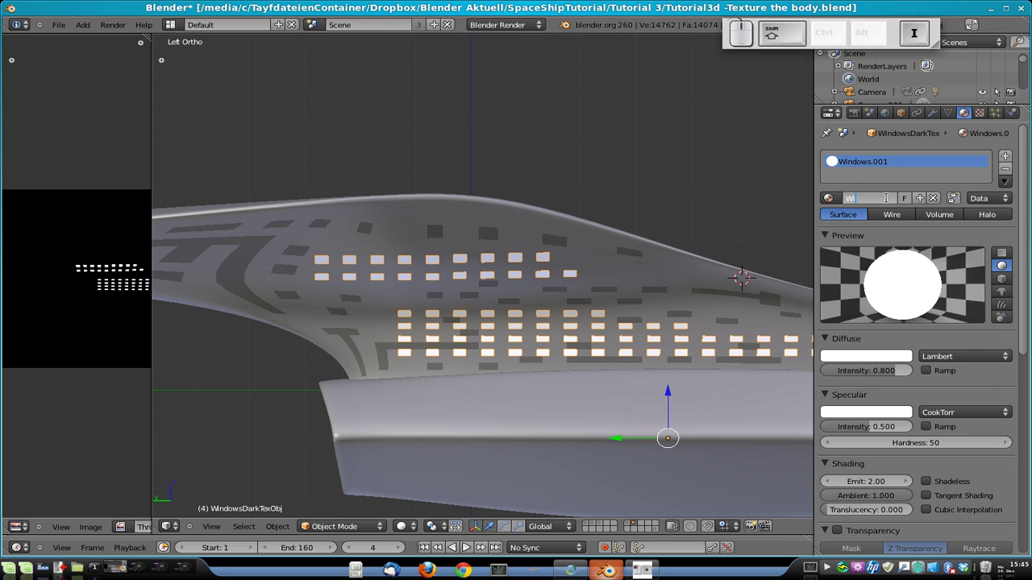
{"action": "type", "text": "ndowsDark"}
{"action": "key", "text": "Return"}
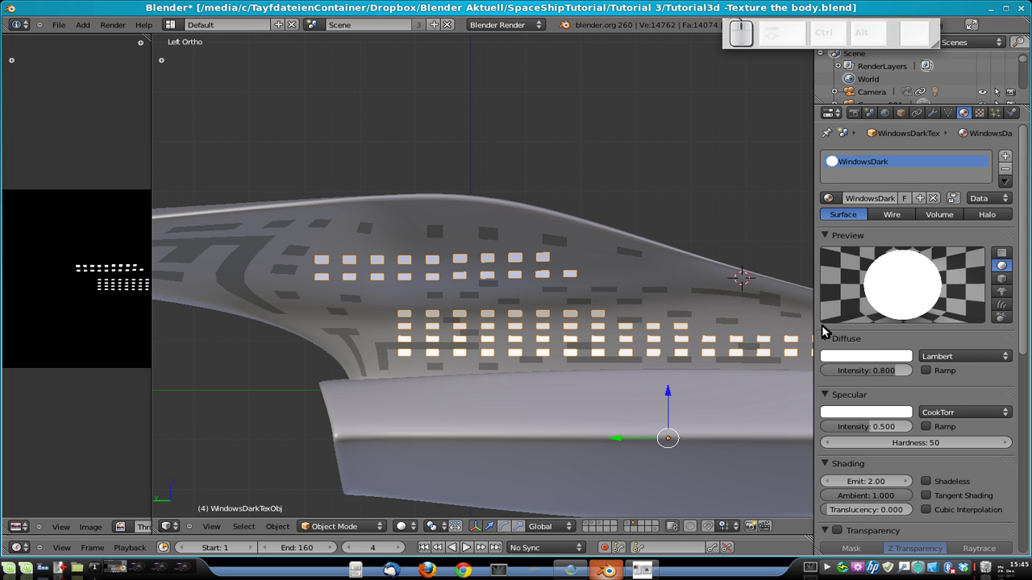
{"action": "left_click", "coordinate": [852, 357]}
{"action": "left_click", "coordinate": [900, 272]}
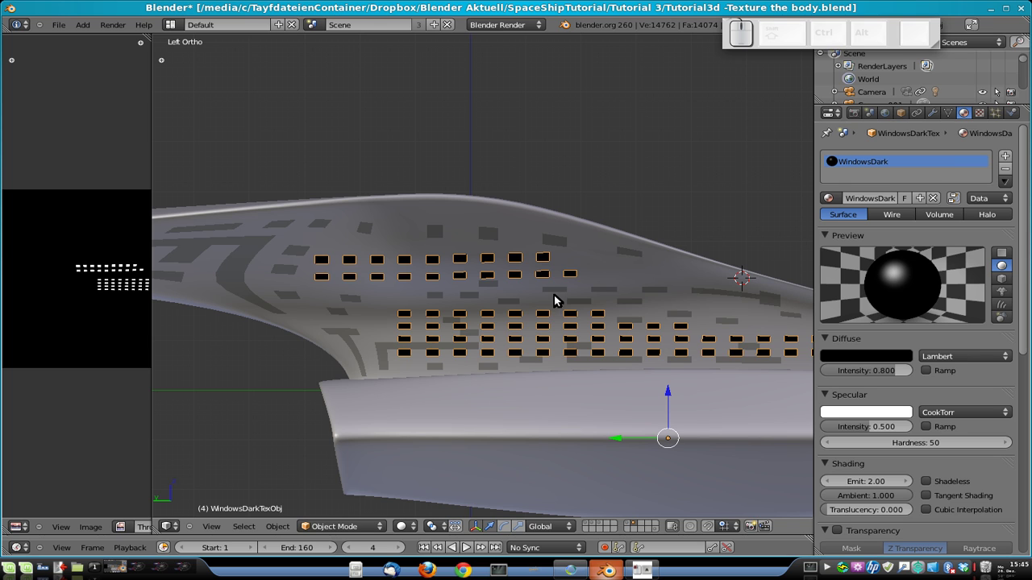
Show only WindowsLightTexObj's layer and assign the Windows material to a face in its upper window row.
{"action": "key", "text": "6"}
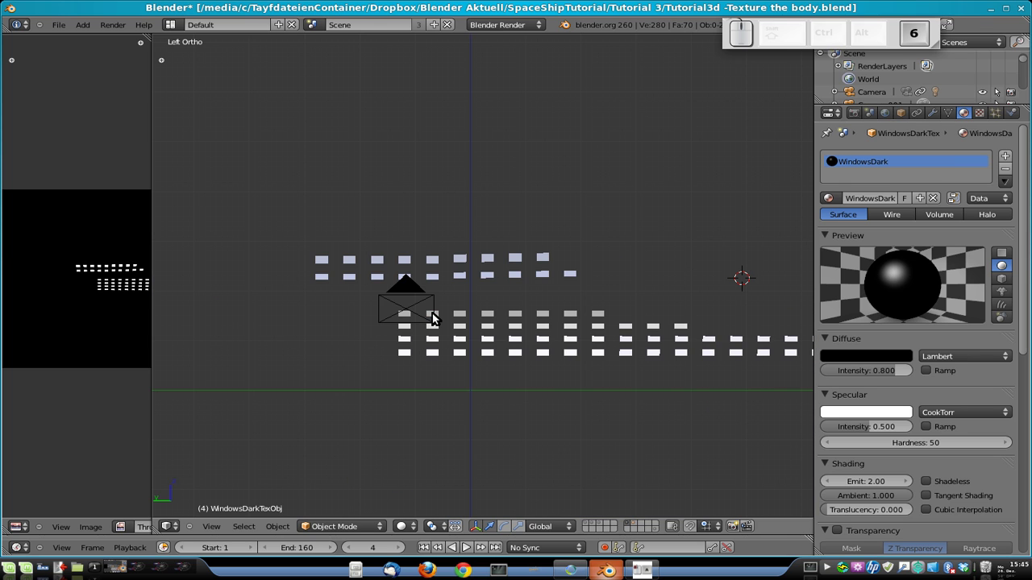
{"action": "right_click", "coordinate": [520, 261]}
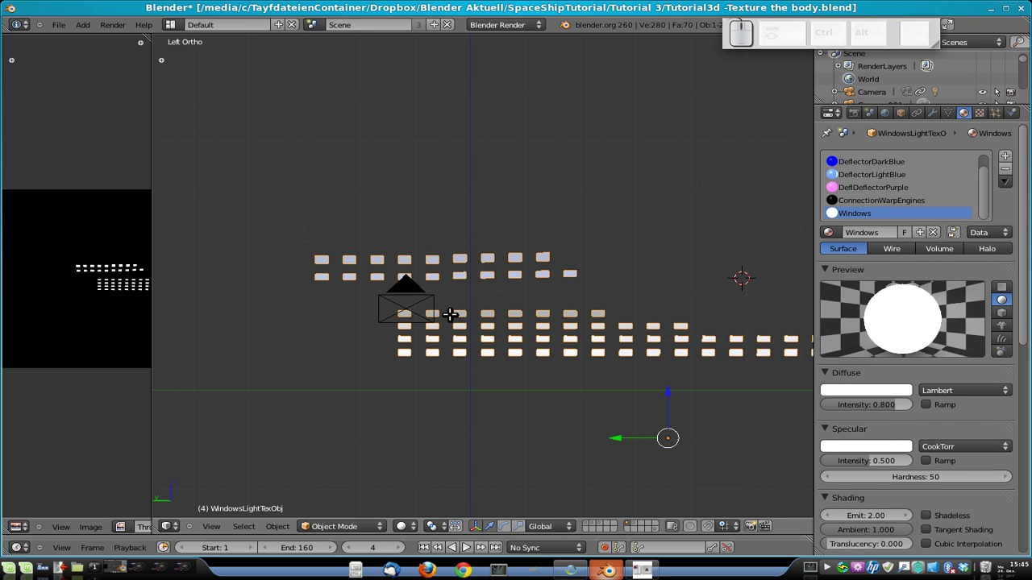
{"action": "key", "text": "Tab"}
{"action": "right_click", "coordinate": [461, 259]}
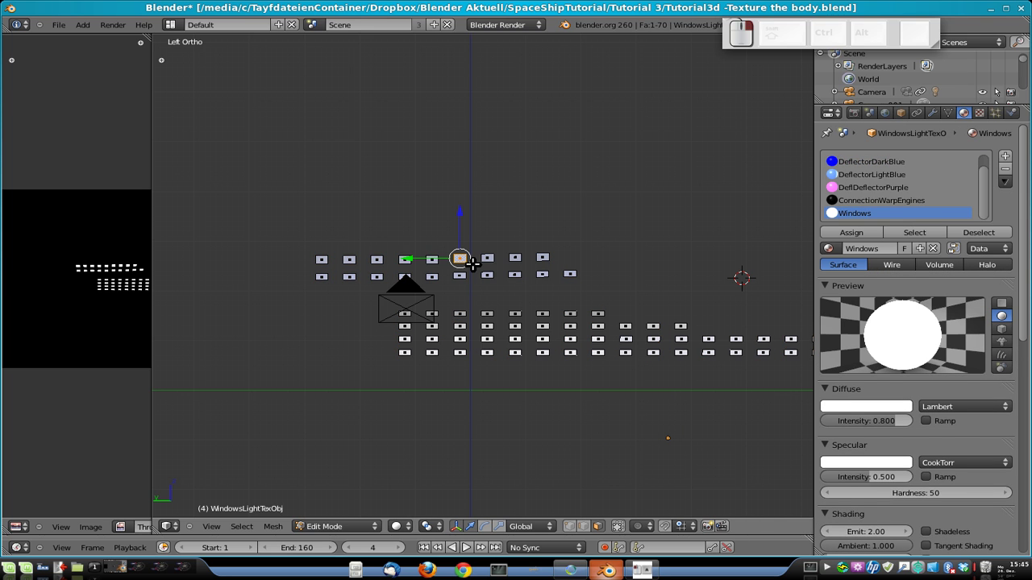
{"action": "left_click", "coordinate": [848, 232]}
{"action": "key", "text": "Tab"}
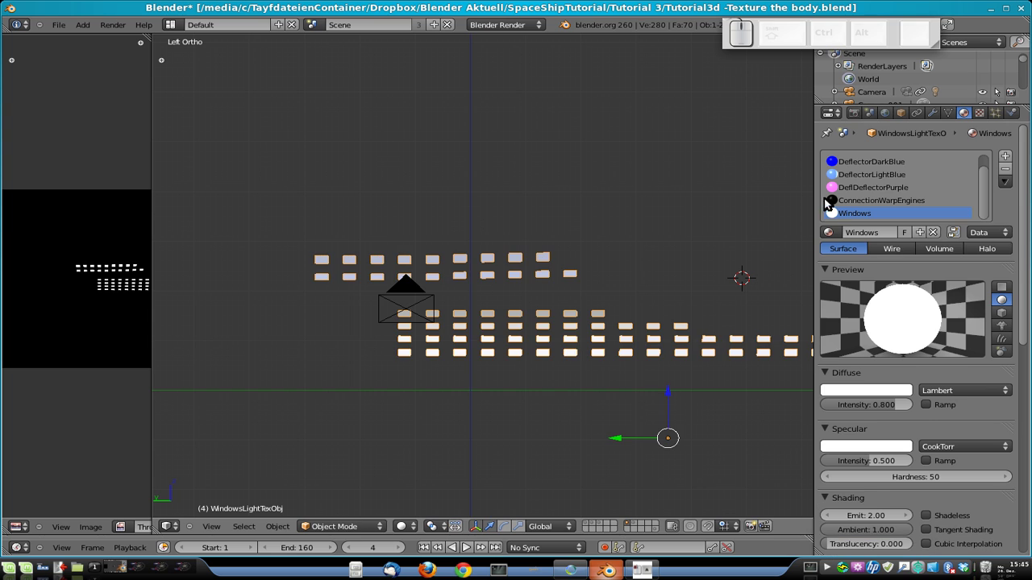
Remove the HullStandard, three deflector and ConnectionWarpEngines material slots from WindowsLightTexObj, keeping only Windows.
{"action": "left_click", "coordinate": [923, 163]}
{"action": "scroll", "coordinate": [927, 165], "scroll_direction": "up", "scroll_amount": 1}
{"action": "left_click", "coordinate": [909, 161]}
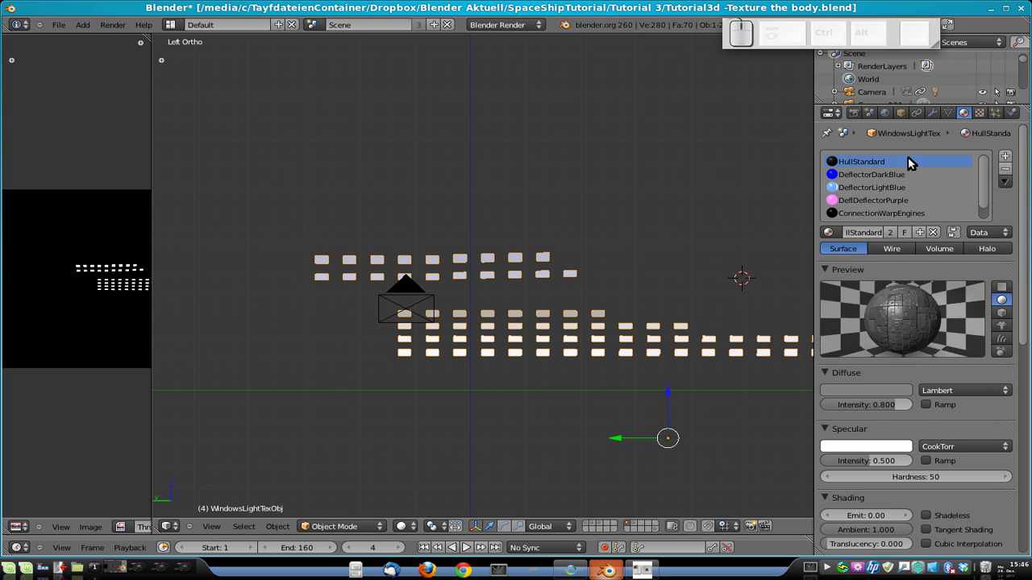
{"action": "left_click", "coordinate": [1005, 170]}
{"action": "left_click", "coordinate": [1005, 169]}
{"action": "left_click", "coordinate": [1006, 169]}
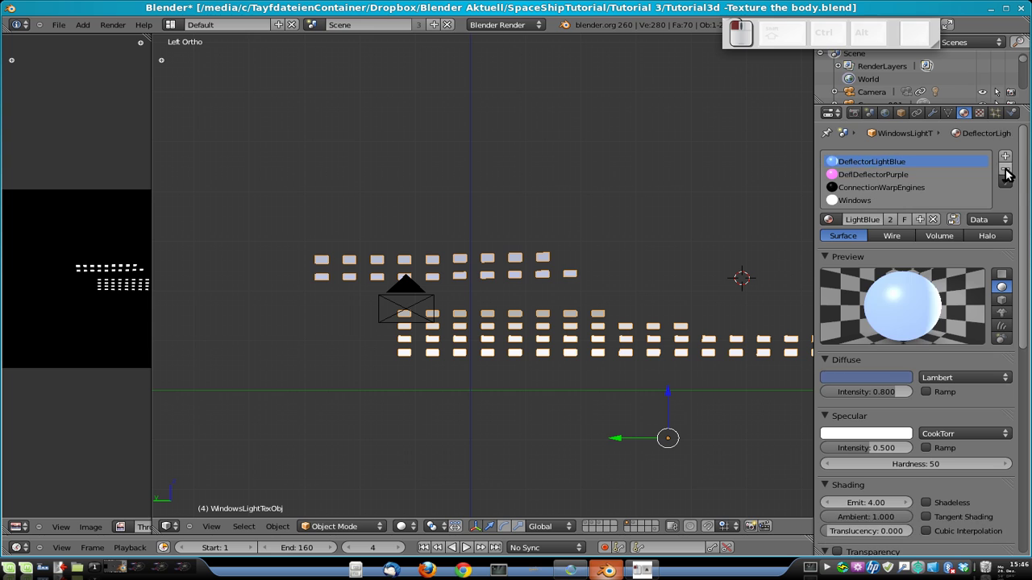
{"action": "left_click", "coordinate": [1005, 169]}
{"action": "left_click", "coordinate": [1006, 169]}
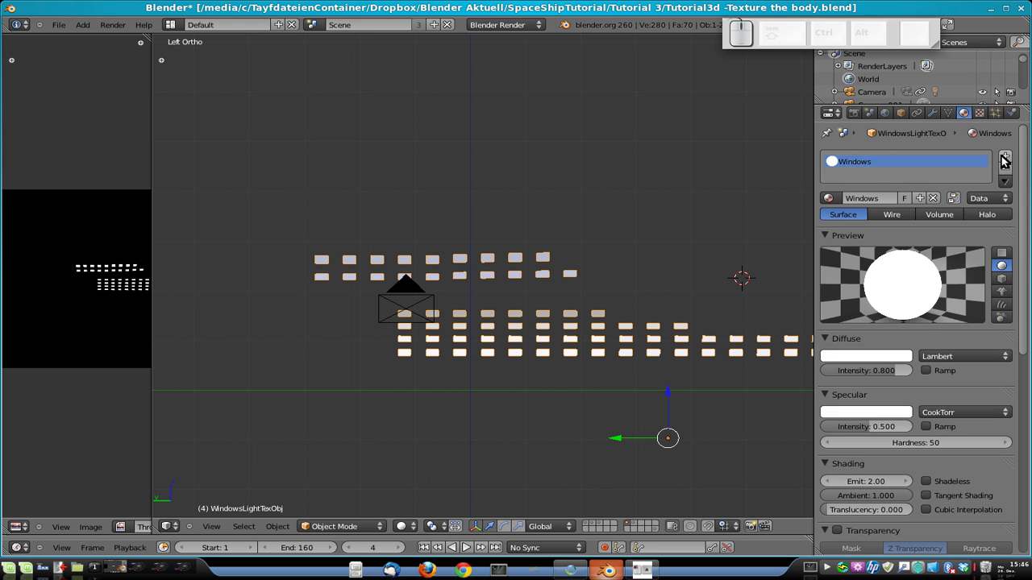
Add a second material slot to WindowsLightTexObj and link the existing WindowsDark material to it.
{"action": "left_click", "coordinate": [1006, 169]}
{"action": "left_click", "coordinate": [829, 198]}
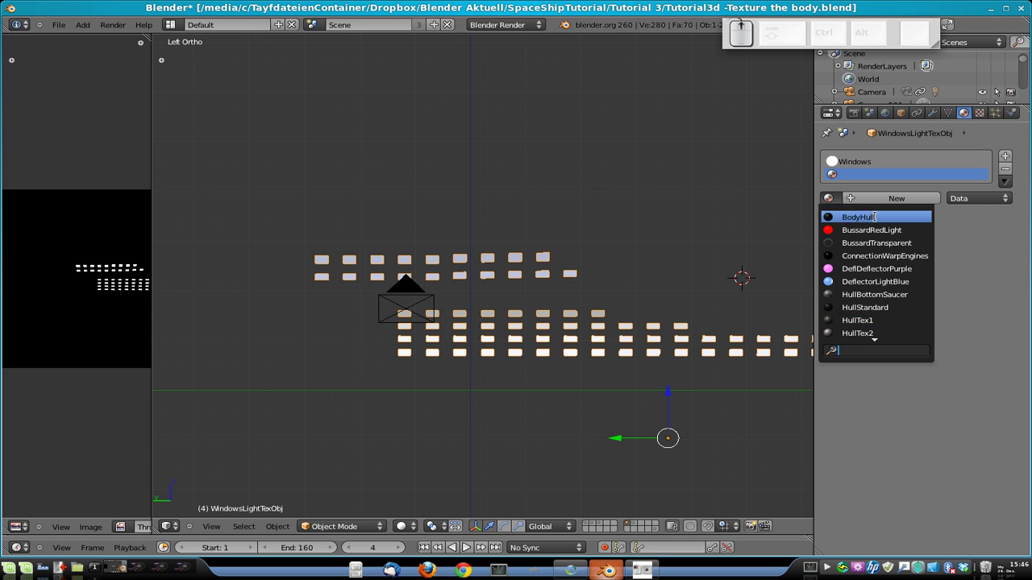
{"action": "scroll", "coordinate": [878, 344], "scroll_direction": "down", "scroll_amount": 10}
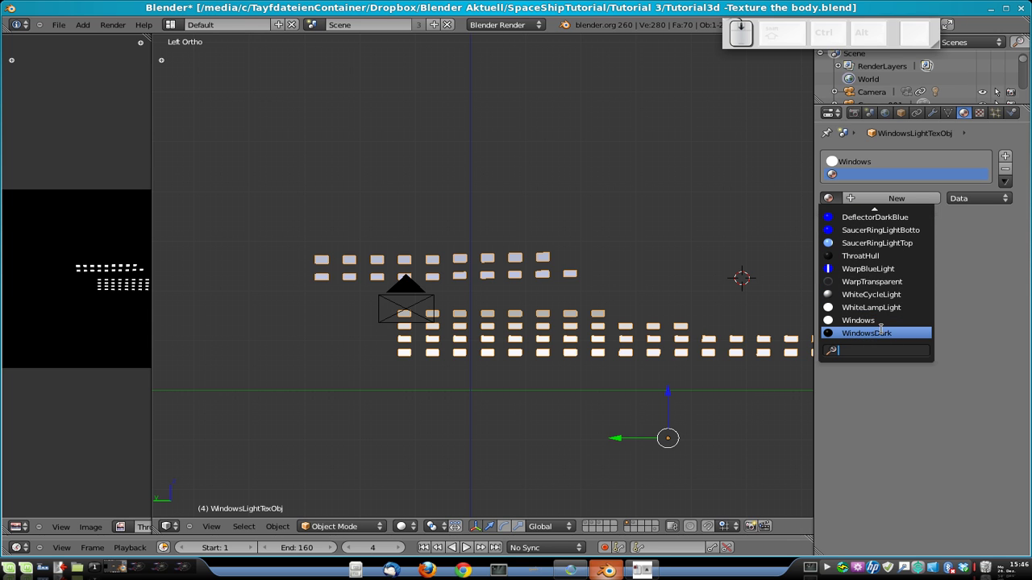
{"action": "left_click", "coordinate": [870, 333]}
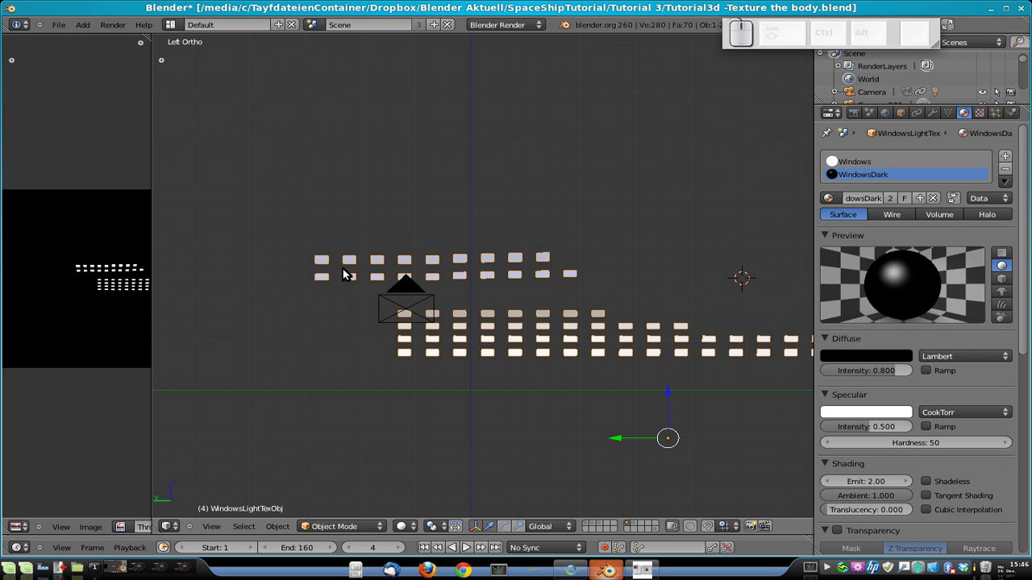
Assign WindowsDark to thirteen window faces scattered across the upper and lower rows of WindowsLightTexObj.
{"action": "key", "text": "Tab"}
{"action": "right_click", "coordinate": [432, 276], "text": "shift"}
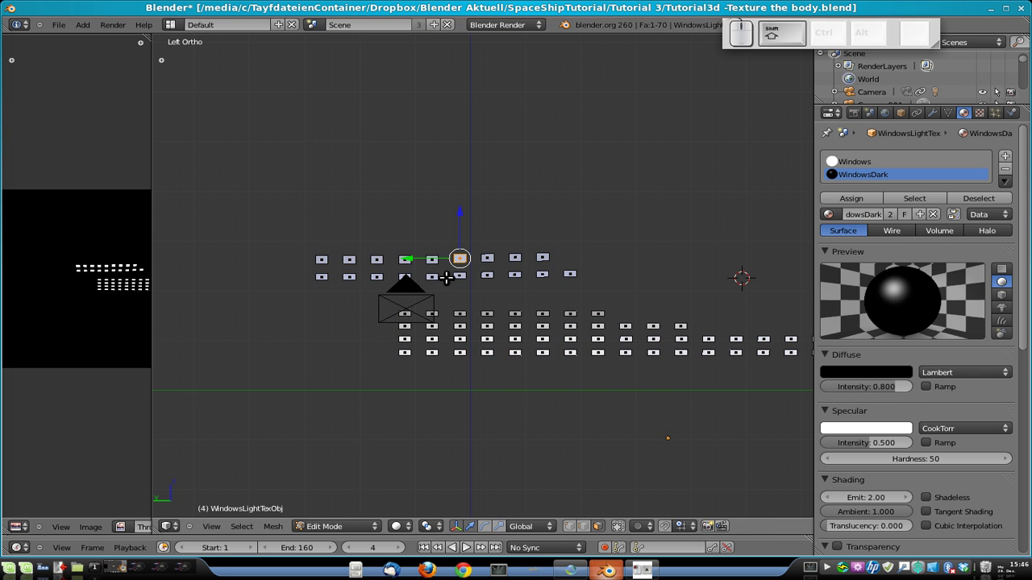
{"action": "right_click", "coordinate": [381, 262], "text": "shift"}
{"action": "right_click", "coordinate": [459, 326], "text": "shift"}
{"action": "right_click", "coordinate": [516, 326], "text": "shift"}
{"action": "right_click", "coordinate": [542, 340], "text": "shift"}
{"action": "right_click", "coordinate": [570, 352], "text": "shift"}
{"action": "right_click", "coordinate": [597, 314], "text": "shift"}
{"action": "right_click", "coordinate": [653, 339], "text": "shift"}
{"action": "right_click", "coordinate": [707, 339], "text": "shift"}
{"action": "right_click", "coordinate": [787, 340], "text": "shift"}
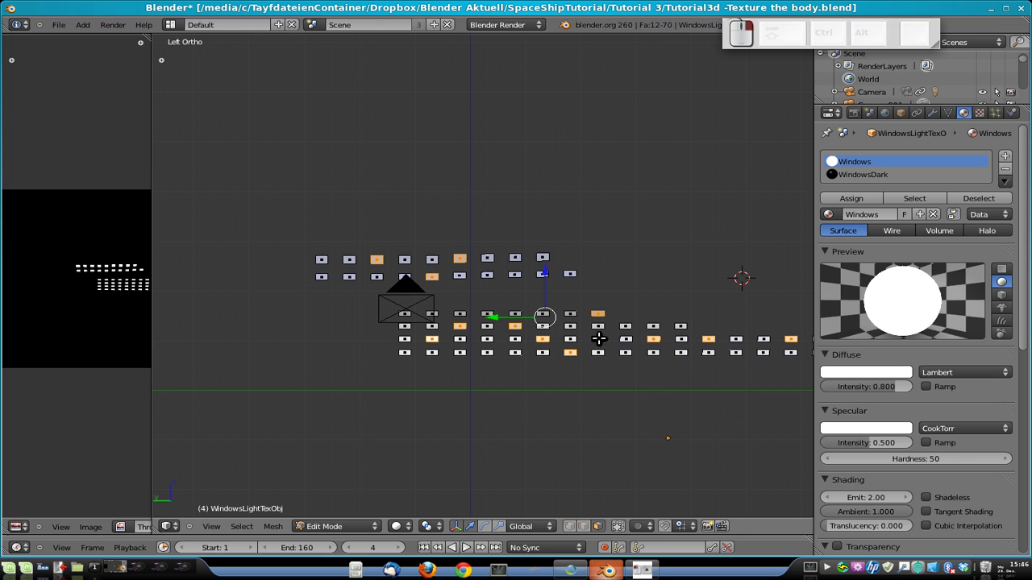
{"action": "scroll", "coordinate": [432, 340], "scroll_direction": "down", "scroll_amount": 2}
{"action": "right_click", "coordinate": [708, 328], "text": "shift"}
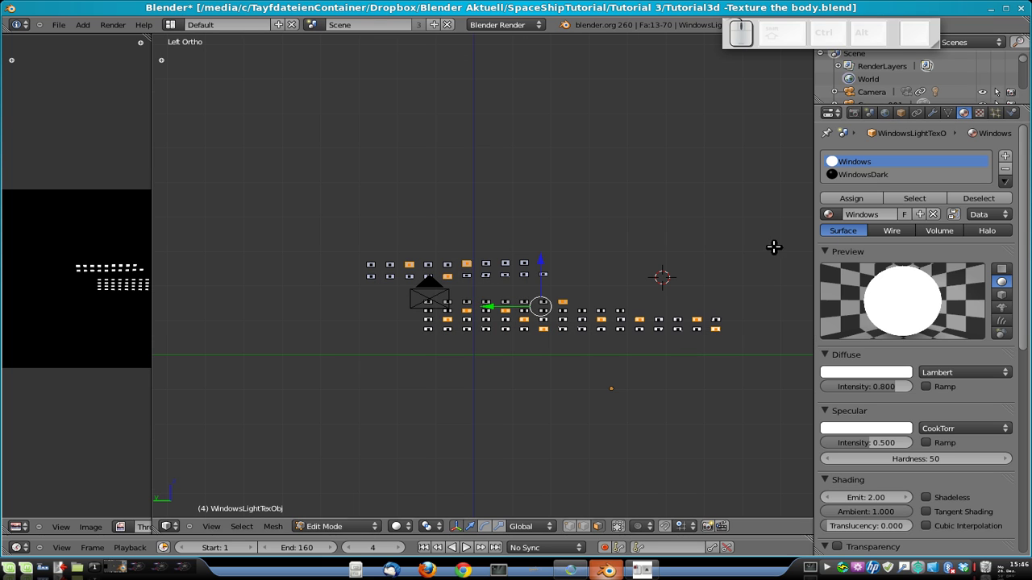
{"action": "left_click", "coordinate": [867, 175]}
{"action": "left_click", "coordinate": [853, 198]}
{"action": "key", "text": "Tab"}
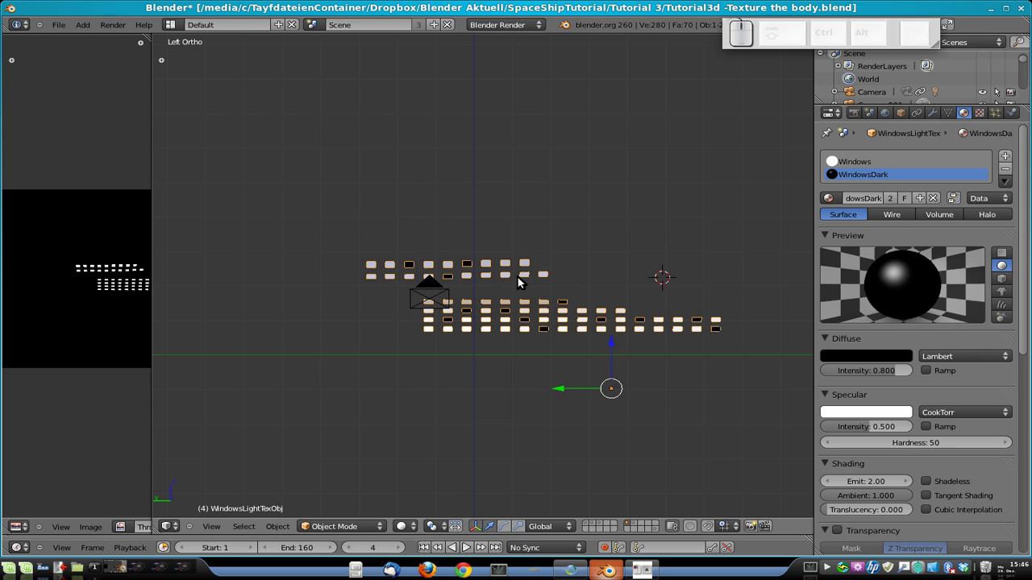
Render the layer with the partly lit windows on its own and save the image over ThroatWindows.png.
{"action": "key", "text": "7"}
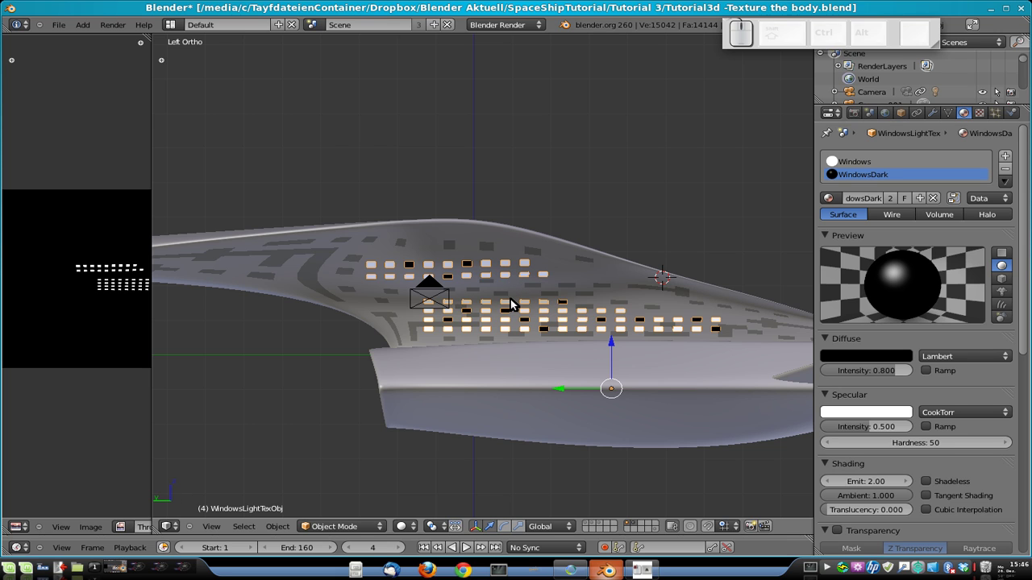
{"action": "key", "text": "7"}
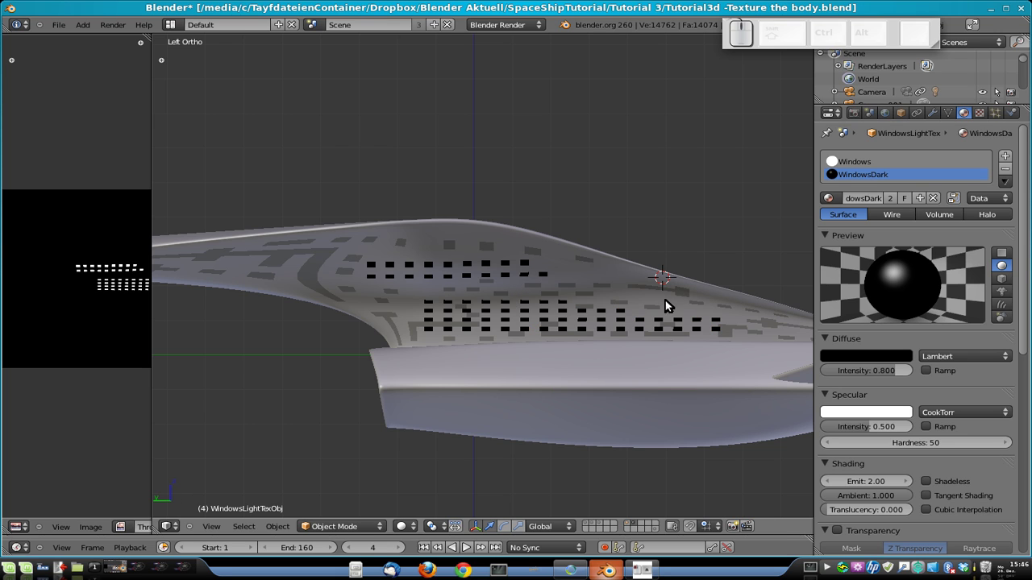
{"action": "key", "text": "6"}
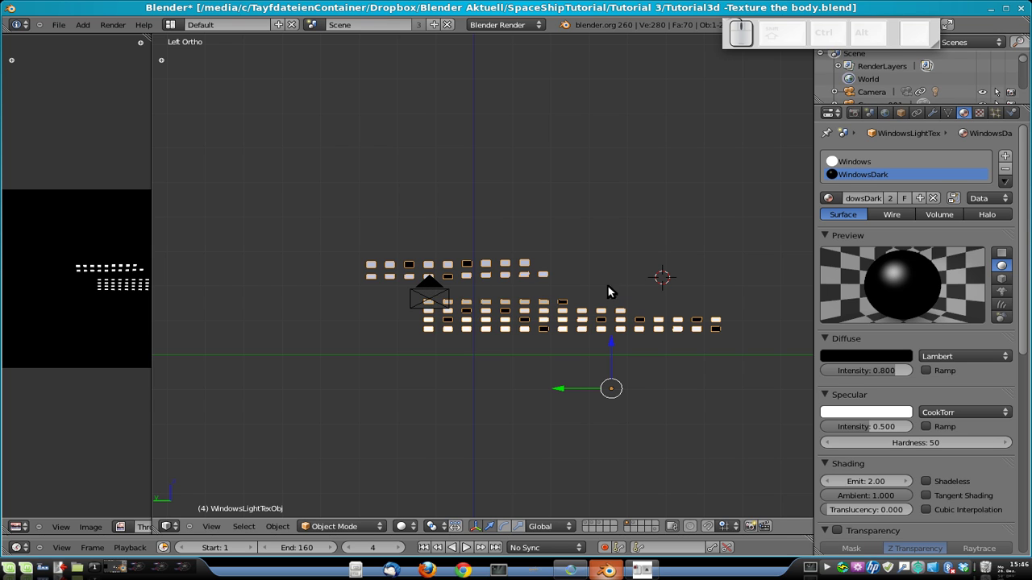
{"action": "key", "text": "F12"}
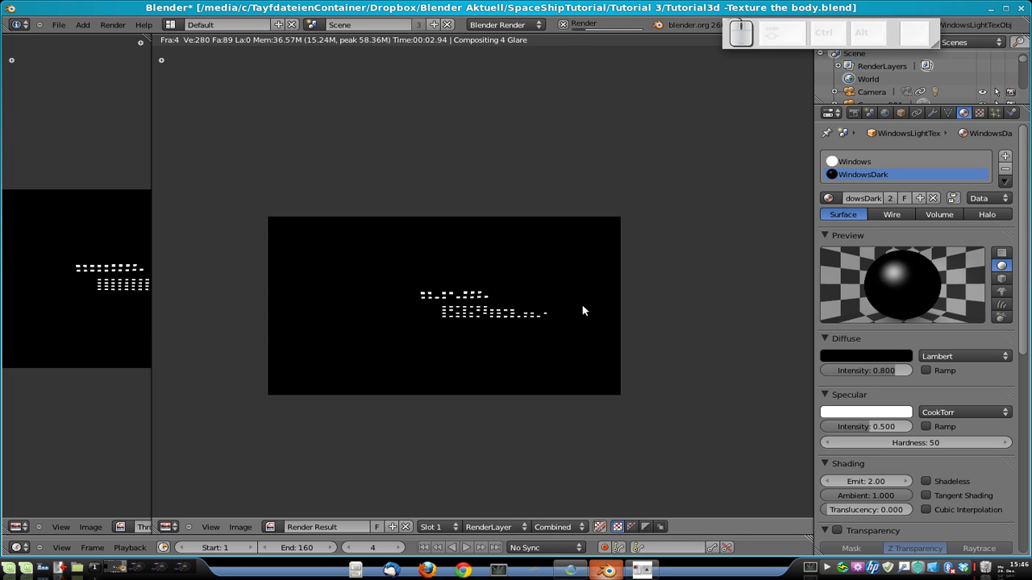
{"action": "left_click", "coordinate": [578, 303]}
{"action": "key", "text": "F3"}
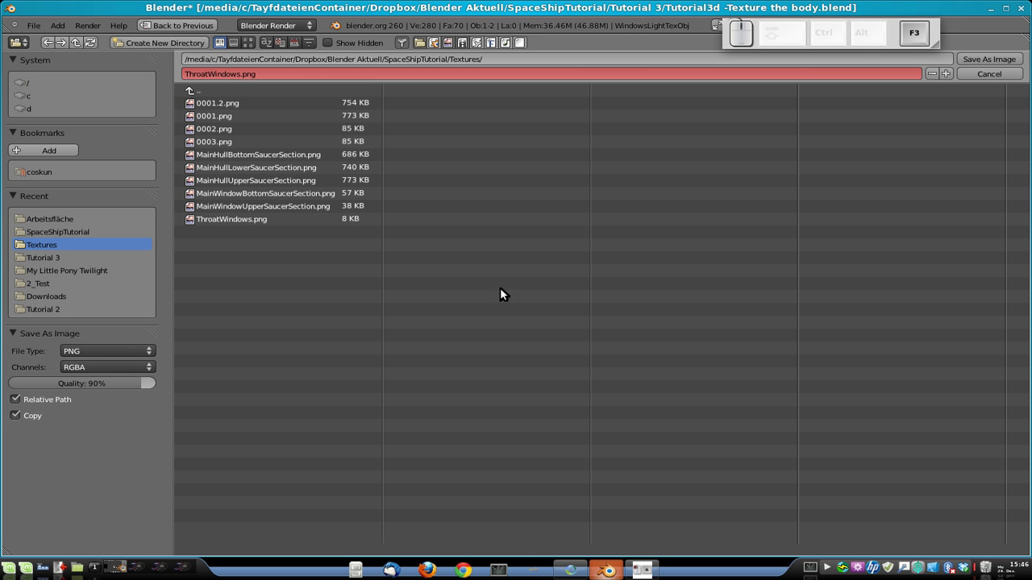
{"action": "left_click", "coordinate": [232, 218]}
{"action": "left_click", "coordinate": [988, 59]}
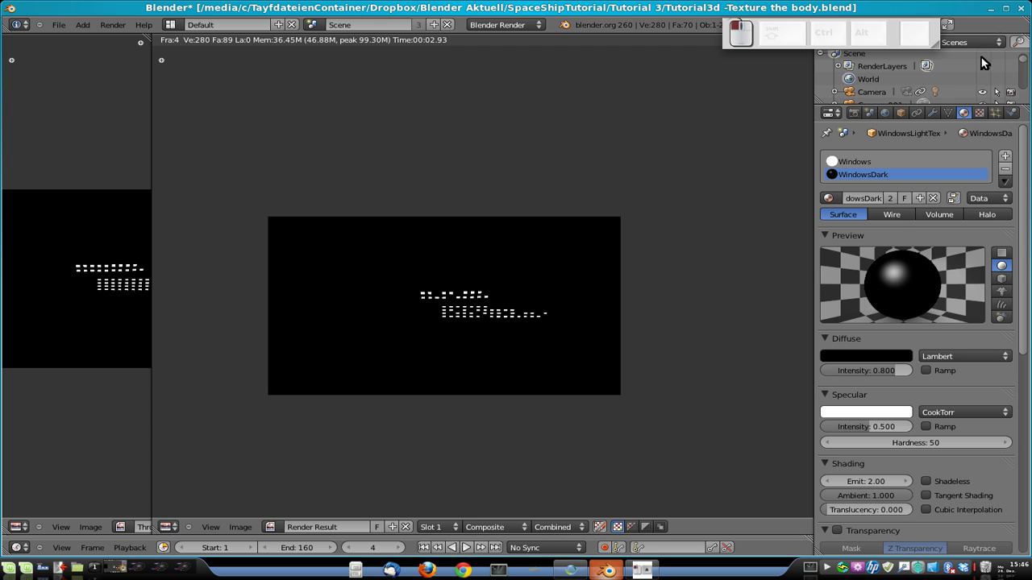
{"action": "key", "text": "Escape"}
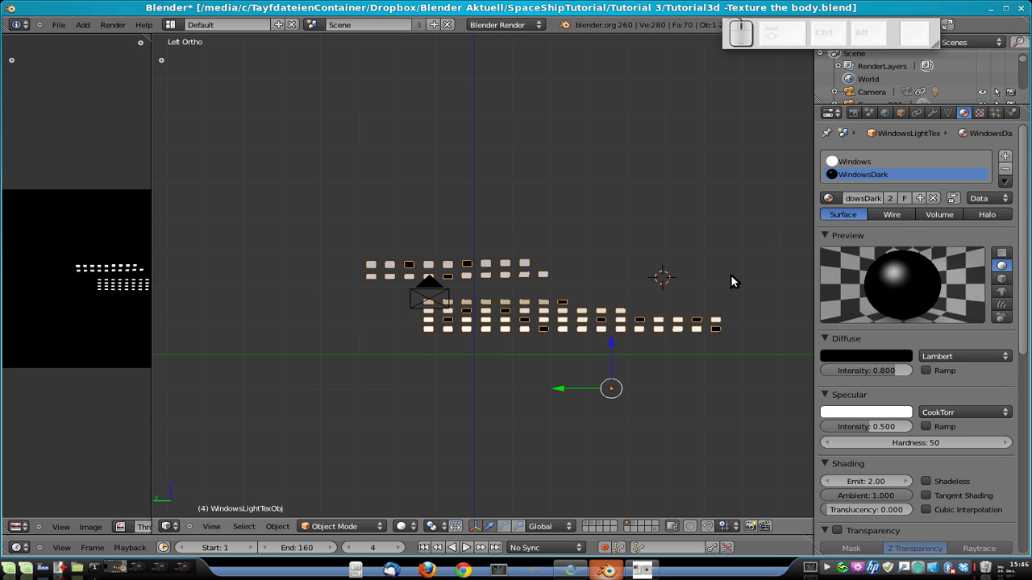
Render the layer with the ship body and the dark windows to check the hull texture.
{"action": "key", "text": "7"}
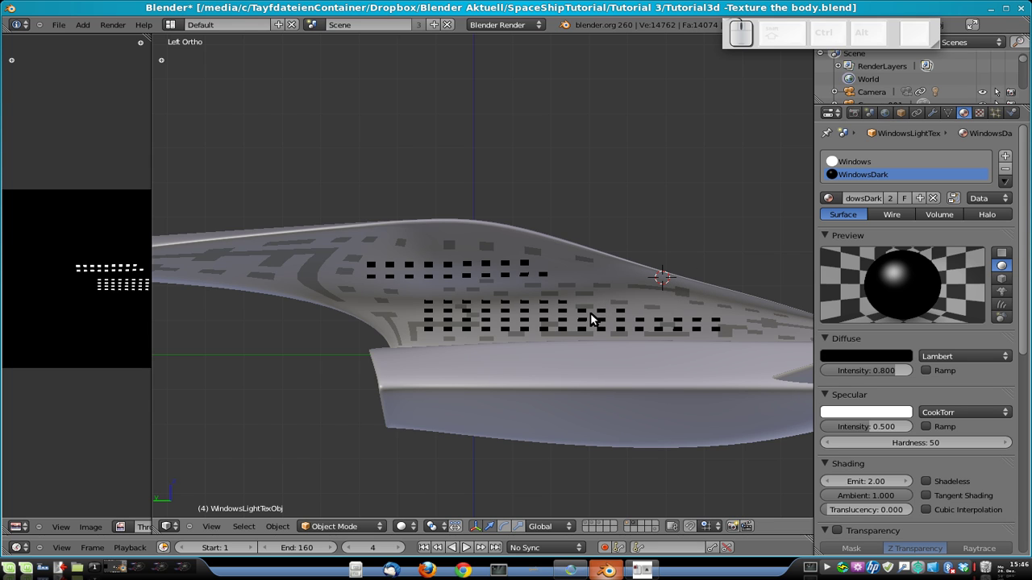
{"action": "scroll", "coordinate": [591, 324], "scroll_direction": "down", "scroll_amount": 4}
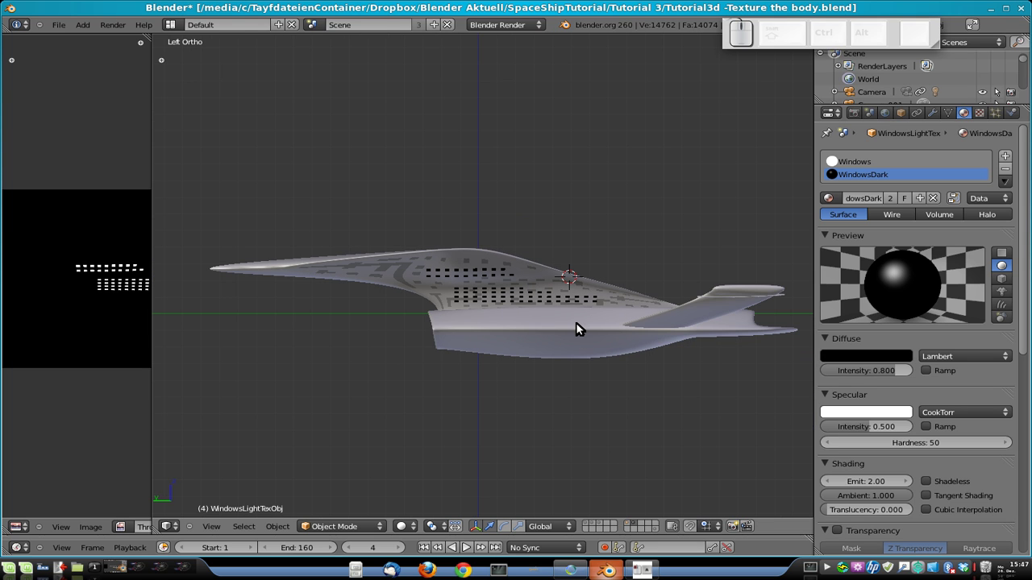
{"action": "key", "text": "F12"}
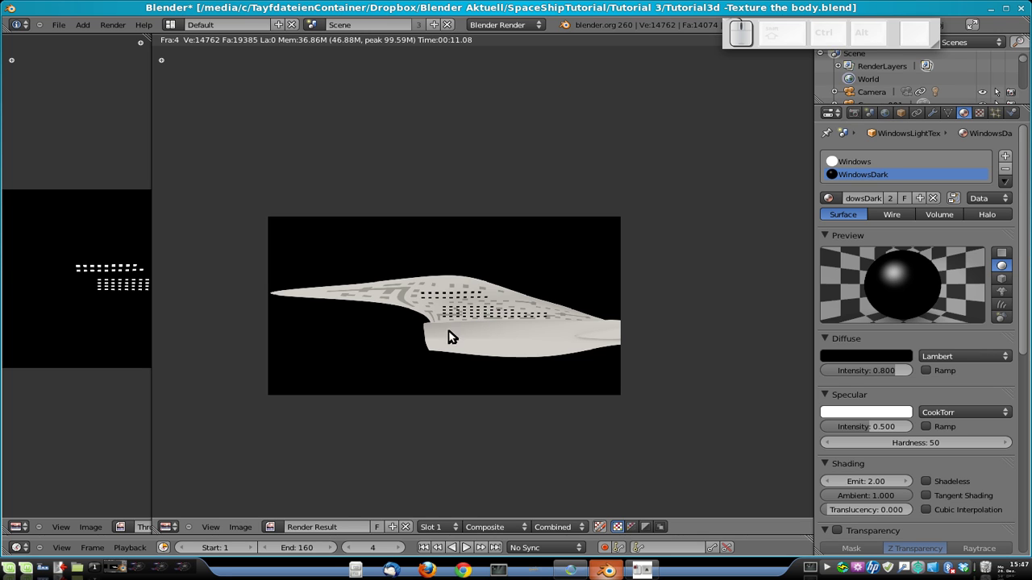
{"action": "key", "text": "Escape"}
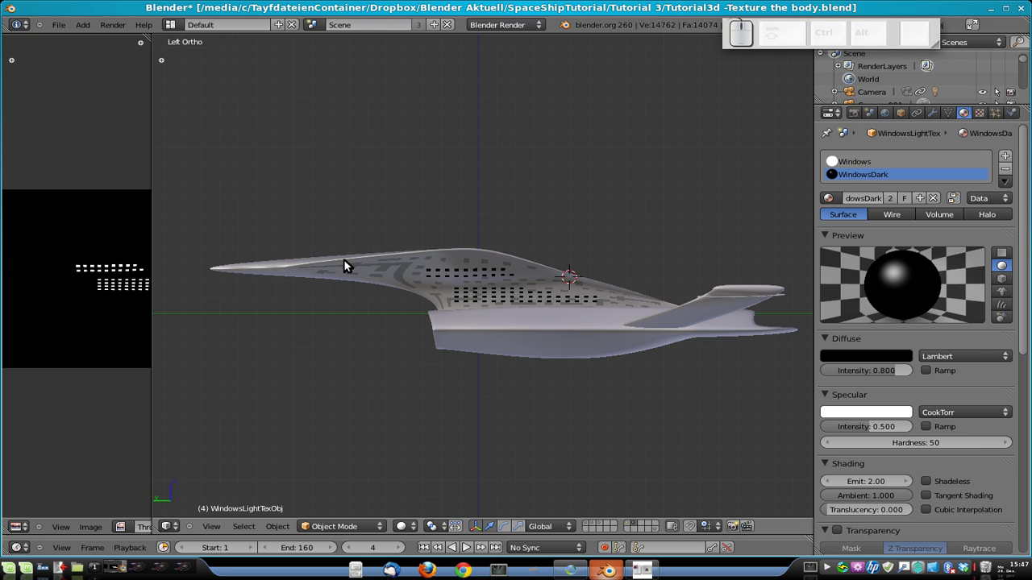
Turn off Environment Lighting for the world and save over Tutorial3d -Texture the body.blend.
{"action": "left_click", "coordinate": [885, 113]}
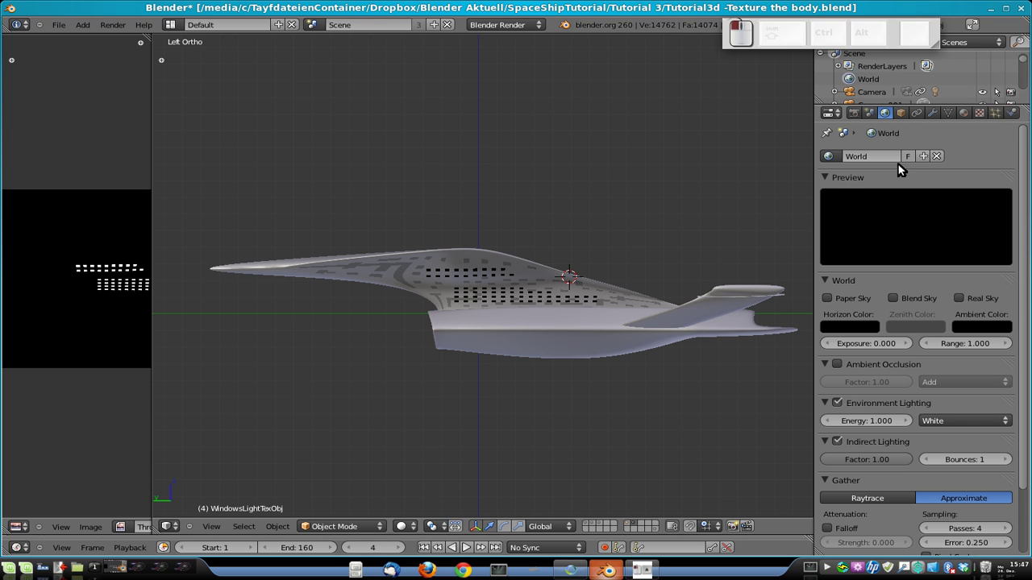
{"action": "key", "text": "ctrl+s"}
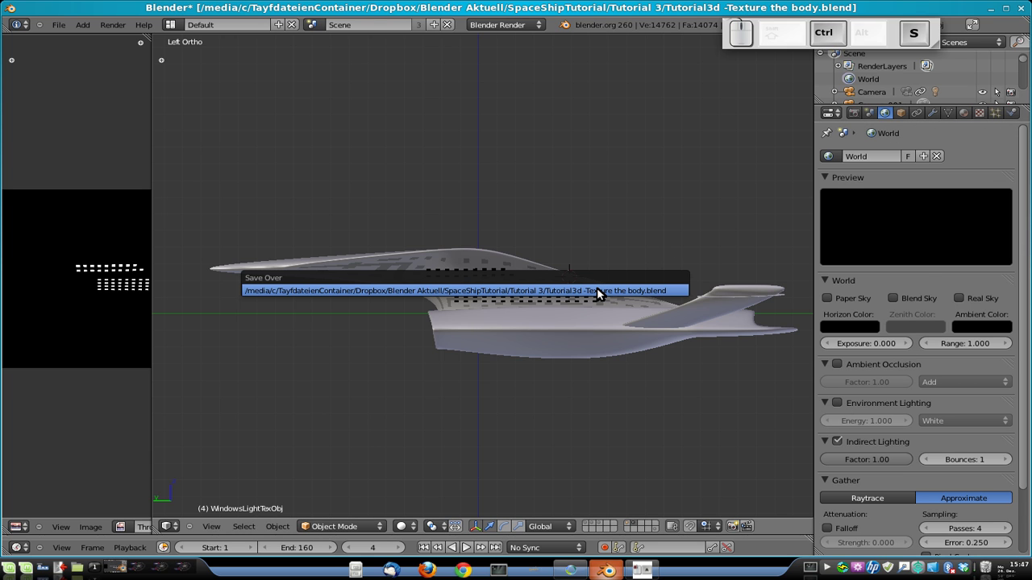
{"action": "left_click", "coordinate": [598, 291]}
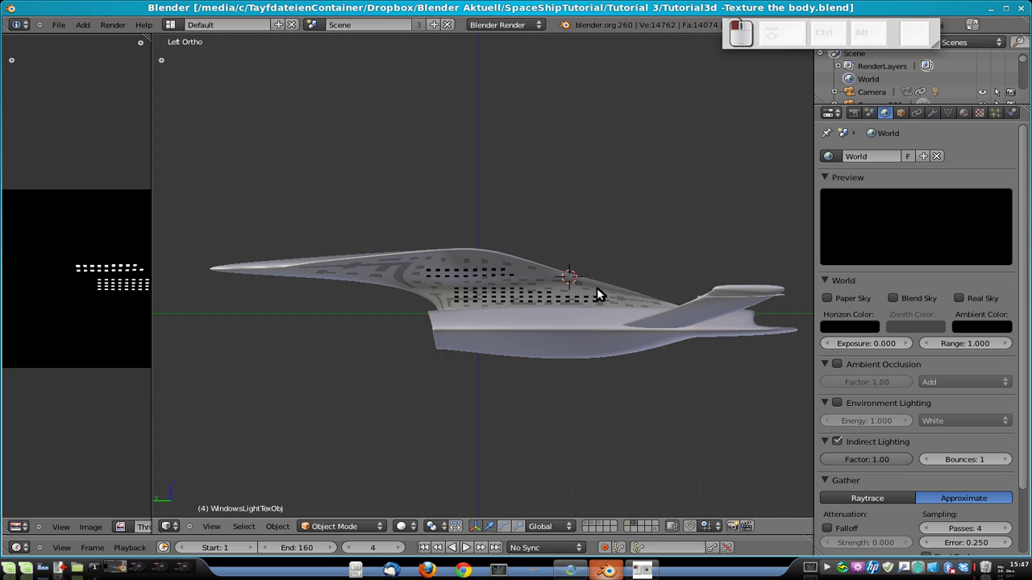
Open Tutorial1fTexture.blend from the SpaceShipTutorial folder and view its spot lamp from the side.
{"action": "left_click", "coordinate": [59, 25]}
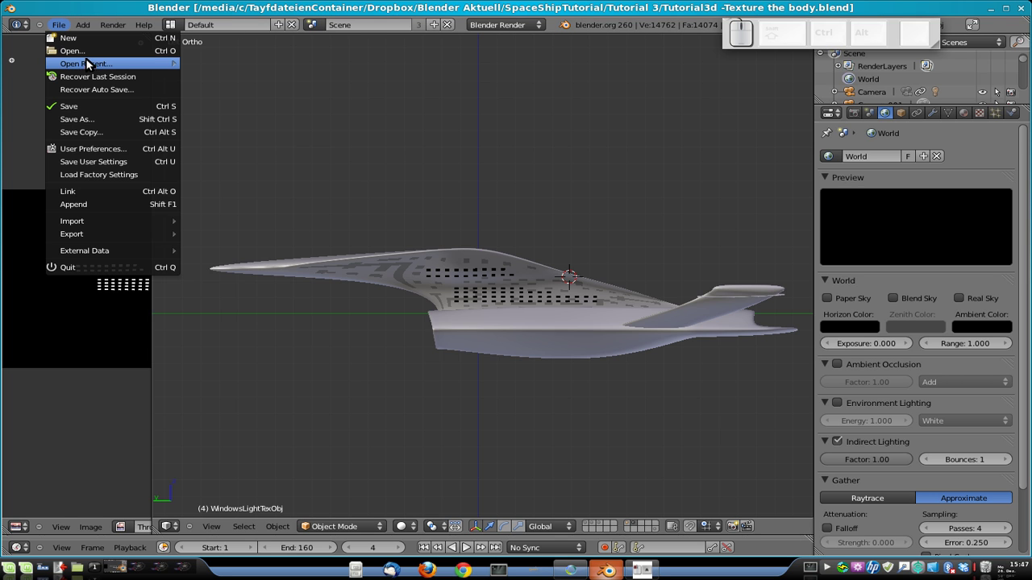
{"action": "mouse_move", "coordinate": [88, 66]}
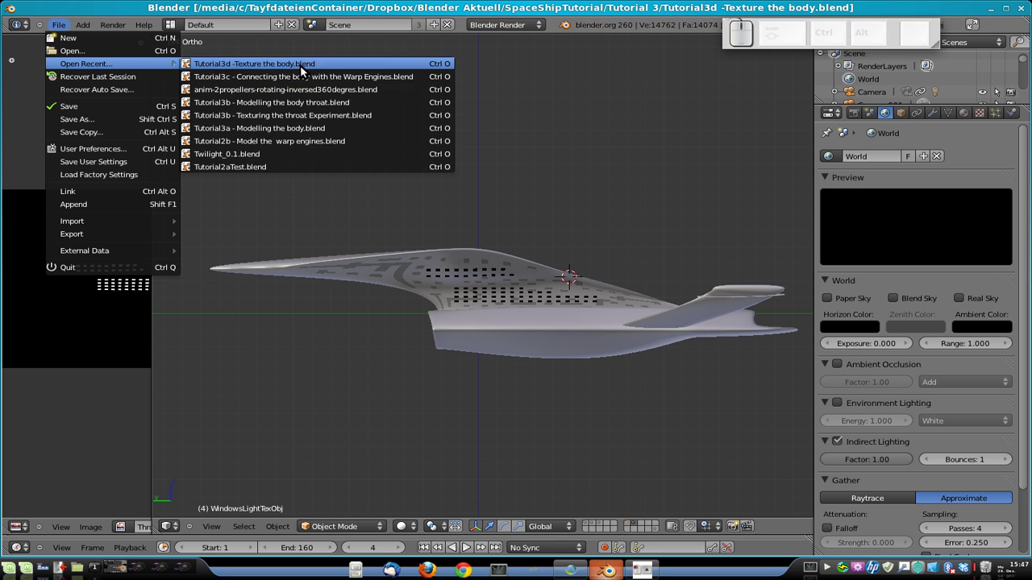
{"action": "left_click", "coordinate": [91, 50]}
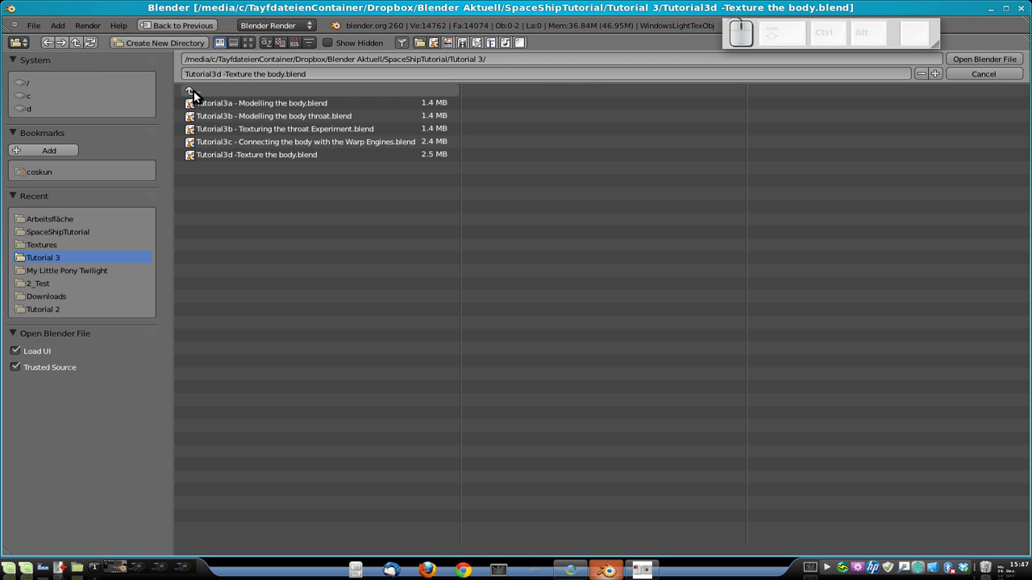
{"action": "left_click", "coordinate": [194, 91]}
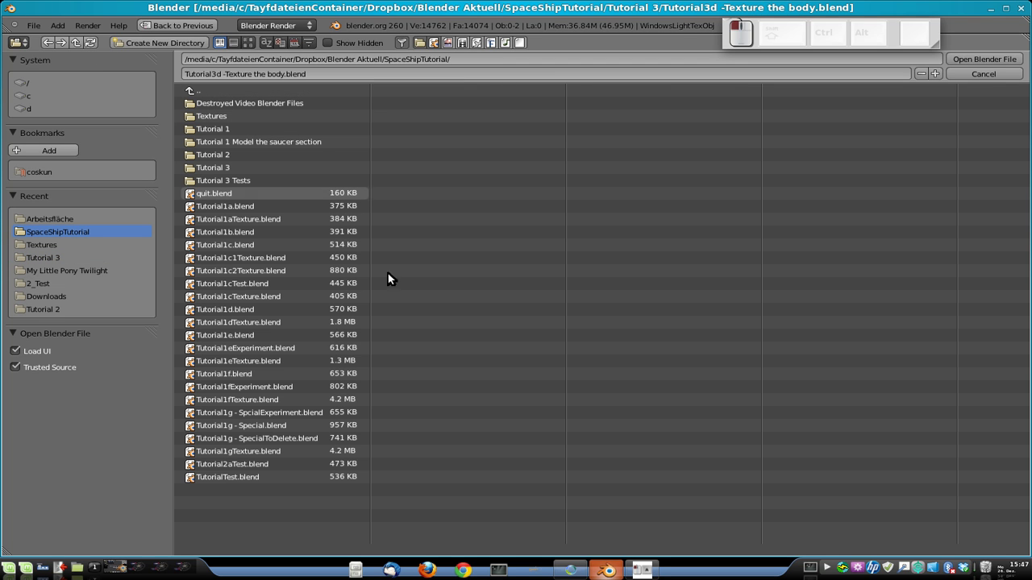
{"action": "left_click", "coordinate": [261, 399]}
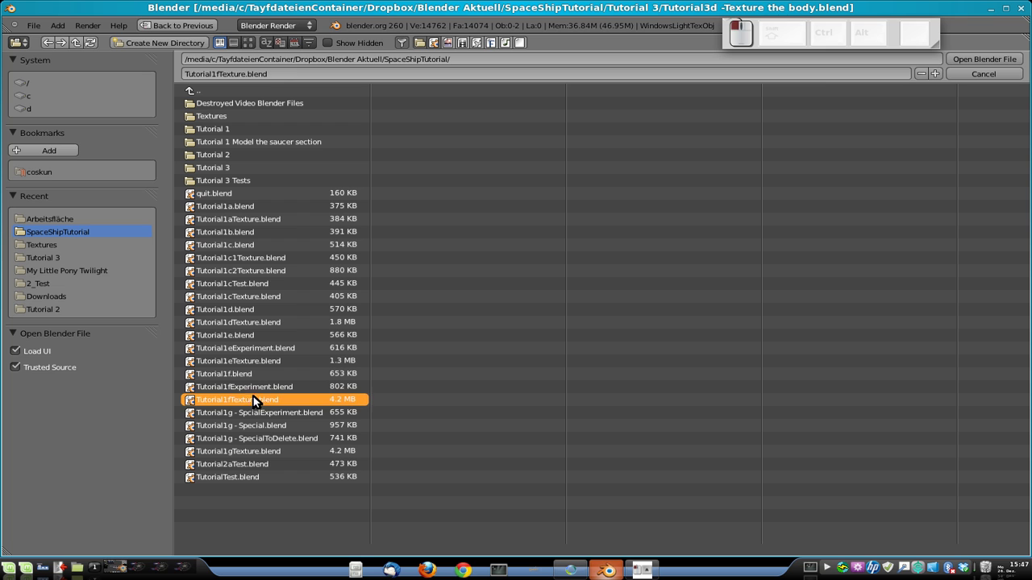
{"action": "left_click", "coordinate": [985, 59]}
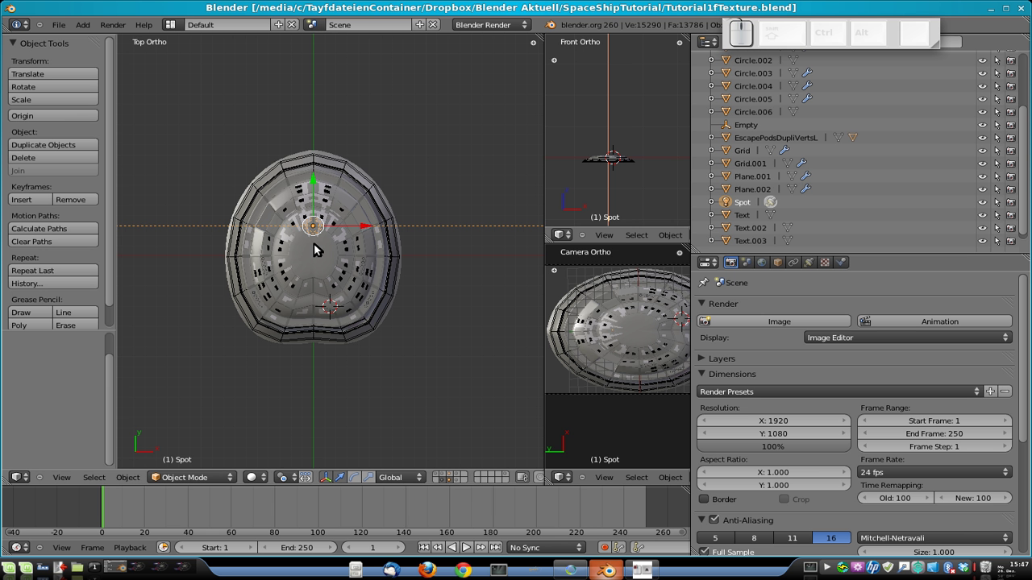
{"action": "scroll", "coordinate": [314, 246], "scroll_direction": "down", "scroll_amount": 8}
{"action": "middle_click_drag", "start_coordinate": [329, 266], "coordinate": [349, 192]}
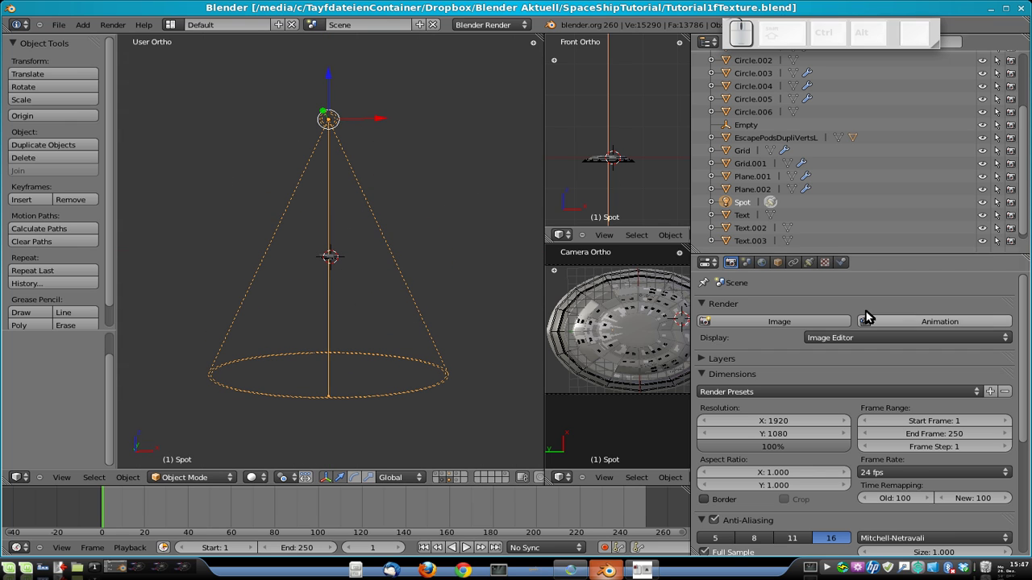
Rename the spot lamp's data block TextureSpot and save over Tutorial1fTexture.blend.
{"action": "left_click", "coordinate": [803, 265]}
{"action": "left_click", "coordinate": [758, 306]}
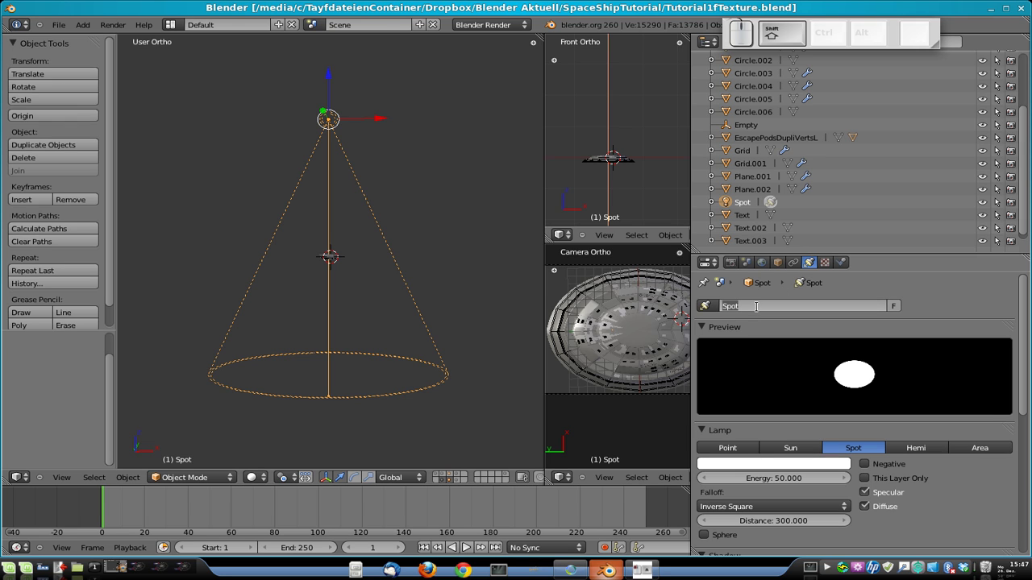
{"action": "type", "text": "Tex"}
{"action": "type", "text": "u"}
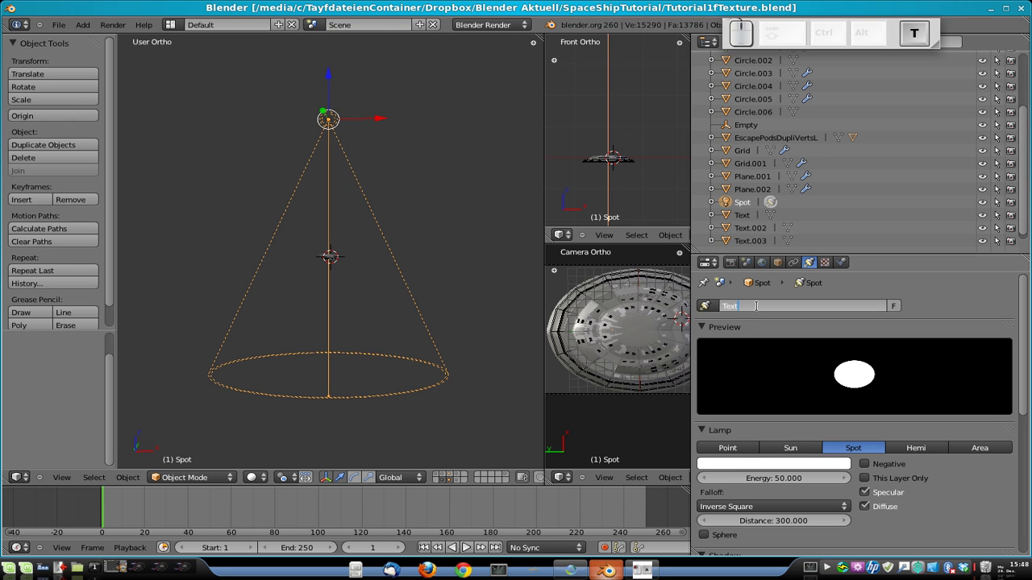
{"action": "type", "text": "ureSpot"}
{"action": "key", "text": "Return"}
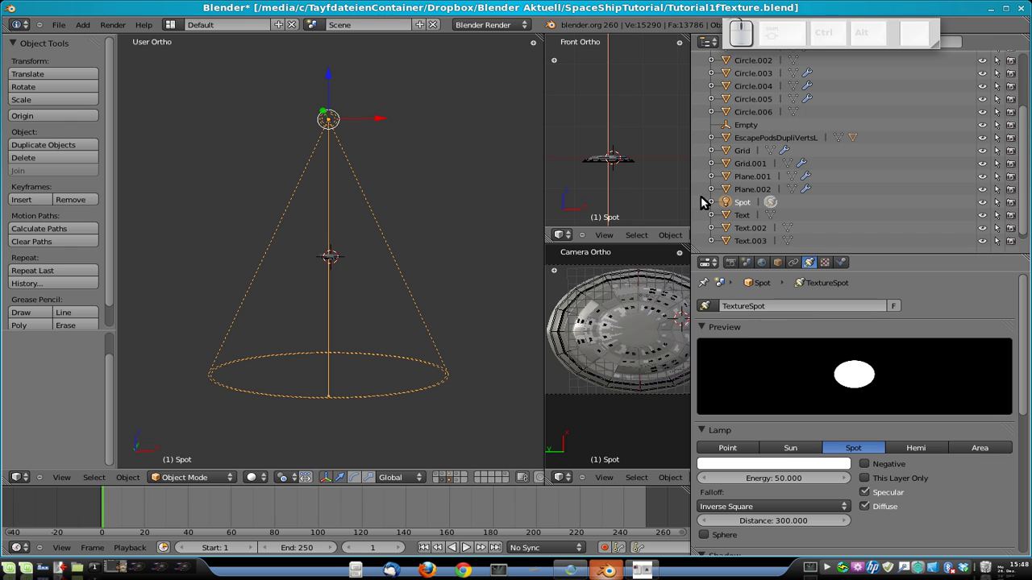
{"action": "key", "text": "ctrl+s"}
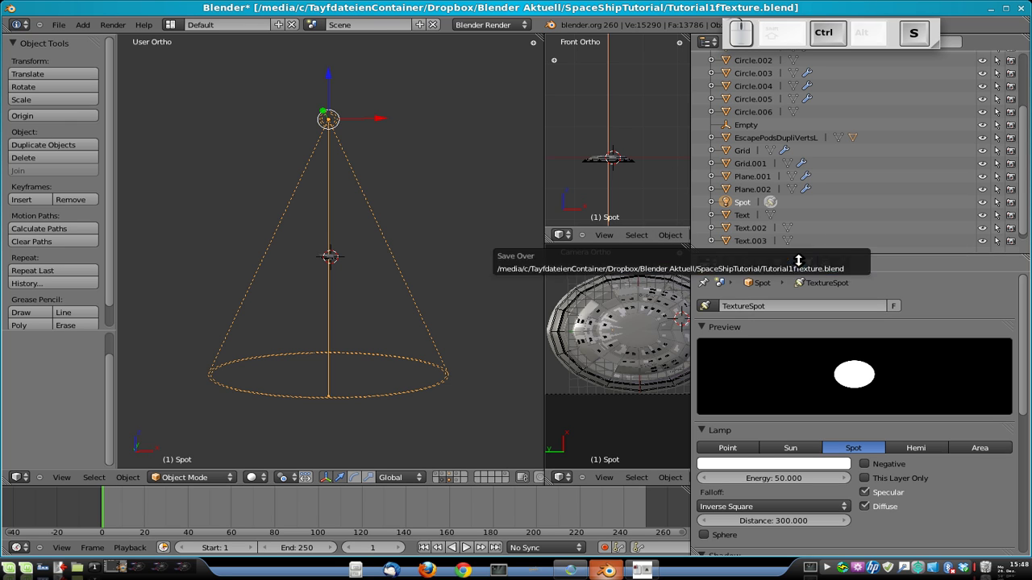
{"action": "left_click", "coordinate": [798, 266]}
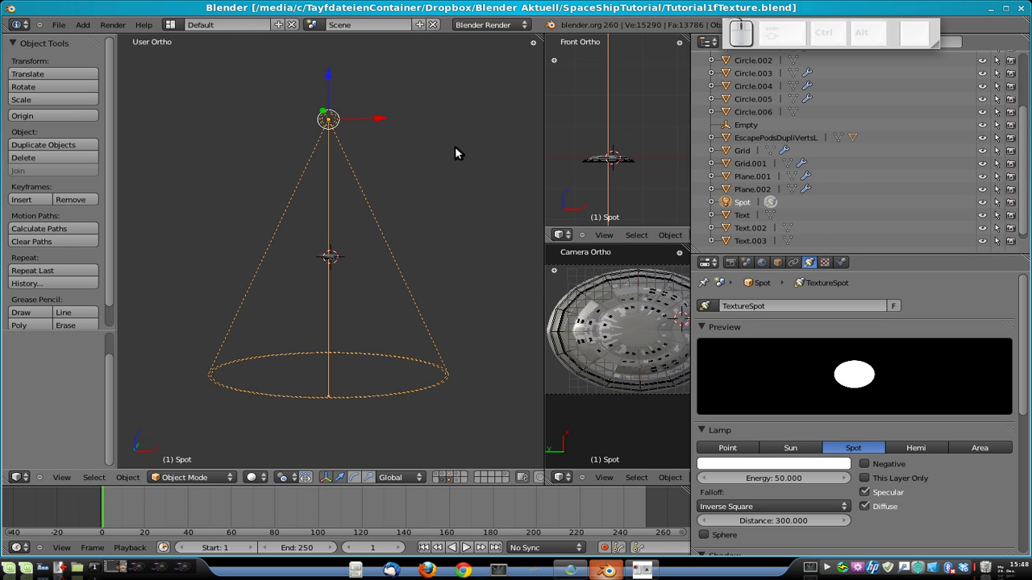
Rename the spot lamp object itself TextureSpot, matching its lamp data name.
{"action": "left_click", "coordinate": [775, 263]}
{"action": "left_click", "coordinate": [761, 305]}
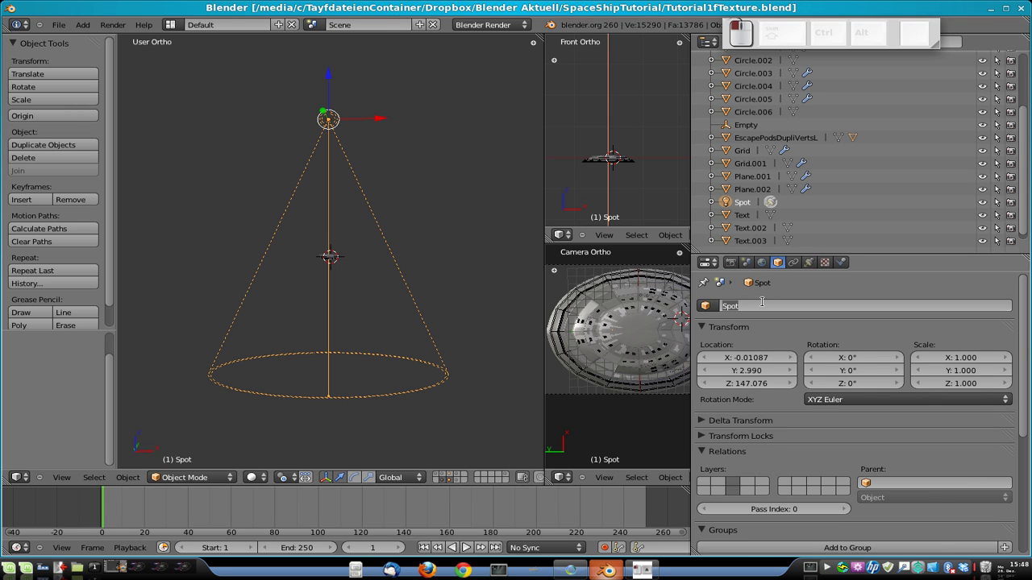
{"action": "type", "text": "Te"}
{"action": "type", "text": "xutre"}
{"action": "key", "text": "BackSpace"}
{"action": "key", "text": "BackSpace"}
{"action": "key", "text": "BackSpace"}
{"action": "key", "text": "BackSpace"}
{"action": "type", "text": "tu"}
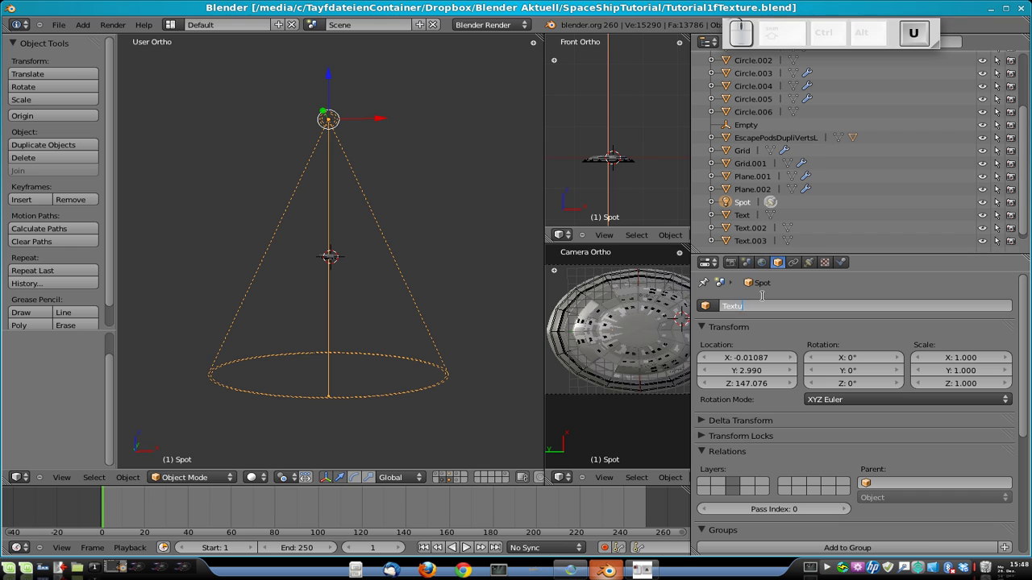
{"action": "type", "text": "reOb"}
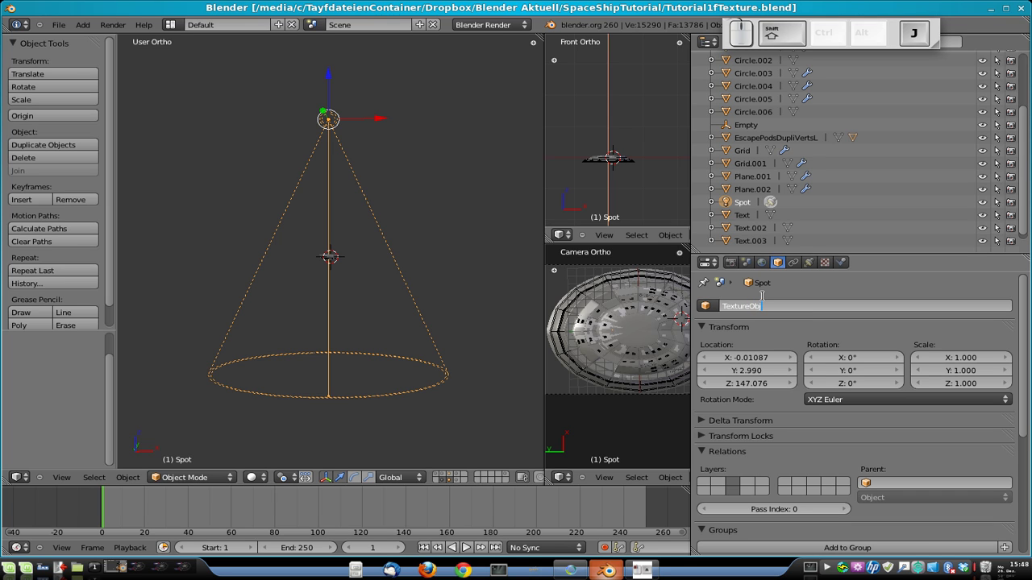
{"action": "type", "text": "j"}
{"action": "key", "text": "BackSpace"}
{"action": "type", "text": "Spot"}
{"action": "key", "text": "Return"}
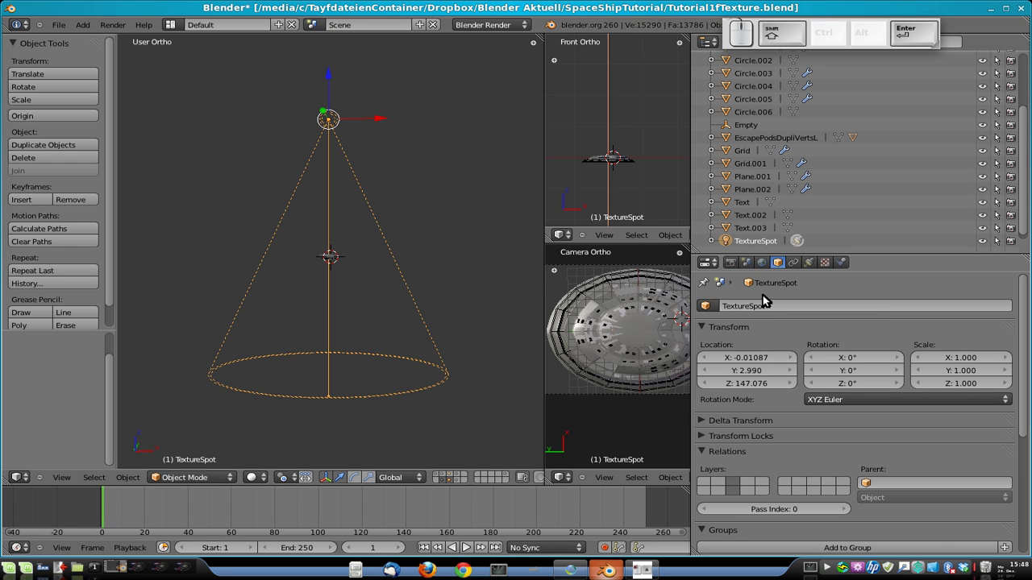
{"action": "left_click", "coordinate": [809, 262]}
{"action": "left_click", "coordinate": [777, 262]}
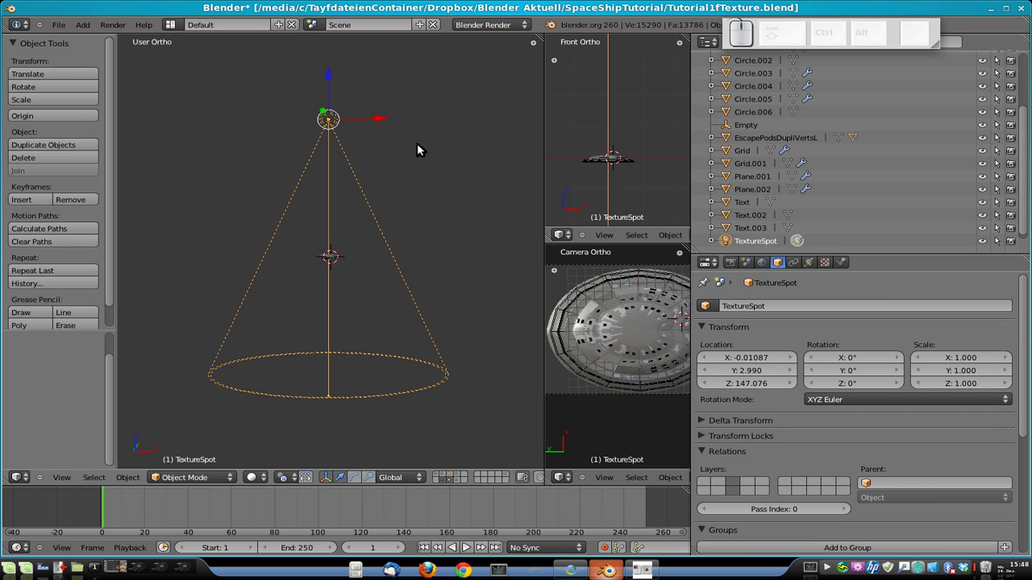
Save over Tutorial1fTexture.blend and reopen Tutorial3d -Texture the body.blend.
{"action": "key", "text": "ctrl+s"}
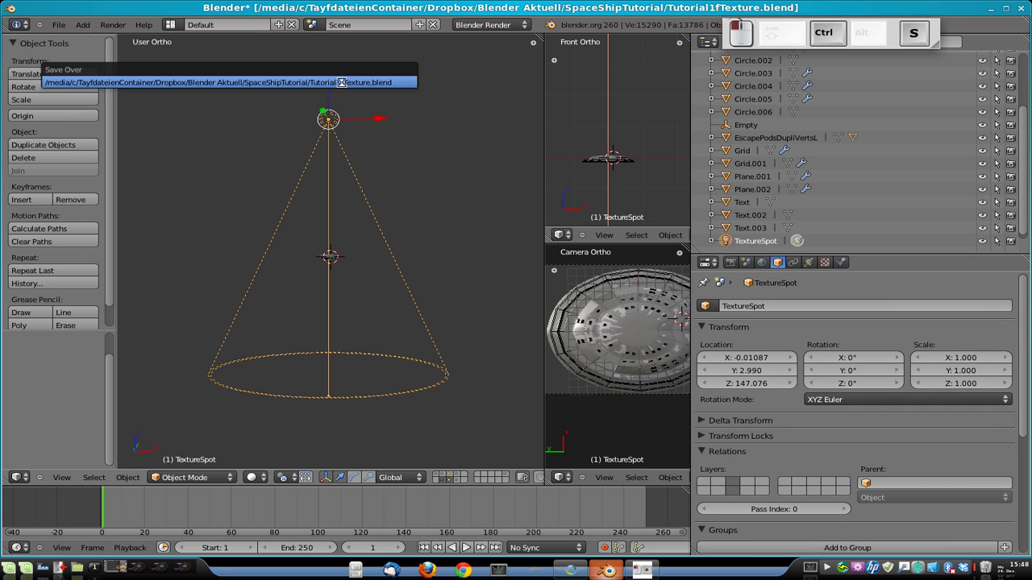
{"action": "left_click", "coordinate": [340, 83]}
{"action": "left_click", "coordinate": [59, 25]}
{"action": "mouse_move", "coordinate": [76, 69]}
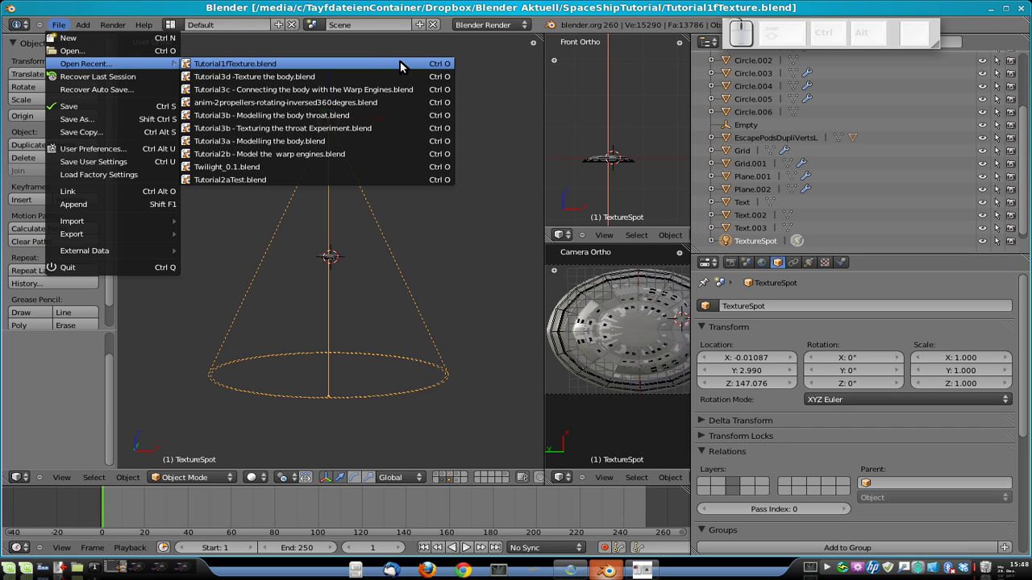
{"action": "left_click", "coordinate": [395, 76]}
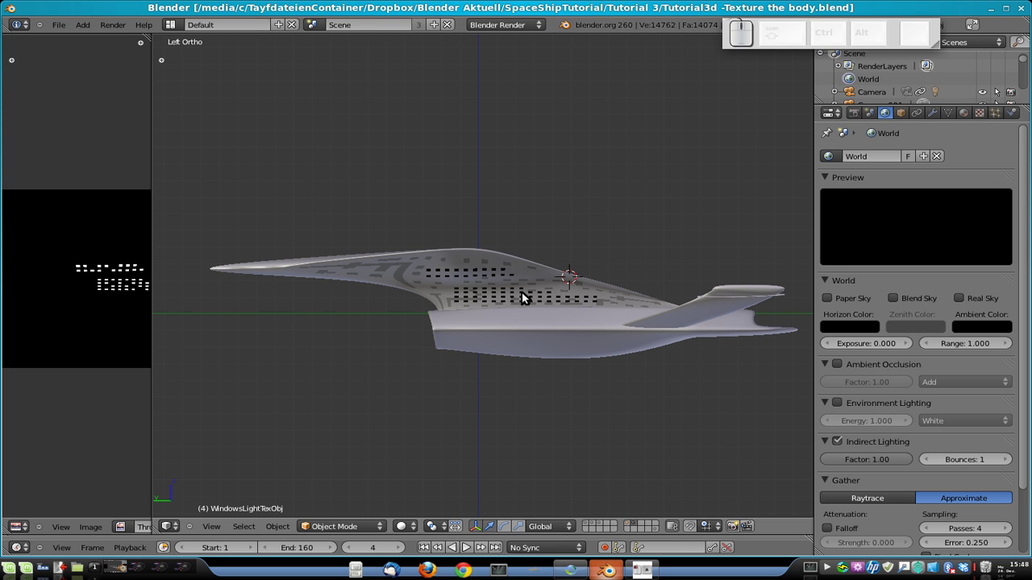
Append the TextureSpot lamp data from Tutorial1fTexture.blend in the SpaceShipTutorial folder.
{"action": "left_click", "coordinate": [63, 25]}
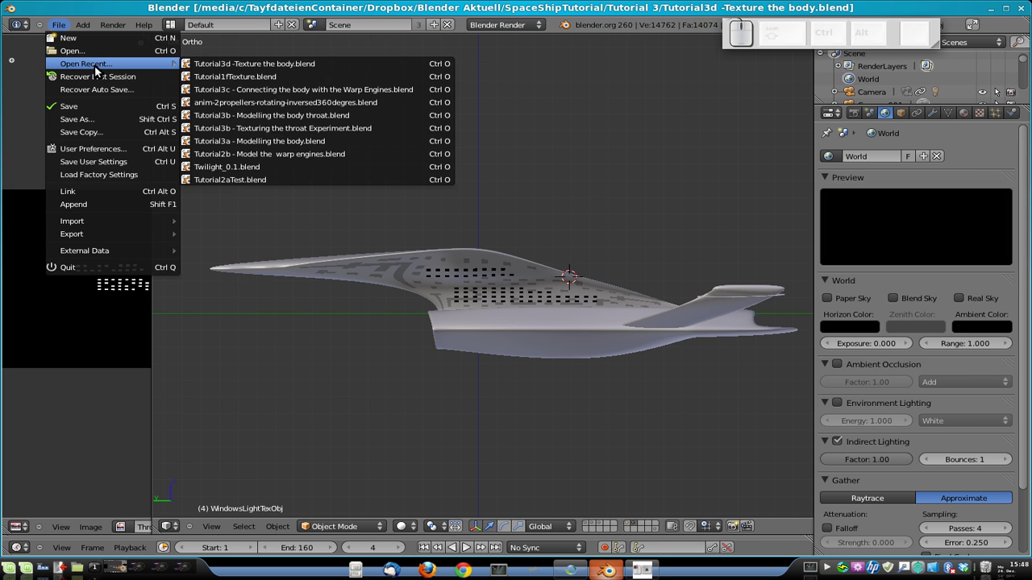
{"action": "left_click", "coordinate": [86, 203]}
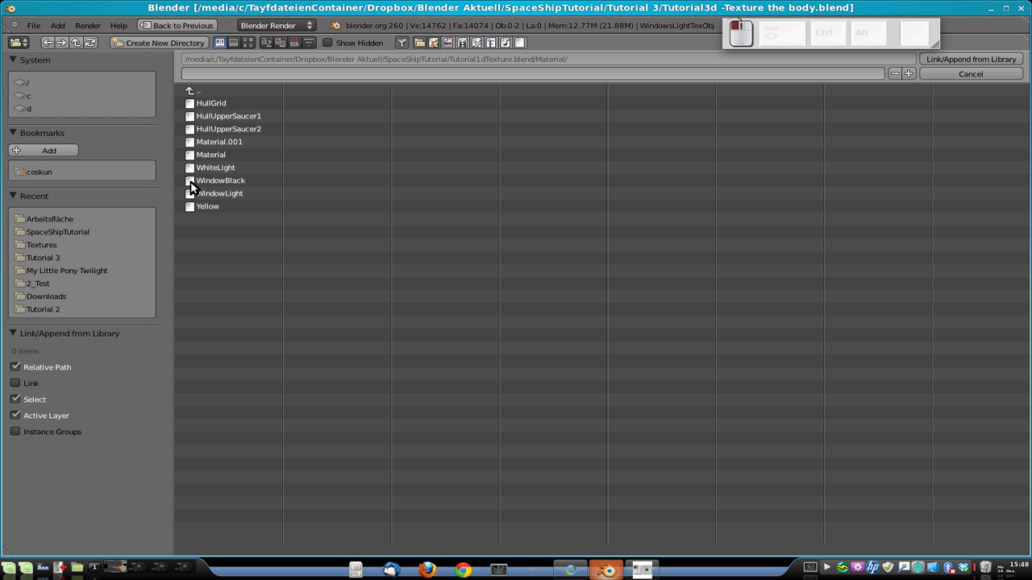
{"action": "left_click", "coordinate": [192, 91]}
{"action": "left_click", "coordinate": [193, 91]}
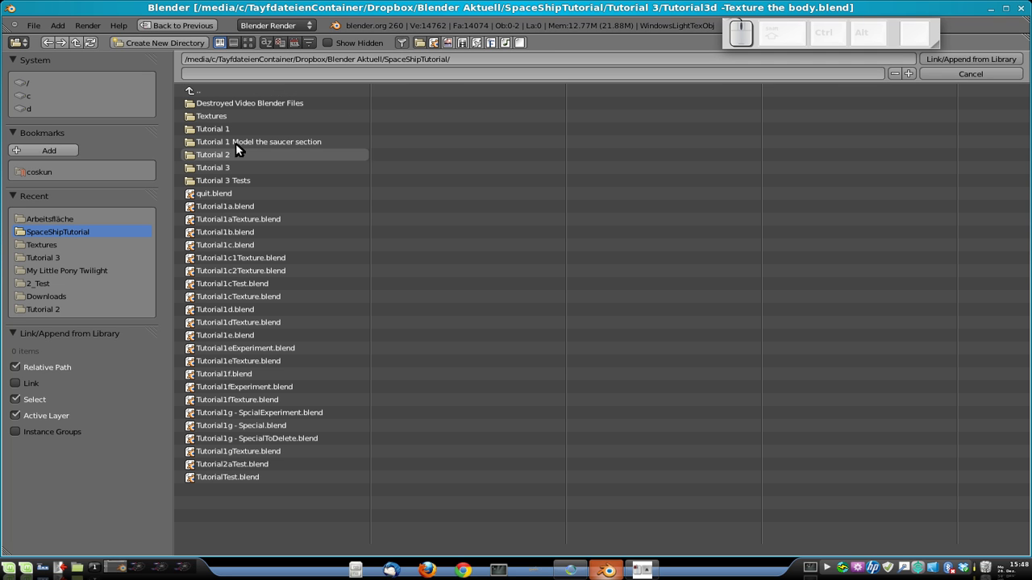
{"action": "left_click", "coordinate": [254, 401]}
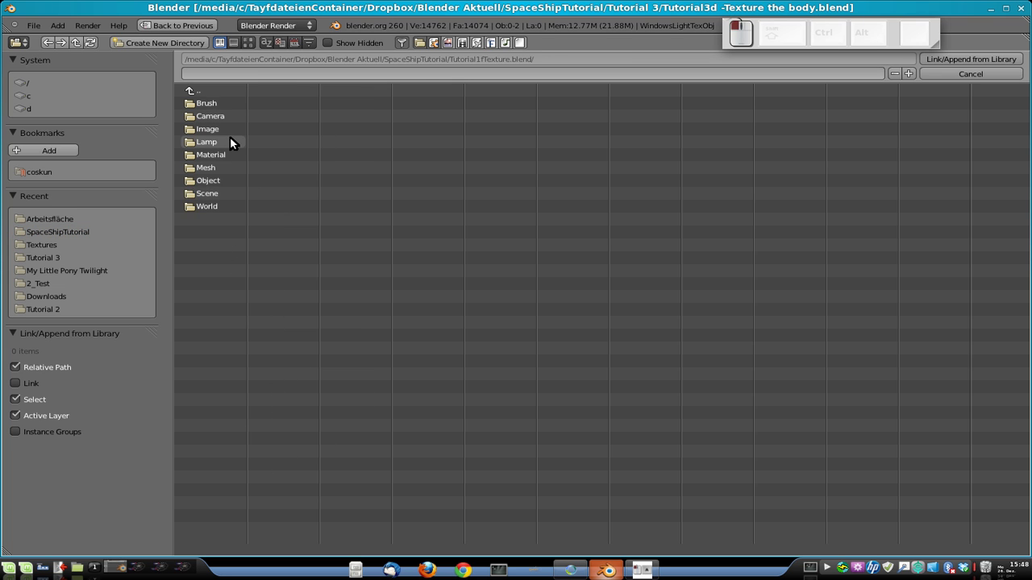
{"action": "left_click", "coordinate": [229, 140]}
{"action": "left_click", "coordinate": [229, 101]}
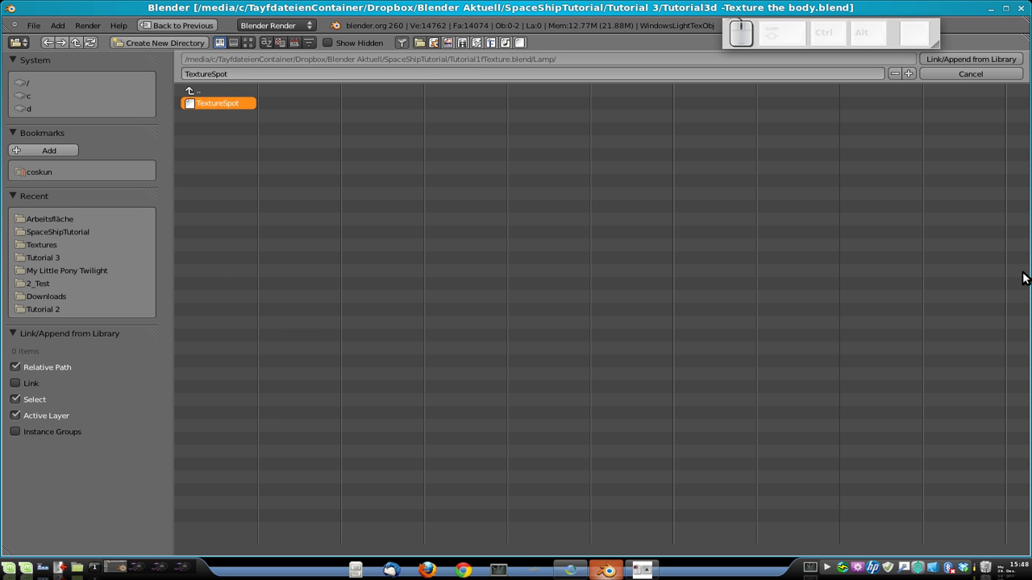
{"action": "left_click", "coordinate": [971, 61]}
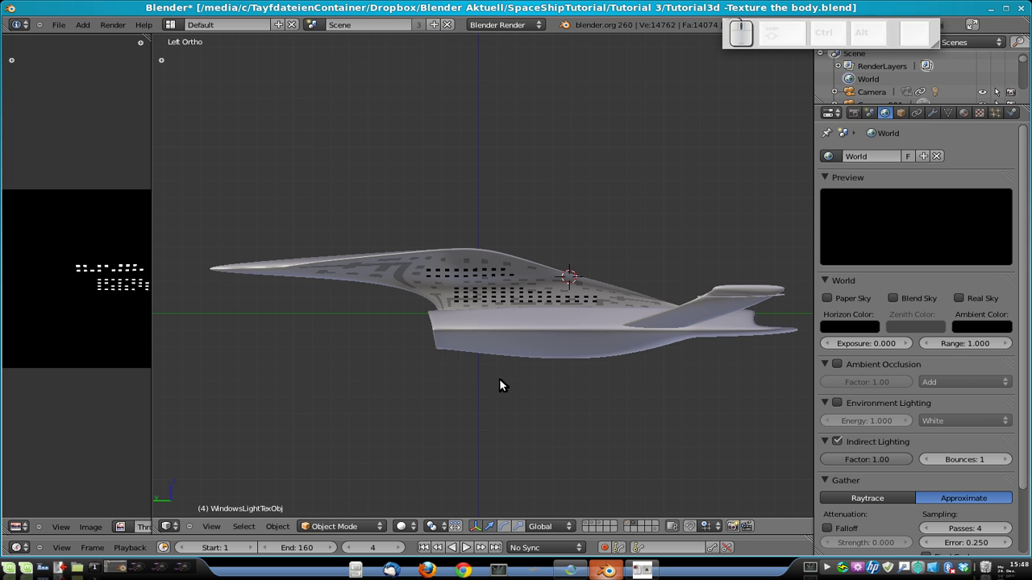
Enlarge the scene outliner and inspect Lamp, Lamp.004, Lamp.005 and Lamp.006 for the appended TextureSpot data.
{"action": "key", "text": "shift+c"}
{"action": "scroll", "coordinate": [550, 366], "scroll_direction": "up", "scroll_amount": 10}
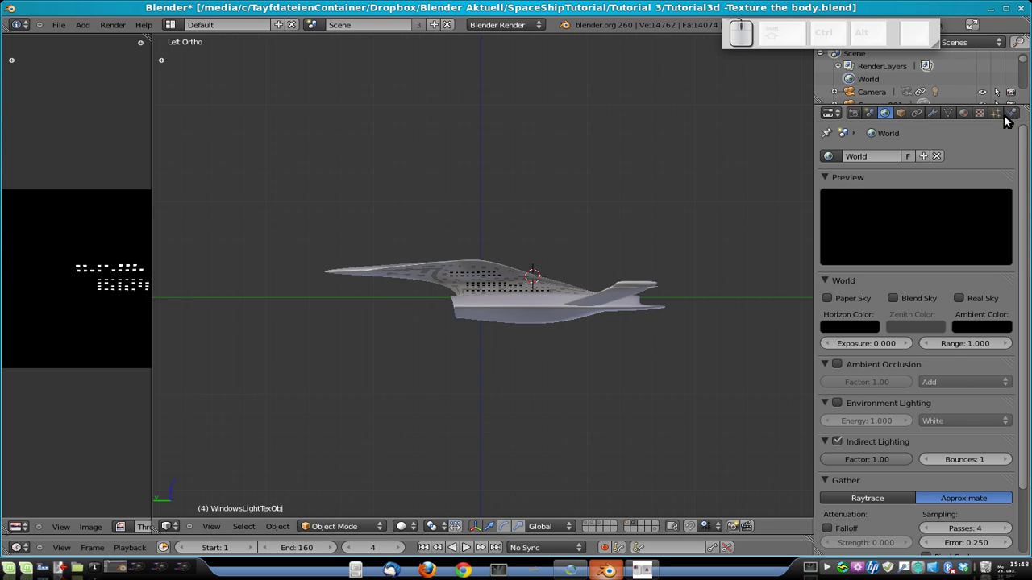
{"action": "left_click_drag", "start_coordinate": [906, 106], "coordinate": [934, 255]}
{"action": "scroll", "coordinate": [951, 226], "scroll_direction": "down", "scroll_amount": 1}
{"action": "scroll", "coordinate": [952, 225], "scroll_direction": "up", "scroll_amount": 1}
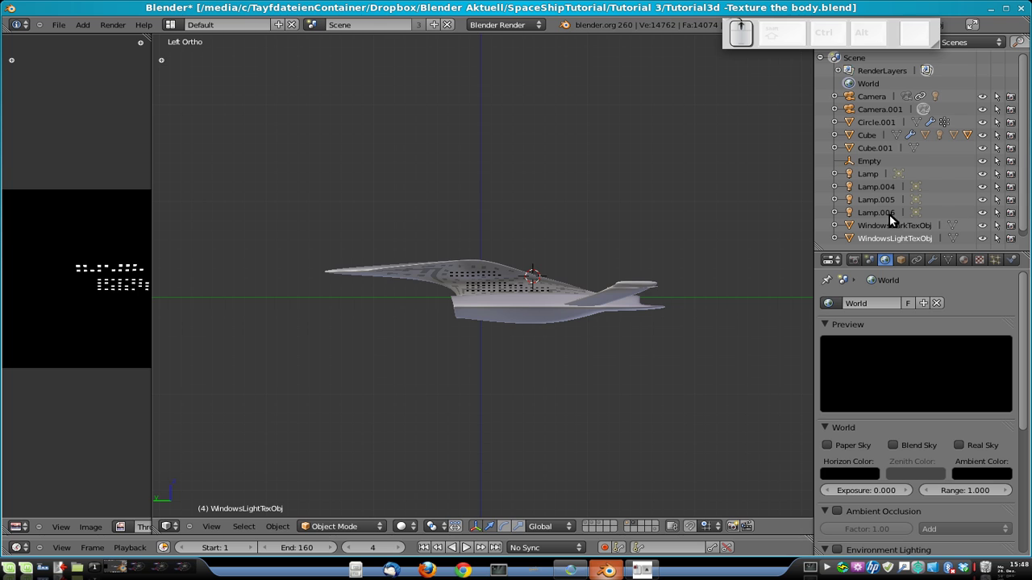
{"action": "scroll", "coordinate": [798, 131], "scroll_direction": "up", "scroll_amount": 2}
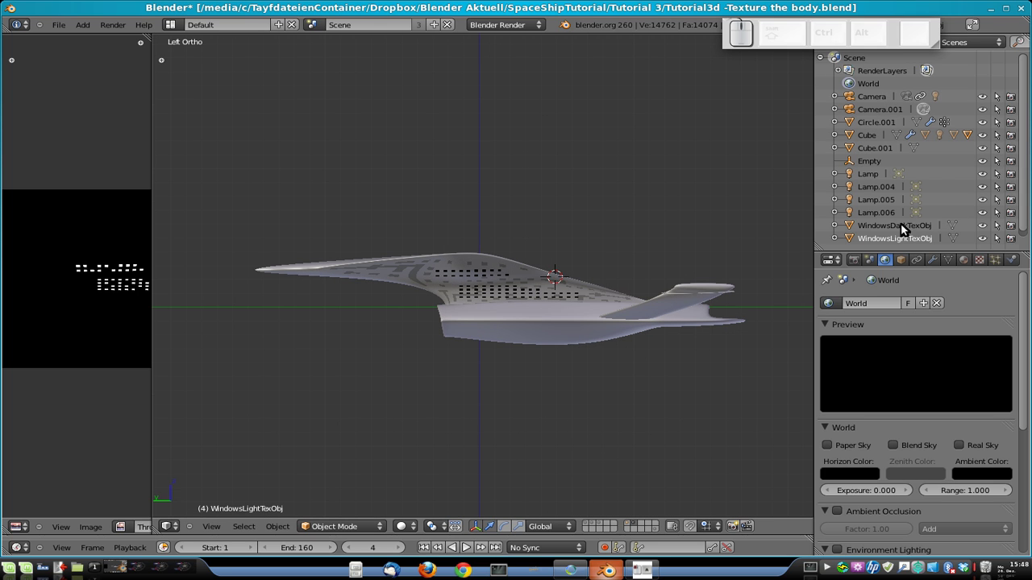
{"action": "left_click", "coordinate": [837, 172]}
{"action": "left_click", "coordinate": [836, 173]}
{"action": "left_click", "coordinate": [836, 187]}
{"action": "left_click", "coordinate": [836, 187]}
{"action": "left_click", "coordinate": [836, 200]}
{"action": "left_click", "coordinate": [836, 201]}
{"action": "left_click", "coordinate": [835, 213]}
{"action": "left_click", "coordinate": [835, 213]}
{"action": "scroll", "coordinate": [927, 217], "scroll_direction": "down", "scroll_amount": 1}
{"action": "scroll", "coordinate": [934, 229], "scroll_direction": "up", "scroll_amount": 1}
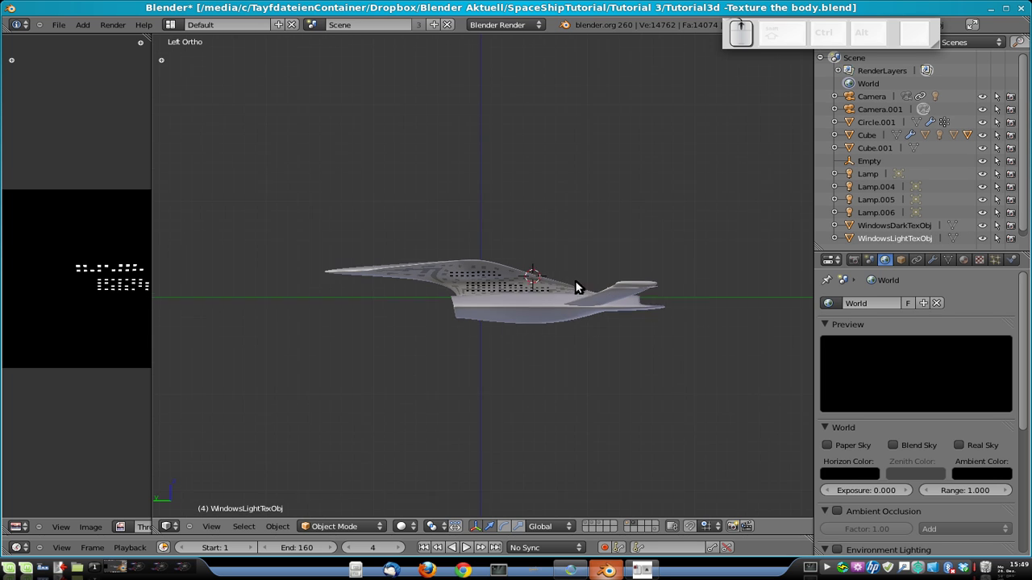
Look through scene layers 1 to 7 for the appended spot lamp, checking the existing Spot on layer 1.
{"action": "key", "text": "1"}
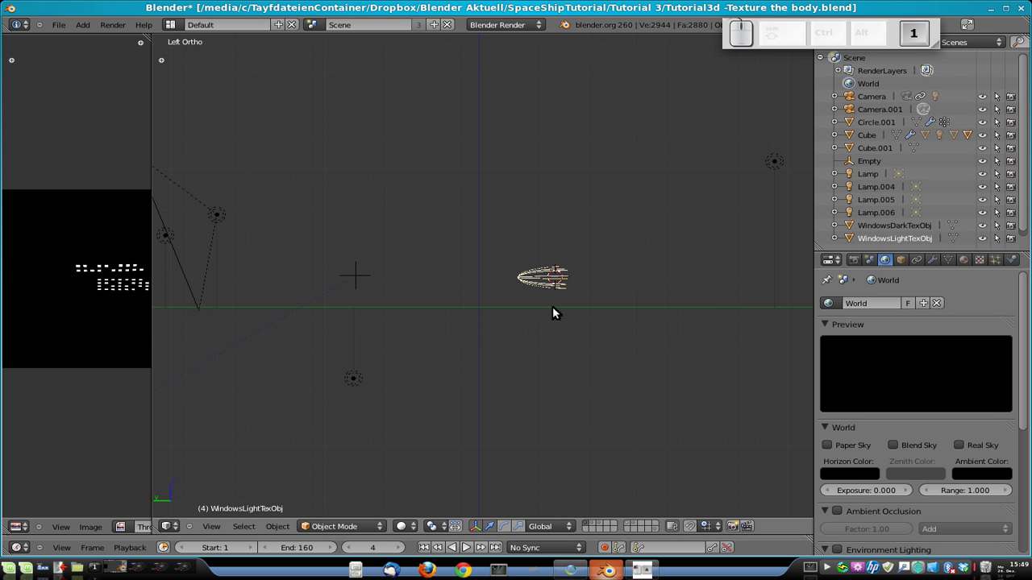
{"action": "scroll", "coordinate": [552, 313], "scroll_direction": "down", "scroll_amount": 4}
{"action": "right_click", "coordinate": [362, 255]}
{"action": "right_click", "coordinate": [384, 251]}
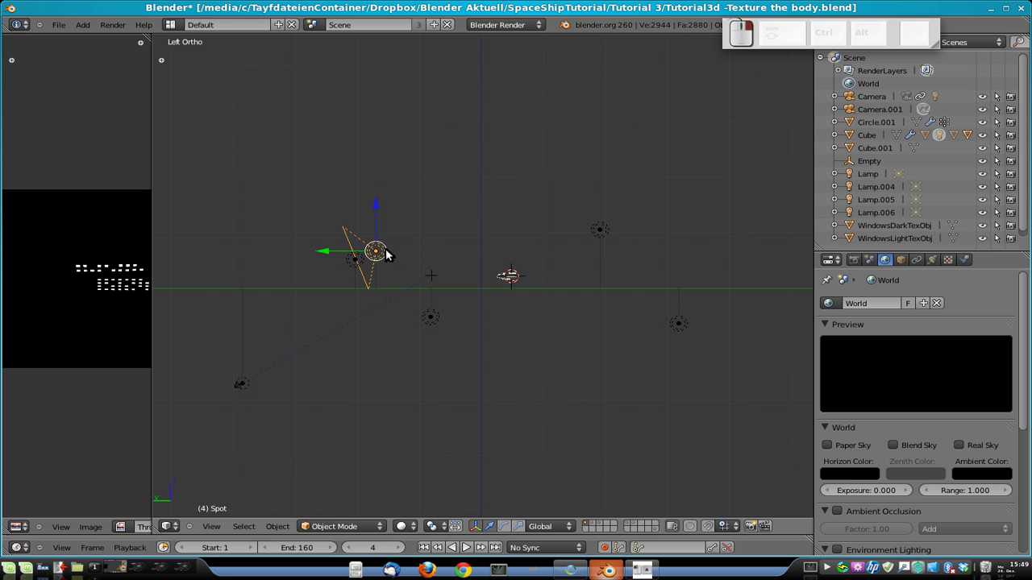
{"action": "scroll", "coordinate": [636, 285], "scroll_direction": "down", "scroll_amount": 2}
{"action": "key", "text": "2"}
{"action": "key", "text": "3"}
{"action": "key", "text": "4"}
{"action": "key", "text": "5"}
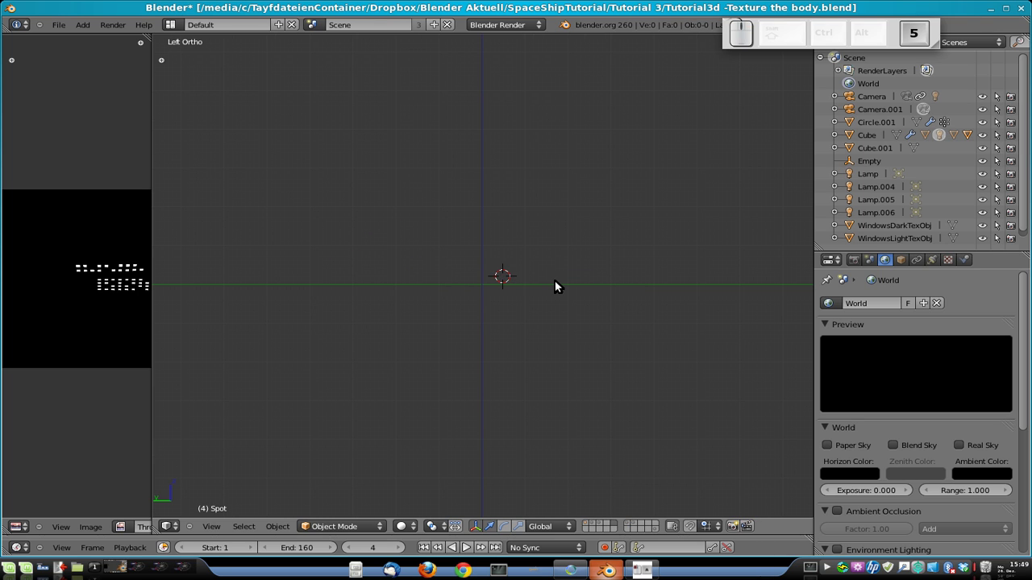
{"action": "key", "text": "6"}
{"action": "key", "text": "7"}
{"action": "scroll", "coordinate": [554, 282], "scroll_direction": "up", "scroll_amount": 5}
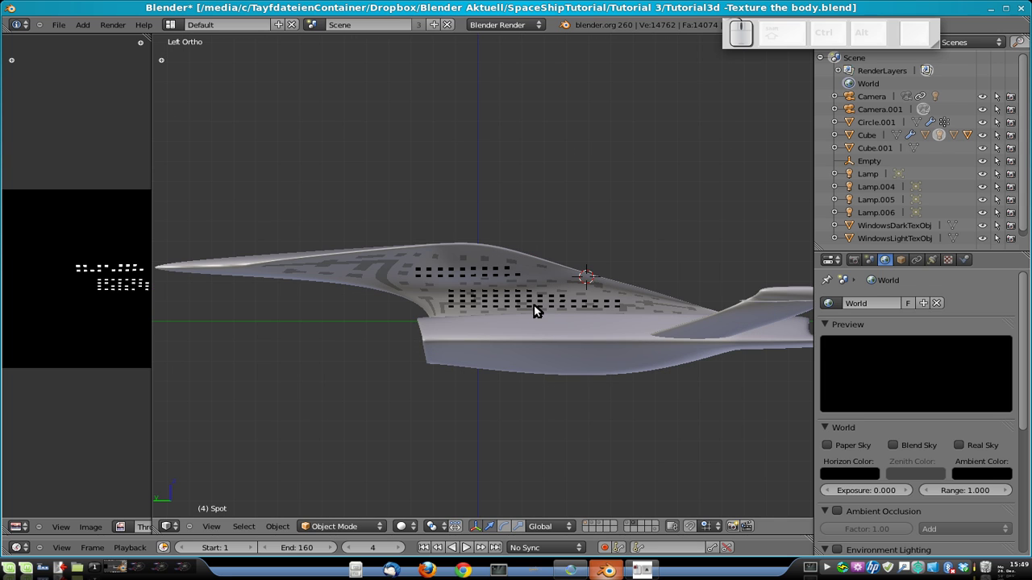
Append the TextureSpot lamp data from Tutorial1fTexture.blend once more and check the scene for it.
{"action": "key", "text": "ctrl"}
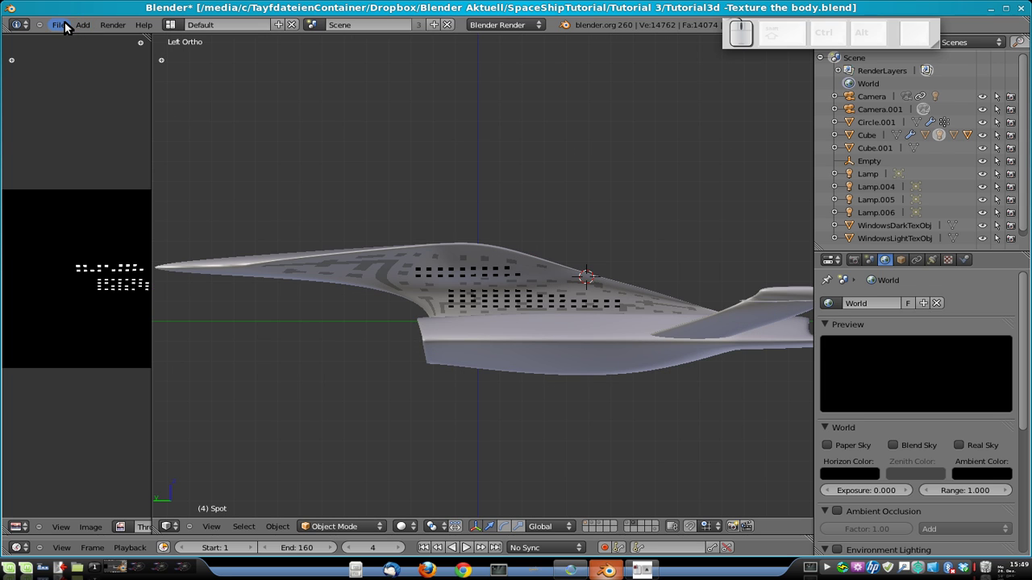
{"action": "scroll", "coordinate": [936, 190], "scroll_direction": "down", "scroll_amount": 1}
{"action": "scroll", "coordinate": [911, 188], "scroll_direction": "up", "scroll_amount": 1}
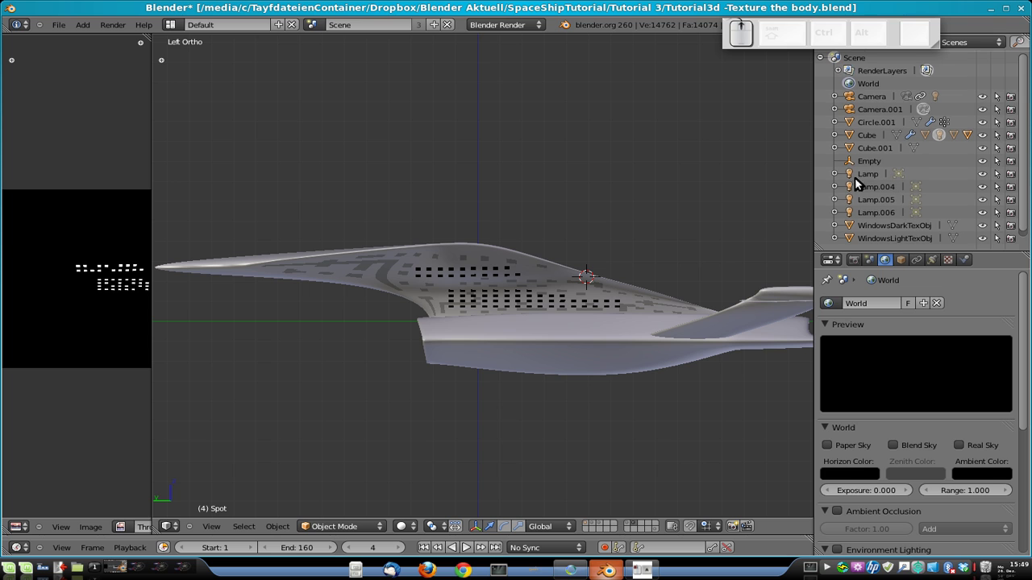
{"action": "left_click", "coordinate": [59, 24]}
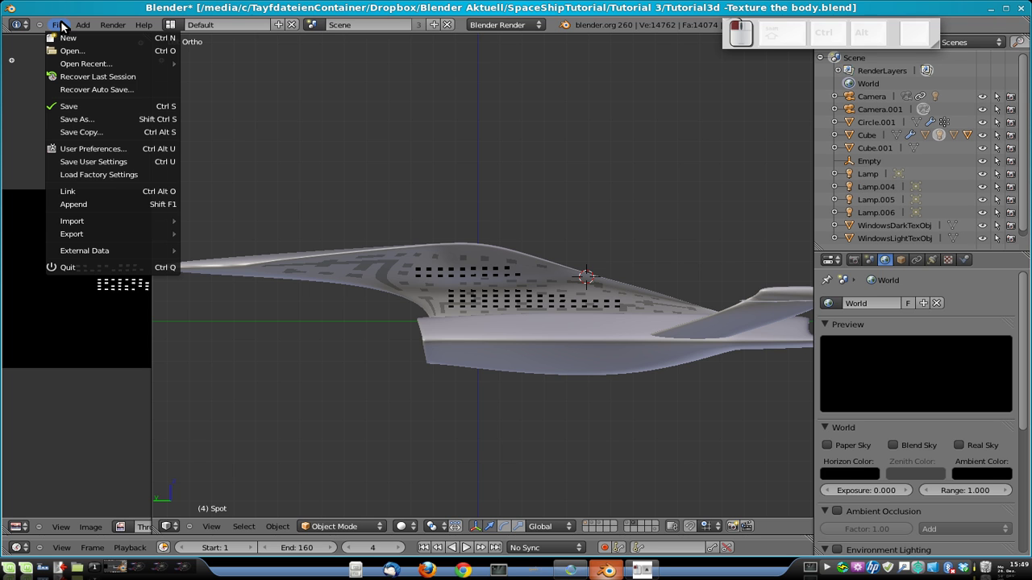
{"action": "left_click", "coordinate": [113, 201]}
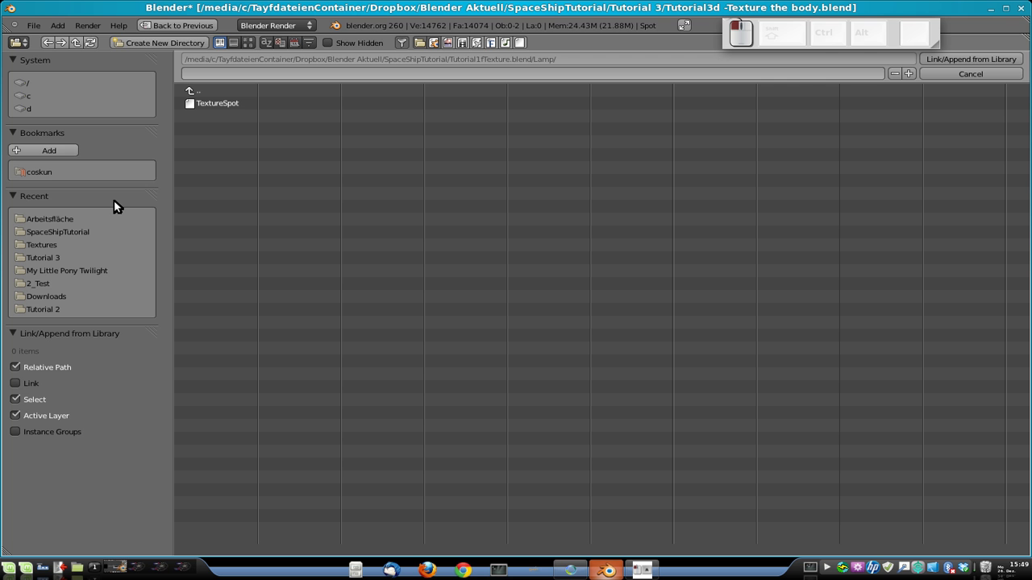
{"action": "left_click", "coordinate": [224, 105]}
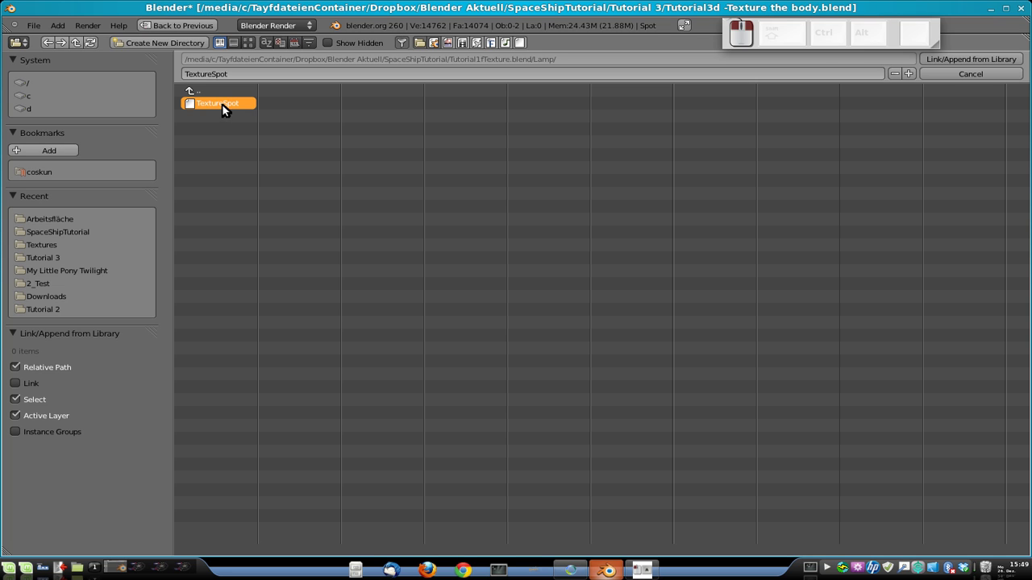
{"action": "left_click", "coordinate": [961, 61]}
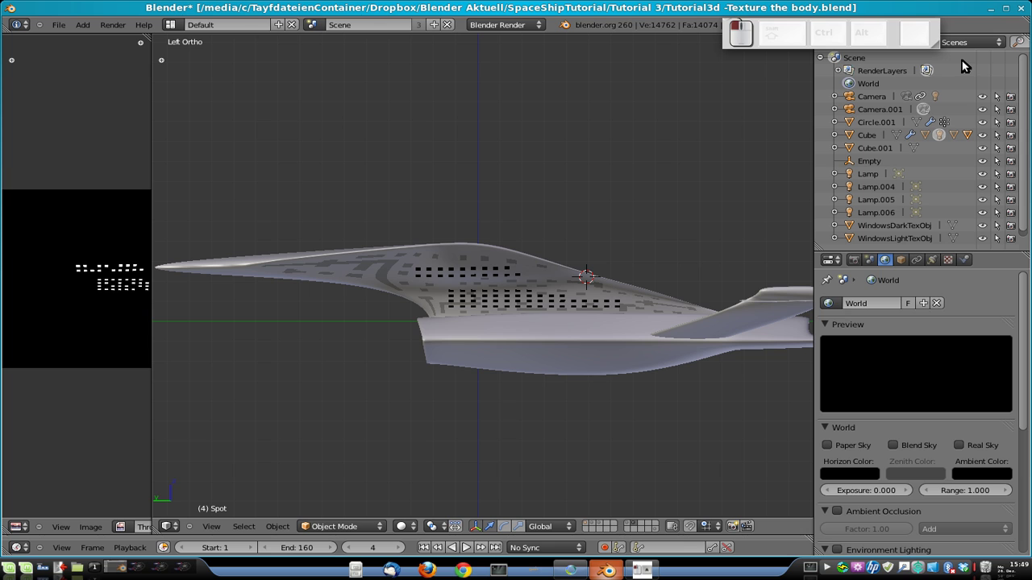
{"action": "scroll", "coordinate": [923, 198], "scroll_direction": "down", "scroll_amount": 1}
{"action": "scroll", "coordinate": [927, 183], "scroll_direction": "up", "scroll_amount": 1}
{"action": "scroll", "coordinate": [460, 345], "scroll_direction": "down", "scroll_amount": 5}
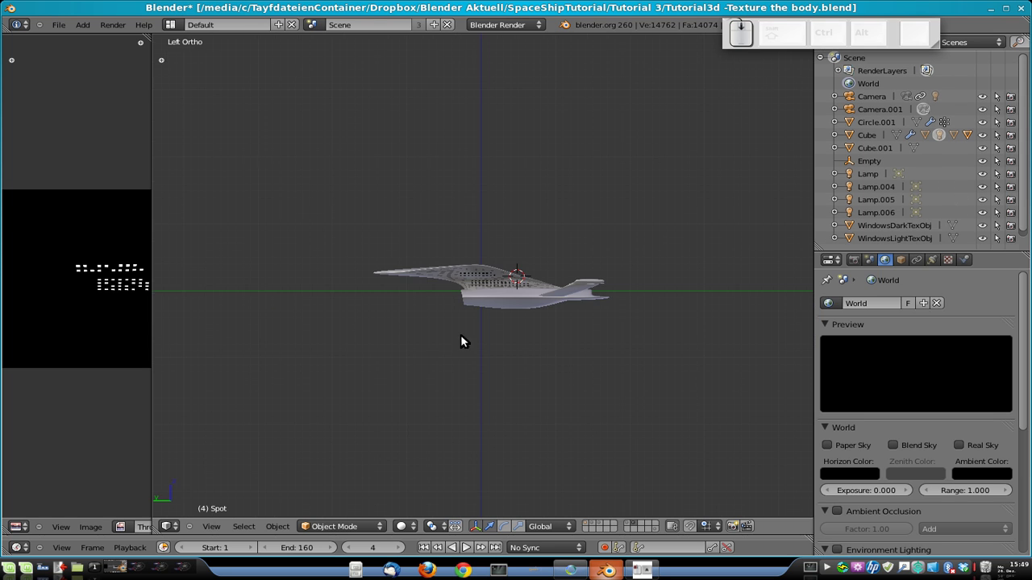
{"action": "scroll", "coordinate": [460, 341], "scroll_direction": "up", "scroll_amount": 5}
{"action": "scroll", "coordinate": [927, 209], "scroll_direction": "down", "scroll_amount": 1}
{"action": "scroll", "coordinate": [960, 169], "scroll_direction": "up", "scroll_amount": 1}
{"action": "left_click", "coordinate": [70, 28]}
{"action": "key", "text": "Escape"}
{"action": "left_click", "coordinate": [60, 25]}
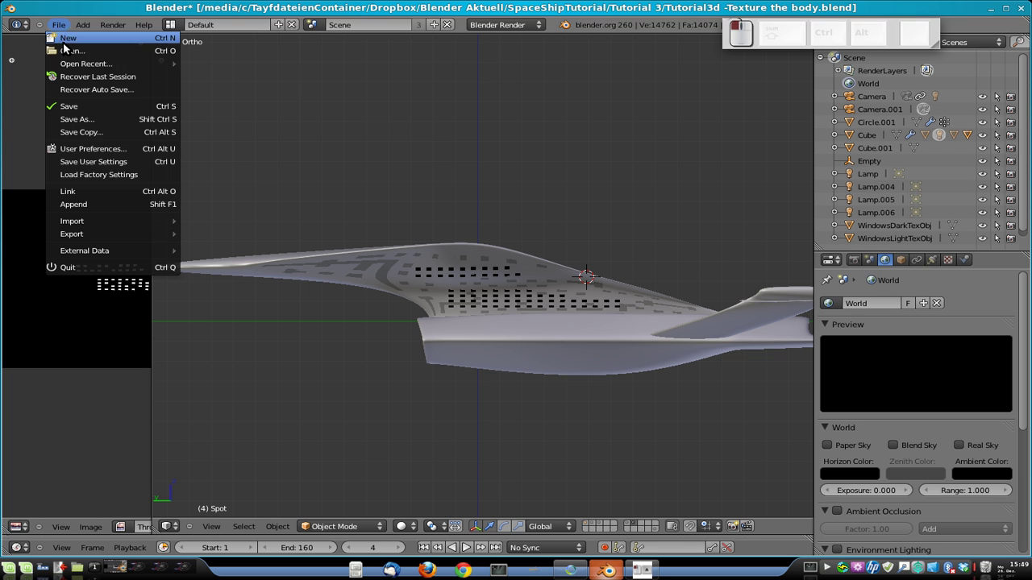
{"action": "left_click", "coordinate": [110, 204]}
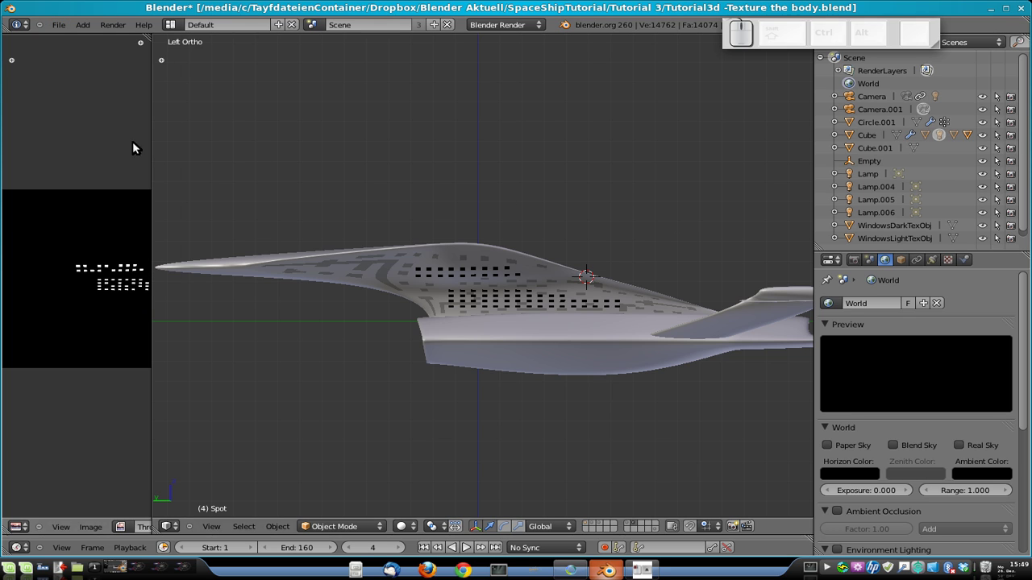
{"action": "left_click", "coordinate": [67, 26]}
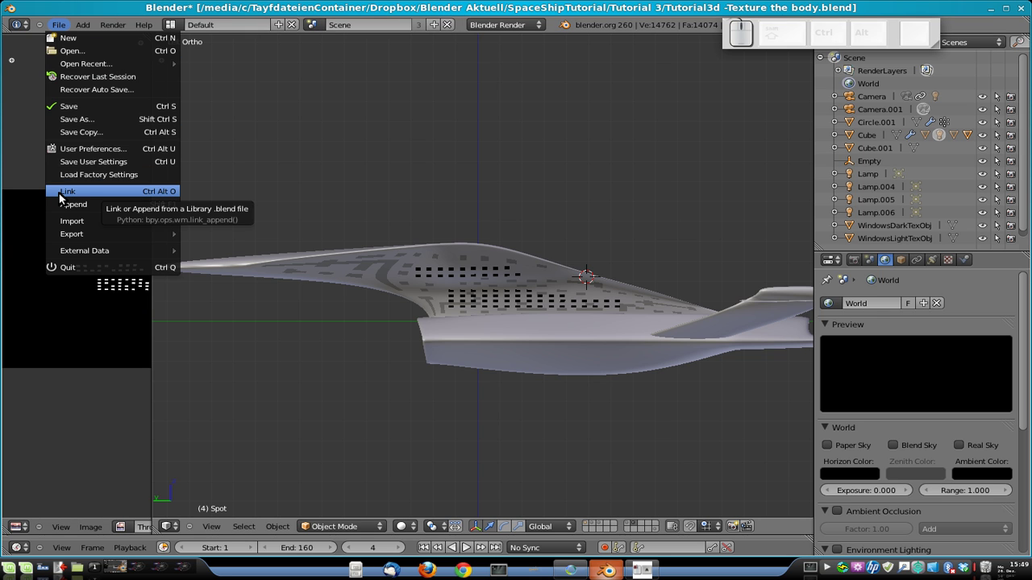
Add a point lamp above the ship's front and assign the appended TextureSpot lamp data to it.
{"action": "left_click", "coordinate": [367, 116]}
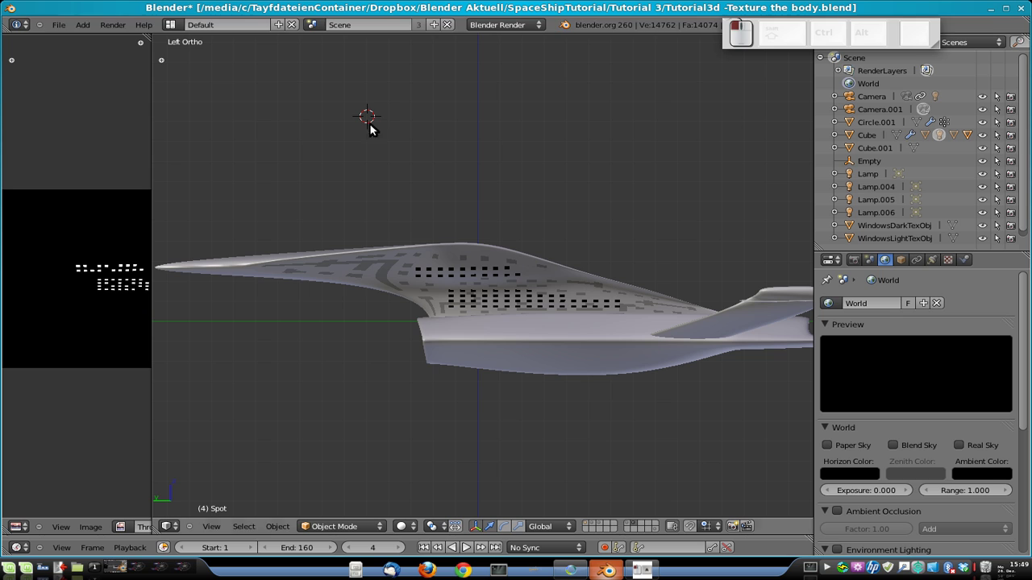
{"action": "left_click_drag", "start_coordinate": [83, 31], "coordinate": [83, 33]}
{"action": "left_click", "coordinate": [83, 28]}
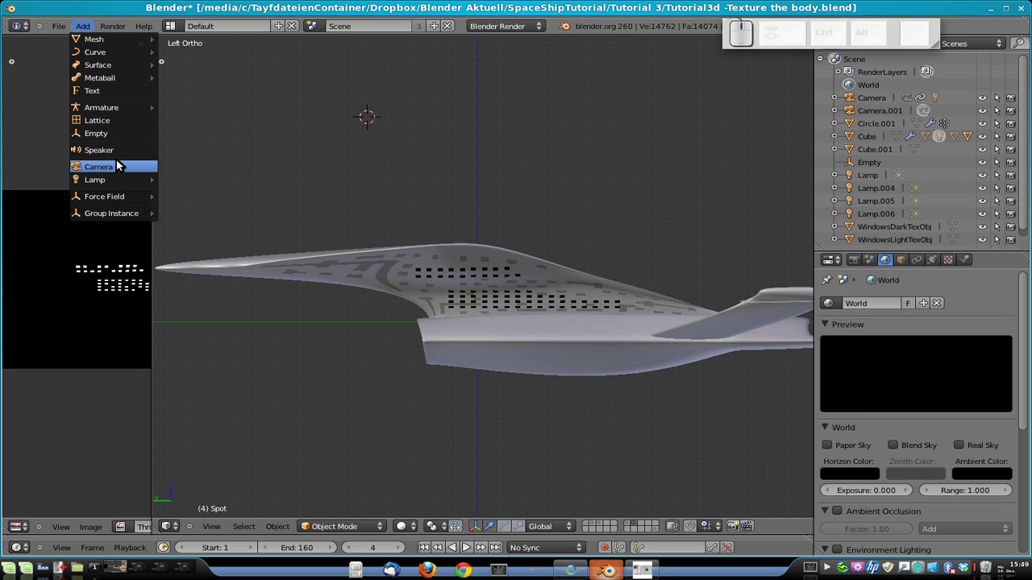
{"action": "mouse_move", "coordinate": [116, 176]}
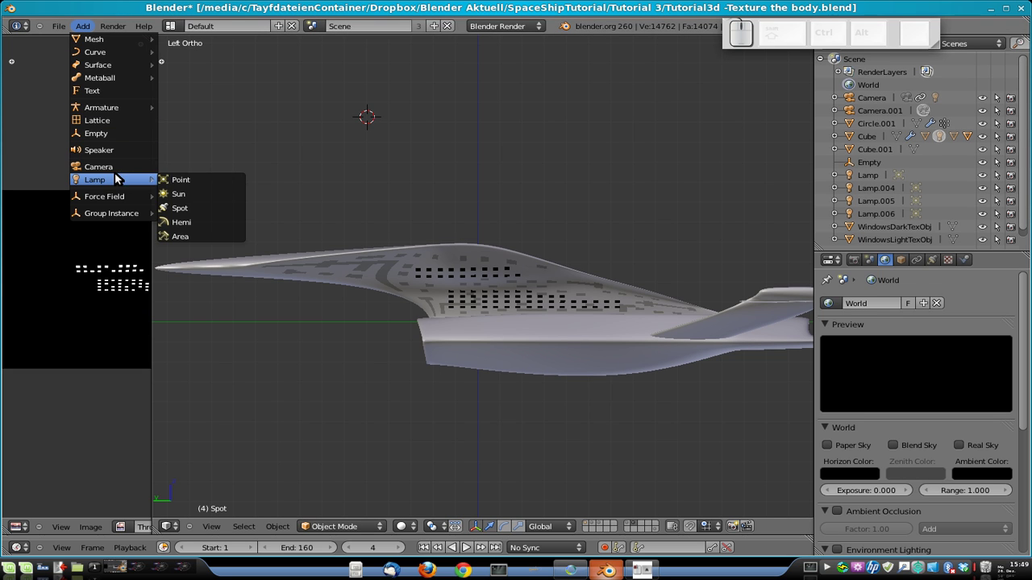
{"action": "left_click", "coordinate": [185, 179]}
{"action": "left_click", "coordinate": [934, 259]}
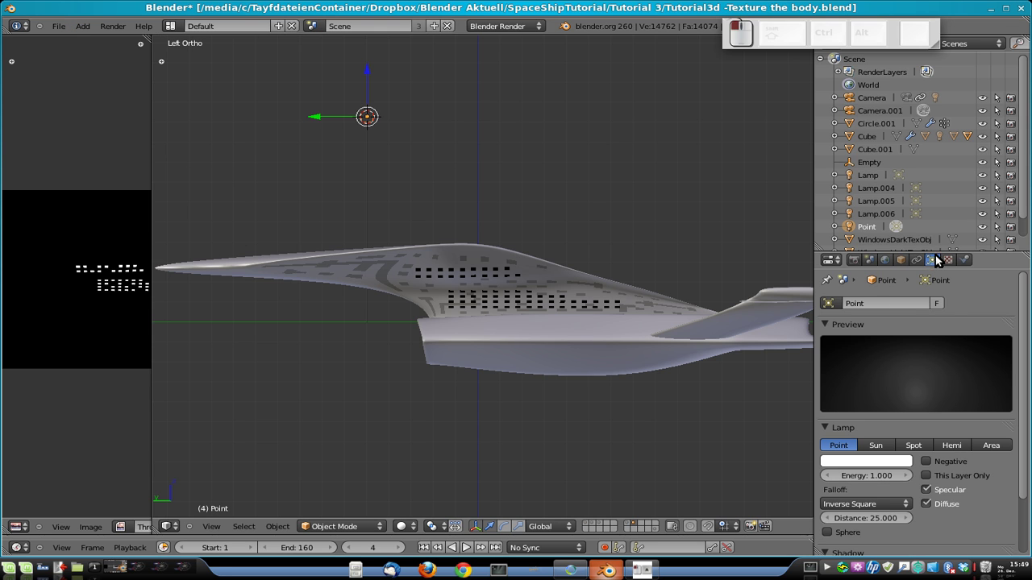
{"action": "left_click", "coordinate": [829, 303]}
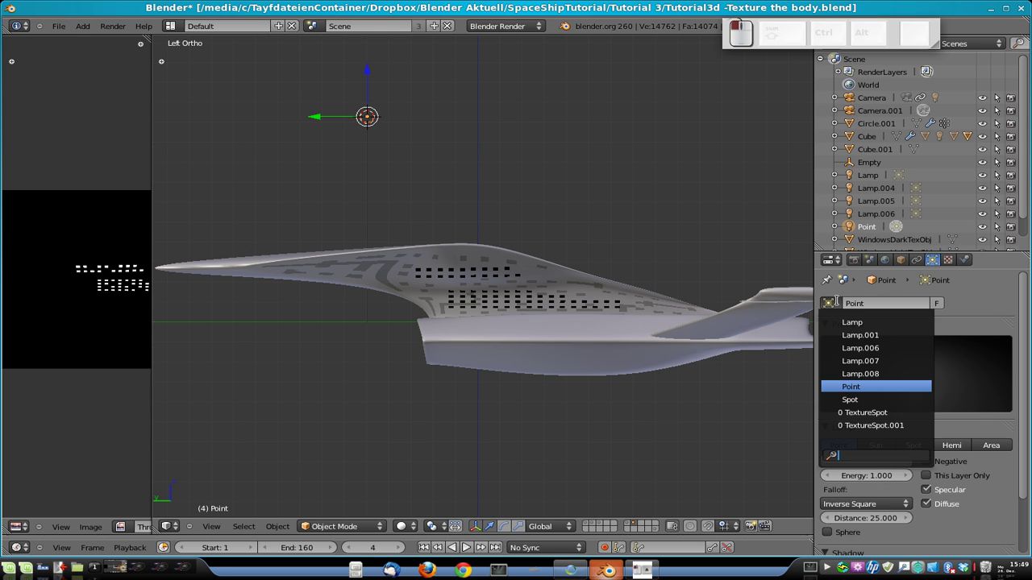
{"action": "left_click", "coordinate": [879, 413]}
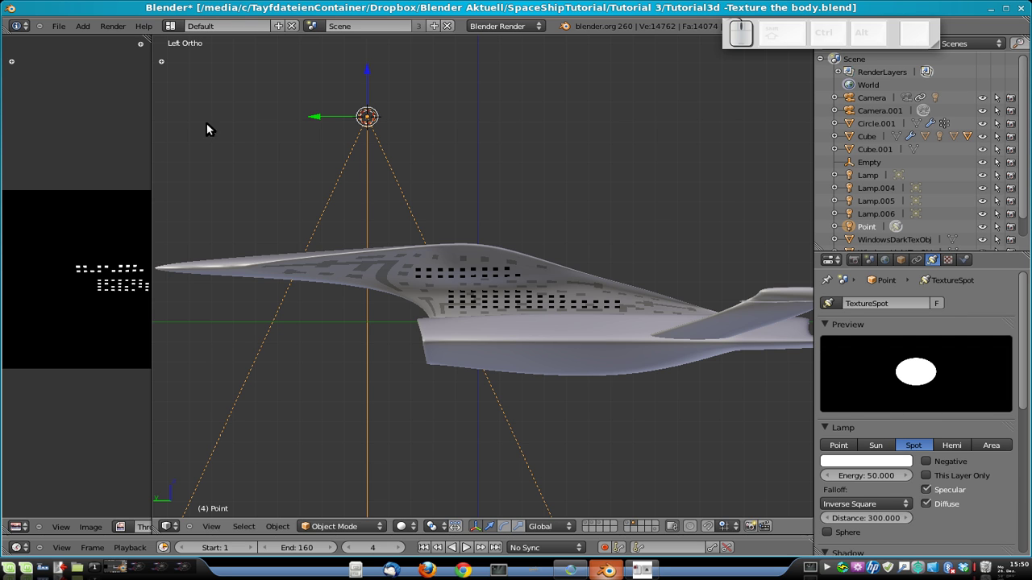
Delete the point lamp that was added above the ship.
{"action": "scroll", "coordinate": [359, 109], "scroll_direction": "down", "scroll_amount": 3}
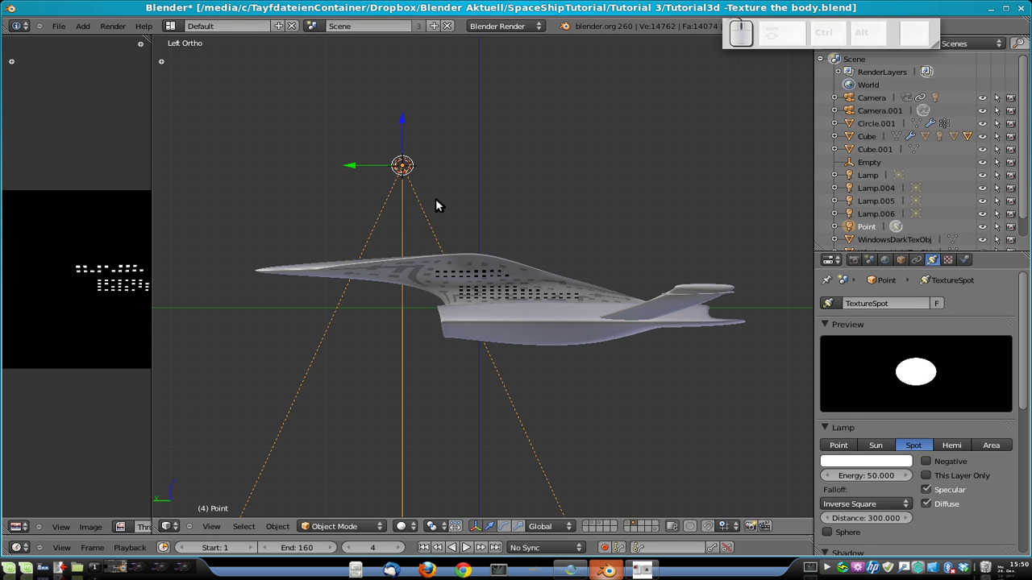
{"action": "key", "text": "Delete"}
{"action": "key", "text": "Delete"}
{"action": "left_click", "coordinate": [395, 176]}
Append the TextureSpot object, instead of only its lamp data, from the Object section of Tutorial1fTexture.blend.
{"action": "left_click", "coordinate": [59, 26]}
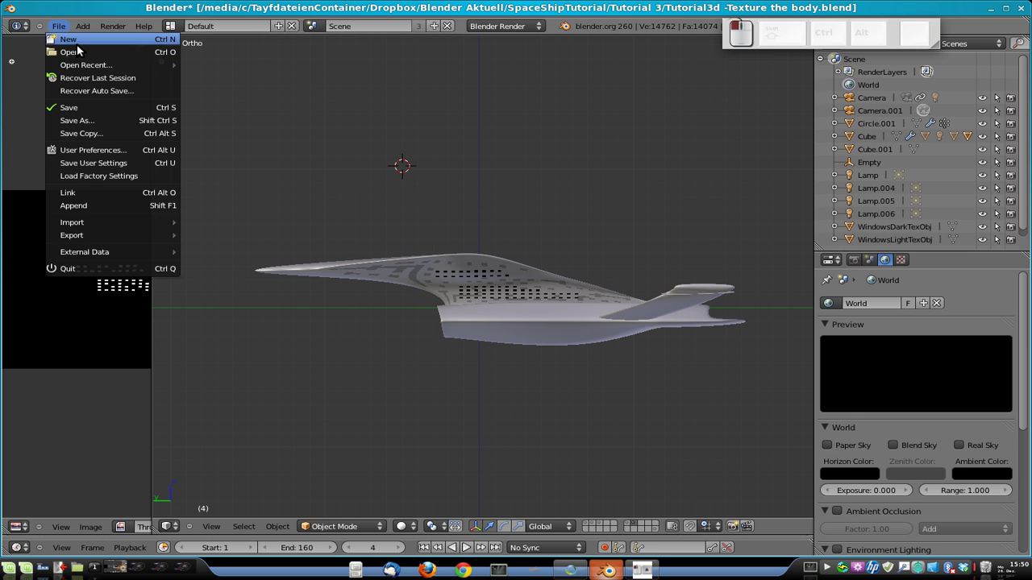
{"action": "left_click", "coordinate": [81, 206]}
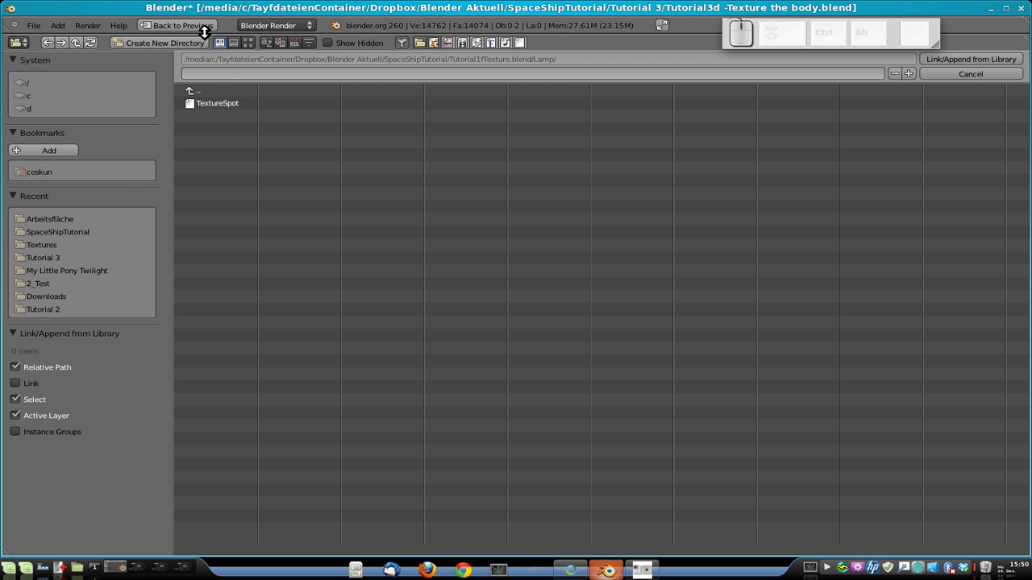
{"action": "left_click", "coordinate": [223, 91]}
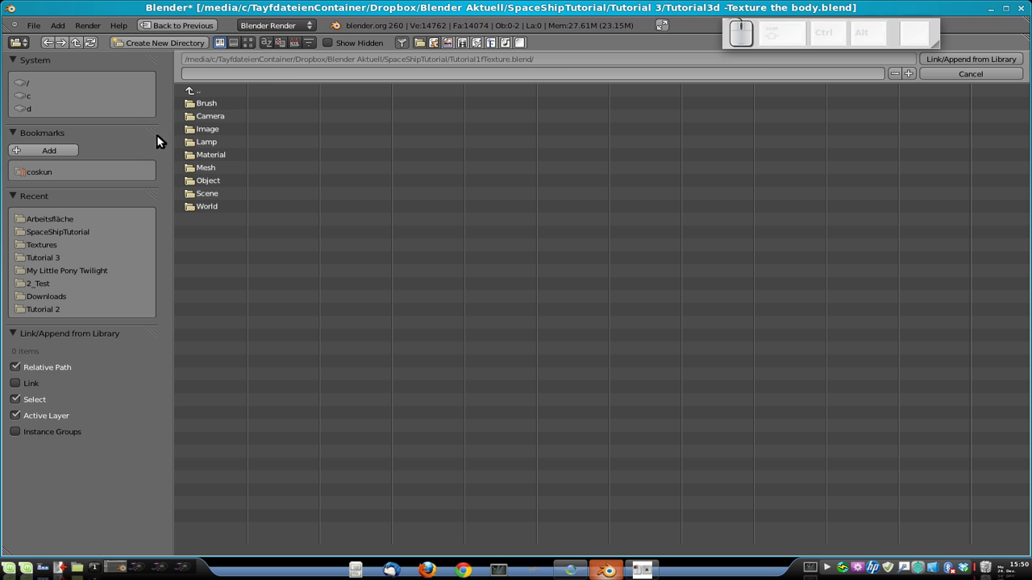
{"action": "left_click", "coordinate": [206, 179]}
{"action": "left_click", "coordinate": [223, 335]}
{"action": "left_click", "coordinate": [967, 59]}
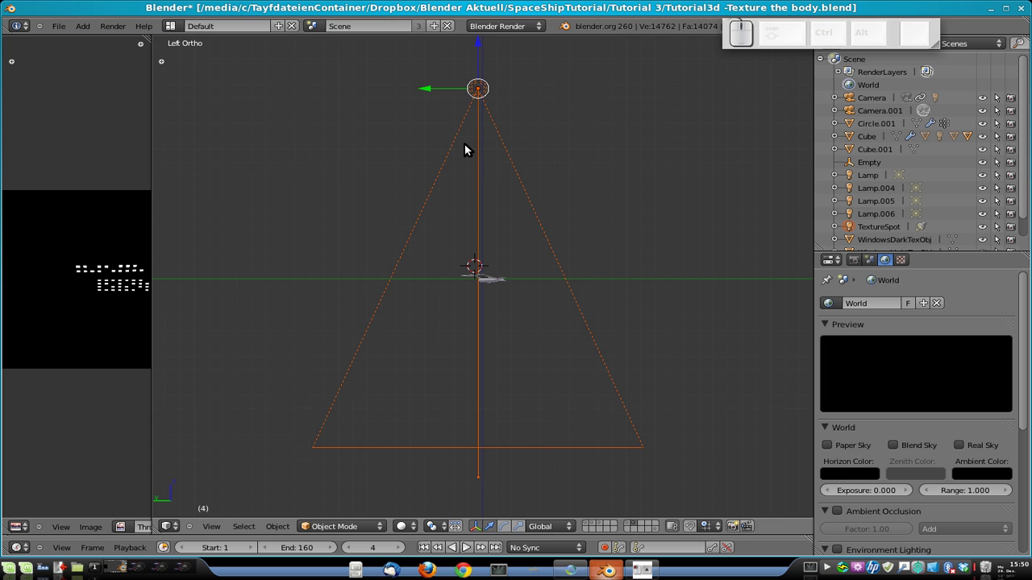
In top view, switch to the texture camera's layer and snap the 3D cursor to Camera.001.
{"action": "key", "text": "KP_3"}
{"action": "key", "text": "KP_7"}
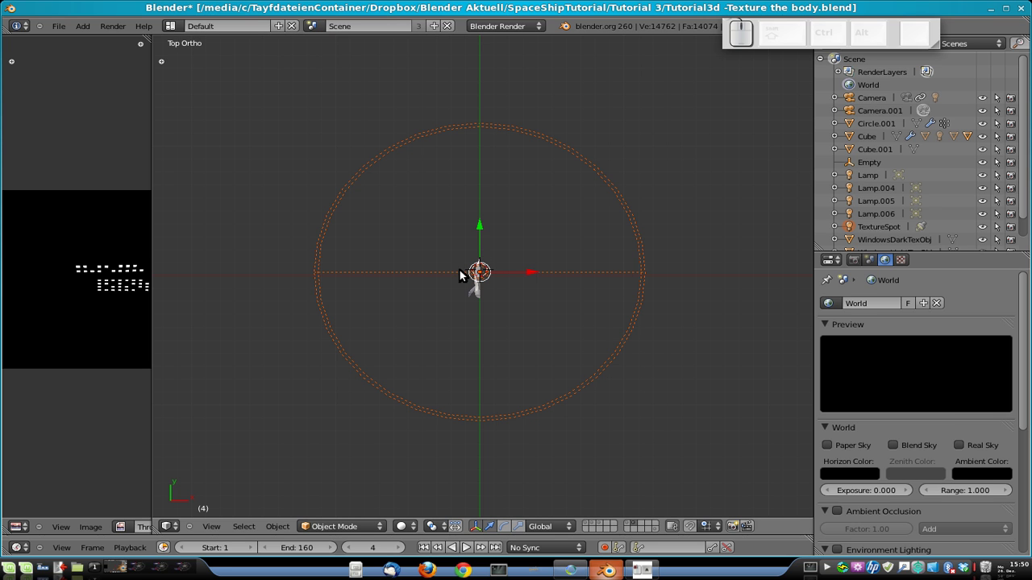
{"action": "scroll", "coordinate": [450, 335], "scroll_direction": "up", "scroll_amount": 7}
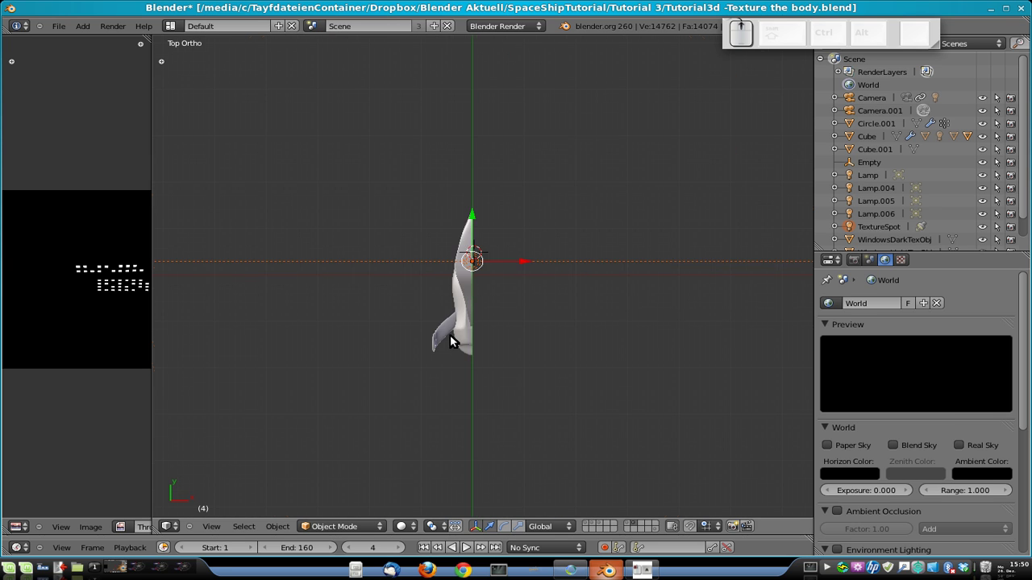
{"action": "left_click", "coordinate": [628, 524]}
{"action": "right_click", "coordinate": [323, 270]}
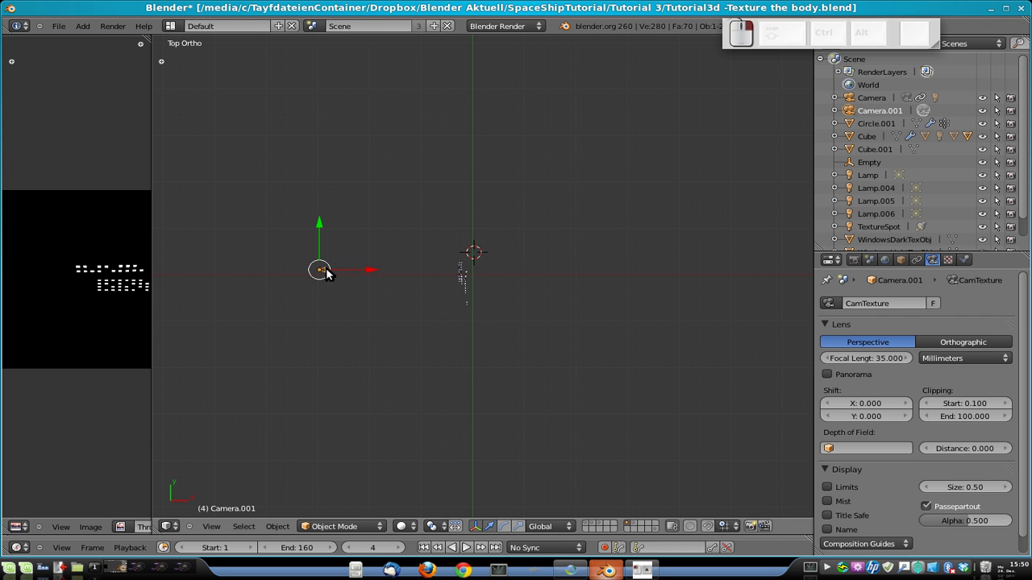
{"action": "key", "text": "shift+s"}
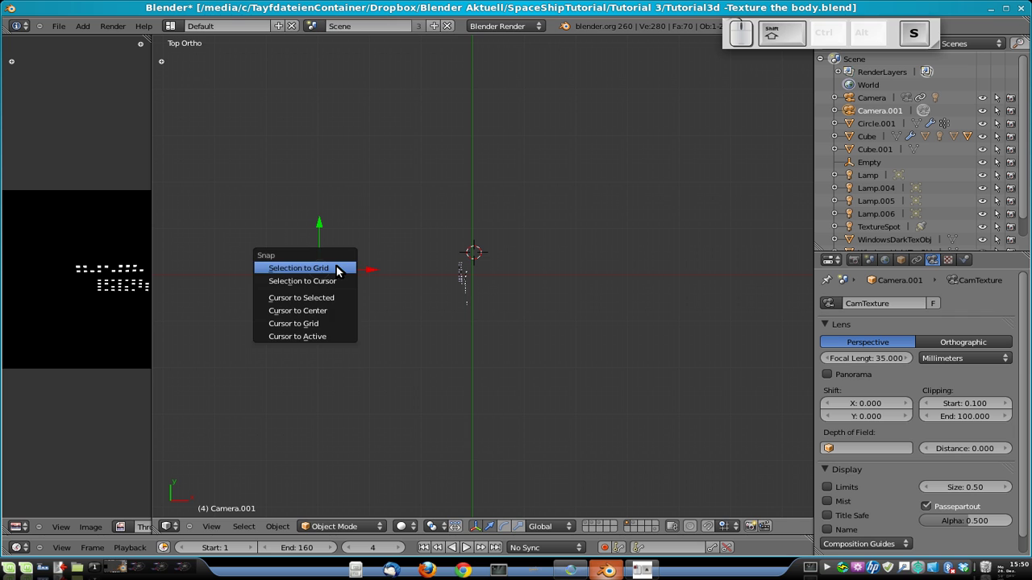
{"action": "left_click", "coordinate": [327, 296]}
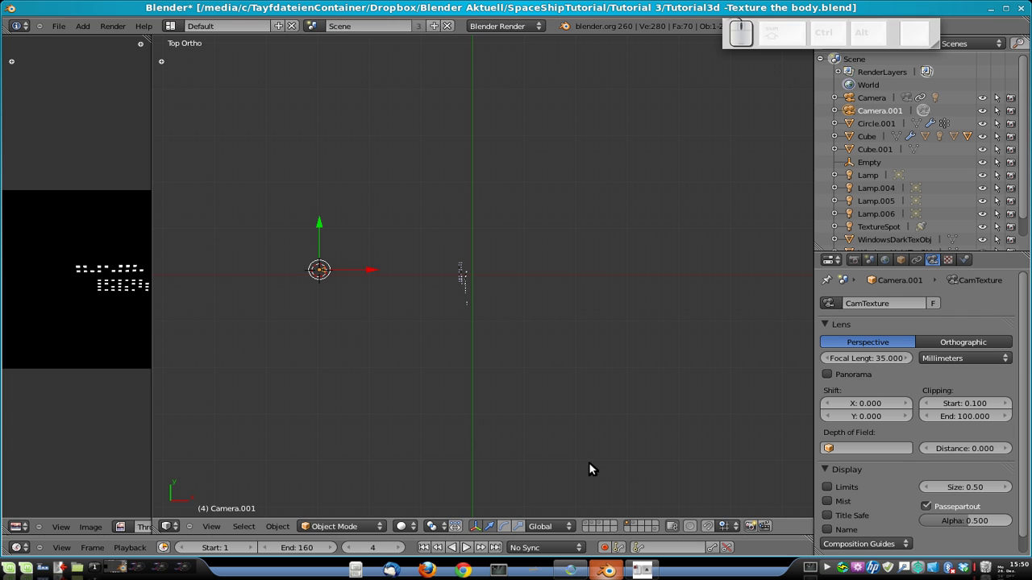
Return to the ship's layer and snap the TextureSpot lamp to the 3D cursor at the camera's position.
{"action": "left_click", "coordinate": [636, 522]}
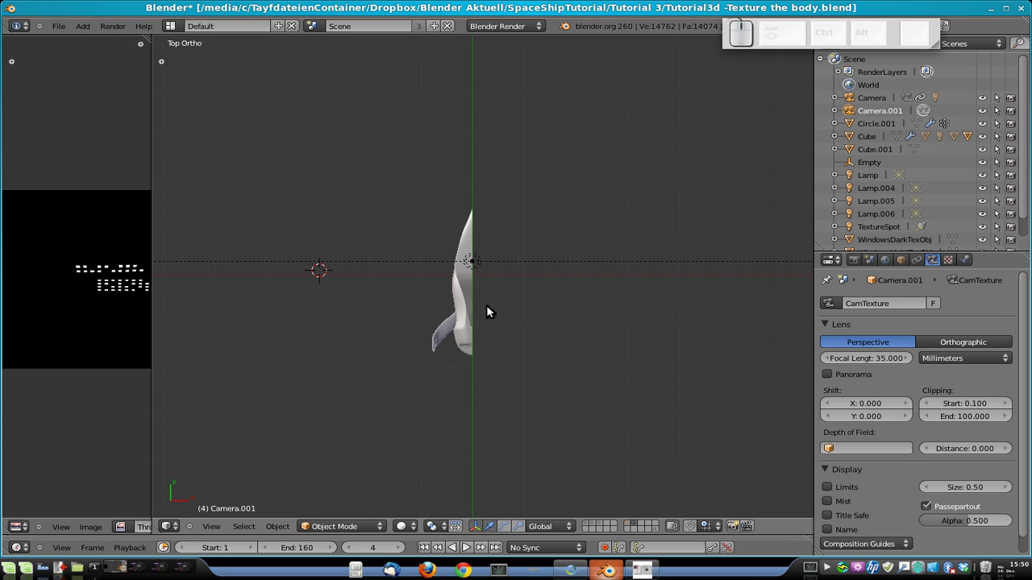
{"action": "right_click", "coordinate": [475, 262]}
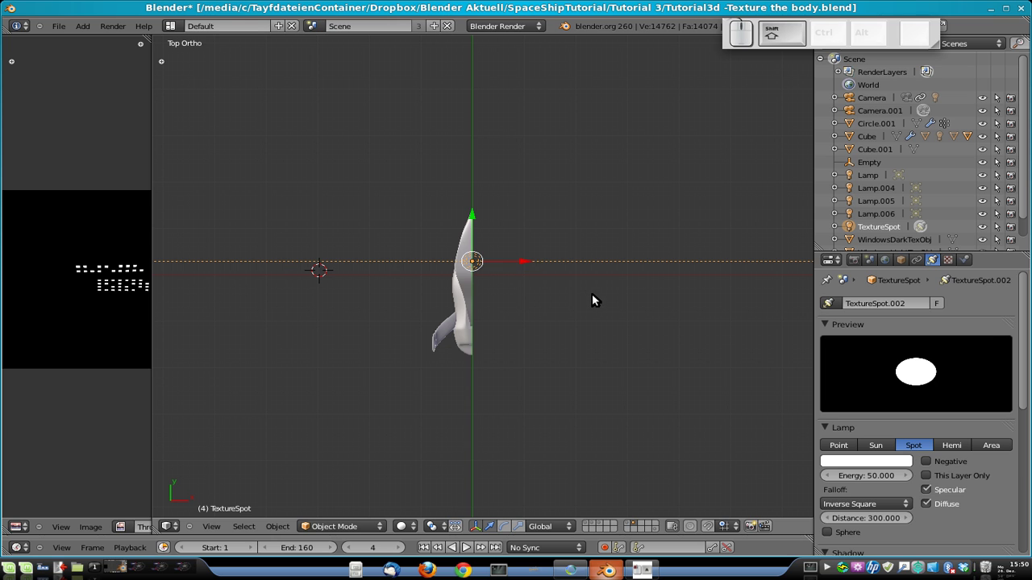
{"action": "key", "text": "shift+s"}
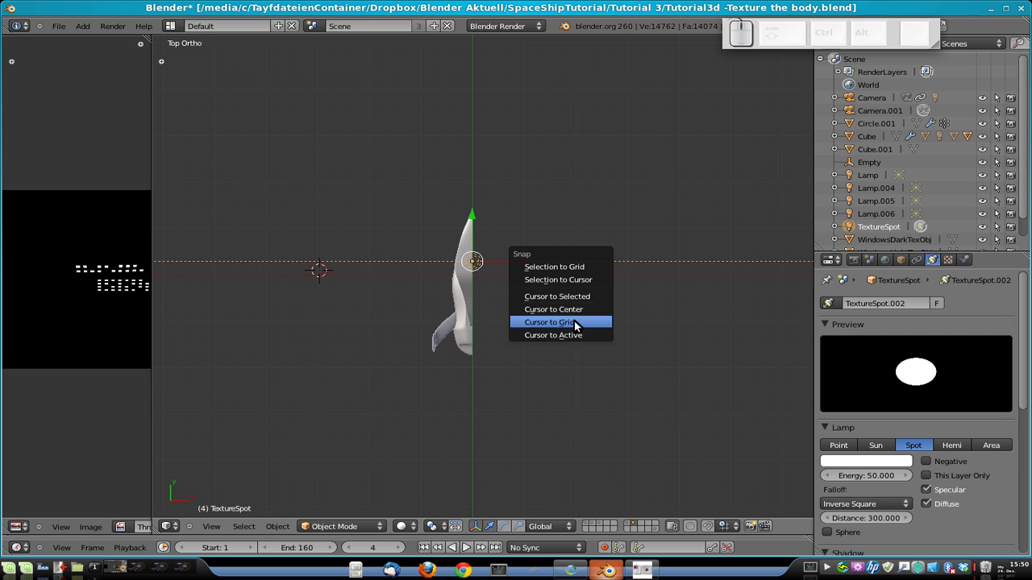
{"action": "left_click", "coordinate": [561, 279]}
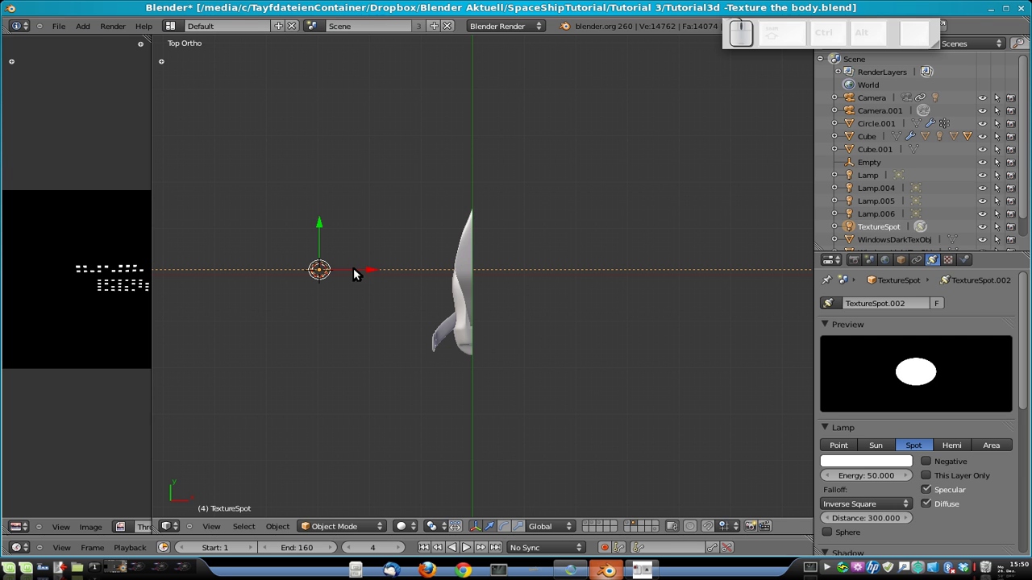
In front view, show the texture camera's layer together with the ship's layer, with the TextureSpot lamp in close view.
{"action": "key", "text": "KP_1"}
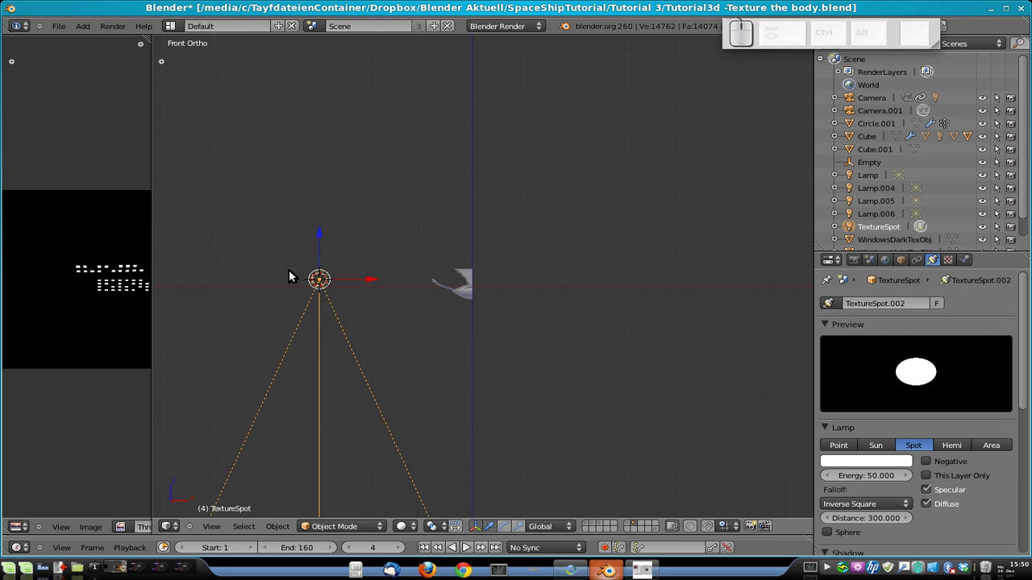
{"action": "key", "text": "KP_3"}
{"action": "key", "text": "KP_1"}
{"action": "scroll", "coordinate": [467, 311], "scroll_direction": "up", "scroll_amount": 2}
{"action": "scroll", "coordinate": [299, 245], "scroll_direction": "up", "scroll_amount": 4}
{"action": "middle_click_drag", "start_coordinate": [350, 326], "coordinate": [700, 330], "text": "shift"}
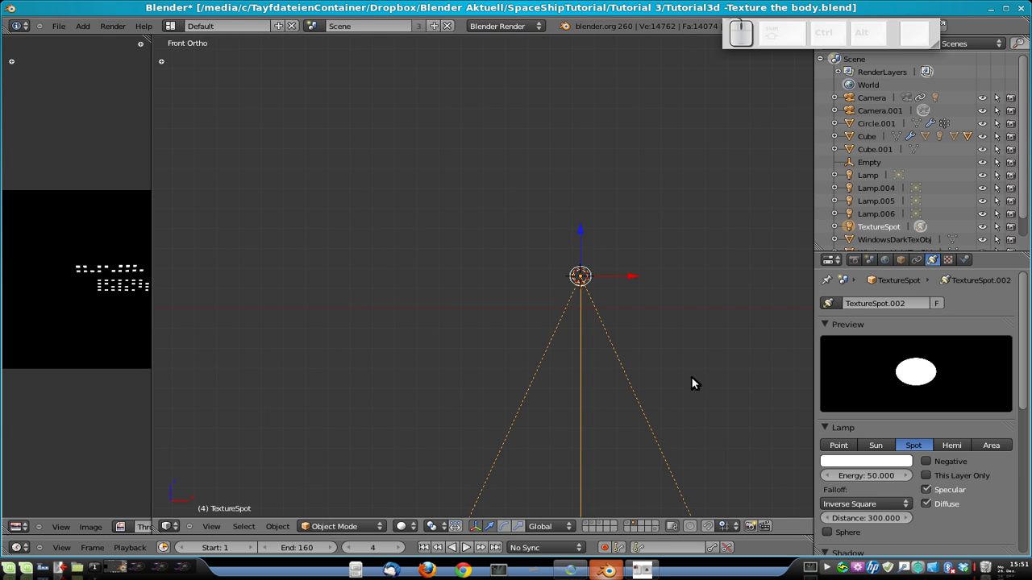
{"action": "left_click", "coordinate": [627, 523], "text": "shift"}
{"action": "scroll", "coordinate": [659, 382], "scroll_direction": "up", "scroll_amount": 4}
{"action": "middle_click_drag", "start_coordinate": [654, 359], "coordinate": [430, 379], "text": "shift"}
Parent the TextureSpot lamp to Camera.001 and test the link with a cancelled move of the camera.
{"action": "right_click", "coordinate": [507, 288]}
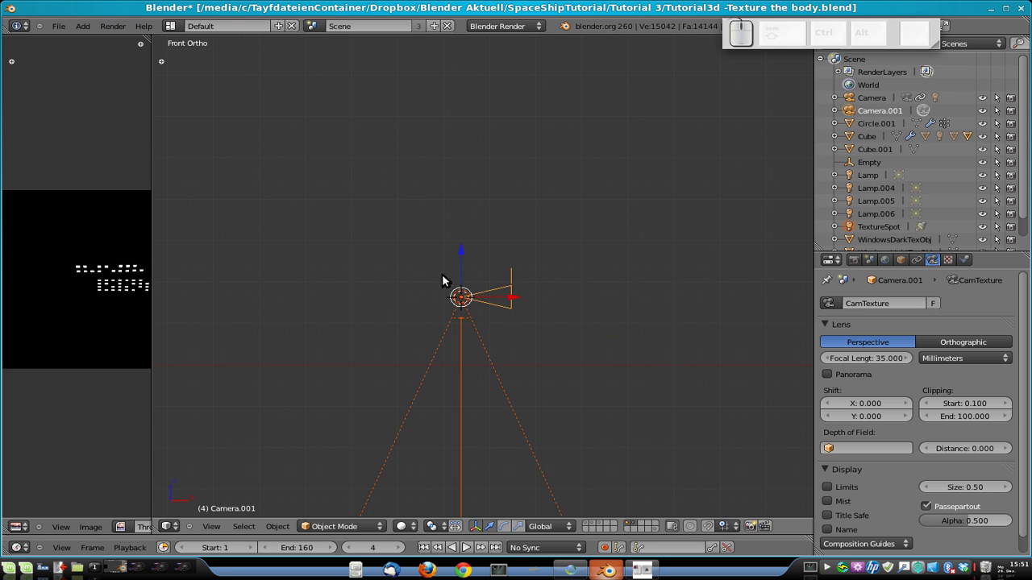
{"action": "right_click", "coordinate": [460, 298]}
{"action": "right_click", "coordinate": [511, 292]}
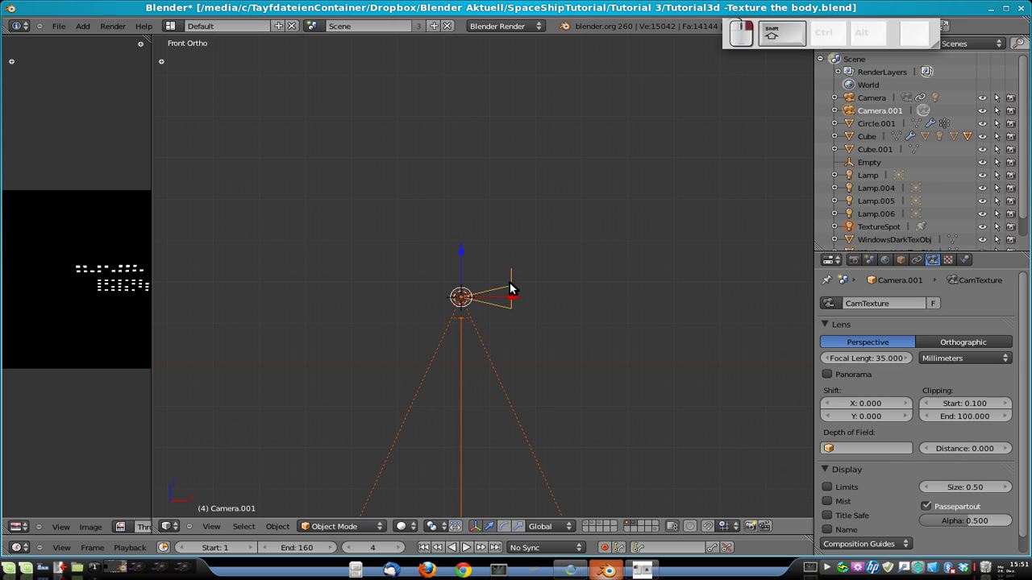
{"action": "key", "text": "ctrl+p"}
{"action": "left_click", "coordinate": [565, 336]}
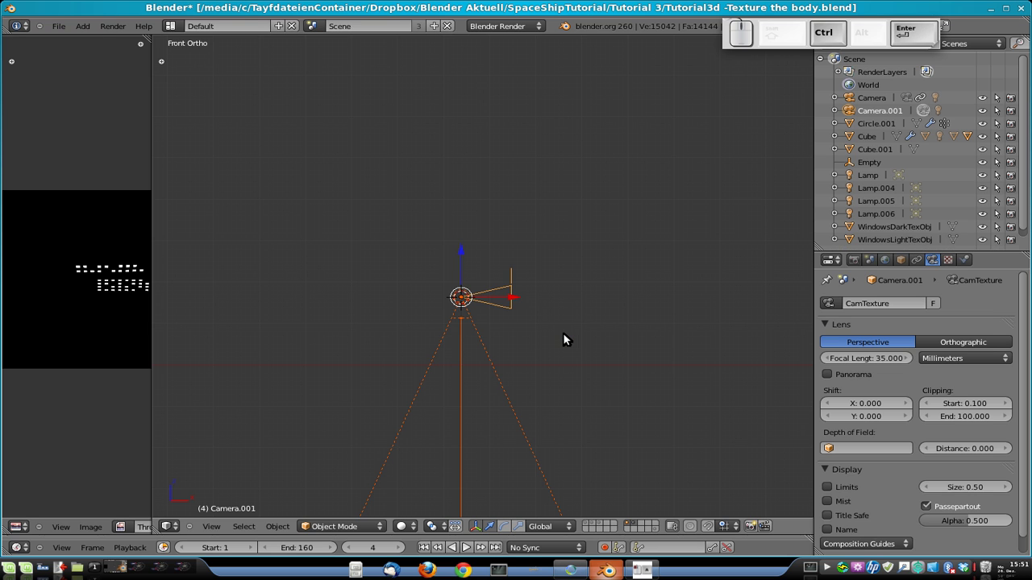
{"action": "key", "text": "g"}
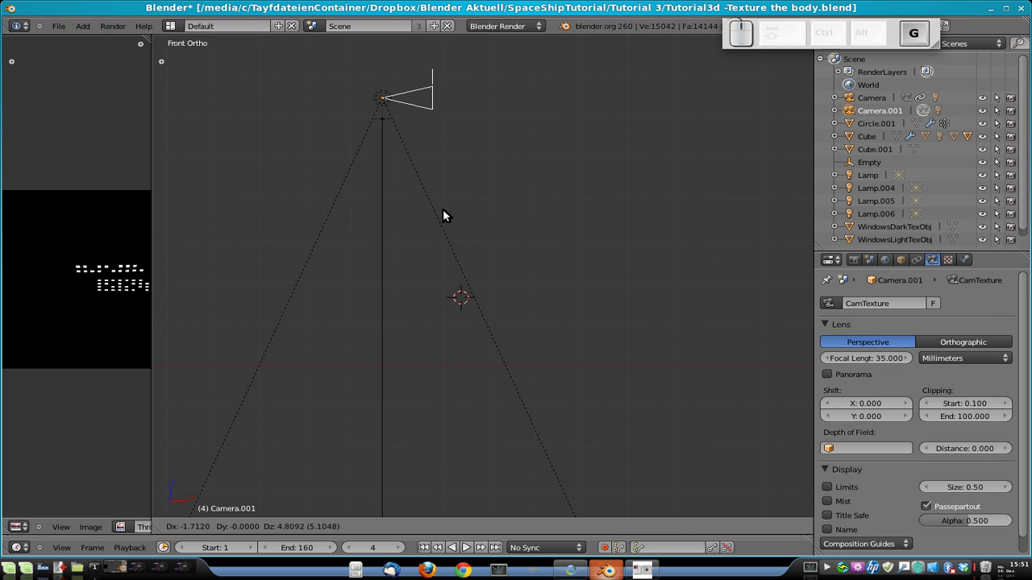
{"action": "right_click", "coordinate": [455, 285]}
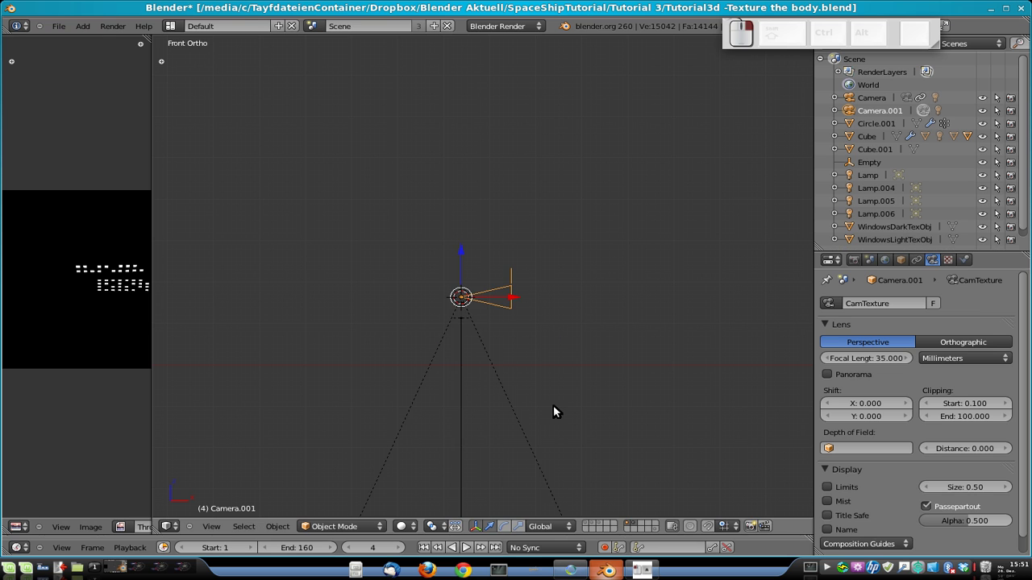
Rotate the TextureSpot lamp by -90 degrees in front view to aim it at the ship, and check its direction.
{"action": "right_click", "coordinate": [509, 430]}
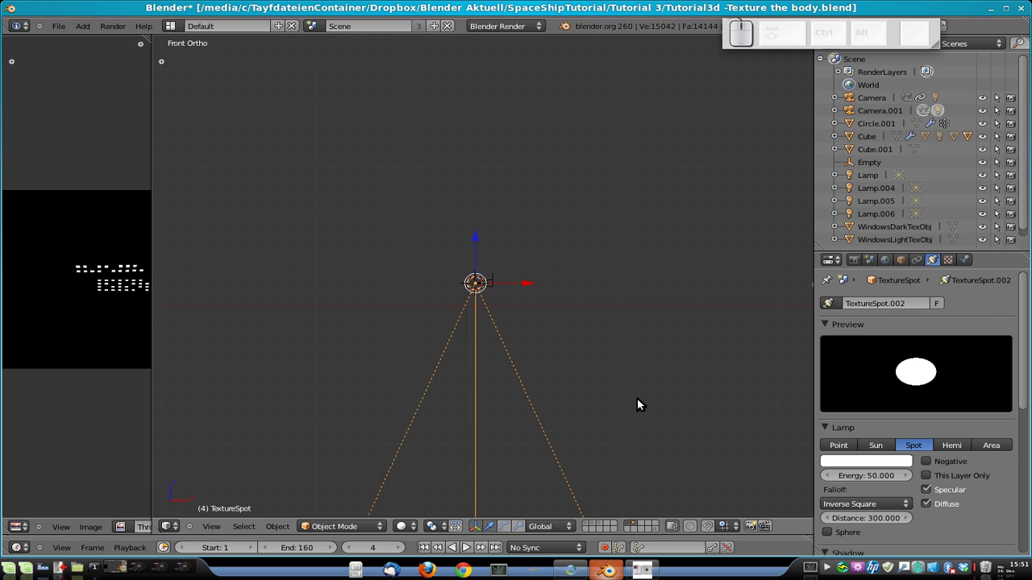
{"action": "type", "text": "r90"}
{"action": "key", "text": "minus"}
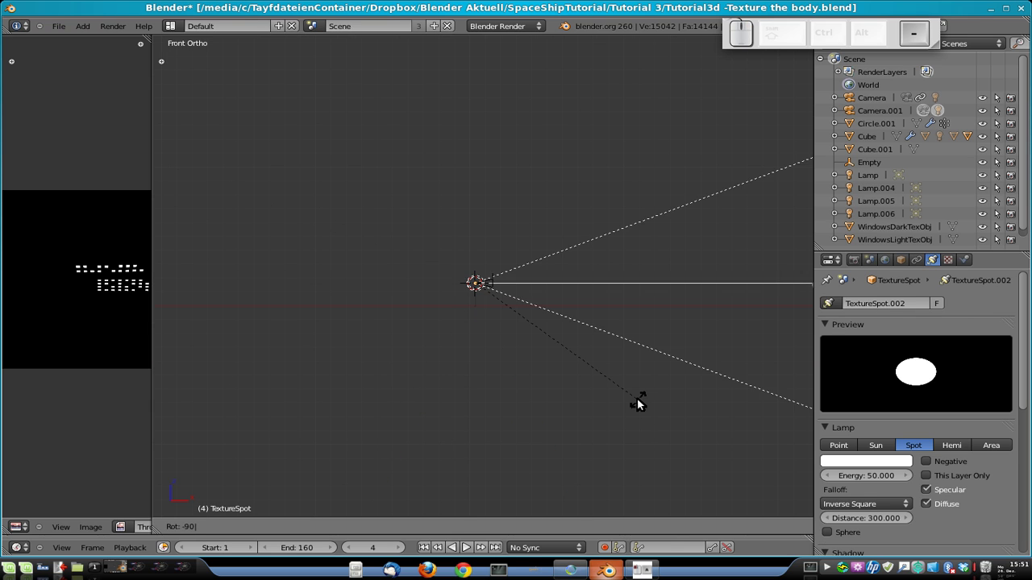
{"action": "key", "text": "Return"}
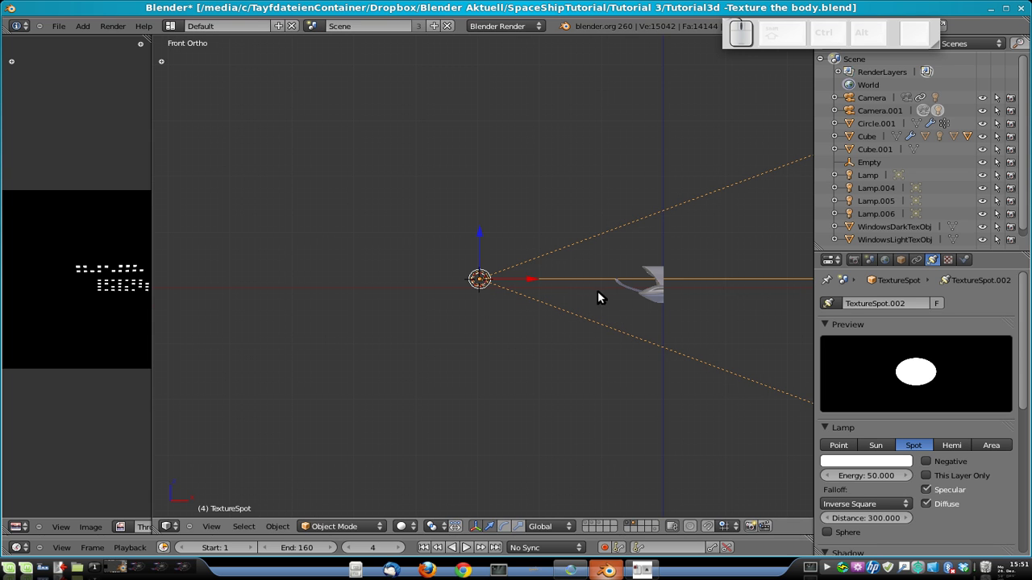
{"action": "middle_click_drag", "start_coordinate": [559, 339], "coordinate": [688, 346]}
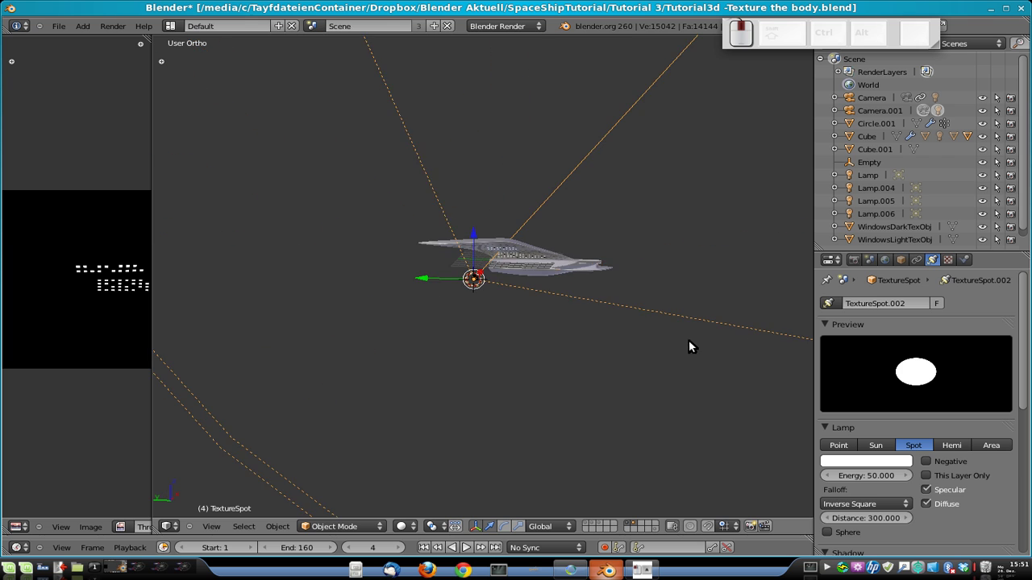
{"action": "key", "text": "KP_3"}
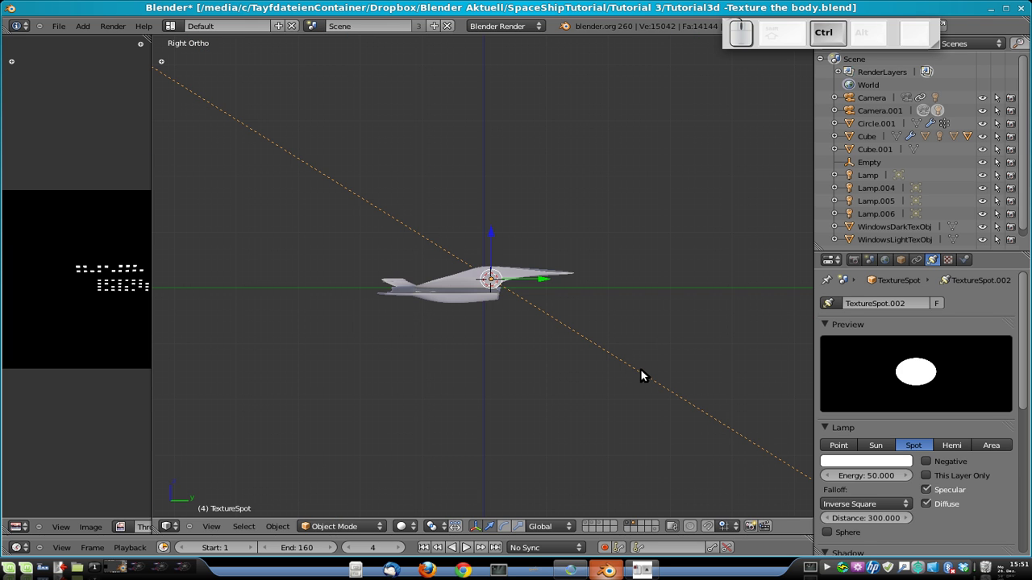
Inspect the ship and the TextureSpot's coverage in left view, and test-render the texture camera's view.
{"action": "key", "text": "ctrl+KP_3"}
{"action": "scroll", "coordinate": [477, 316], "scroll_direction": "down", "scroll_amount": 4}
{"action": "scroll", "coordinate": [477, 313], "scroll_direction": "up", "scroll_amount": 7}
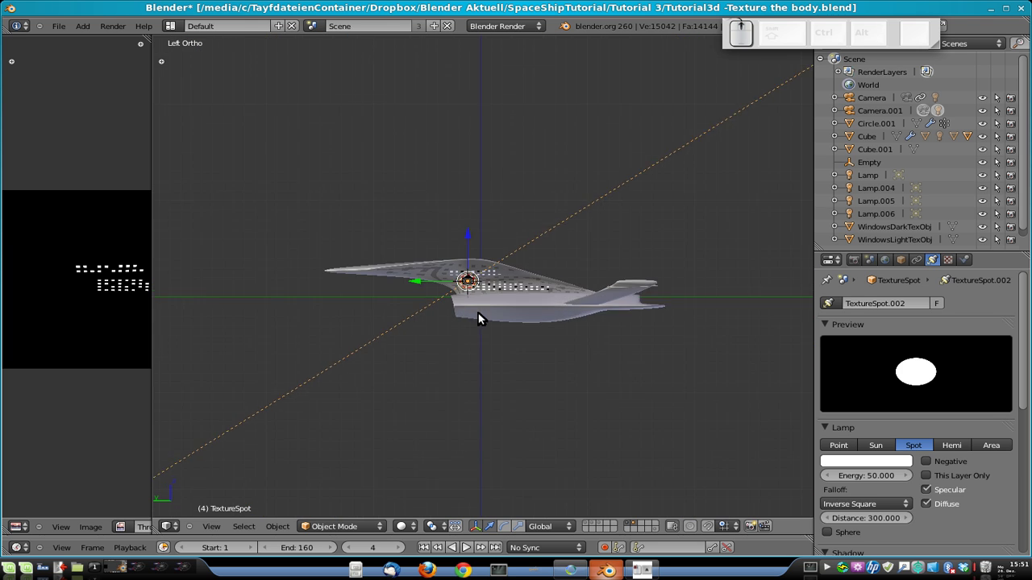
{"action": "scroll", "coordinate": [477, 319], "scroll_direction": "up", "scroll_amount": 5}
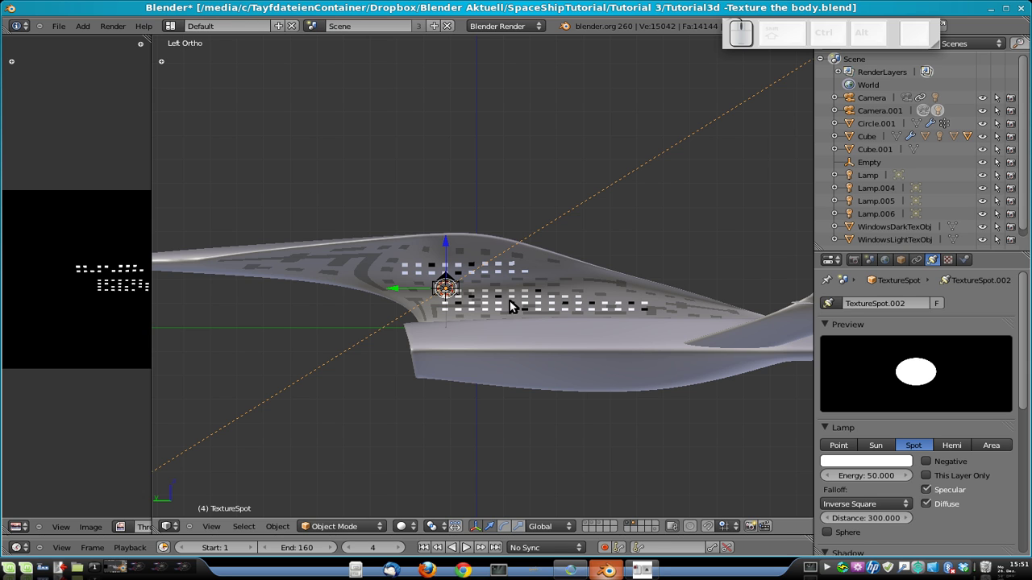
{"action": "scroll", "coordinate": [545, 309], "scroll_direction": "down", "scroll_amount": 2}
{"action": "scroll", "coordinate": [545, 309], "scroll_direction": "down", "scroll_amount": 1}
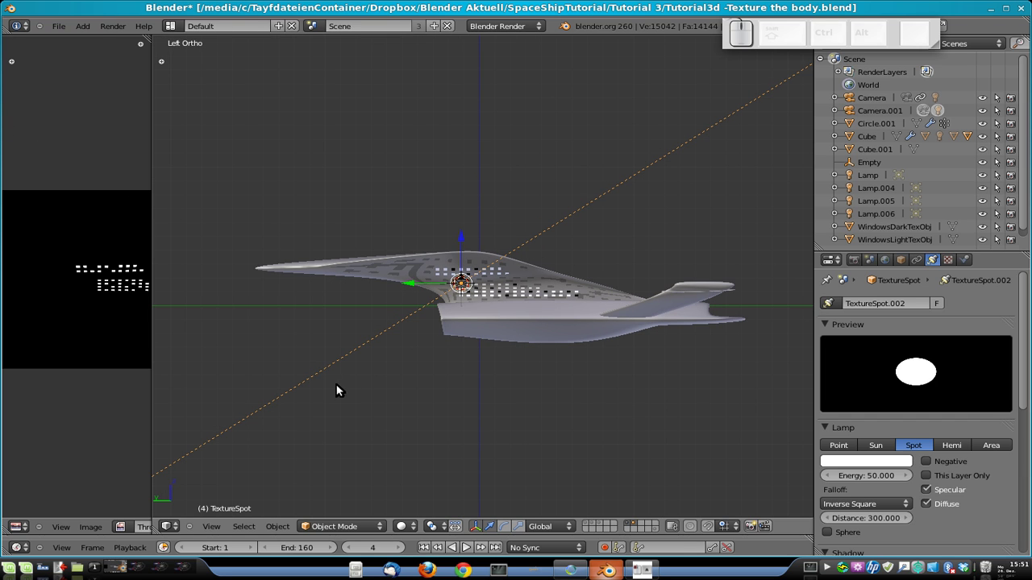
{"action": "scroll", "coordinate": [599, 312], "scroll_direction": "down", "scroll_amount": 5}
{"action": "scroll", "coordinate": [596, 307], "scroll_direction": "down", "scroll_amount": 2}
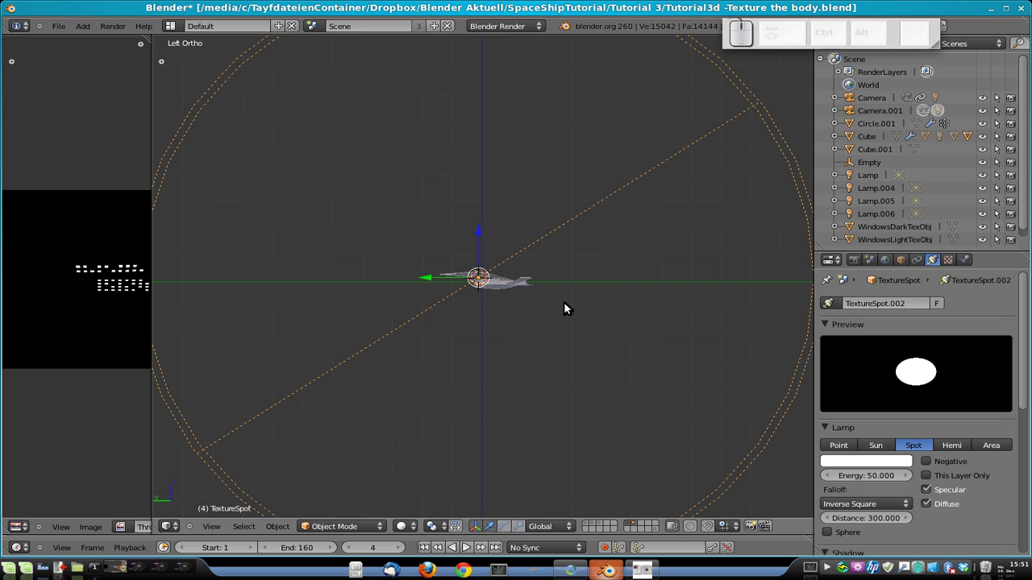
{"action": "key", "text": "F12"}
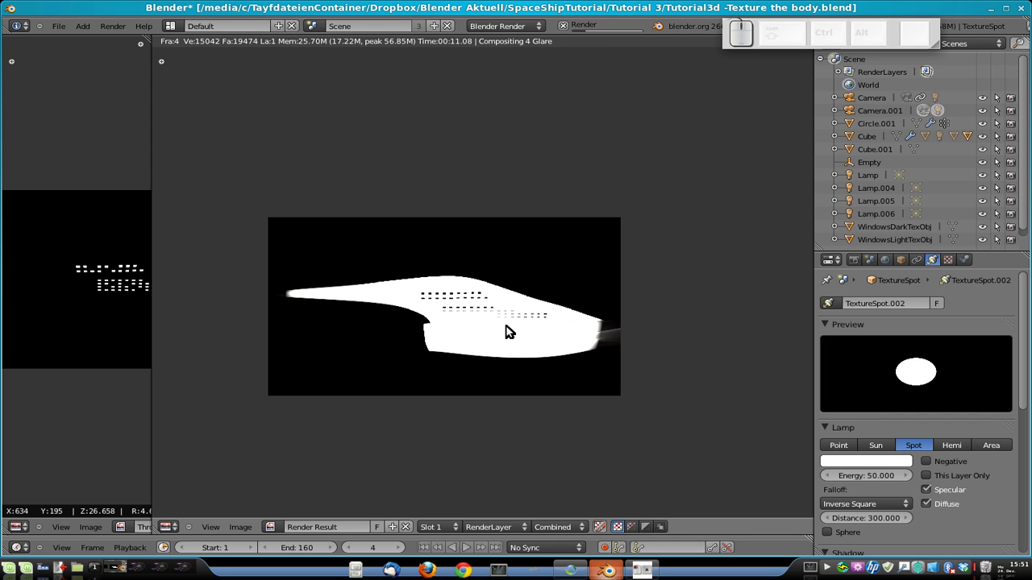
{"action": "key", "text": "Escape"}
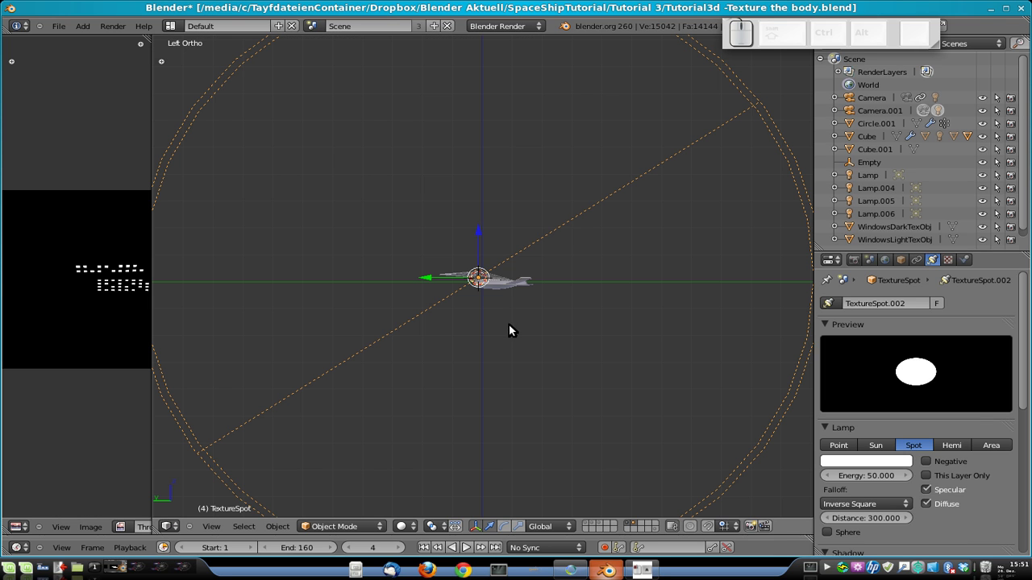
Set the TextureSpot lamp's energy to 1.000 and test-render the lit hull.
{"action": "left_click", "coordinate": [879, 476]}
{"action": "left_click_drag", "start_coordinate": [879, 477], "coordinate": [875, 470]}
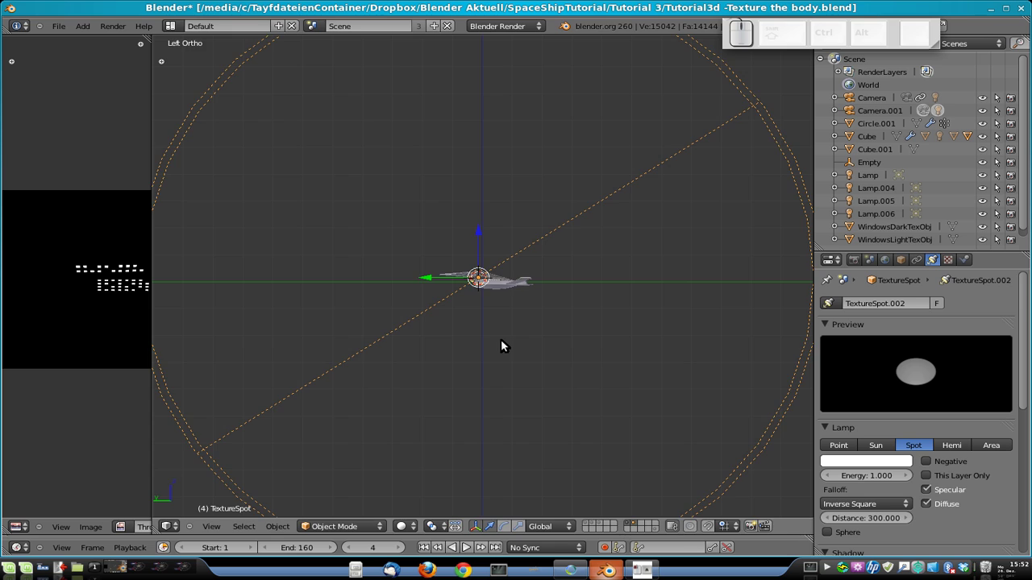
{"action": "key", "text": "F12"}
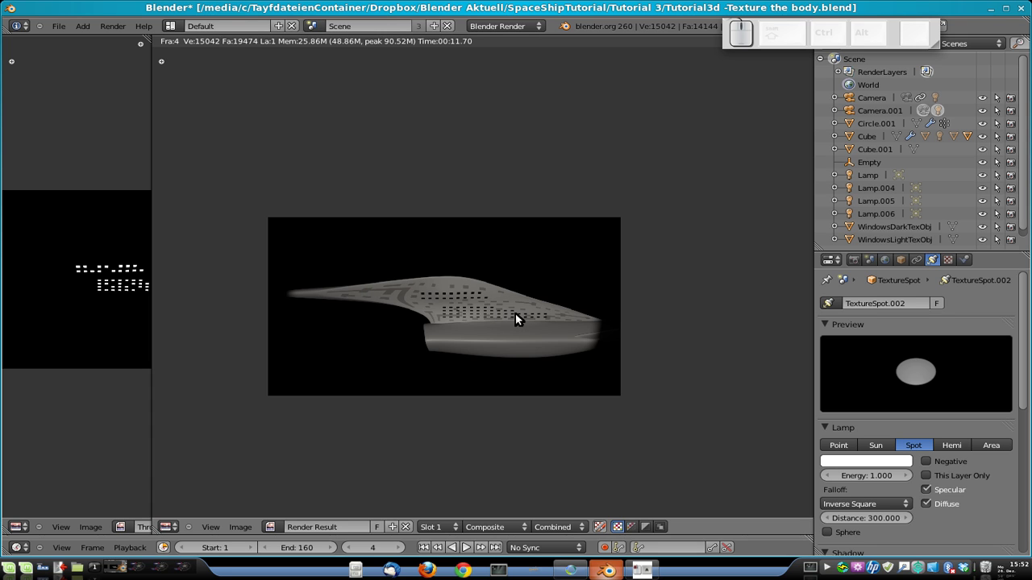
{"action": "scroll", "coordinate": [516, 315], "scroll_direction": "up", "scroll_amount": 4}
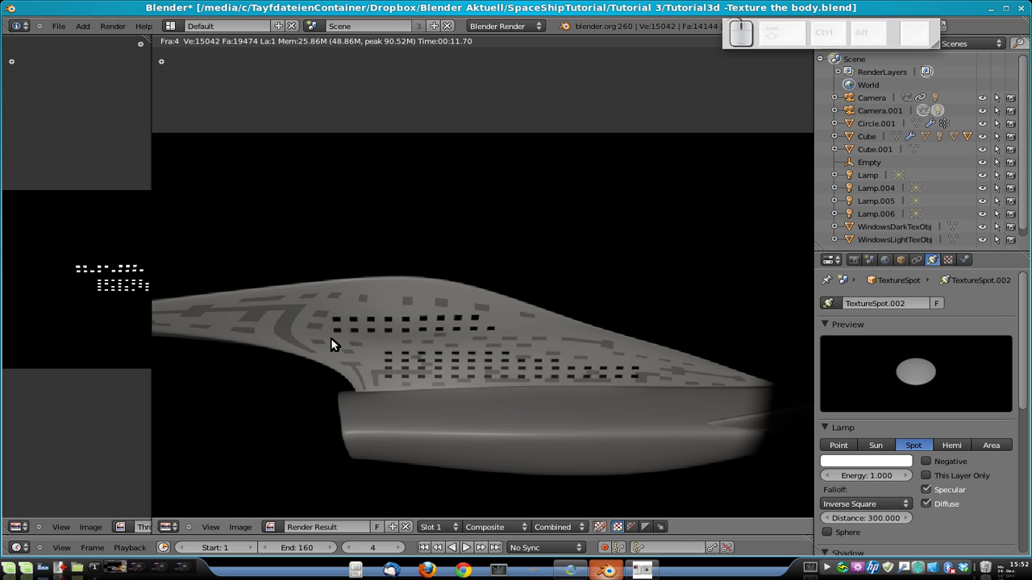
{"action": "key", "text": "Escape"}
Compare the ship in the 3D view with the render result, checking how much of the hull the spot lights.
{"action": "scroll", "coordinate": [653, 298], "scroll_direction": "up", "scroll_amount": 5}
{"action": "scroll", "coordinate": [660, 315], "scroll_direction": "up", "scroll_amount": 2}
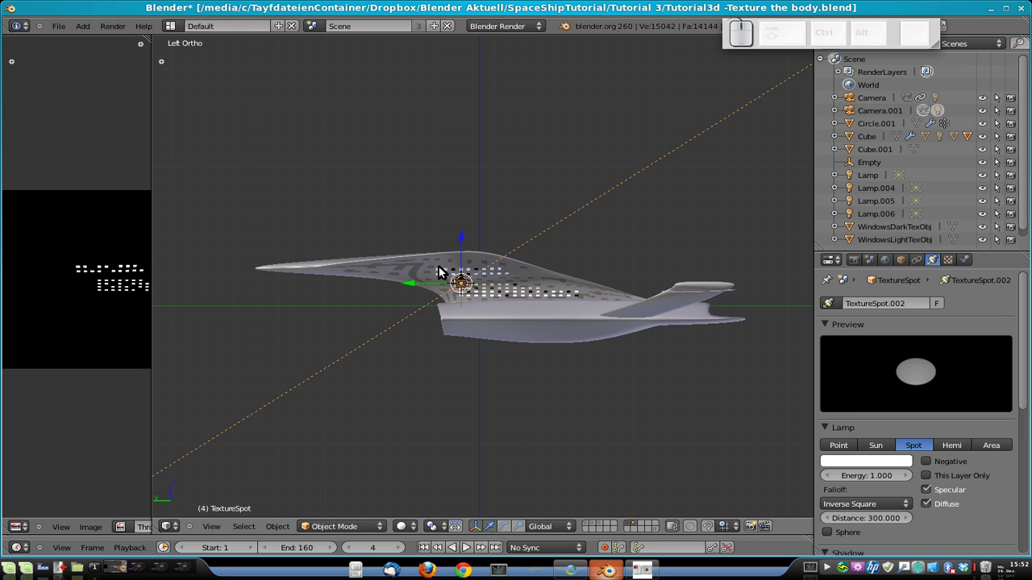
{"action": "key", "text": "F12"}
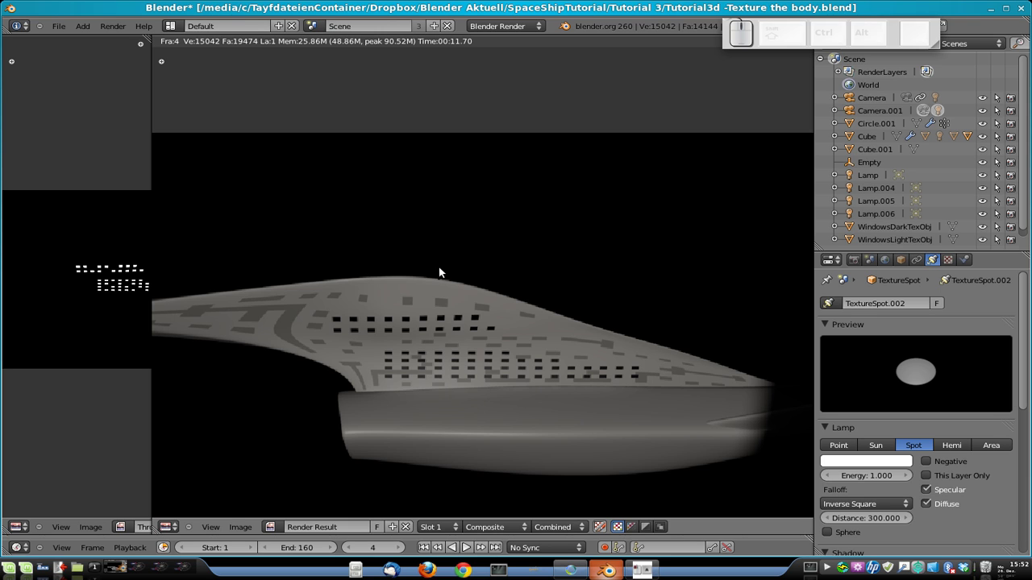
{"action": "scroll", "coordinate": [682, 426], "scroll_direction": "down", "scroll_amount": 5}
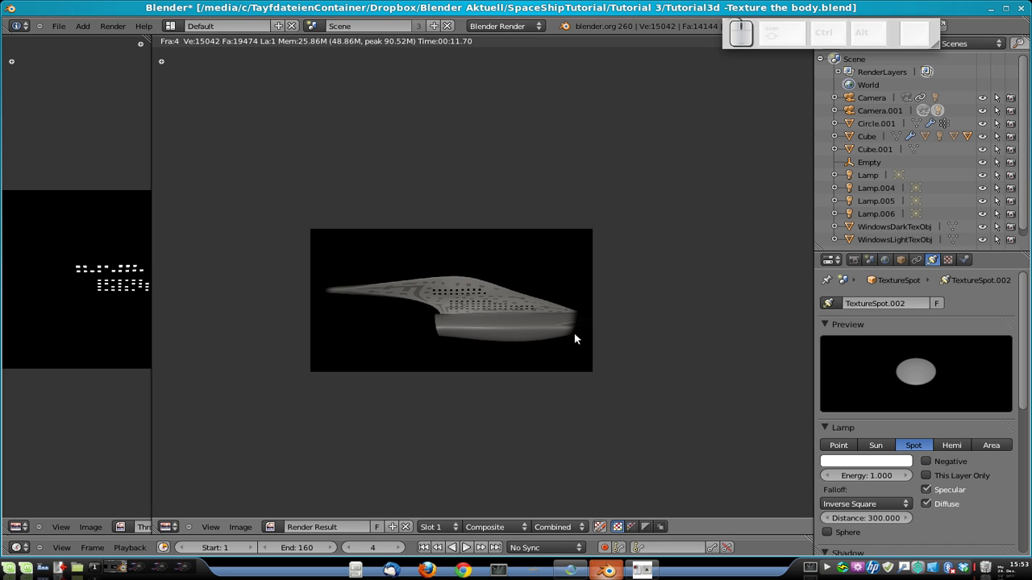
{"action": "key", "text": "Escape"}
Move the TextureSpot lamp farther from the ship along the global X axis and test-render its wider coverage.
{"action": "key", "text": "KP_Decimal"}
{"action": "mouse_move", "coordinate": [622, 319]}
{"action": "middle_mouse_down"}
{"action": "mouse_move", "coordinate": [548, 320]}
{"action": "mouse_move", "coordinate": [500, 336]}
{"action": "mouse_move", "coordinate": [527, 375]}
{"action": "mouse_move", "coordinate": [470, 387]}
{"action": "mouse_move", "coordinate": [500, 350]}
{"action": "mouse_move", "coordinate": [553, 317]}
{"action": "mouse_move", "coordinate": [621, 300]}
{"action": "middle_mouse_up"}
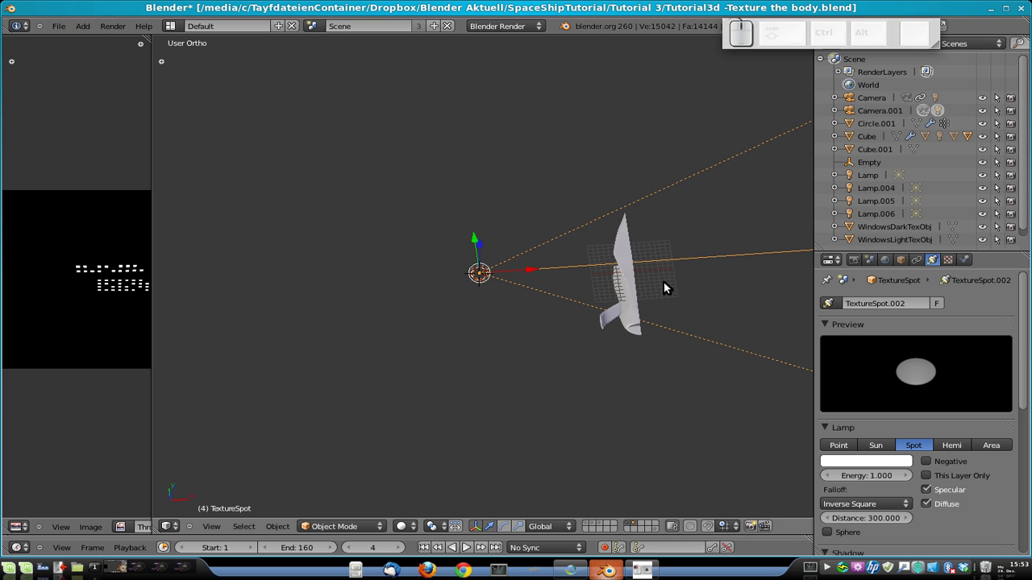
{"action": "key", "text": "g"}
{"action": "key", "text": "x"}
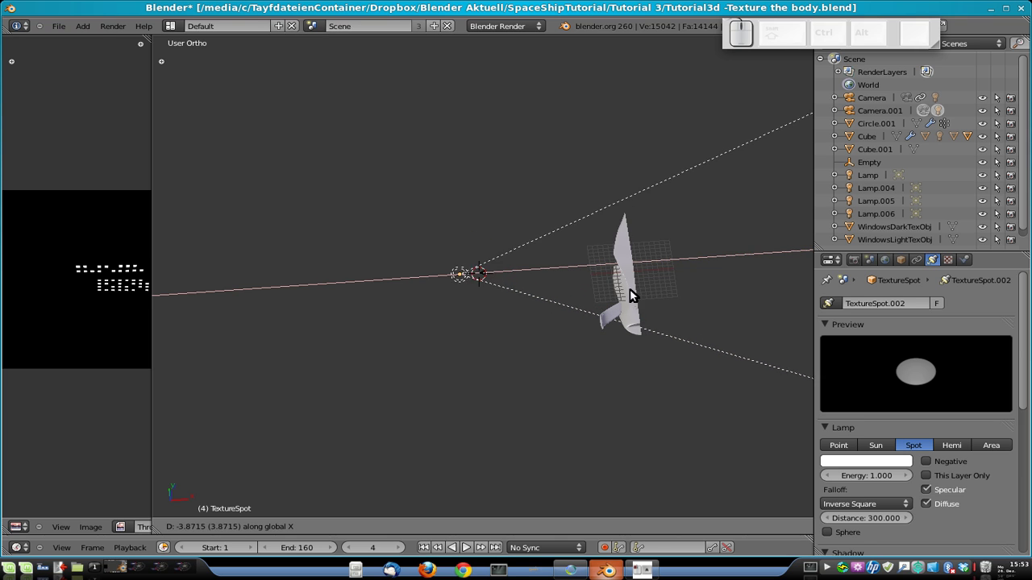
{"action": "left_click", "coordinate": [511, 305]}
{"action": "key", "text": "F12"}
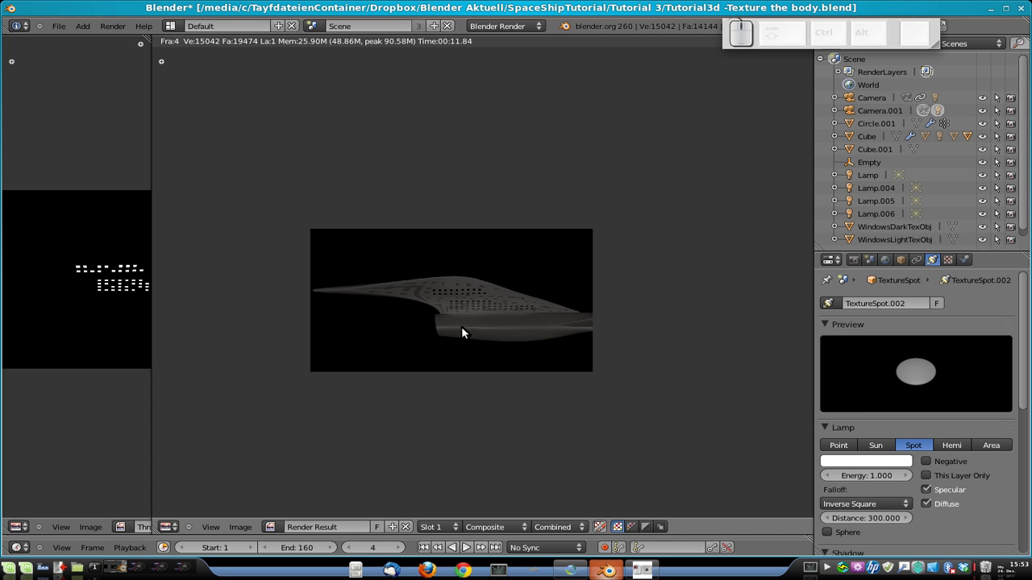
{"action": "key", "text": "Escape"}
Separate the linked lower hull mesh of Cube.001 into its own object and hide it.
{"action": "right_click", "coordinate": [686, 330]}
{"action": "middle_click_drag", "start_coordinate": [591, 345], "coordinate": [543, 192]}
{"action": "scroll", "coordinate": [587, 297], "scroll_direction": "up", "scroll_amount": 5}
{"action": "middle_click_drag", "start_coordinate": [668, 295], "coordinate": [387, 340], "text": "shift"}
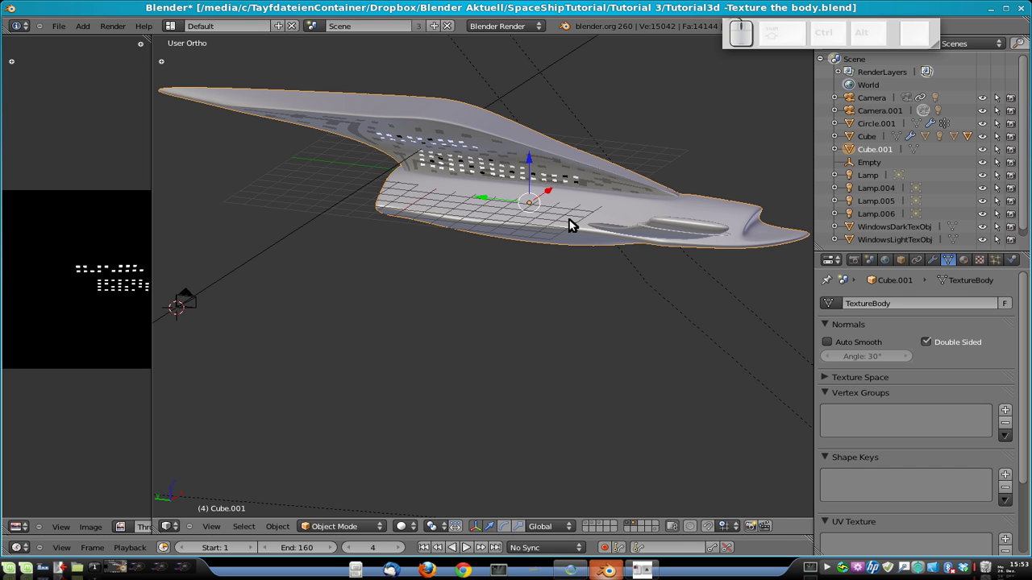
{"action": "middle_click_drag", "start_coordinate": [571, 223], "coordinate": [560, 110]}
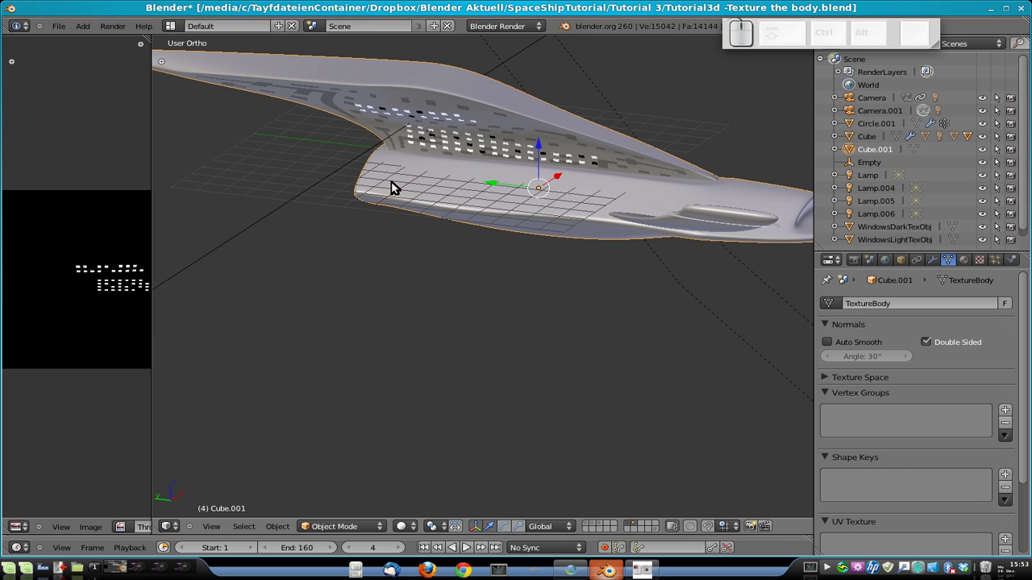
{"action": "key", "text": "Tab"}
{"action": "key", "text": "a"}
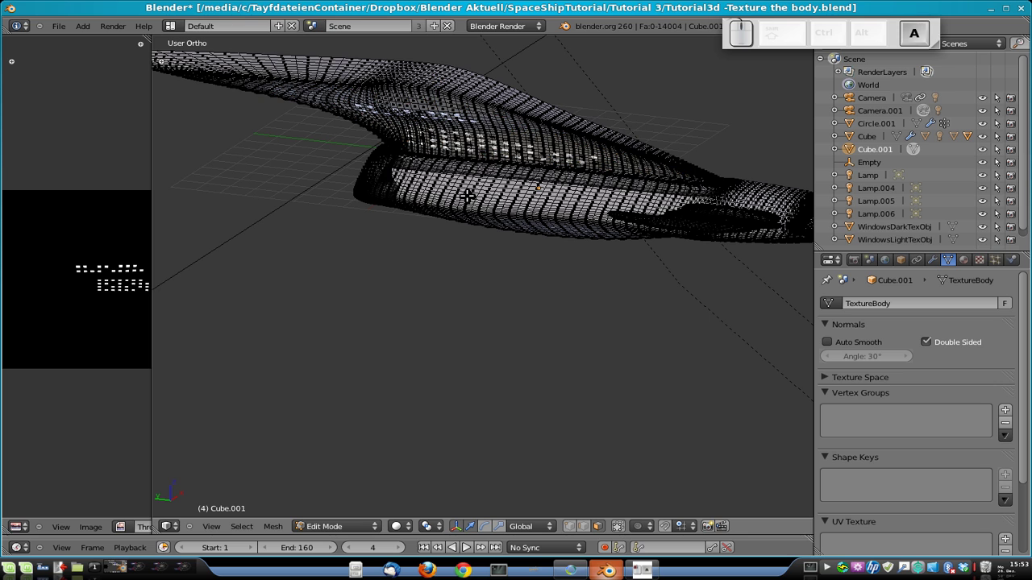
{"action": "key", "text": "l"}
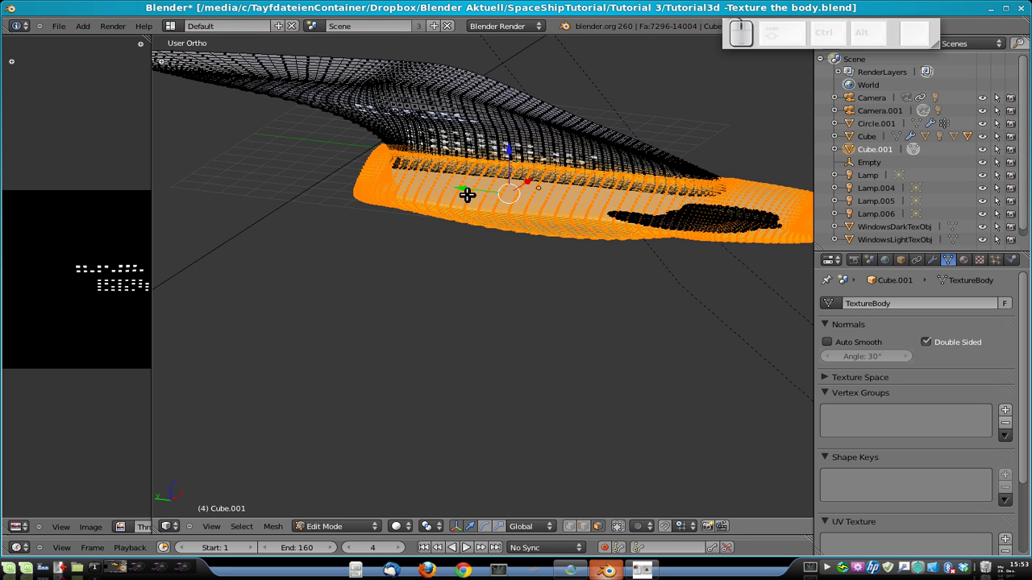
{"action": "key", "text": "p"}
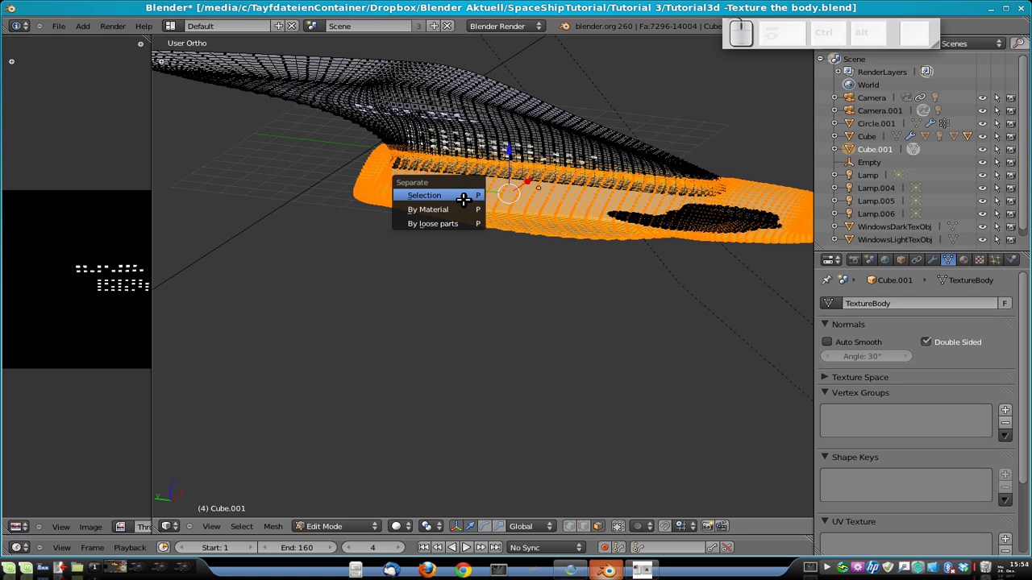
{"action": "left_click", "coordinate": [432, 195]}
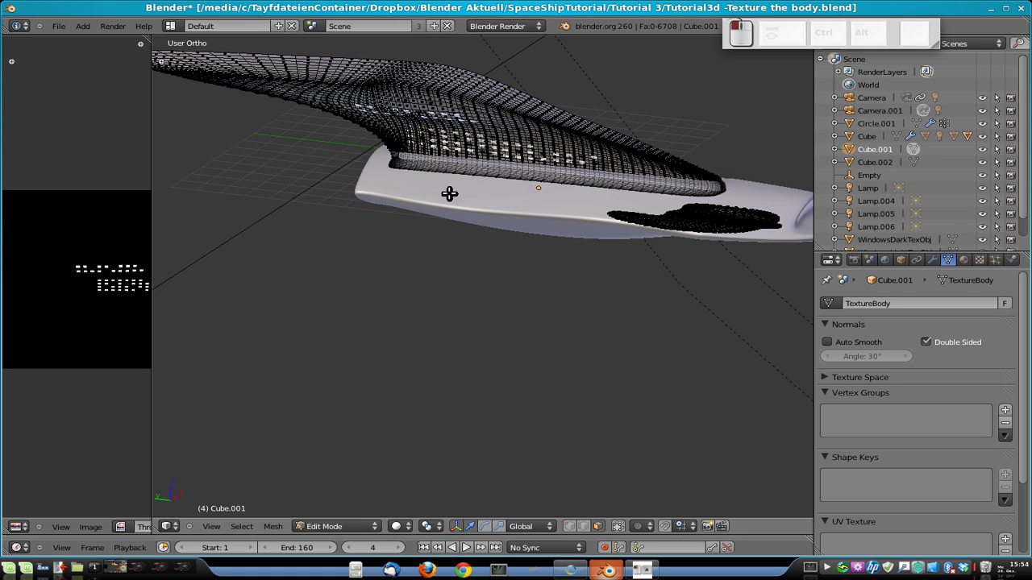
{"action": "key", "text": "Tab"}
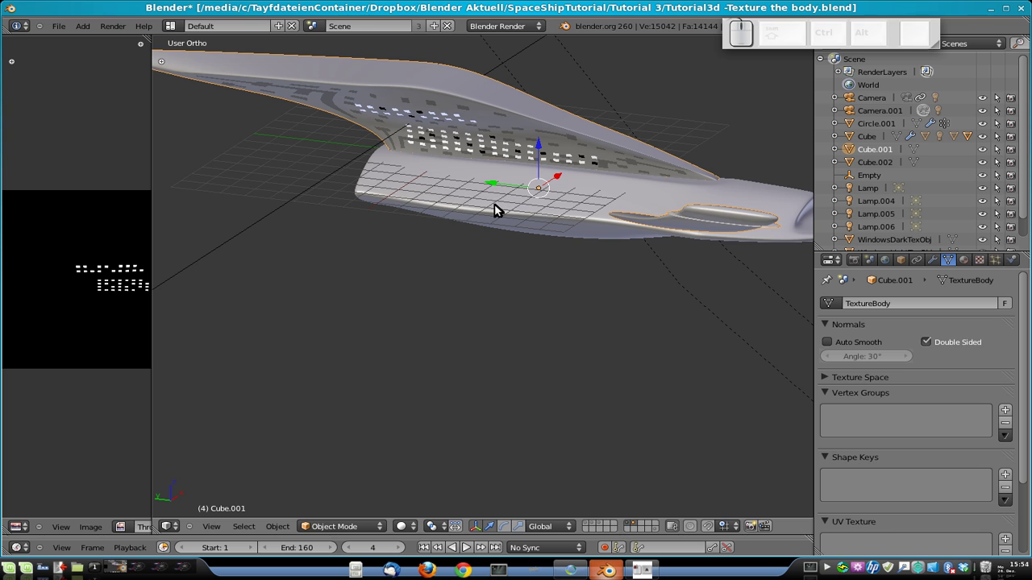
{"action": "right_click", "coordinate": [520, 200]}
{"action": "key", "text": "h"}
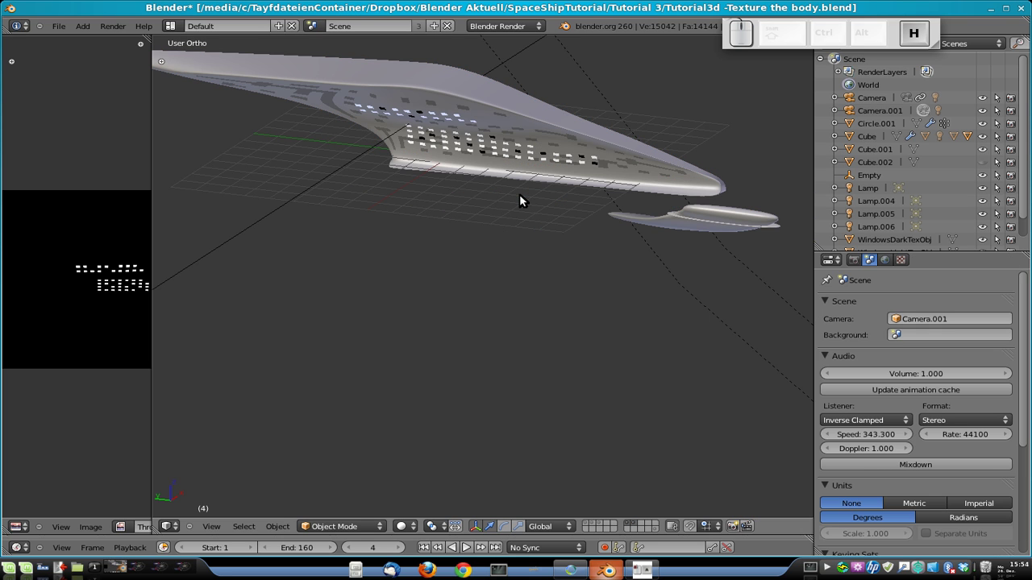
Separate the remaining loose parts near the rear of Cube.001 into their own object and hide it.
{"action": "right_click", "coordinate": [680, 218]}
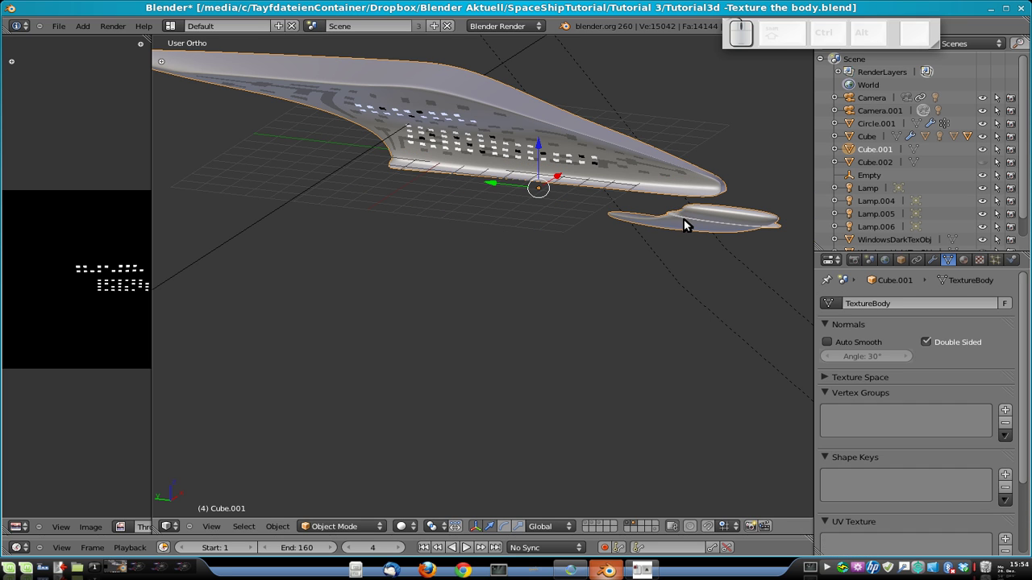
{"action": "key", "text": "Tab"}
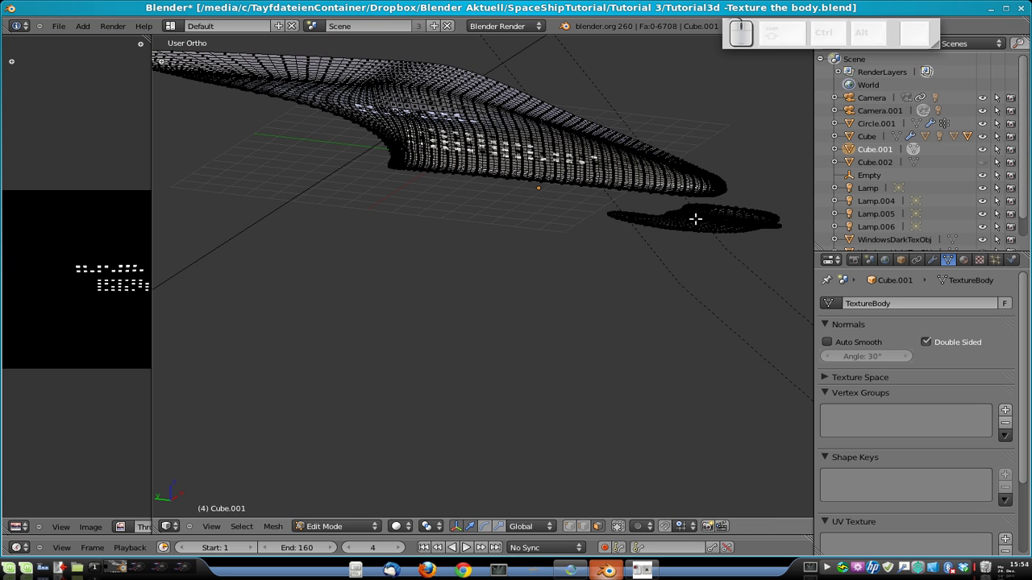
{"action": "key", "text": "l"}
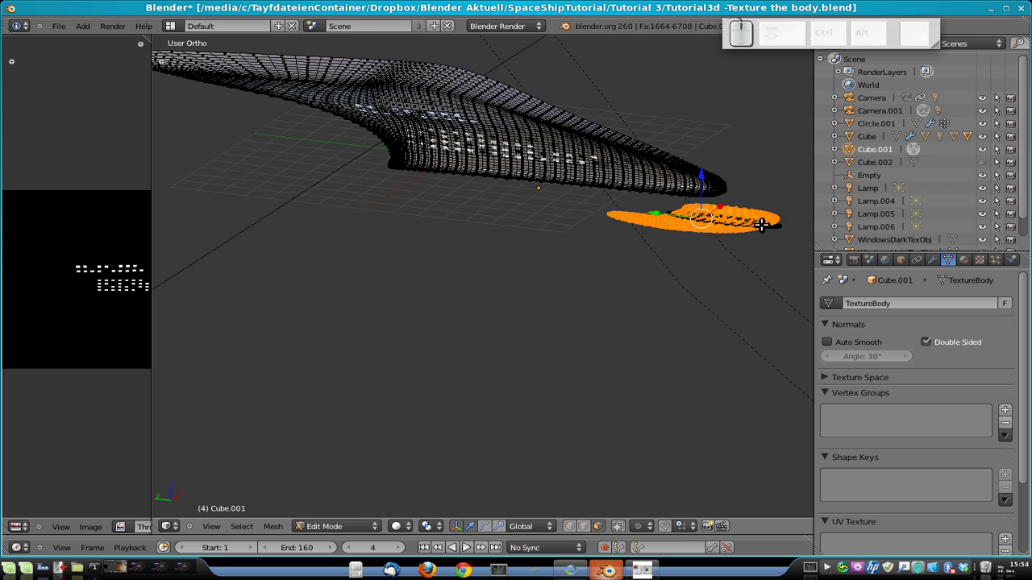
{"action": "key", "text": "l"}
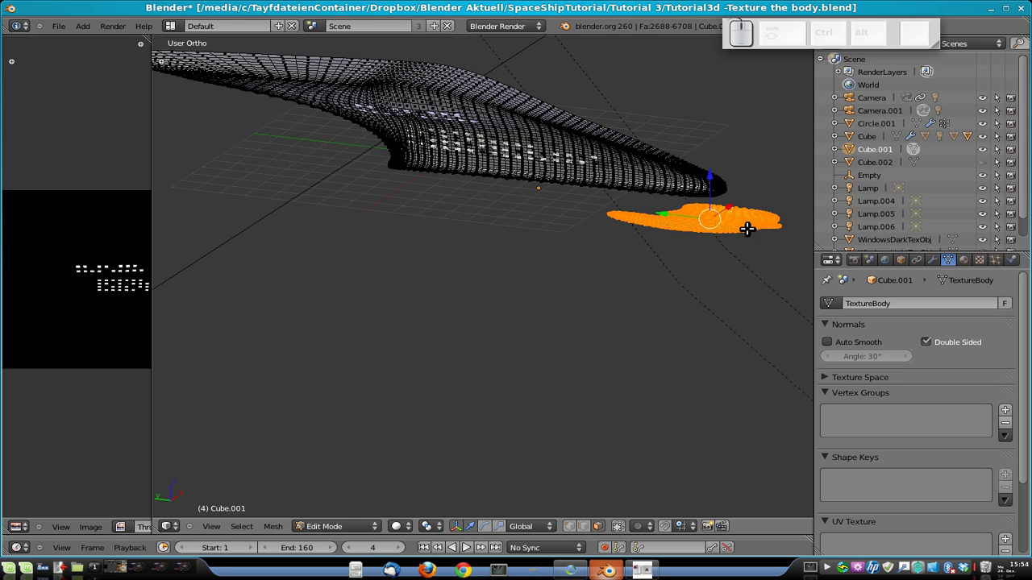
{"action": "key", "text": "p"}
{"action": "left_click", "coordinate": [751, 225]}
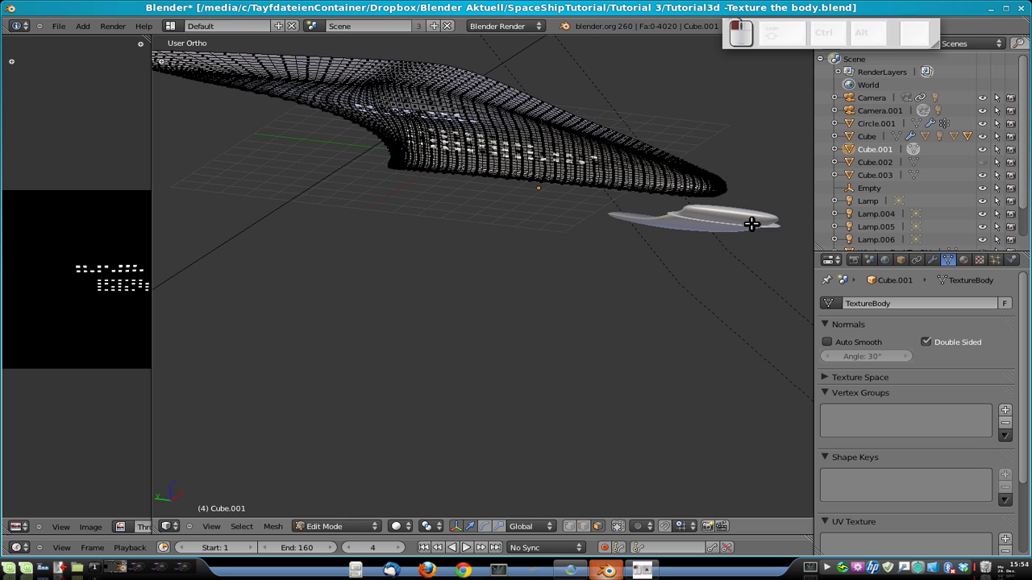
{"action": "key", "text": "Tab"}
{"action": "right_click", "coordinate": [731, 226]}
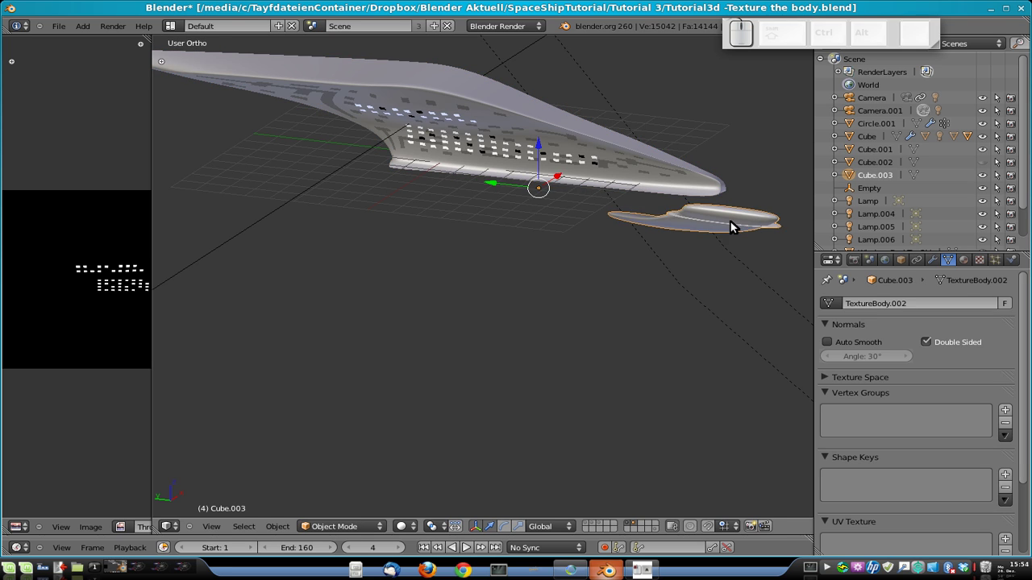
{"action": "key", "text": "h"}
Show the remaining upper body in left view and save over the existing blend file.
{"action": "key", "text": "ctrl+KP_3"}
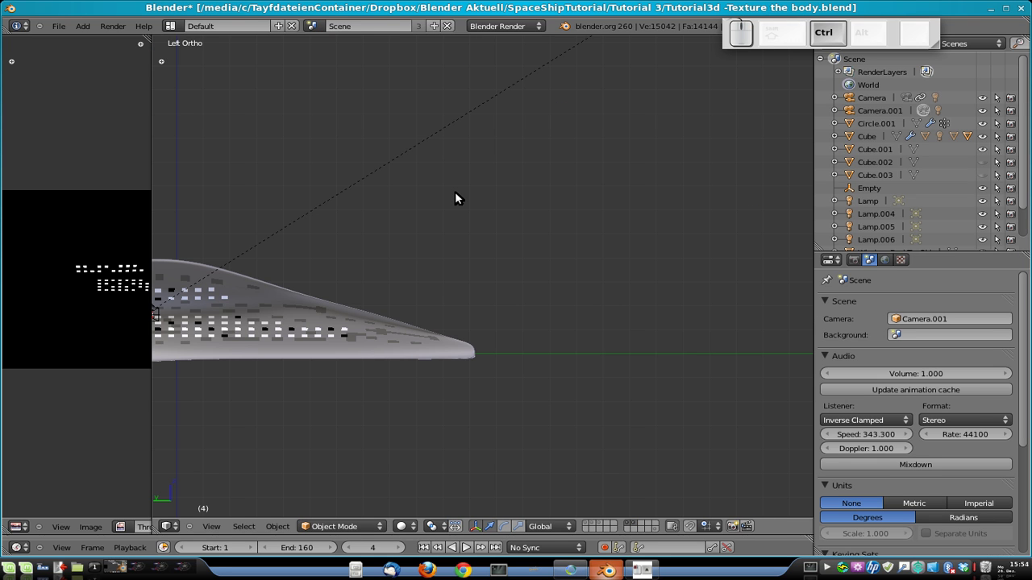
{"action": "middle_click_drag", "start_coordinate": [378, 355], "coordinate": [640, 315], "text": "shift"}
{"action": "scroll", "coordinate": [537, 279], "scroll_direction": "down", "scroll_amount": 2}
{"action": "key", "text": "ctrl+s"}
{"action": "key", "text": "Return"}
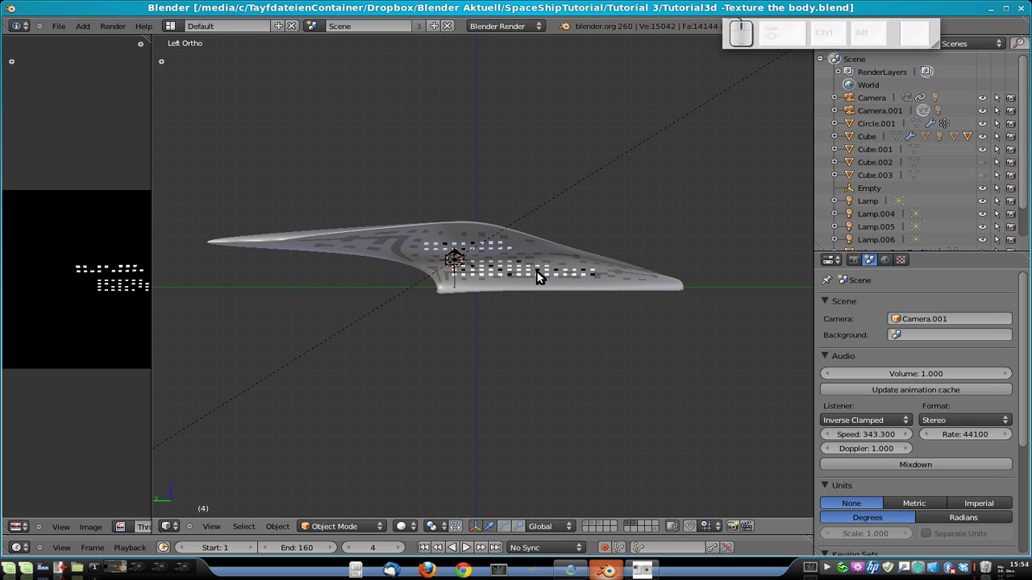
Start a test render with the lower hull and rear parts hidden, and cancel it.
{"action": "key", "text": "F12"}
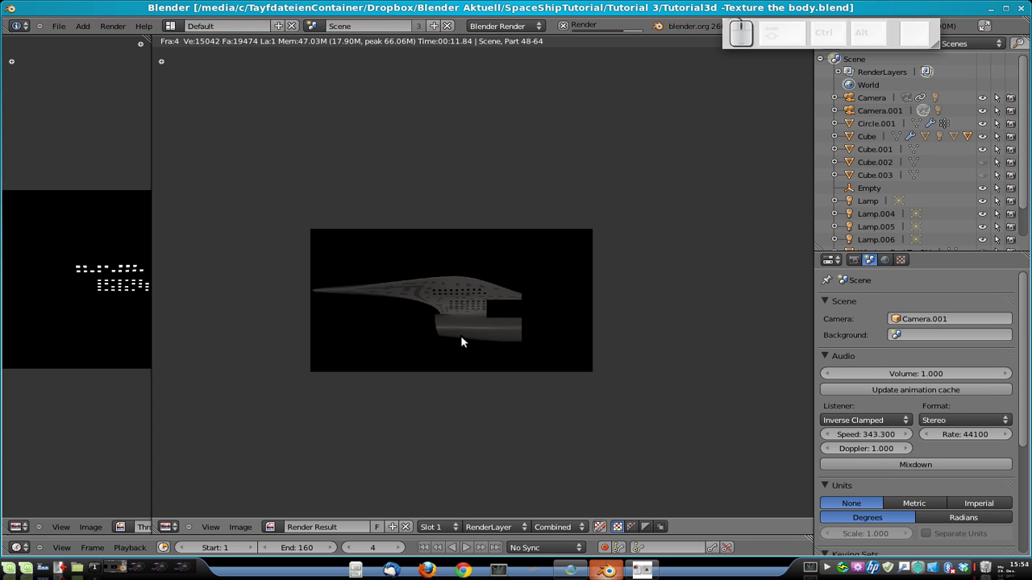
{"action": "left_click", "coordinate": [470, 324]}
{"action": "key", "text": "Escape"}
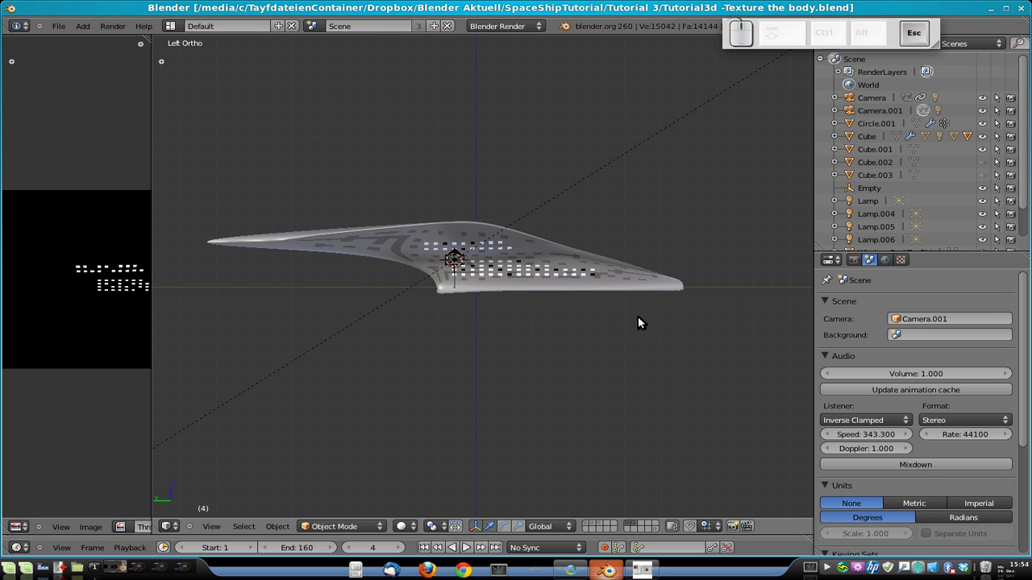
Unhide the separated lower hull and rear parts, with the hull in close view.
{"action": "key", "text": "alt+h"}
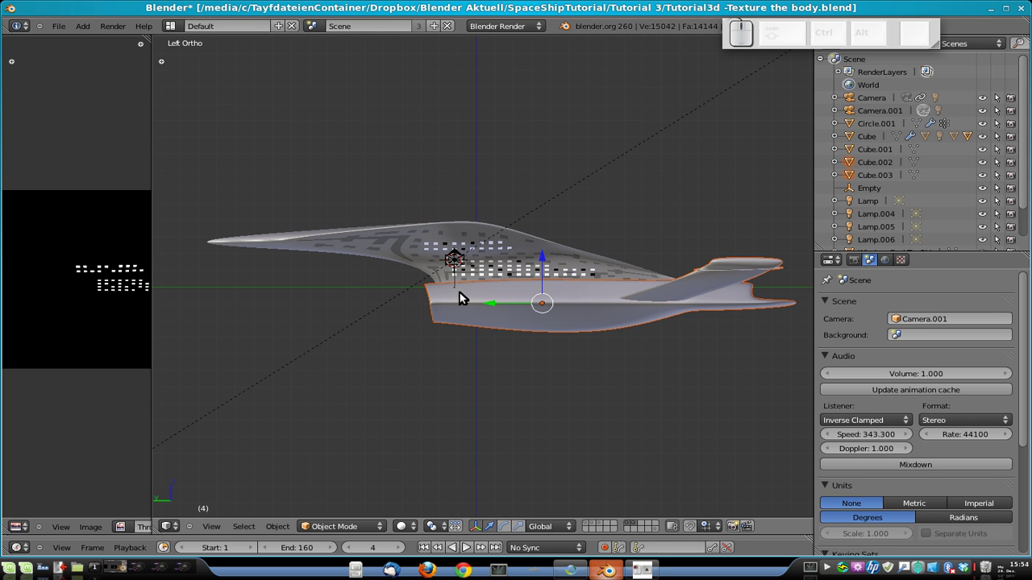
{"action": "scroll", "coordinate": [585, 330], "scroll_direction": "up", "scroll_amount": 3}
{"action": "middle_click_drag", "start_coordinate": [657, 330], "coordinate": [352, 322], "text": "shift"}
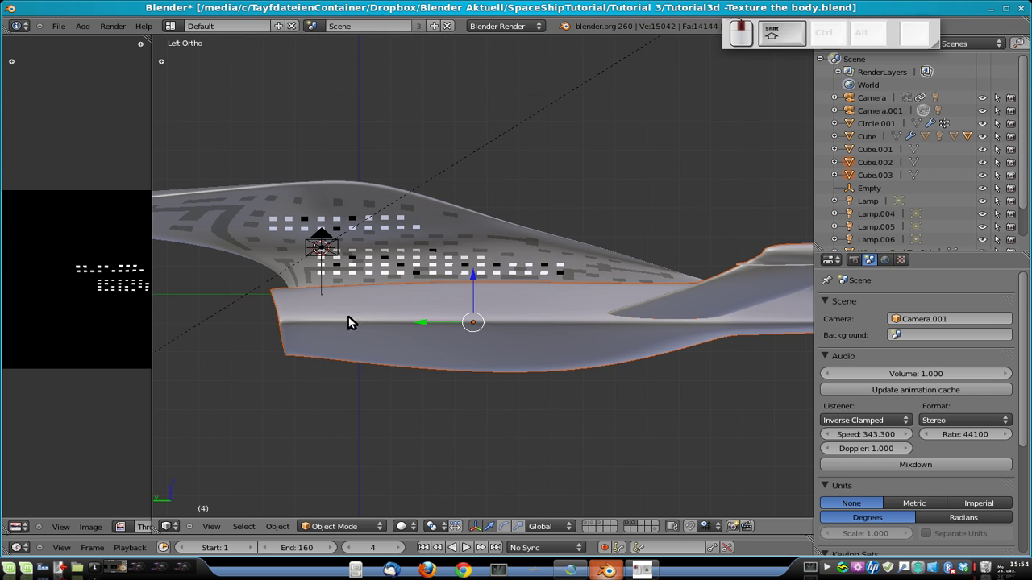
Move the separated lower hull and rear parts to the next layer over and save over the existing blend file.
{"action": "scroll", "coordinate": [926, 195], "scroll_direction": "down", "scroll_amount": 3}
{"action": "scroll", "coordinate": [919, 193], "scroll_direction": "up", "scroll_amount": 2}
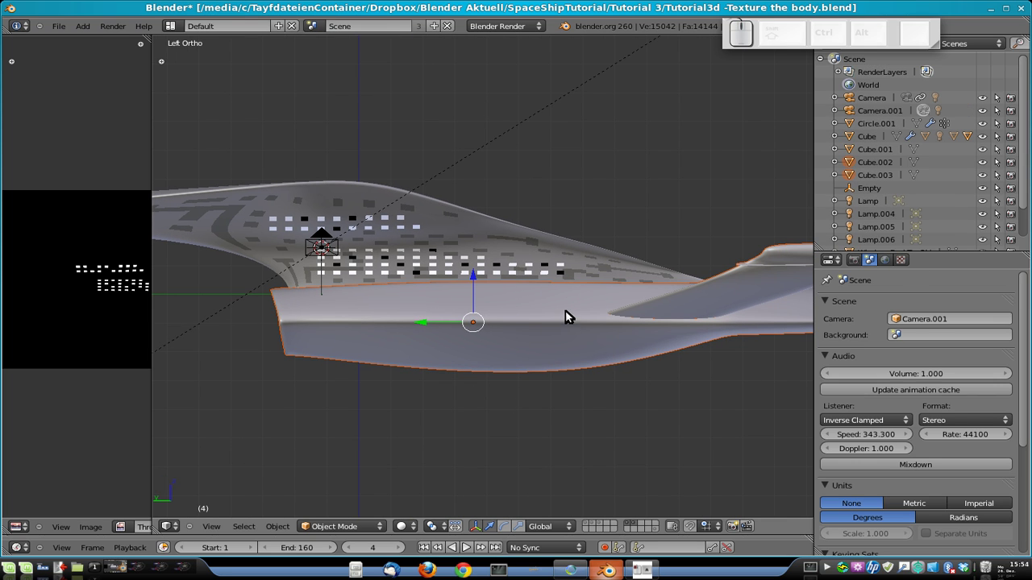
{"action": "mouse_move", "coordinate": [893, 251]}
{"action": "left_mouse_down"}
{"action": "mouse_move", "coordinate": [891, 212]}
{"action": "mouse_move", "coordinate": [892, 263]}
{"action": "left_mouse_up"}
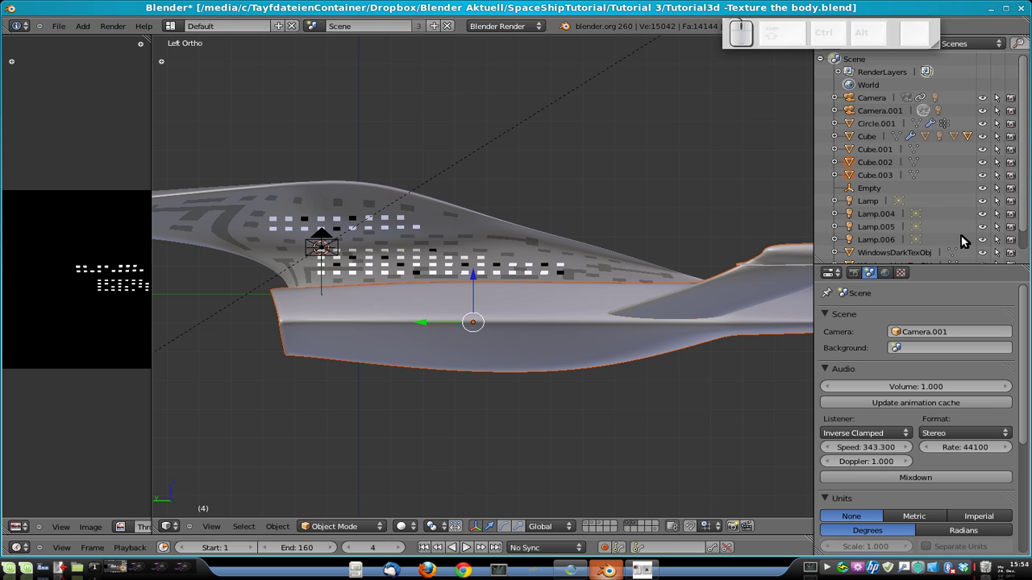
{"action": "left_click_drag", "start_coordinate": [855, 42], "coordinate": [714, 41]}
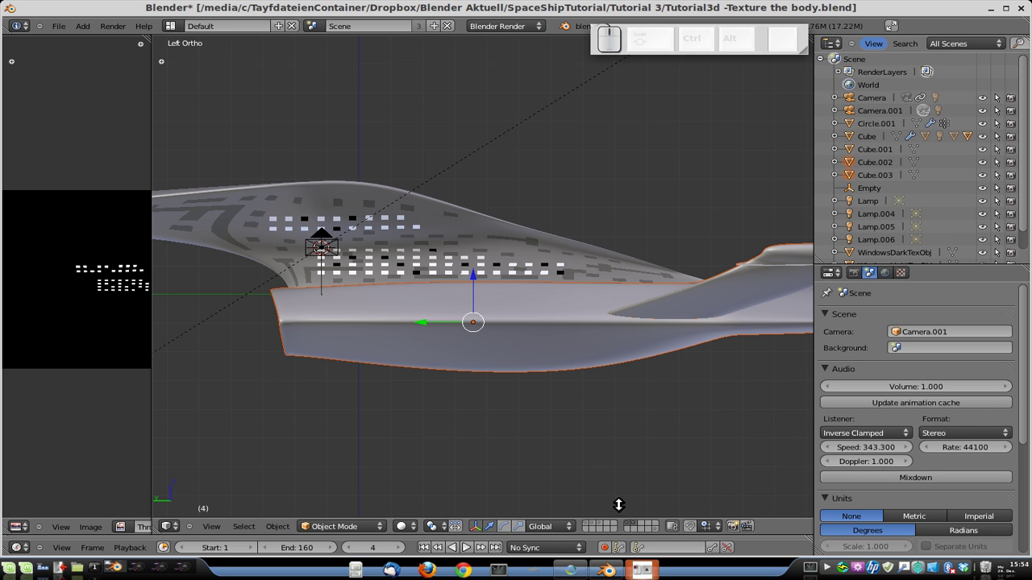
{"action": "key", "text": "m"}
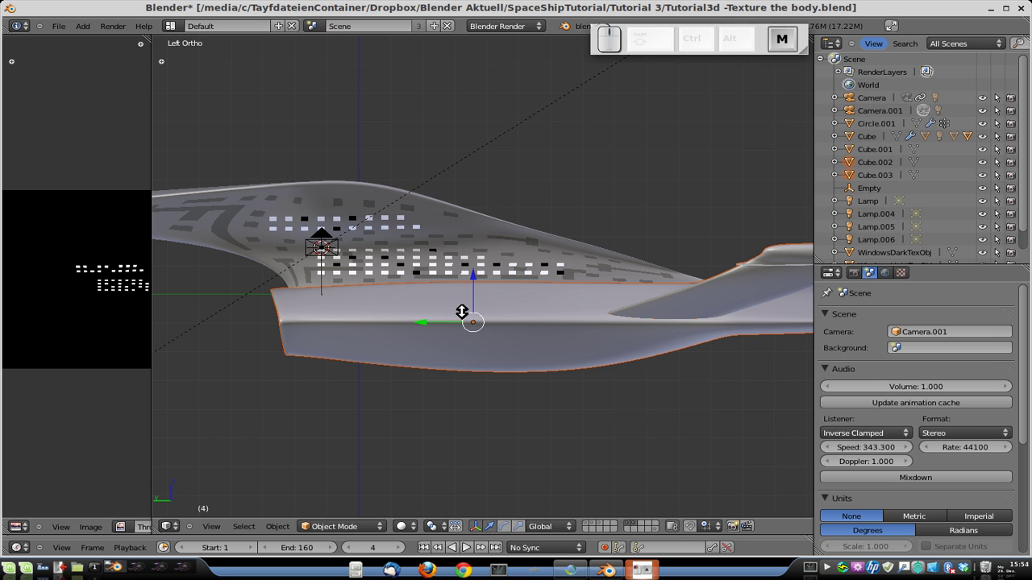
{"action": "right_click", "coordinate": [541, 320]}
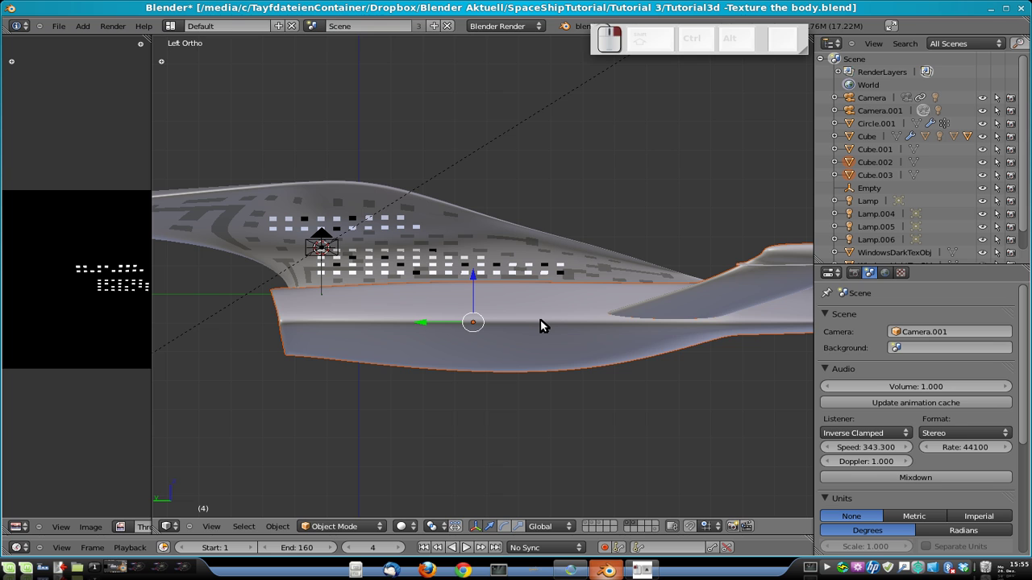
{"action": "key", "text": "m"}
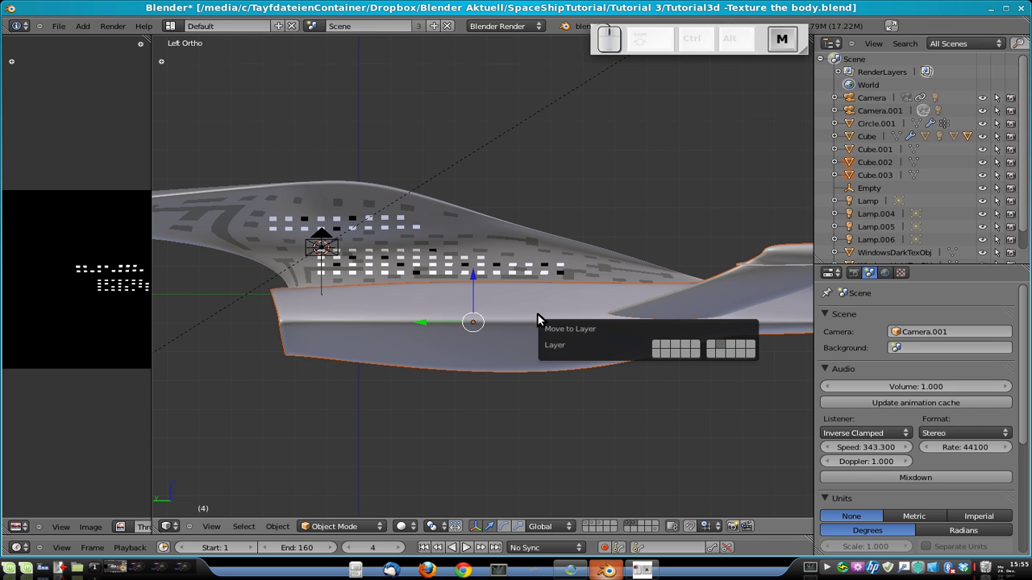
{"action": "left_click", "coordinate": [731, 346]}
{"action": "scroll", "coordinate": [623, 274], "scroll_direction": "down", "scroll_amount": 4}
{"action": "scroll", "coordinate": [474, 274], "scroll_direction": "up", "scroll_amount": 6}
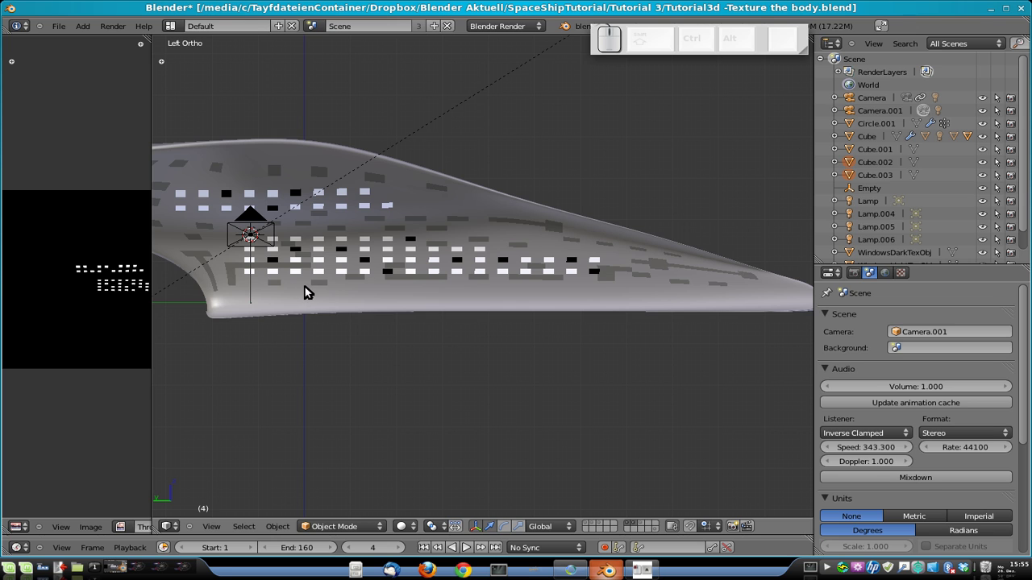
{"action": "key", "text": "ctrl+s"}
{"action": "left_click", "coordinate": [283, 276]}
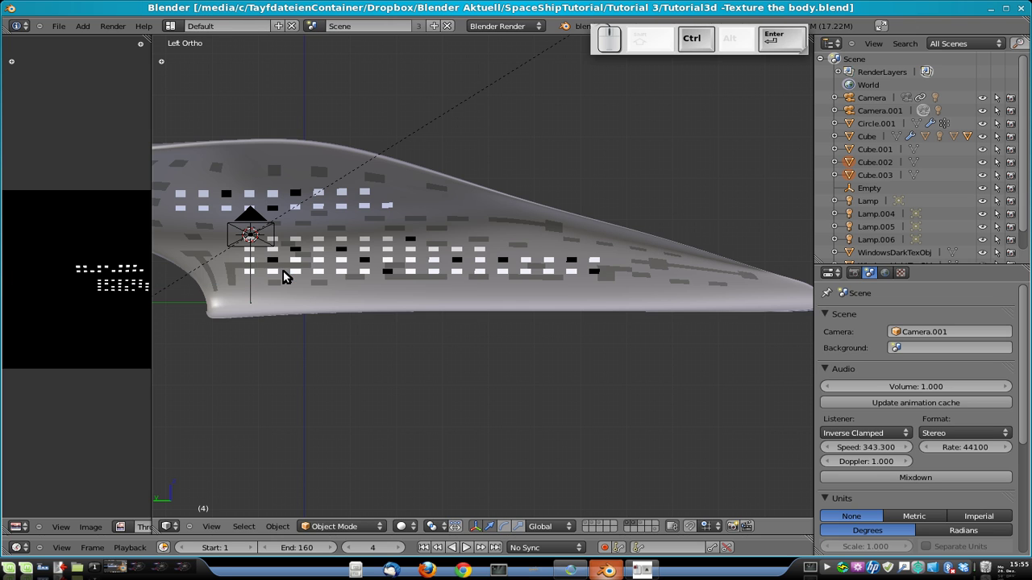
Test-render the isolated upper body to check its brightness, and return to the whole body in the viewport.
{"action": "key", "text": "F12"}
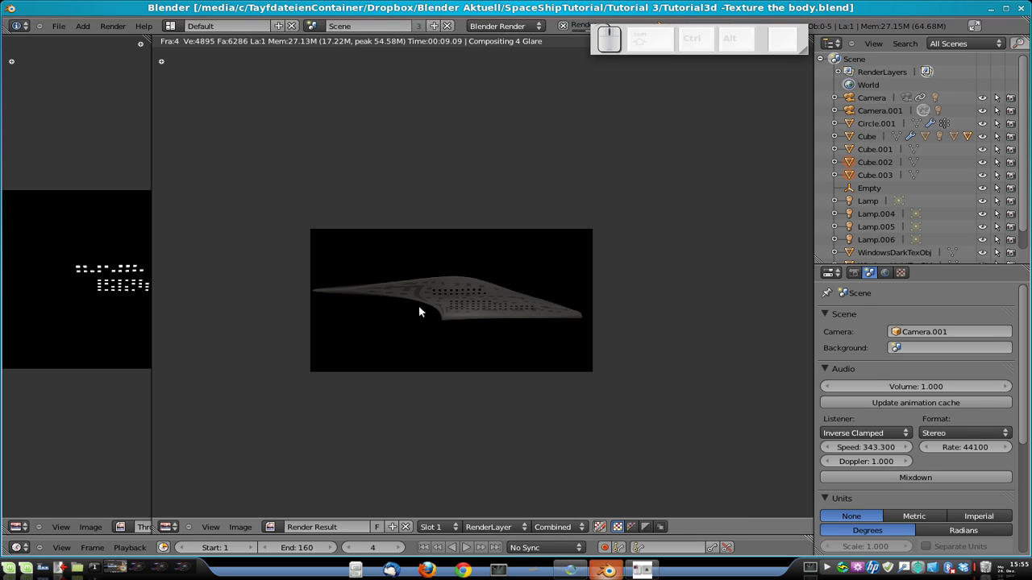
{"action": "left_click", "coordinate": [470, 288]}
{"action": "key", "text": "Escape"}
{"action": "scroll", "coordinate": [461, 287], "scroll_direction": "down", "scroll_amount": 6}
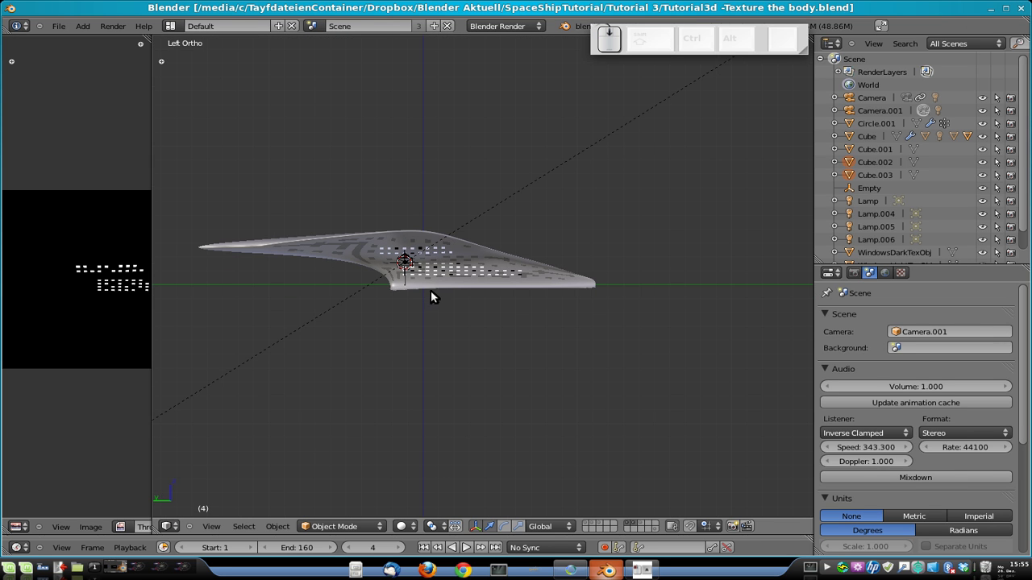
Set the TextureSpot lamp's energy to 2.000 and render the upper body again.
{"action": "right_click", "coordinate": [428, 249]}
{"action": "left_click", "coordinate": [877, 489]}
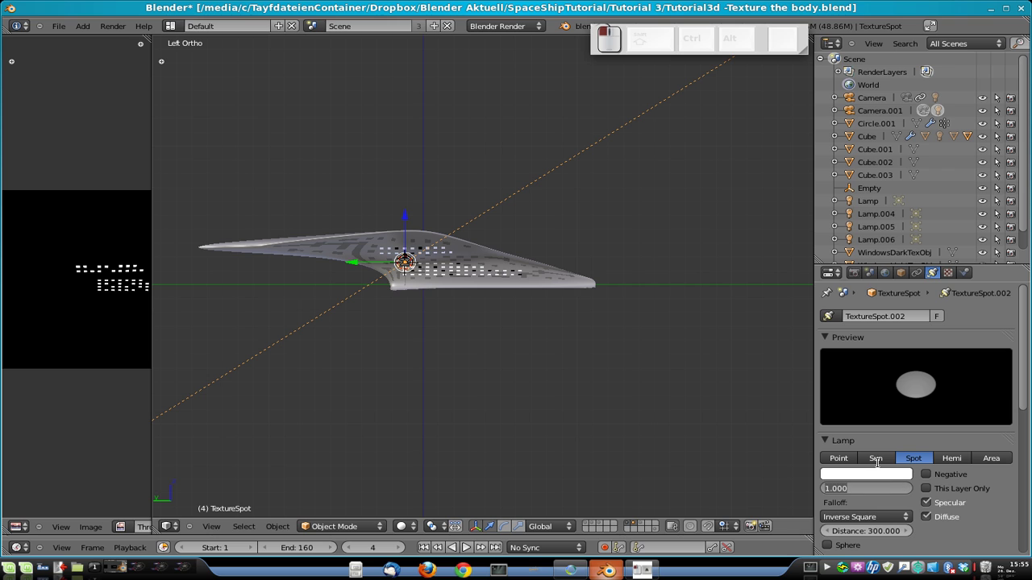
{"action": "type", "text": "1"}
{"action": "key", "text": "BackSpace"}
{"action": "type", "text": "2"}
{"action": "key", "text": "Return"}
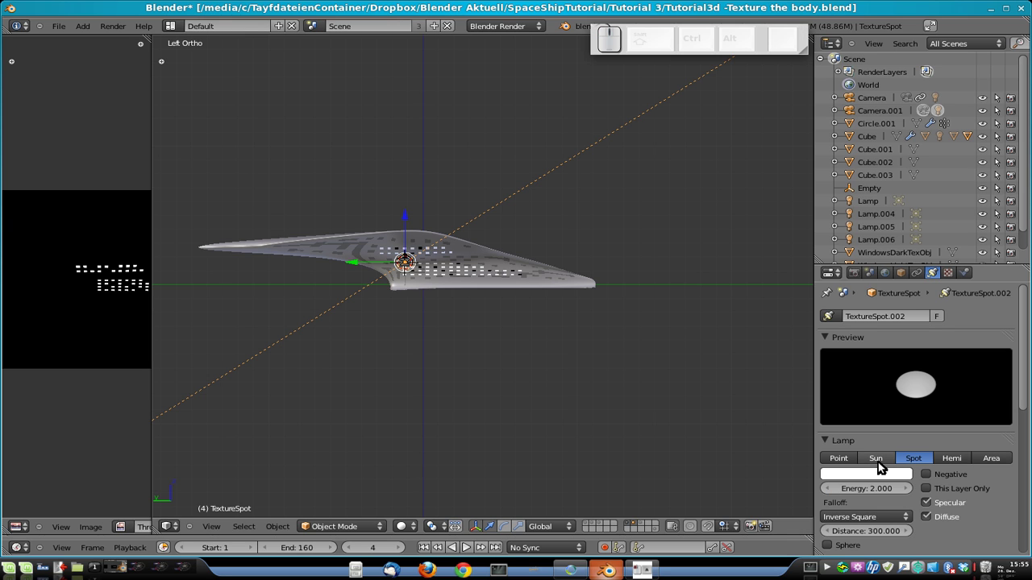
{"action": "key", "text": "F12"}
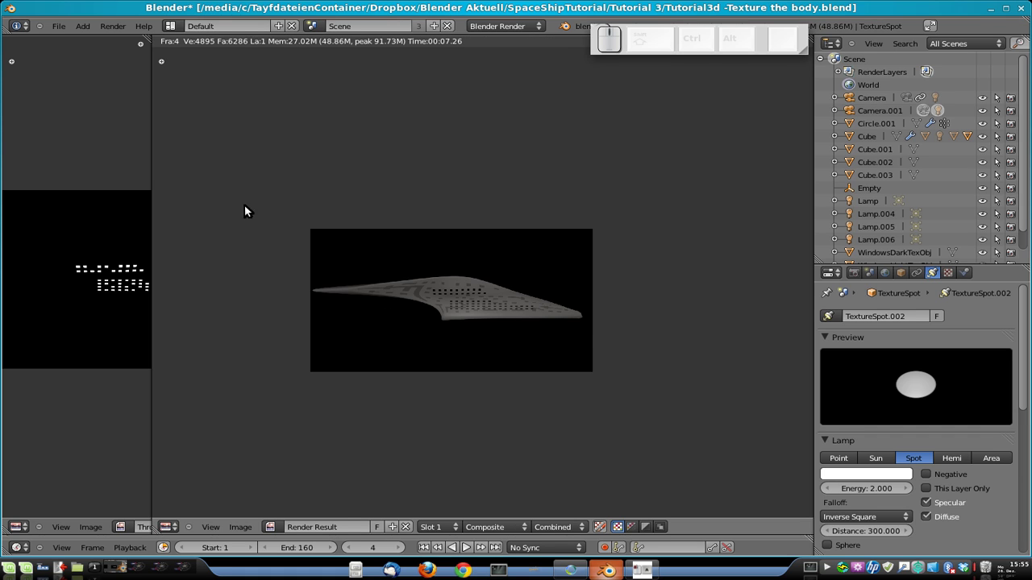
Save the render as ThroatHullSurface.png in the Textures folder and leave the render view.
{"action": "key", "text": "F3"}
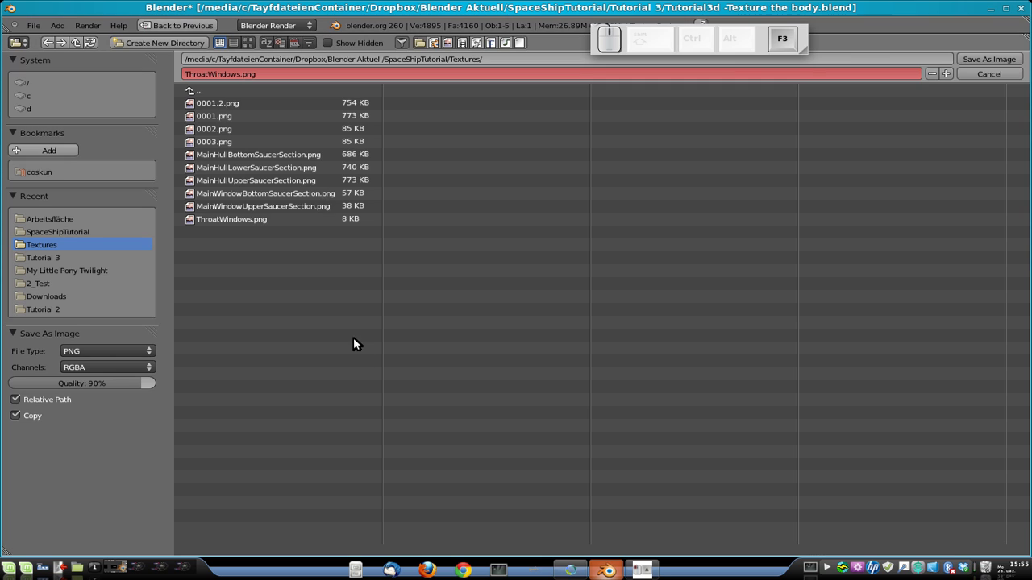
{"action": "left_click", "coordinate": [230, 217]}
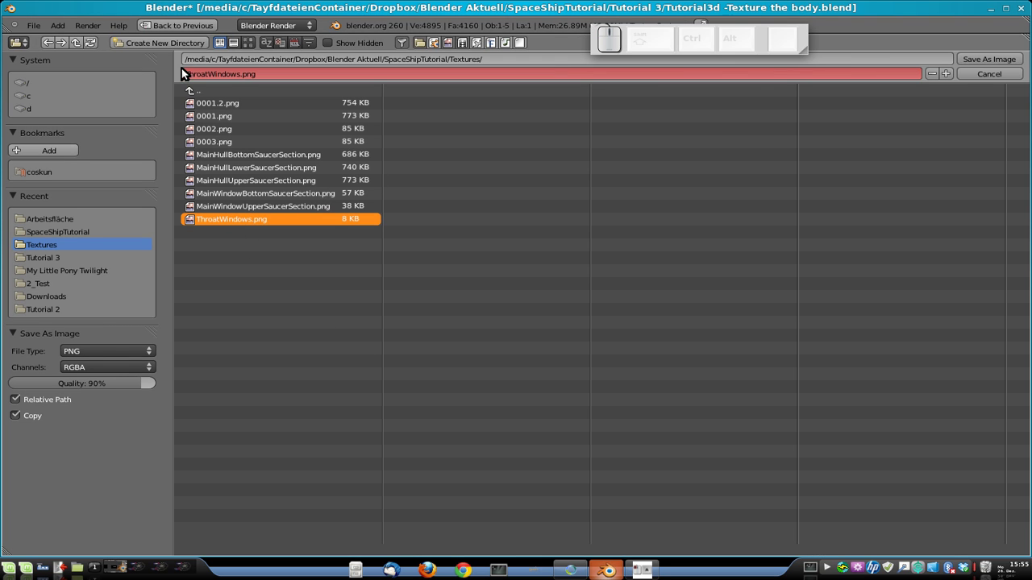
{"action": "left_click", "coordinate": [240, 73]}
{"action": "left_click_drag", "start_coordinate": [238, 75], "coordinate": [241, 90]}
{"action": "key", "text": "BackSpace"}
{"action": "key", "text": "BackSpace"}
{"action": "key", "text": "BackSpace"}
{"action": "key", "text": "BackSpace"}
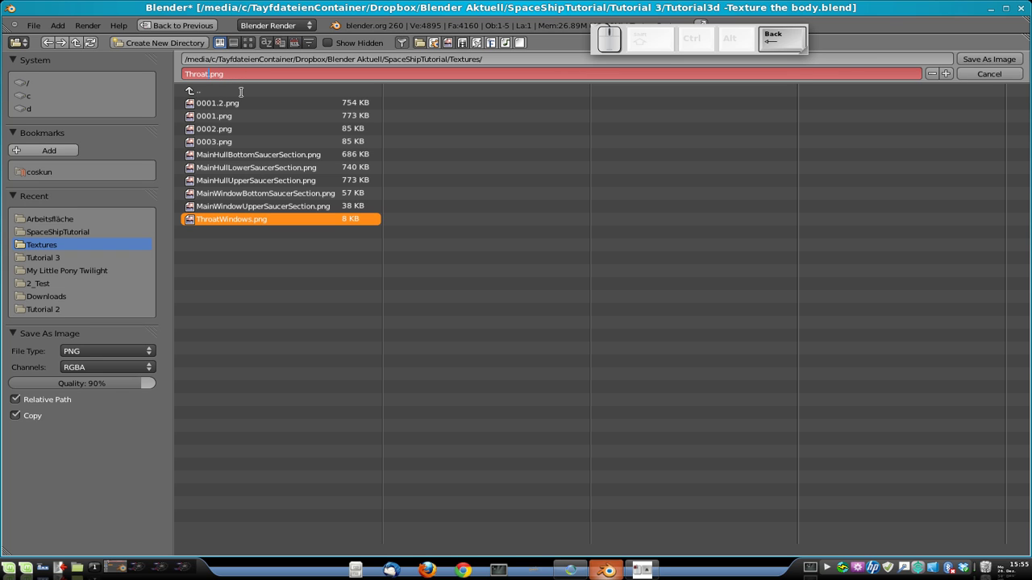
{"action": "type", "text": "HullSurface"}
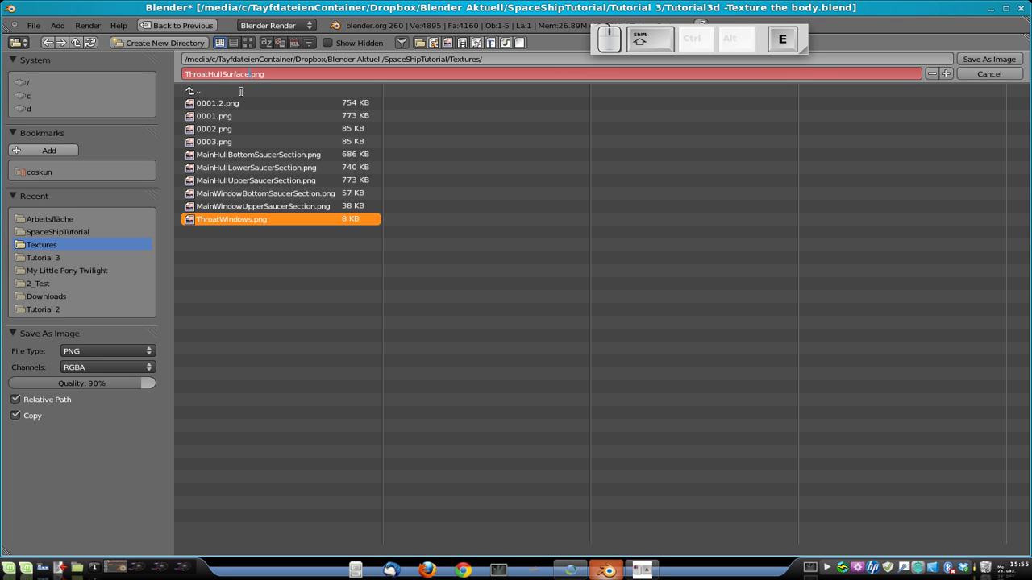
{"action": "key", "text": "Return"}
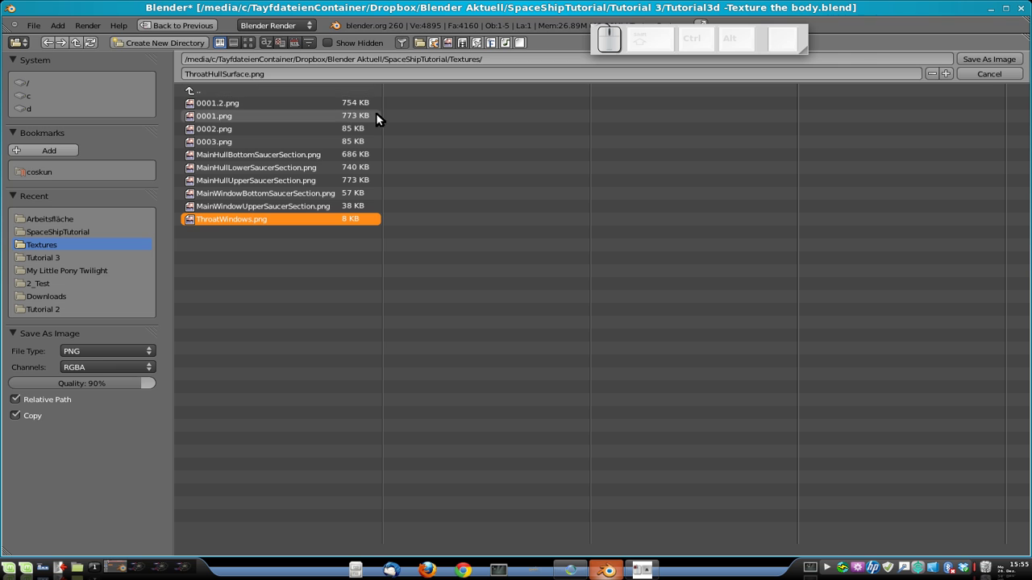
{"action": "left_click", "coordinate": [989, 60]}
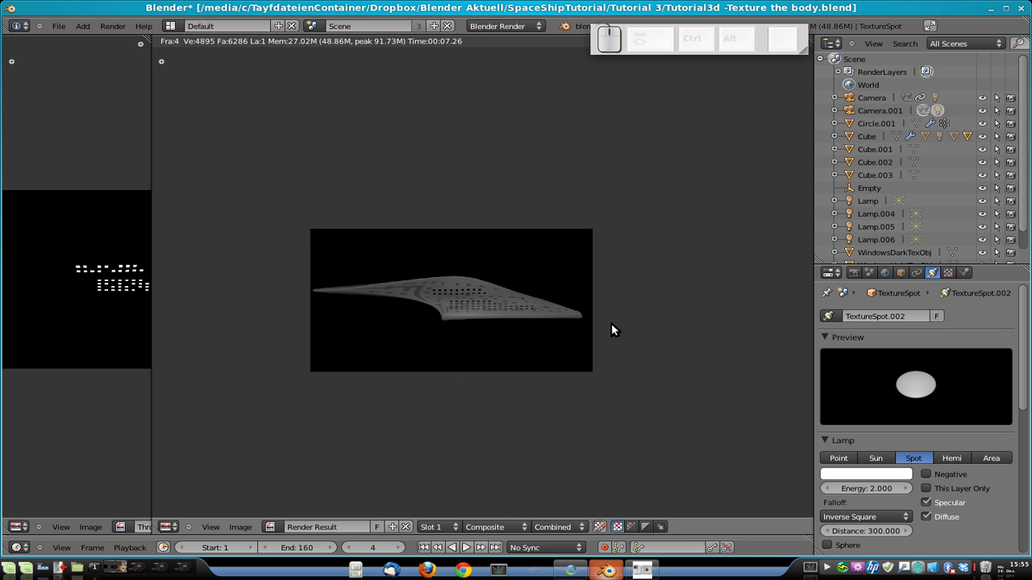
{"action": "key", "text": "Escape"}
Show the layer with the original ship, widen the UV view, and put the Cube body in Edit Mode.
{"action": "left_click", "coordinate": [589, 521]}
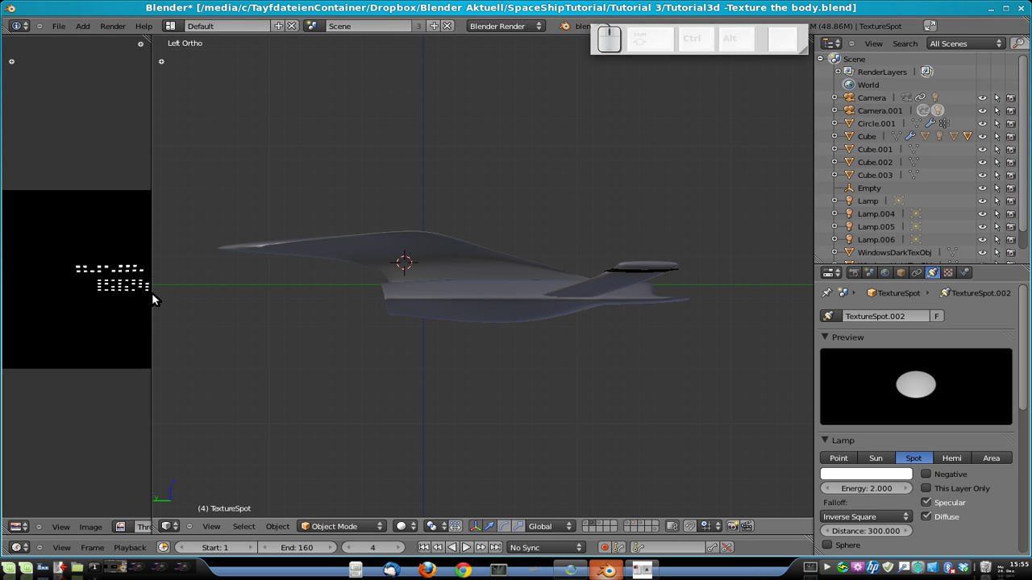
{"action": "left_click_drag", "start_coordinate": [151, 293], "coordinate": [390, 299]}
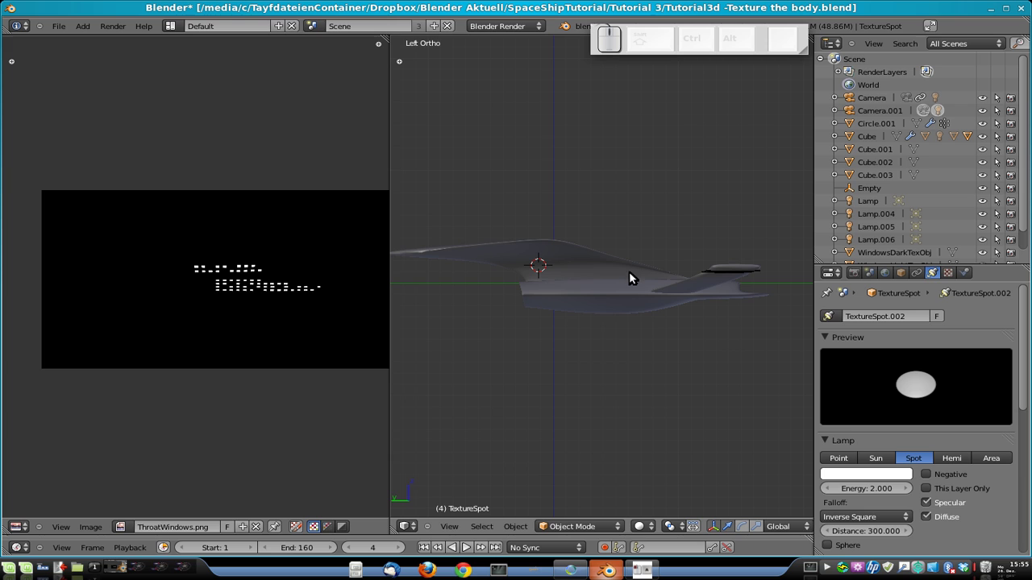
{"action": "right_click", "coordinate": [585, 272]}
{"action": "key", "text": "Tab"}
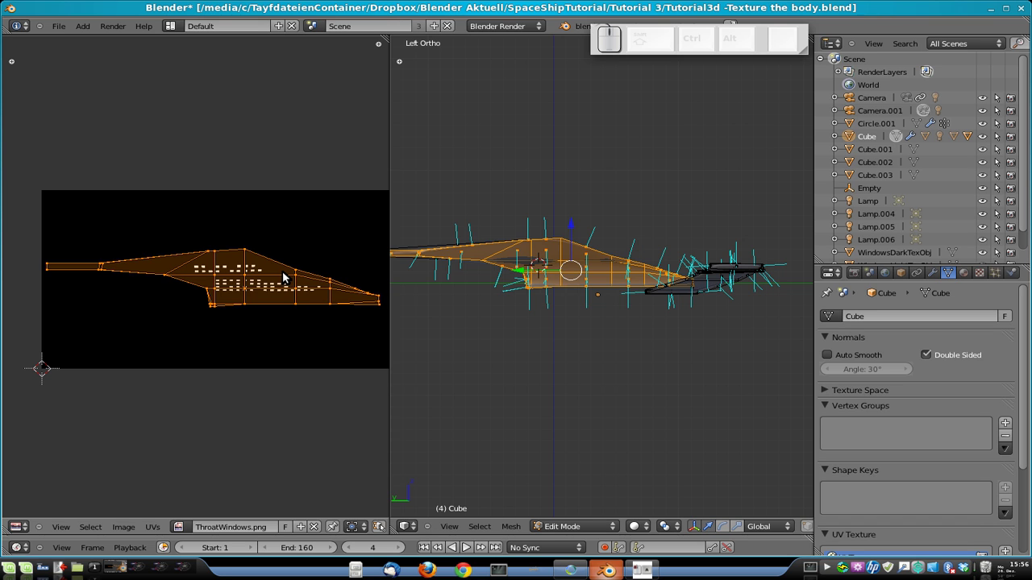
Disable the CellNoise texture of the ThroatHull material, with the texture settings area enlarged.
{"action": "left_click", "coordinate": [980, 273]}
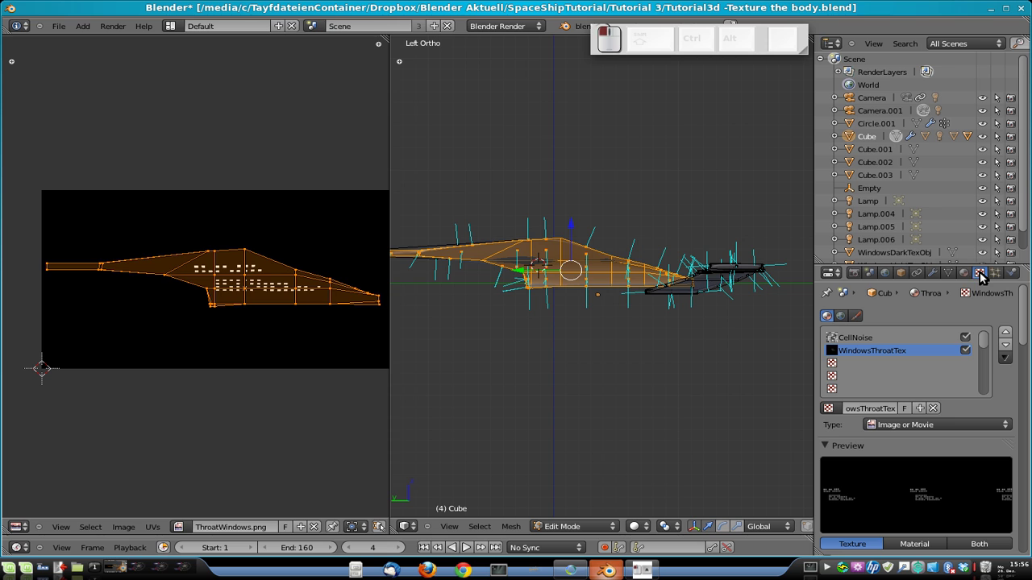
{"action": "left_click_drag", "start_coordinate": [976, 265], "coordinate": [939, 79]}
{"action": "left_click", "coordinate": [860, 149]}
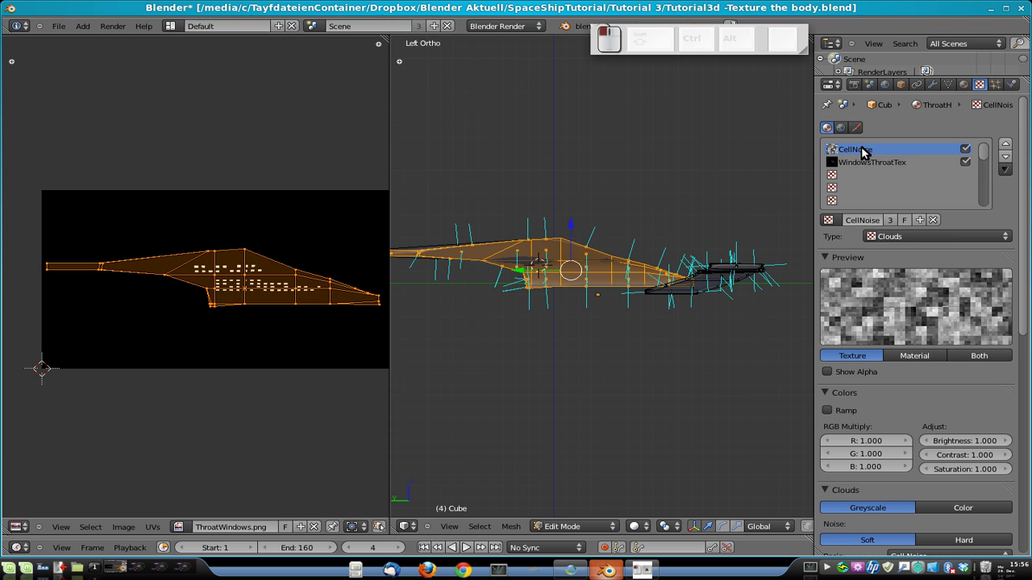
{"action": "left_click", "coordinate": [965, 150]}
Move WindowsThroatTex down one slot and add a new Image or Movie texture in the empty slot above it.
{"action": "left_click", "coordinate": [861, 163]}
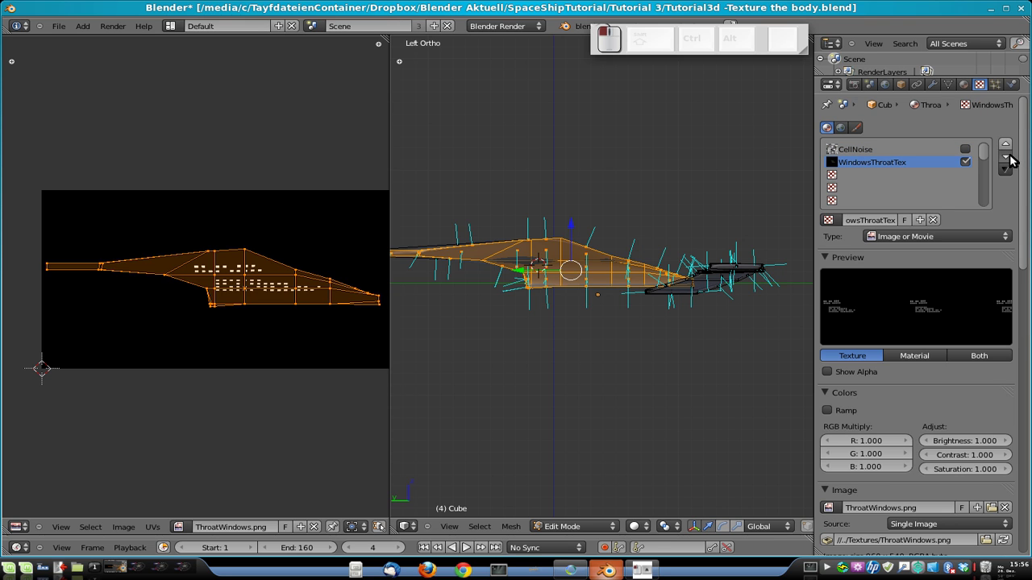
{"action": "left_click", "coordinate": [1006, 156]}
{"action": "left_click", "coordinate": [859, 163]}
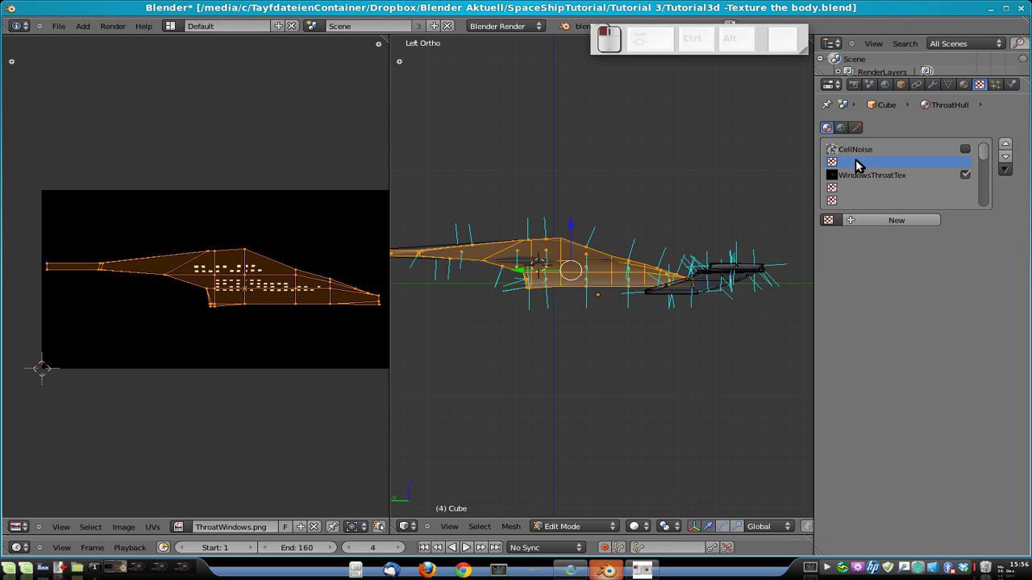
{"action": "left_click", "coordinate": [870, 219]}
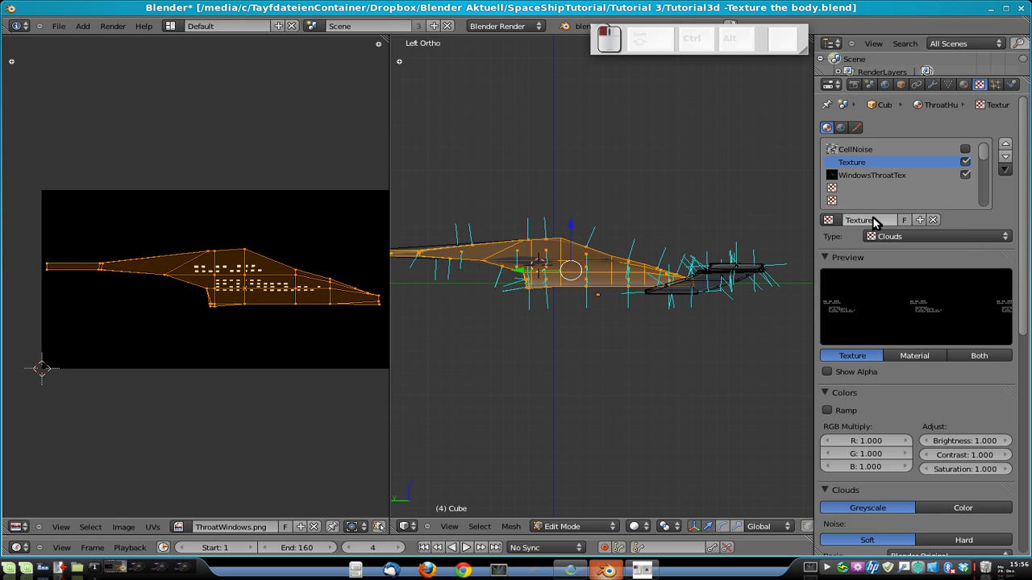
{"action": "left_click", "coordinate": [894, 237]}
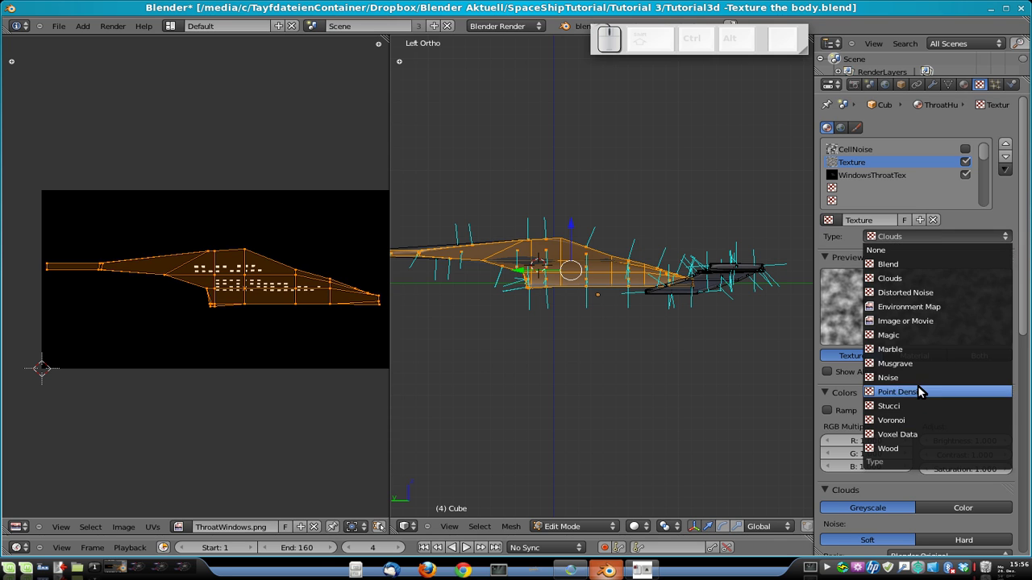
{"action": "left_click", "coordinate": [920, 320]}
Name the new image texture ThroatHullSurface and save over the existing blend file.
{"action": "left_click", "coordinate": [871, 220]}
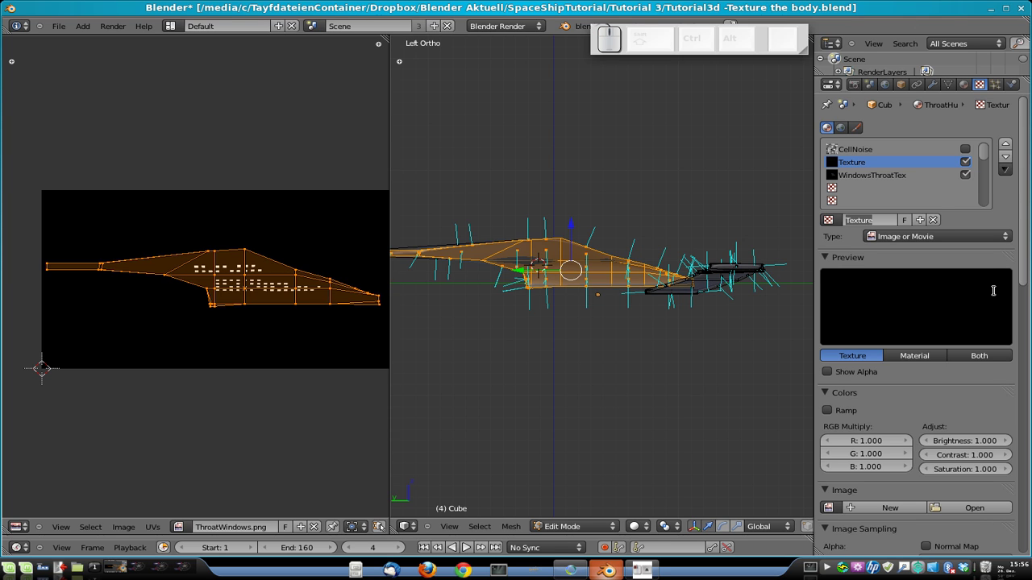
{"action": "key", "text": "BackSpace"}
{"action": "type", "text": "ThroatHullk"}
{"action": "key", "text": "BackSpace"}
{"action": "type", "text": "S"}
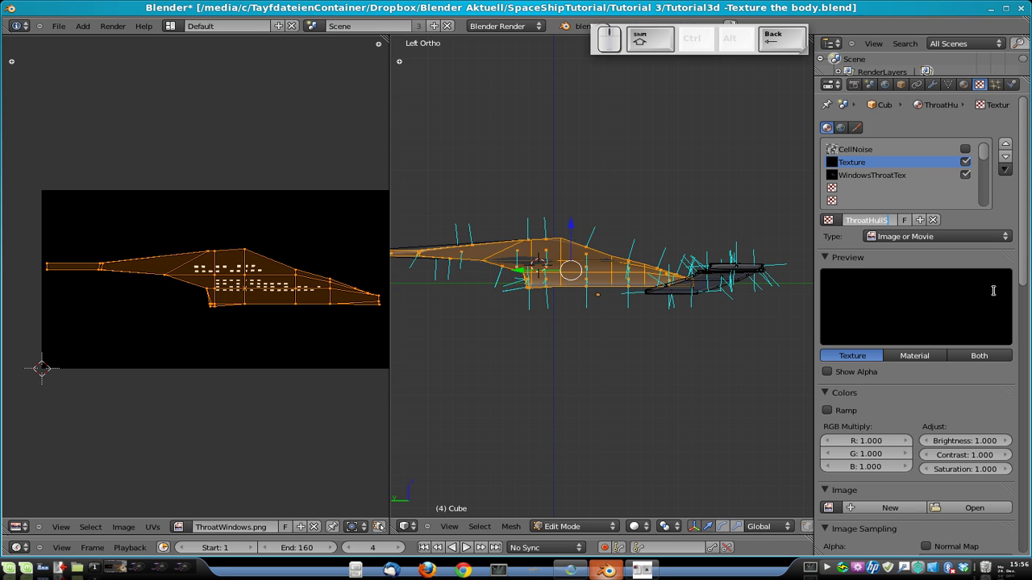
{"action": "type", "text": "urface"}
{"action": "key", "text": "Return"}
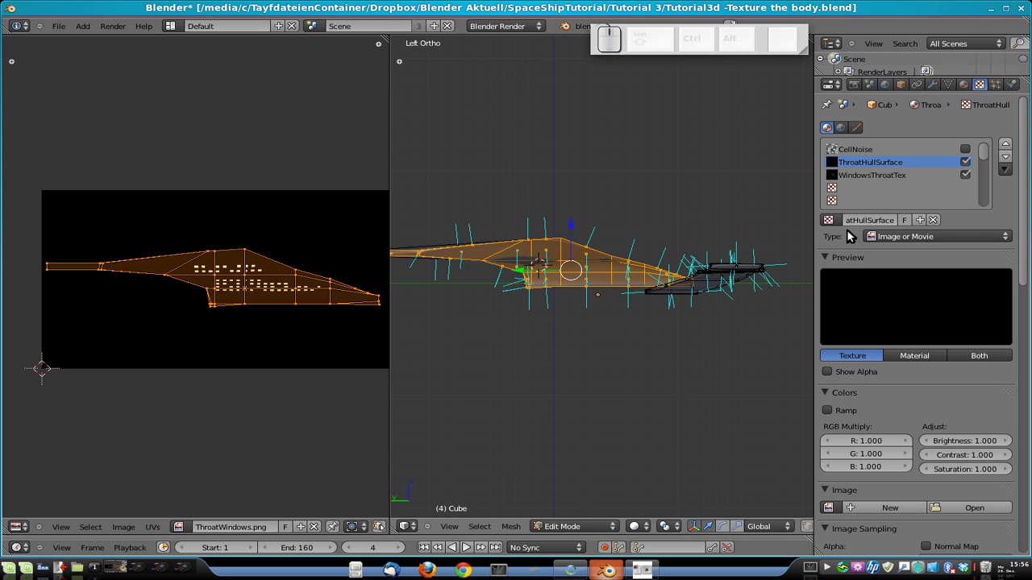
{"action": "key", "text": "ctrl+s"}
{"action": "left_click", "coordinate": [911, 228]}
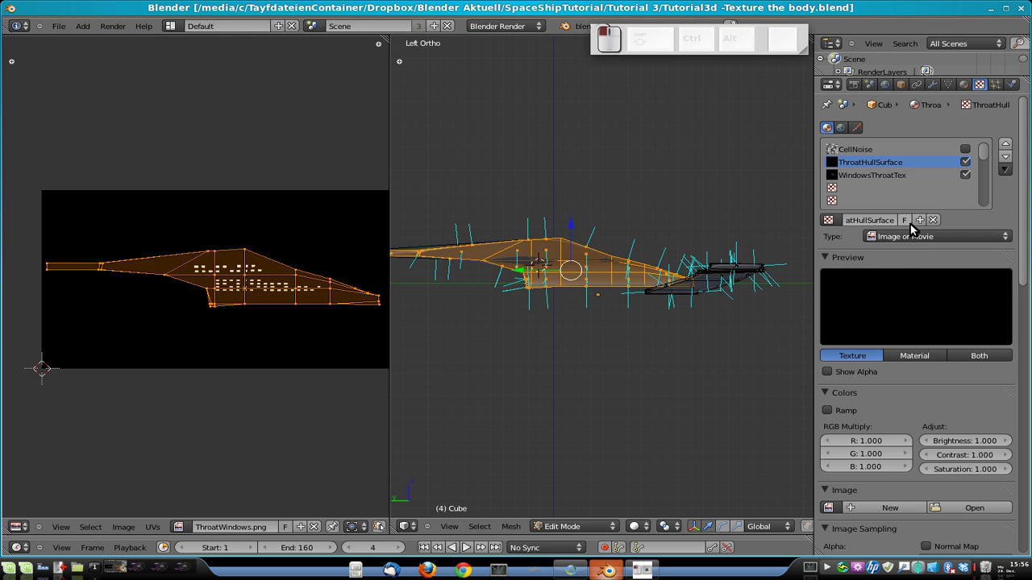
Load ThroatHullSurface.png from the SpaceShipTutorial Textures folder as the image of the ThroatHullSurface texture.
{"action": "scroll", "coordinate": [906, 449], "scroll_direction": "down", "scroll_amount": 5}
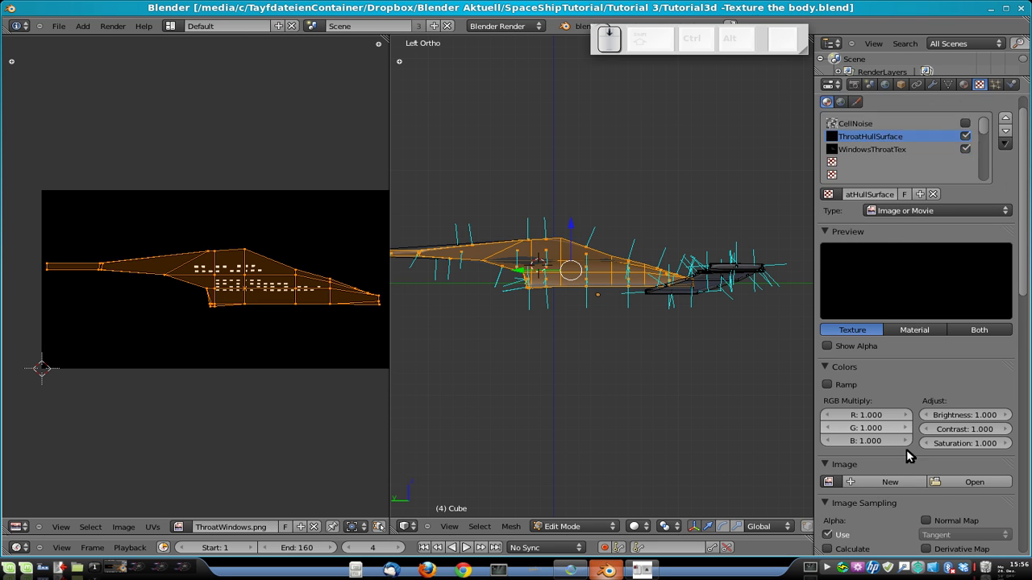
{"action": "left_click", "coordinate": [980, 410]}
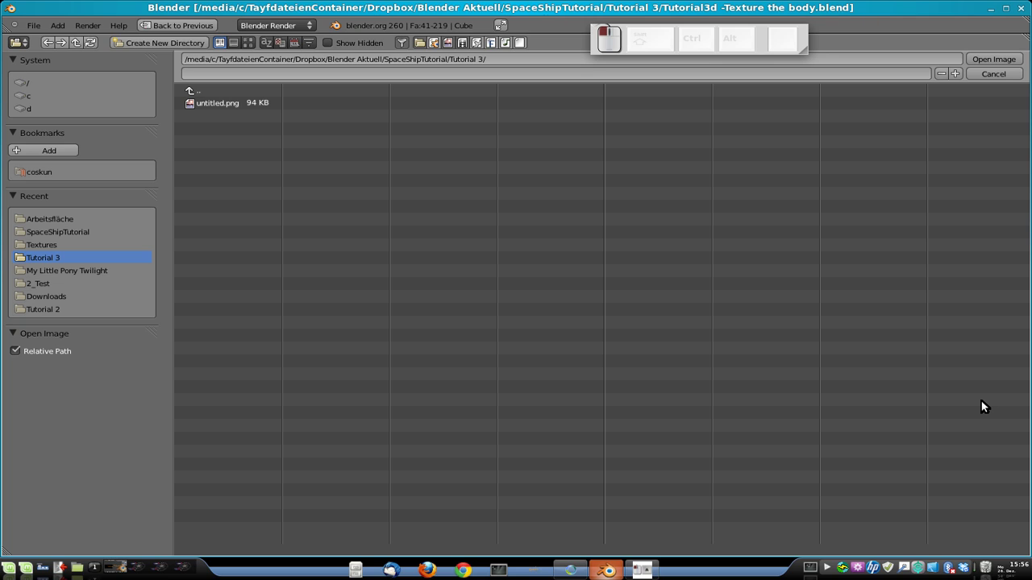
{"action": "left_click", "coordinate": [230, 90]}
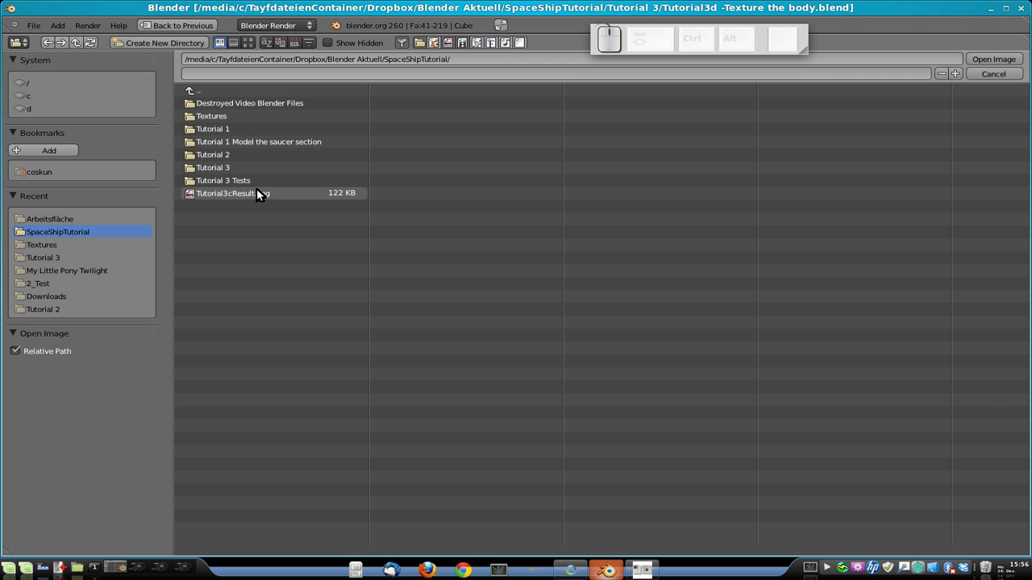
{"action": "left_click", "coordinate": [231, 115]}
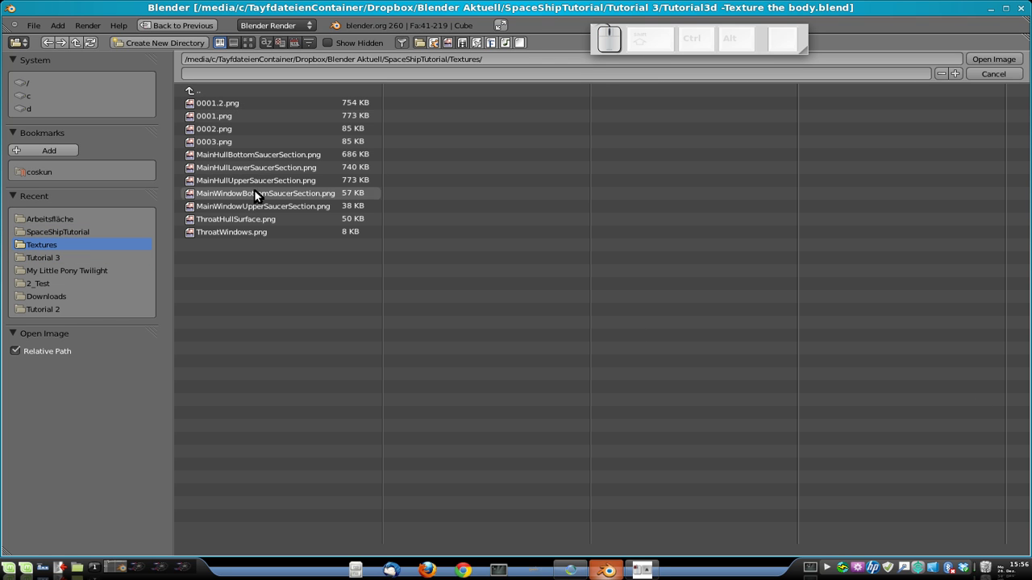
{"action": "left_click", "coordinate": [253, 222]}
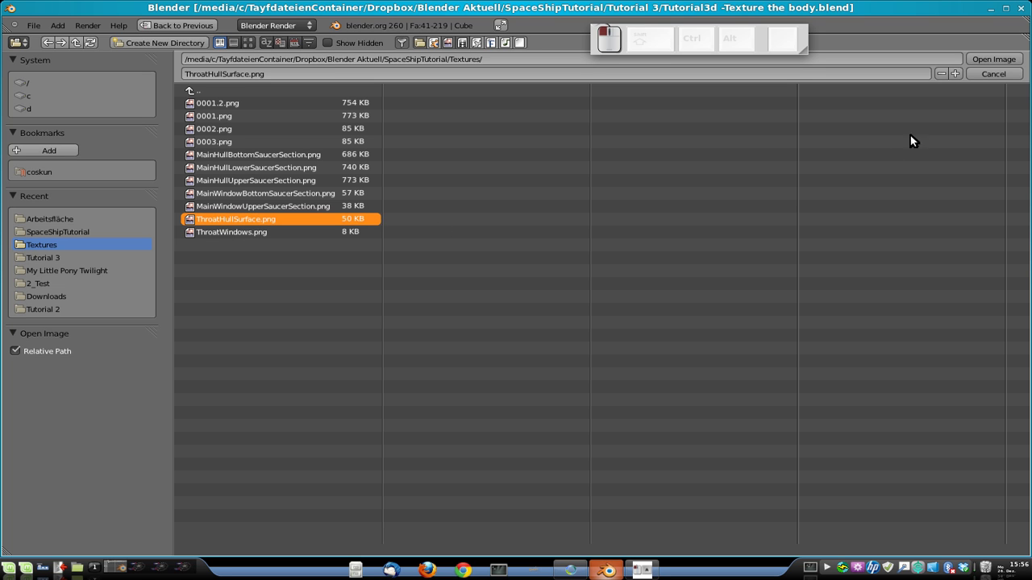
{"action": "left_click", "coordinate": [993, 60]}
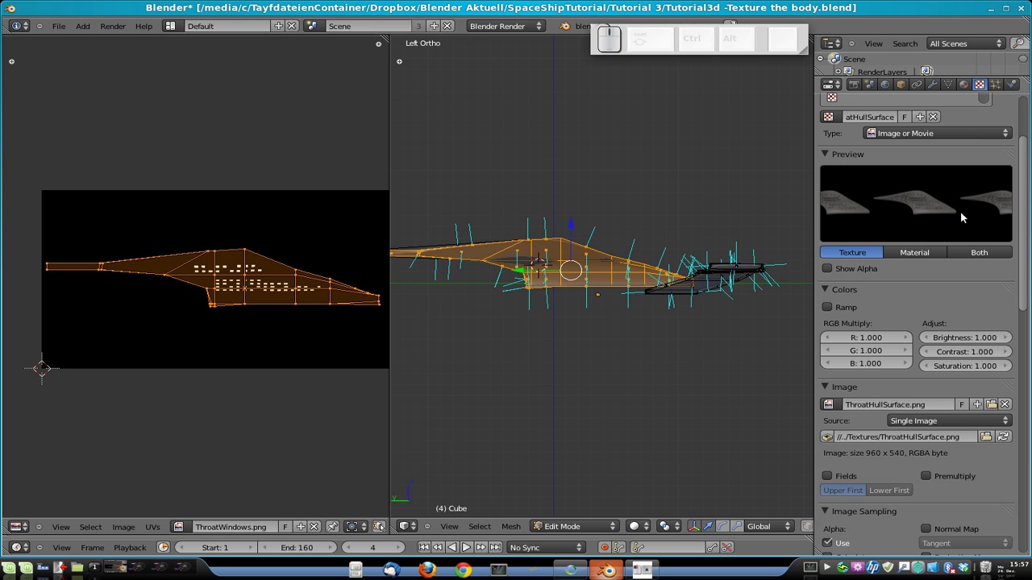
Set the mapping coordinates of the ThroatHullSurface texture to UV.
{"action": "scroll", "coordinate": [959, 278], "scroll_direction": "down", "scroll_amount": 10}
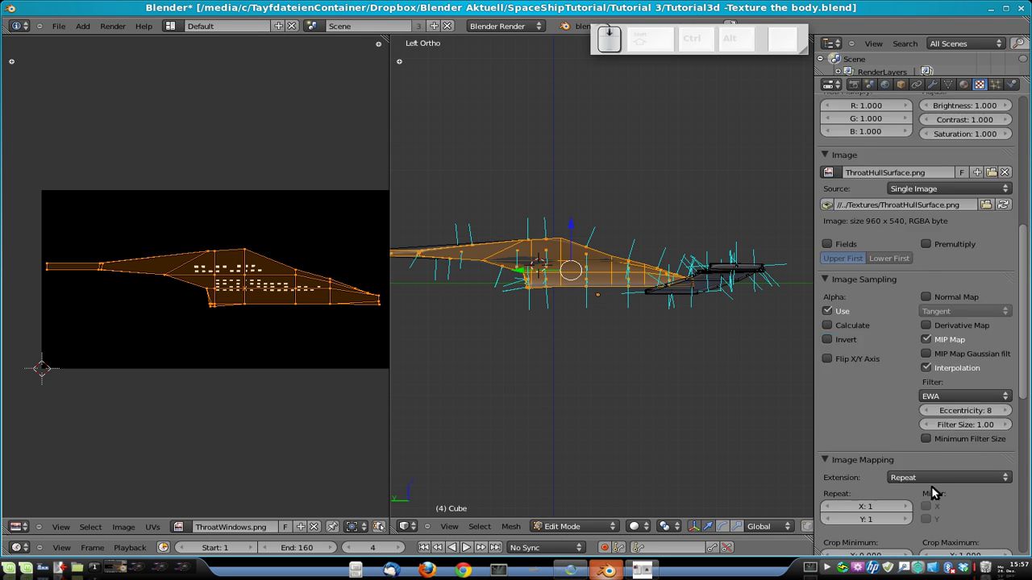
{"action": "scroll", "coordinate": [931, 229], "scroll_direction": "down", "scroll_amount": 6}
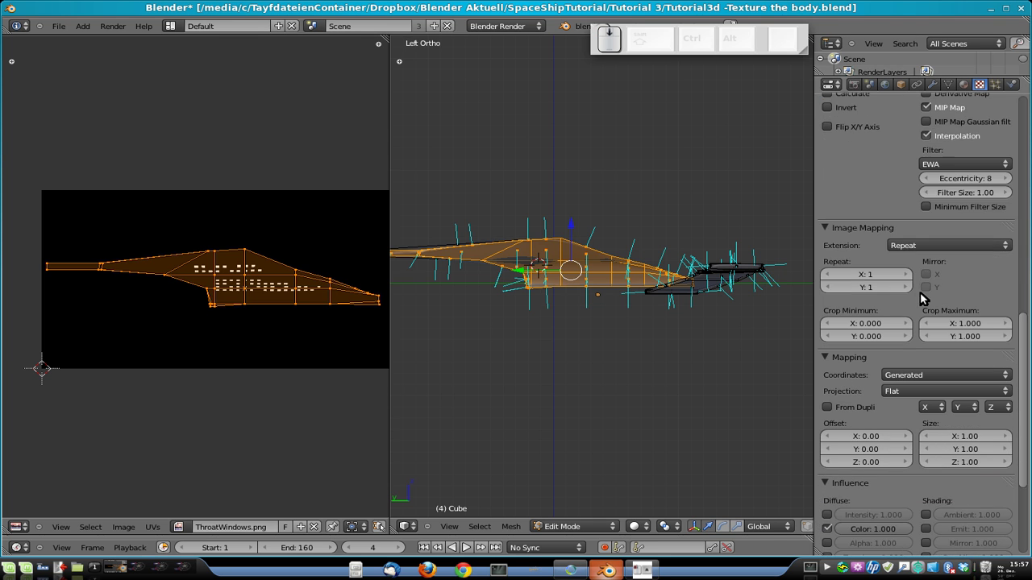
{"action": "left_click", "coordinate": [934, 375]}
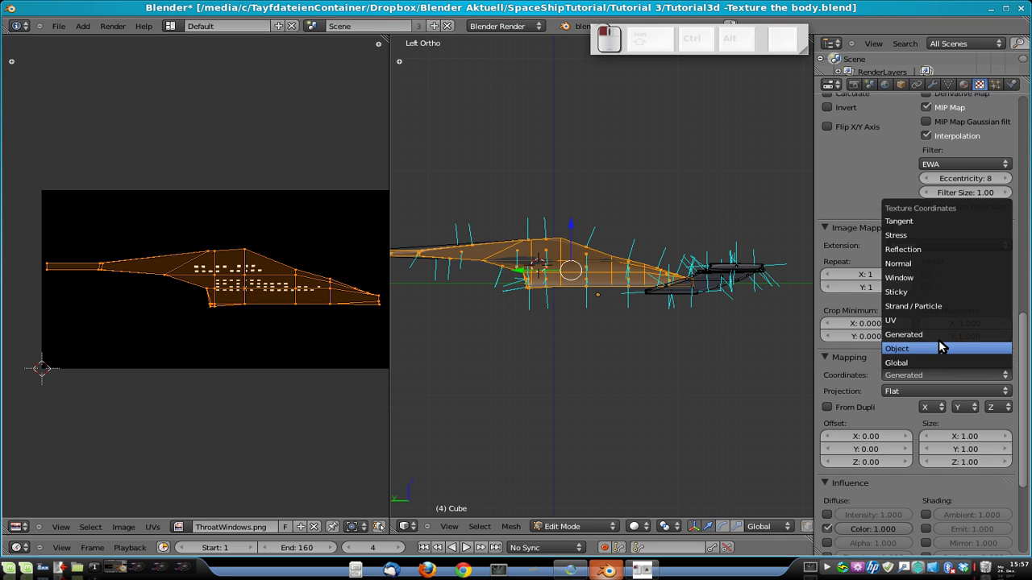
{"action": "left_click", "coordinate": [933, 321]}
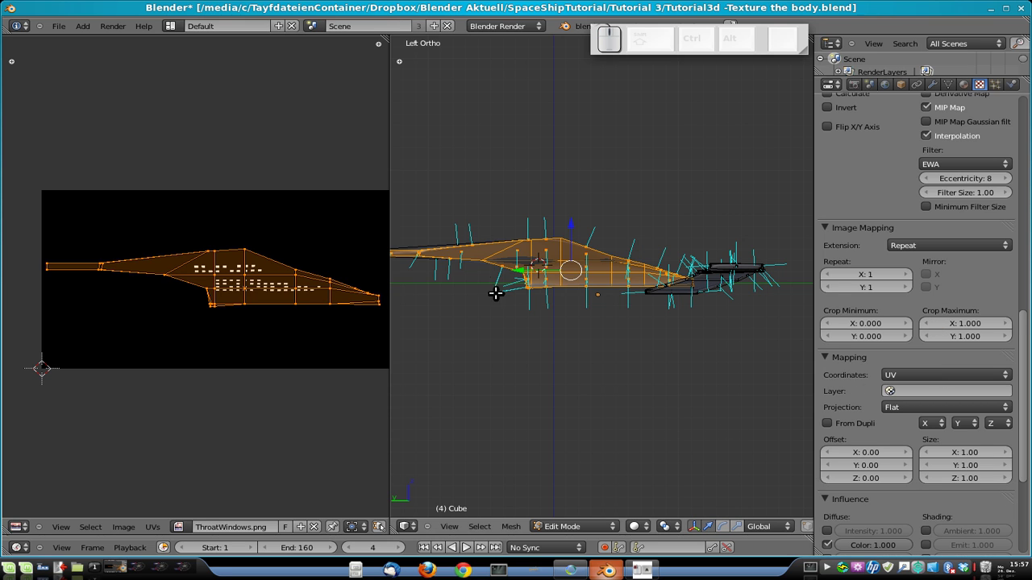
Assign ThroatHullSurface.png to the body's UV faces, and show the body in Object Mode with Textured shading.
{"action": "left_click", "coordinate": [178, 528]}
{"action": "left_click", "coordinate": [234, 454]}
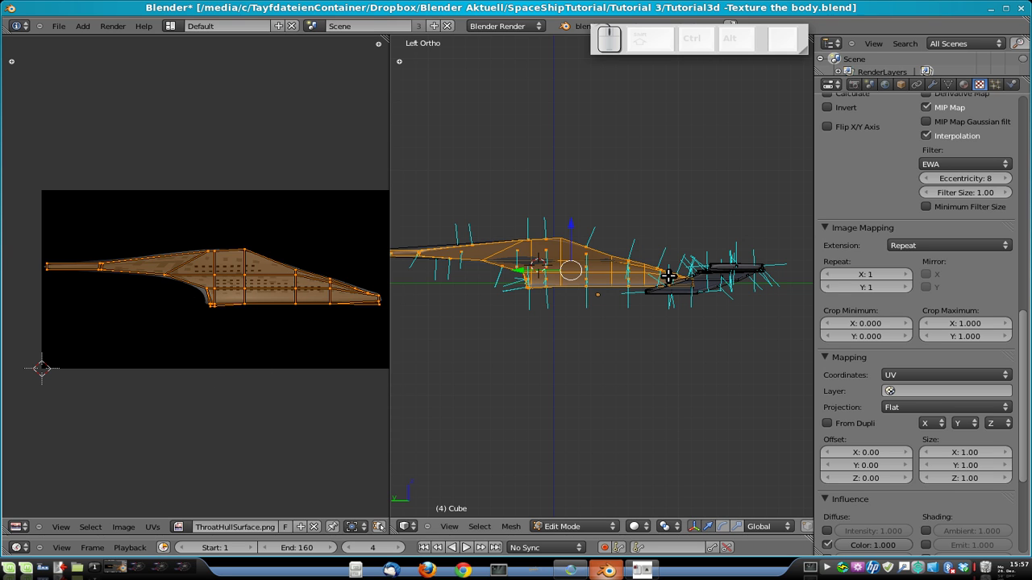
{"action": "key", "text": "Tab"}
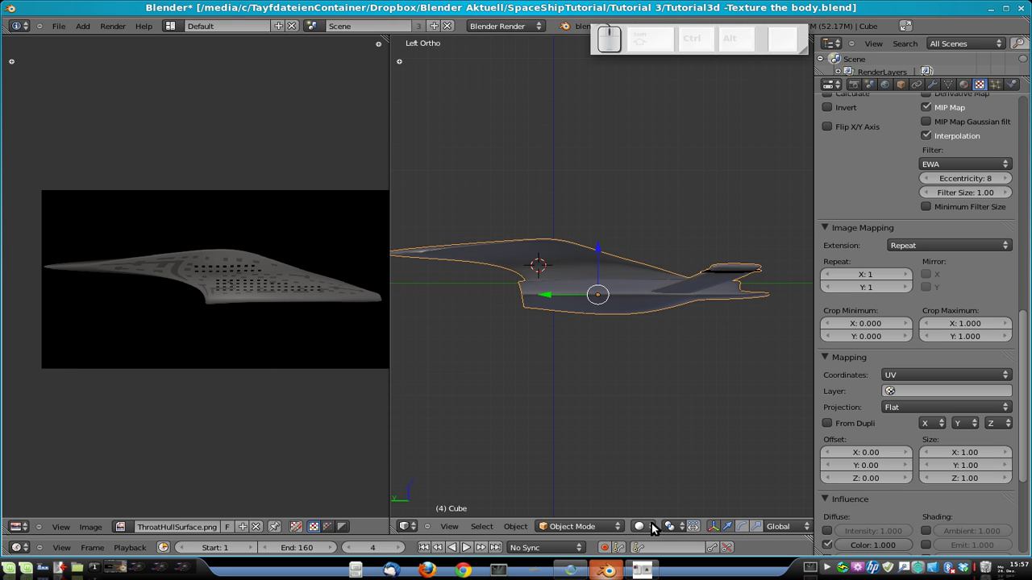
{"action": "left_click", "coordinate": [639, 526]}
{"action": "left_click", "coordinate": [659, 473]}
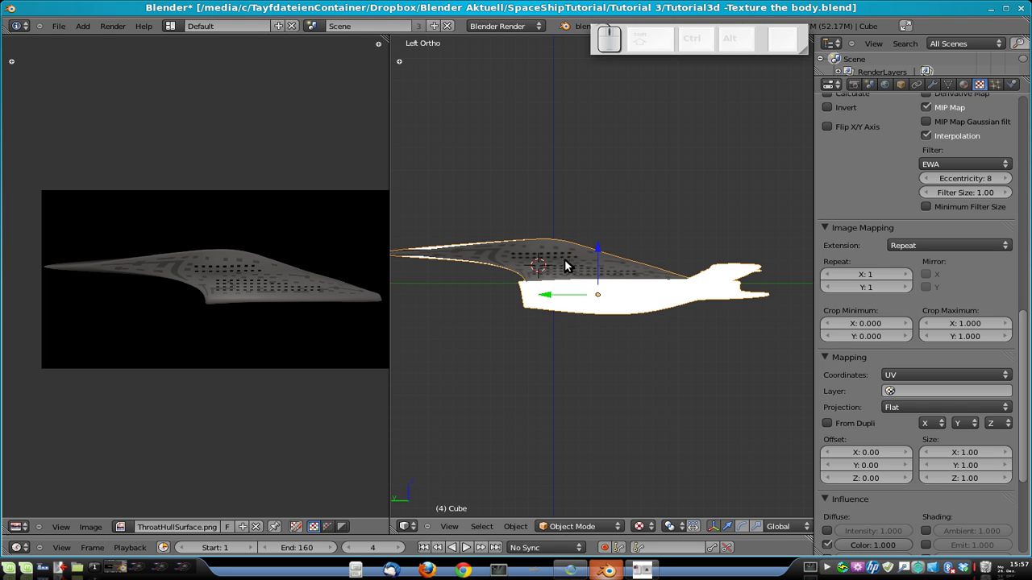
{"action": "scroll", "coordinate": [617, 286], "scroll_direction": "up", "scroll_amount": 3}
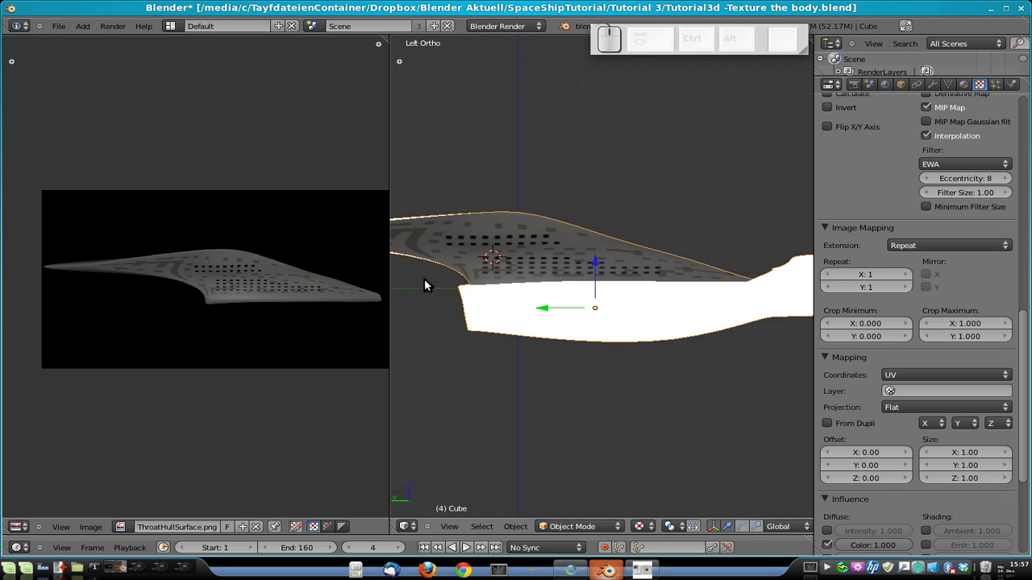
Try showing ThroatWindows.png in the image view, and switch Edit Mode on and off to bring back the assigned image.
{"action": "left_click", "coordinate": [120, 528]}
{"action": "left_click", "coordinate": [152, 472]}
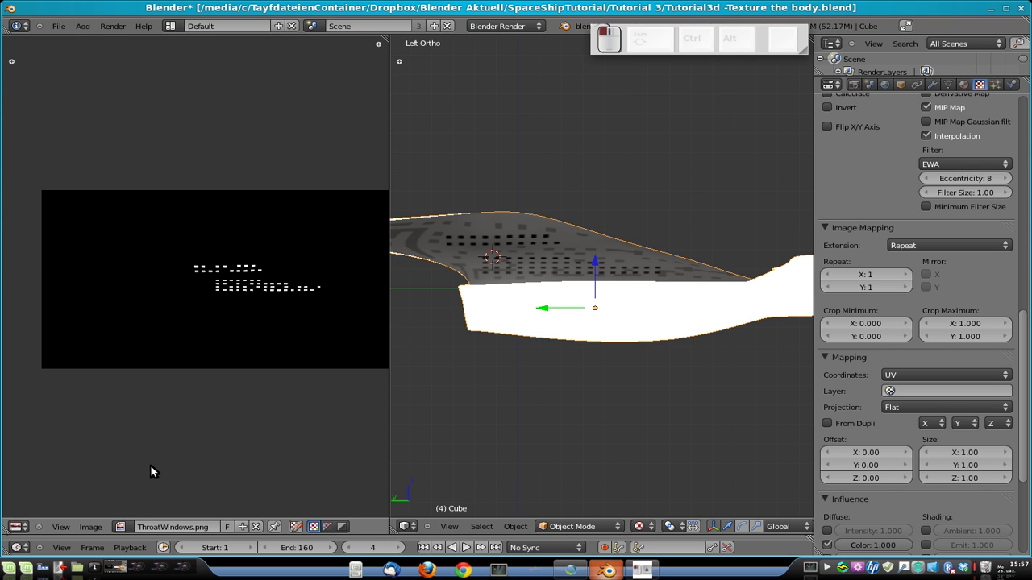
{"action": "key", "text": "Tab"}
{"action": "key", "text": "Tab"}
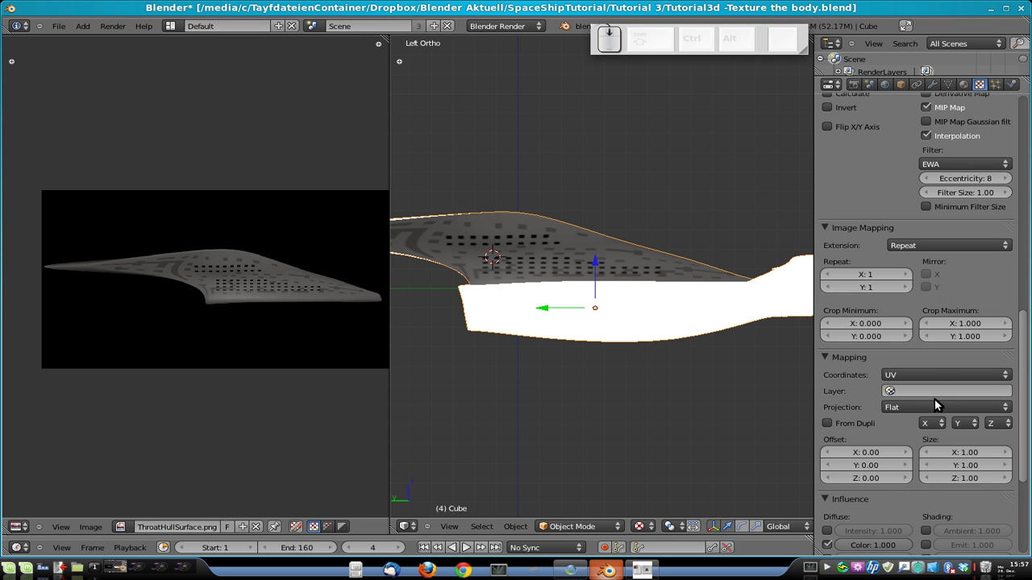
Enable the Normal influence of the ThroatHullSurface texture at 5 and save over the existing blend file.
{"action": "scroll", "coordinate": [939, 411], "scroll_direction": "down", "scroll_amount": 4}
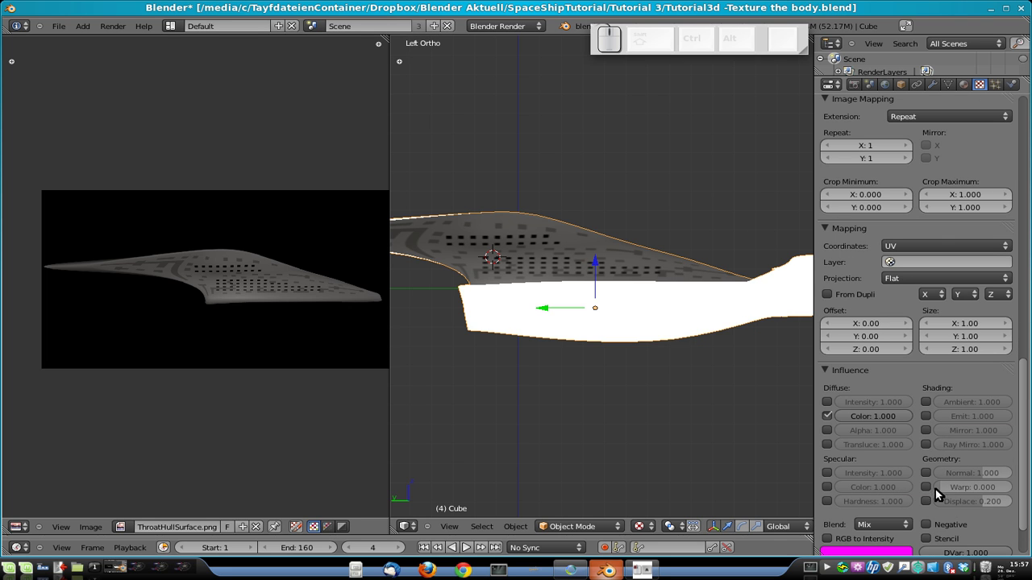
{"action": "left_click", "coordinate": [925, 473]}
{"action": "left_click", "coordinate": [971, 473]}
{"action": "type", "text": "5"}
{"action": "key", "text": "Return"}
{"action": "key", "text": "ctrl+s"}
{"action": "left_click", "coordinate": [321, 441]}
{"action": "key", "text": "ctrl+s"}
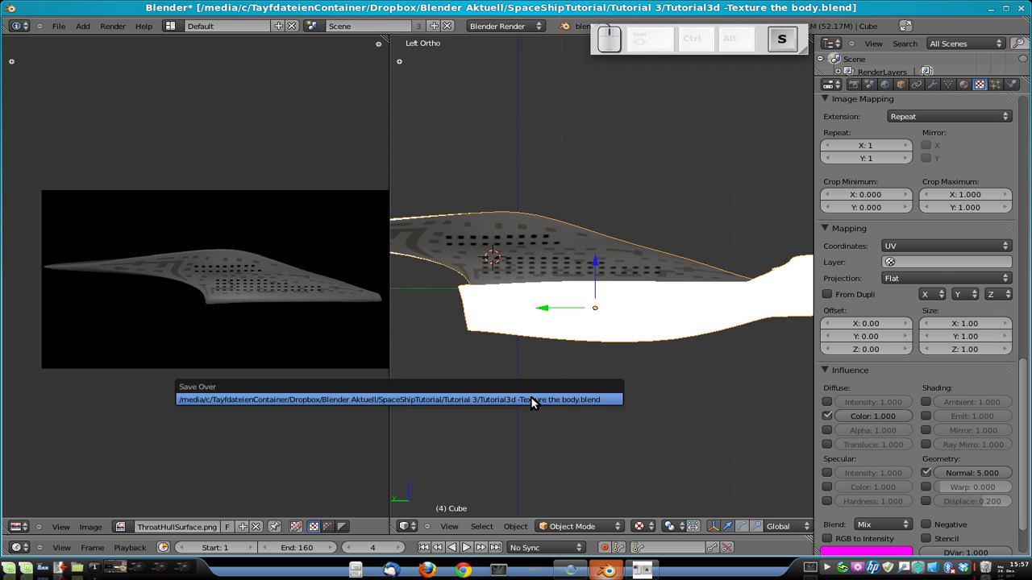
{"action": "left_click", "coordinate": [532, 400]}
Show the layer with the lamps and camera together with the body layer, leaving the saucer and nacelles hidden.
{"action": "scroll", "coordinate": [564, 427], "scroll_direction": "down", "scroll_amount": 5}
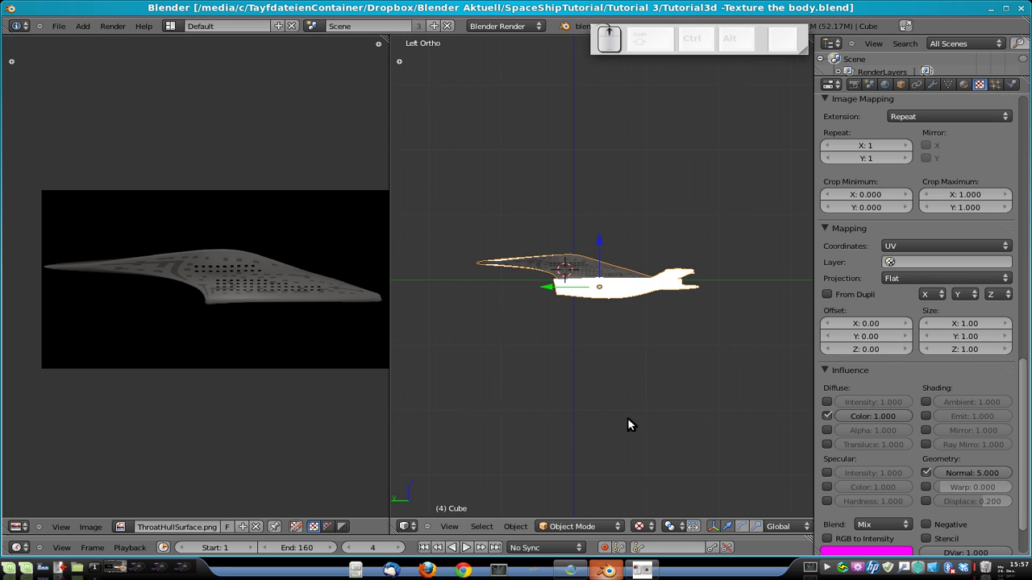
{"action": "scroll", "coordinate": [683, 426], "scroll_direction": "up", "scroll_amount": 4}
{"action": "key", "text": "1"}
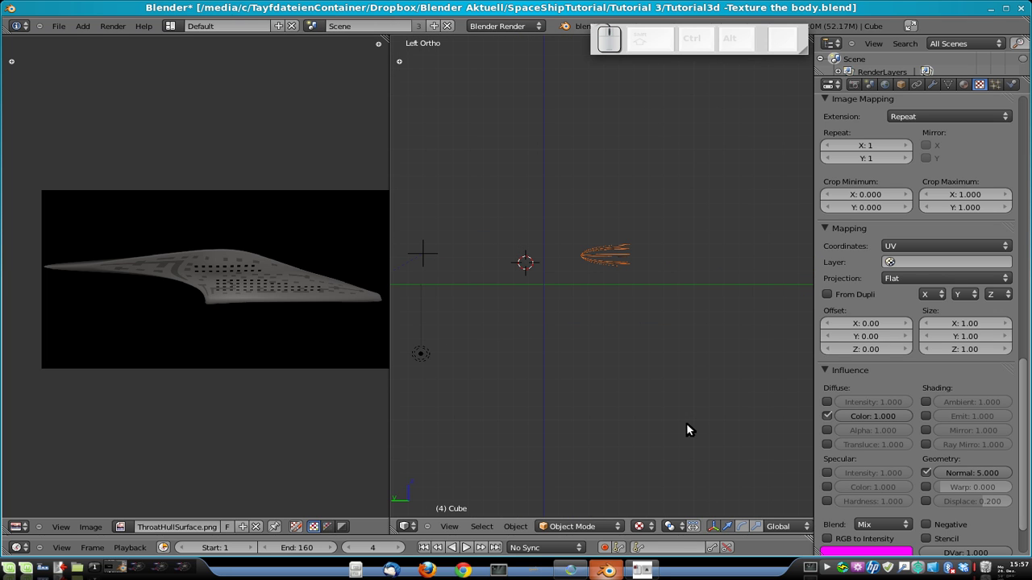
{"action": "key", "text": "shift+3"}
{"action": "key", "text": "shift+3"}
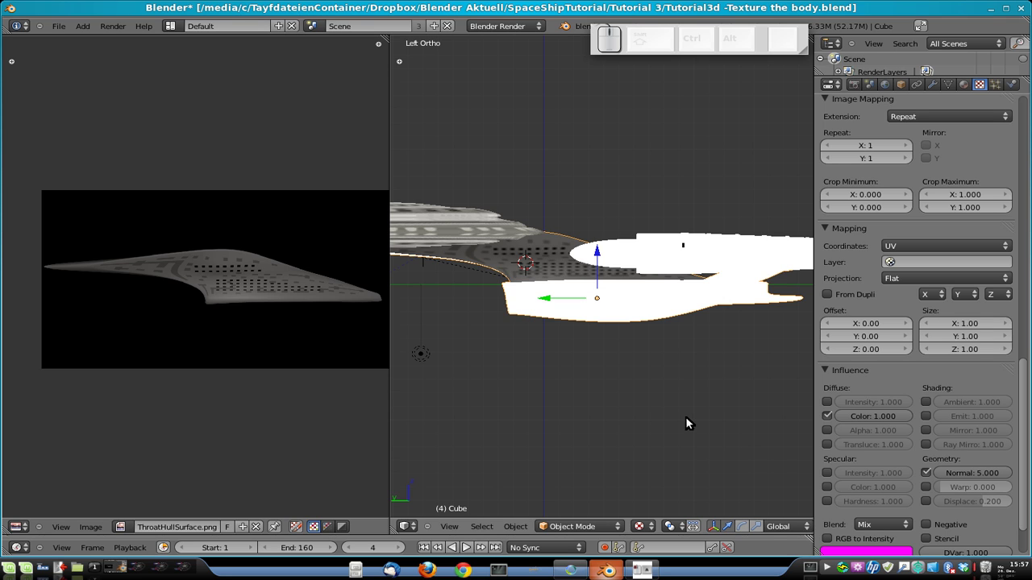
{"action": "key", "text": "shift"}
{"action": "key", "text": "shift+3"}
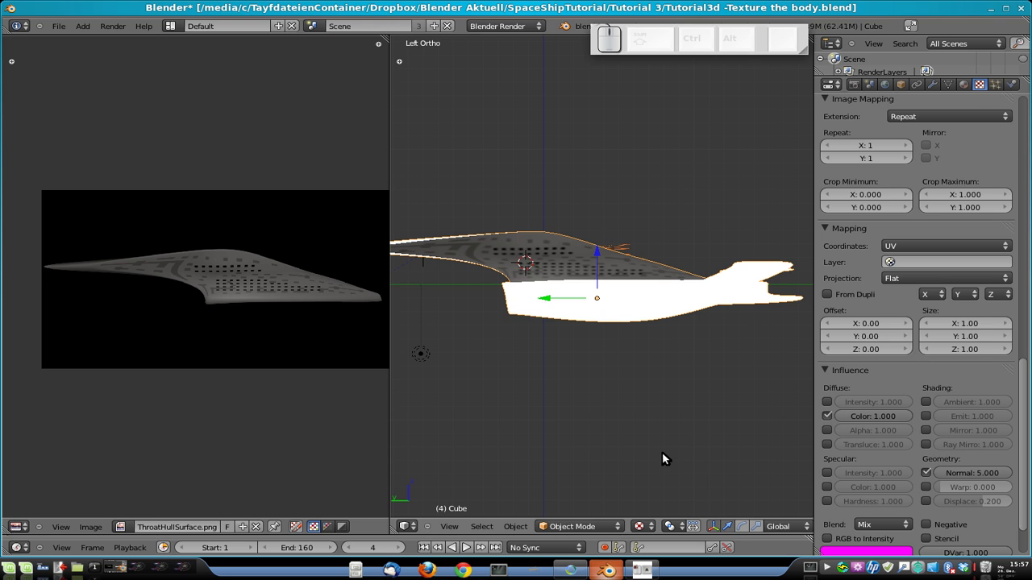
{"action": "scroll", "coordinate": [657, 393], "scroll_direction": "down", "scroll_amount": 6}
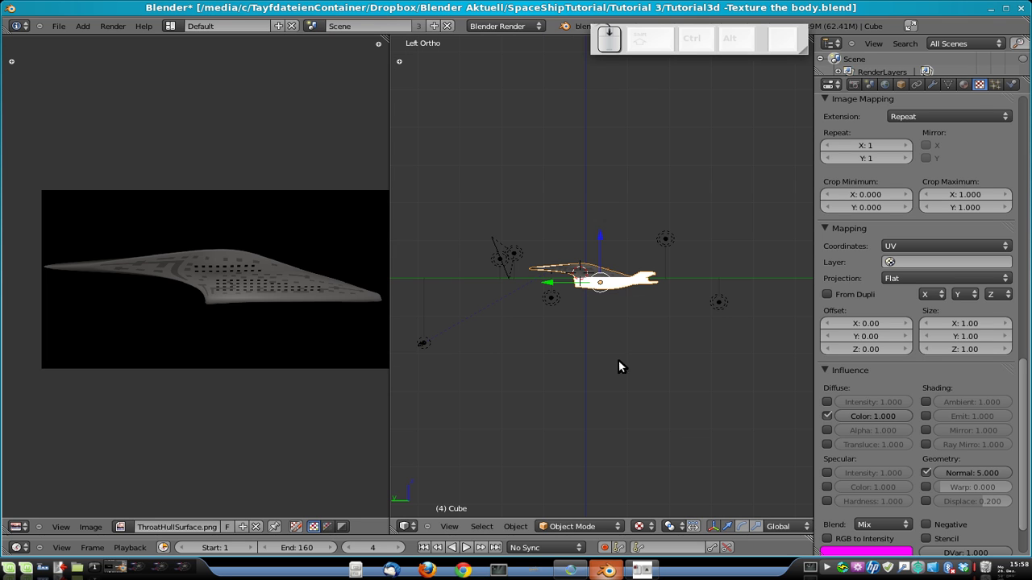
Select the Camera object, make it the active camera, and look through it.
{"action": "middle_click_drag", "start_coordinate": [589, 374], "coordinate": [558, 377]}
{"action": "right_click", "coordinate": [463, 313]}
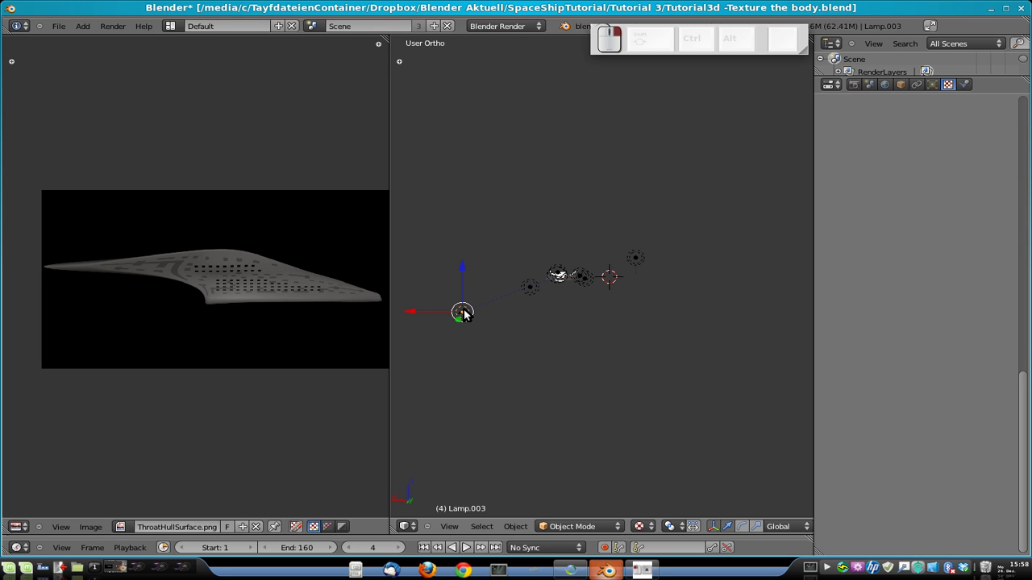
{"action": "middle_click_drag", "start_coordinate": [462, 312], "coordinate": [428, 318]}
{"action": "right_click", "coordinate": [429, 320]}
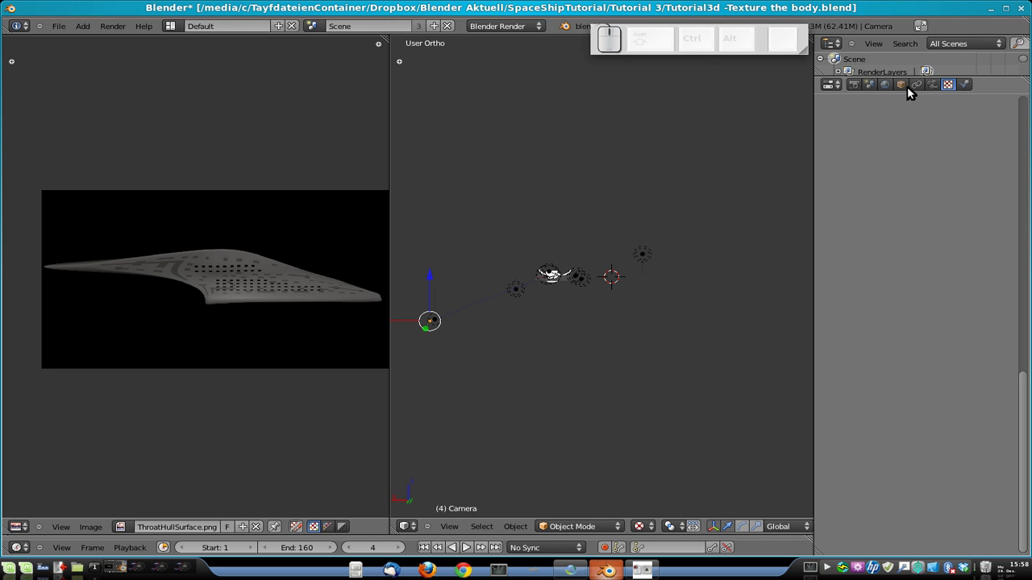
{"action": "key", "text": "ctrl+KP_0"}
Save over the existing blend file and render the ship from the camera.
{"action": "key", "text": "ctrl+s"}
{"action": "left_click", "coordinate": [529, 296]}
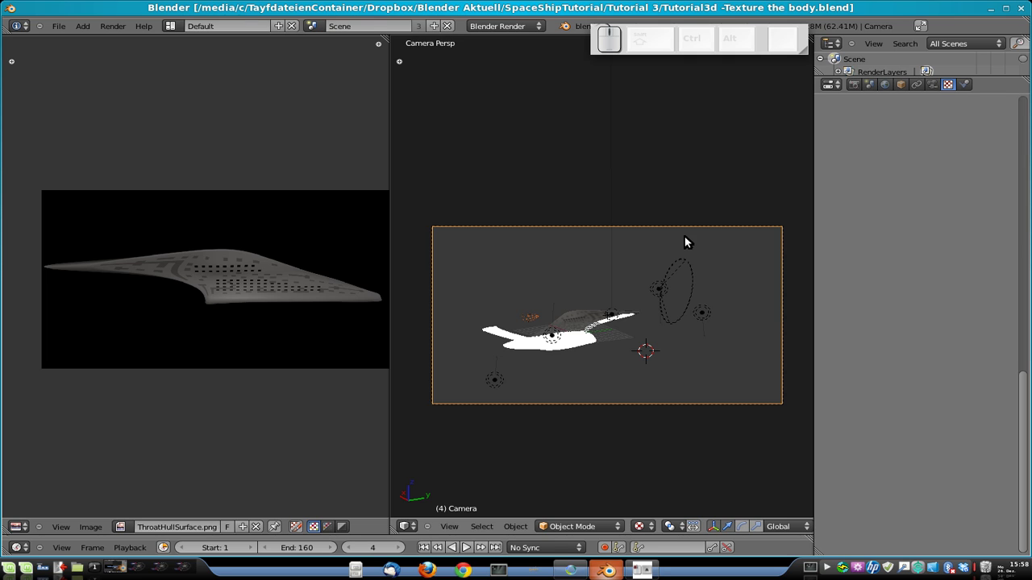
{"action": "key", "text": "F12"}
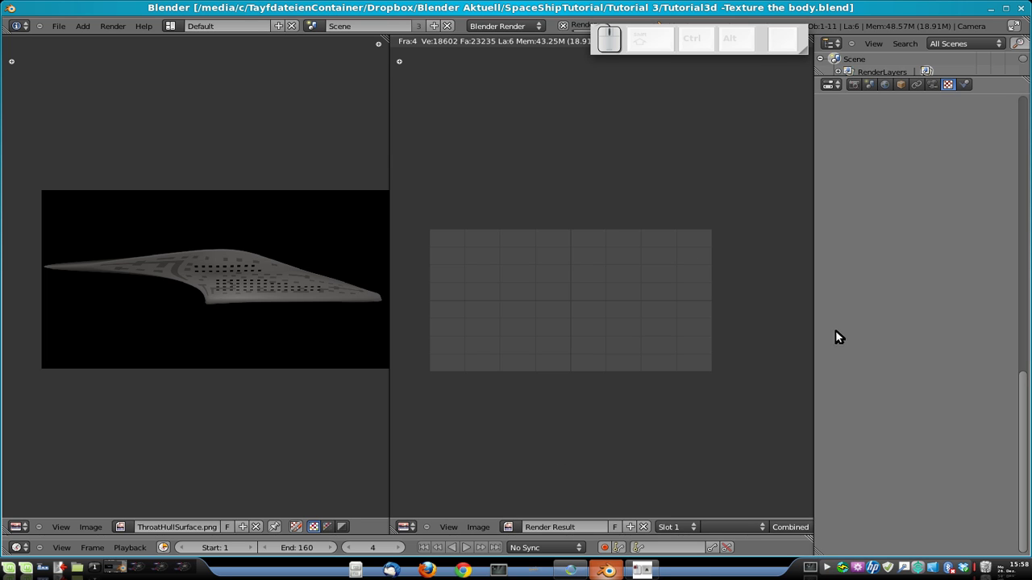
{"action": "left_click", "coordinate": [828, 570]}
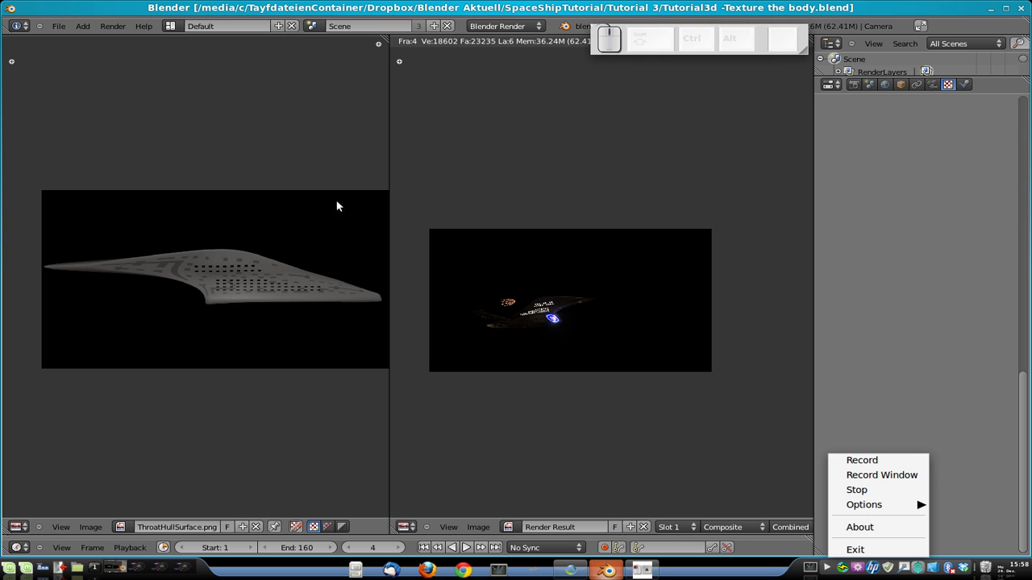
{"action": "left_click", "coordinate": [892, 338]}
Widen the render view and examine the throat's windows and hull surface in the rendered image up close.
{"action": "left_click_drag", "start_coordinate": [391, 407], "coordinate": [271, 387]}
{"action": "scroll", "coordinate": [371, 345], "scroll_direction": "up", "scroll_amount": 2}
{"action": "scroll", "coordinate": [372, 345], "scroll_direction": "up", "scroll_amount": 1}
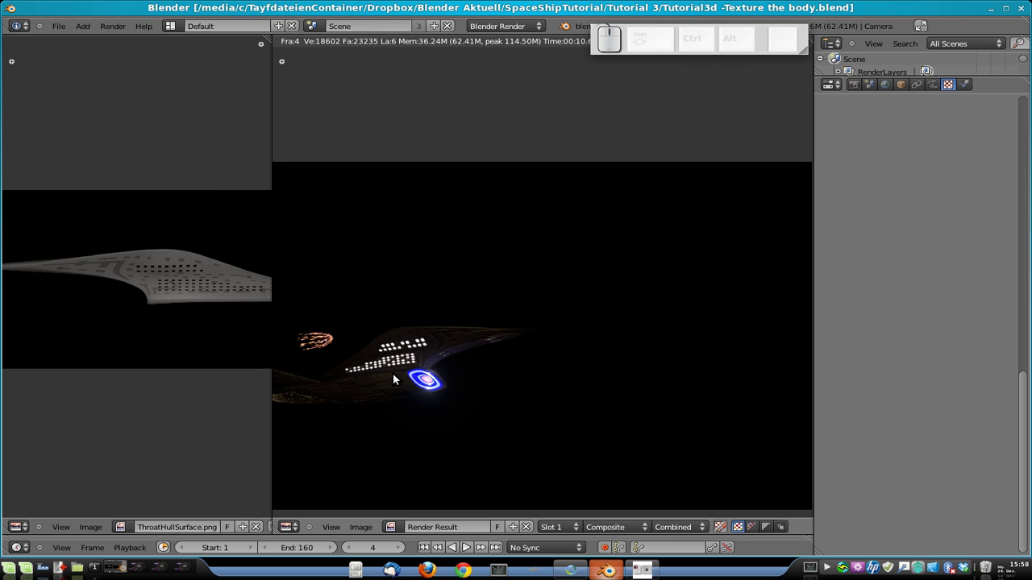
{"action": "scroll", "coordinate": [516, 361], "scroll_direction": "up", "scroll_amount": 4}
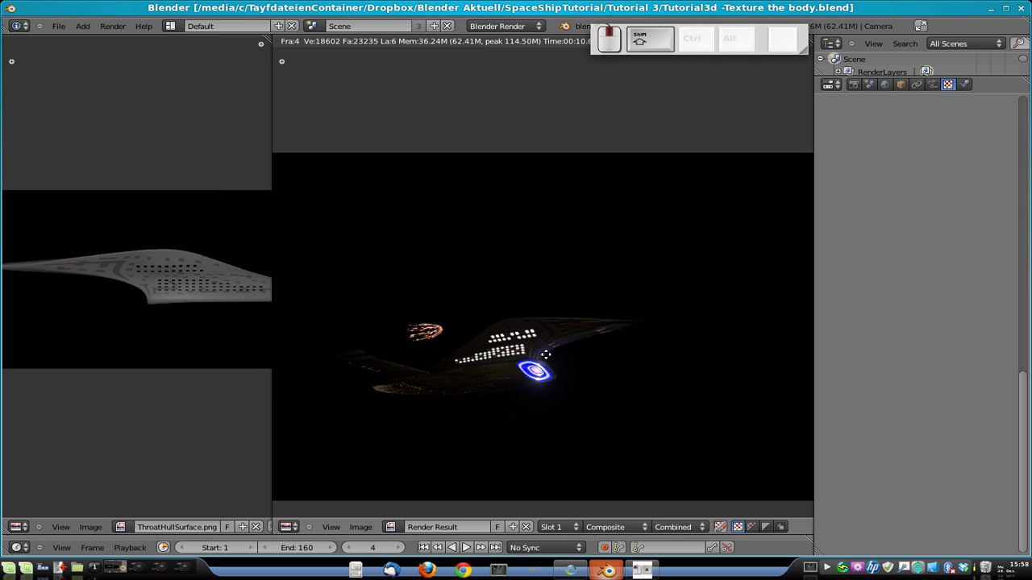
{"action": "middle_click_drag", "start_coordinate": [616, 370], "coordinate": [618, 280], "text": "shift"}
{"action": "scroll", "coordinate": [619, 282], "scroll_direction": "up", "scroll_amount": 3}
{"action": "middle_click_drag", "start_coordinate": [651, 369], "coordinate": [619, 305], "text": "shift"}
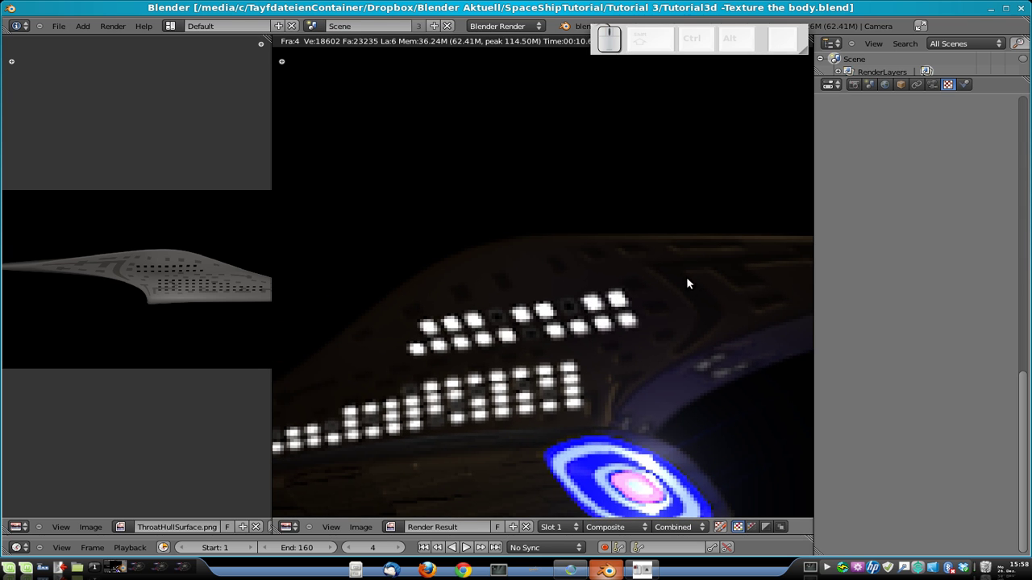
{"action": "scroll", "coordinate": [564, 367], "scroll_direction": "down", "scroll_amount": 2}
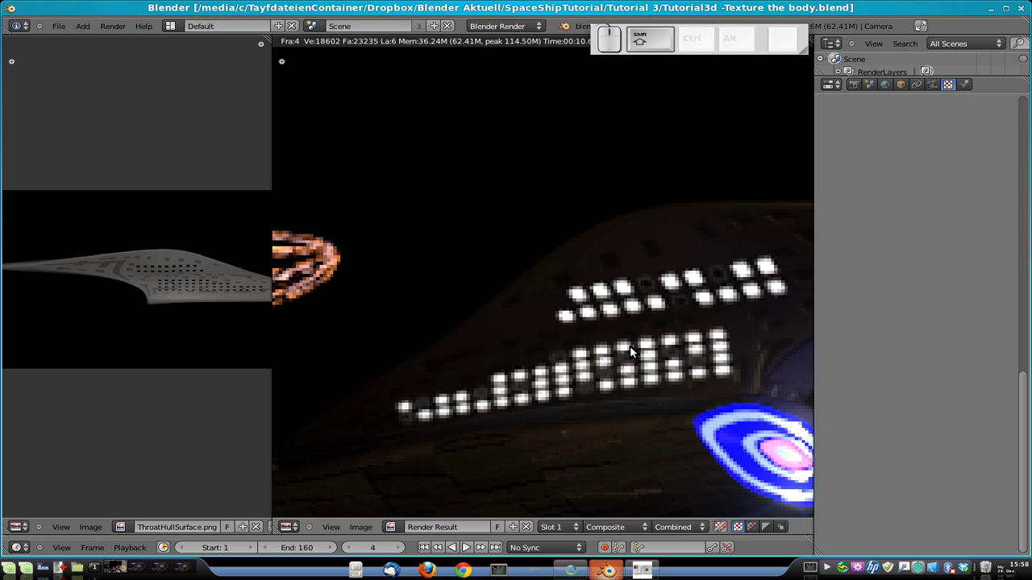
{"action": "scroll", "coordinate": [692, 351], "scroll_direction": "down", "scroll_amount": 1}
{"action": "scroll", "coordinate": [692, 350], "scroll_direction": "down", "scroll_amount": 1}
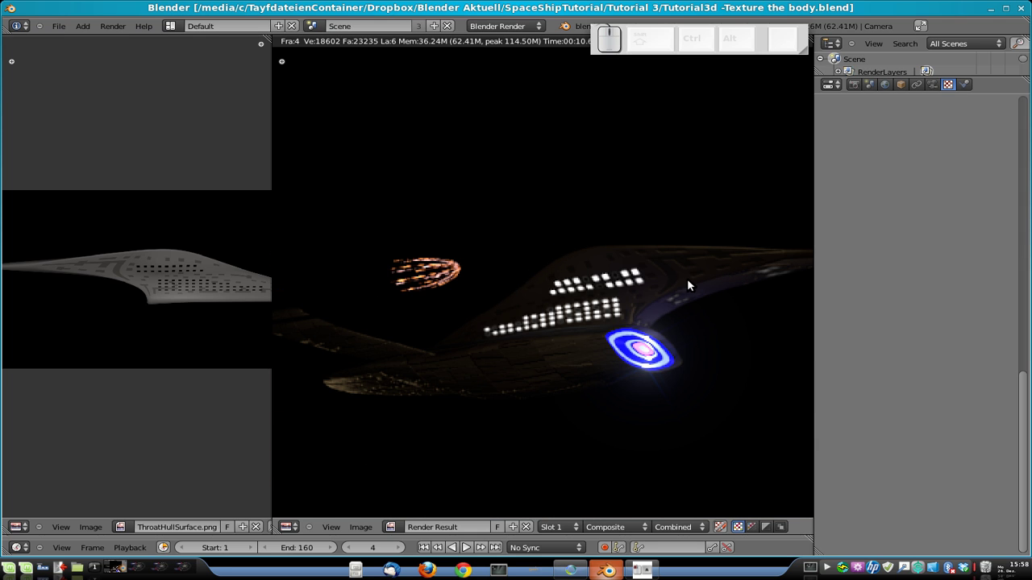
{"action": "scroll", "coordinate": [686, 237], "scroll_direction": "up", "scroll_amount": 6}
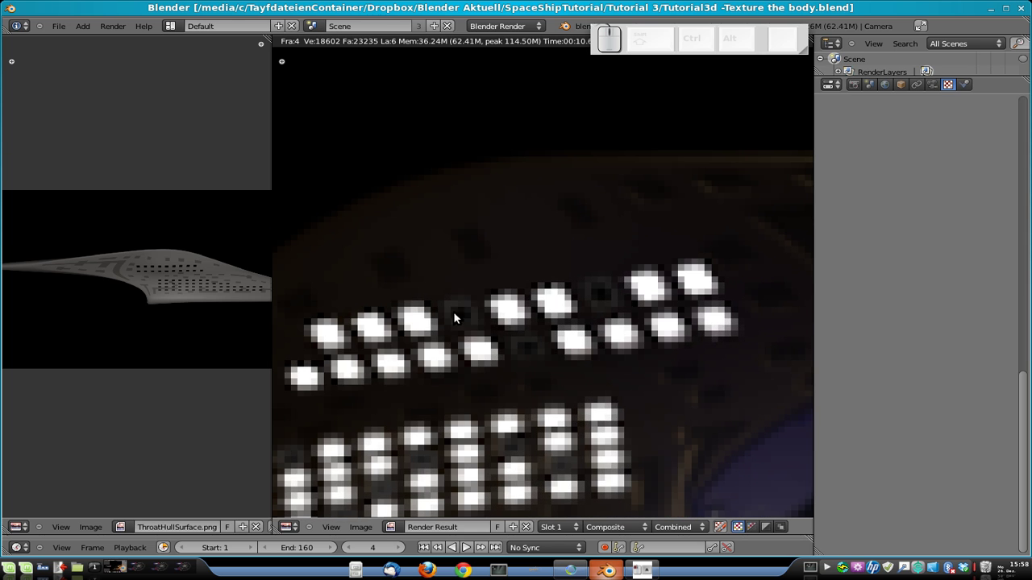
{"action": "scroll", "coordinate": [462, 307], "scroll_direction": "down", "scroll_amount": 5}
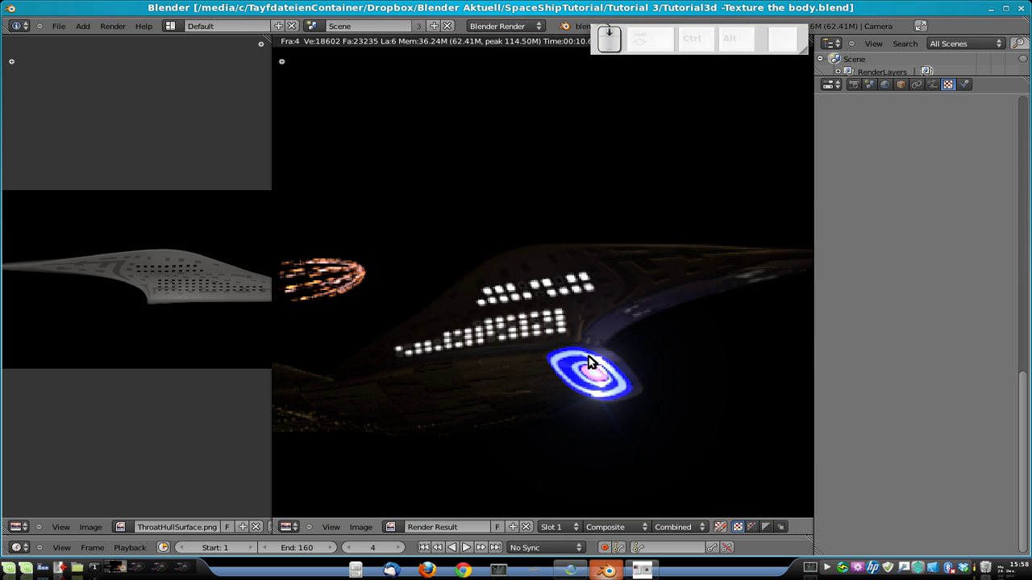
Close the render, select the ship's body, and enable the CellNoise texture on its throat hull material.
{"action": "middle_click_drag", "start_coordinate": [617, 349], "coordinate": [647, 348], "text": "shift"}
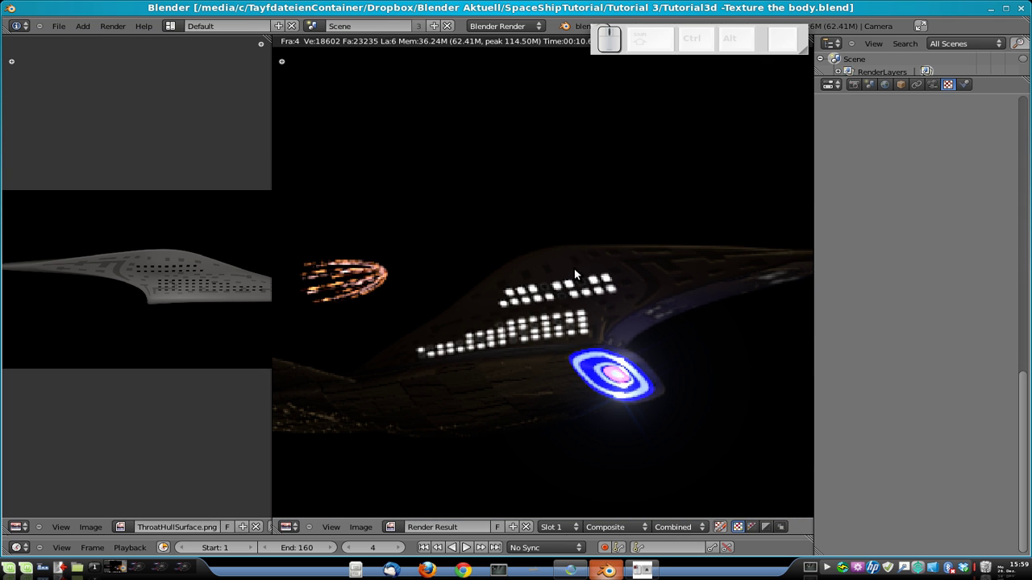
{"action": "key", "text": "Escape"}
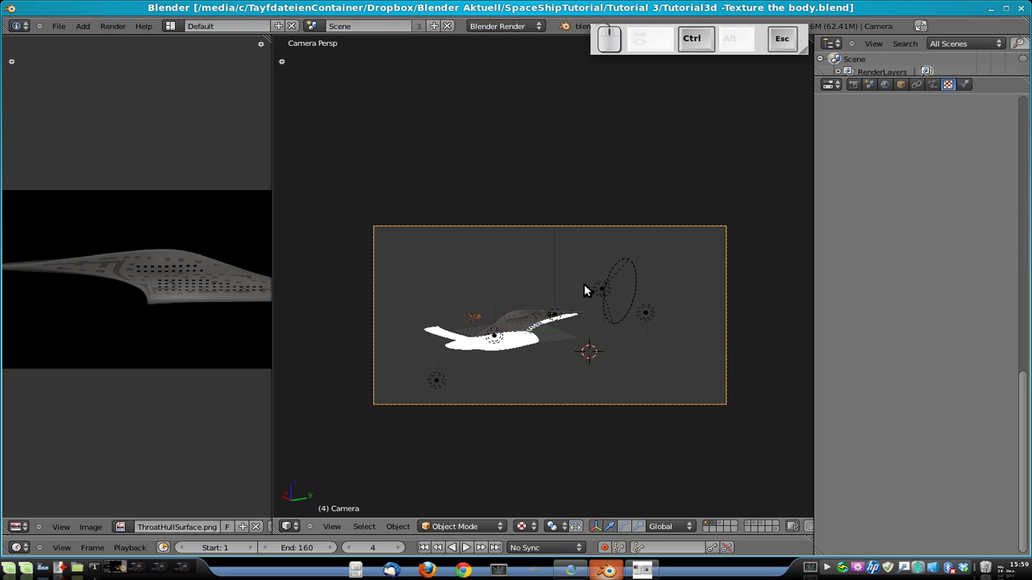
{"action": "right_click", "coordinate": [539, 317]}
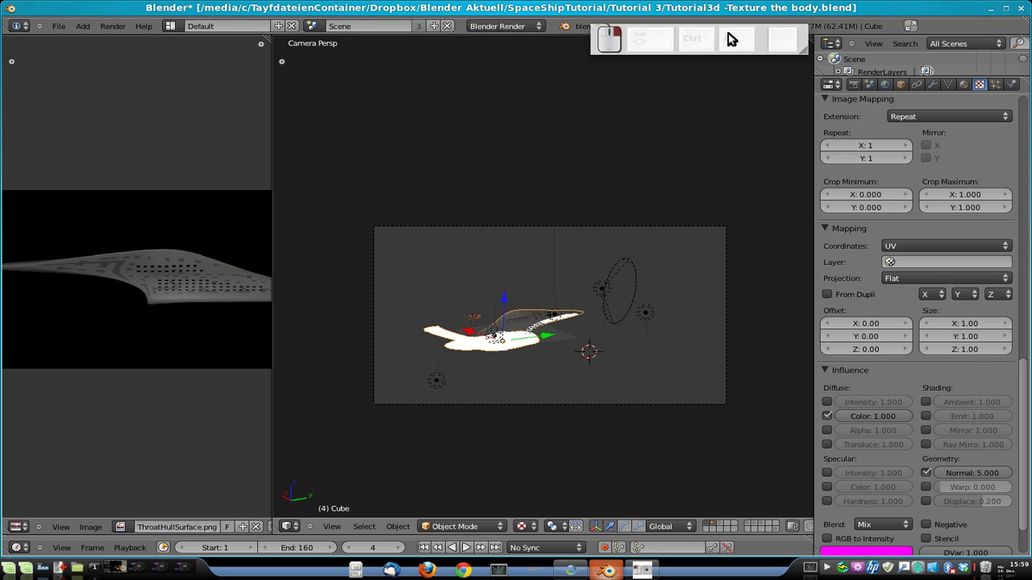
{"action": "scroll", "coordinate": [980, 246], "scroll_direction": "up", "scroll_amount": 2}
{"action": "scroll", "coordinate": [980, 246], "scroll_direction": "up", "scroll_amount": 20}
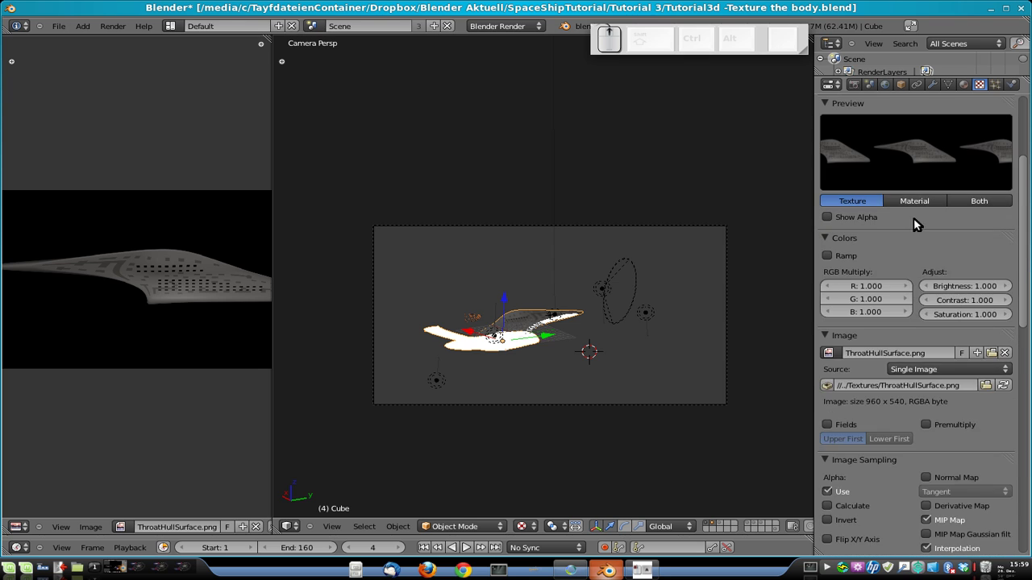
{"action": "left_click", "coordinate": [965, 150]}
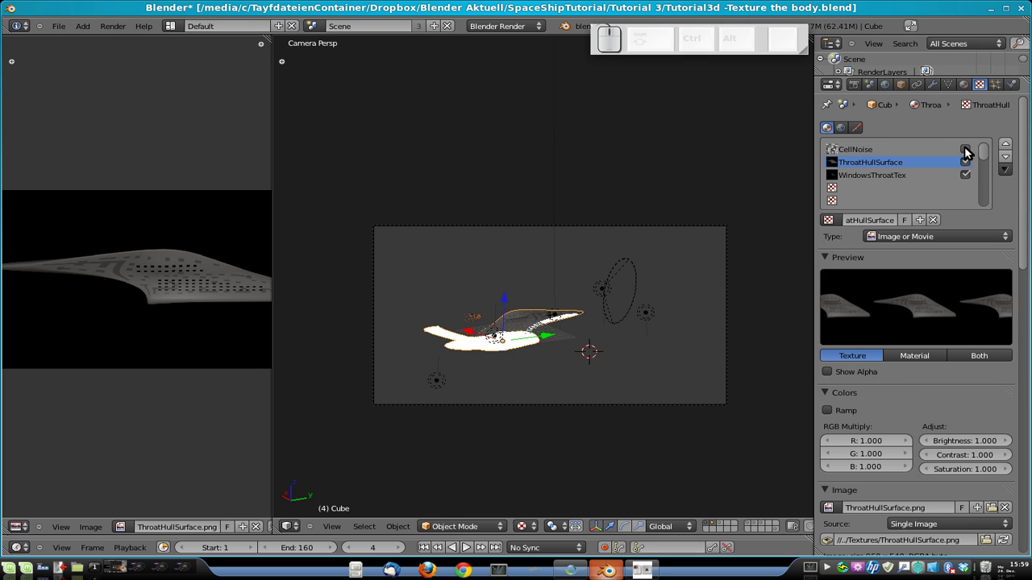
Select the CellNoise texture and set its normal influence to -5.
{"action": "scroll", "coordinate": [962, 472], "scroll_direction": "down", "scroll_amount": 18}
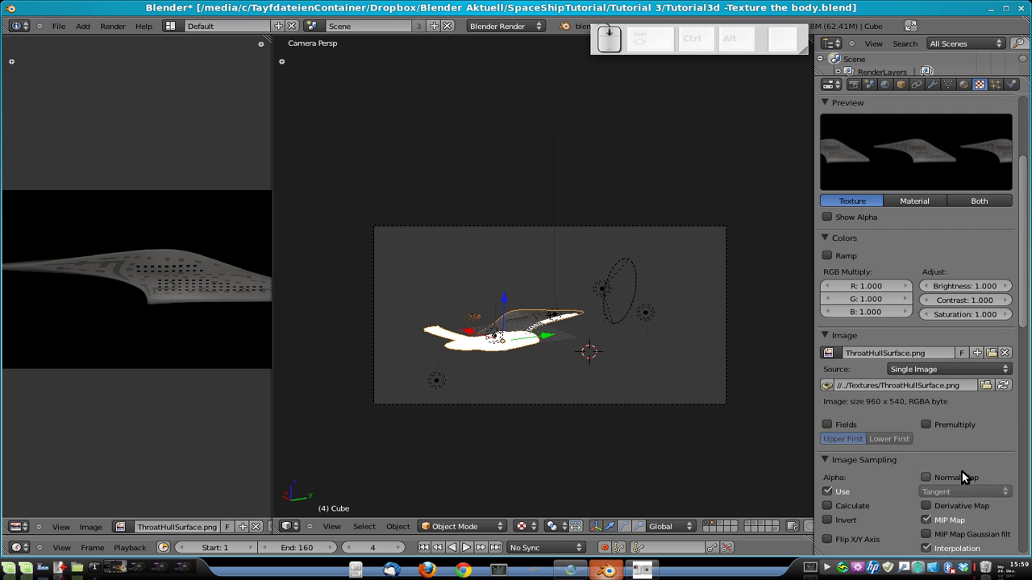
{"action": "scroll", "coordinate": [971, 509], "scroll_direction": "down", "scroll_amount": 5}
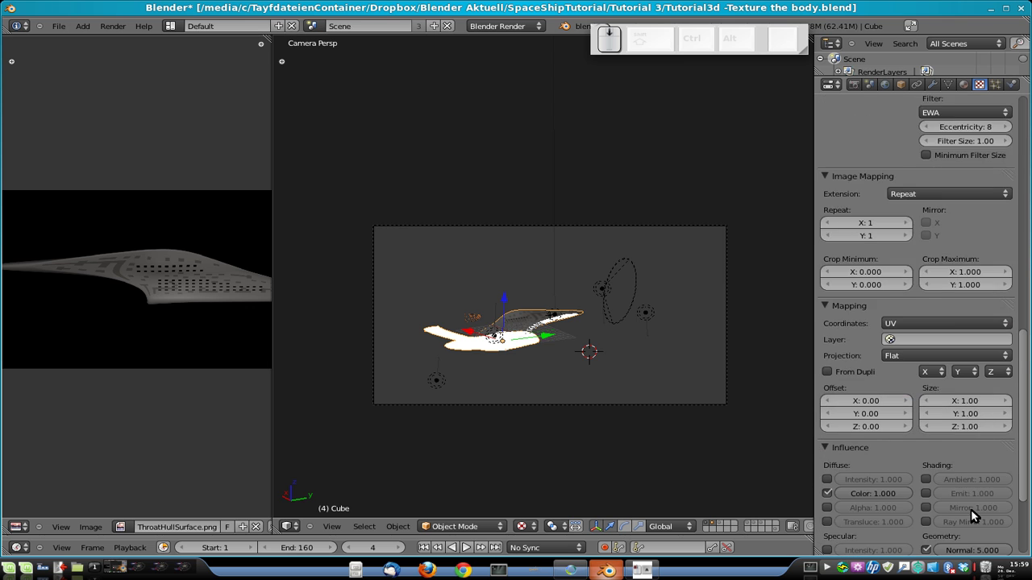
{"action": "scroll", "coordinate": [928, 346], "scroll_direction": "up", "scroll_amount": 8}
{"action": "scroll", "coordinate": [876, 313], "scroll_direction": "up", "scroll_amount": 10}
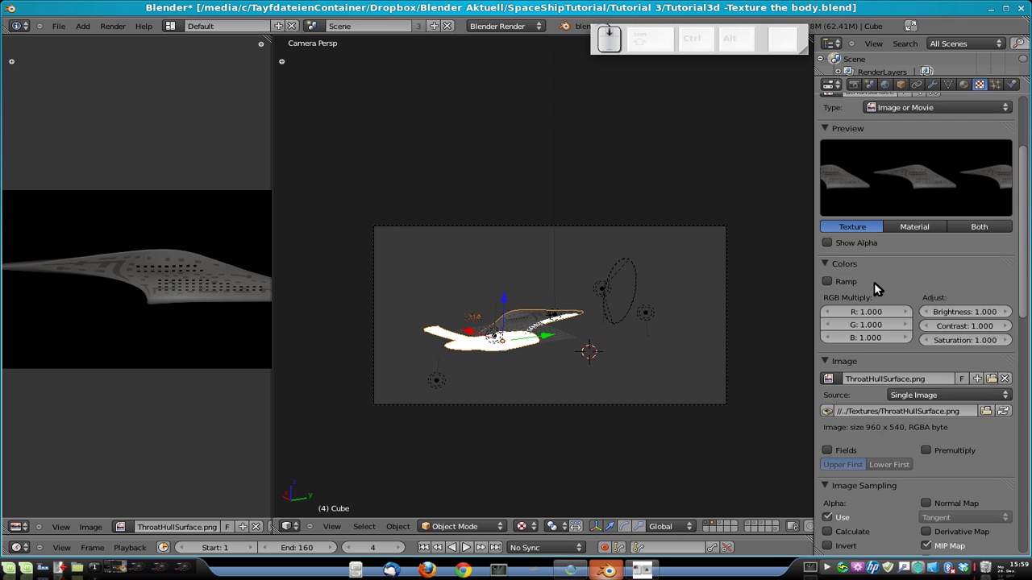
{"action": "left_click", "coordinate": [855, 149]}
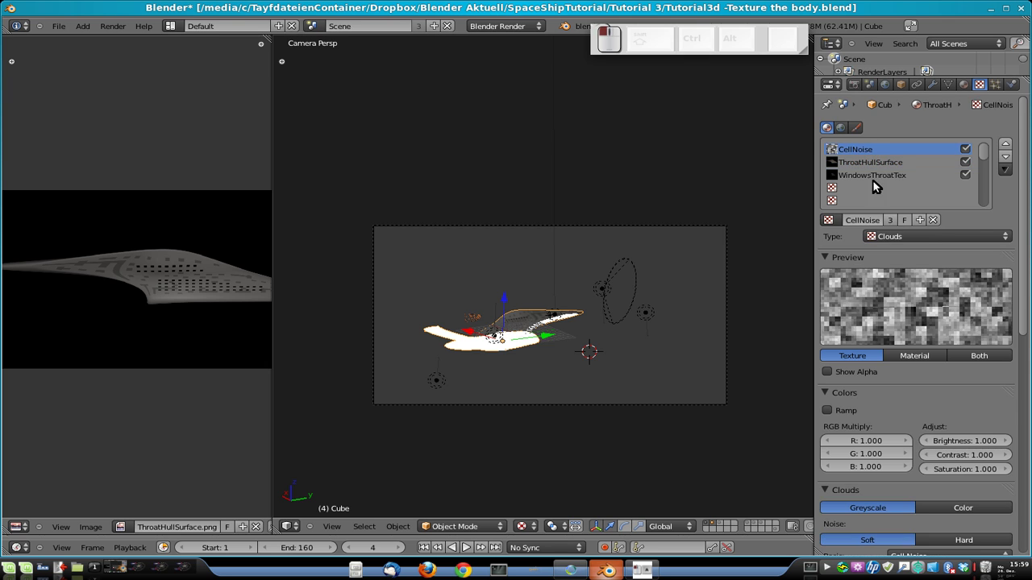
{"action": "scroll", "coordinate": [967, 463], "scroll_direction": "down", "scroll_amount": 15}
{"action": "left_click", "coordinate": [983, 410]}
{"action": "key", "text": "BackSpace"}
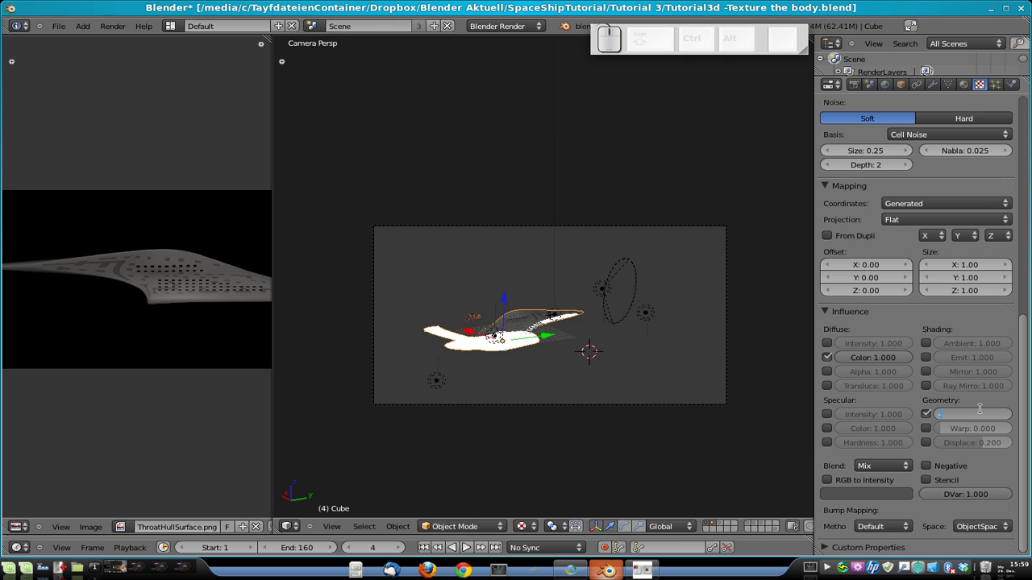
{"action": "type", "text": "1"}
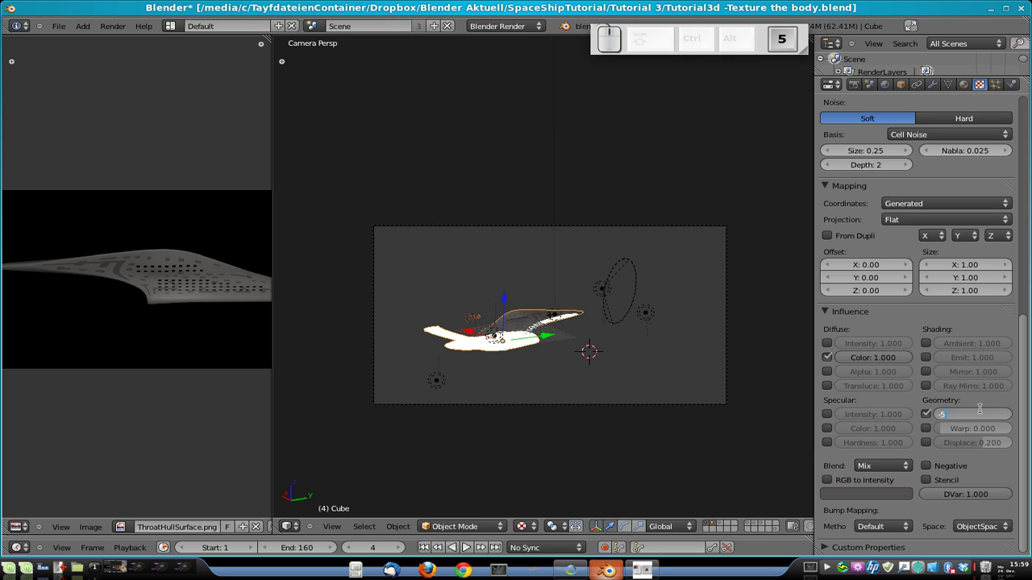
{"action": "key", "text": "Return"}
Save over the existing blend file and render the ship with the CellNoise texture enabled.
{"action": "key", "text": "ctrl+s"}
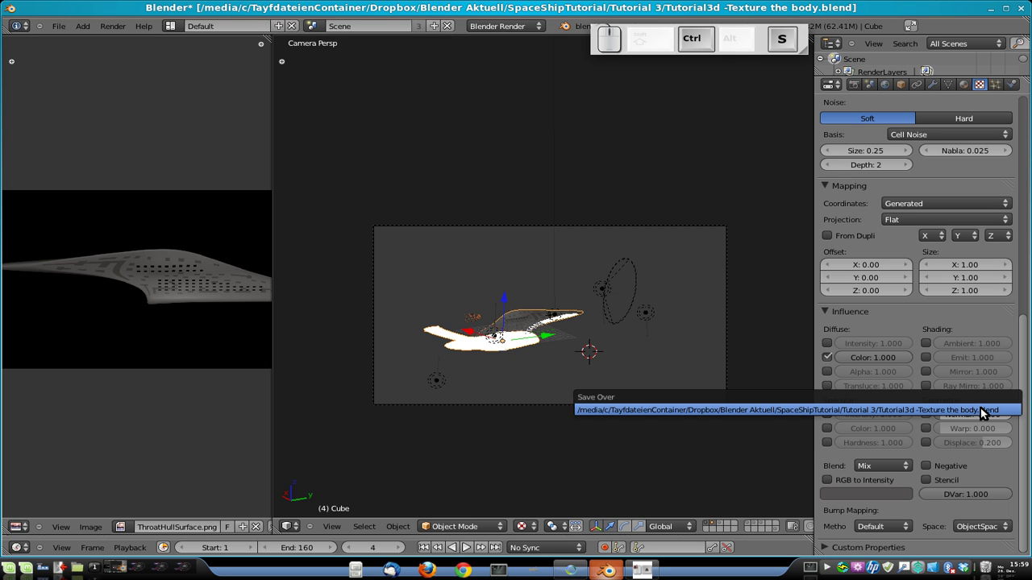
{"action": "left_click", "coordinate": [983, 410]}
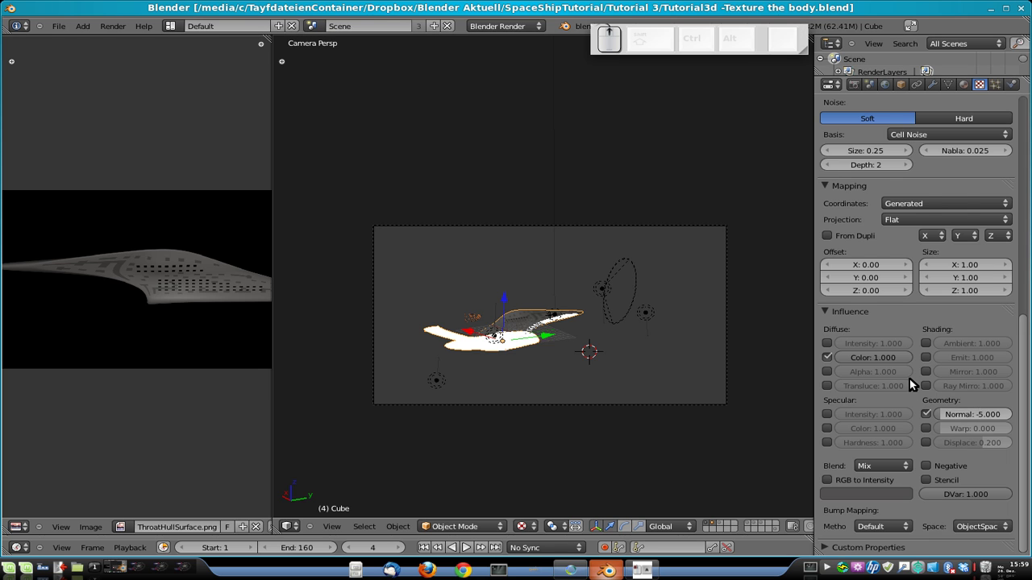
{"action": "scroll", "coordinate": [909, 379], "scroll_direction": "up", "scroll_amount": 12}
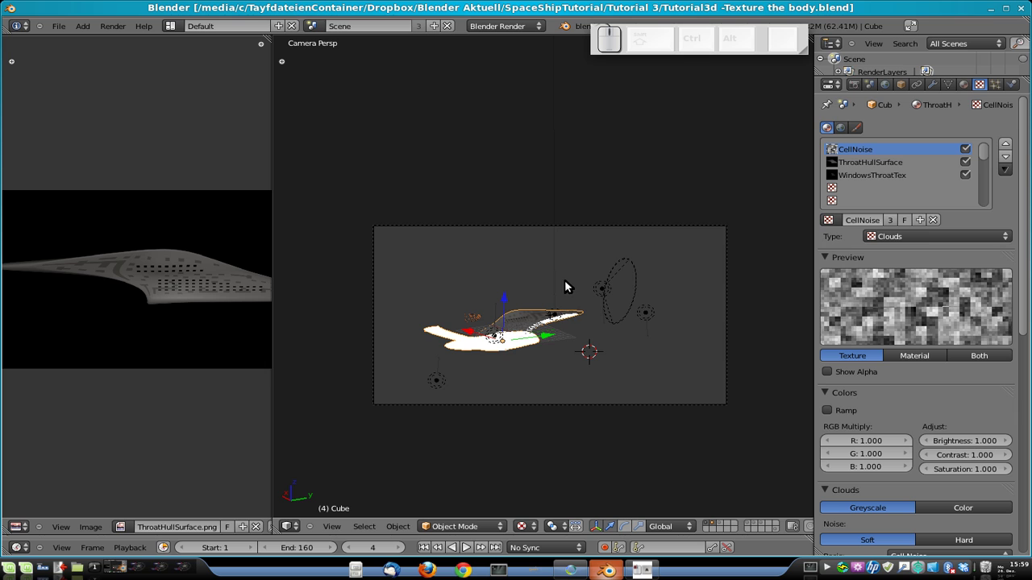
{"action": "key", "text": "F11"}
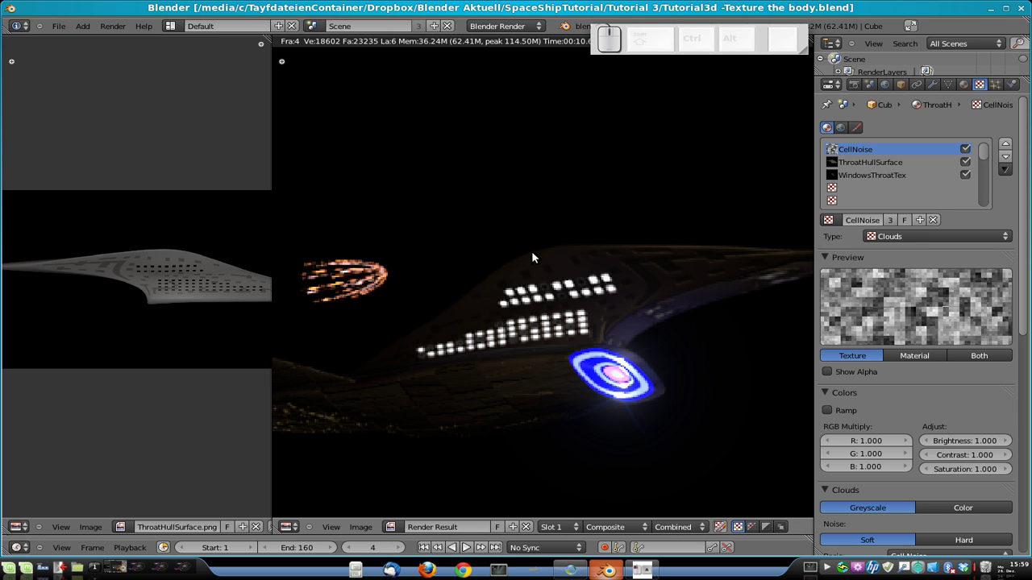
{"action": "key", "text": "F12"}
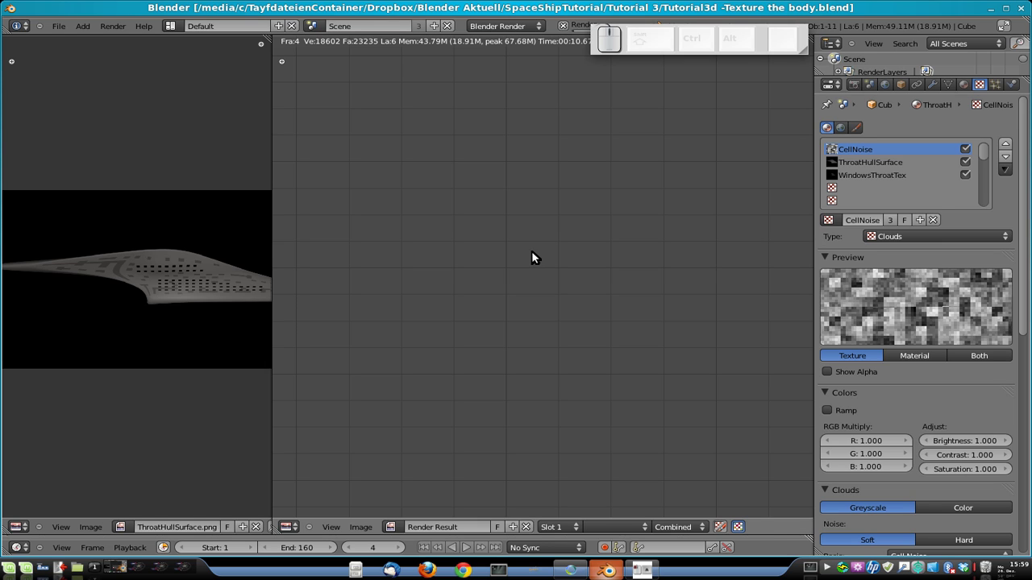
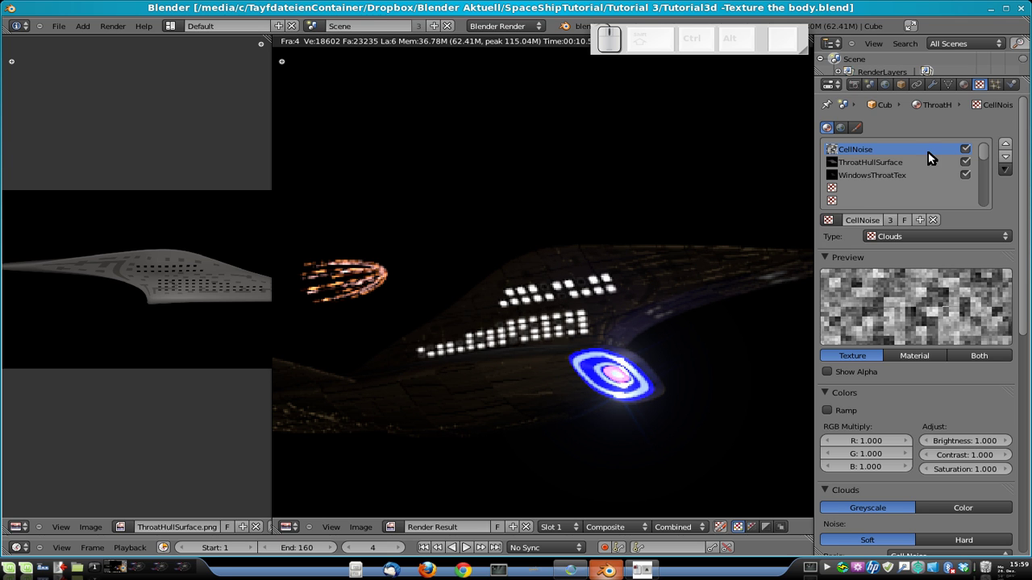
Disable the CellNoise texture, render the ship again for comparison, and inspect the throat hull up close.
{"action": "left_click", "coordinate": [965, 150]}
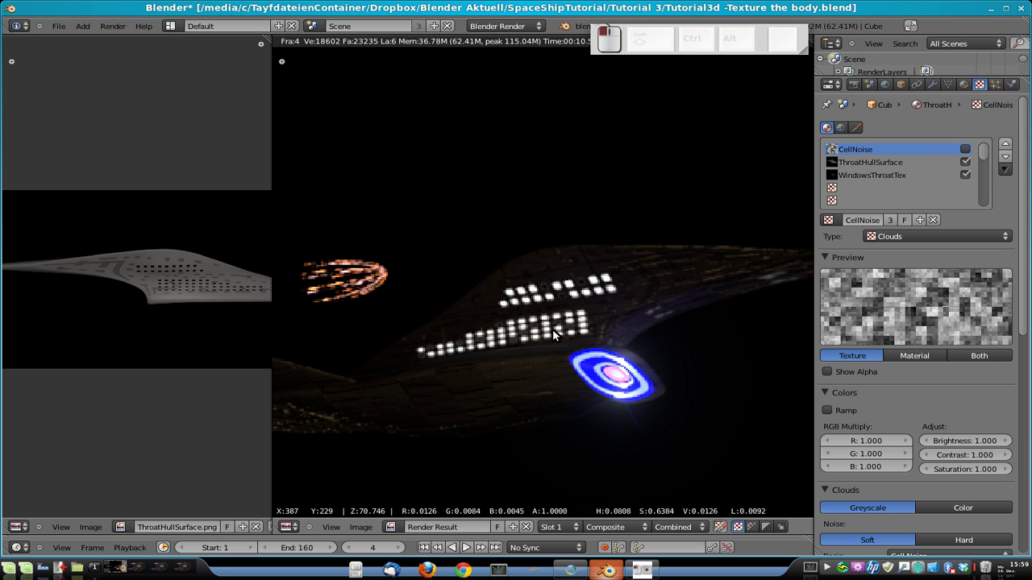
{"action": "key", "text": "F12"}
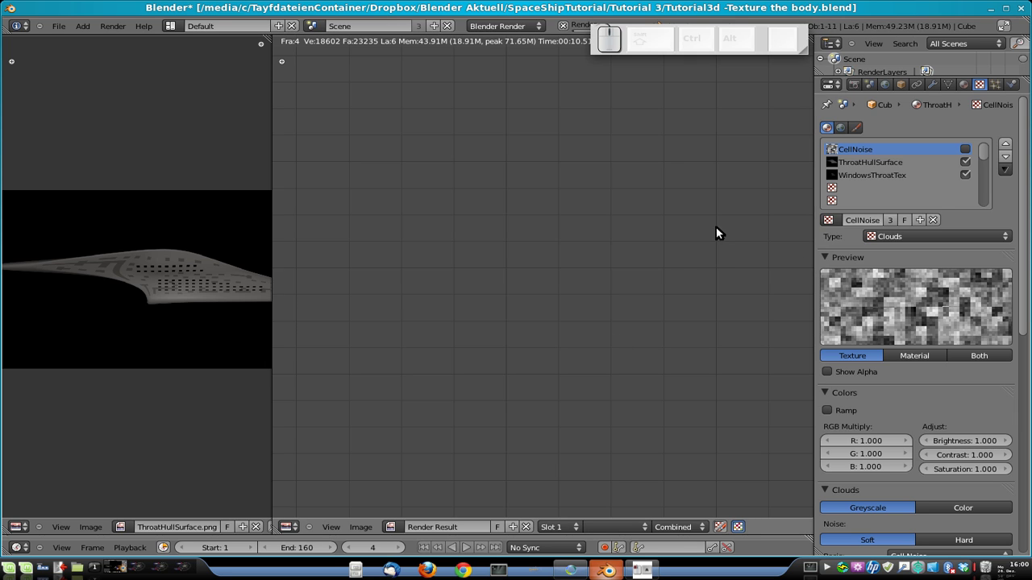
{"action": "scroll", "coordinate": [685, 276], "scroll_direction": "down", "scroll_amount": 1}
{"action": "scroll", "coordinate": [674, 306], "scroll_direction": "down", "scroll_amount": 1}
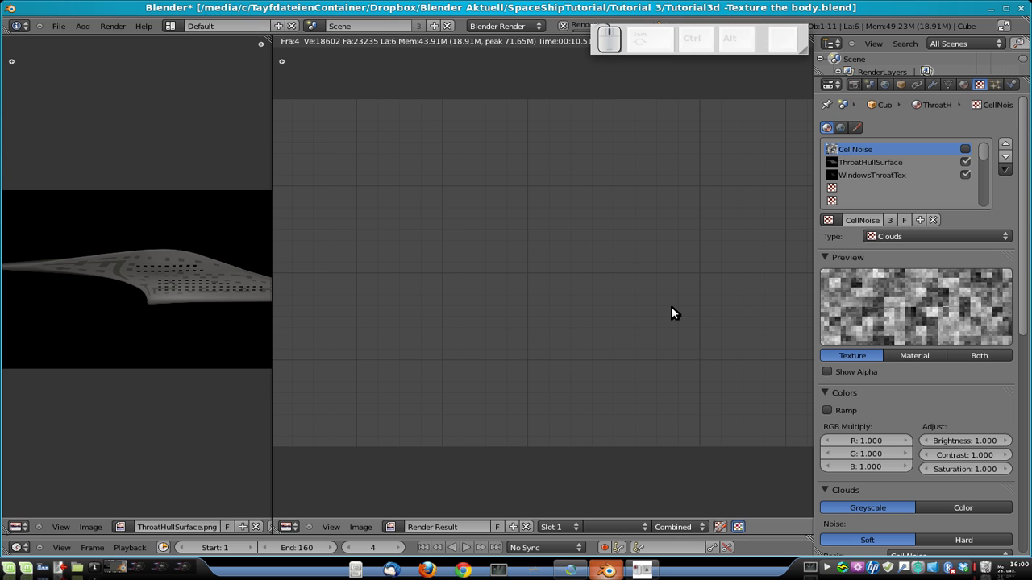
{"action": "key", "text": "F12"}
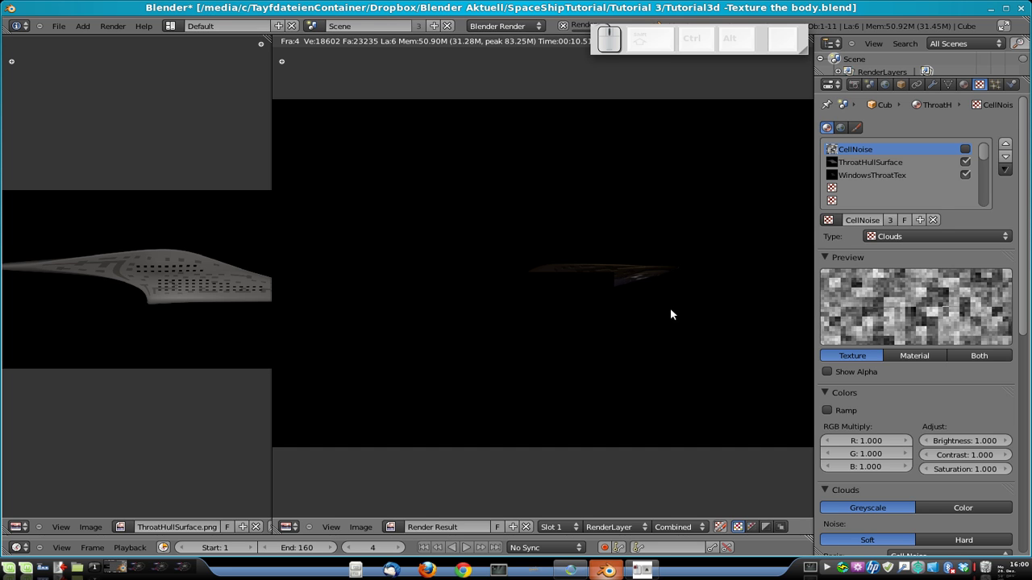
{"action": "scroll", "coordinate": [568, 299], "scroll_direction": "up", "scroll_amount": 3}
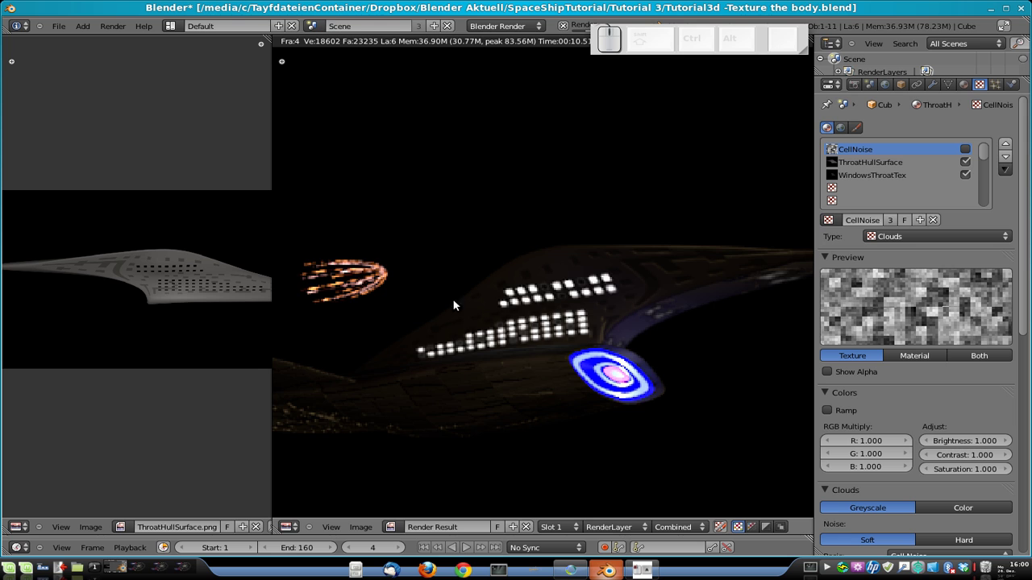
{"action": "scroll", "coordinate": [654, 317], "scroll_direction": "up", "scroll_amount": 3}
{"action": "scroll", "coordinate": [595, 257], "scroll_direction": "up", "scroll_amount": 1}
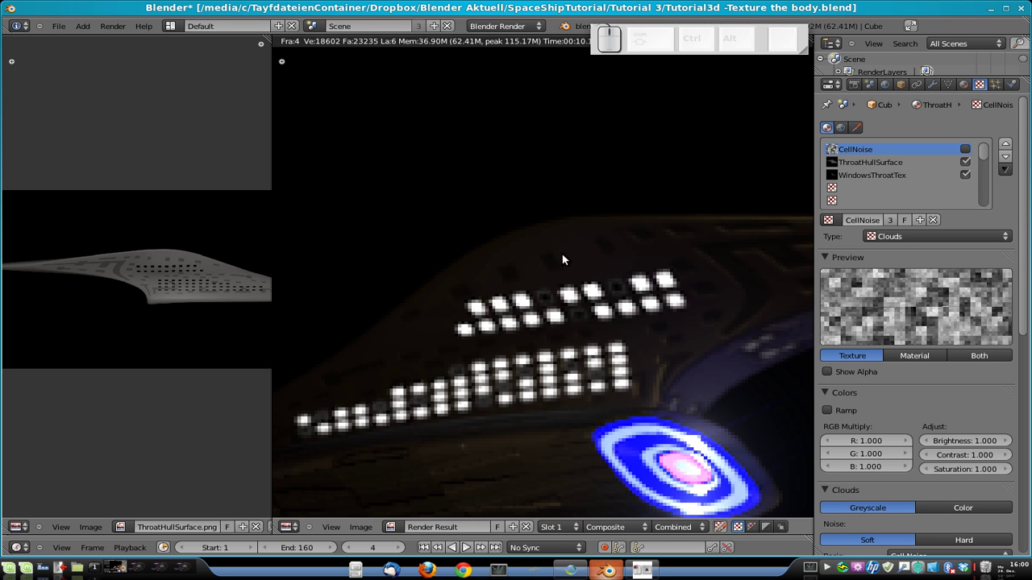
{"action": "scroll", "coordinate": [568, 256], "scroll_direction": "down", "scroll_amount": 2}
{"action": "key", "text": "Escape"}
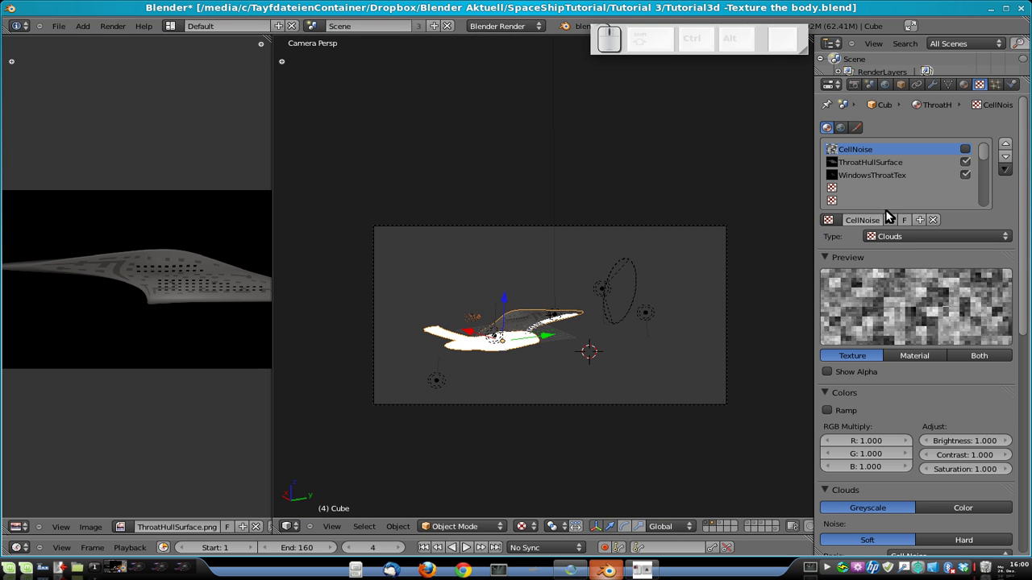
Enable the CellNoise texture again and set its normal influence to -1.
{"action": "left_click", "coordinate": [965, 150]}
{"action": "scroll", "coordinate": [959, 354], "scroll_direction": "down", "scroll_amount": 12}
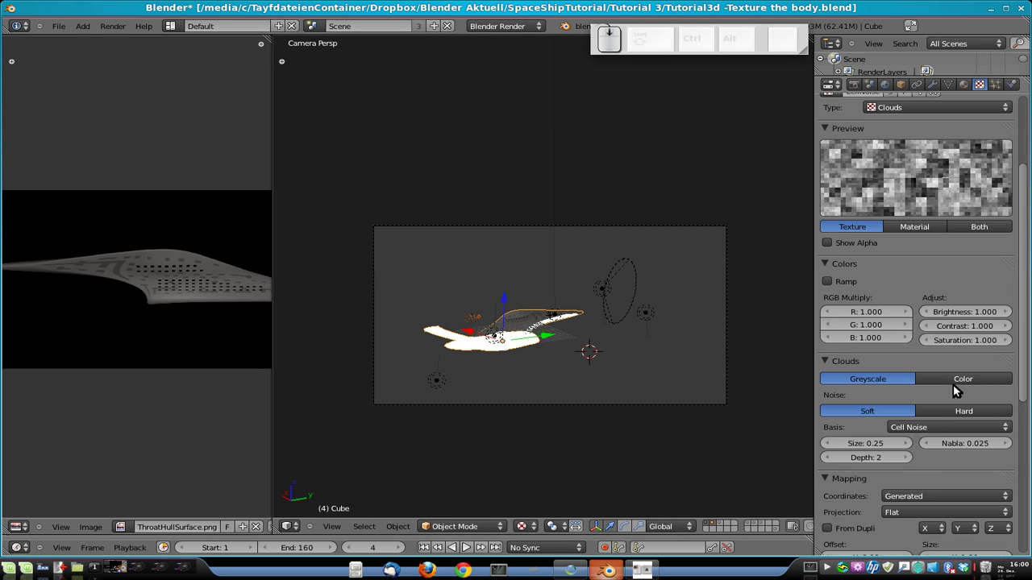
{"action": "left_click", "coordinate": [982, 424]}
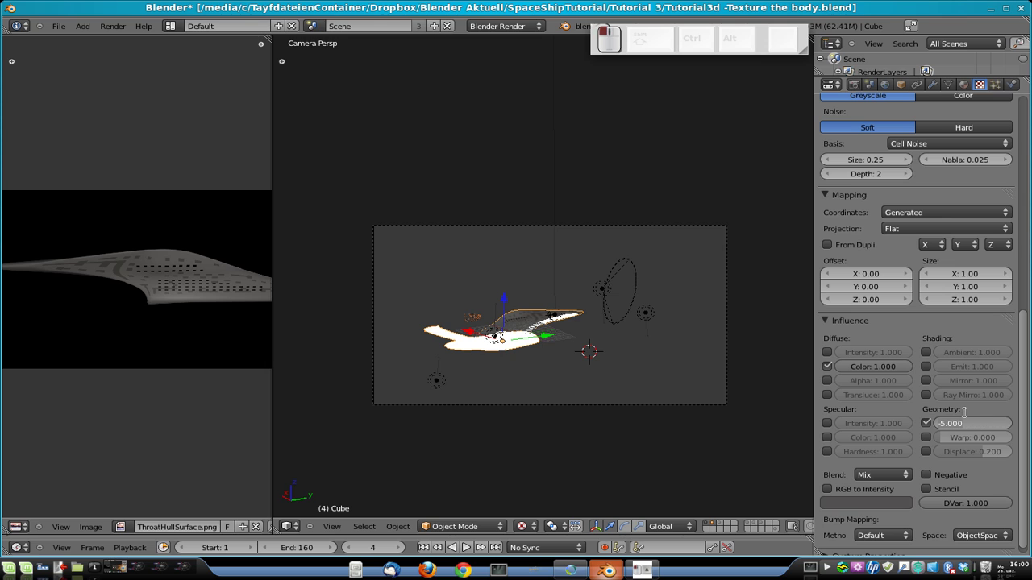
{"action": "key", "text": "BackSpace"}
{"action": "type", "text": "1"}
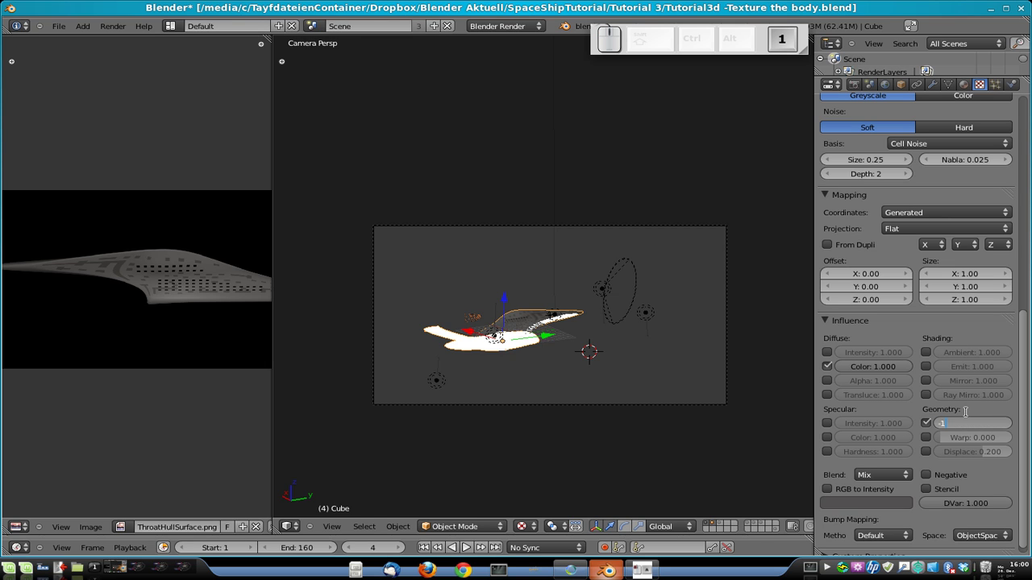
{"action": "key", "text": "Return"}
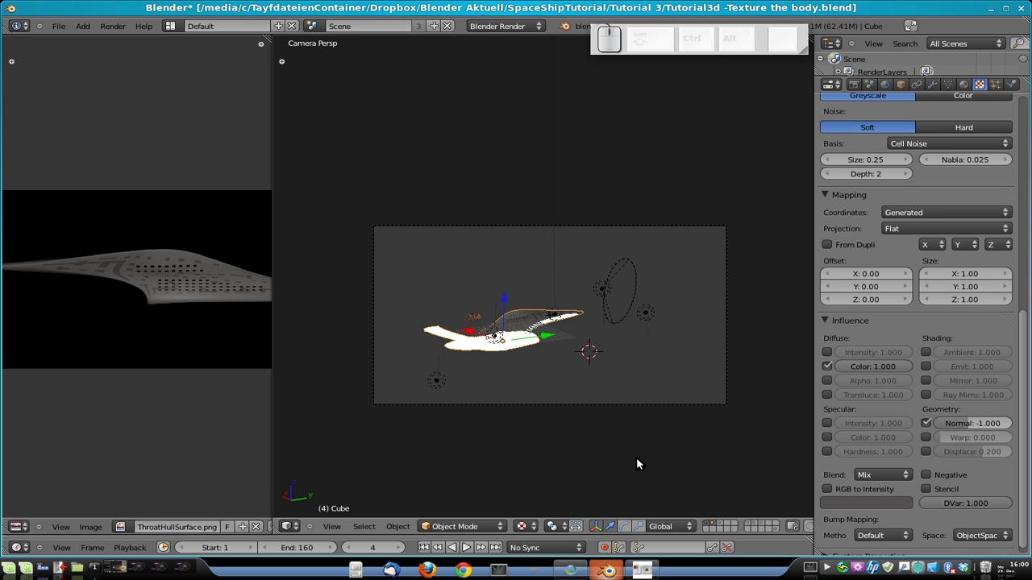
Render the ship with the reduced CellNoise bump and examine the throat's hull surface and windows up close.
{"action": "key", "text": "F12"}
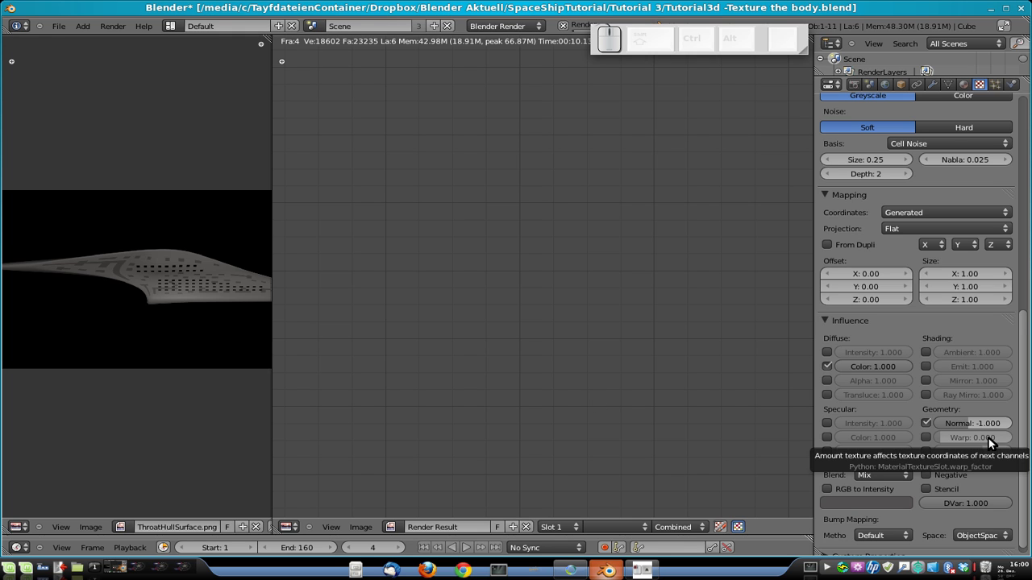
{"action": "scroll", "coordinate": [988, 437], "scroll_direction": "up", "scroll_amount": 3}
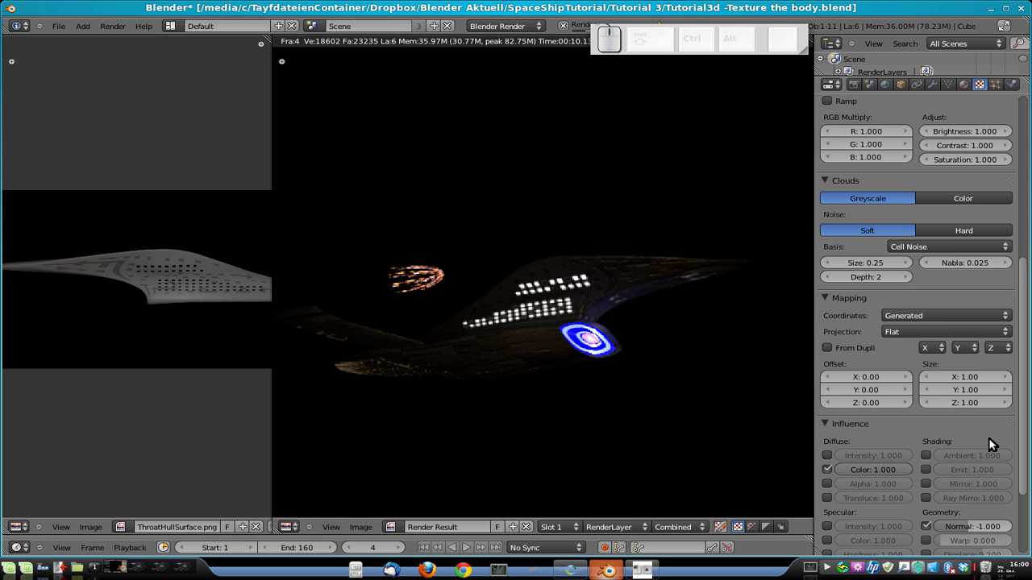
{"action": "scroll", "coordinate": [520, 304], "scroll_direction": "up", "scroll_amount": 1}
{"action": "scroll", "coordinate": [591, 327], "scroll_direction": "up", "scroll_amount": 3}
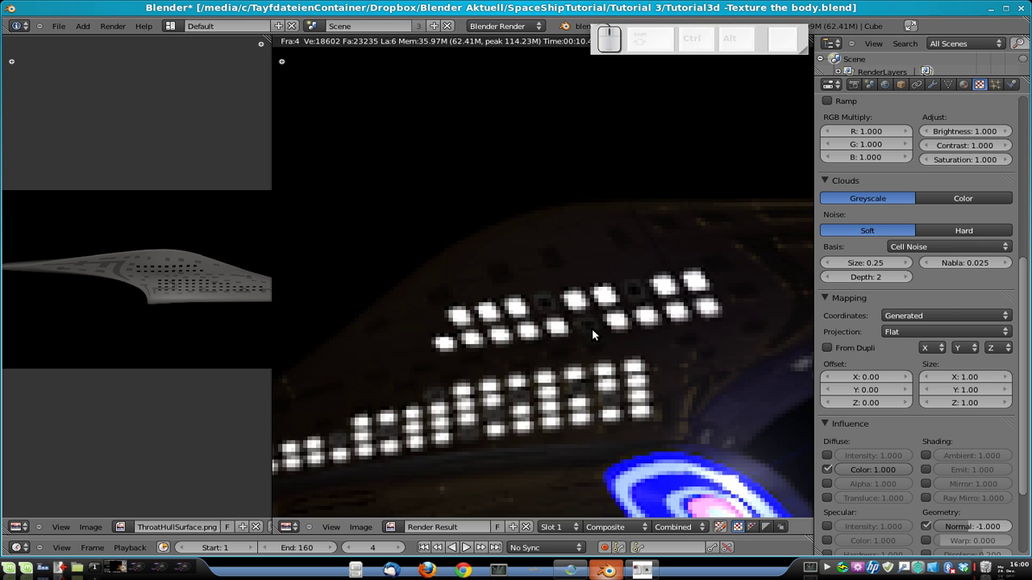
{"action": "scroll", "coordinate": [621, 314], "scroll_direction": "down", "scroll_amount": 2}
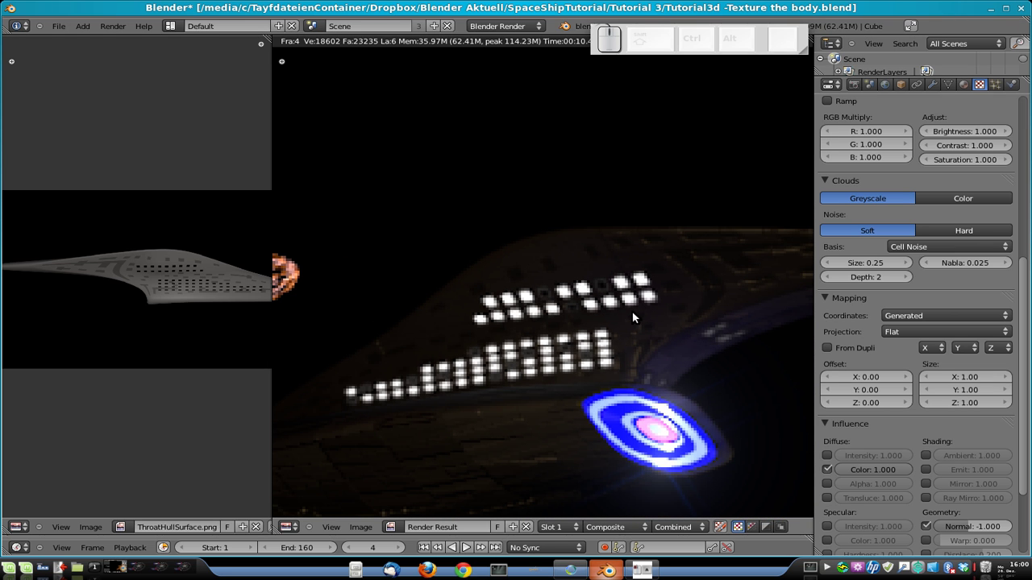
{"action": "scroll", "coordinate": [663, 280], "scroll_direction": "down", "scroll_amount": 1}
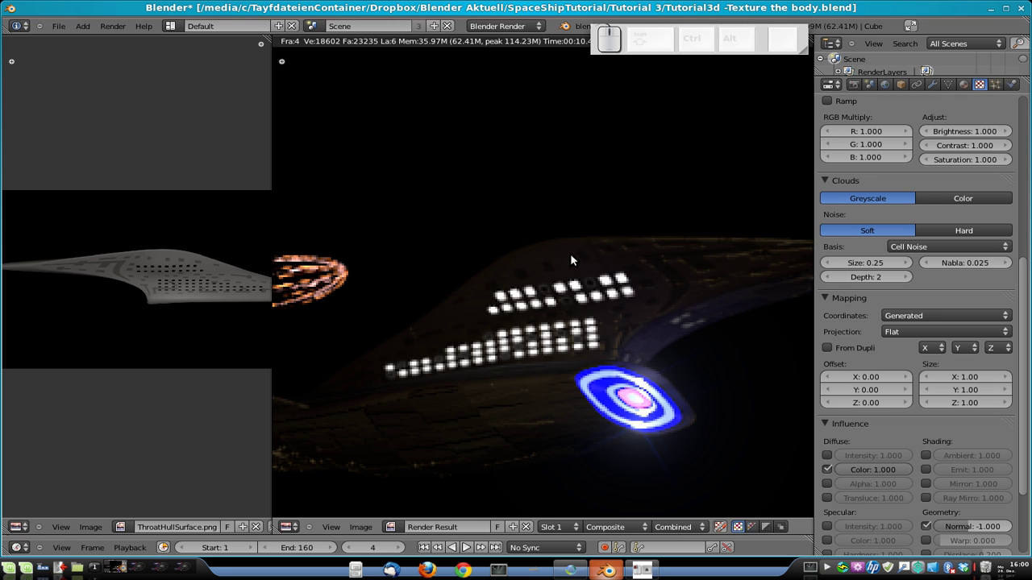
{"action": "scroll", "coordinate": [646, 271], "scroll_direction": "down", "scroll_amount": 1}
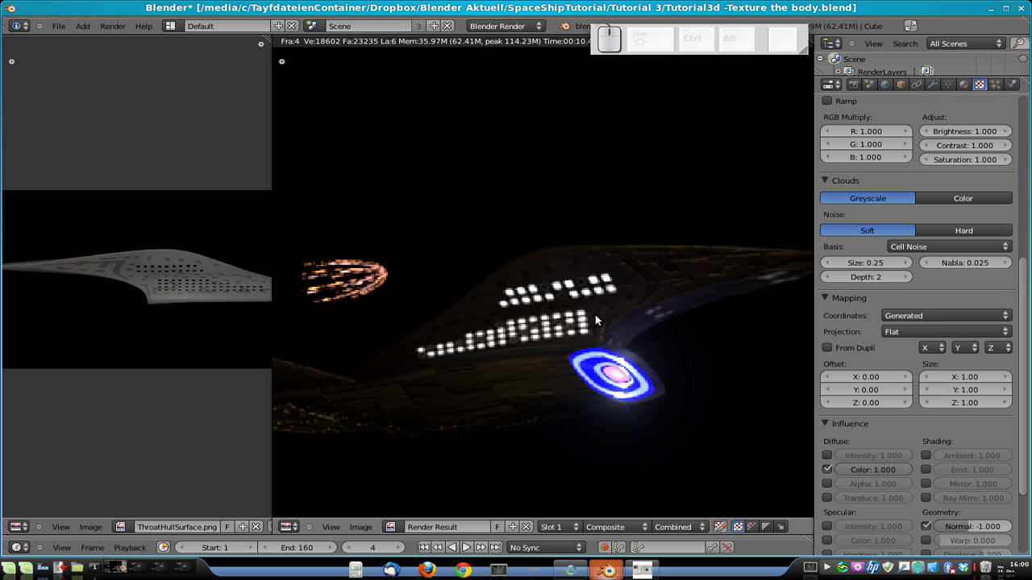
{"action": "scroll", "coordinate": [623, 284], "scroll_direction": "up", "scroll_amount": 3}
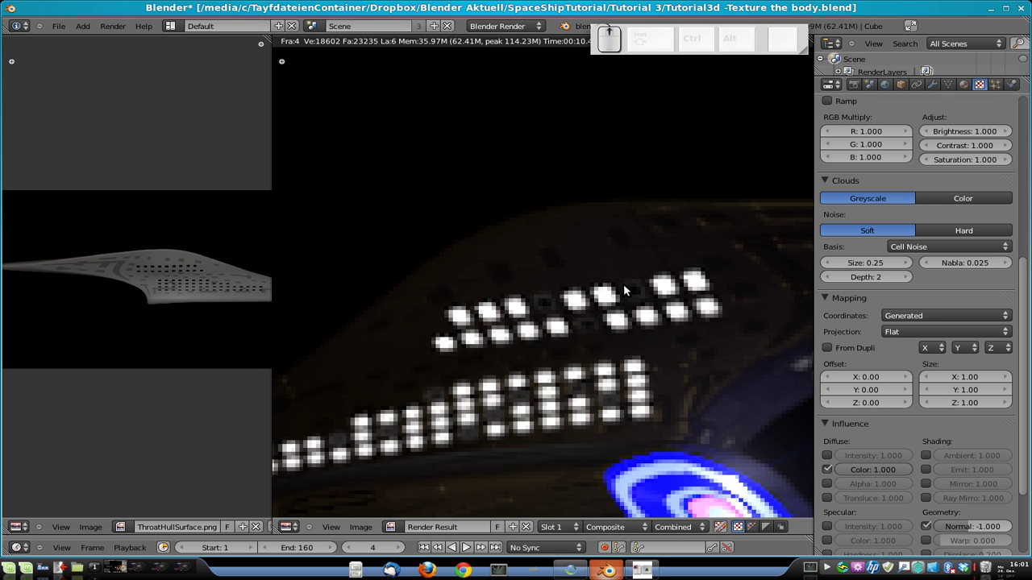
Compare the whole ship in the latest render with the model in the camera view, checking the throat hull and windows.
{"action": "scroll", "coordinate": [624, 284], "scroll_direction": "down", "scroll_amount": 4}
{"action": "key", "text": "Escape"}
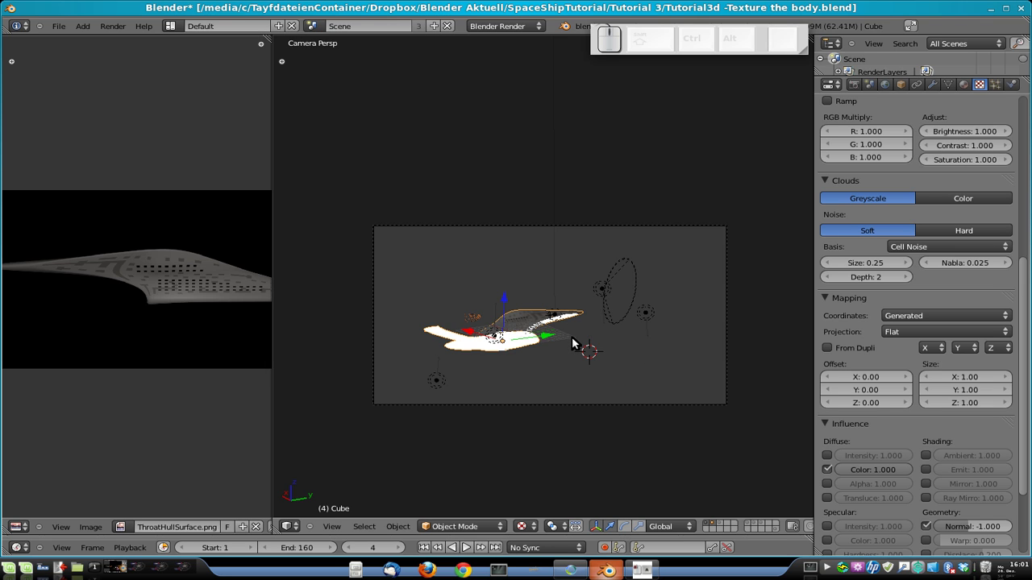
{"action": "key", "text": "F11"}
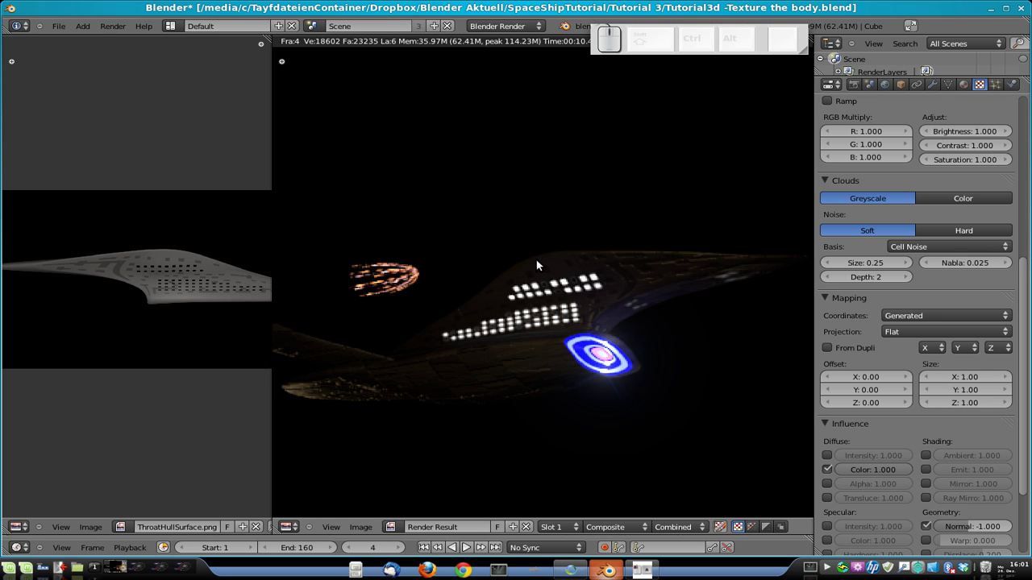
{"action": "key", "text": "Escape"}
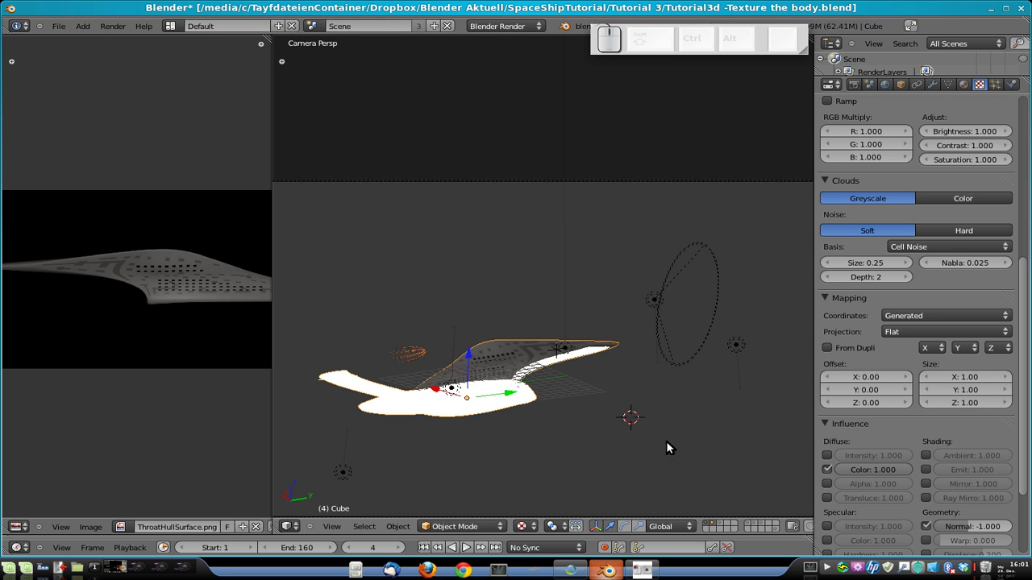
{"action": "scroll", "coordinate": [597, 396], "scroll_direction": "down", "scroll_amount": 3}
{"action": "mouse_move", "coordinate": [607, 351]}
{"action": "middle_mouse_down", "text": "shift"}
{"action": "mouse_move", "coordinate": [641, 322]}
{"action": "mouse_move", "coordinate": [594, 337]}
{"action": "middle_mouse_up", "text": "shift"}
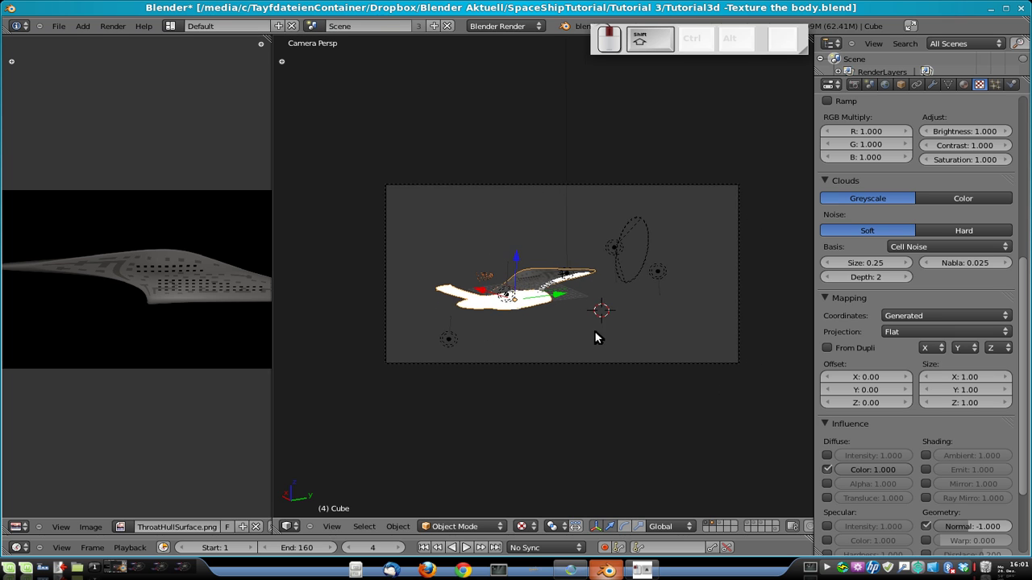
{"action": "scroll", "coordinate": [594, 337], "scroll_direction": "up", "scroll_amount": 5}
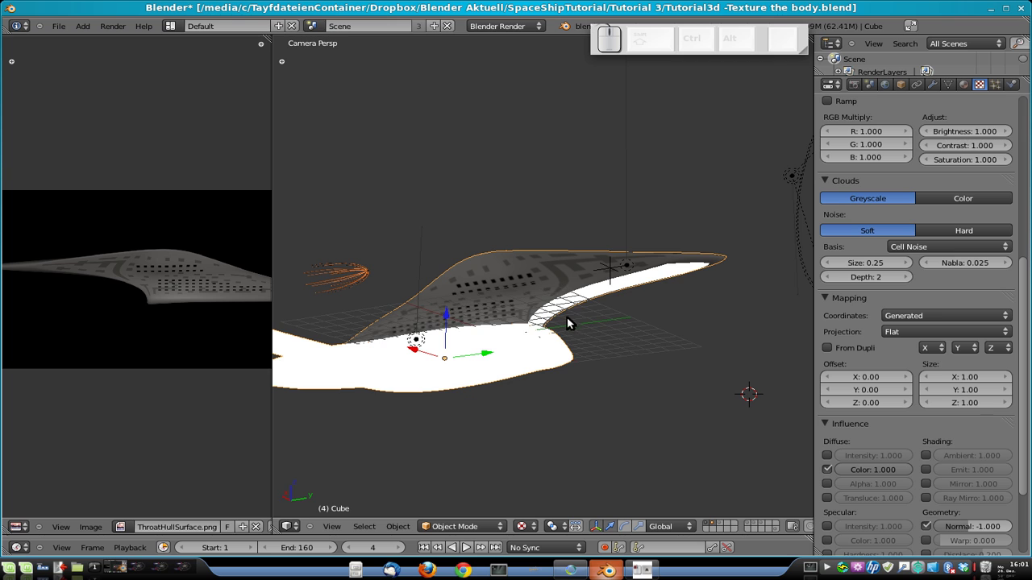
{"action": "key", "text": "Tab"}
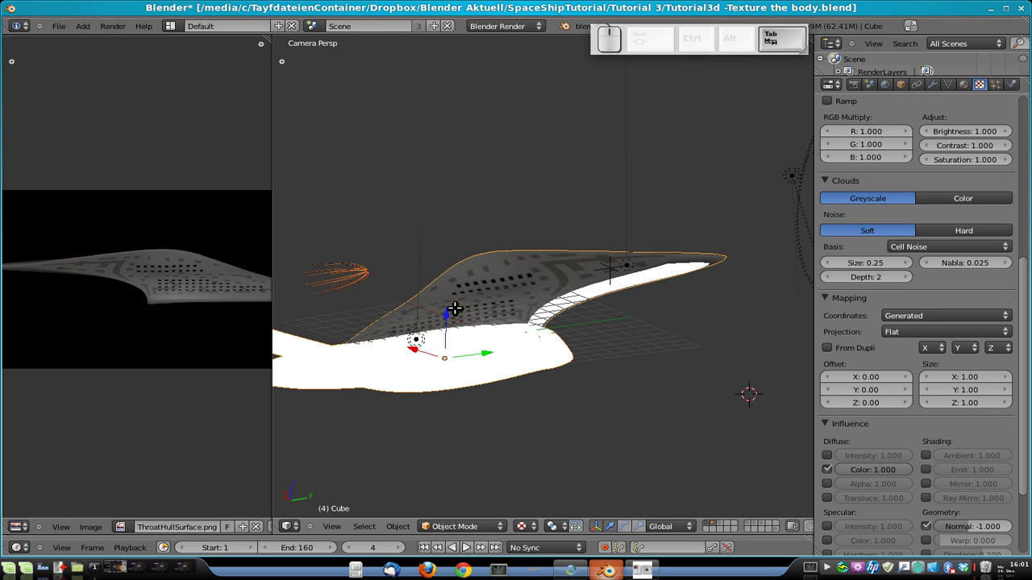
{"action": "key", "text": "Tab"}
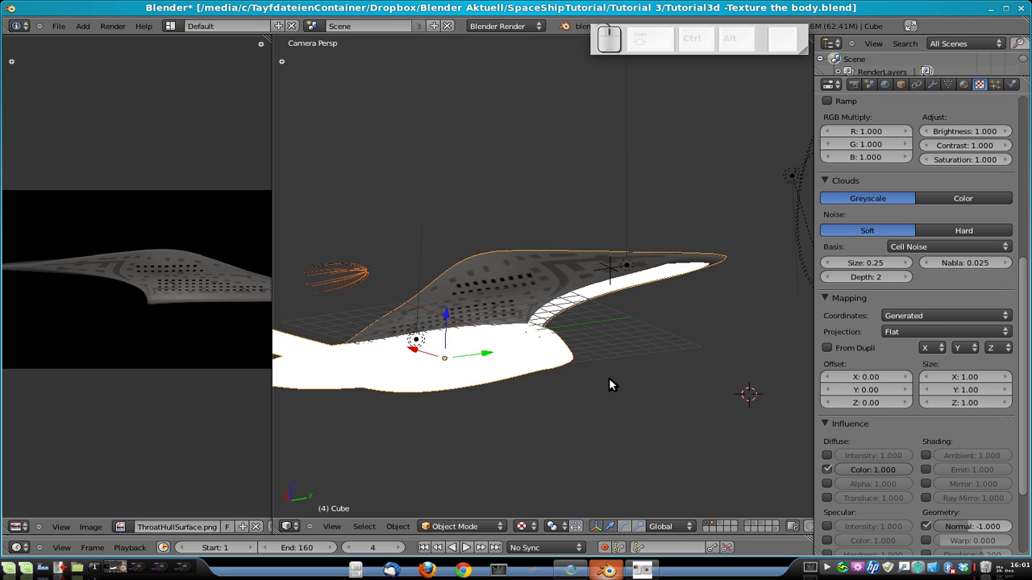
Inspect the ship's throat, body and wings in the 3D view from the right, from above and from several oblique angles.
{"action": "middle_click_drag", "start_coordinate": [500, 371], "coordinate": [484, 364]}
{"action": "key", "text": "KP_3"}
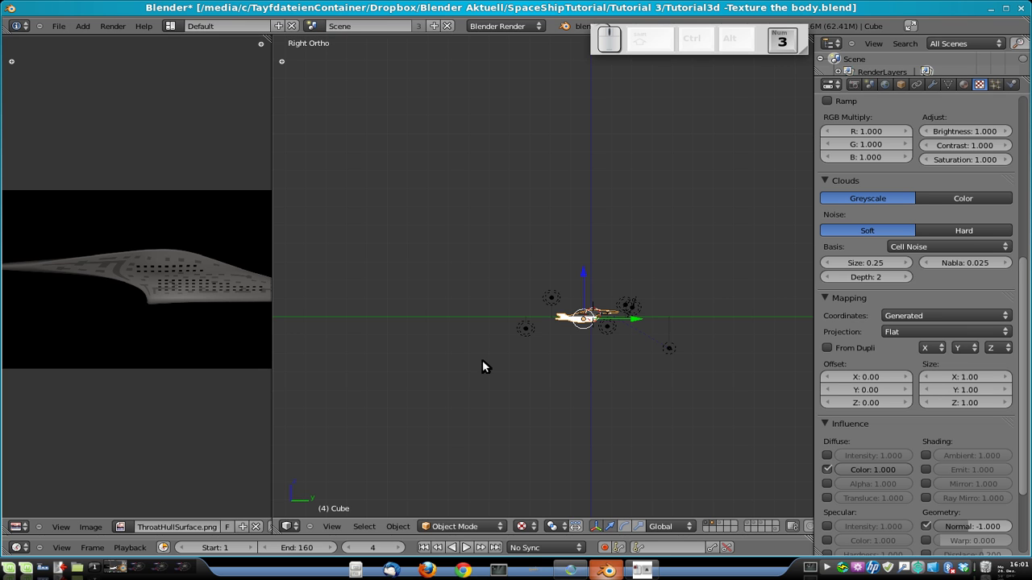
{"action": "scroll", "coordinate": [586, 293], "scroll_direction": "up", "scroll_amount": 3}
{"action": "middle_click_drag", "start_coordinate": [679, 307], "coordinate": [593, 166], "text": "shift"}
{"action": "scroll", "coordinate": [553, 287], "scroll_direction": "up", "scroll_amount": 6}
{"action": "middle_click_drag", "start_coordinate": [588, 111], "coordinate": [543, 285], "text": "shift"}
{"action": "key", "text": "KP_7"}
{"action": "scroll", "coordinate": [581, 322], "scroll_direction": "down", "scroll_amount": 8}
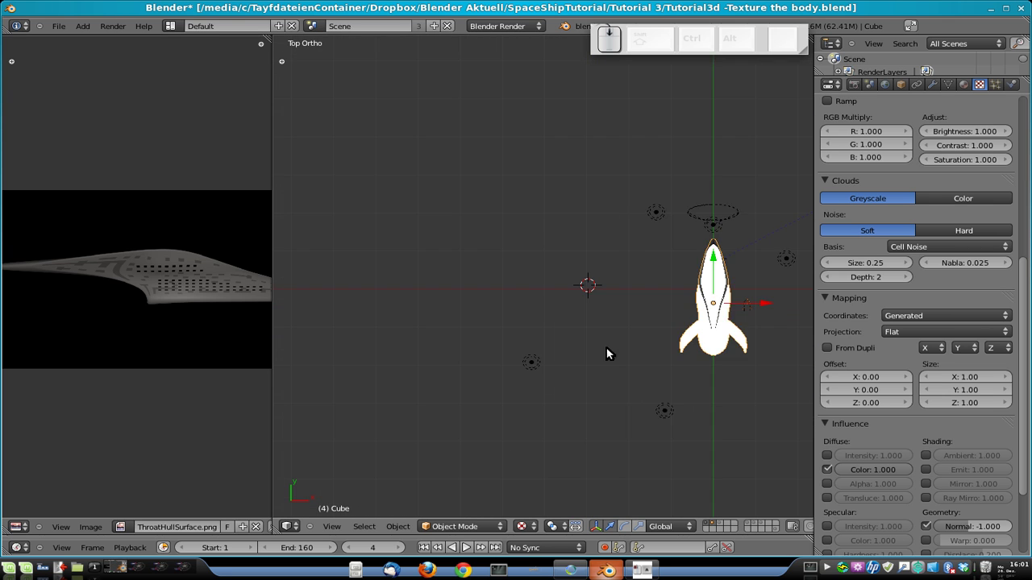
{"action": "scroll", "coordinate": [586, 323], "scroll_direction": "up", "scroll_amount": 10}
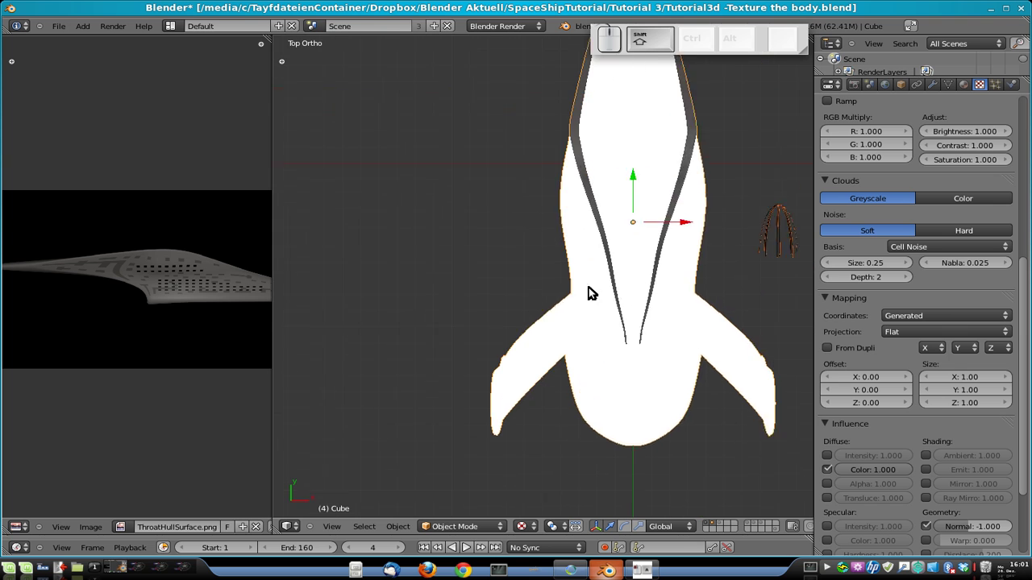
{"action": "middle_click_drag", "start_coordinate": [582, 321], "coordinate": [440, 271]}
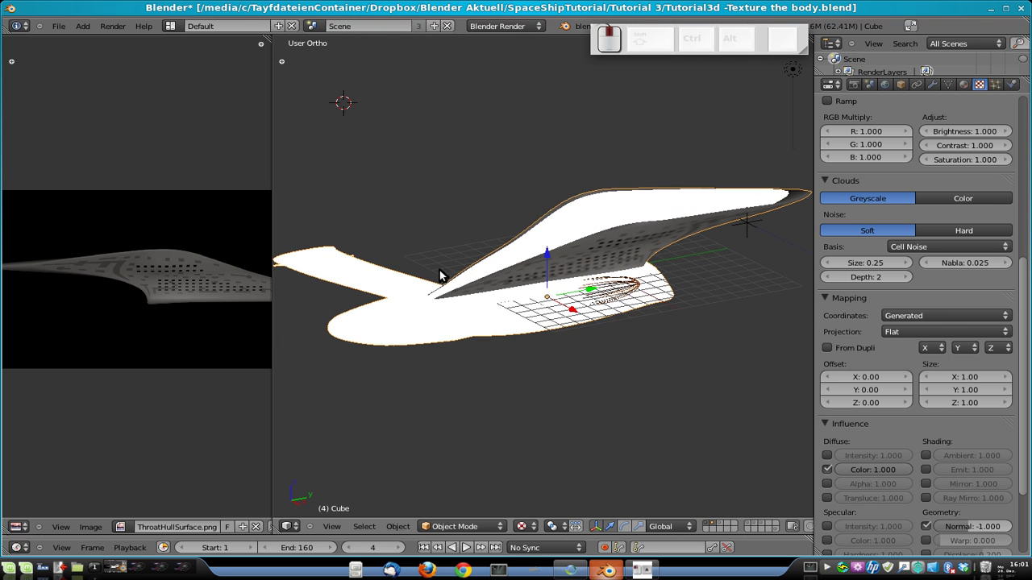
{"action": "middle_click_drag", "start_coordinate": [746, 196], "coordinate": [591, 236]}
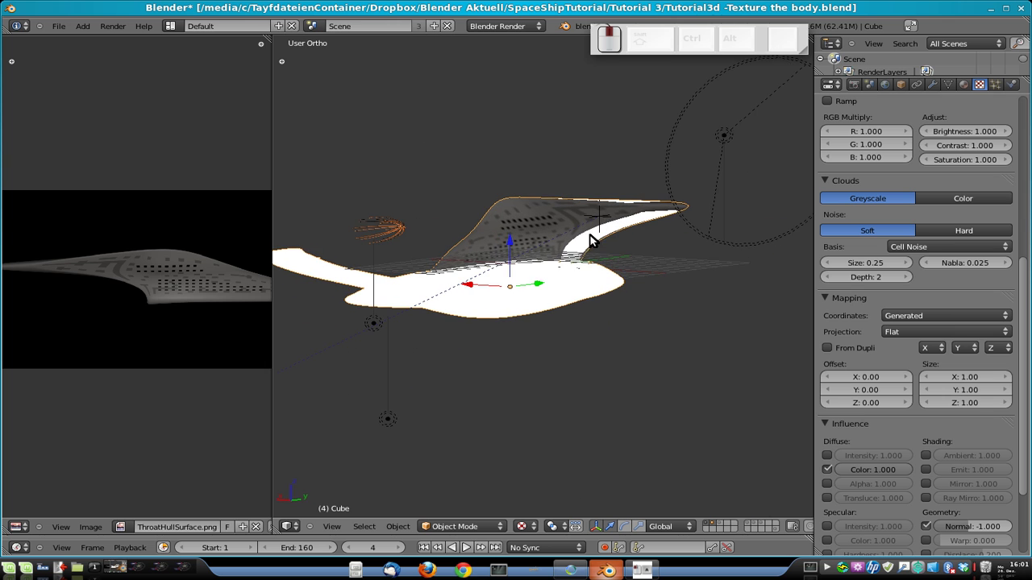
{"action": "middle_click_drag", "start_coordinate": [655, 212], "coordinate": [739, 373]}
{"action": "middle_click_drag", "start_coordinate": [477, 350], "coordinate": [663, 322]}
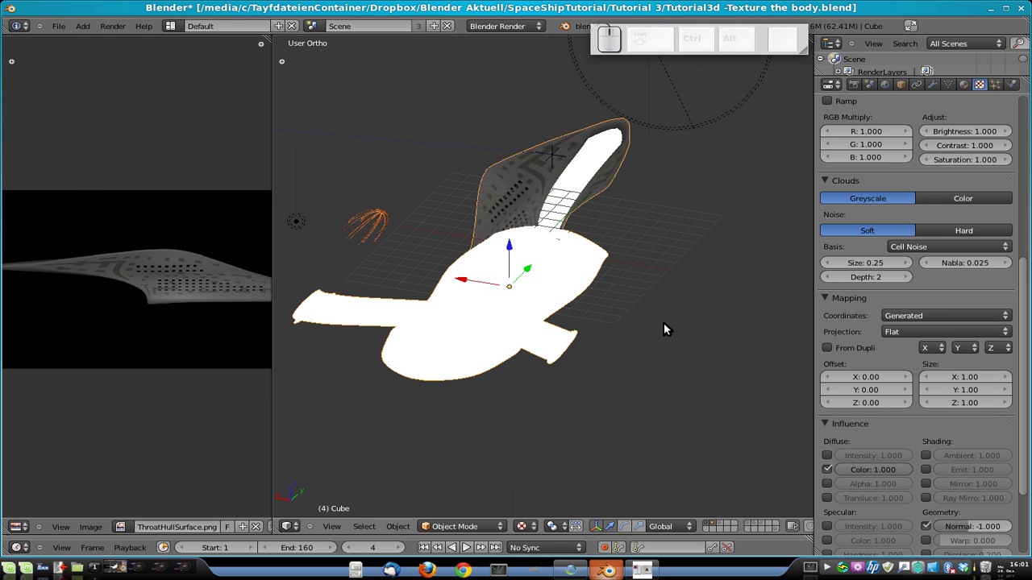
Review the last render of the ship once more and save over the existing blend file.
{"action": "key", "text": "F11"}
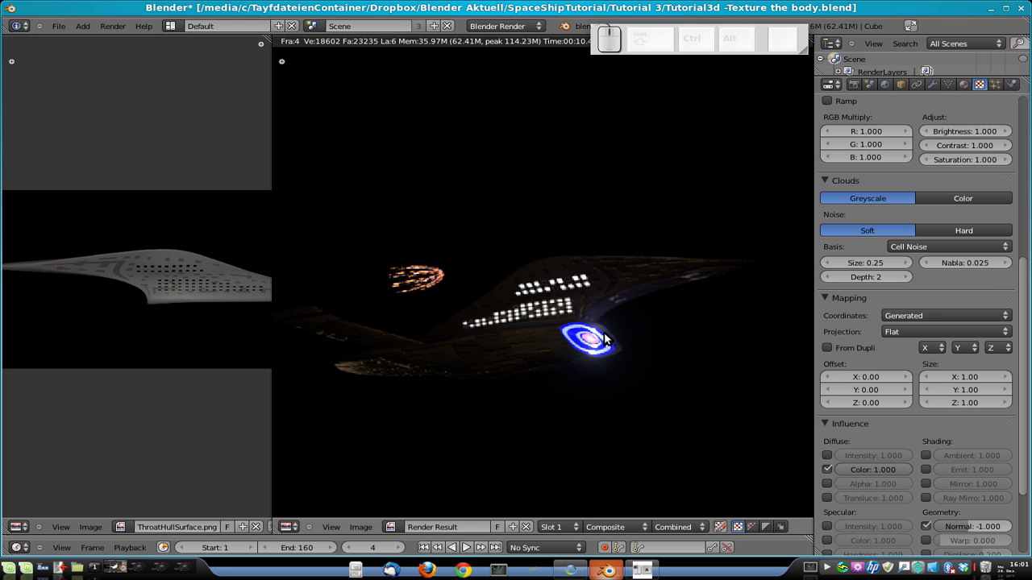
{"action": "key", "text": "Escape"}
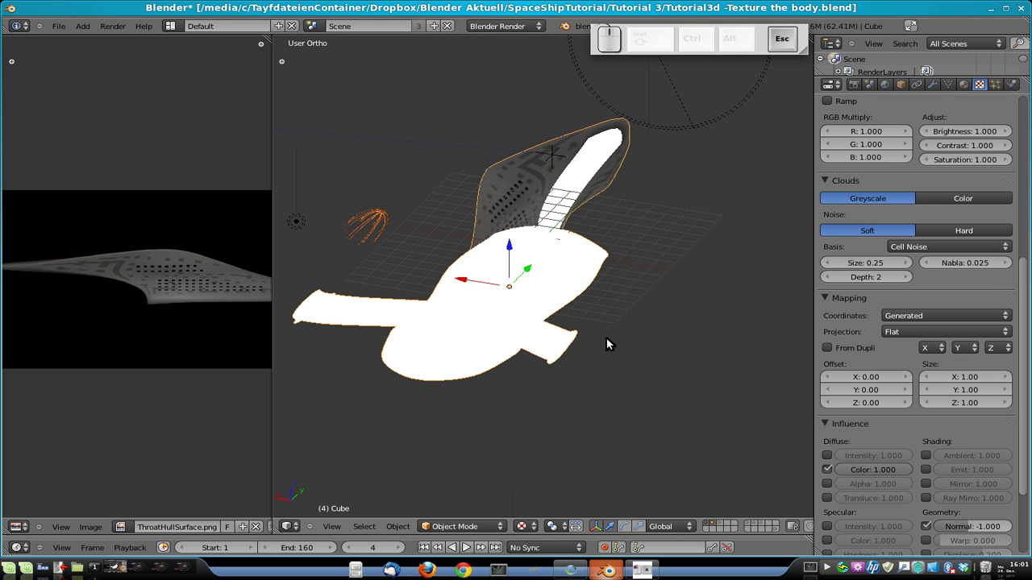
{"action": "key", "text": "ctrl+s"}
{"action": "left_click", "coordinate": [634, 405]}
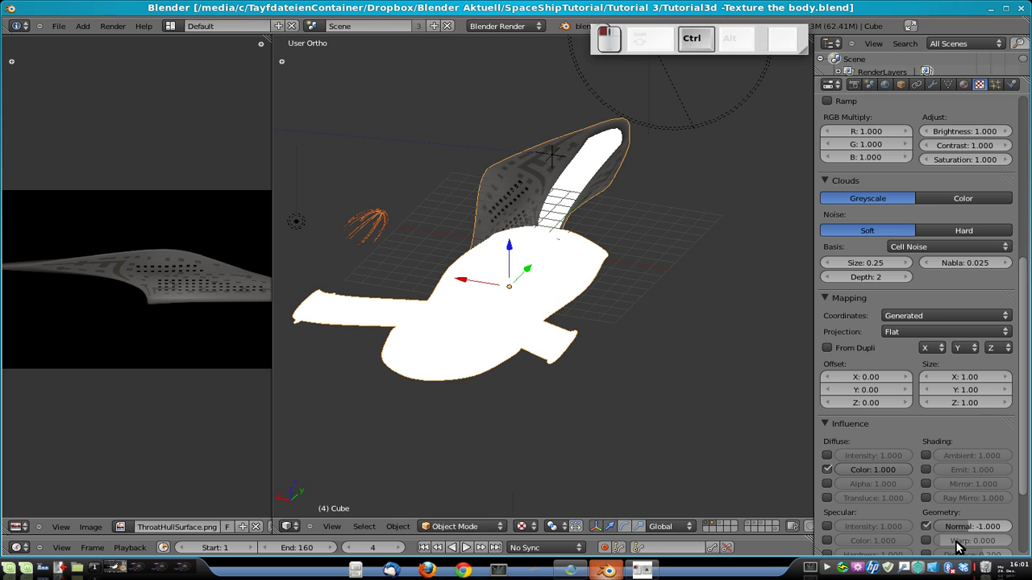
{"action": "right_click", "coordinate": [834, 567]}
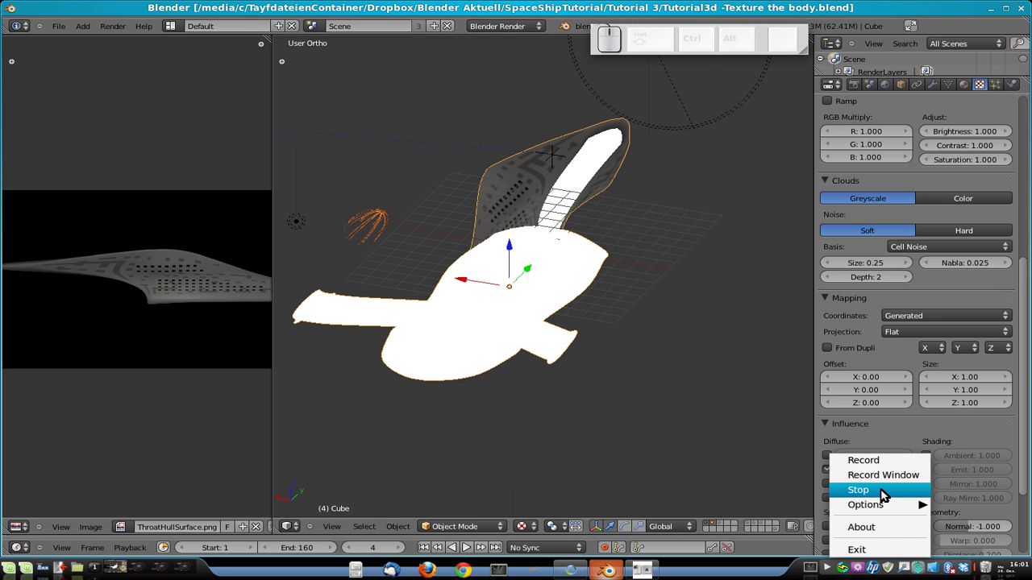